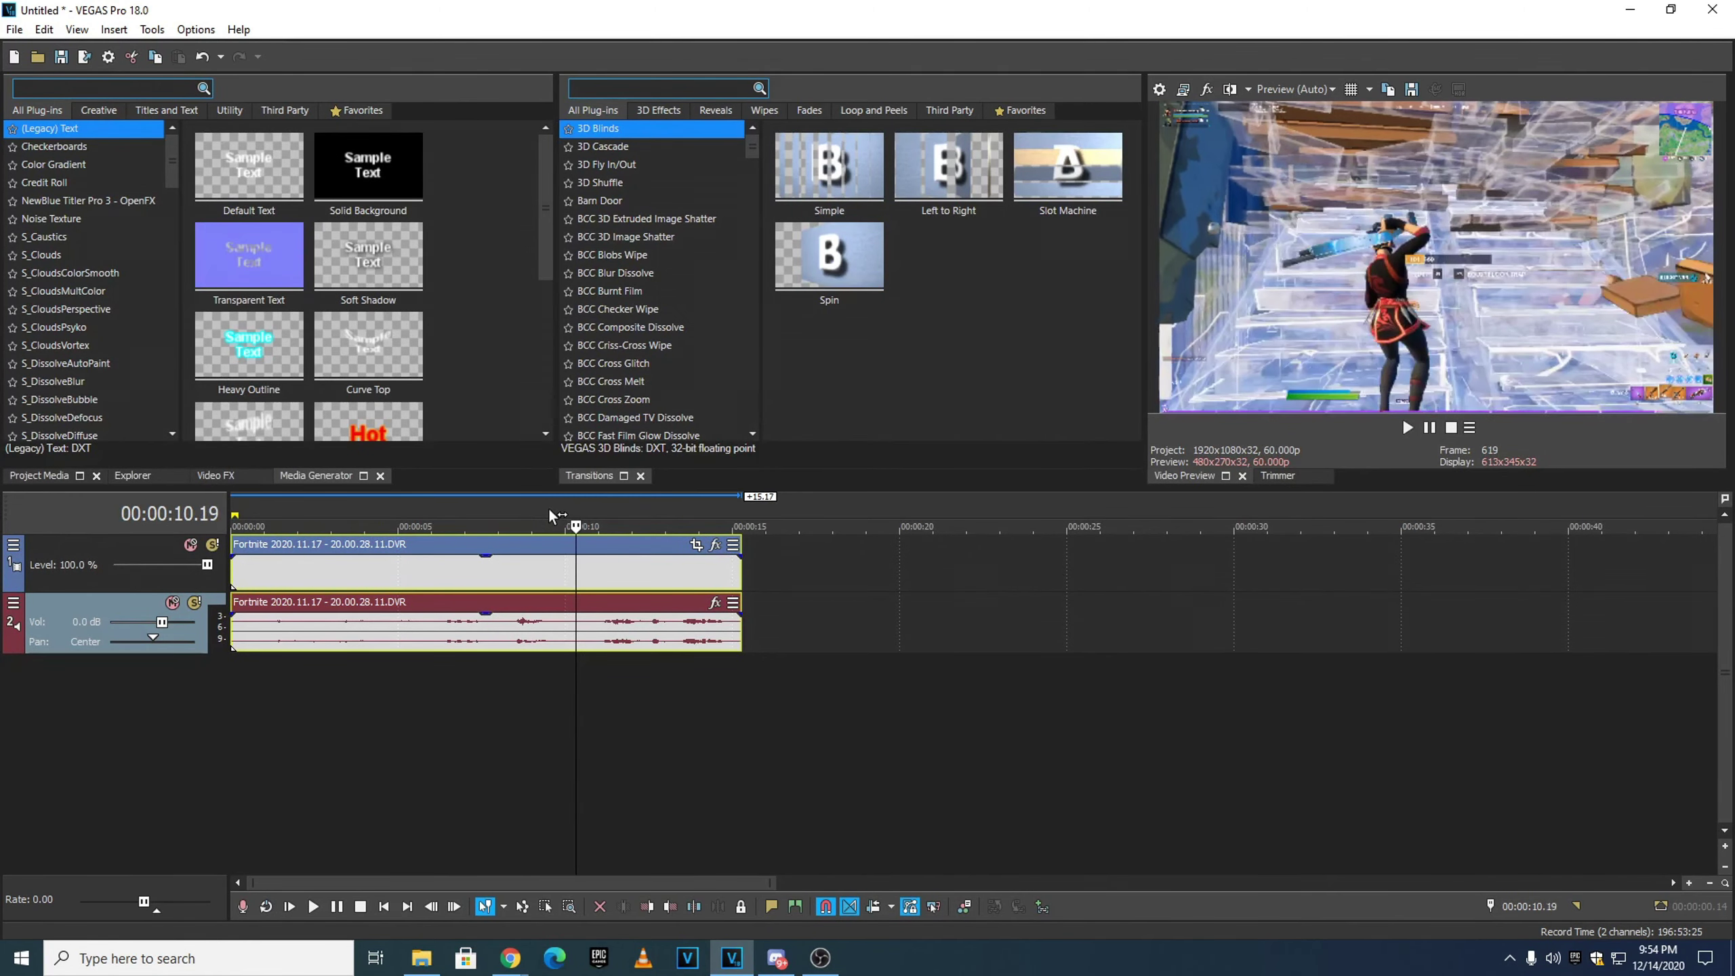
- Delete the footage before 00:00:10.19 together with the audio of the remaining clip
{"action": "right_click", "coordinate": [534, 557]}
{"action": "left_click", "coordinate": [550, 553]}
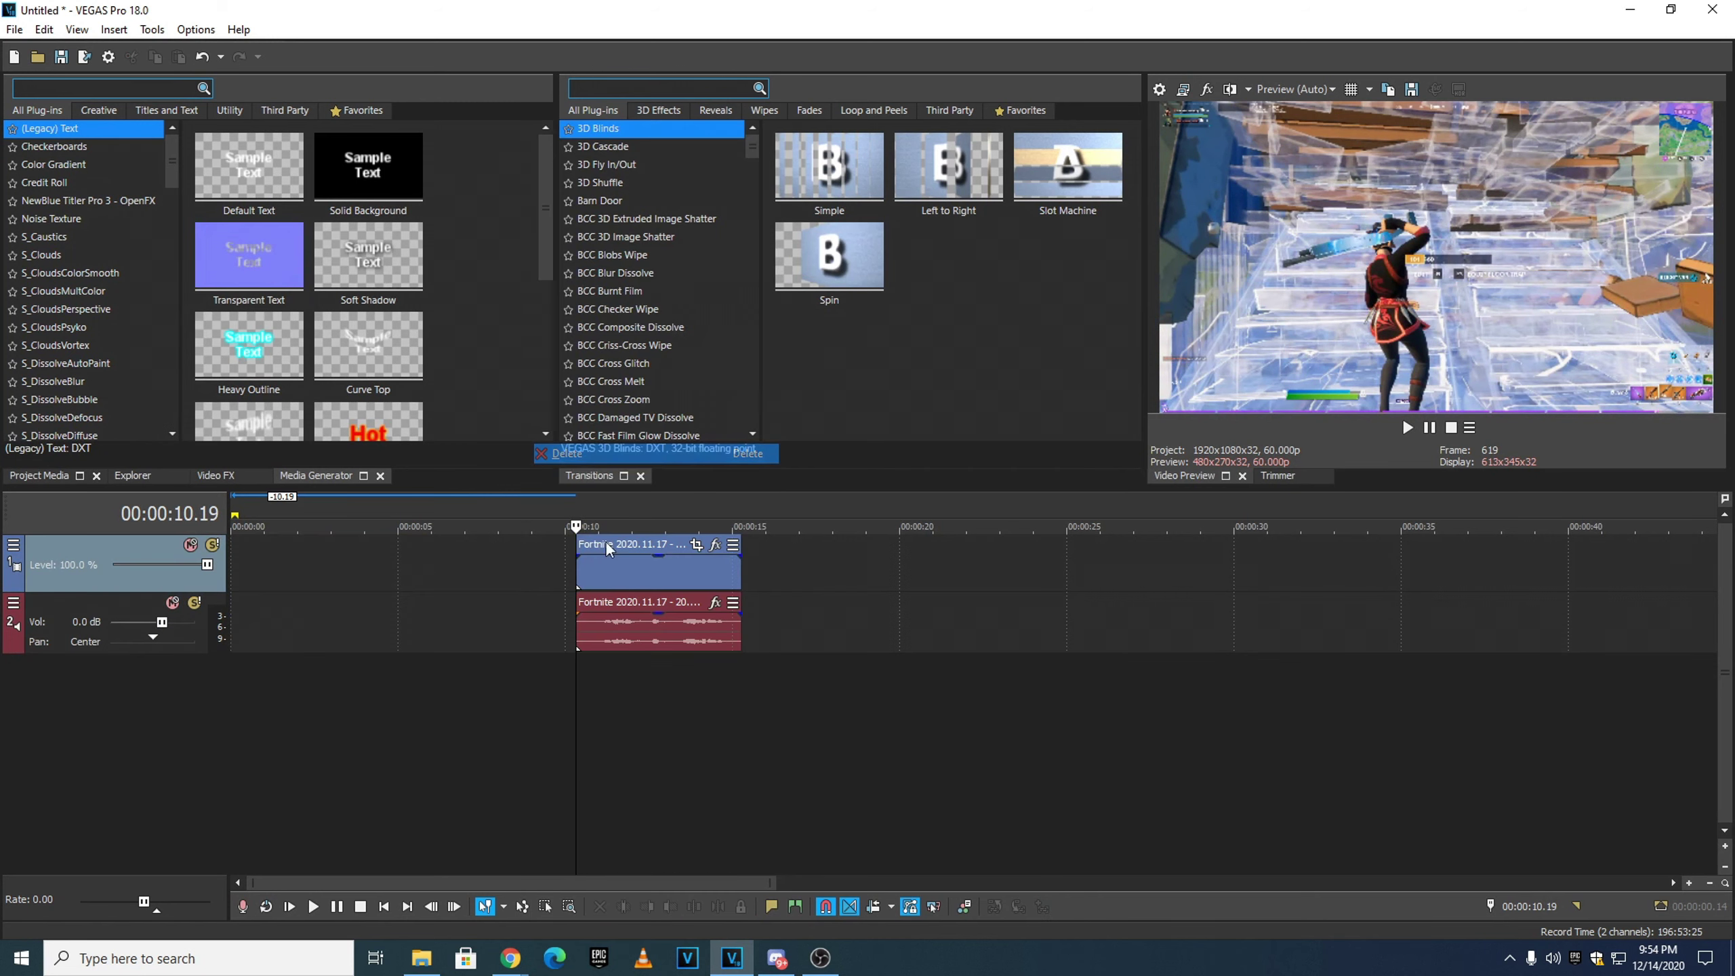
{"action": "left_click", "coordinate": [652, 634]}
{"action": "key", "text": "Delete"}
- Move the remaining video clip to the start of the timeline
{"action": "left_click_drag", "start_coordinate": [652, 525], "coordinate": [504, 526]}
{"action": "left_click_drag", "start_coordinate": [620, 574], "coordinate": [279, 581]}
- Split the clip at 00:00:02.08 and delete the part after the split
{"action": "left_click_drag", "start_coordinate": [290, 513], "coordinate": [318, 512]}
{"action": "key", "text": "Left"}
{"action": "key", "text": "Left"}
{"action": "key", "text": "Left"}
{"action": "scroll", "coordinate": [374, 550], "scroll_direction": "up", "scroll_amount": 3}
{"action": "key", "text": "Left"}
{"action": "key", "text": "Left"}
{"action": "key", "text": "Left"}
{"action": "key", "text": "Right"}
{"action": "key", "text": "Right"}
{"action": "key", "text": "Right"}
{"action": "key", "text": "Right"}
{"action": "key", "text": "Left"}
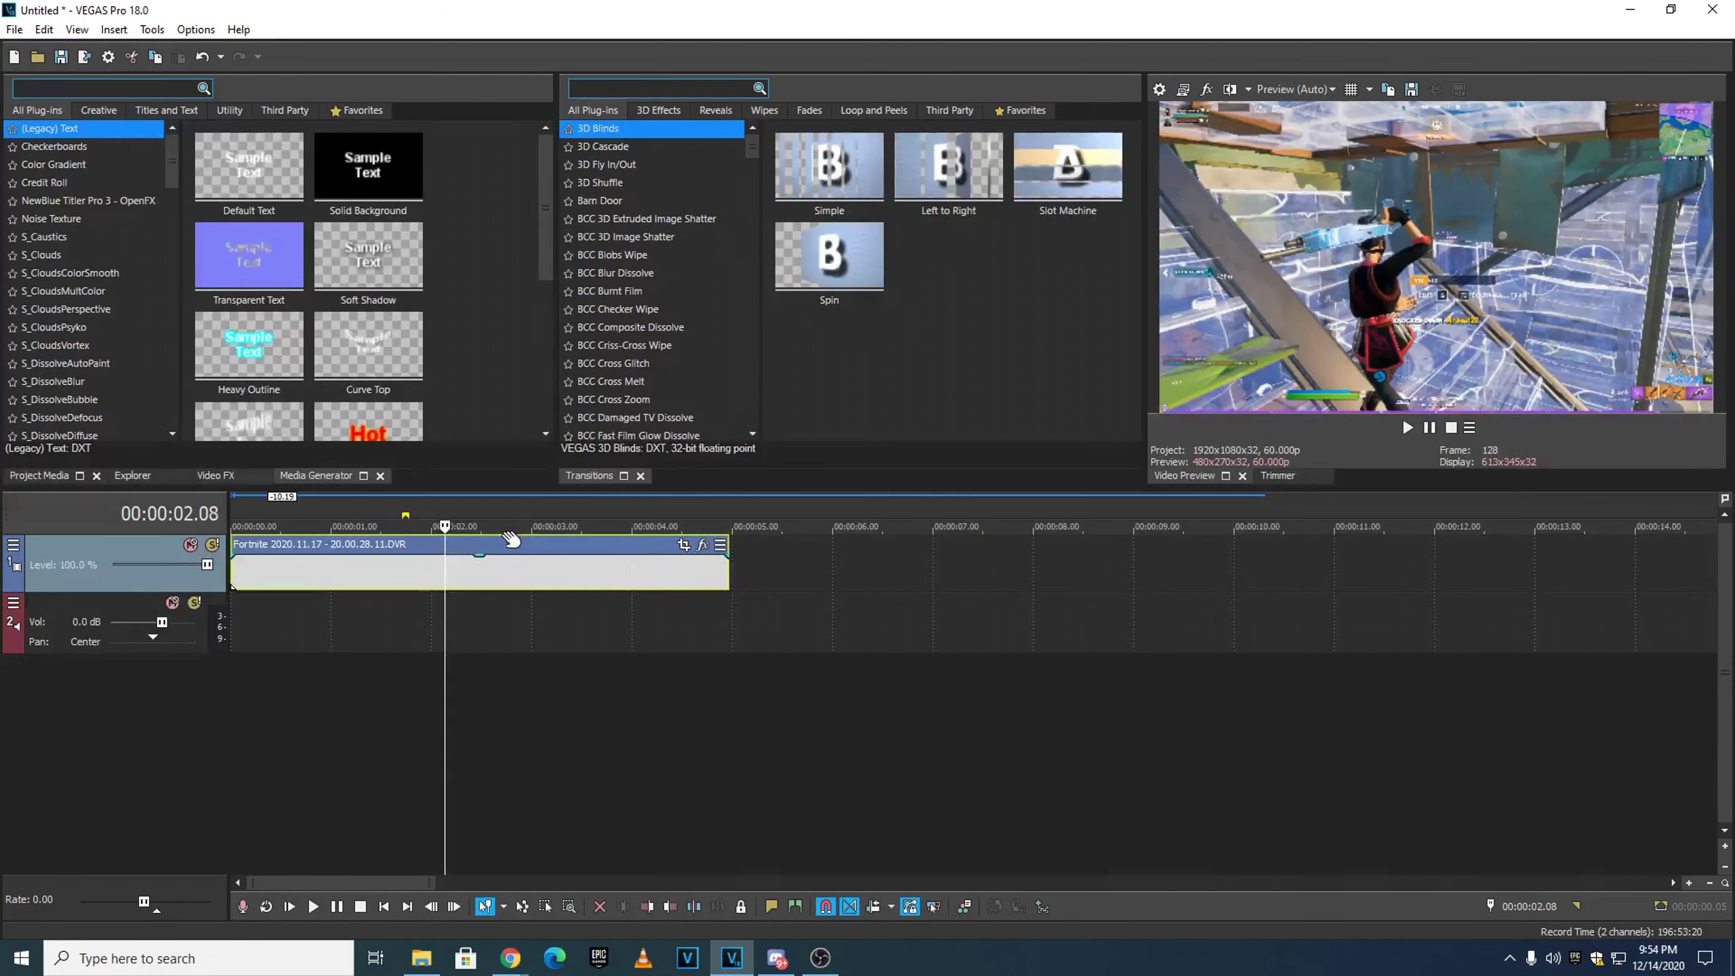
{"action": "key", "text": "s"}
{"action": "right_click", "coordinate": [508, 575]}
{"action": "left_click", "coordinate": [533, 467]}
- Find the shot impact in the trimmed clip and add a marker at 00:00:01.13
{"action": "left_click", "coordinate": [404, 506]}
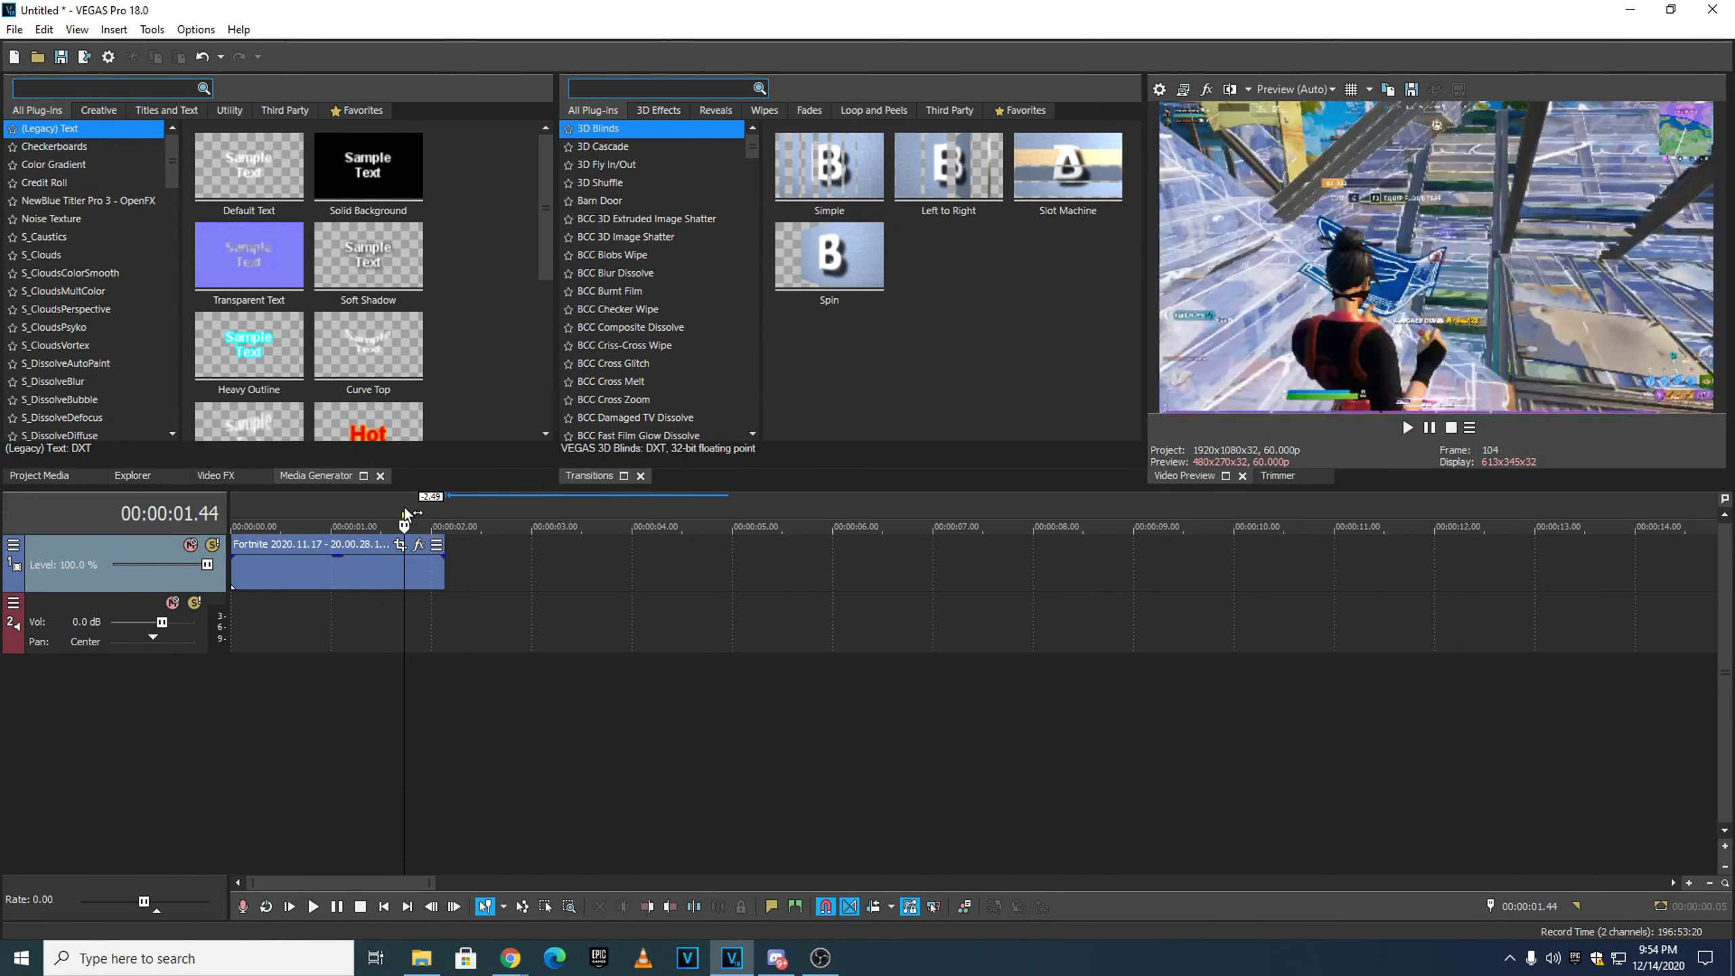
{"action": "scroll", "coordinate": [382, 510], "scroll_direction": "up", "scroll_amount": 2}
{"action": "left_click", "coordinate": [474, 507]}
{"action": "key", "text": "space"}
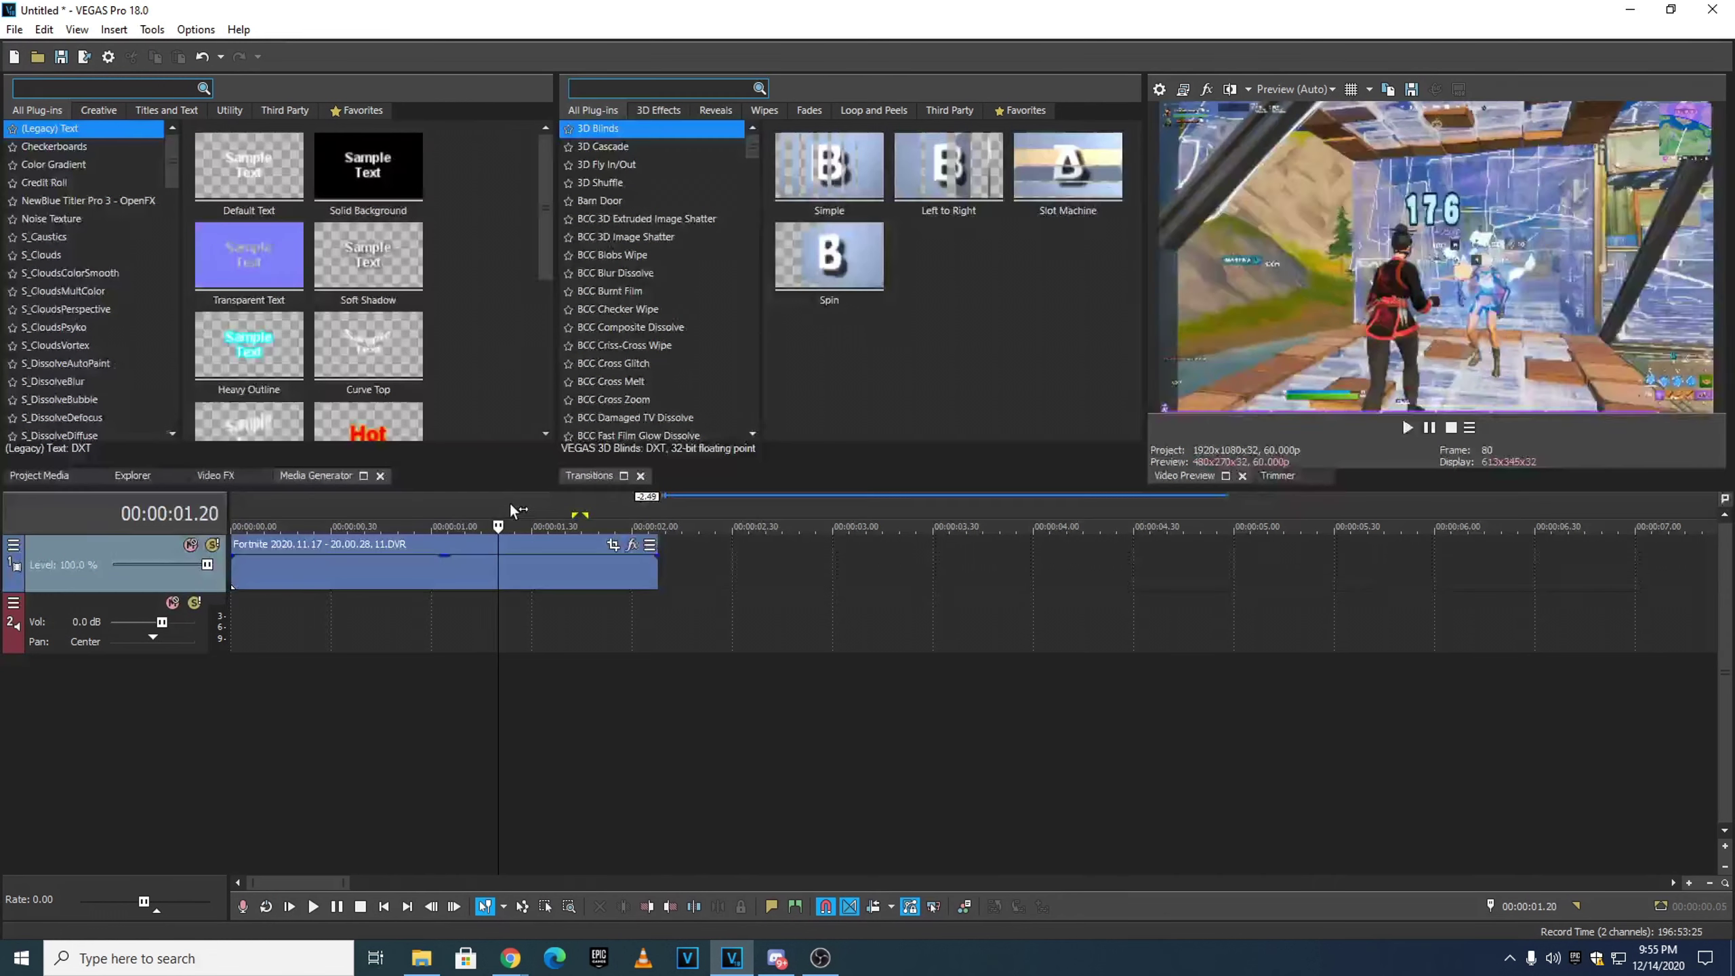
{"action": "key", "text": "Left"}
{"action": "key", "text": "Right"}
{"action": "key", "text": "Right"}
{"action": "key", "text": "Left"}
{"action": "key", "text": "Left"}
{"action": "key", "text": "Right"}
{"action": "key", "text": "Right"}
{"action": "key", "text": "Left"}
{"action": "scroll", "coordinate": [534, 505], "scroll_direction": "up", "scroll_amount": 1}
{"action": "key", "text": "m"}
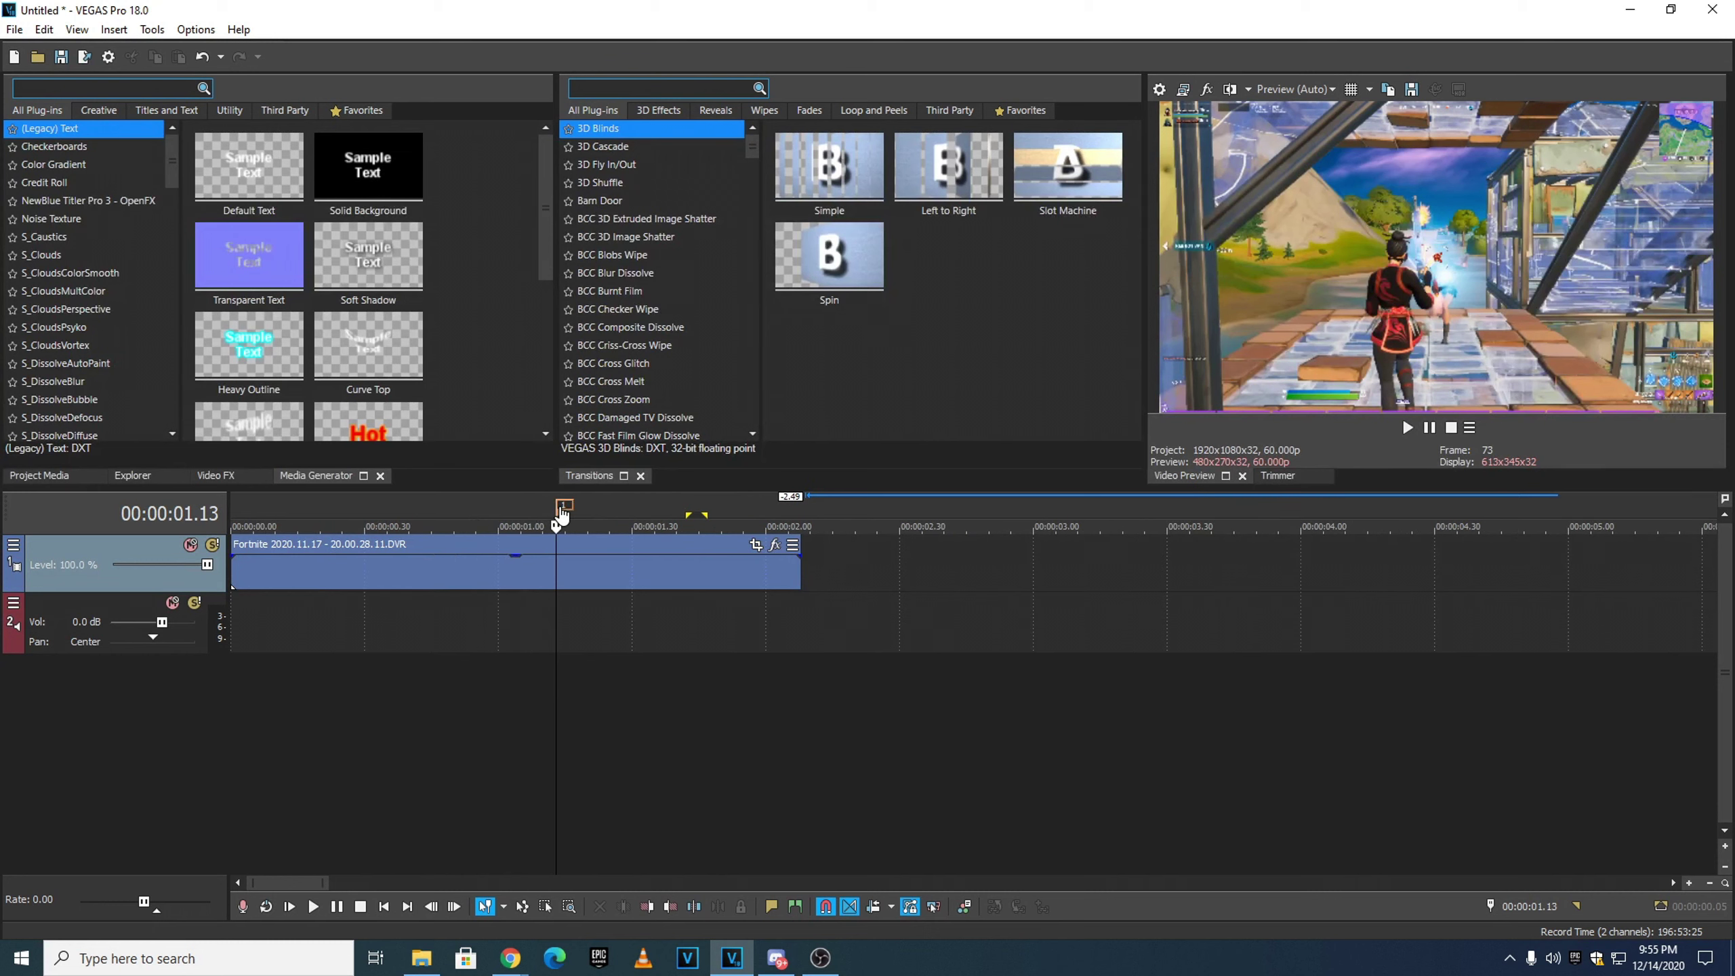
{"action": "key", "text": "Left"}
{"action": "left_click", "coordinate": [566, 507]}
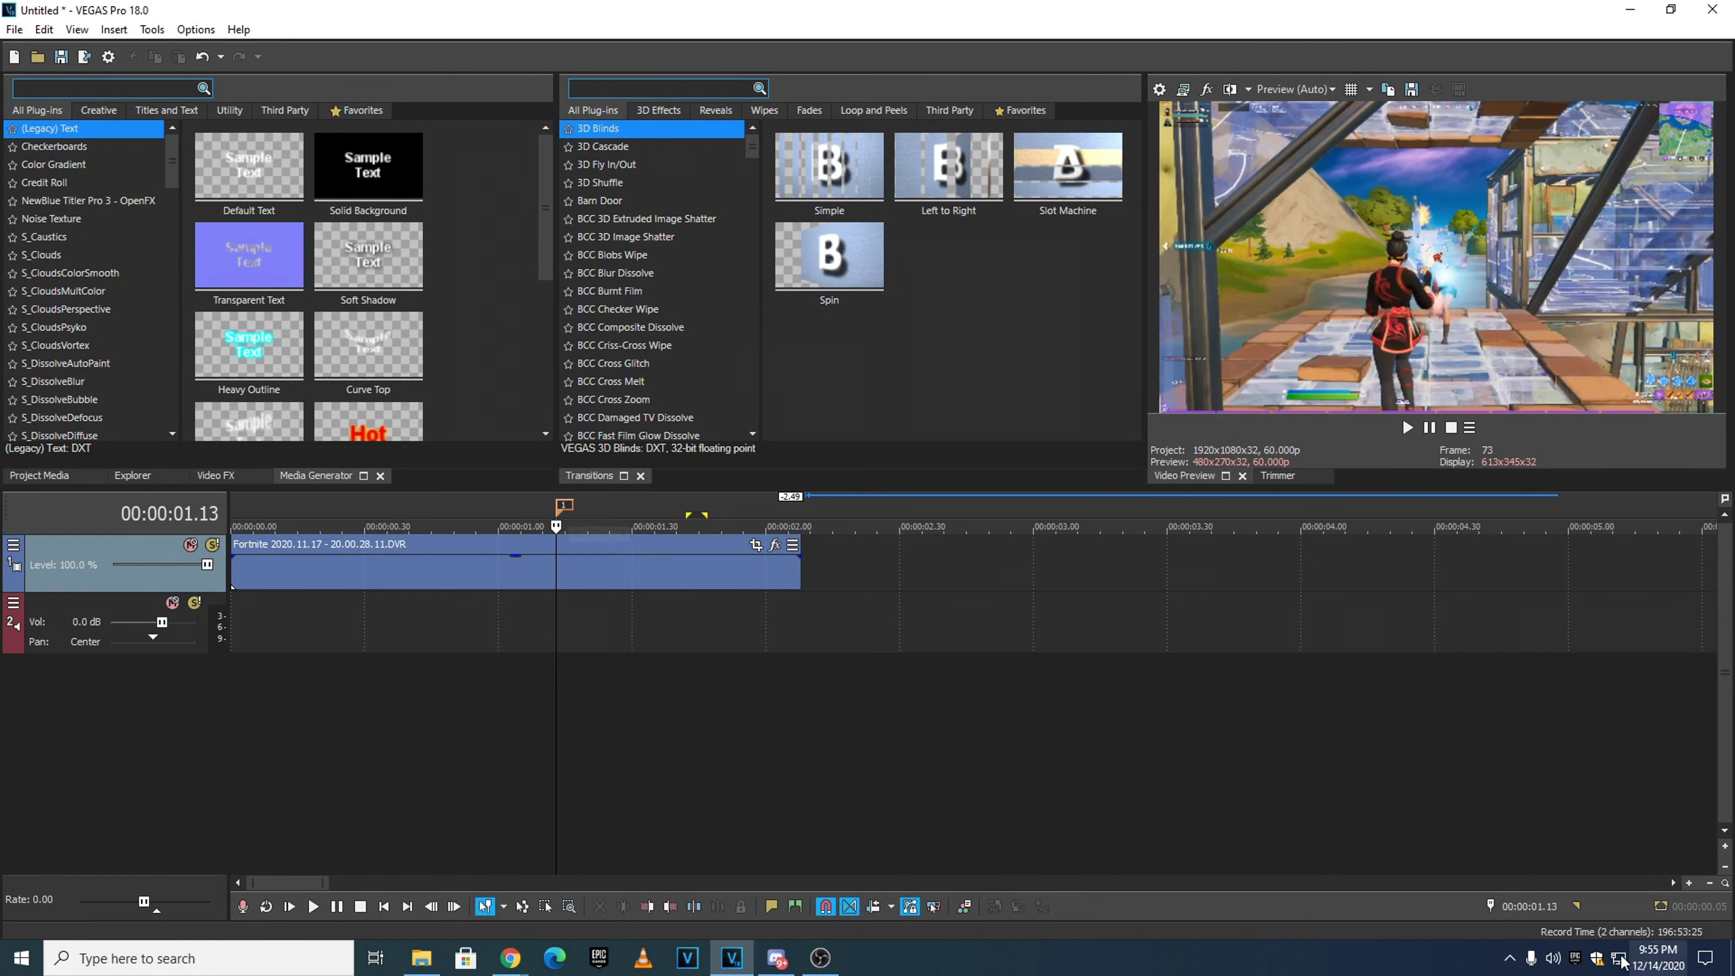
- Move the playhead to 00:00:00.48 and add a marker there
{"action": "left_click", "coordinate": [1544, 912]}
{"action": "type", "text": "48"}
{"action": "key", "text": "Return"}
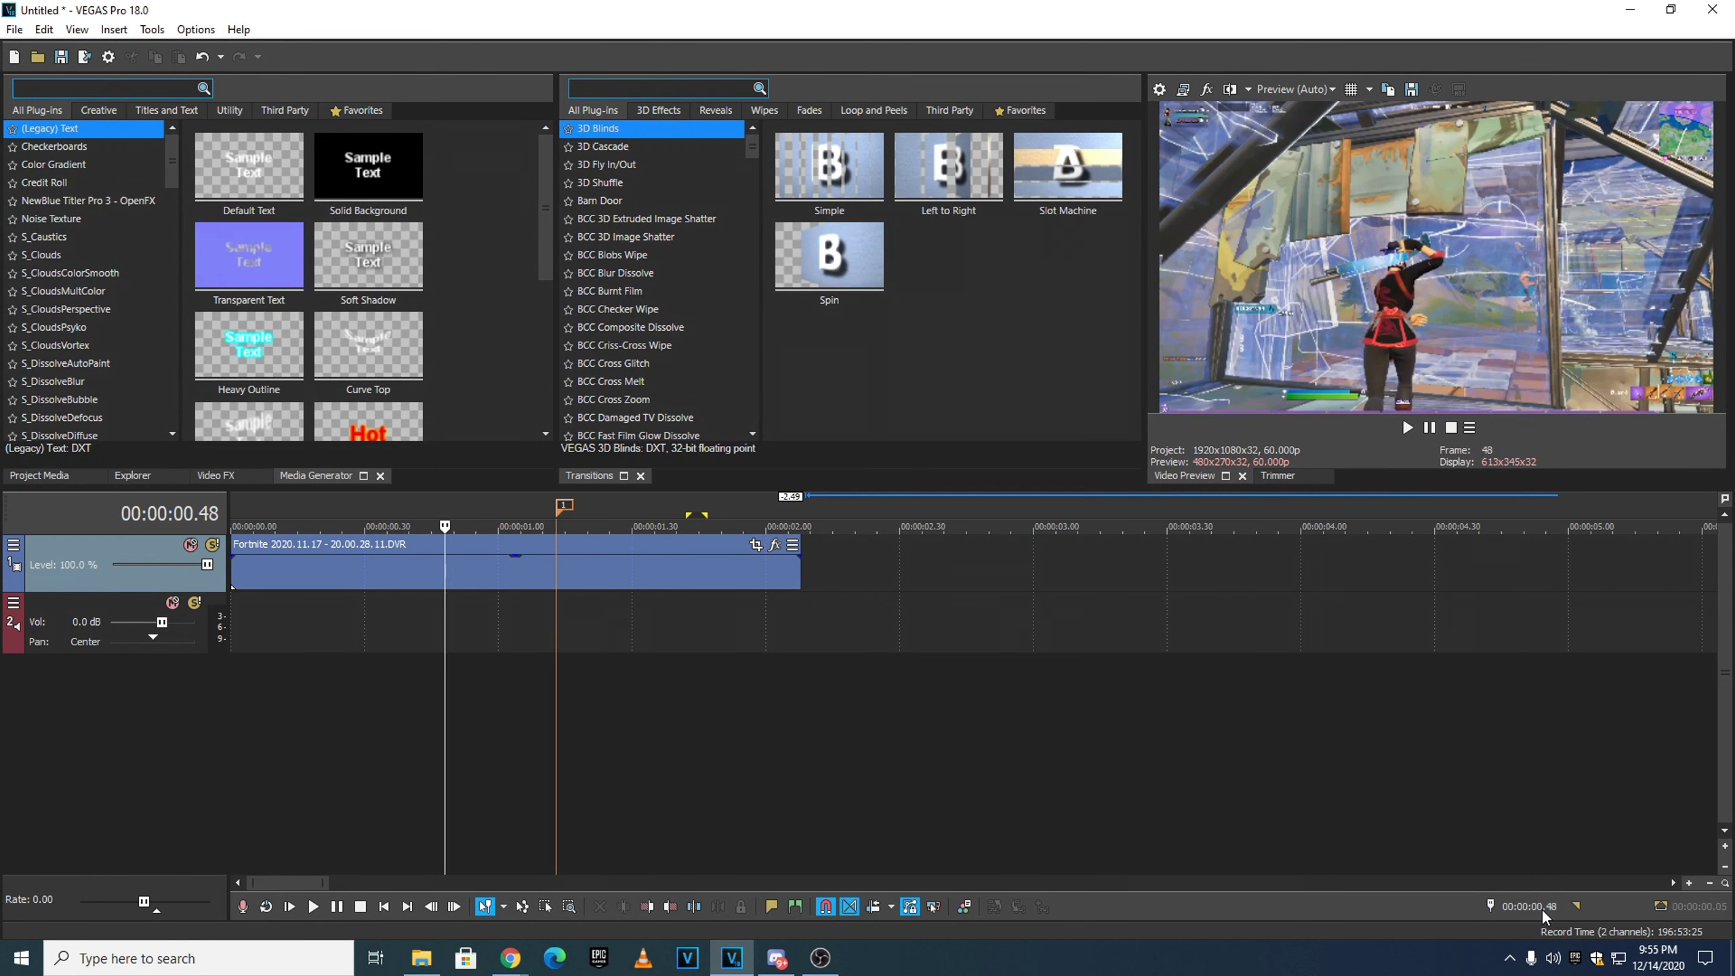
{"action": "key", "text": "m"}
{"action": "key", "text": "Return"}
- Split the clip at both markers, 00:00:00.48 and 00:00:01.13
{"action": "left_click", "coordinate": [441, 572]}
{"action": "key", "text": "s"}
{"action": "left_click", "coordinate": [559, 572]}
{"action": "key", "text": "s"}
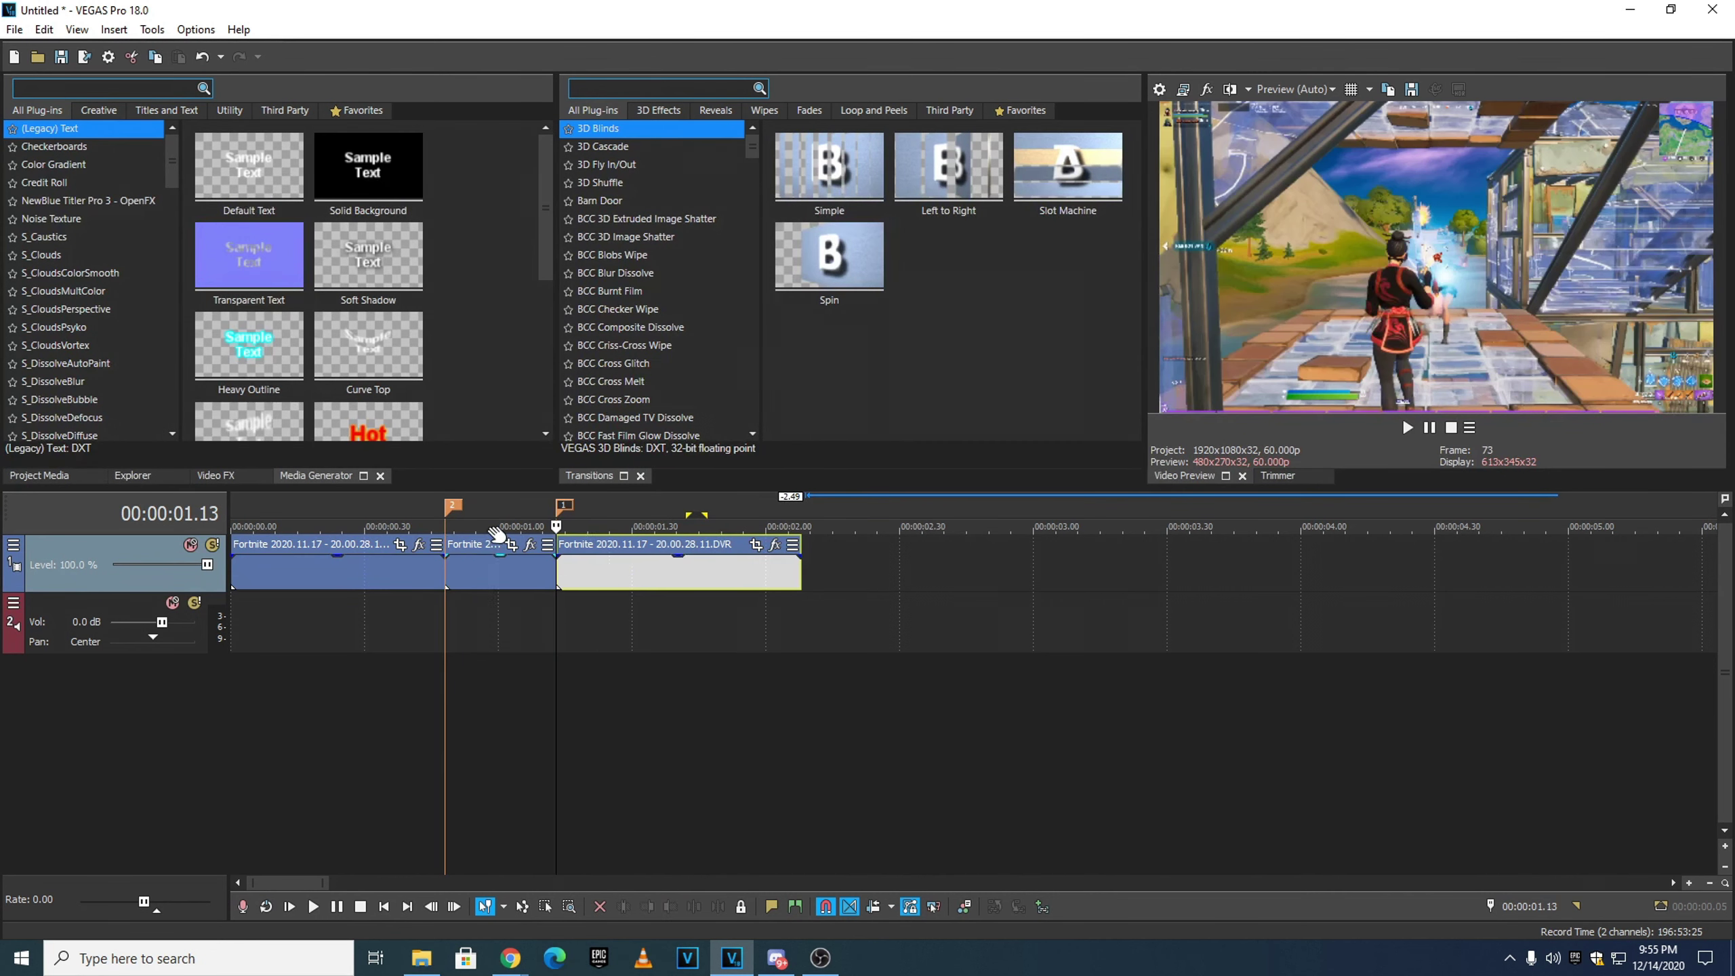
- Delete the marker at 00:00:00.48 and select the middle clip
{"action": "right_click", "coordinate": [452, 509]}
{"action": "left_click", "coordinate": [480, 534]}
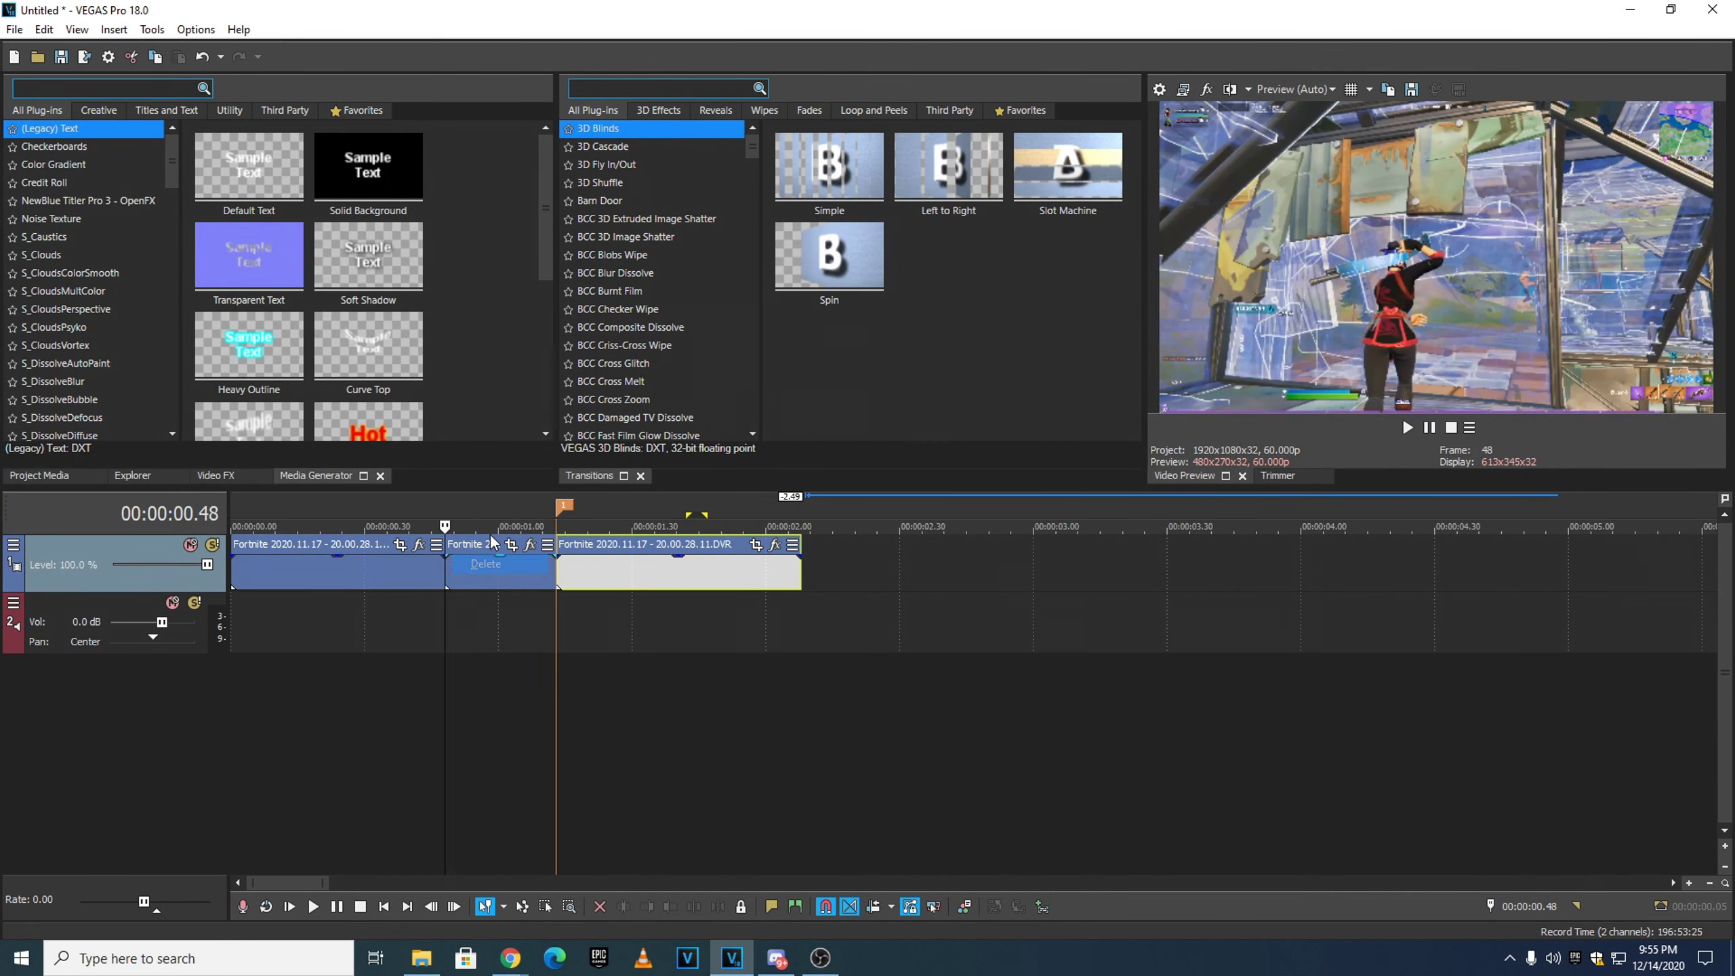
{"action": "left_click", "coordinate": [485, 574]}
{"action": "left_click", "coordinate": [449, 511]}
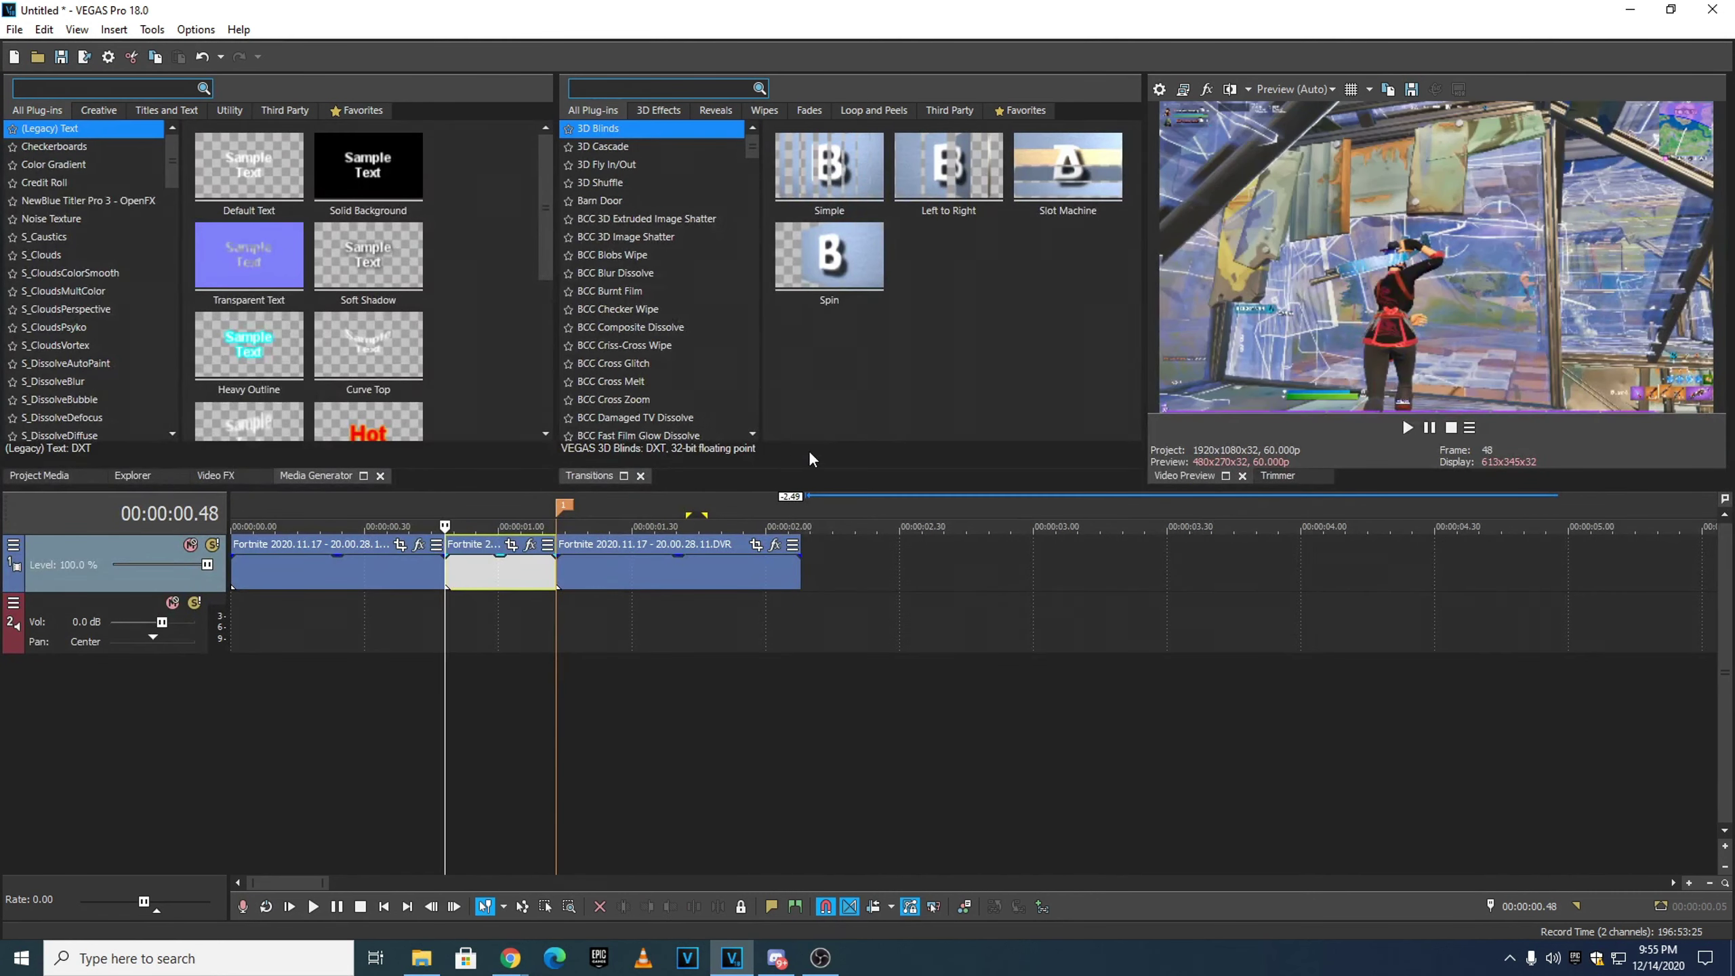
- Delete the empty audio track and insert four new video tracks above the clip track
{"action": "right_click", "coordinate": [76, 599]}
{"action": "left_click", "coordinate": [157, 273]}
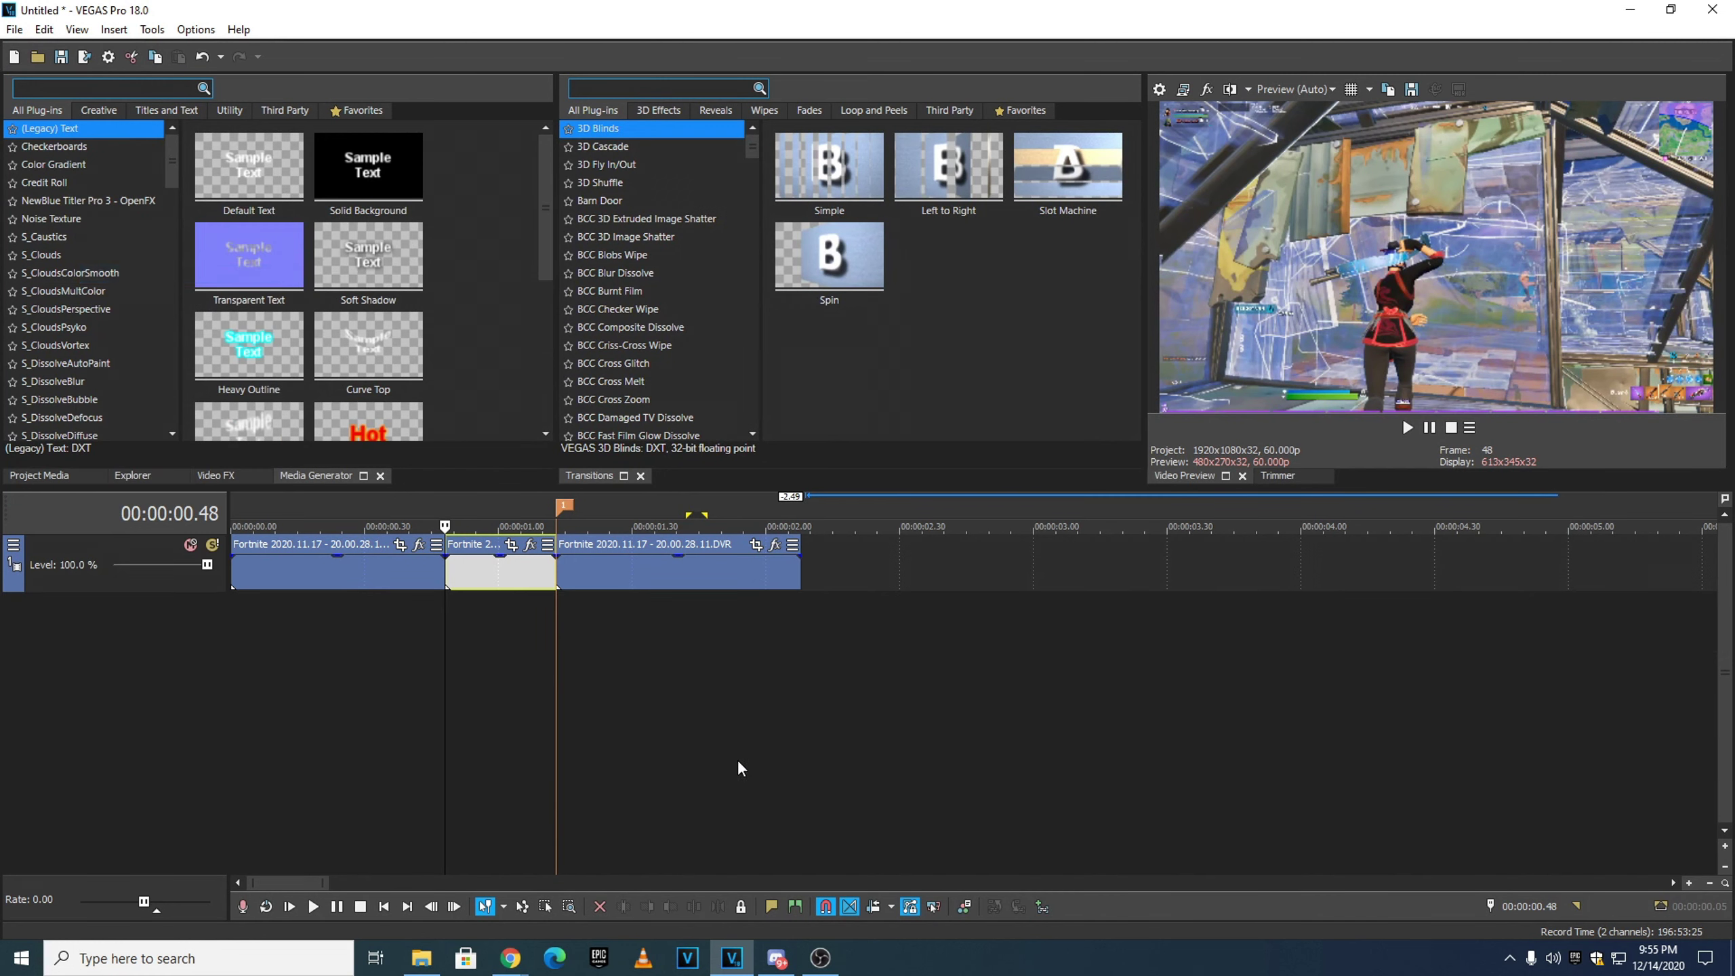
{"action": "right_click", "coordinate": [738, 757]}
{"action": "left_click", "coordinate": [802, 806]}
{"action": "right_click", "coordinate": [812, 685]}
{"action": "left_click", "coordinate": [884, 735]}
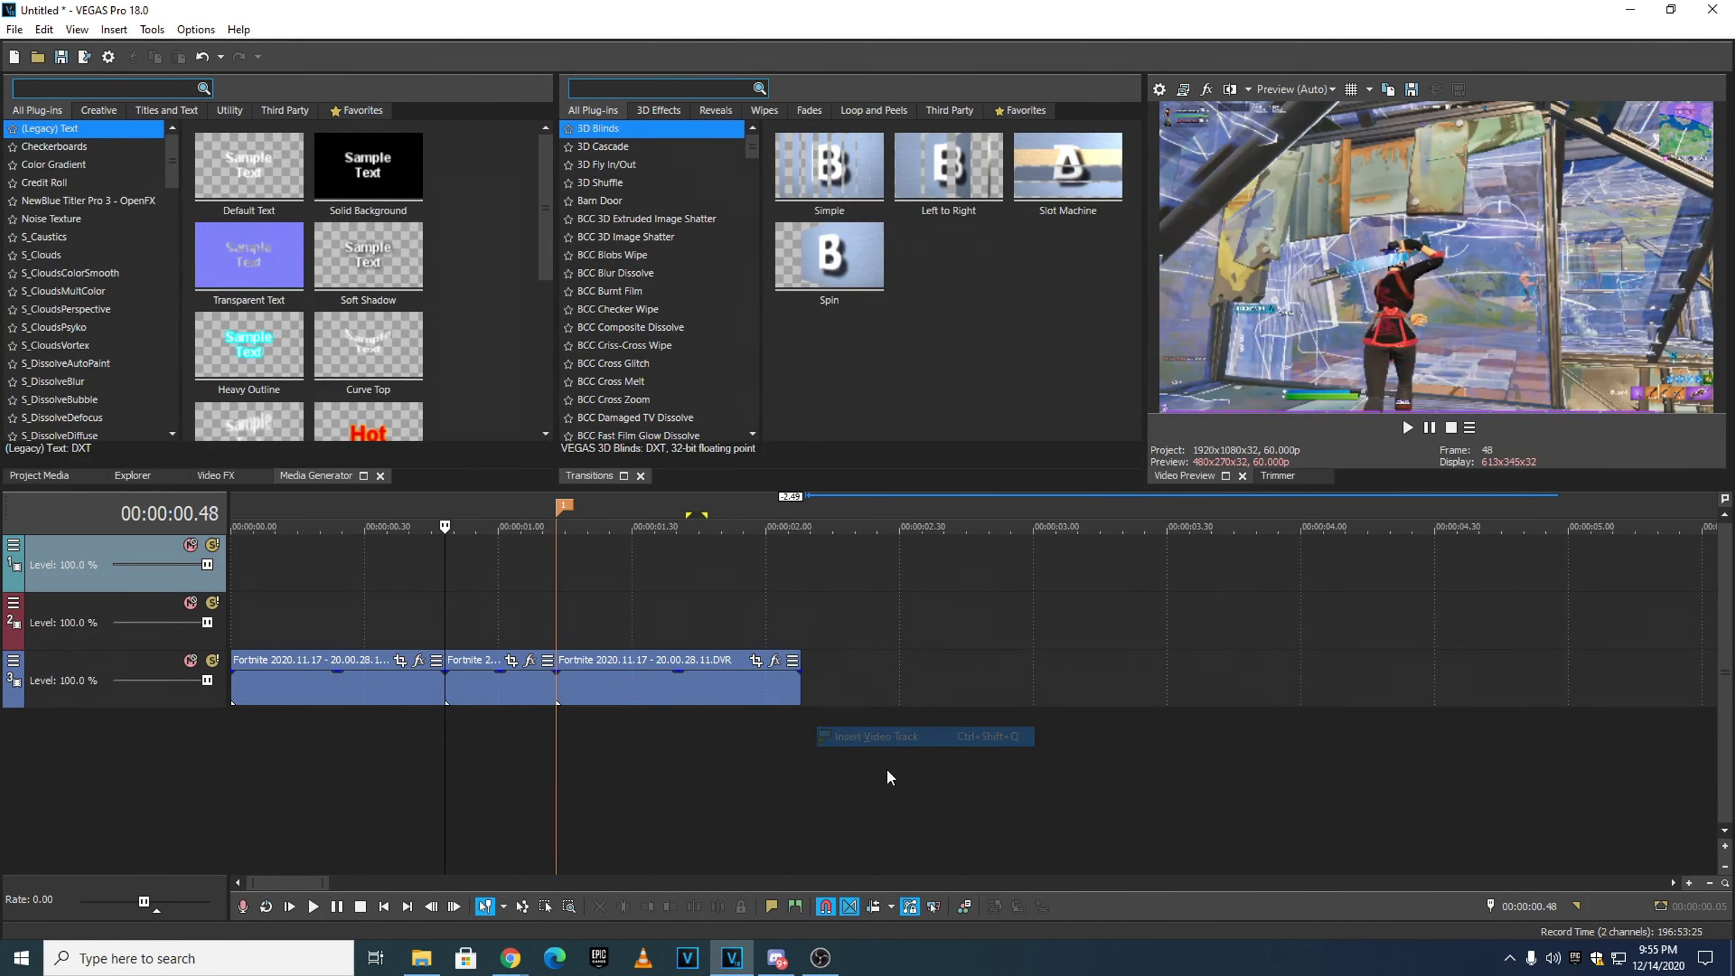
{"action": "right_click", "coordinate": [886, 767]}
{"action": "left_click", "coordinate": [916, 819]}
{"action": "right_click", "coordinate": [918, 790]}
{"action": "left_click", "coordinate": [949, 839]}
{"action": "left_click", "coordinate": [507, 683]}
{"action": "left_click", "coordinate": [462, 673]}
{"action": "left_click", "coordinate": [446, 683]}
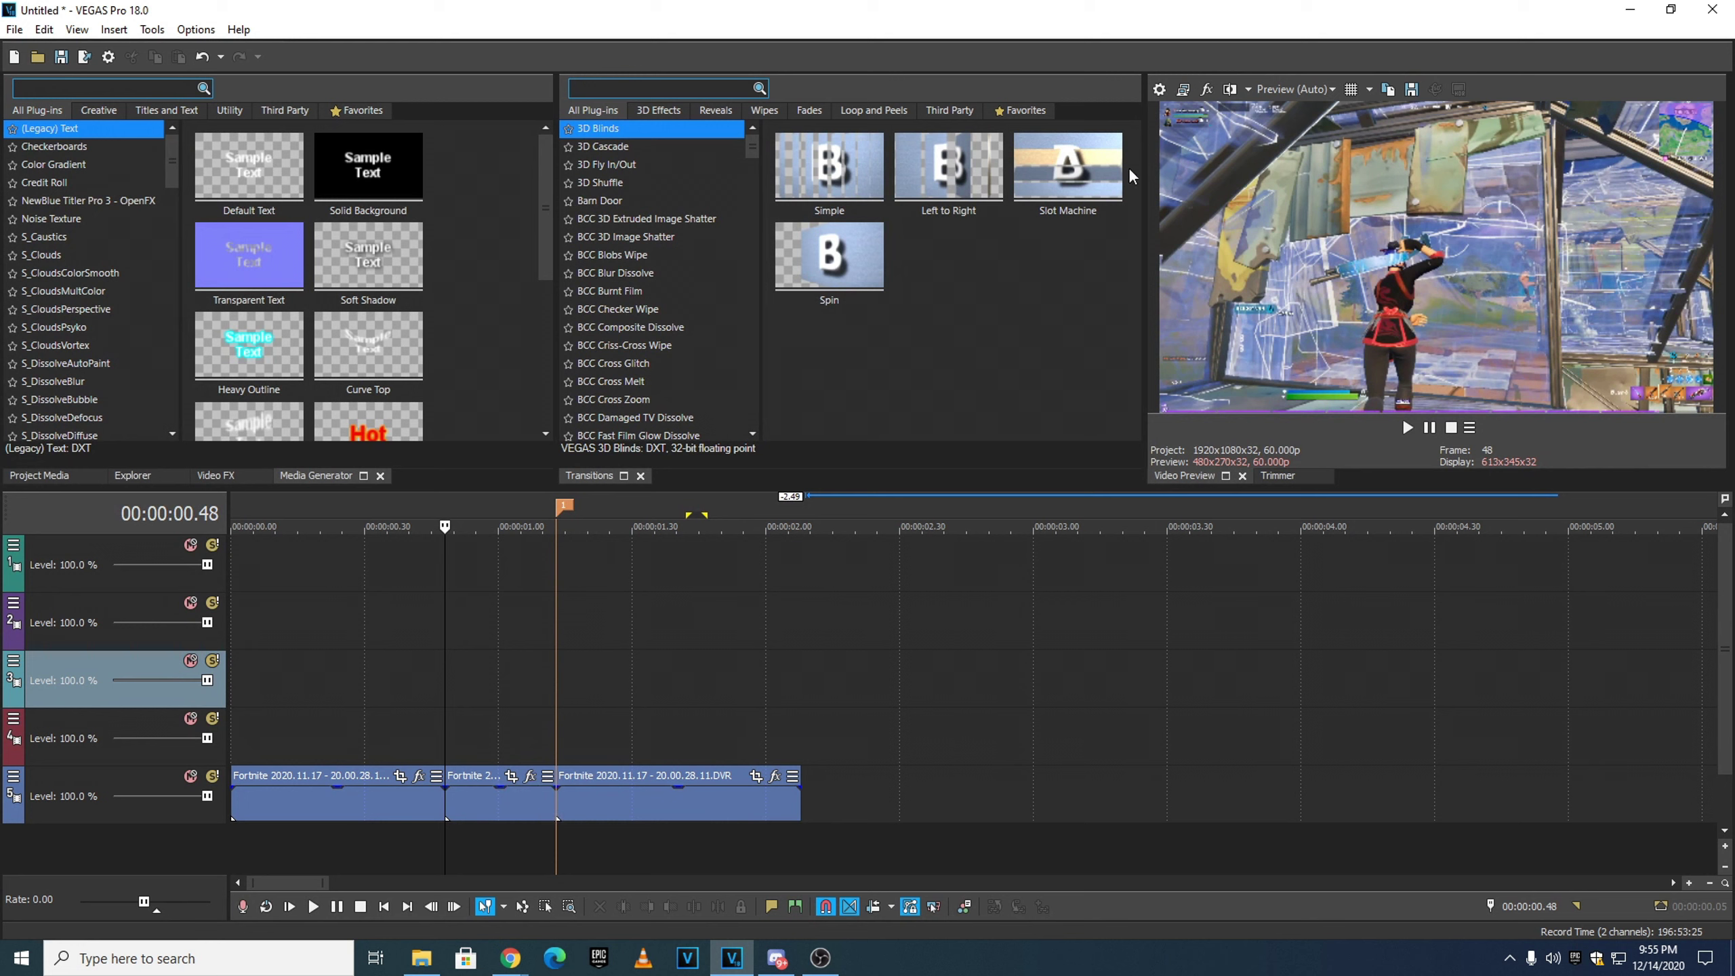
- Set the project's resample mode to Disable resample and apply the project properties
{"action": "right_click", "coordinate": [996, 516]}
{"action": "right_click", "coordinate": [971, 531]}
{"action": "left_click", "coordinate": [842, 620]}
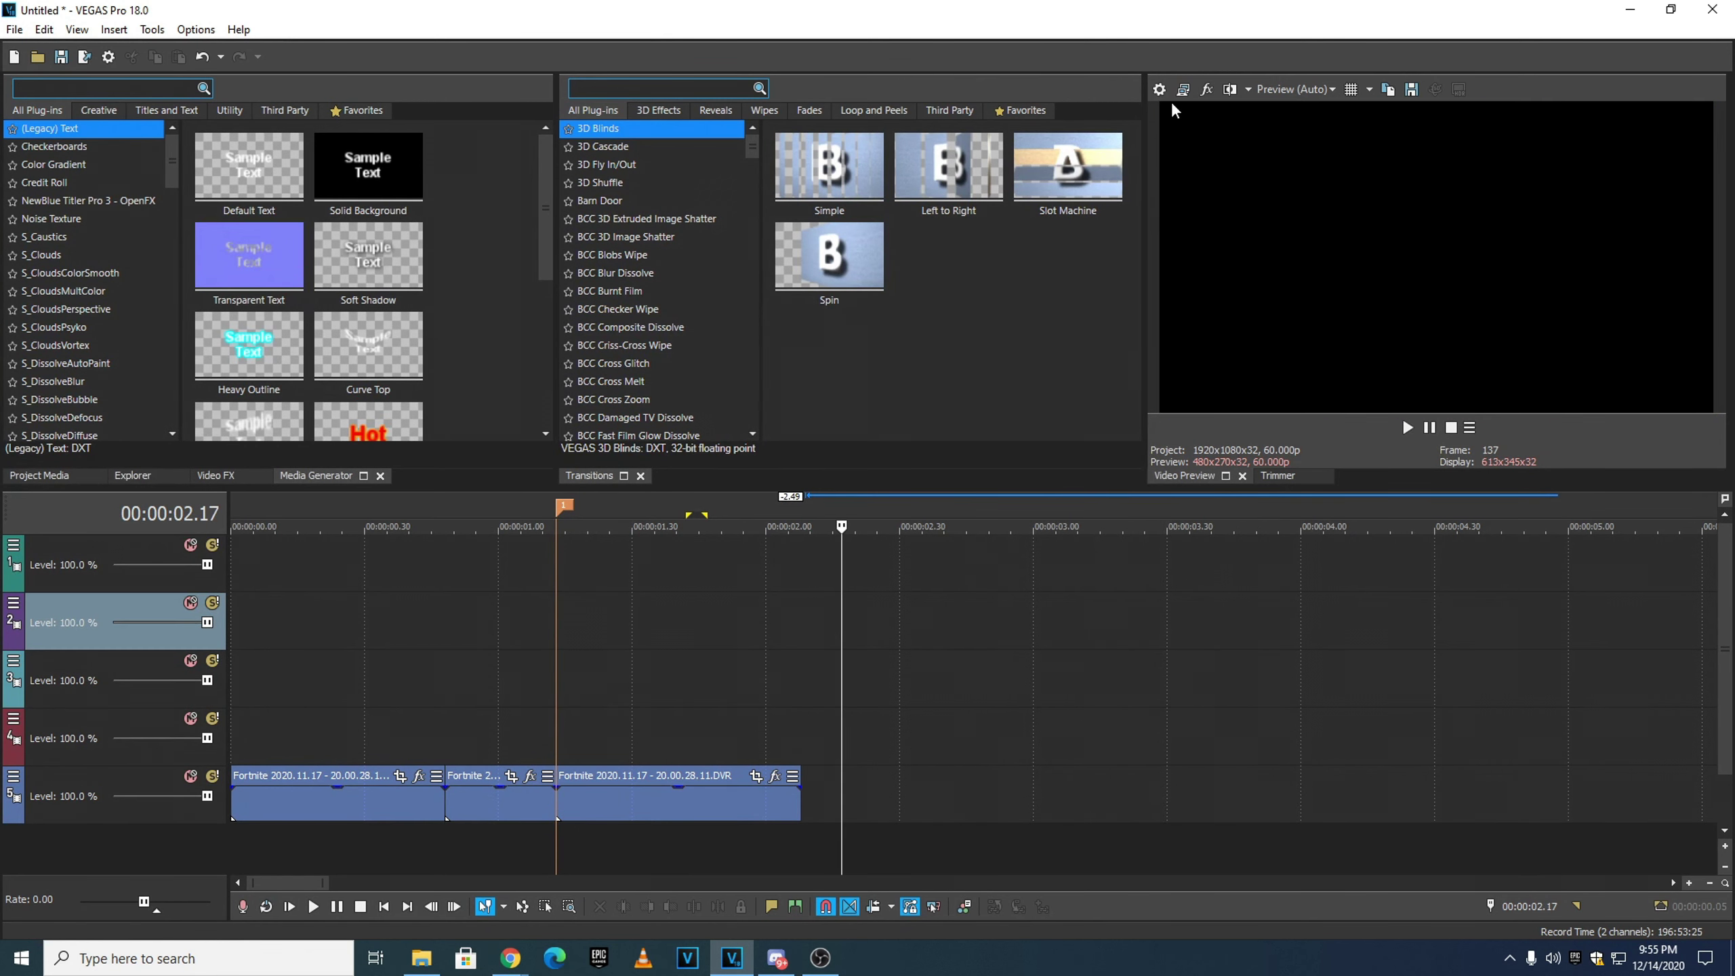
{"action": "key", "text": "alt+Return"}
{"action": "left_click", "coordinate": [861, 551]}
{"action": "left_click", "coordinate": [887, 602]}
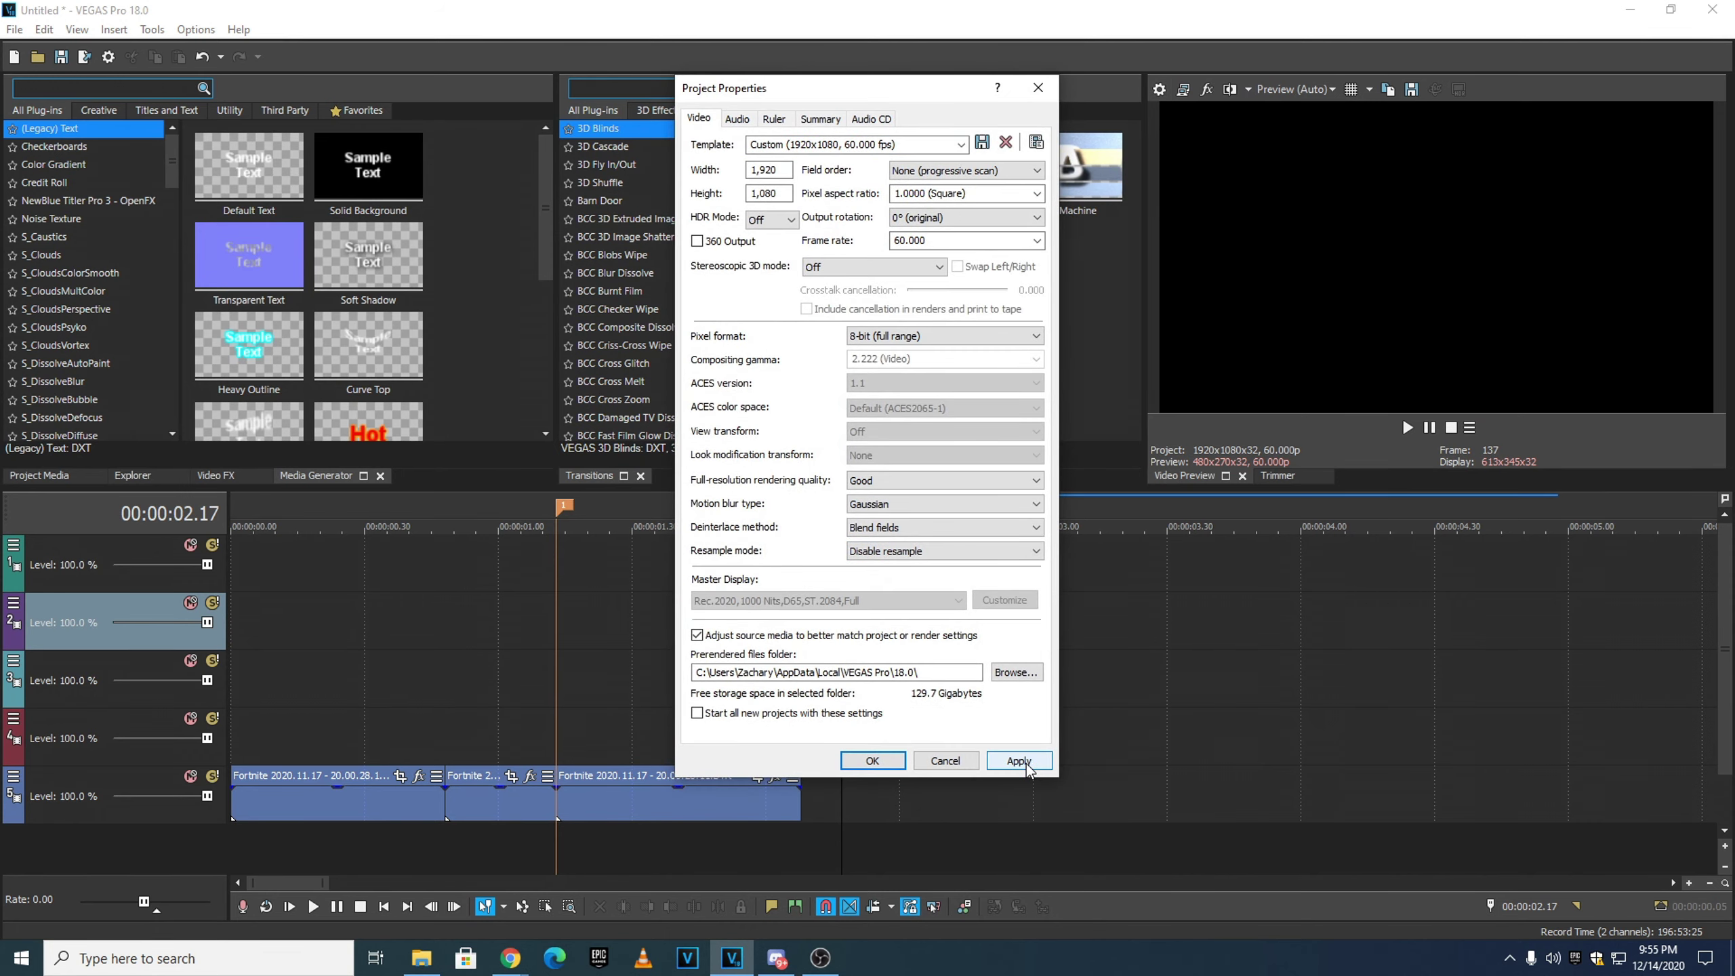
{"action": "left_click", "coordinate": [1018, 760]}
{"action": "left_click", "coordinate": [872, 761]}
{"action": "left_click", "coordinate": [478, 653]}
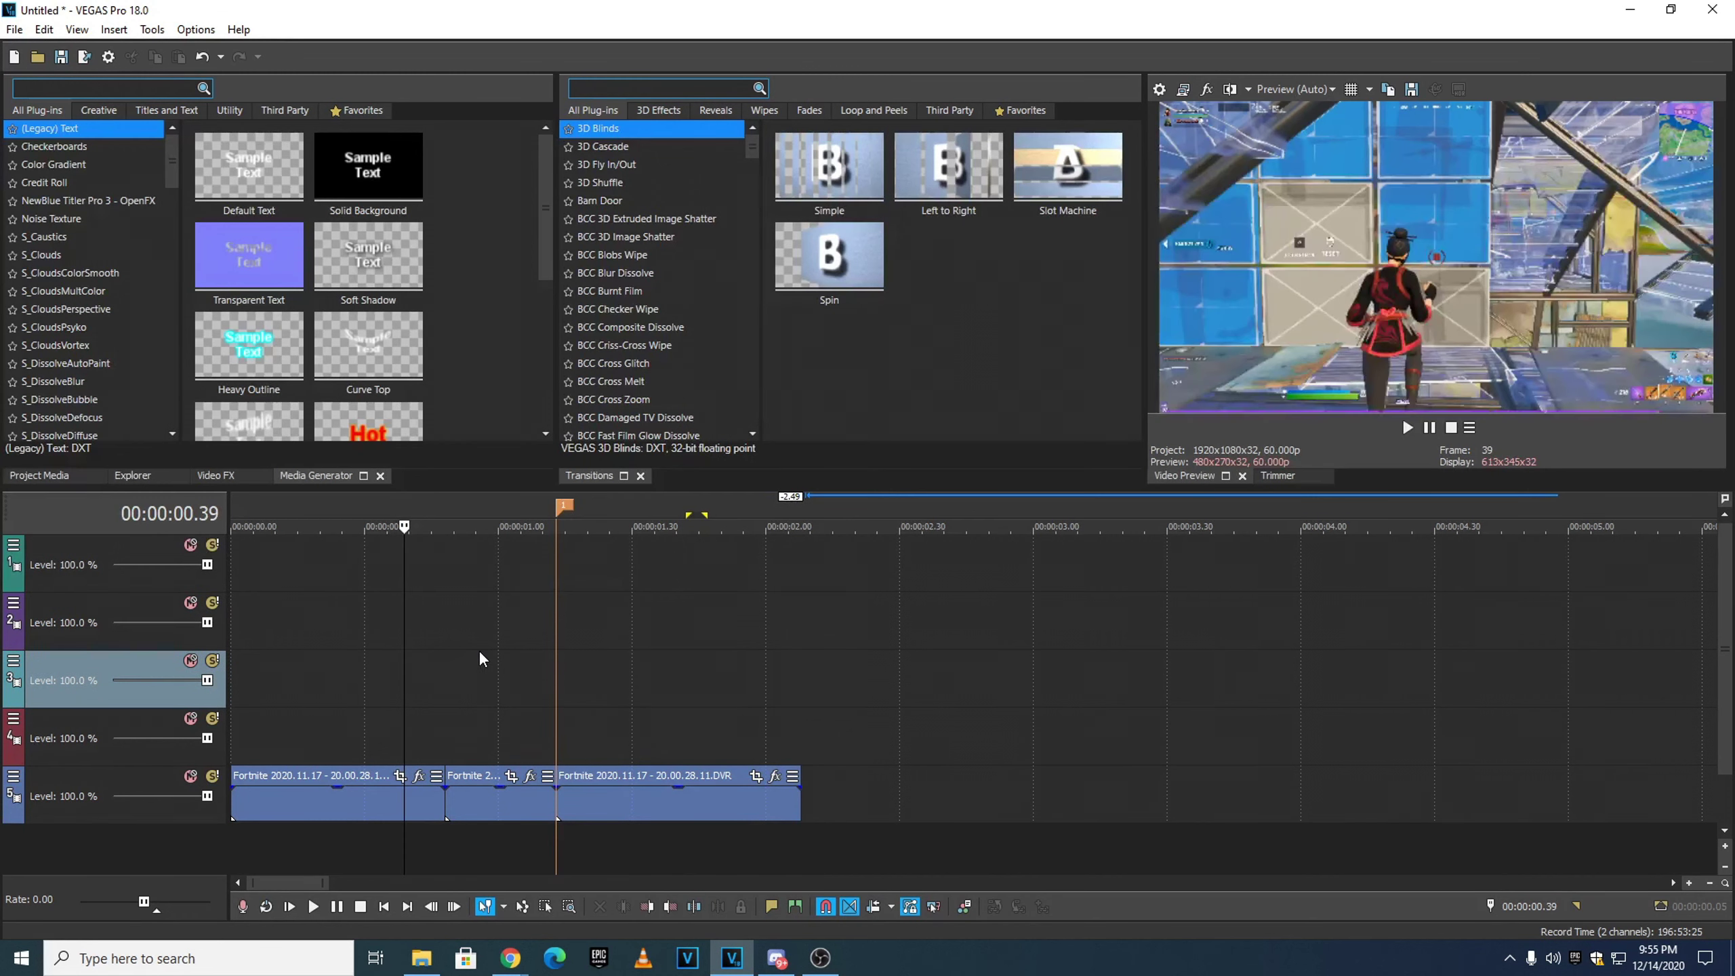
{"action": "left_click", "coordinate": [445, 665]}
{"action": "scroll", "coordinate": [509, 687], "scroll_direction": "up", "scroll_amount": 4}
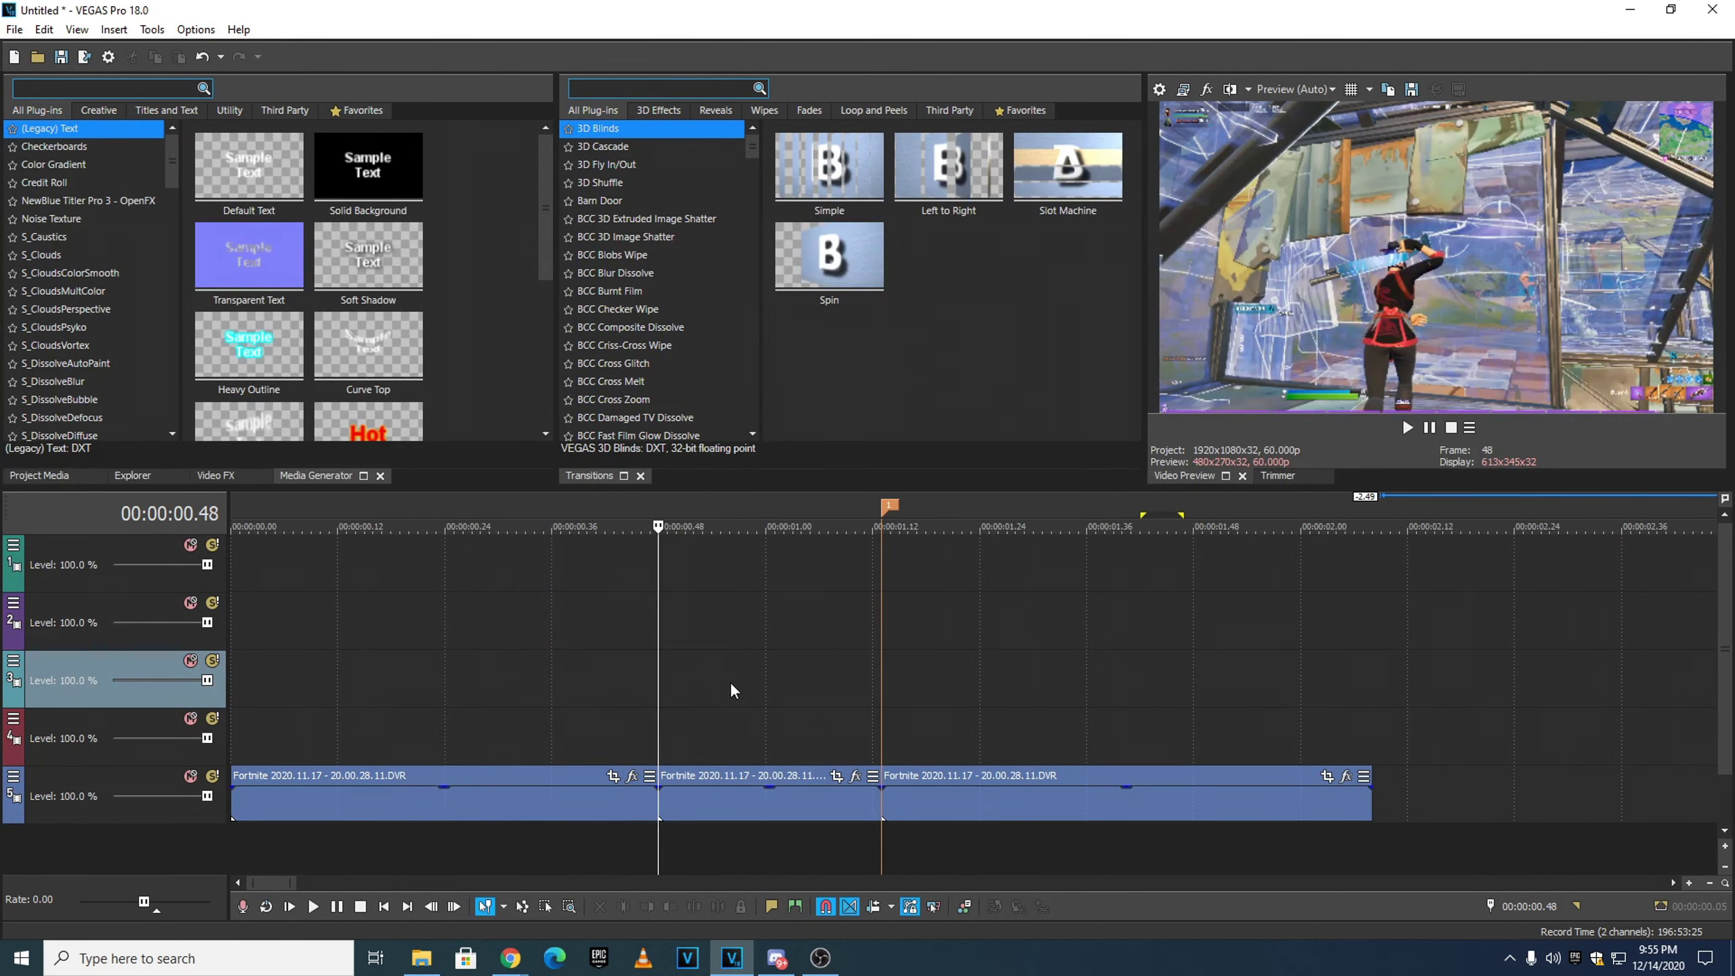
{"action": "left_click", "coordinate": [773, 798]}
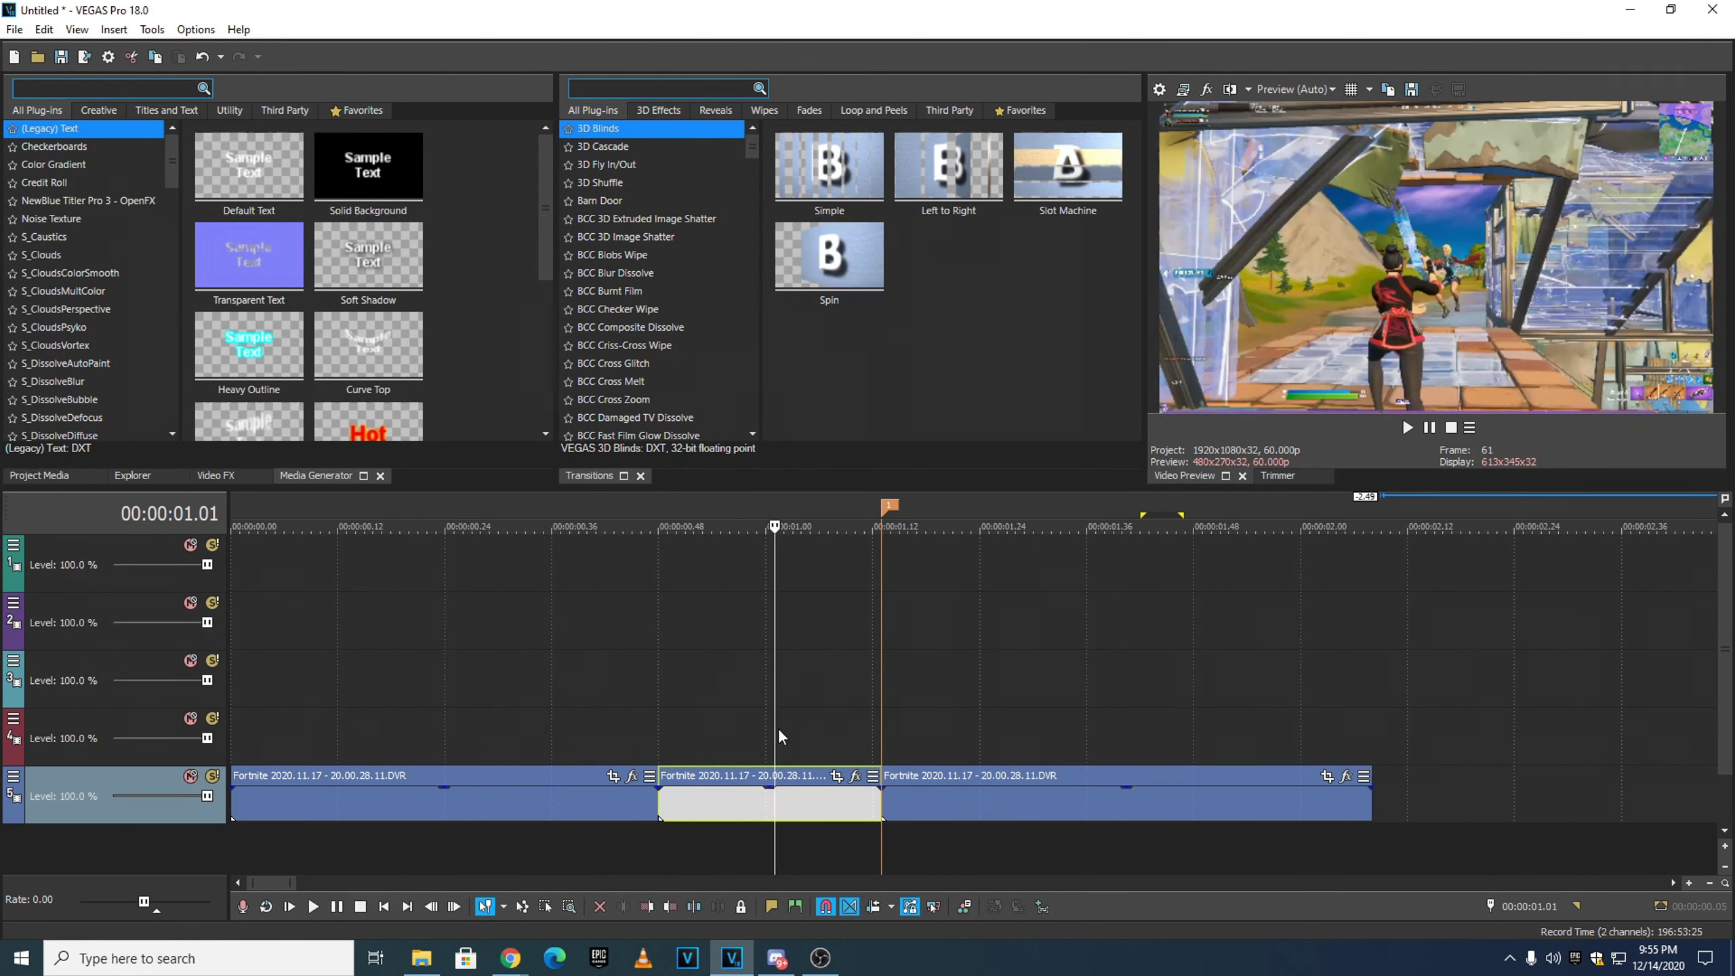
- Insert three audio tracks below the video tracks
{"action": "scroll", "coordinate": [1690, 651], "scroll_direction": "down", "scroll_amount": 1}
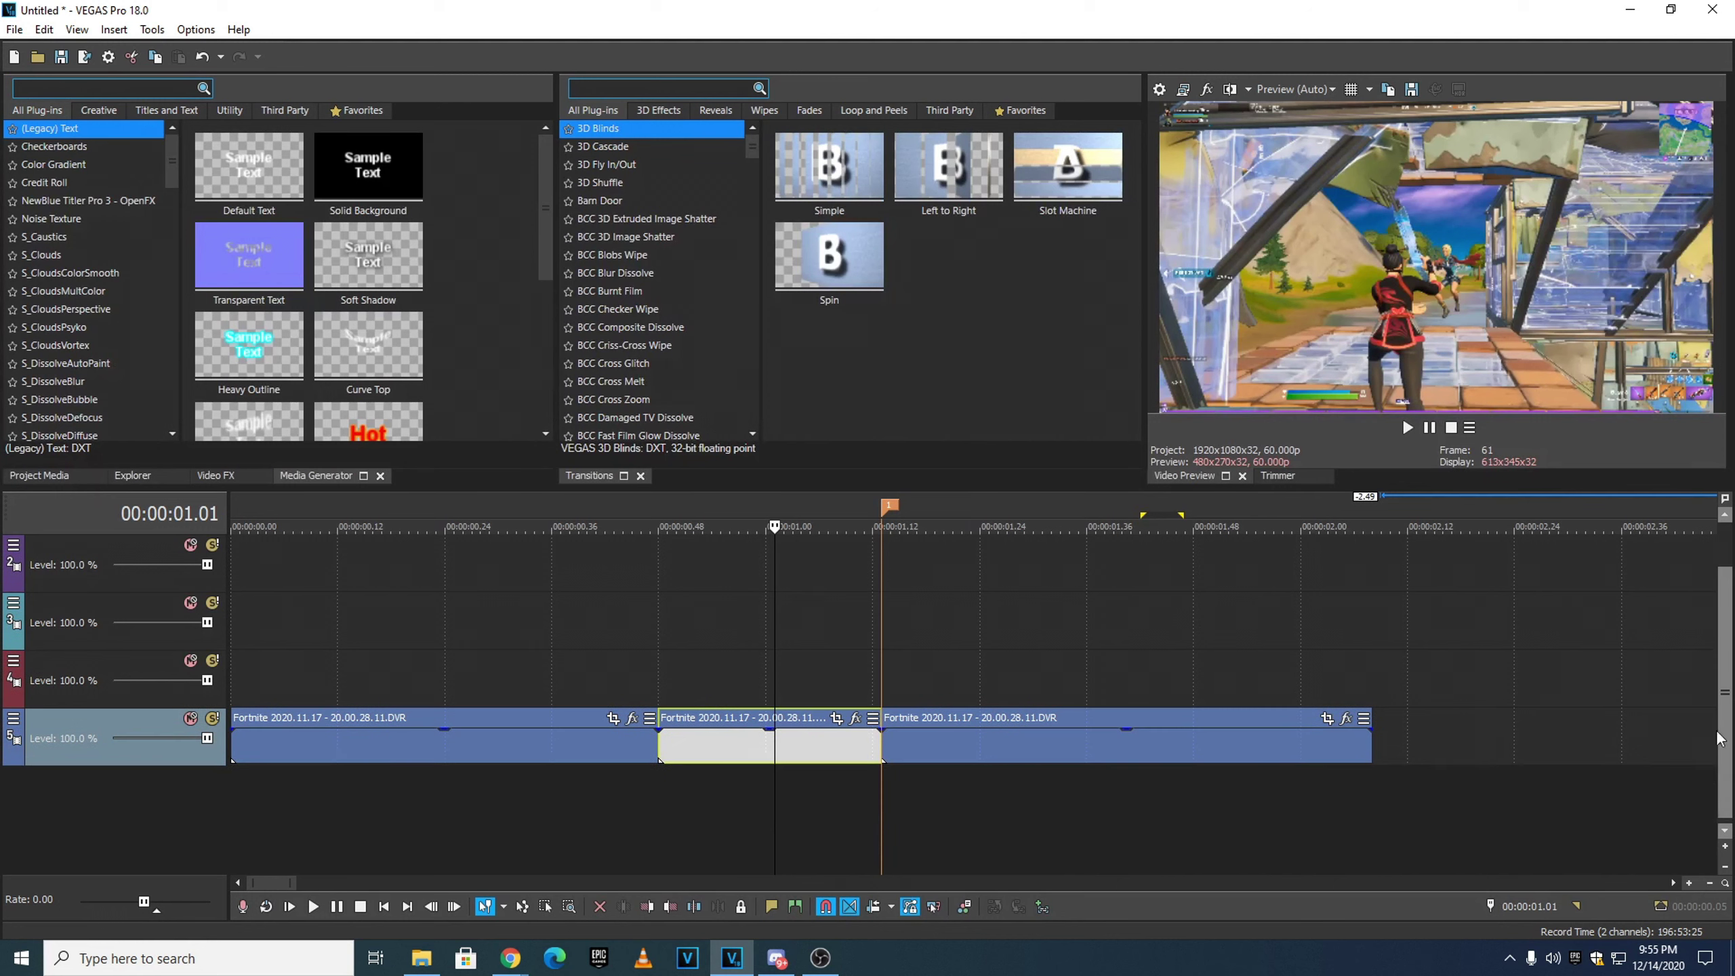
{"action": "left_click", "coordinate": [721, 753]}
{"action": "right_click", "coordinate": [872, 831]}
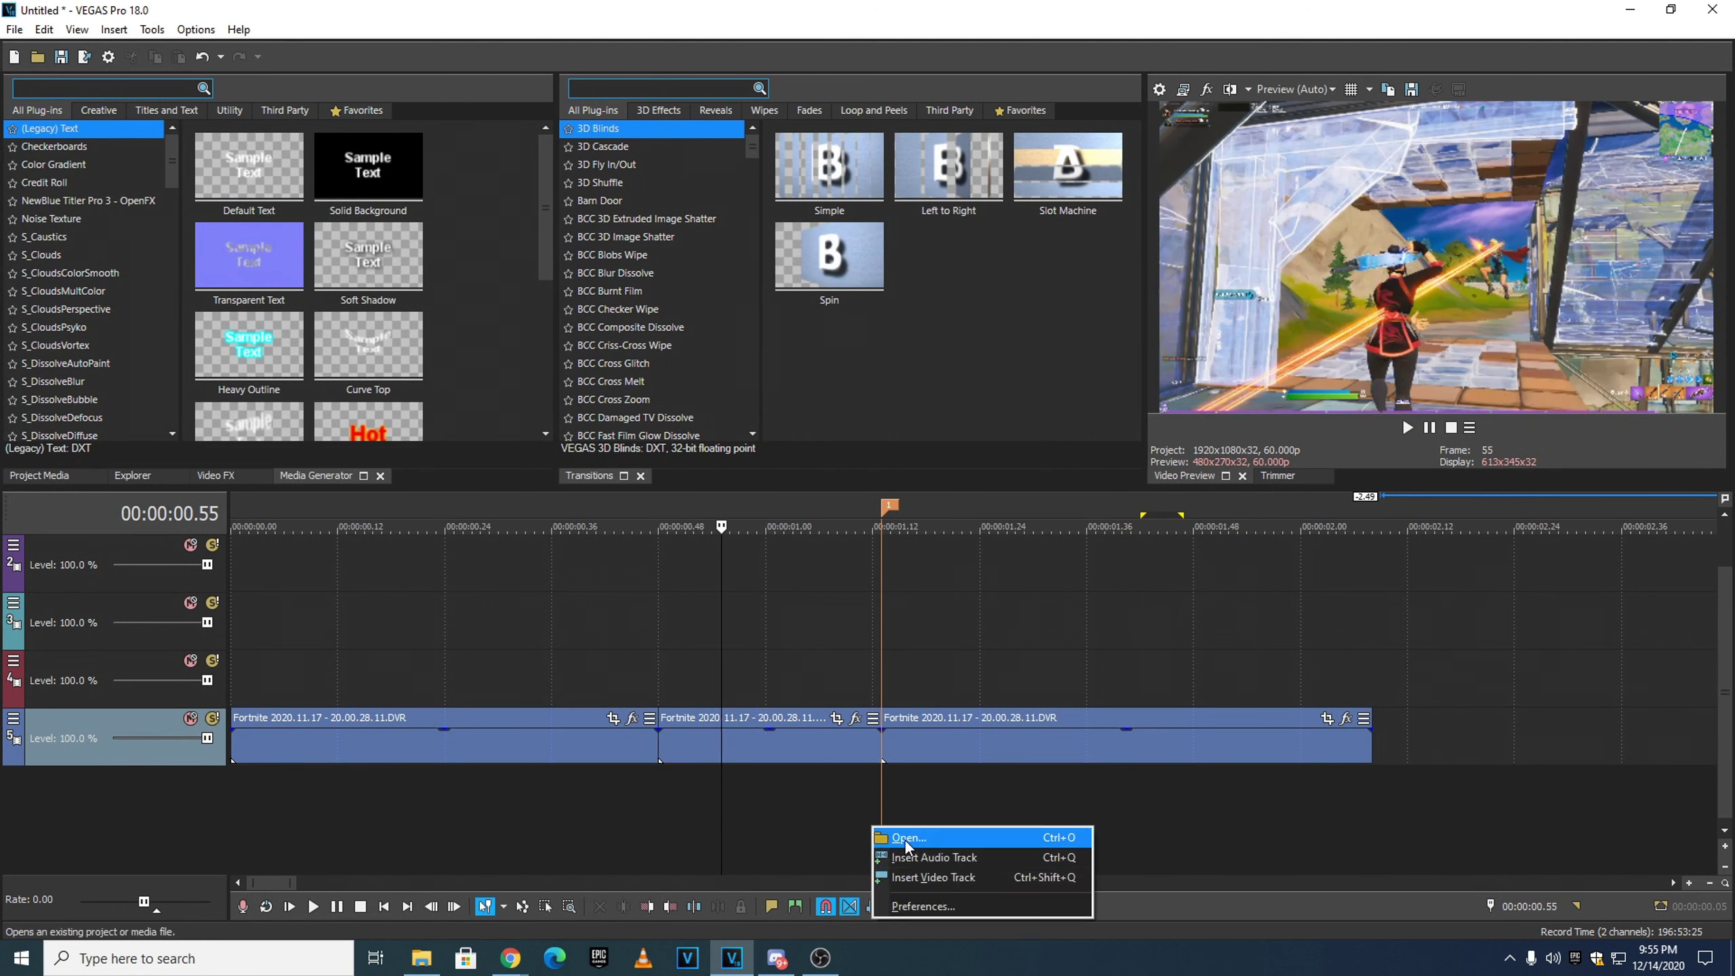
{"action": "left_click", "coordinate": [932, 864]}
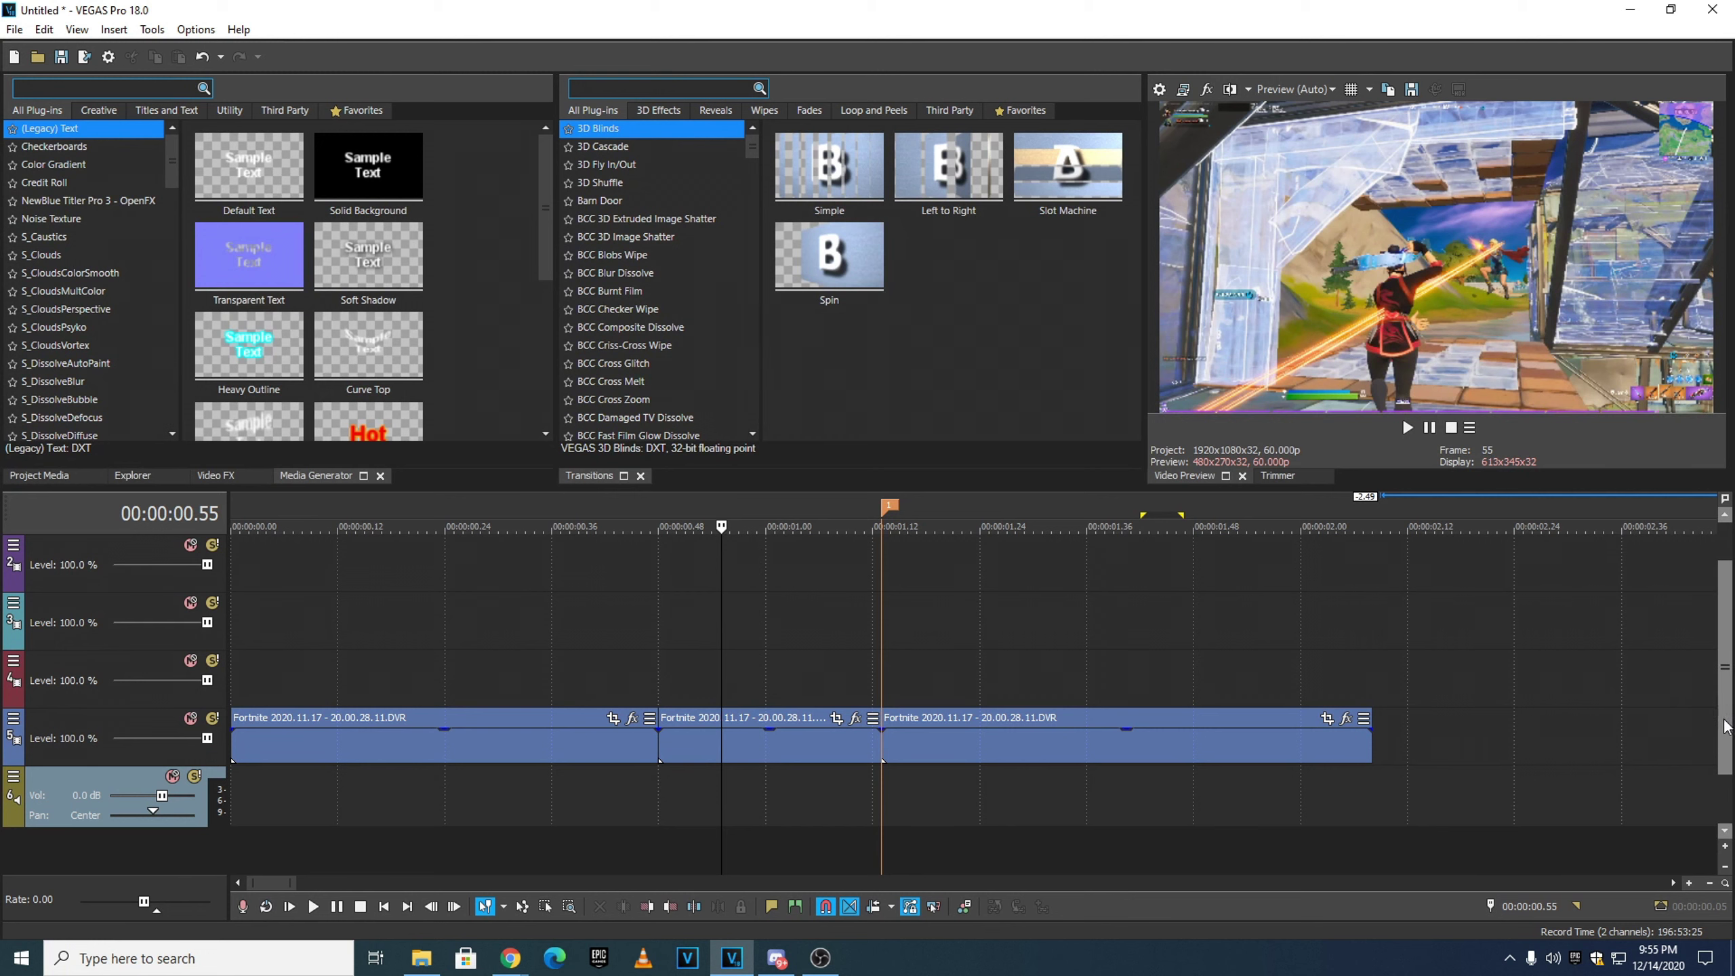
{"action": "scroll", "coordinate": [1724, 705], "scroll_direction": "down", "scroll_amount": 1}
{"action": "right_click", "coordinate": [1076, 861]}
{"action": "left_click", "coordinate": [1215, 811]}
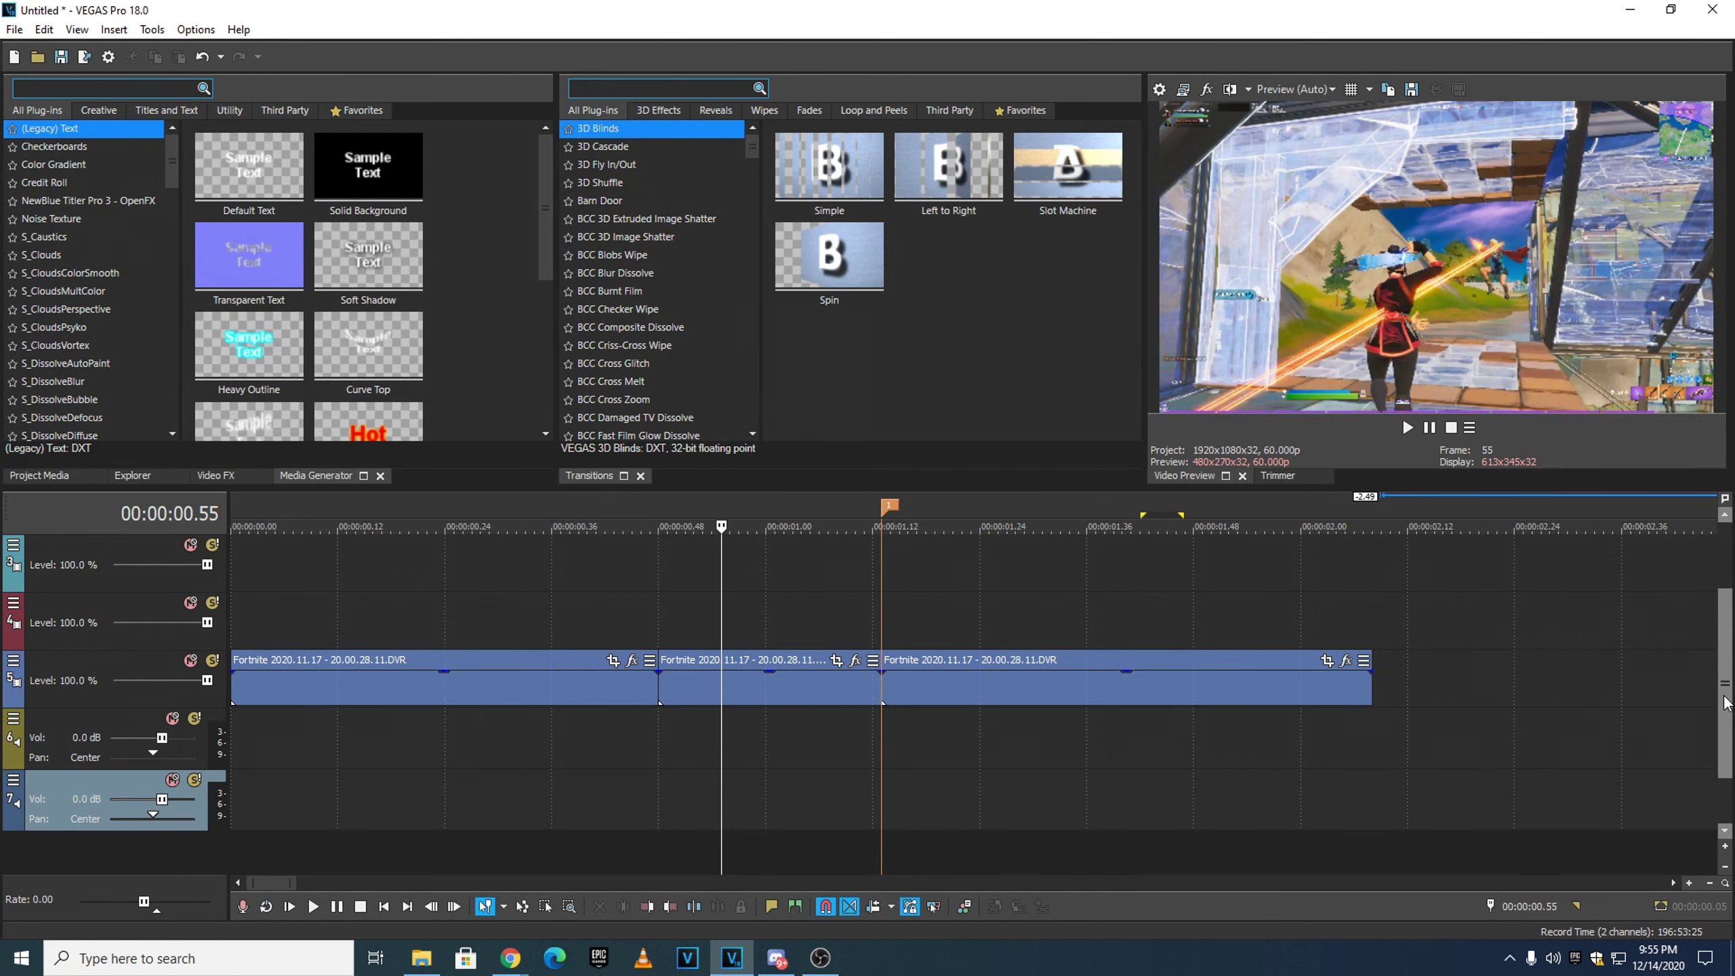
{"action": "scroll", "coordinate": [1236, 835], "scroll_direction": "down", "scroll_amount": 1}
{"action": "right_click", "coordinate": [1236, 834]}
{"action": "left_click", "coordinate": [1301, 863]}
{"action": "scroll", "coordinate": [1363, 778], "scroll_direction": "down", "scroll_amount": 2}
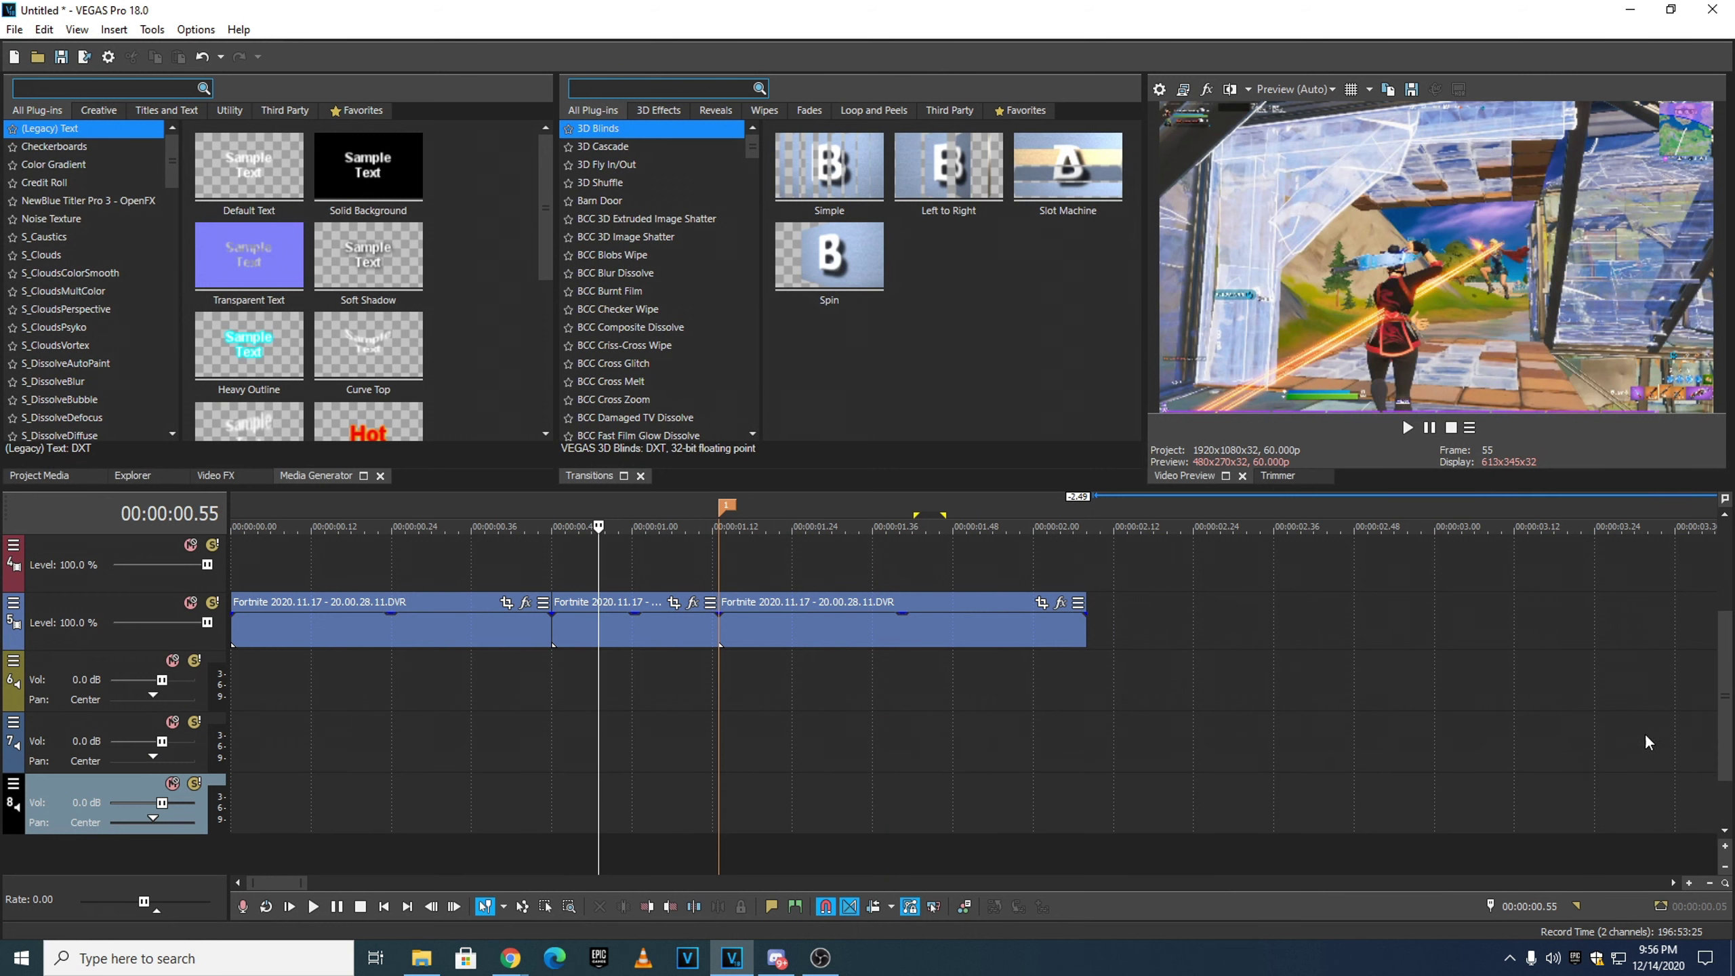
{"action": "left_click_drag", "start_coordinate": [1725, 717], "coordinate": [1724, 629]}
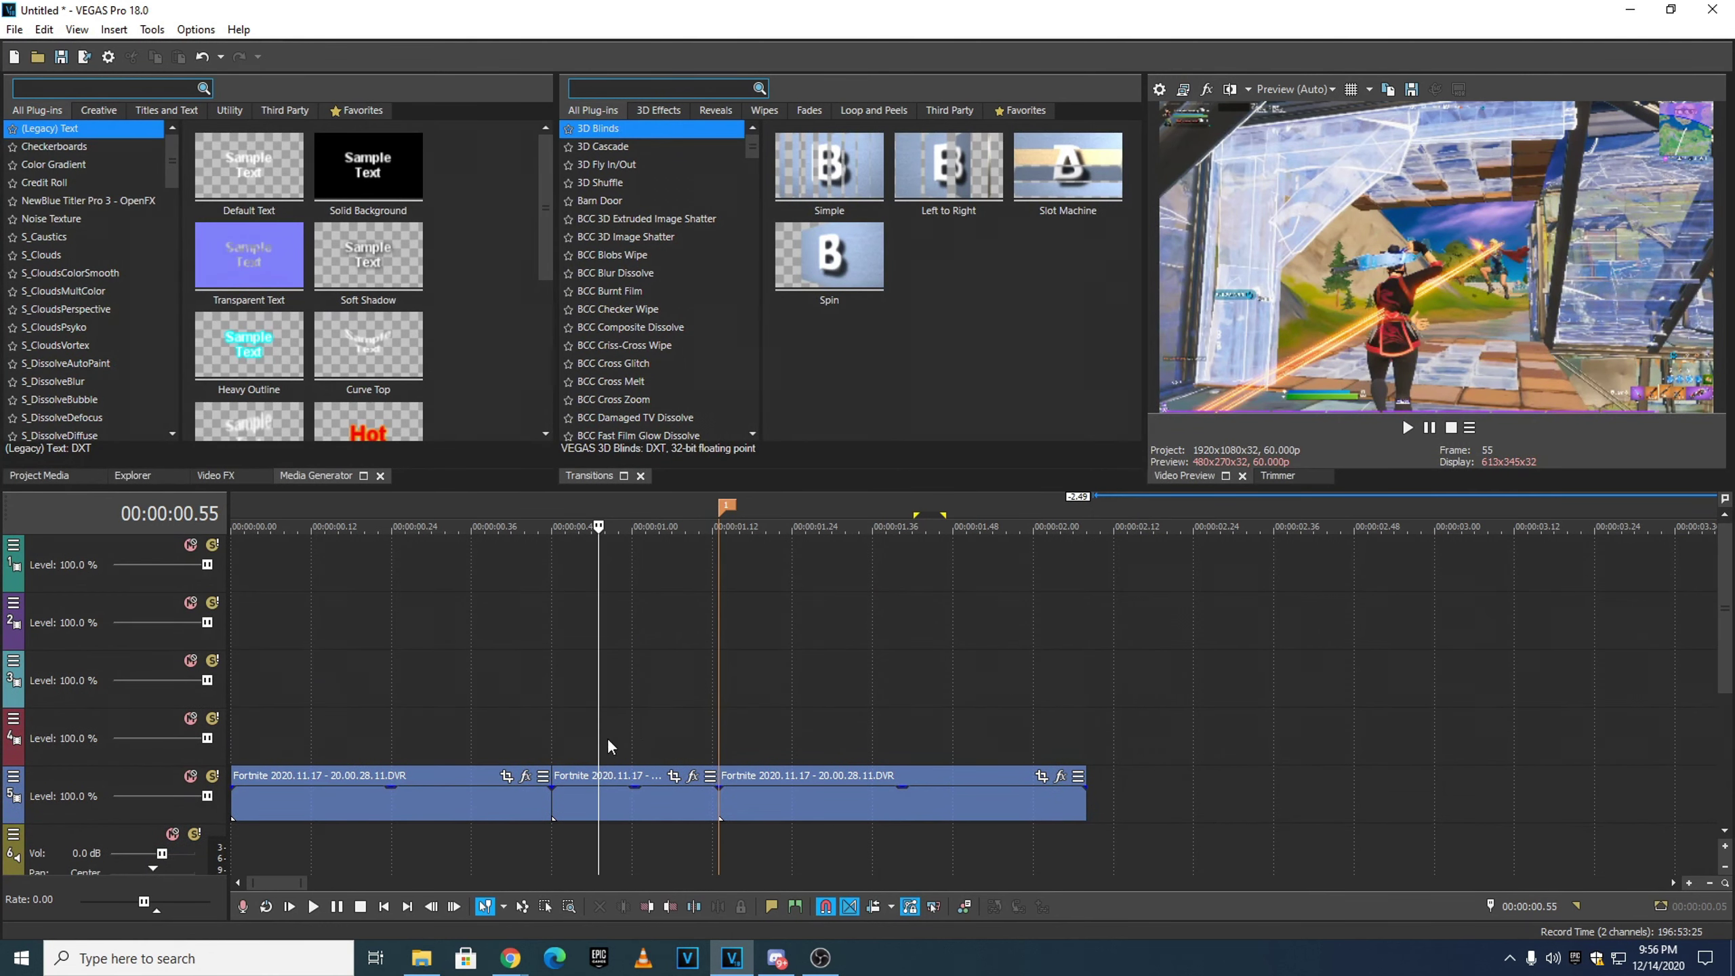
- Select the middle clip and search the video effects for "twixtor"
{"action": "left_click", "coordinate": [593, 786]}
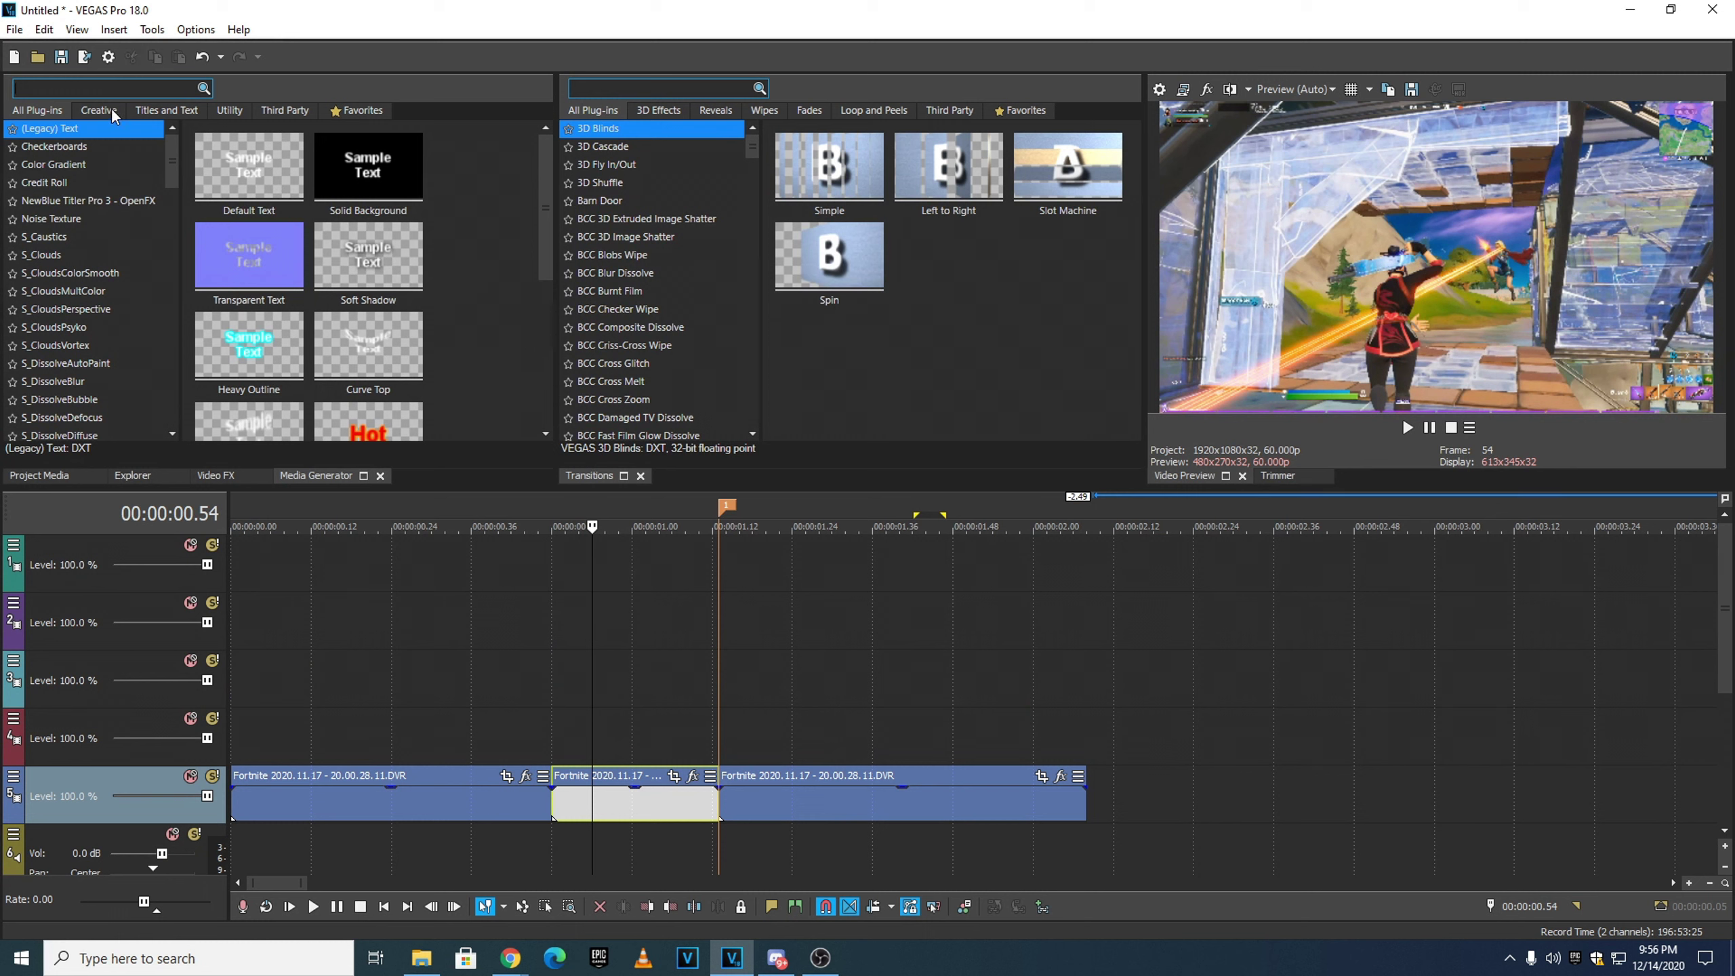
{"action": "left_click", "coordinate": [586, 813]}
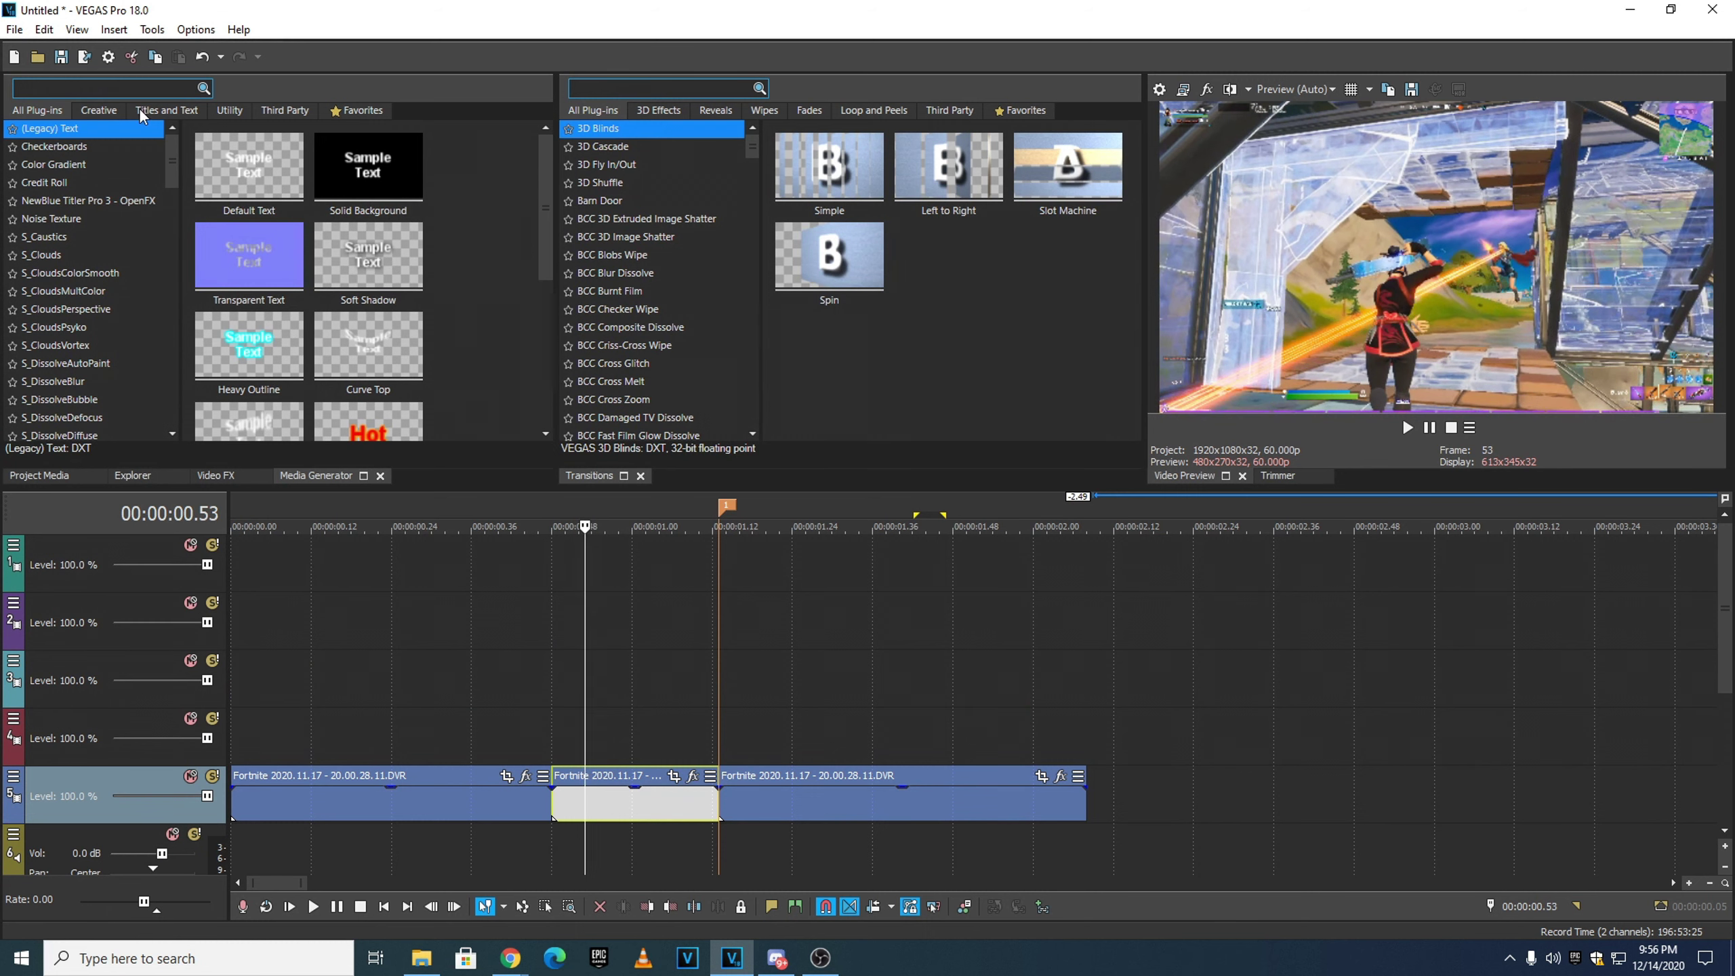
{"action": "left_click", "coordinate": [127, 91]}
{"action": "type", "text": "twixto"}
{"action": "left_click", "coordinate": [215, 477]}
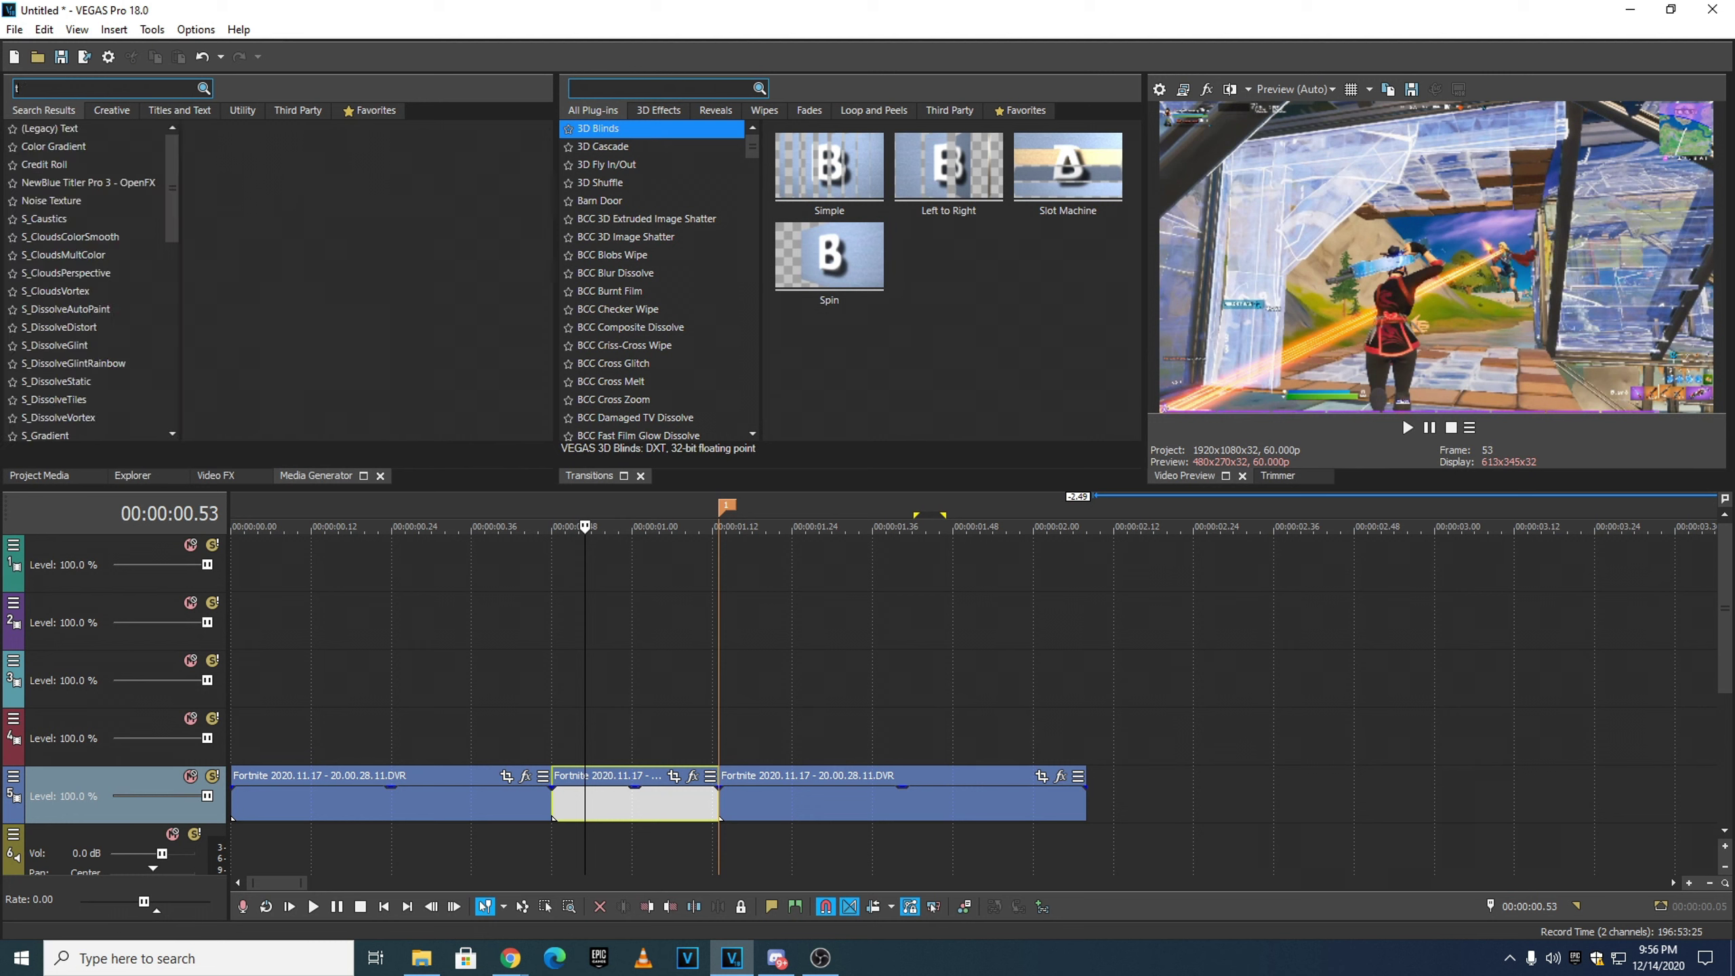
{"action": "left_click", "coordinate": [90, 91]}
{"action": "type", "text": "twixtor"}
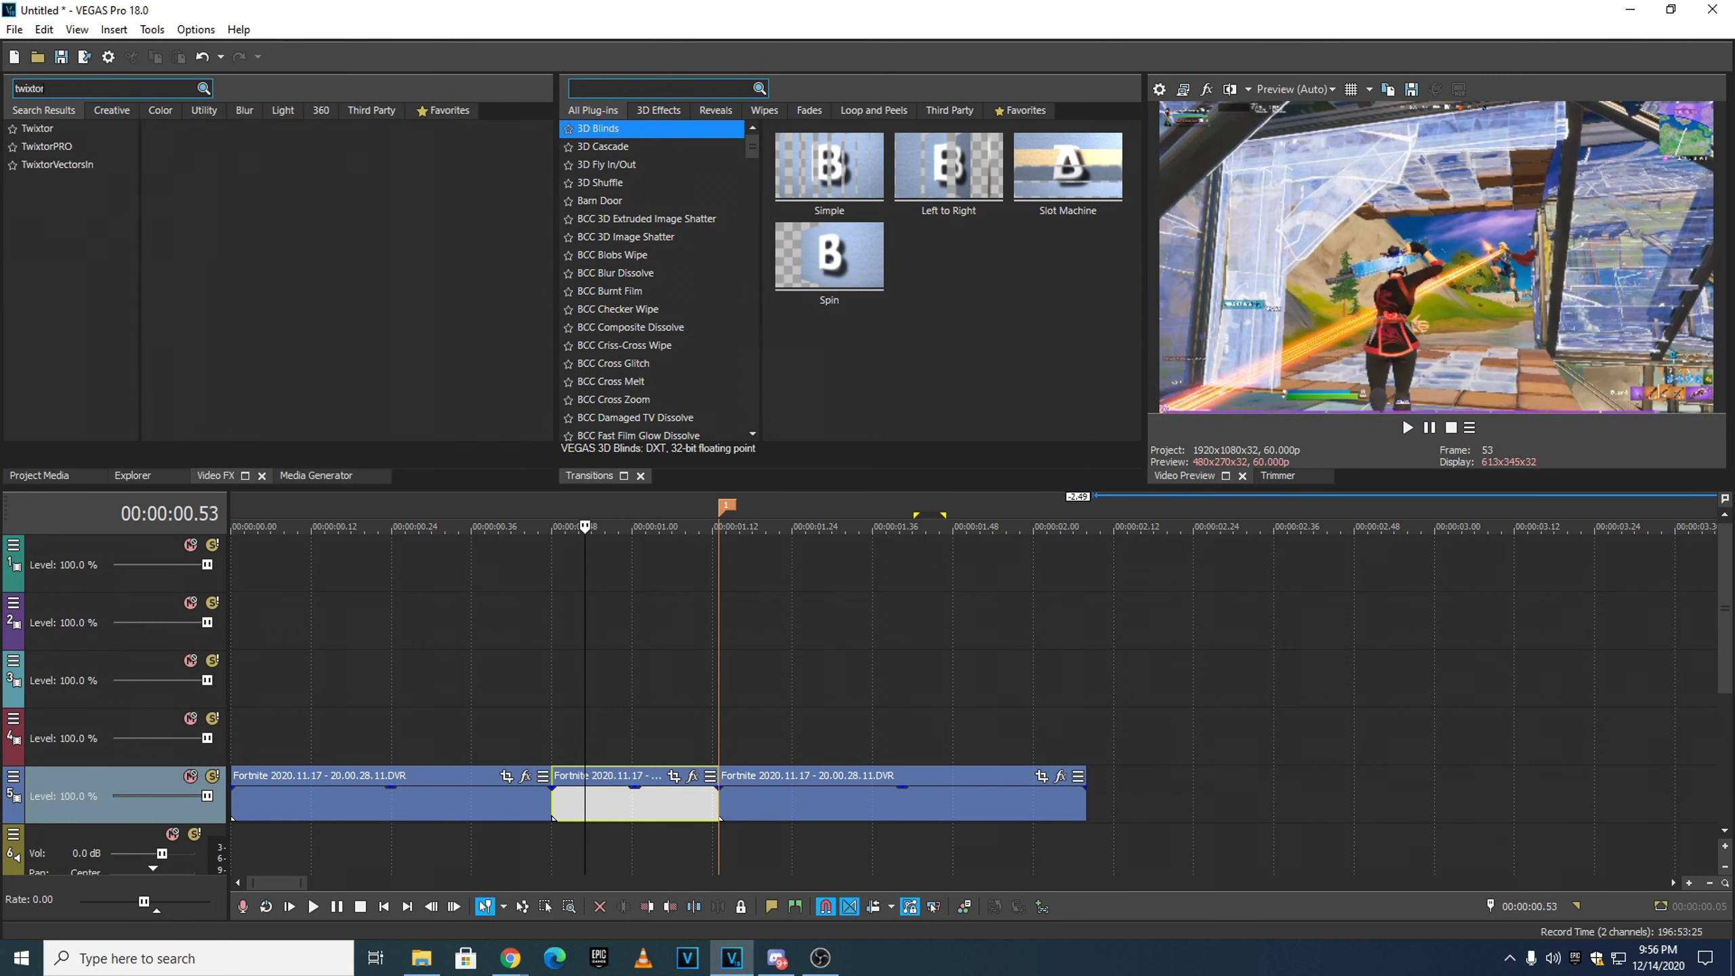
- Apply the TwixtorPRO preset "tut 1214" to the middle clip
{"action": "left_click", "coordinate": [47, 146]}
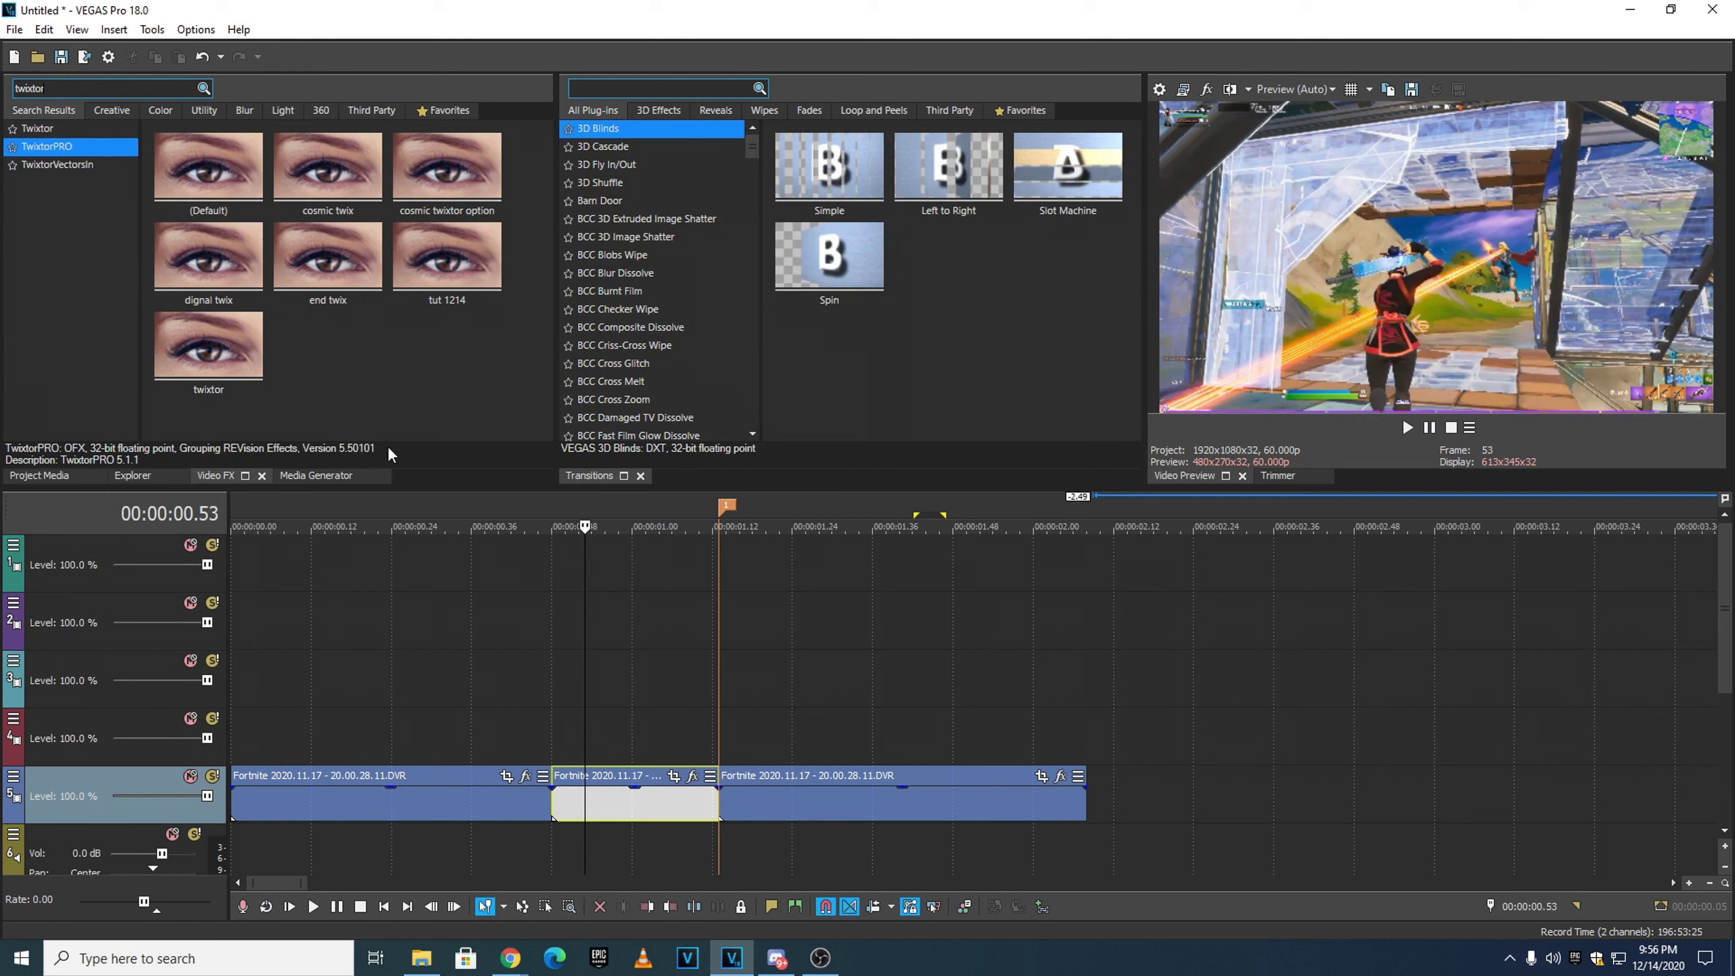
{"action": "left_click_drag", "start_coordinate": [447, 256], "coordinate": [655, 798]}
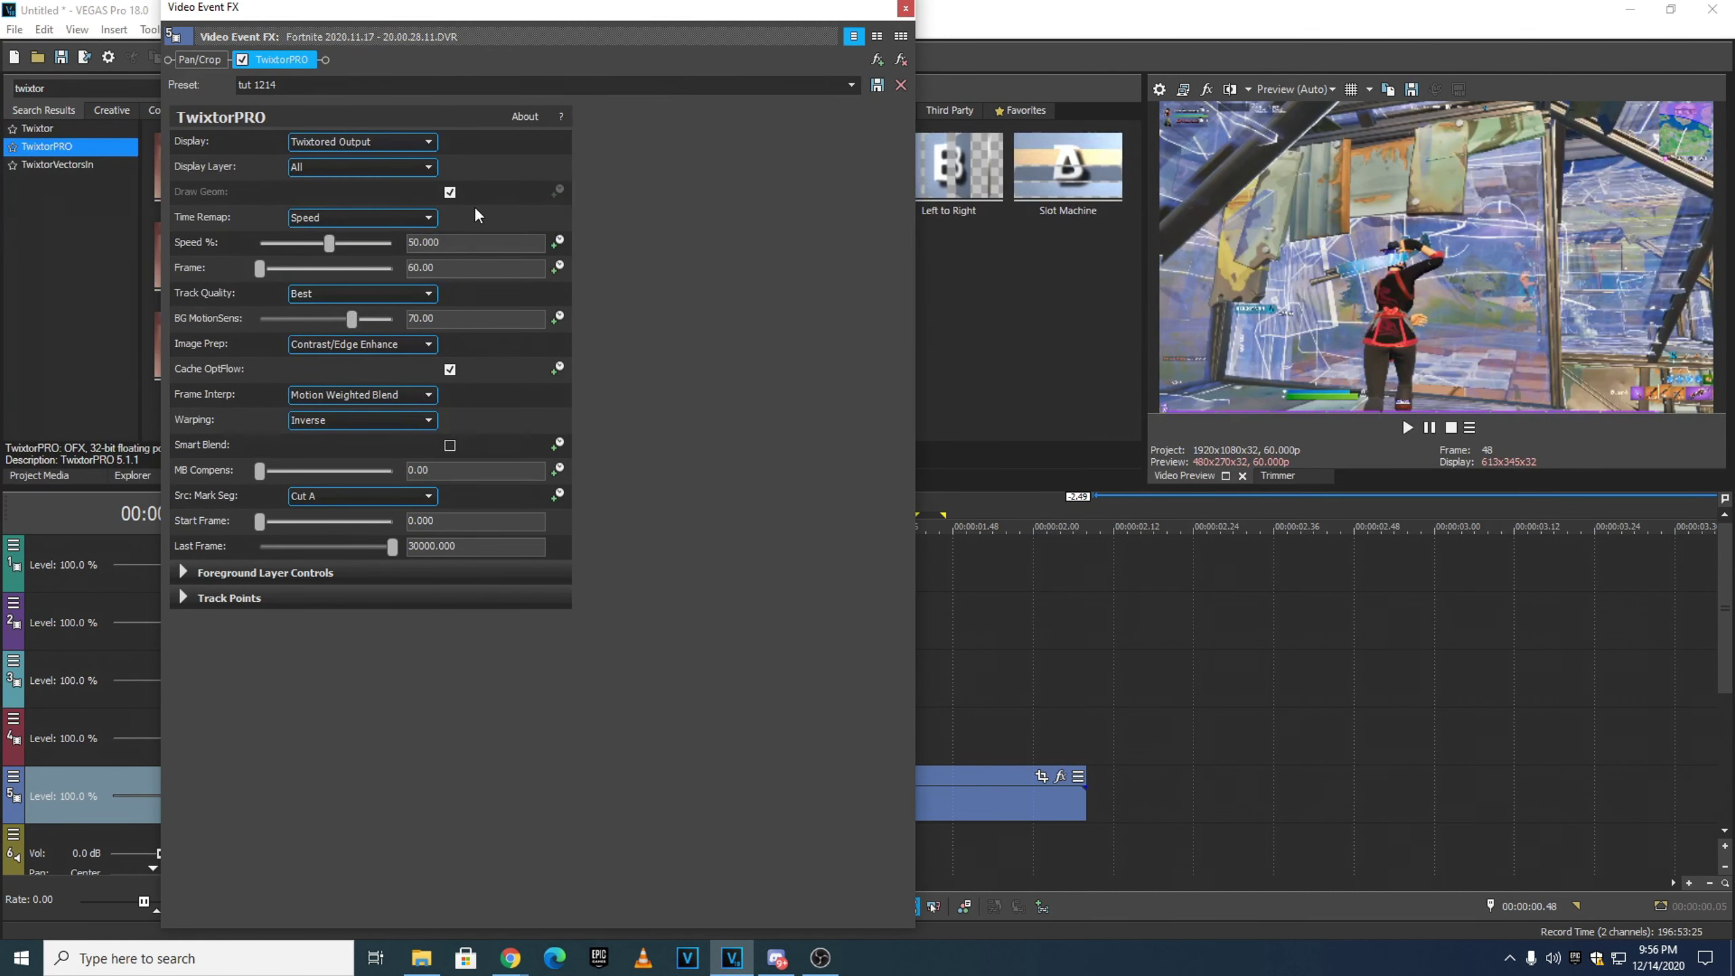
{"action": "left_click_drag", "start_coordinate": [526, 10], "coordinate": [528, 4]}
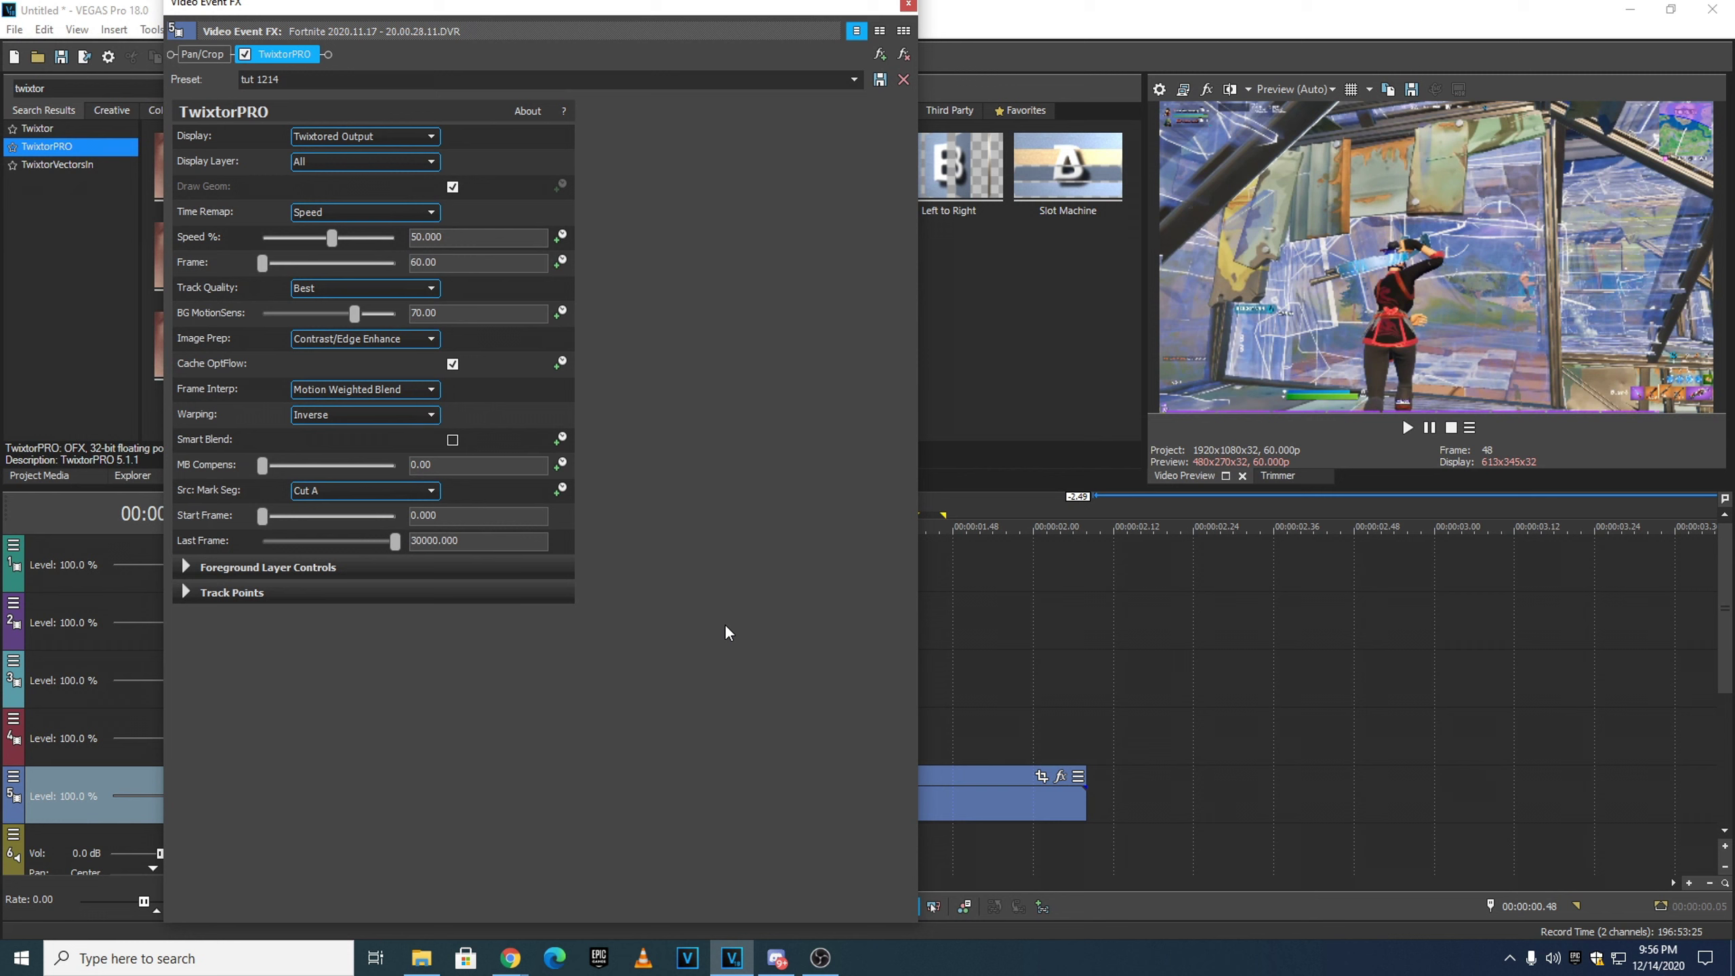
- Animate the TwixtorPRO Speed % and add a keyframe of 25 at 00:00:00.05
{"action": "left_click", "coordinate": [560, 237]}
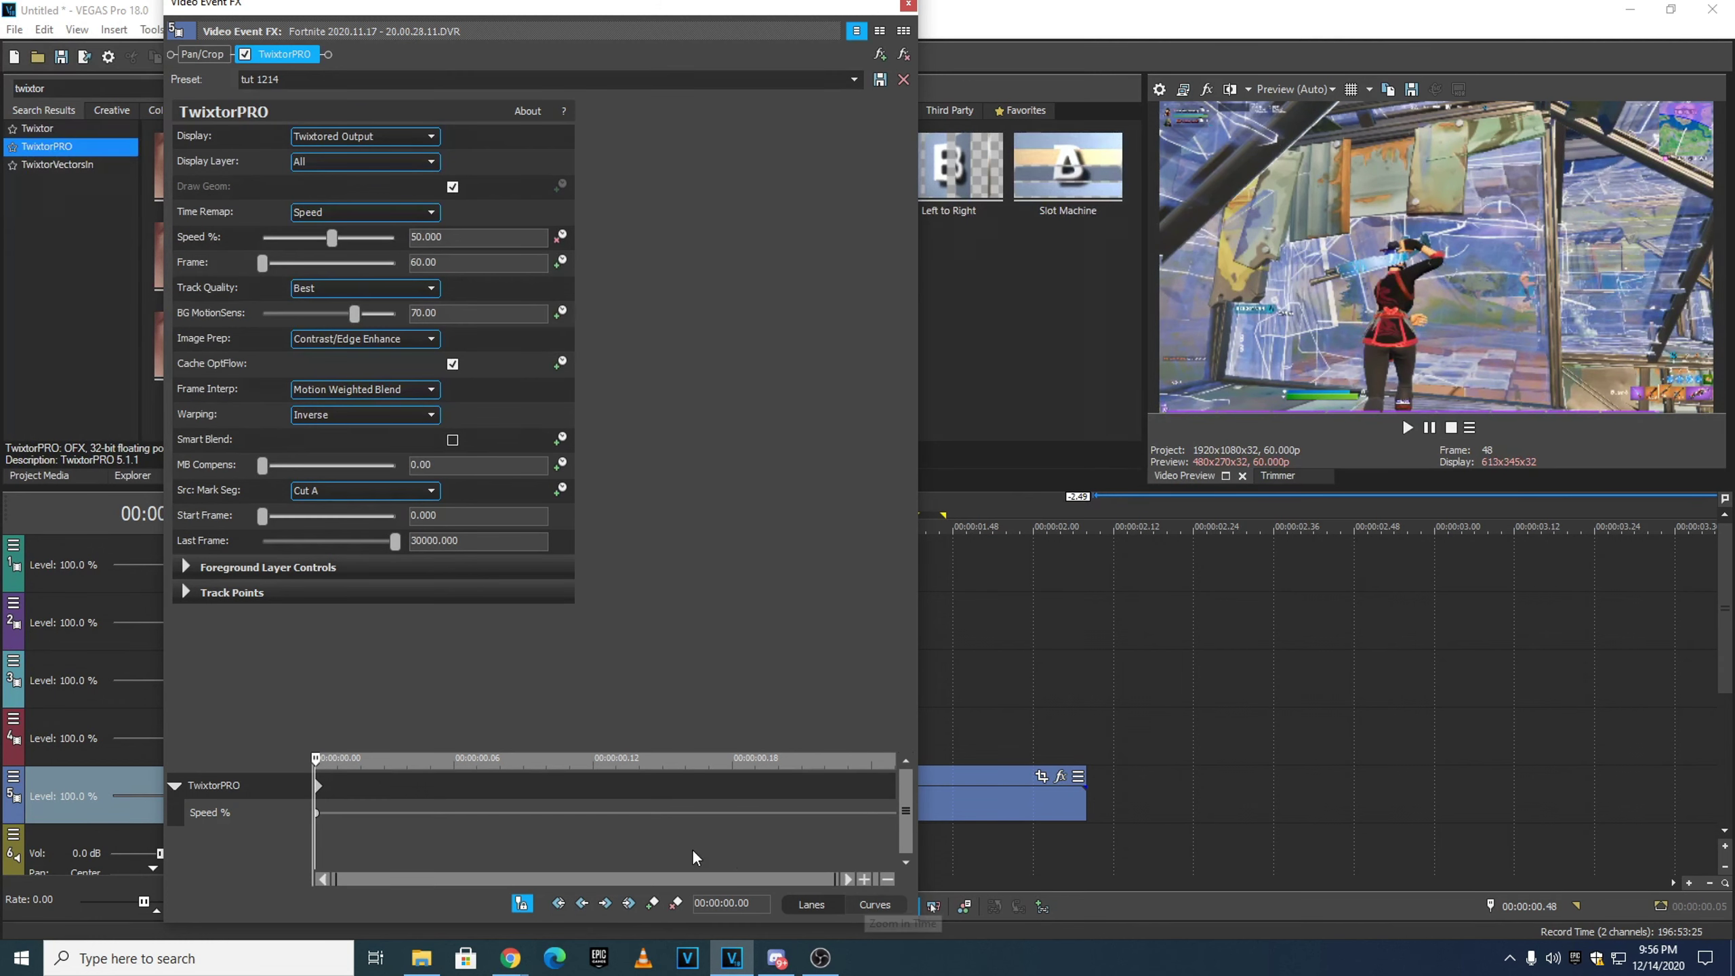
{"action": "left_click_drag", "start_coordinate": [316, 757], "coordinate": [437, 762]}
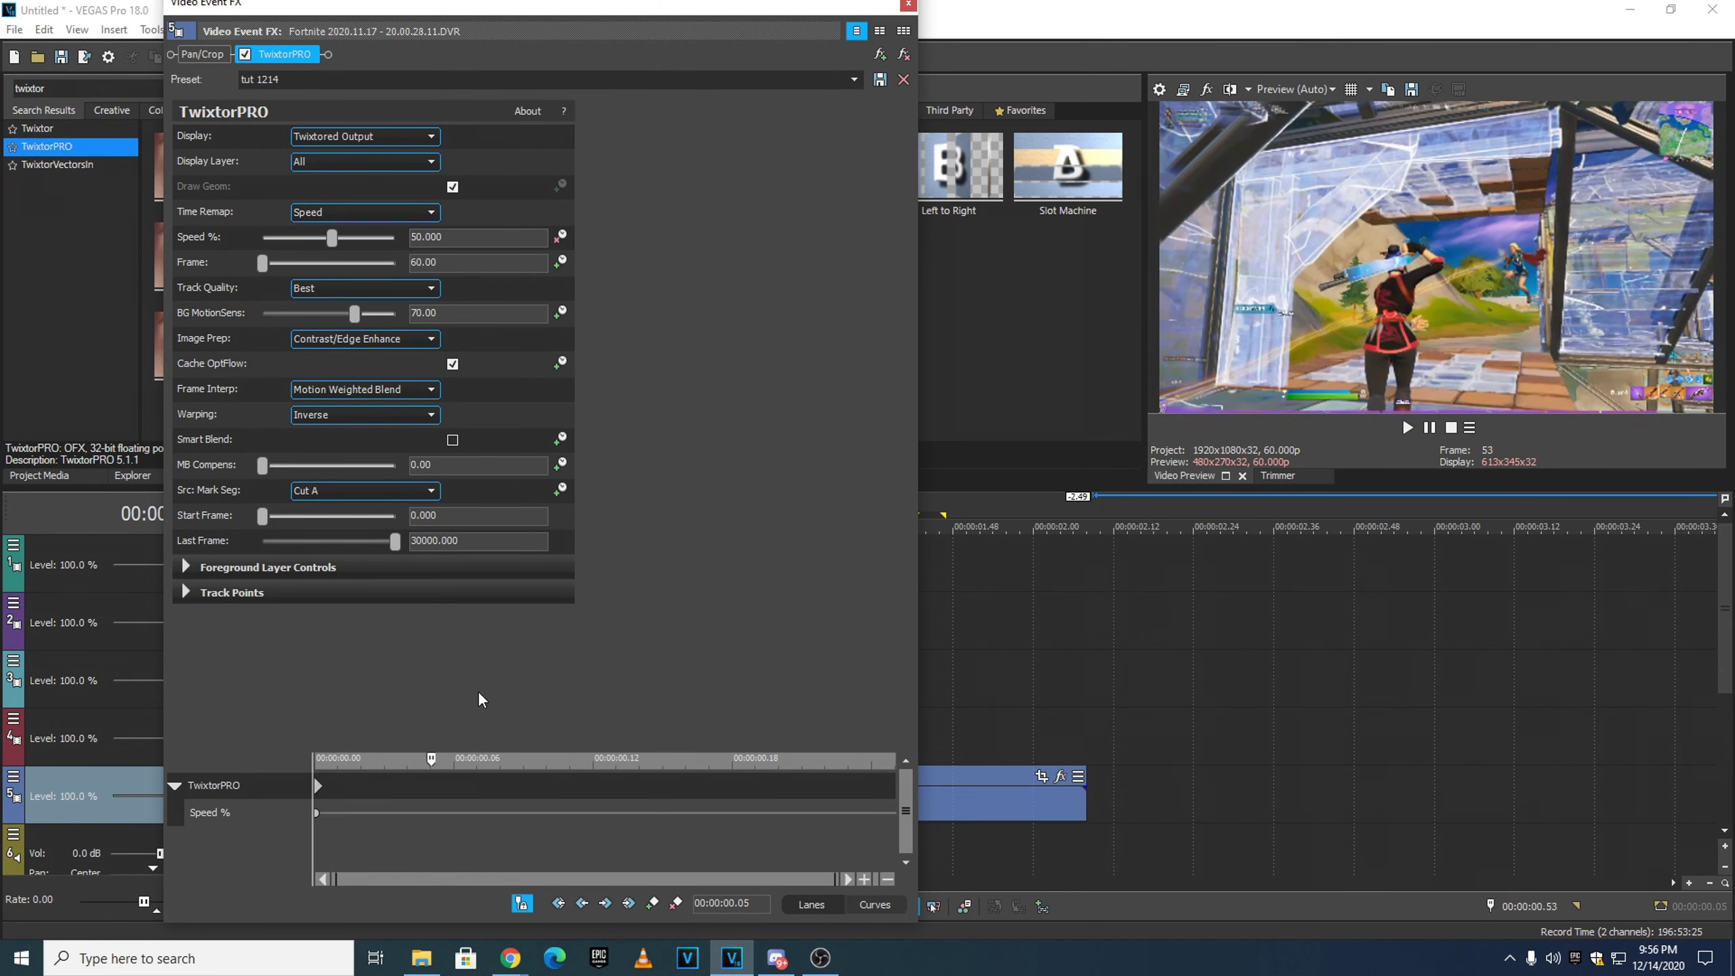
{"action": "left_click", "coordinate": [455, 237]}
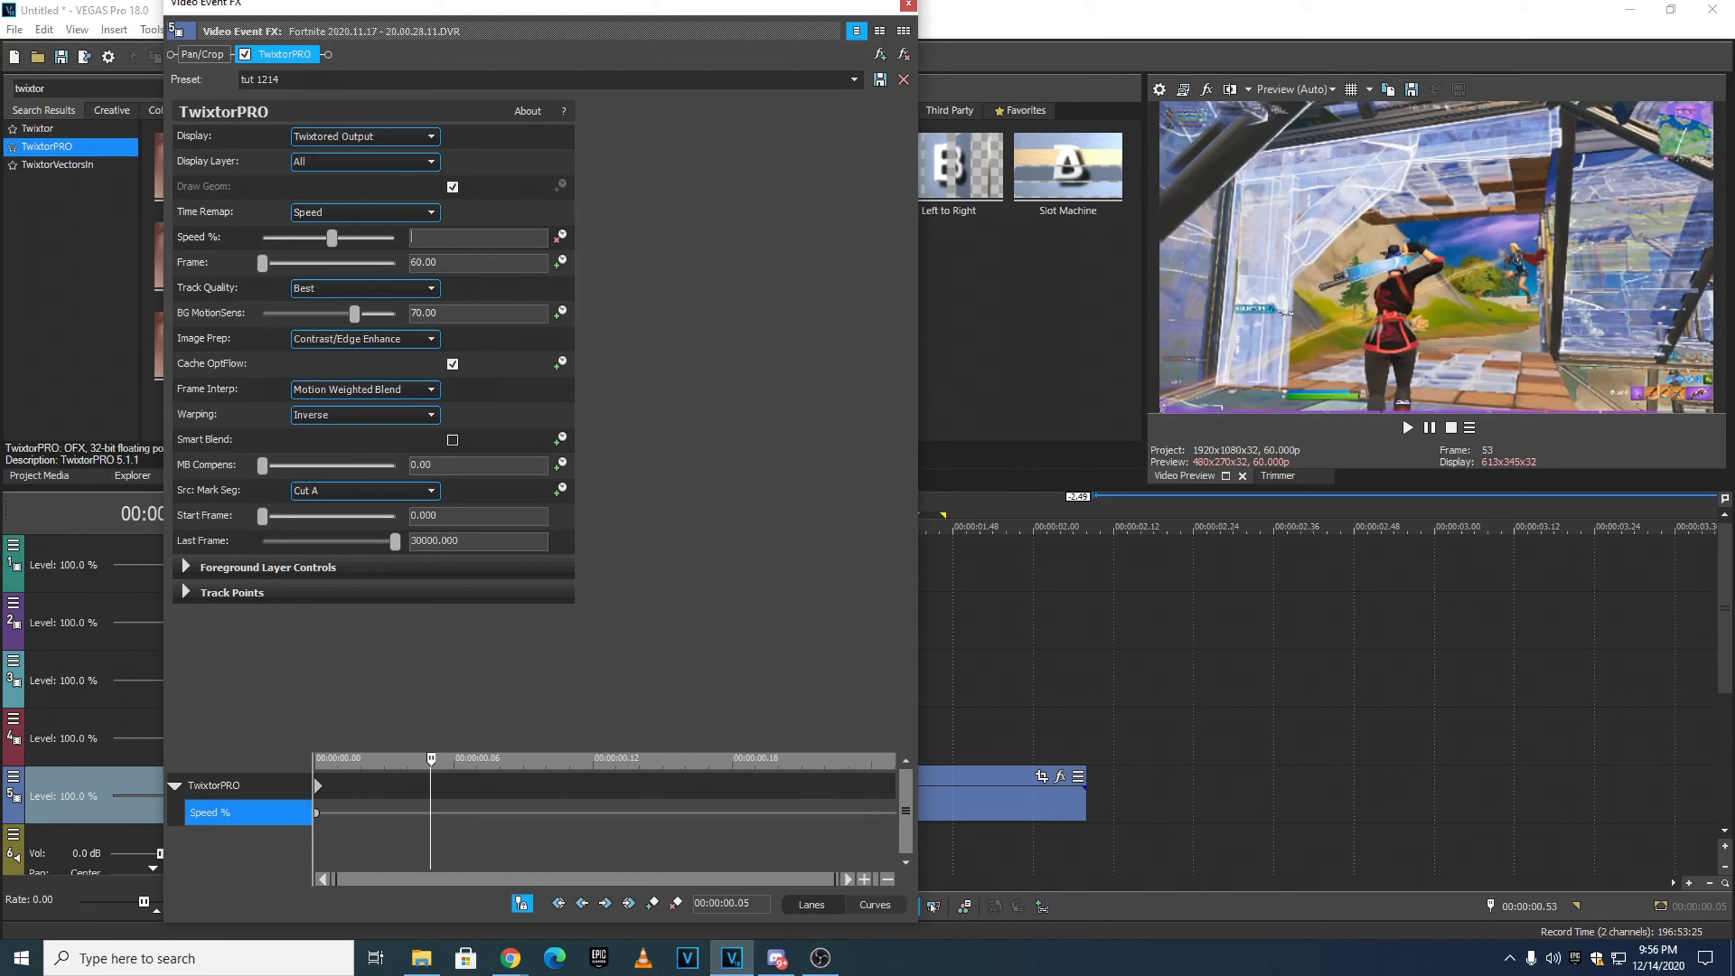
{"action": "type", "text": "25"}
{"action": "key", "text": "Return"}
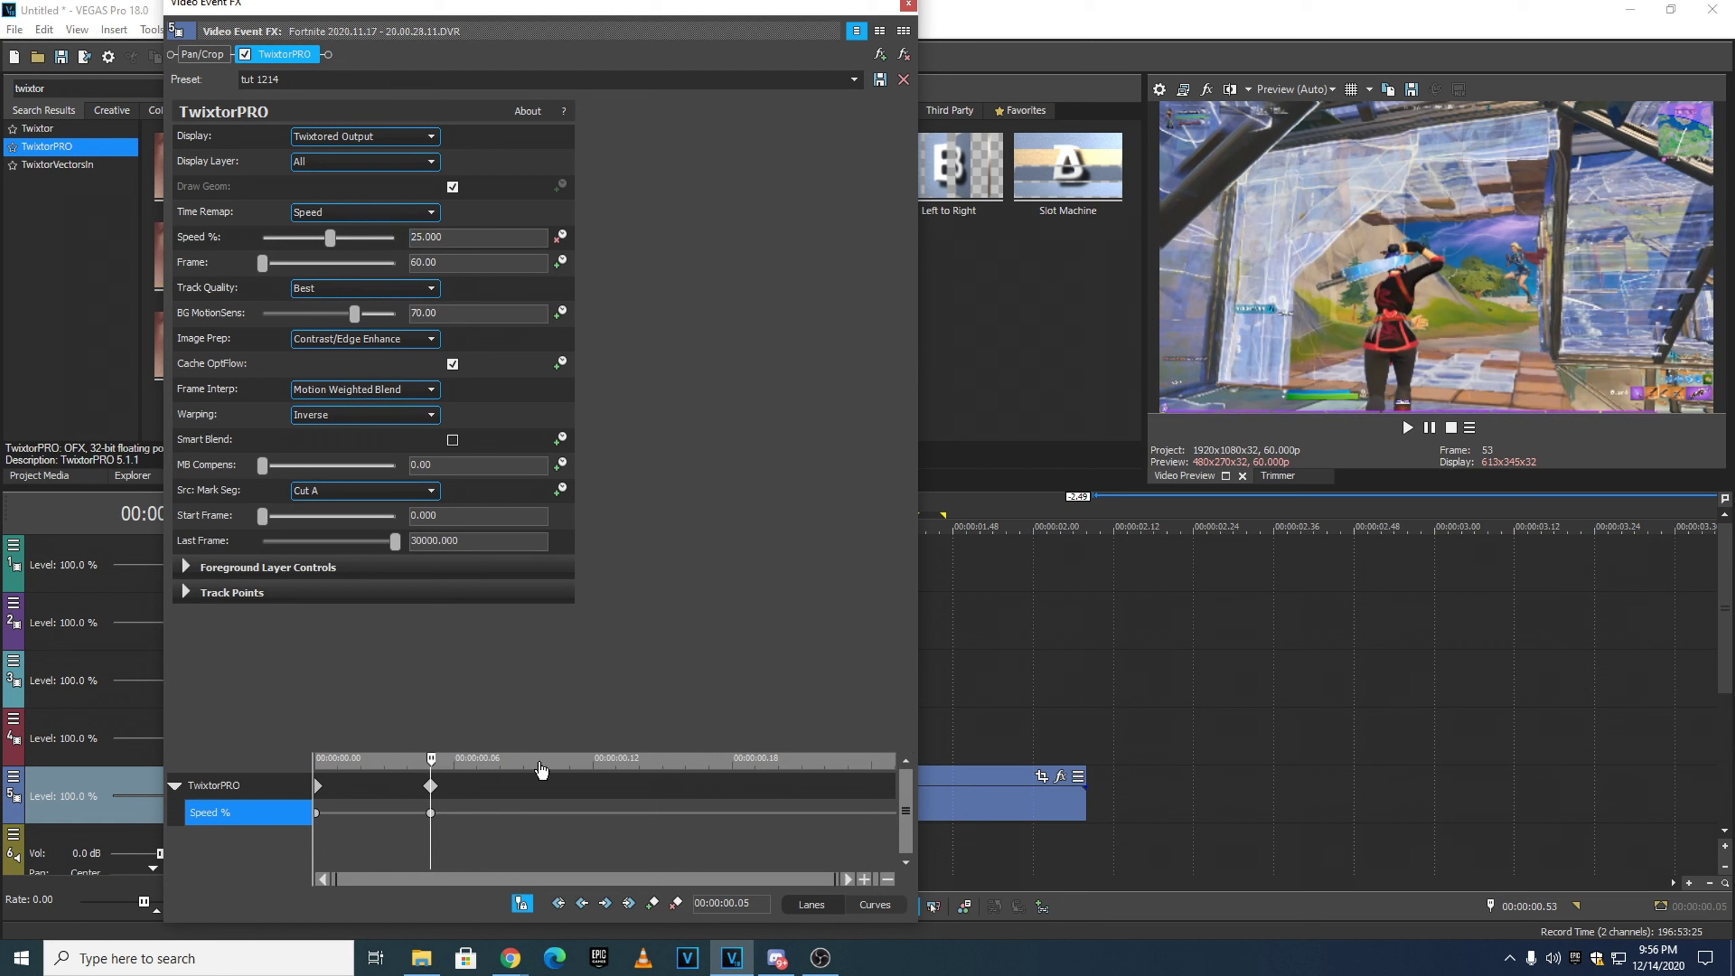
- Add a TwixtorPRO Speed % keyframe of 34.014 at 00:00:00.22 on the middle clip
{"action": "left_click_drag", "start_coordinate": [430, 776], "coordinate": [821, 795]}
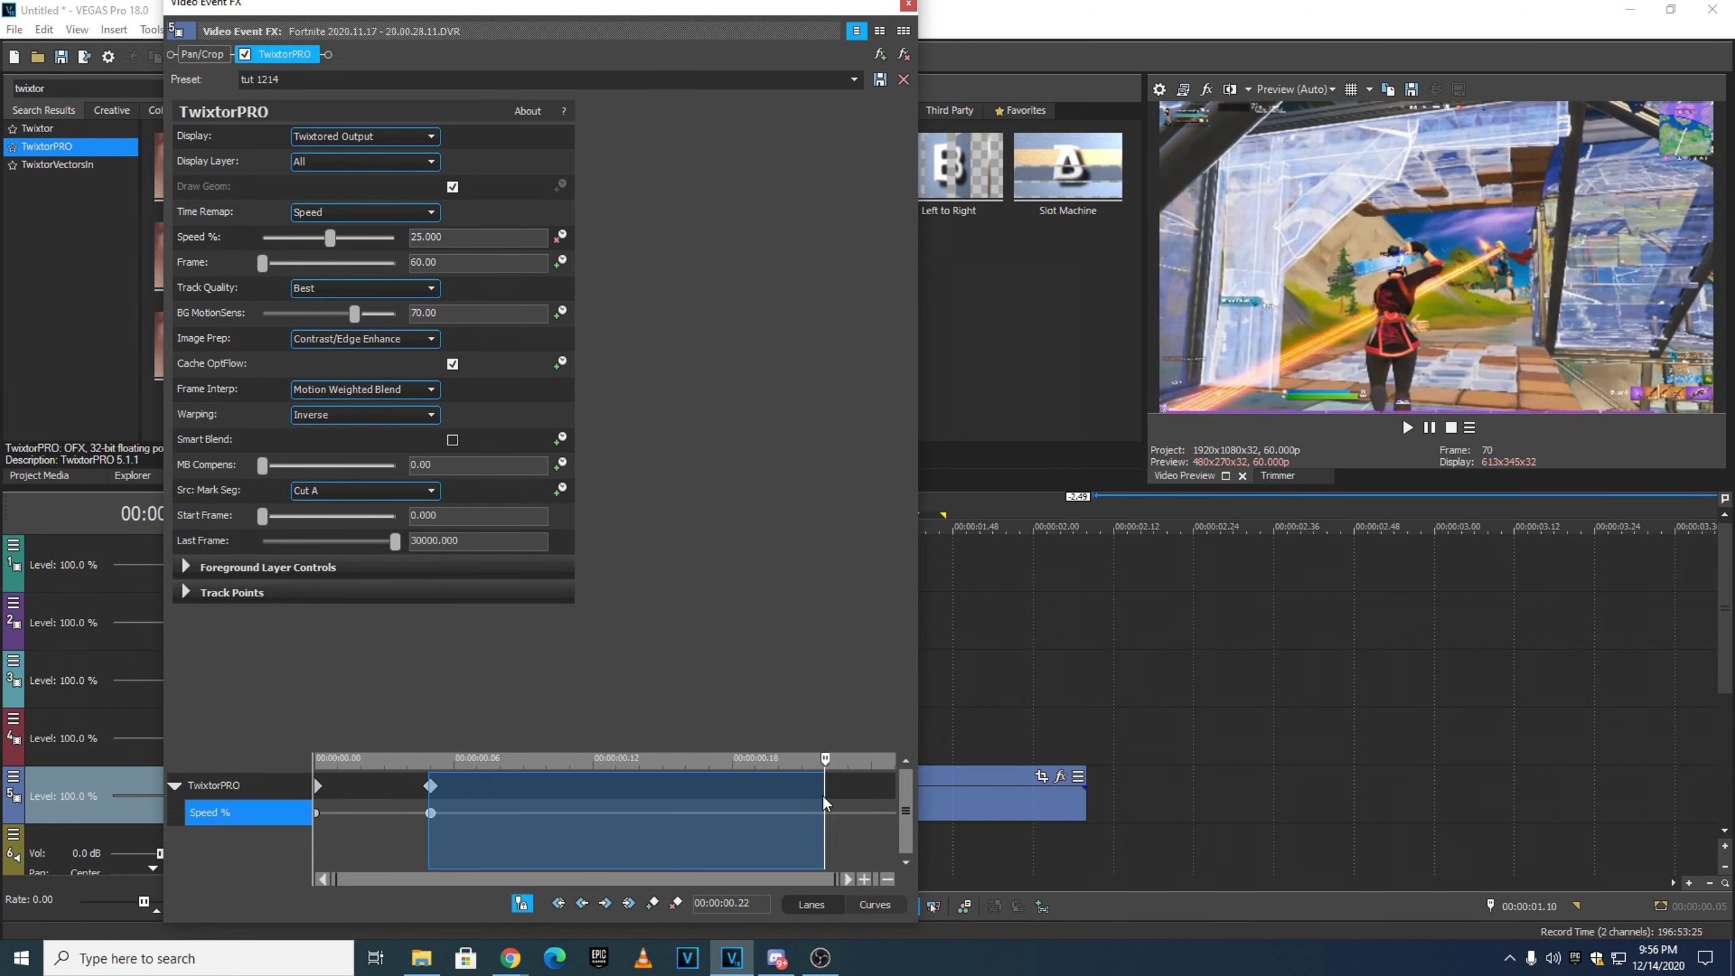
{"action": "left_click", "coordinate": [821, 794]}
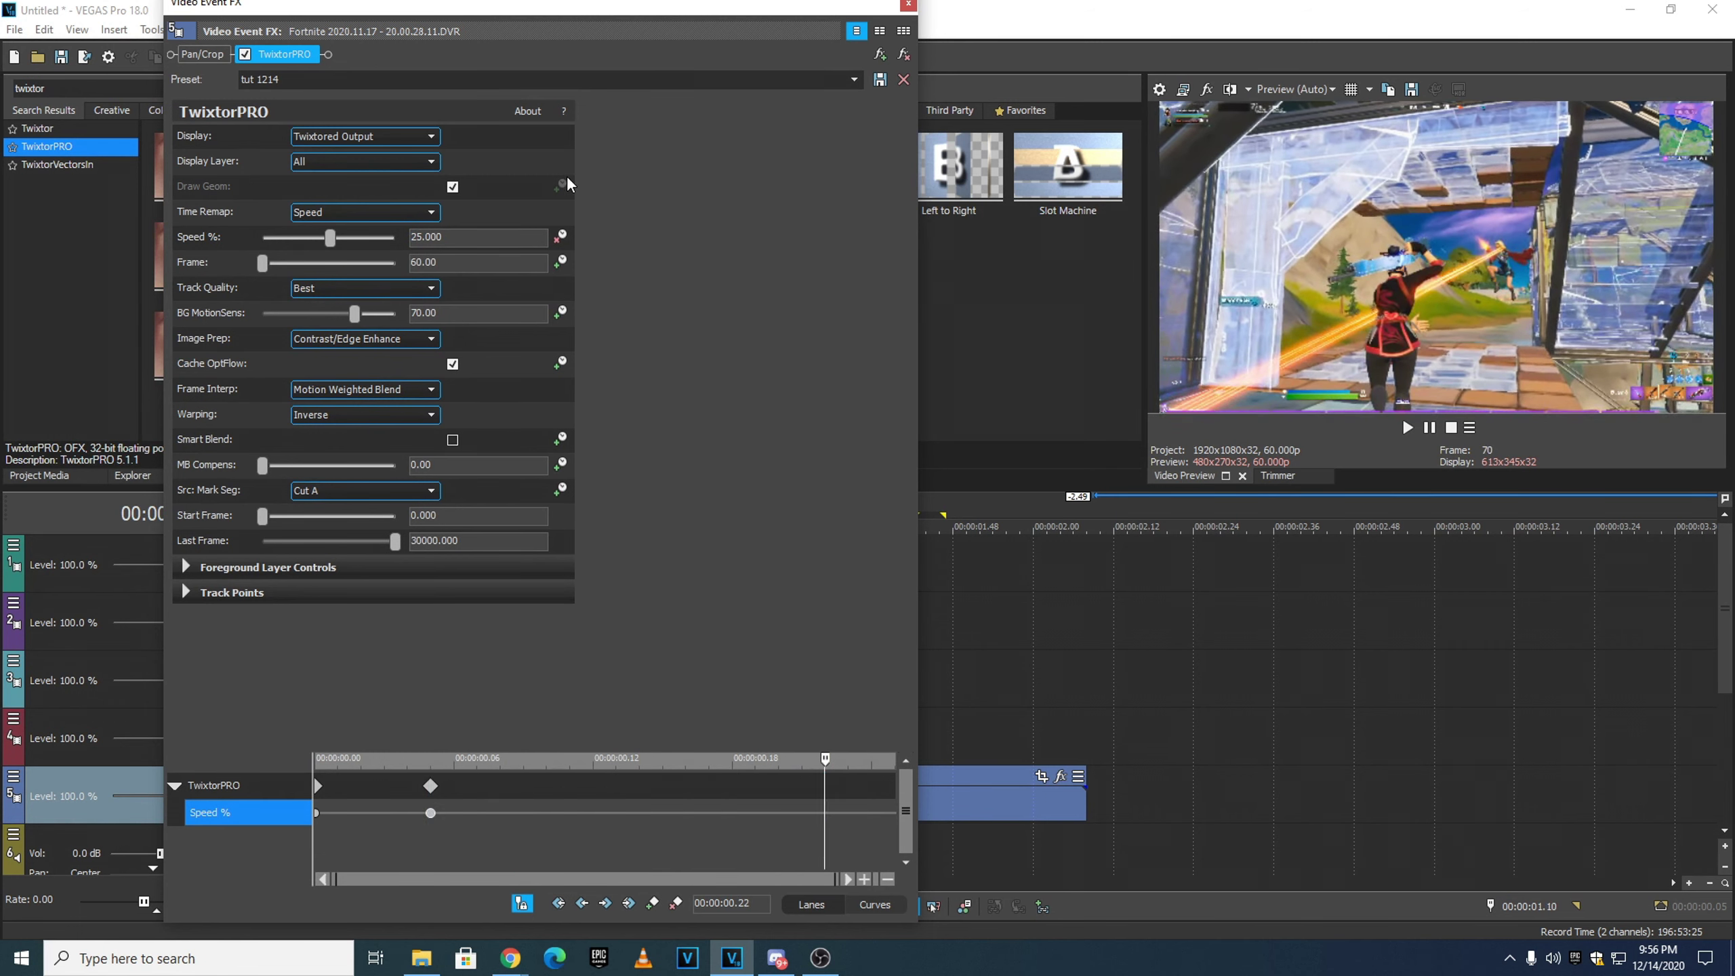
{"action": "left_click_drag", "start_coordinate": [495, 236], "coordinate": [280, 240]}
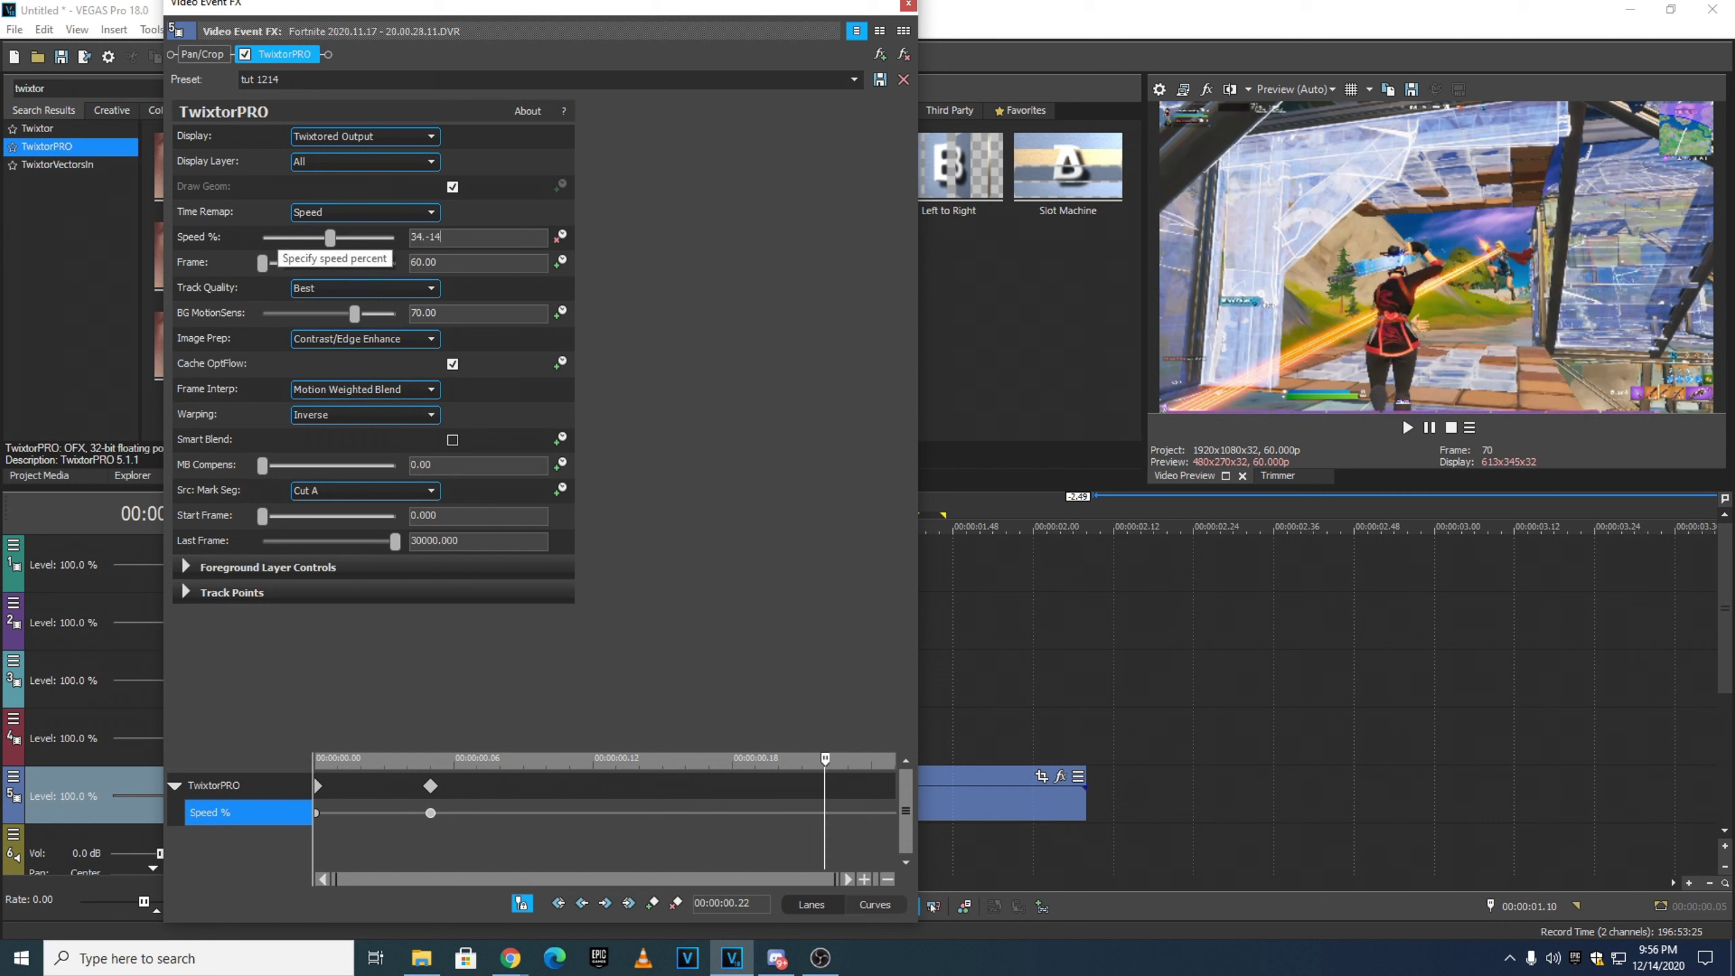
{"action": "key", "text": "Return"}
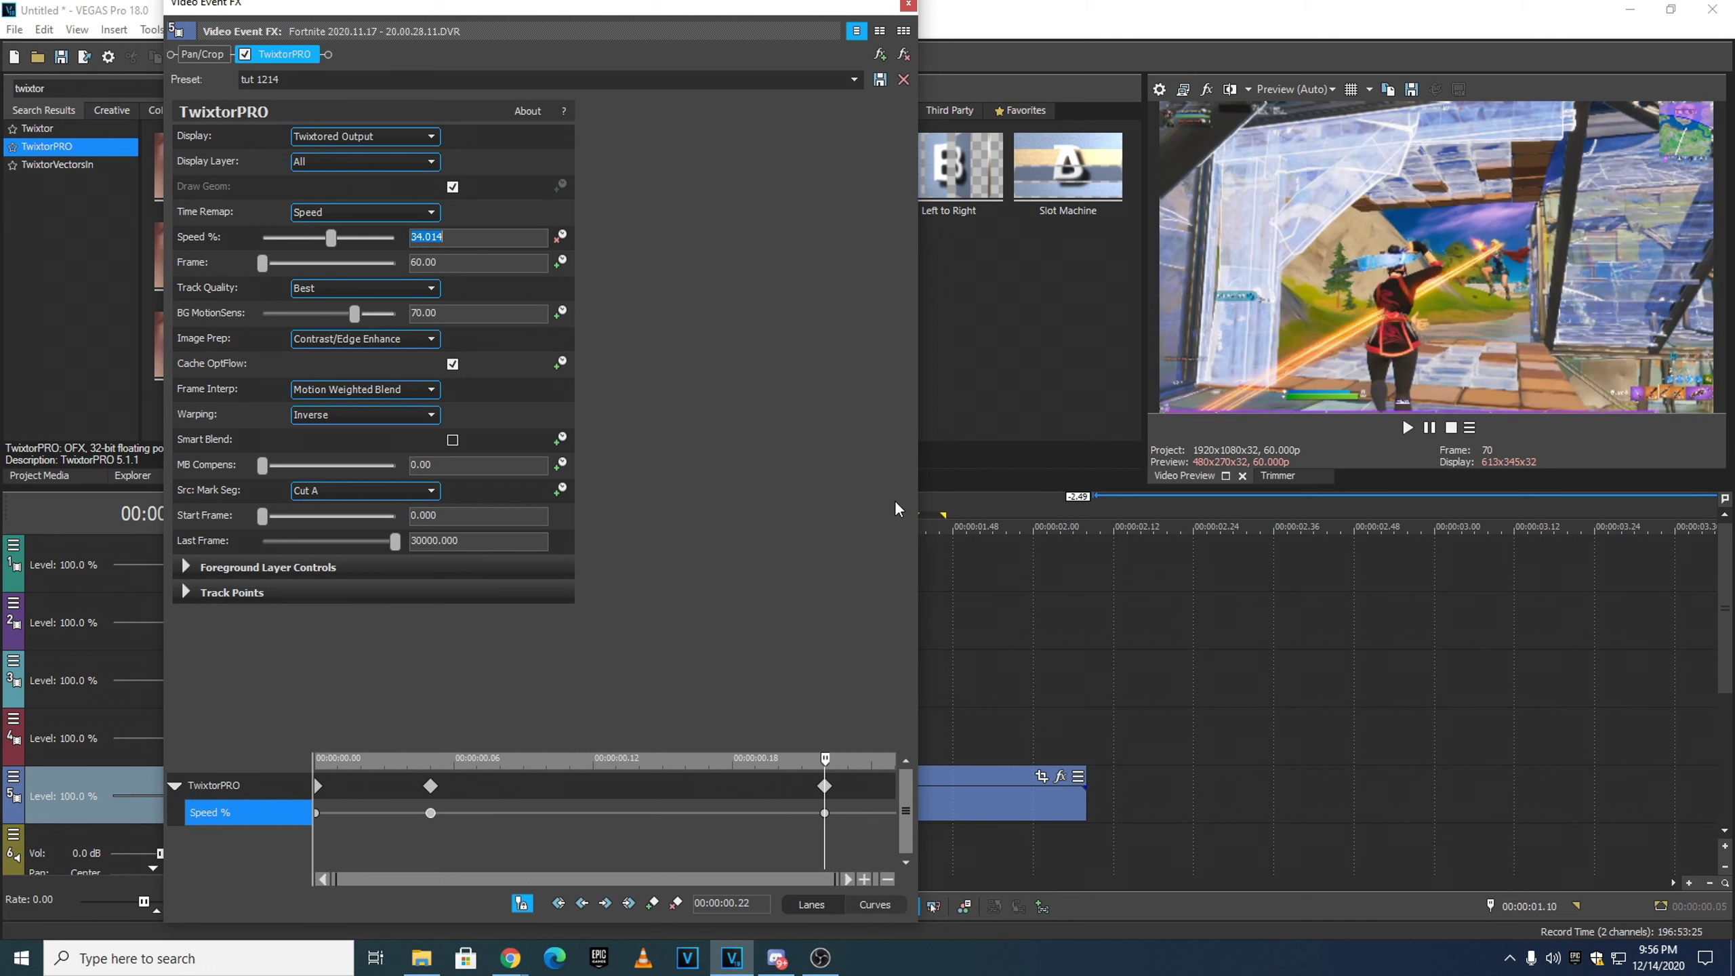
- Add a TwixtorPRO Speed % keyframe of 278 at 00:00:00.25 and close the effect settings
{"action": "left_click_drag", "start_coordinate": [826, 760], "coordinate": [895, 759]}
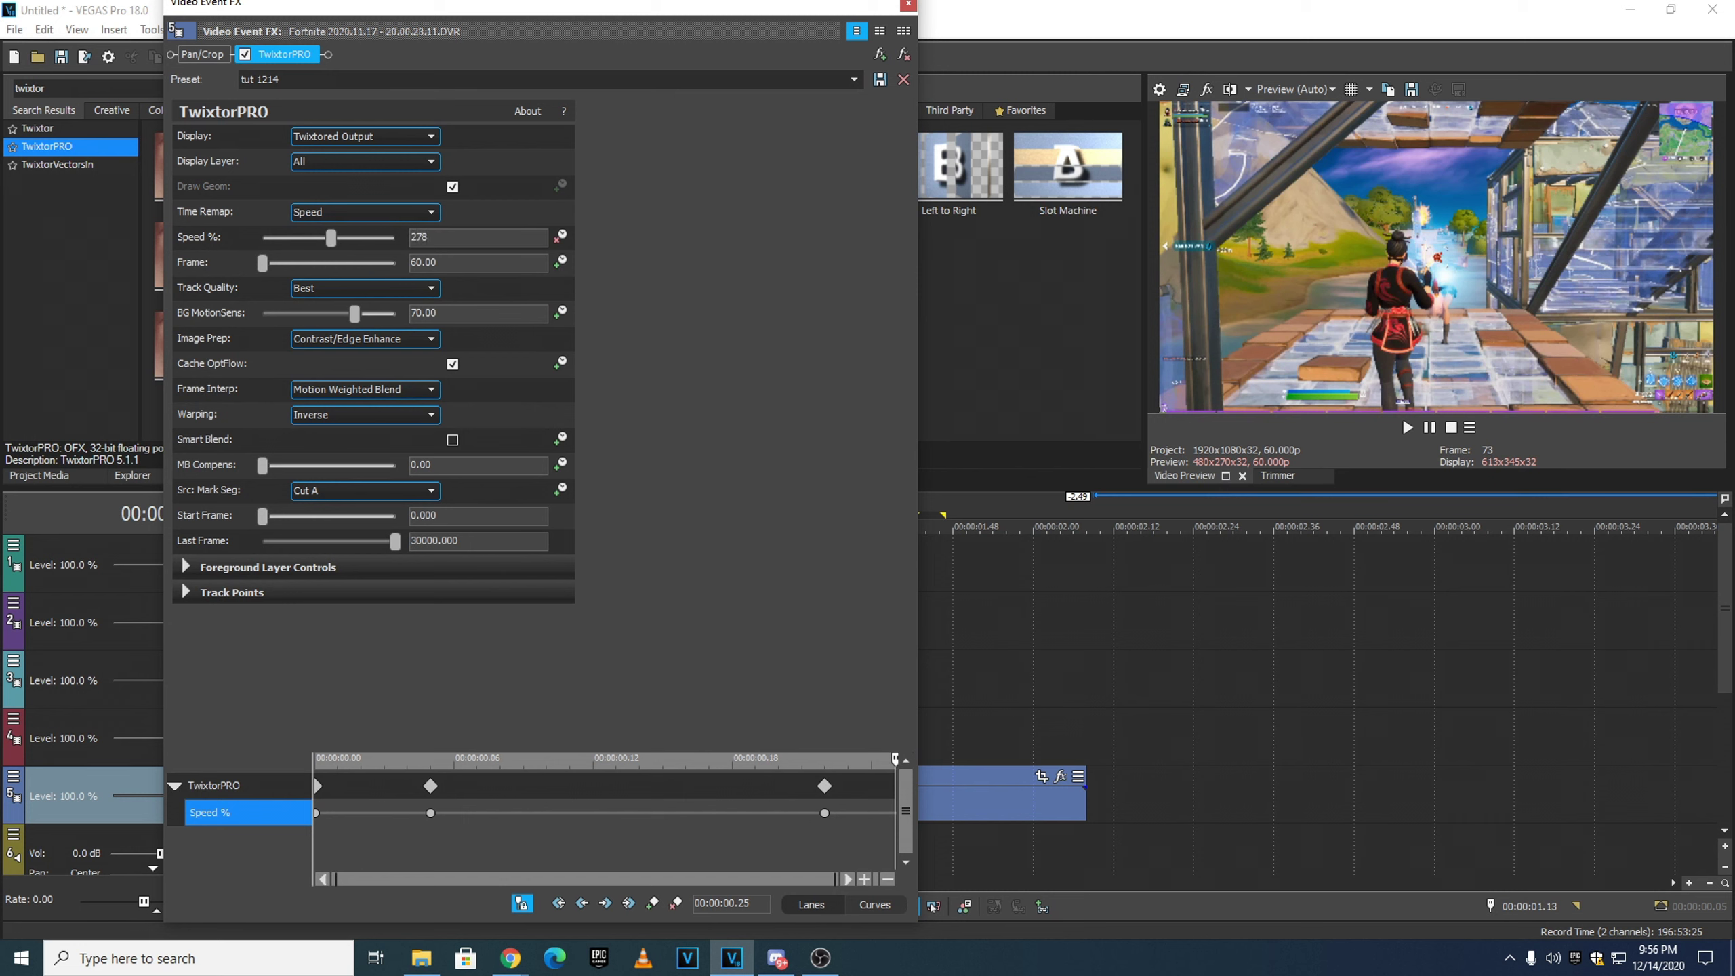
{"action": "key", "text": "Return"}
{"action": "left_click", "coordinate": [898, 758]}
{"action": "left_click", "coordinate": [908, 6]}
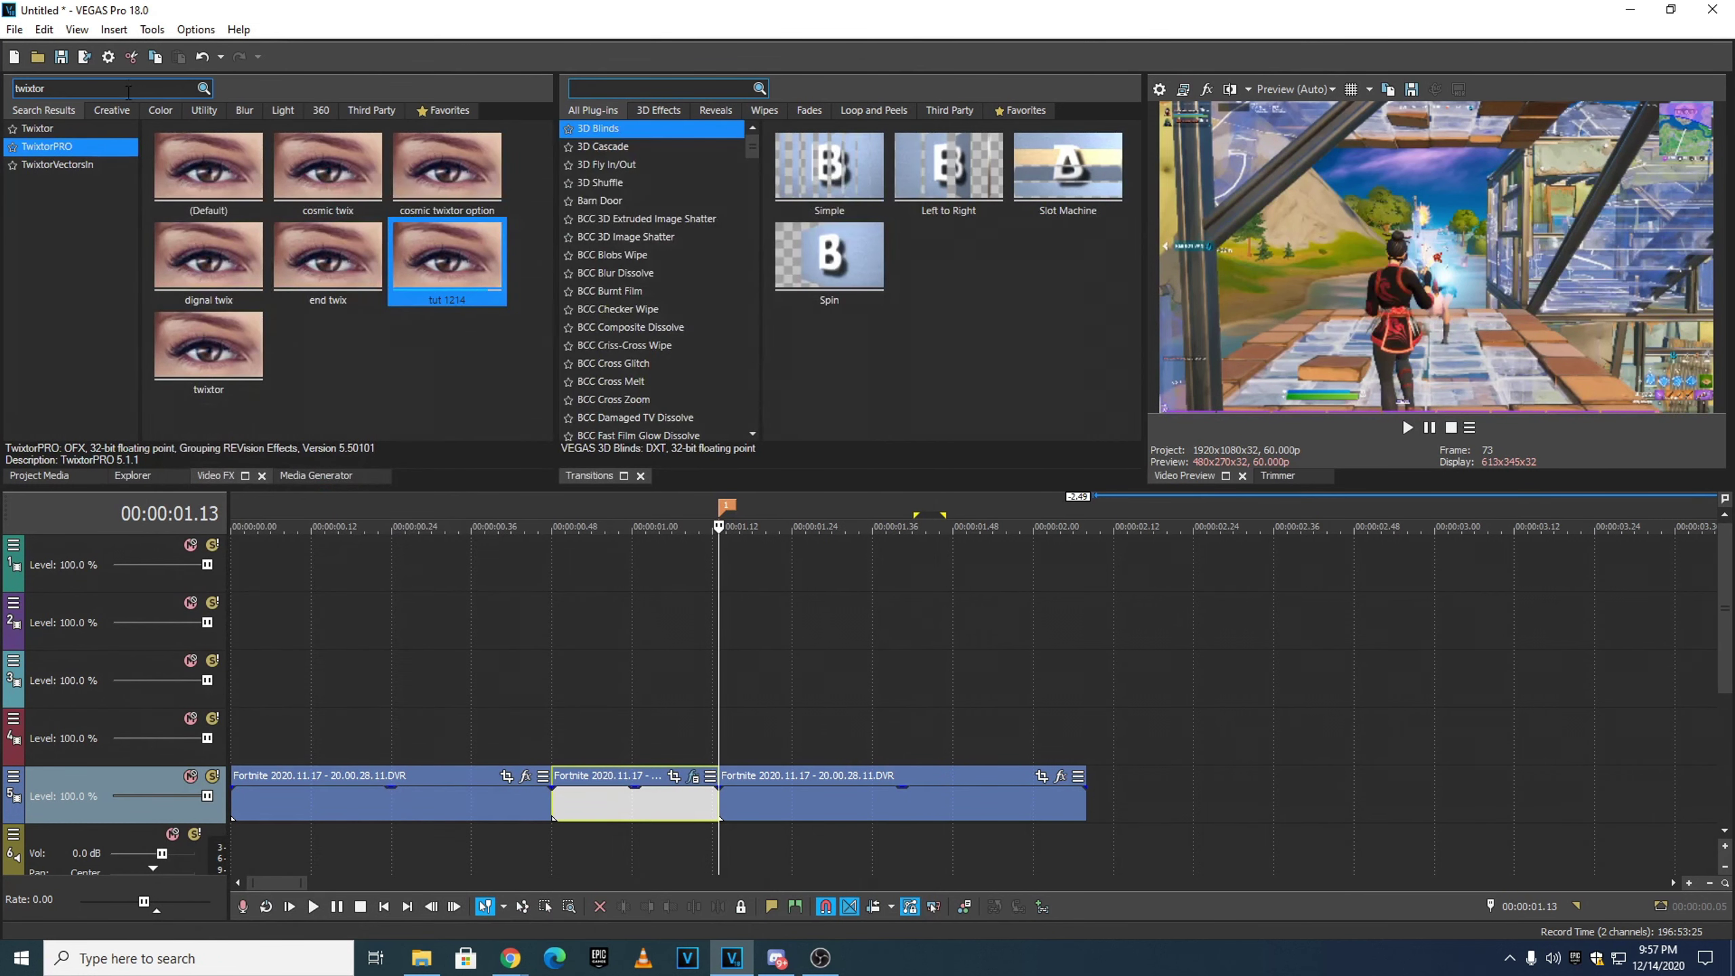
- Search the video effects for "dropsh" and apply the S_DropShadow preset "qiwip mask" to the middle clip
{"action": "type", "text": "dropsh"}
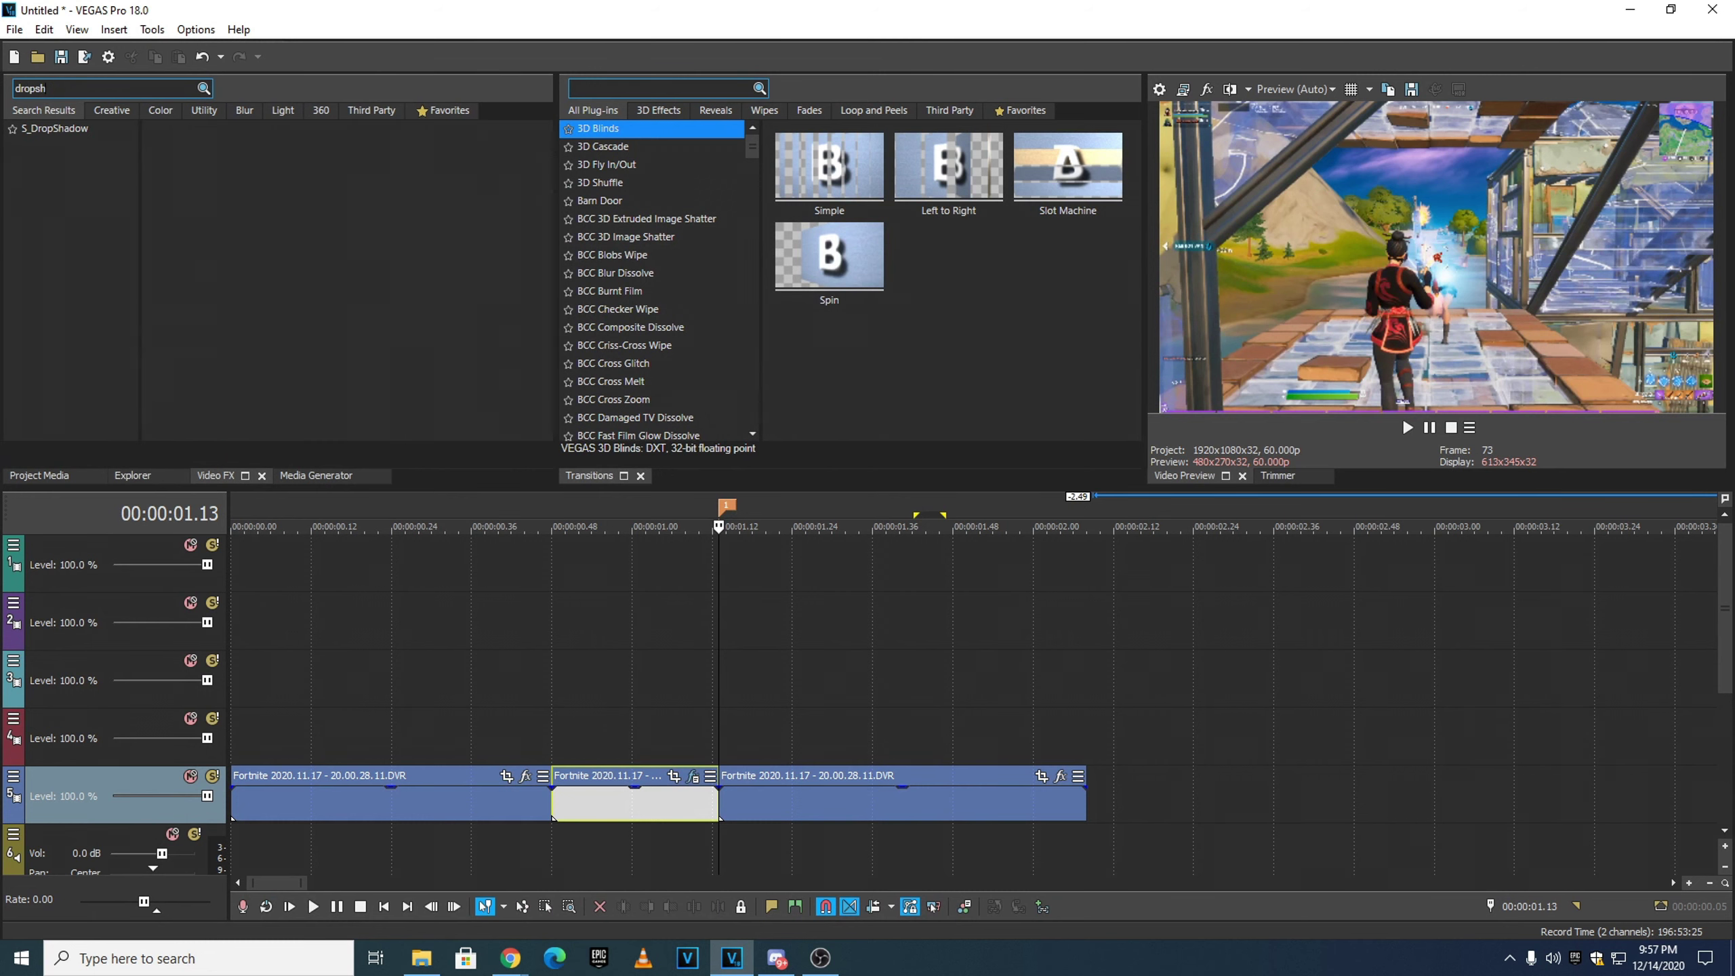
{"action": "left_click", "coordinate": [79, 131]}
{"action": "scroll", "coordinate": [412, 305], "scroll_direction": "down", "scroll_amount": 3}
{"action": "left_click_drag", "start_coordinate": [409, 313], "coordinate": [561, 522]}
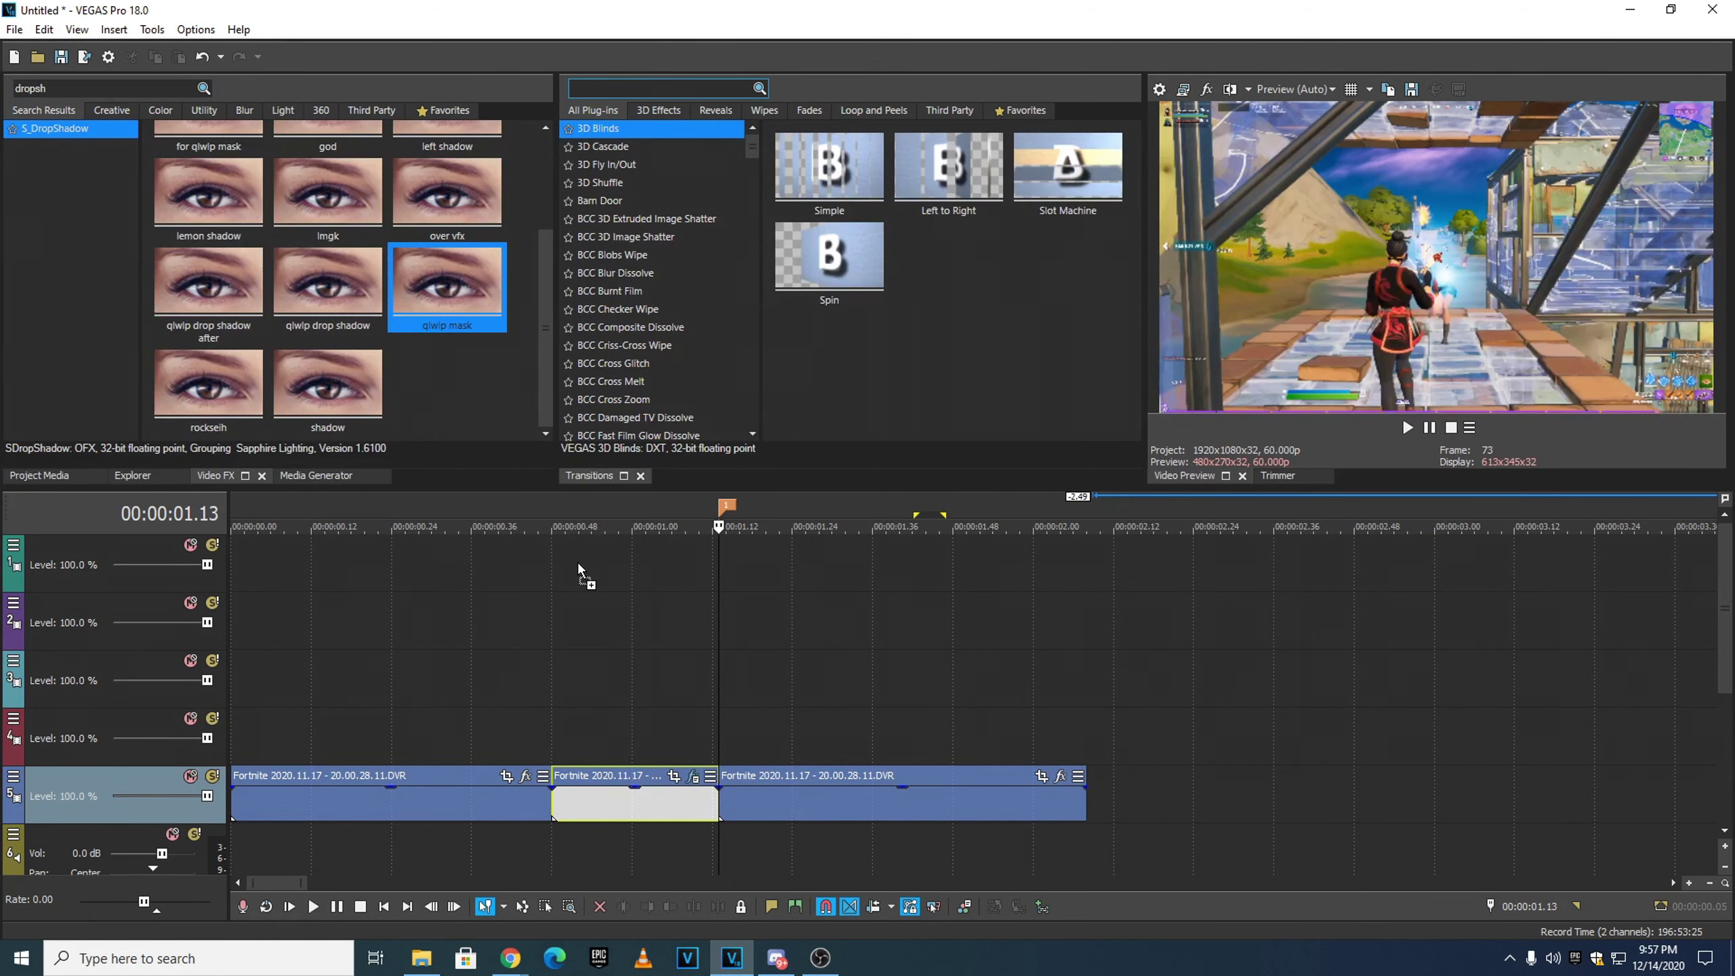
{"action": "left_click_drag", "start_coordinate": [603, 795], "coordinate": [605, 796]}
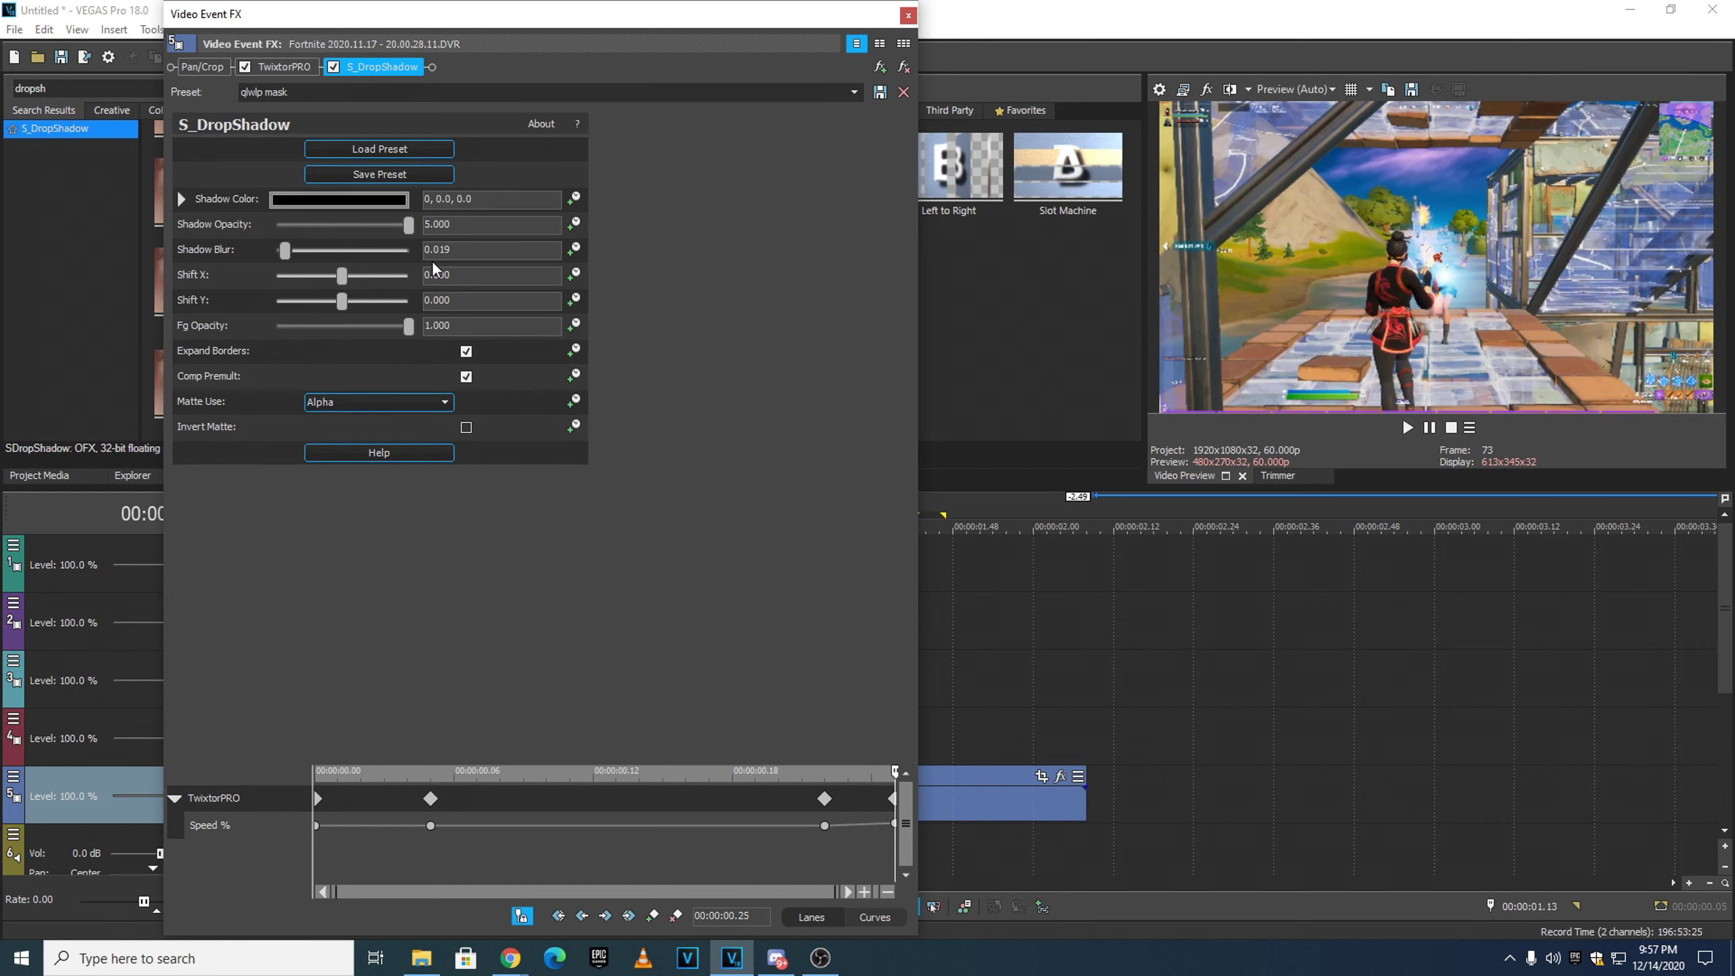
{"action": "left_click", "coordinate": [907, 15]}
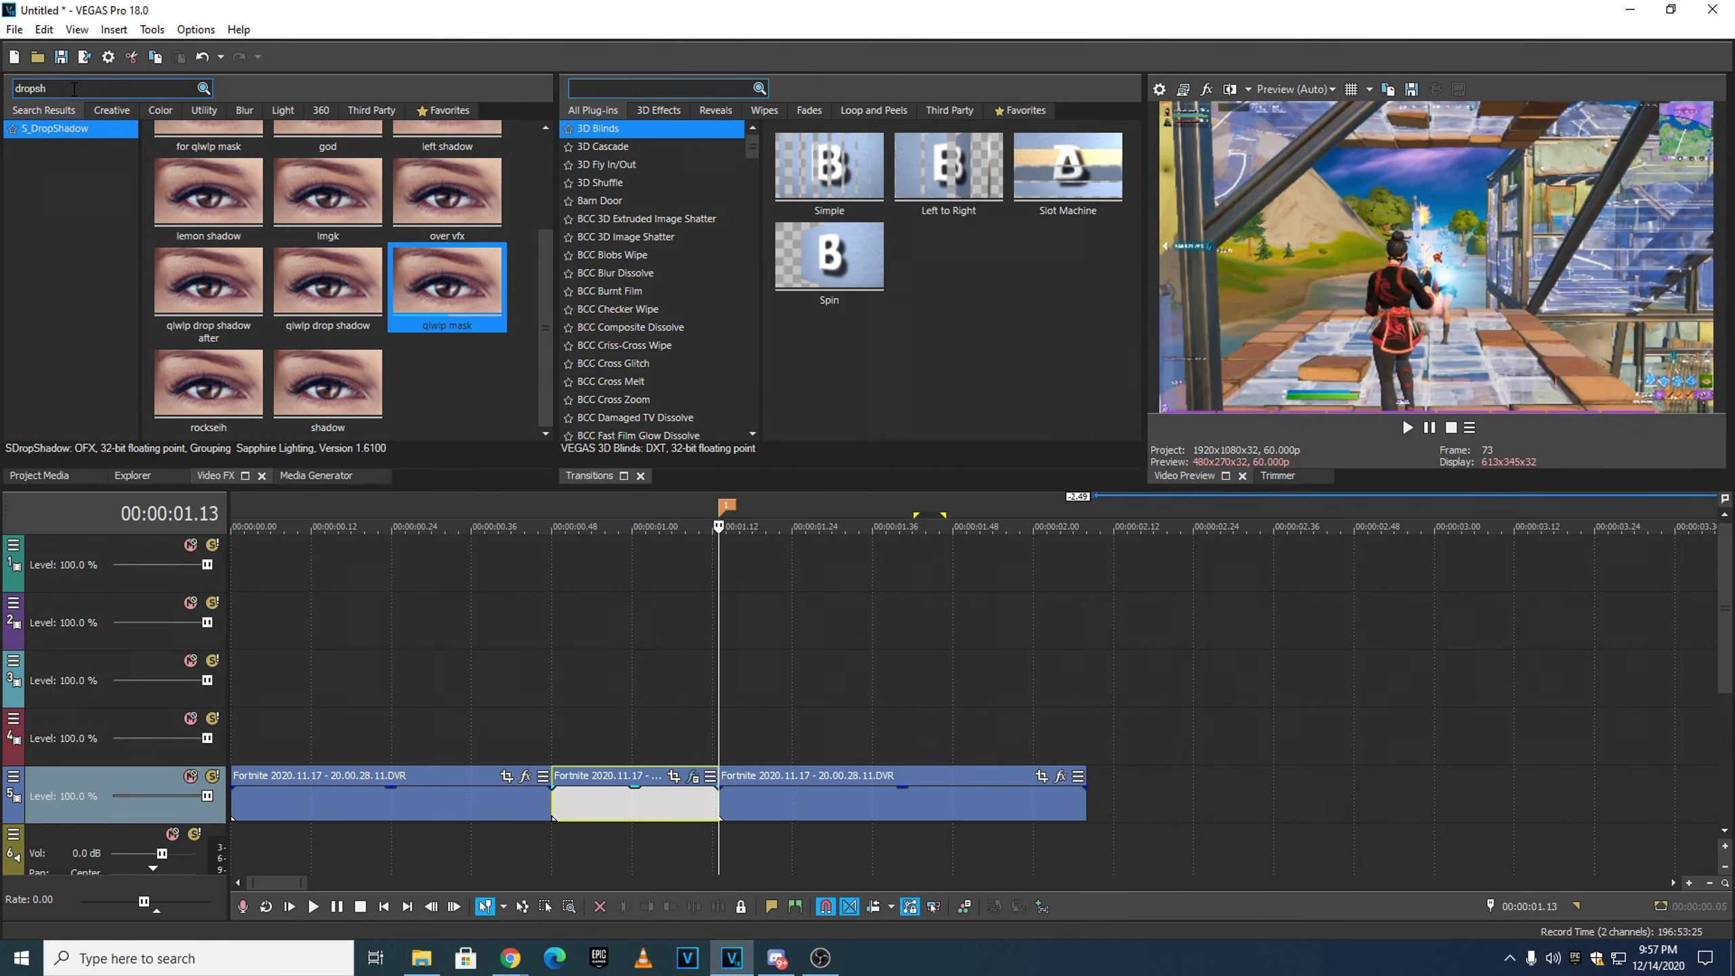
- Search the video effects for "blurmo" and show the S_BlurMoCurves presets
{"action": "key", "text": "BackSpace"}
{"action": "key", "text": "BackSpace"}
{"action": "key", "text": "BackSpace"}
{"action": "key", "text": "BackSpace"}
{"action": "key", "text": "BackSpace"}
{"action": "key", "text": "BackSpace"}
{"action": "type", "text": "blurmo"}
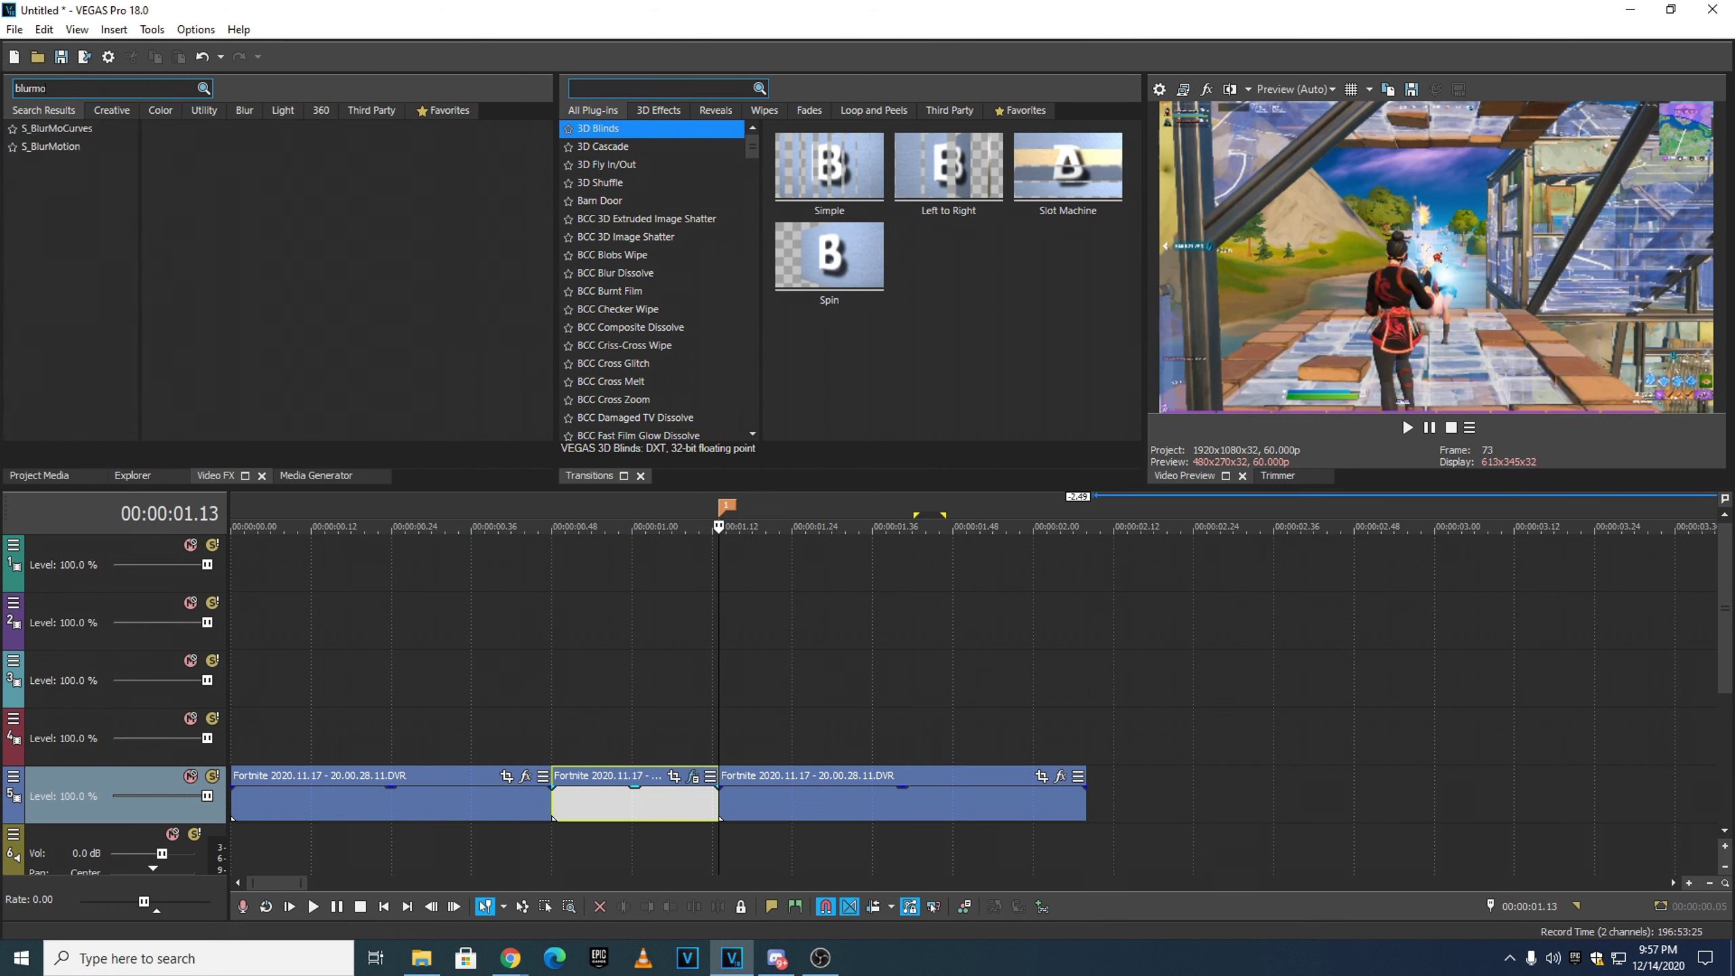
{"action": "left_click", "coordinate": [41, 130]}
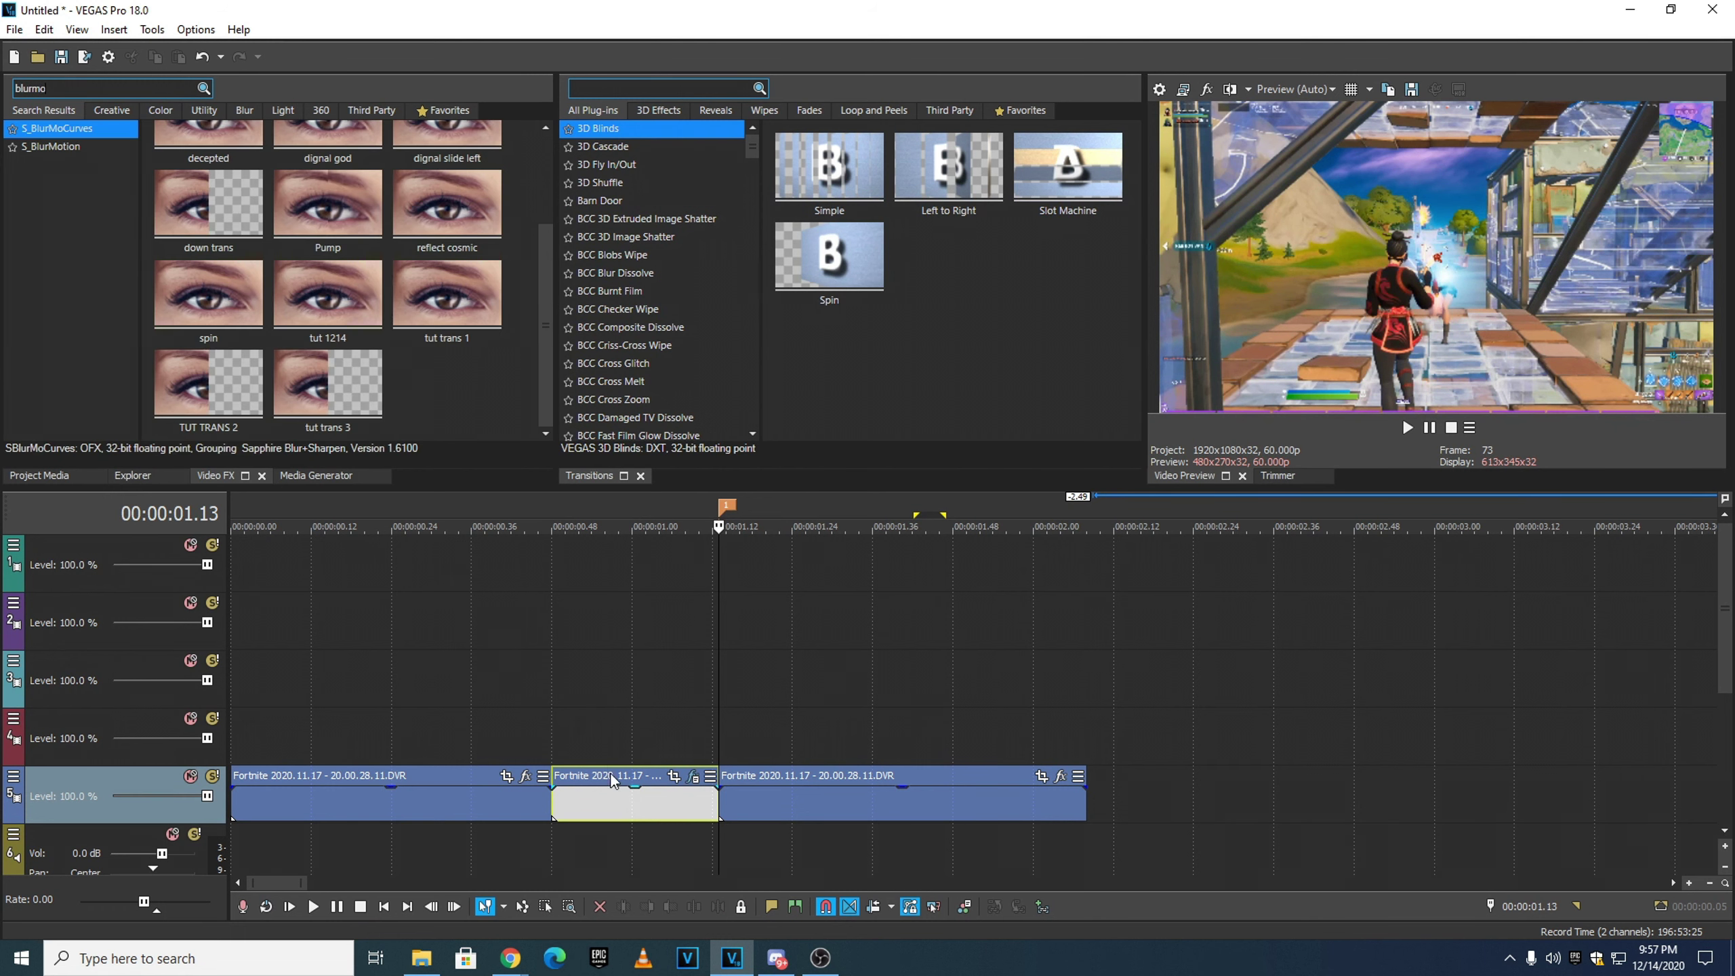
- Apply the S_BlurMoCurves preset "tut 1214" to the middle clip and close its settings
{"action": "left_click", "coordinate": [550, 511]}
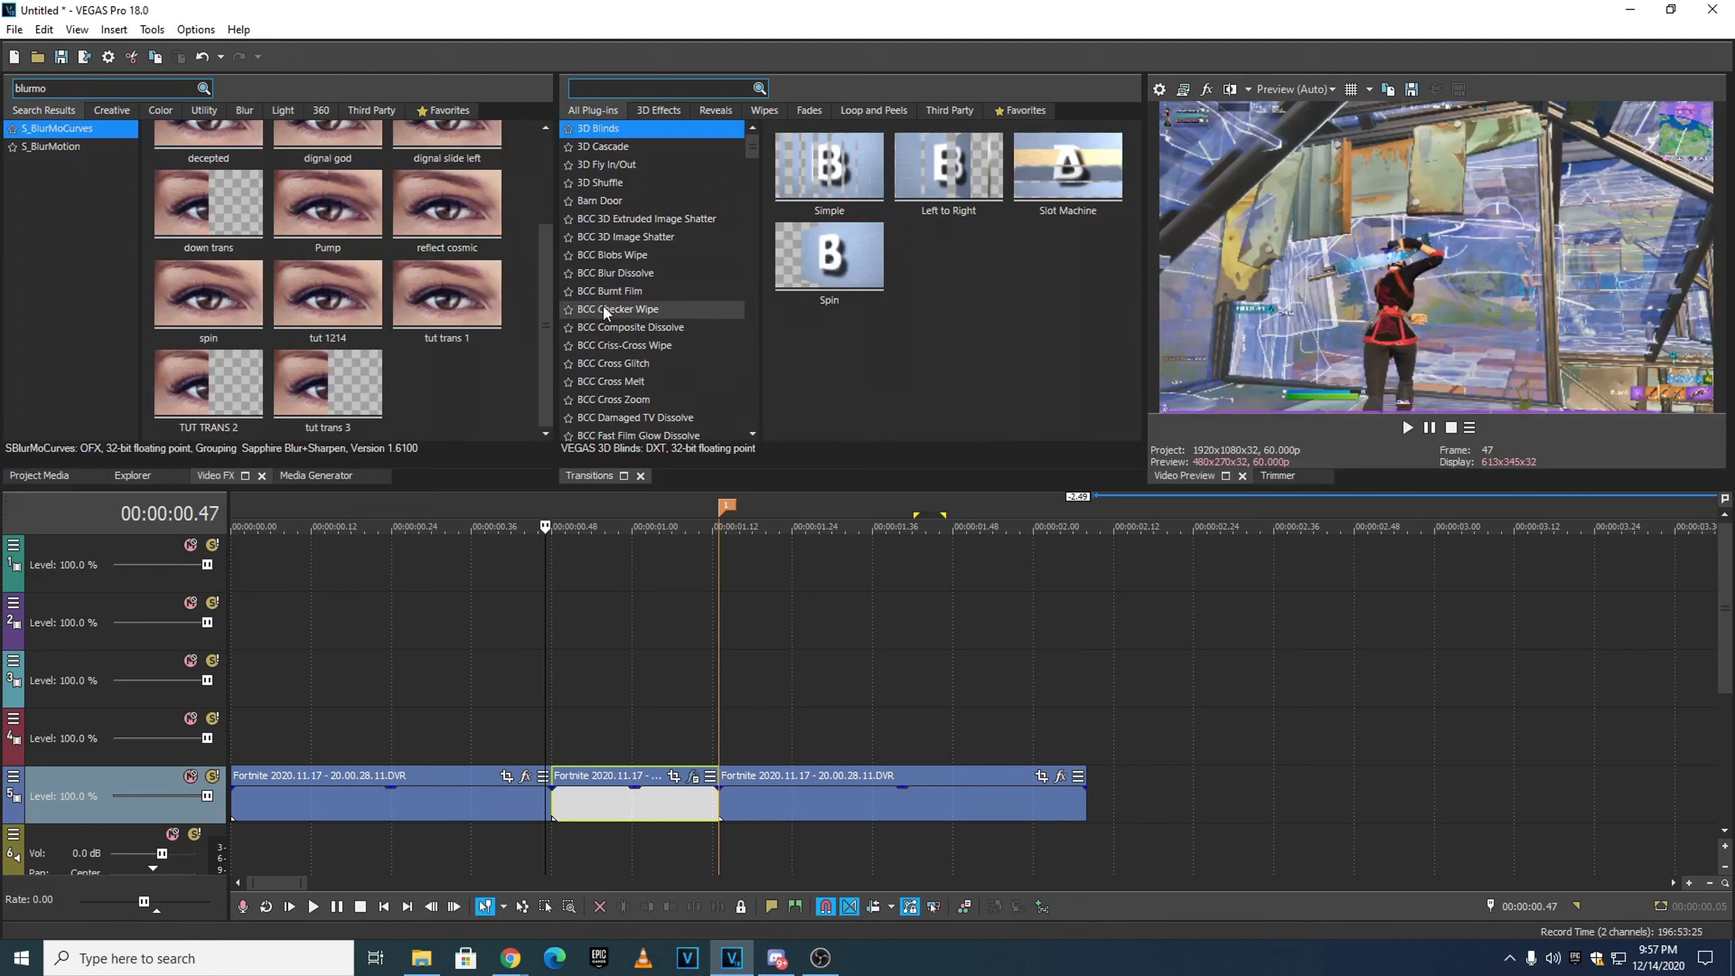
{"action": "scroll", "coordinate": [556, 291], "scroll_direction": "up", "scroll_amount": 1}
{"action": "scroll", "coordinate": [557, 273], "scroll_direction": "down", "scroll_amount": 1}
{"action": "left_click_drag", "start_coordinate": [328, 297], "coordinate": [623, 812]}
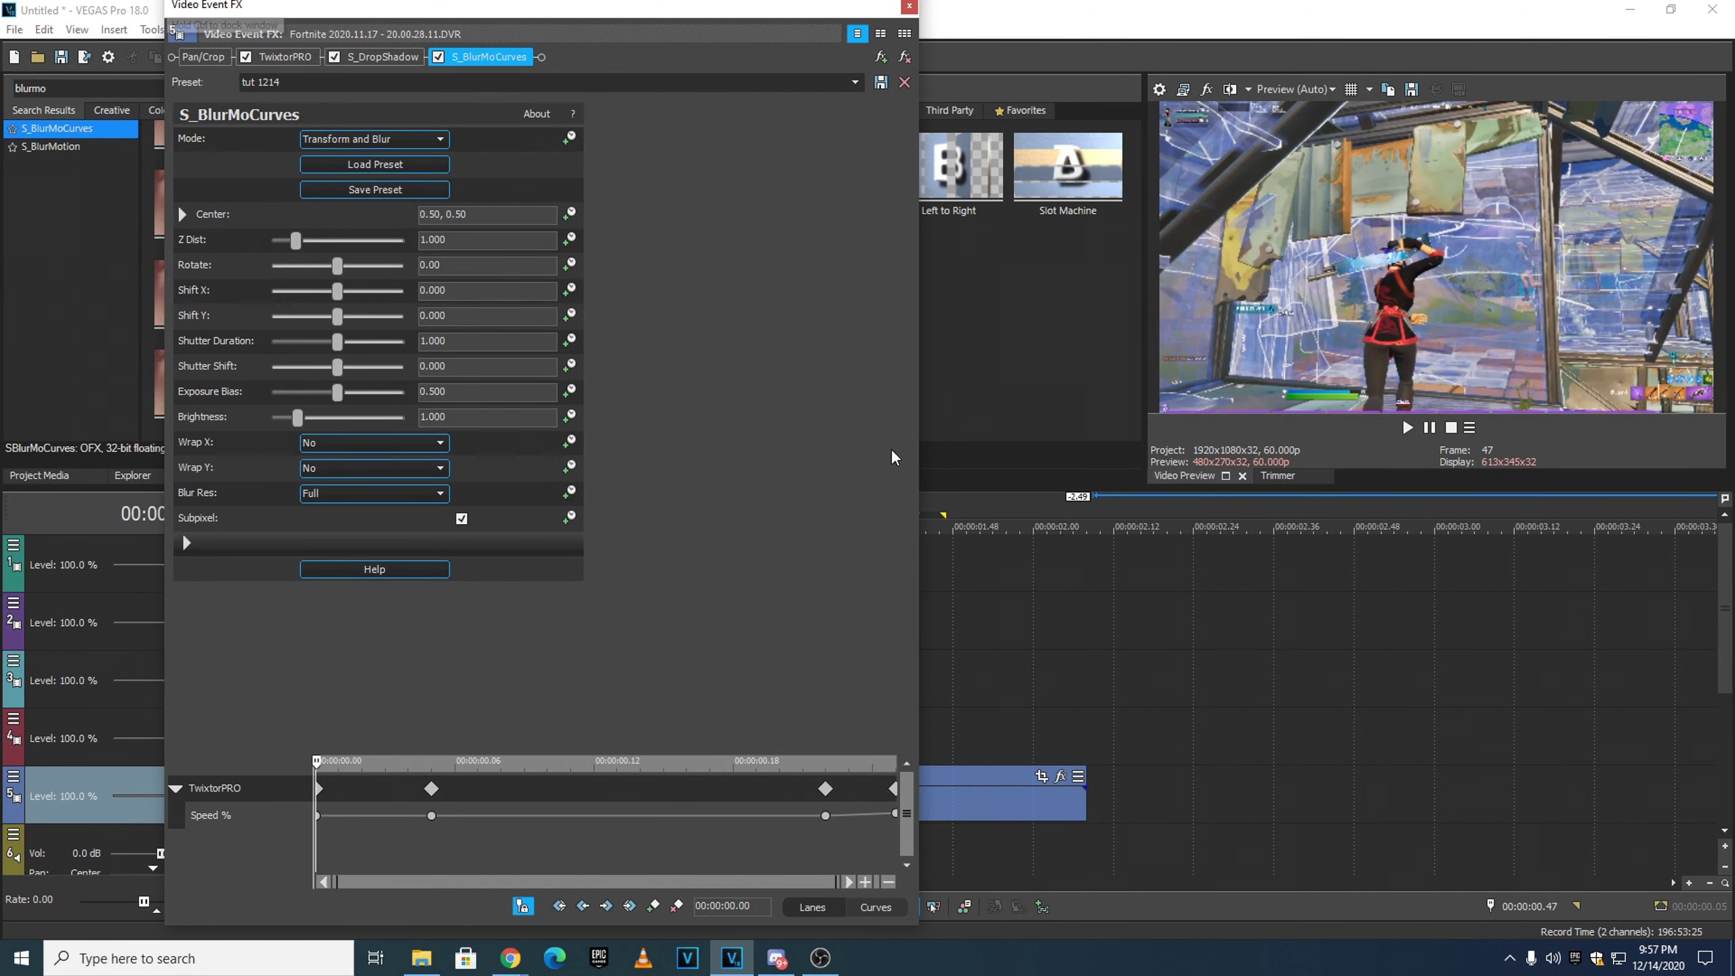
{"action": "left_click_drag", "start_coordinate": [410, 13], "coordinate": [411, 24]}
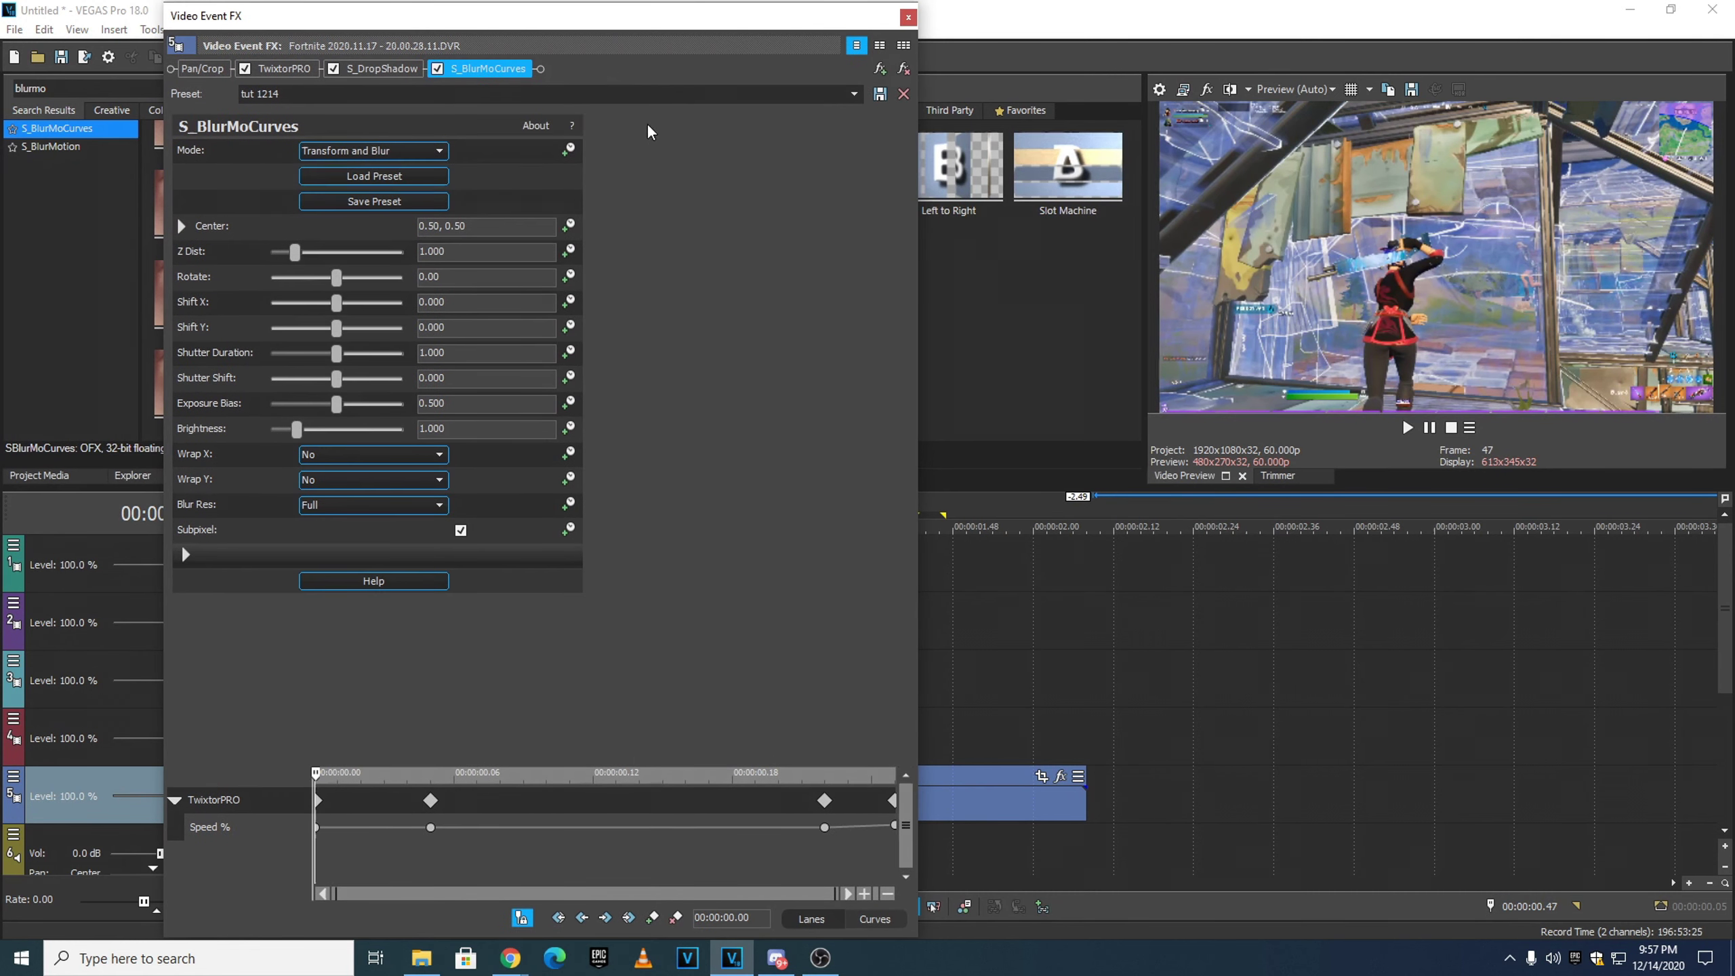
{"action": "left_click_drag", "start_coordinate": [610, 27], "coordinate": [596, 44]}
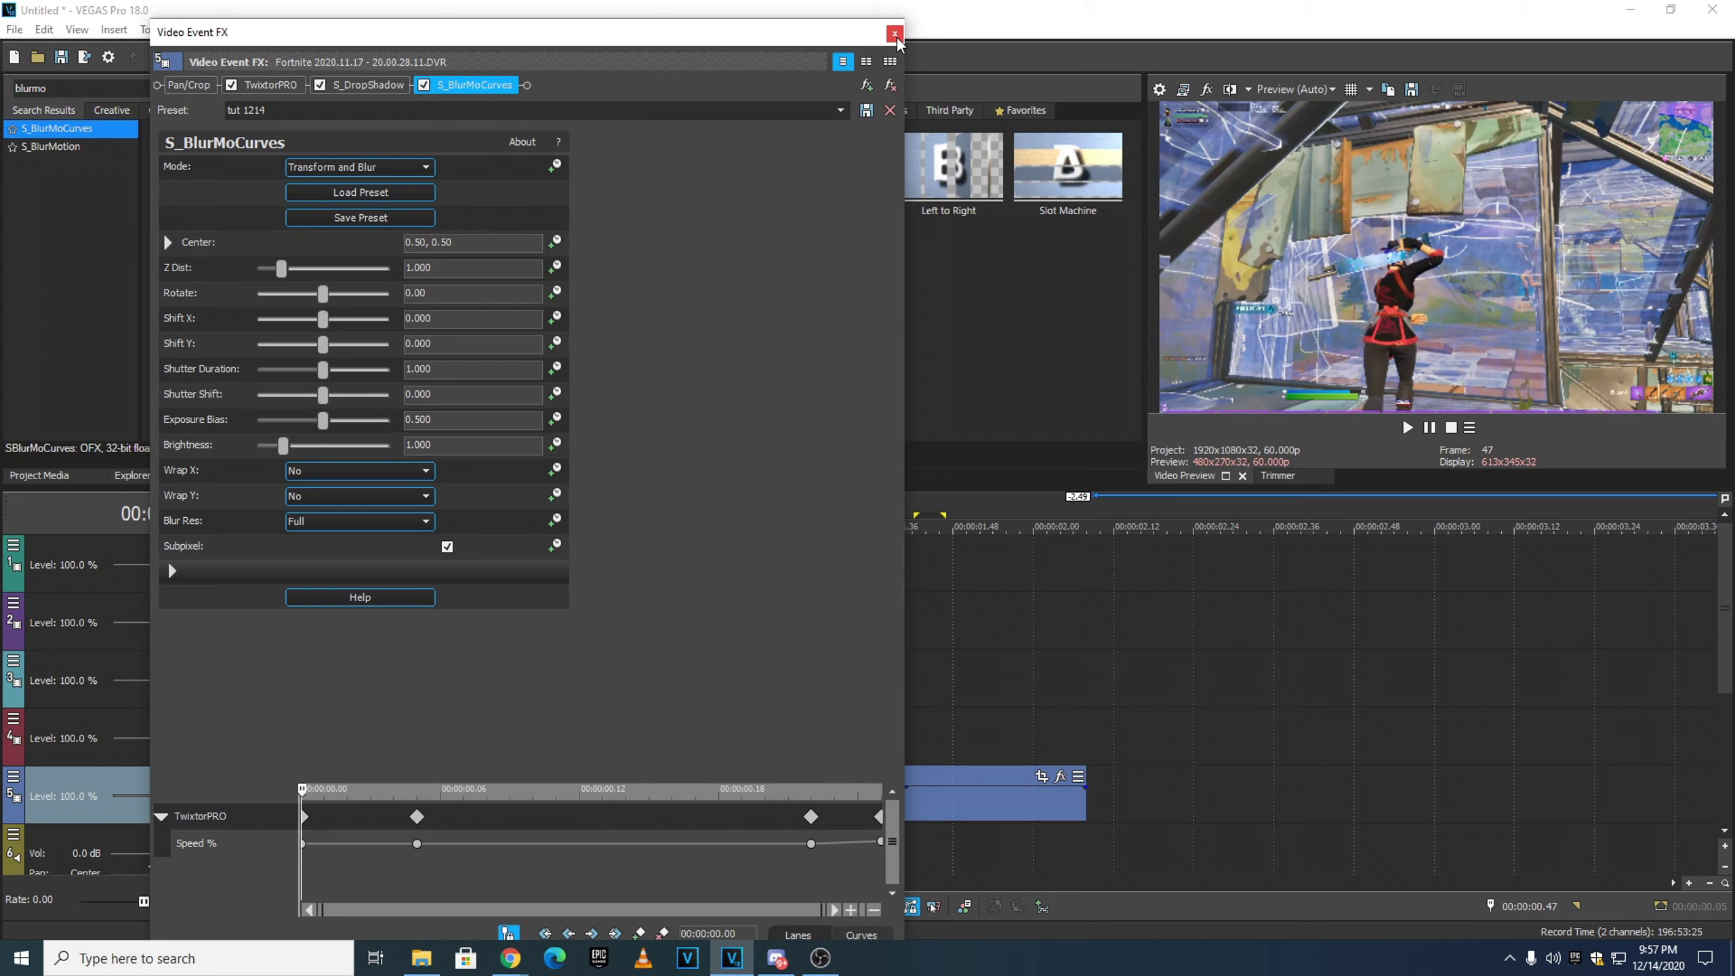
{"action": "left_click", "coordinate": [894, 33]}
- Reopen the middle clip's effects at its start and animate Z Dist and Rotate in S_BlurMoCurves
{"action": "left_click", "coordinate": [550, 506]}
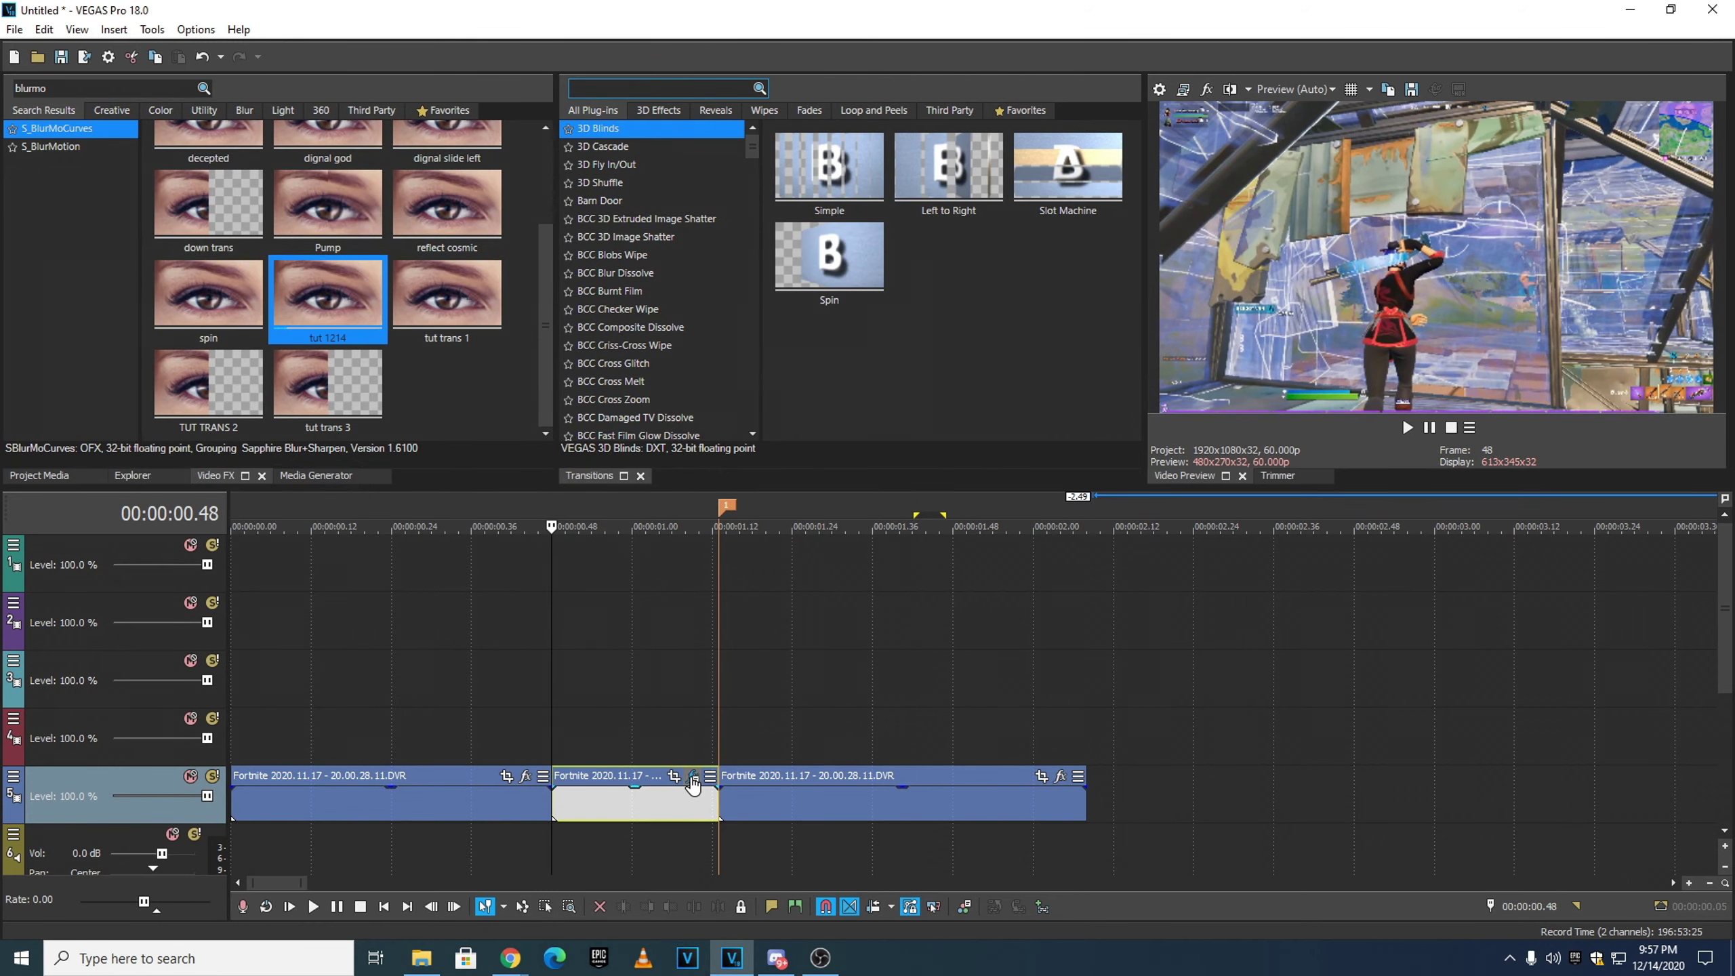
{"action": "left_click", "coordinate": [693, 776]}
{"action": "left_click_drag", "start_coordinate": [714, 21], "coordinate": [720, 6]}
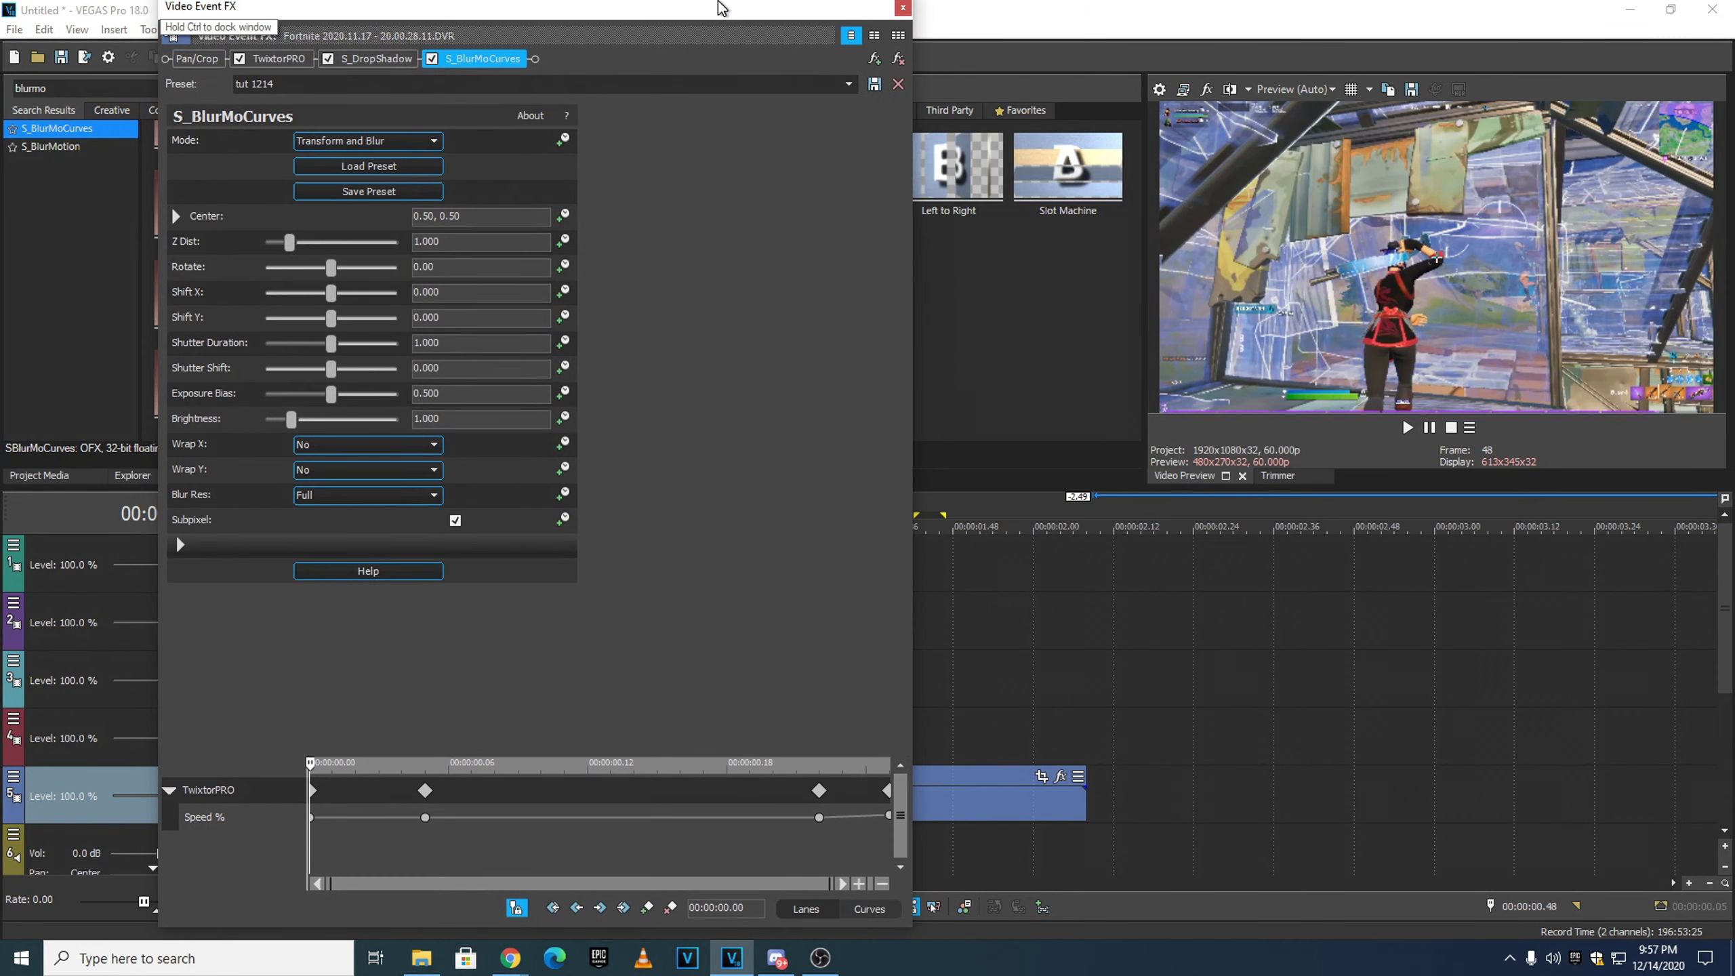
{"action": "left_click", "coordinate": [562, 242]}
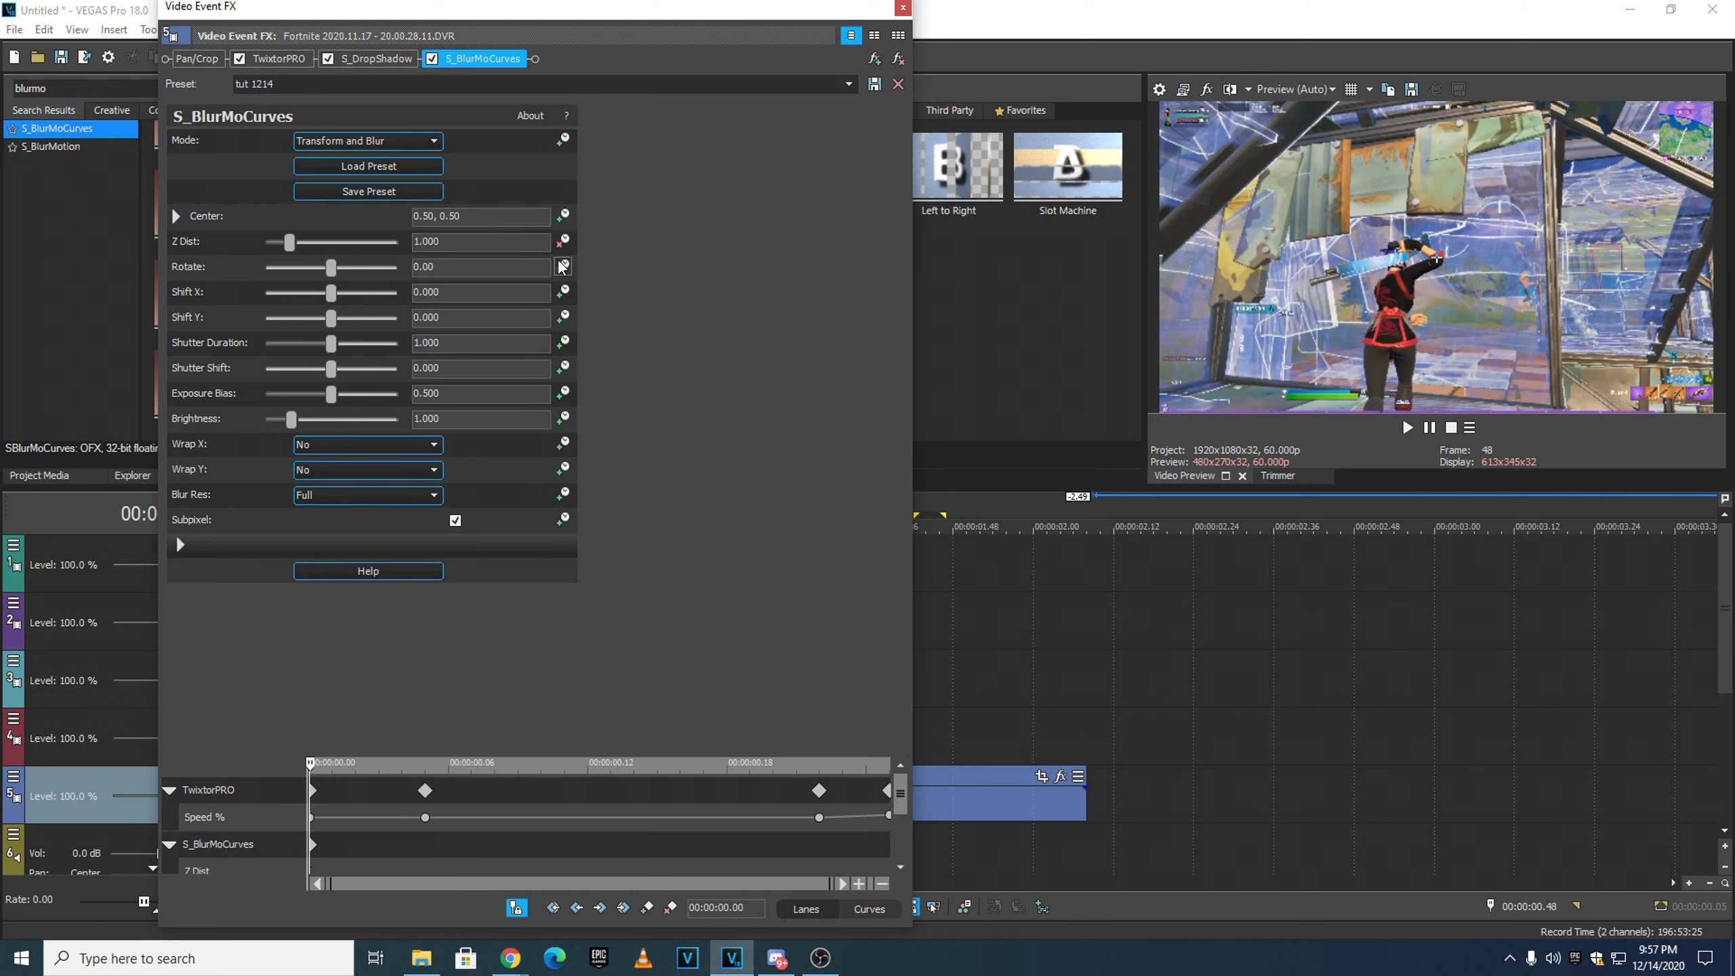
{"action": "left_click_drag", "start_coordinate": [902, 807], "coordinate": [916, 913]}
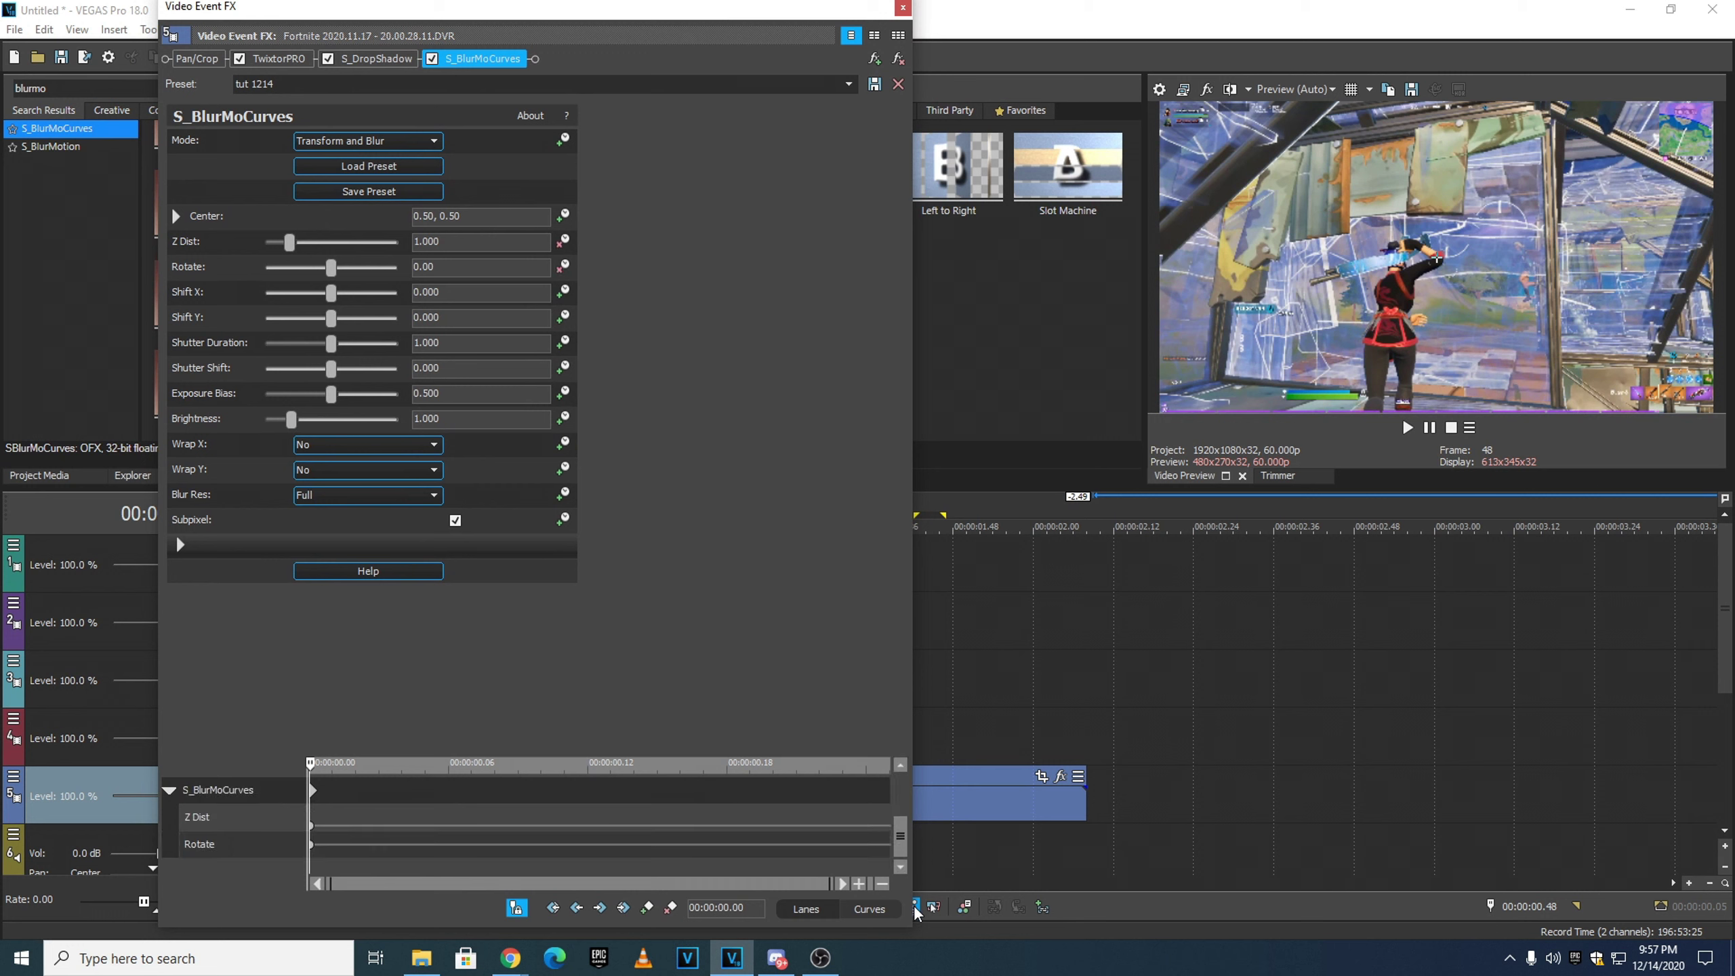
- Add an S_BlurMoCurves Z Dist keyframe of 0.900 at 00:00:00.08
{"action": "left_click", "coordinate": [264, 819]}
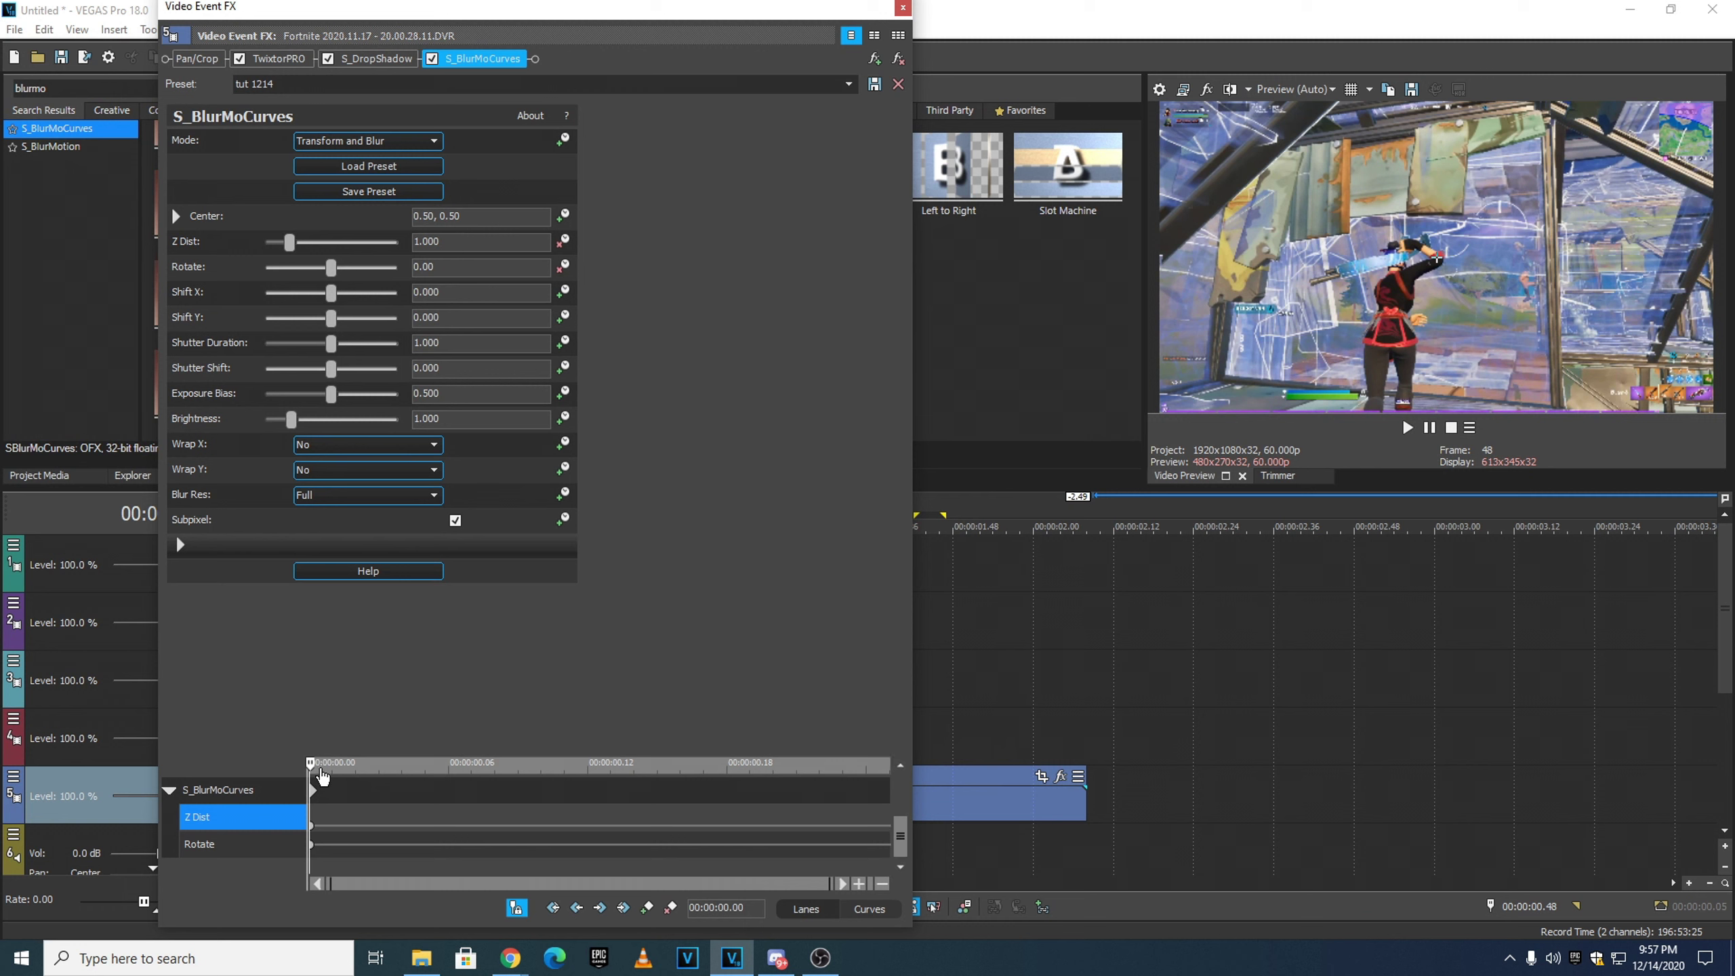
{"action": "left_click_drag", "start_coordinate": [314, 786], "coordinate": [496, 786]}
{"action": "left_click", "coordinate": [504, 786]}
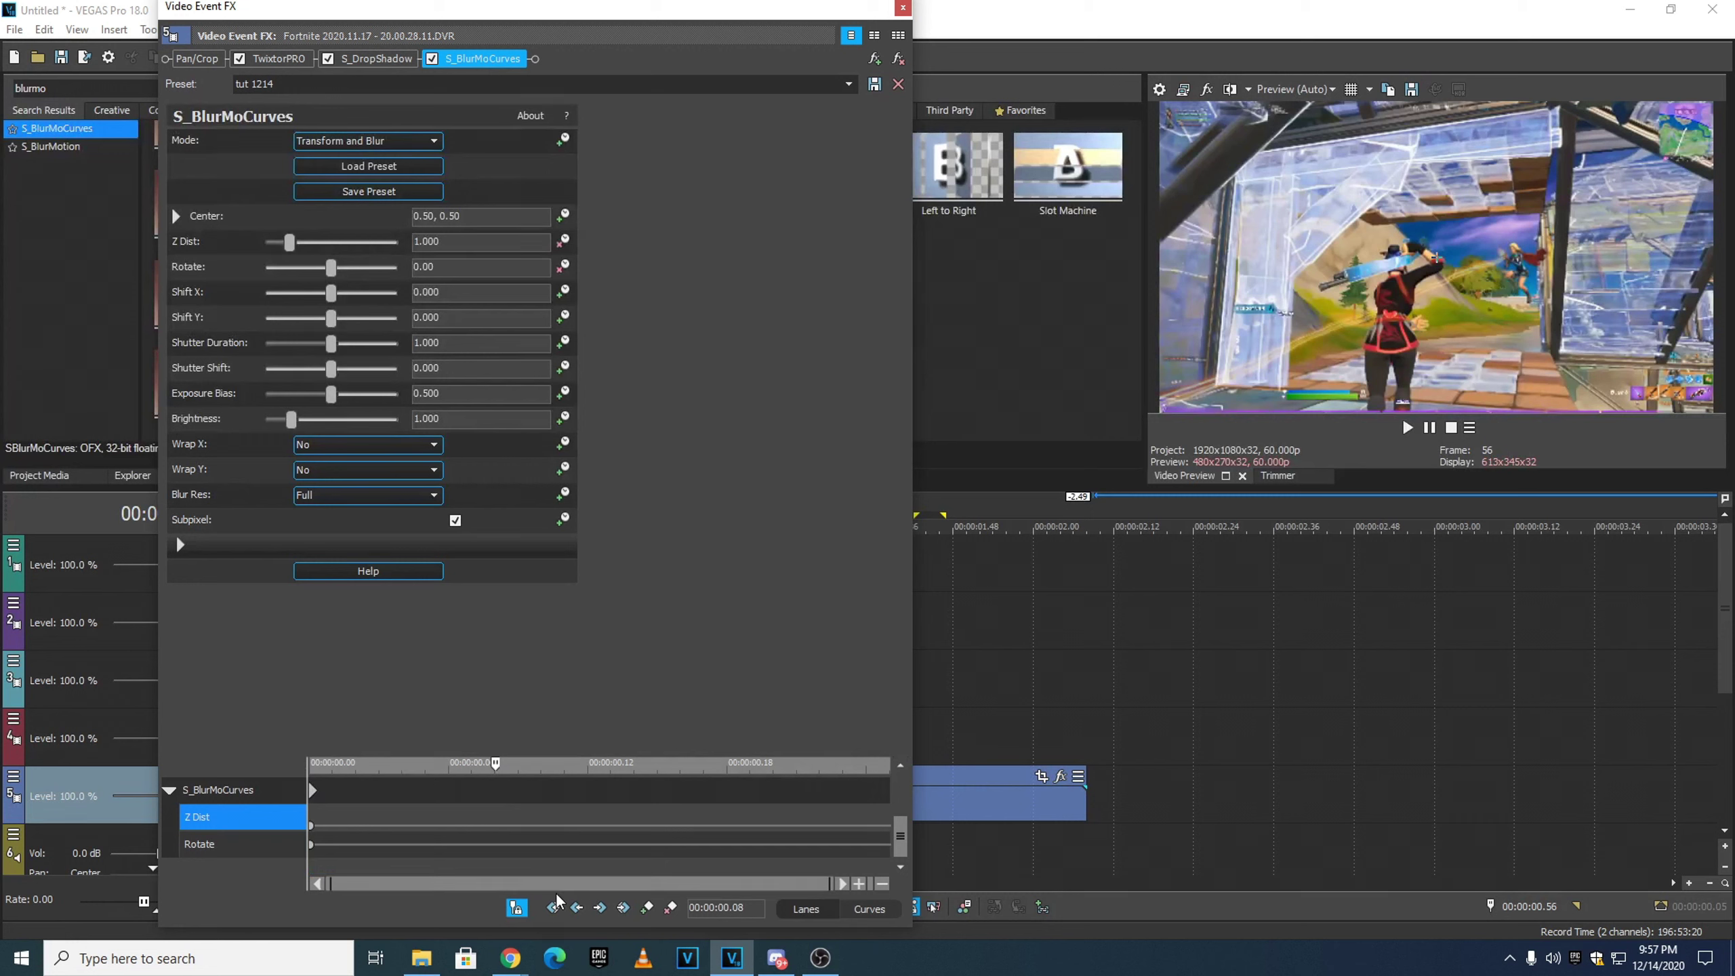
{"action": "left_click", "coordinate": [646, 906]}
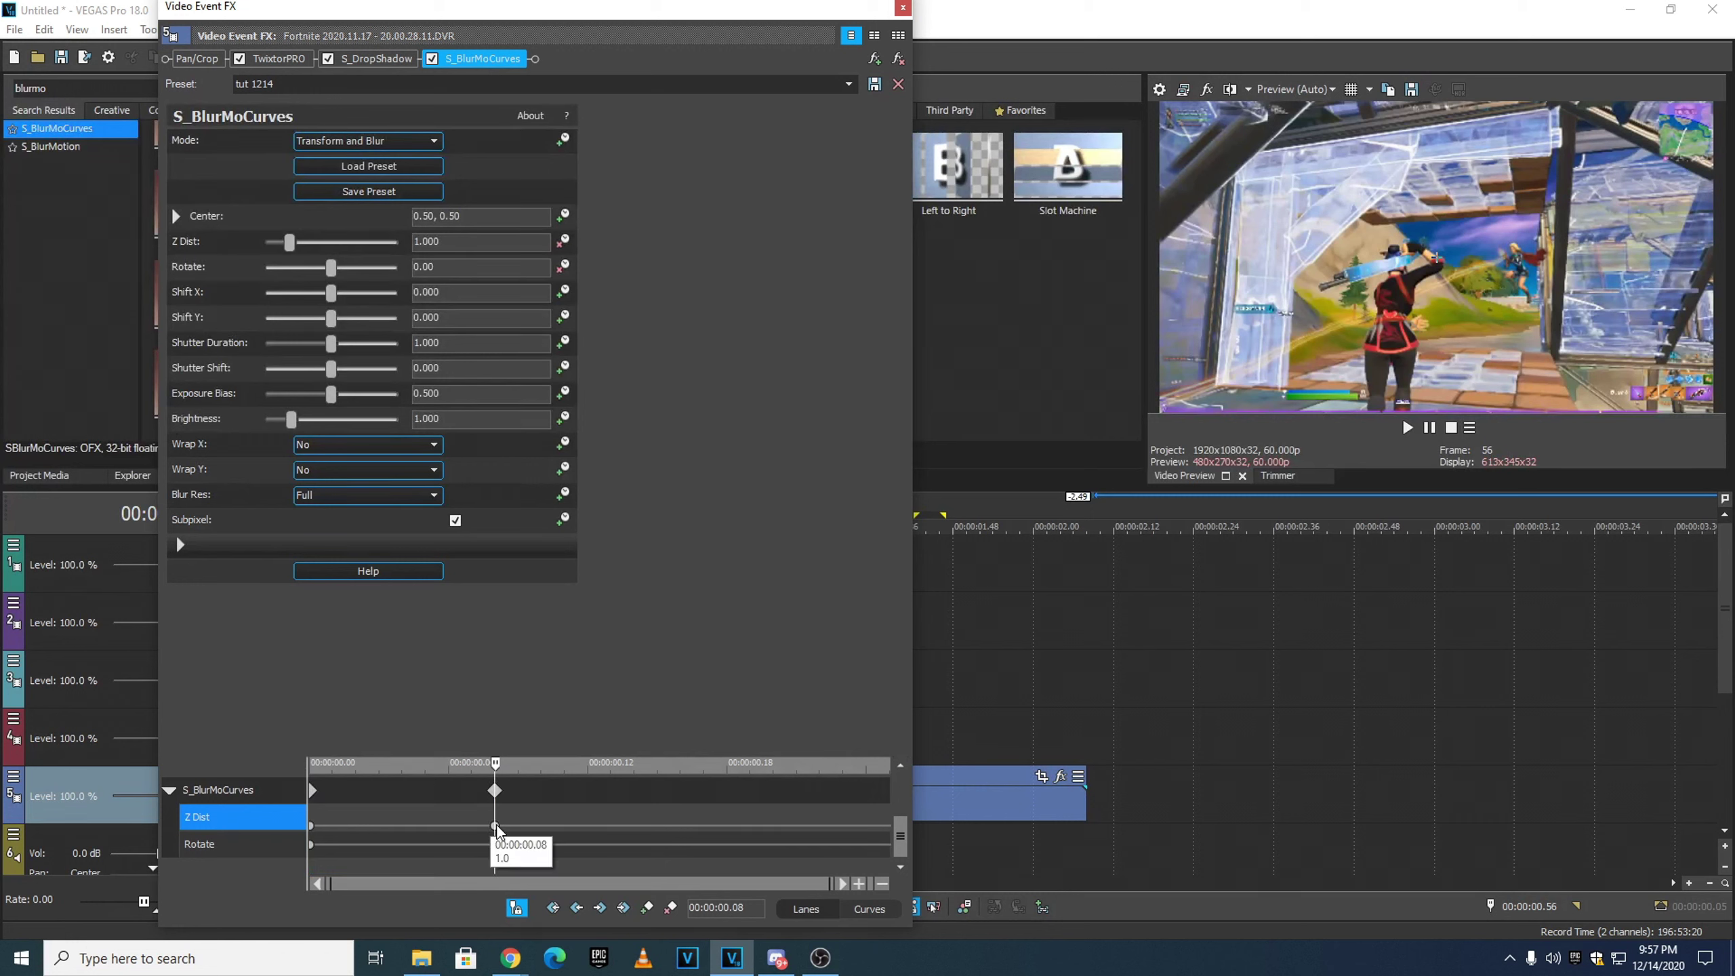
{"action": "key", "text": "Delete"}
{"action": "left_click_drag", "start_coordinate": [465, 242], "coordinate": [302, 237]}
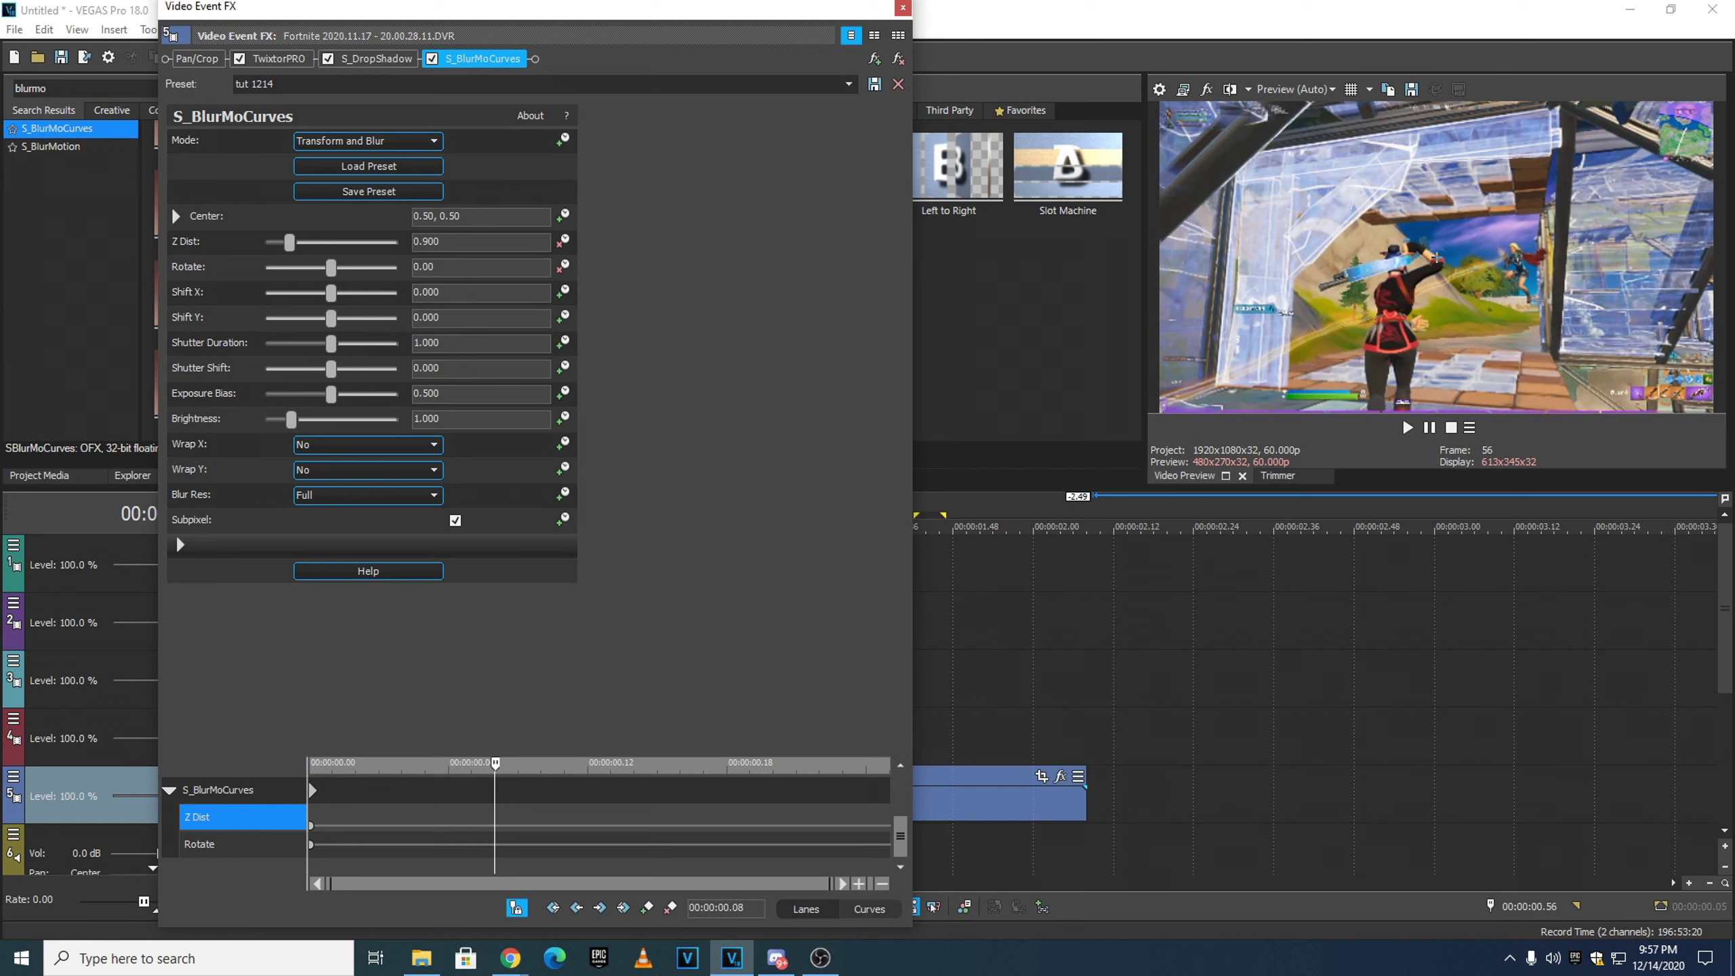
{"action": "key", "text": "Return"}
- Add another Z Dist keyframe at 00:00:00.09 that holds the 0.900 value
{"action": "left_click", "coordinate": [537, 761]}
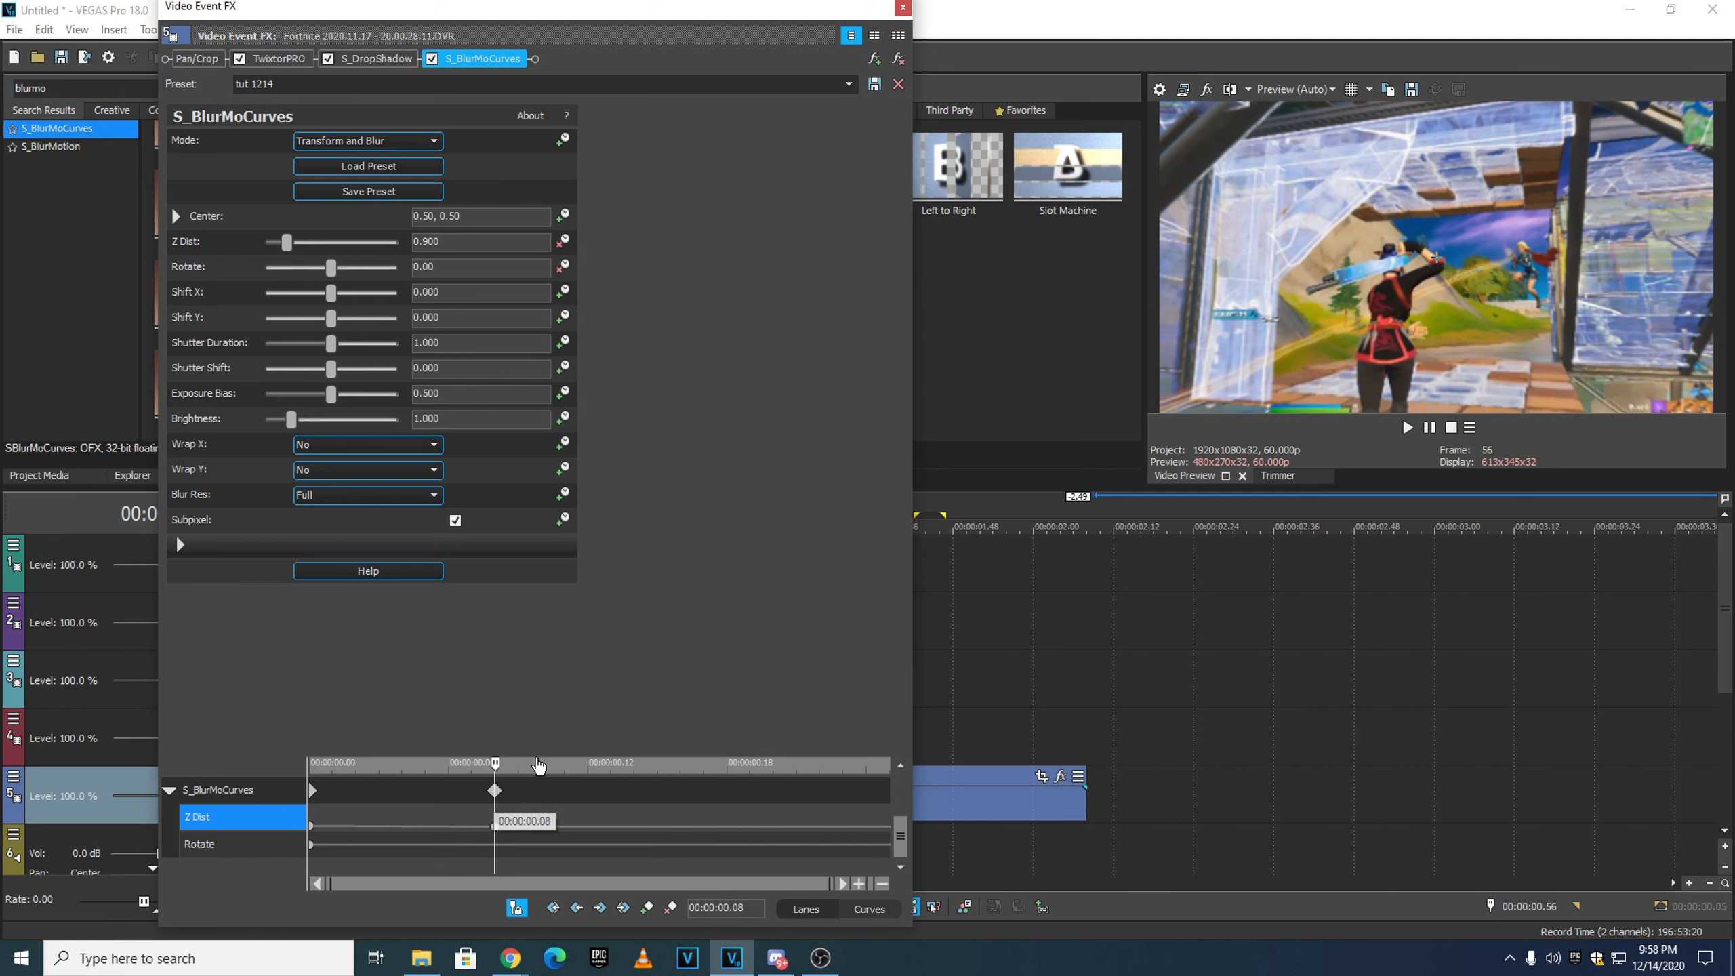
{"action": "left_click_drag", "start_coordinate": [497, 764], "coordinate": [519, 764]}
{"action": "left_click", "coordinate": [646, 907]}
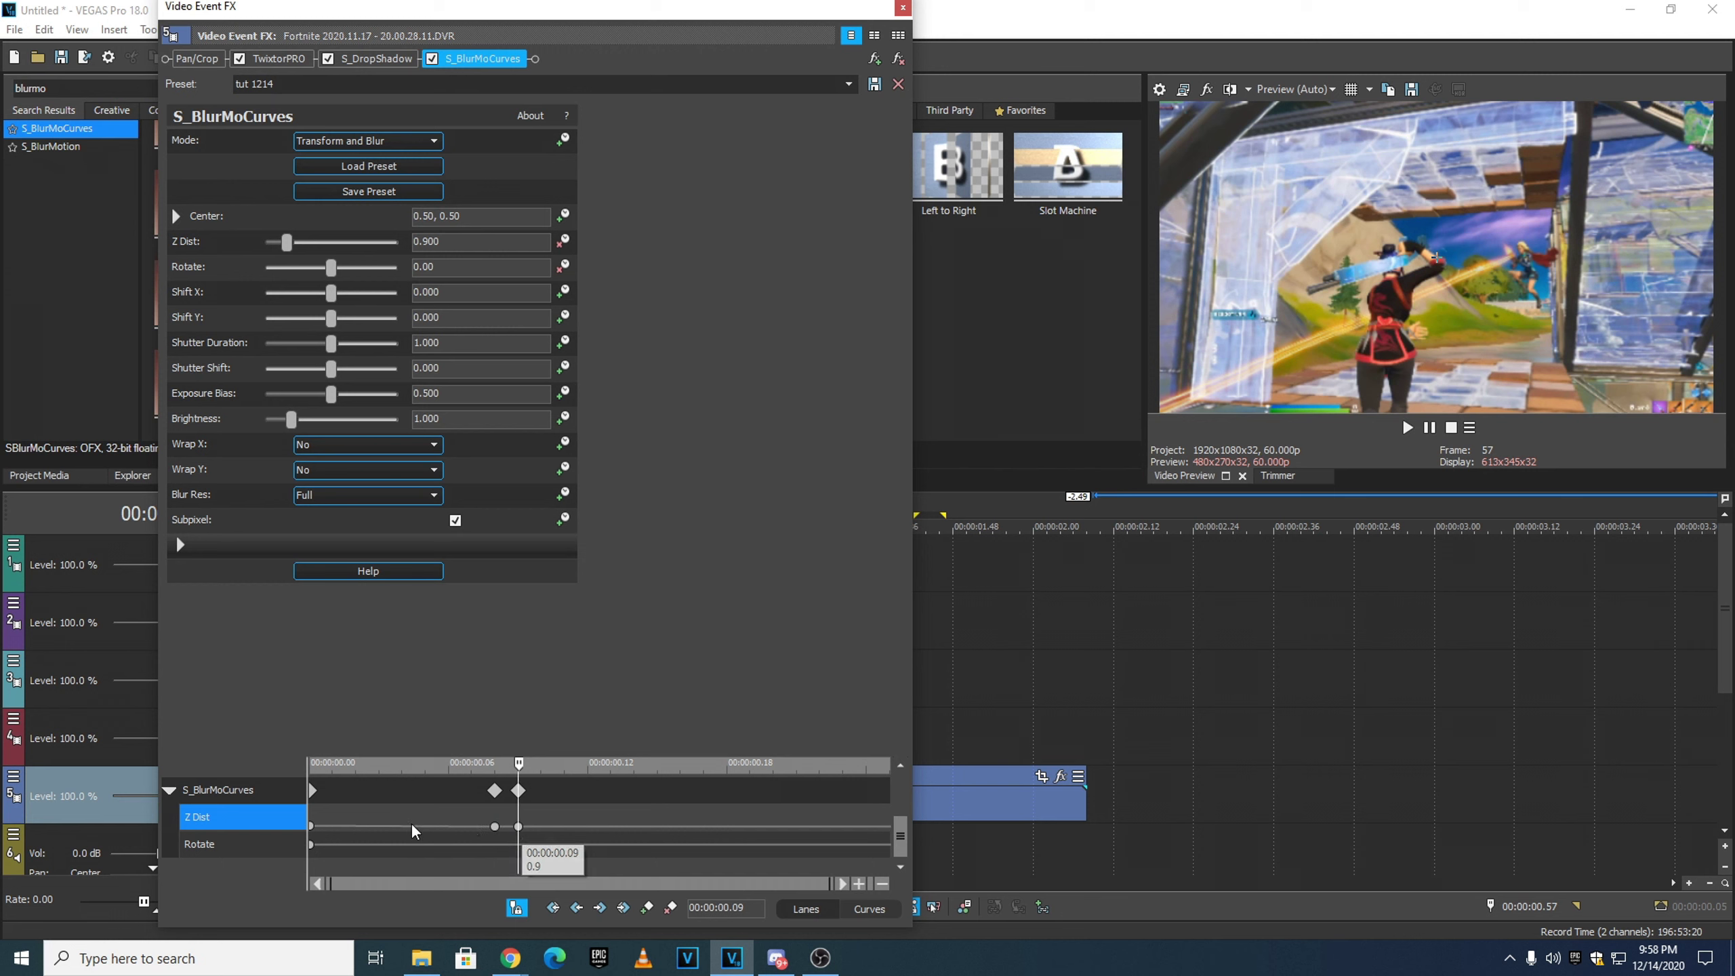
- Add an S_BlurMoCurves Rotate keyframe of 9.00 at 00:00:00.24 and close the effect settings
{"action": "left_click", "coordinate": [278, 849]}
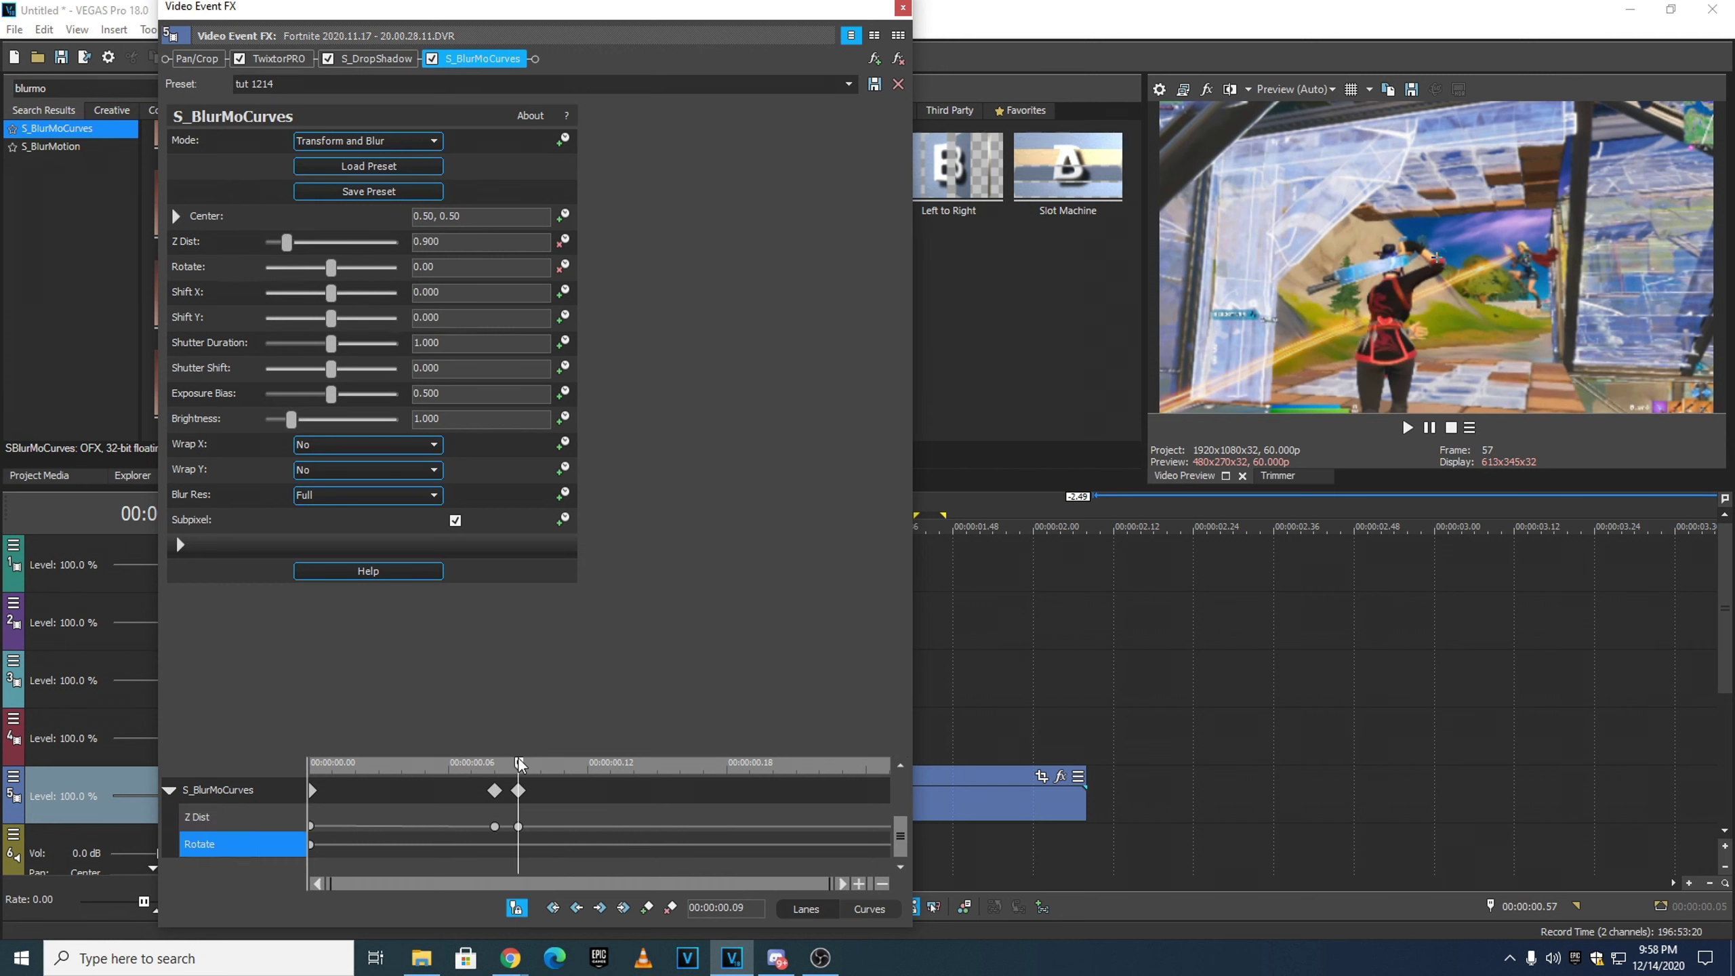
{"action": "left_click_drag", "start_coordinate": [519, 763], "coordinate": [863, 790]}
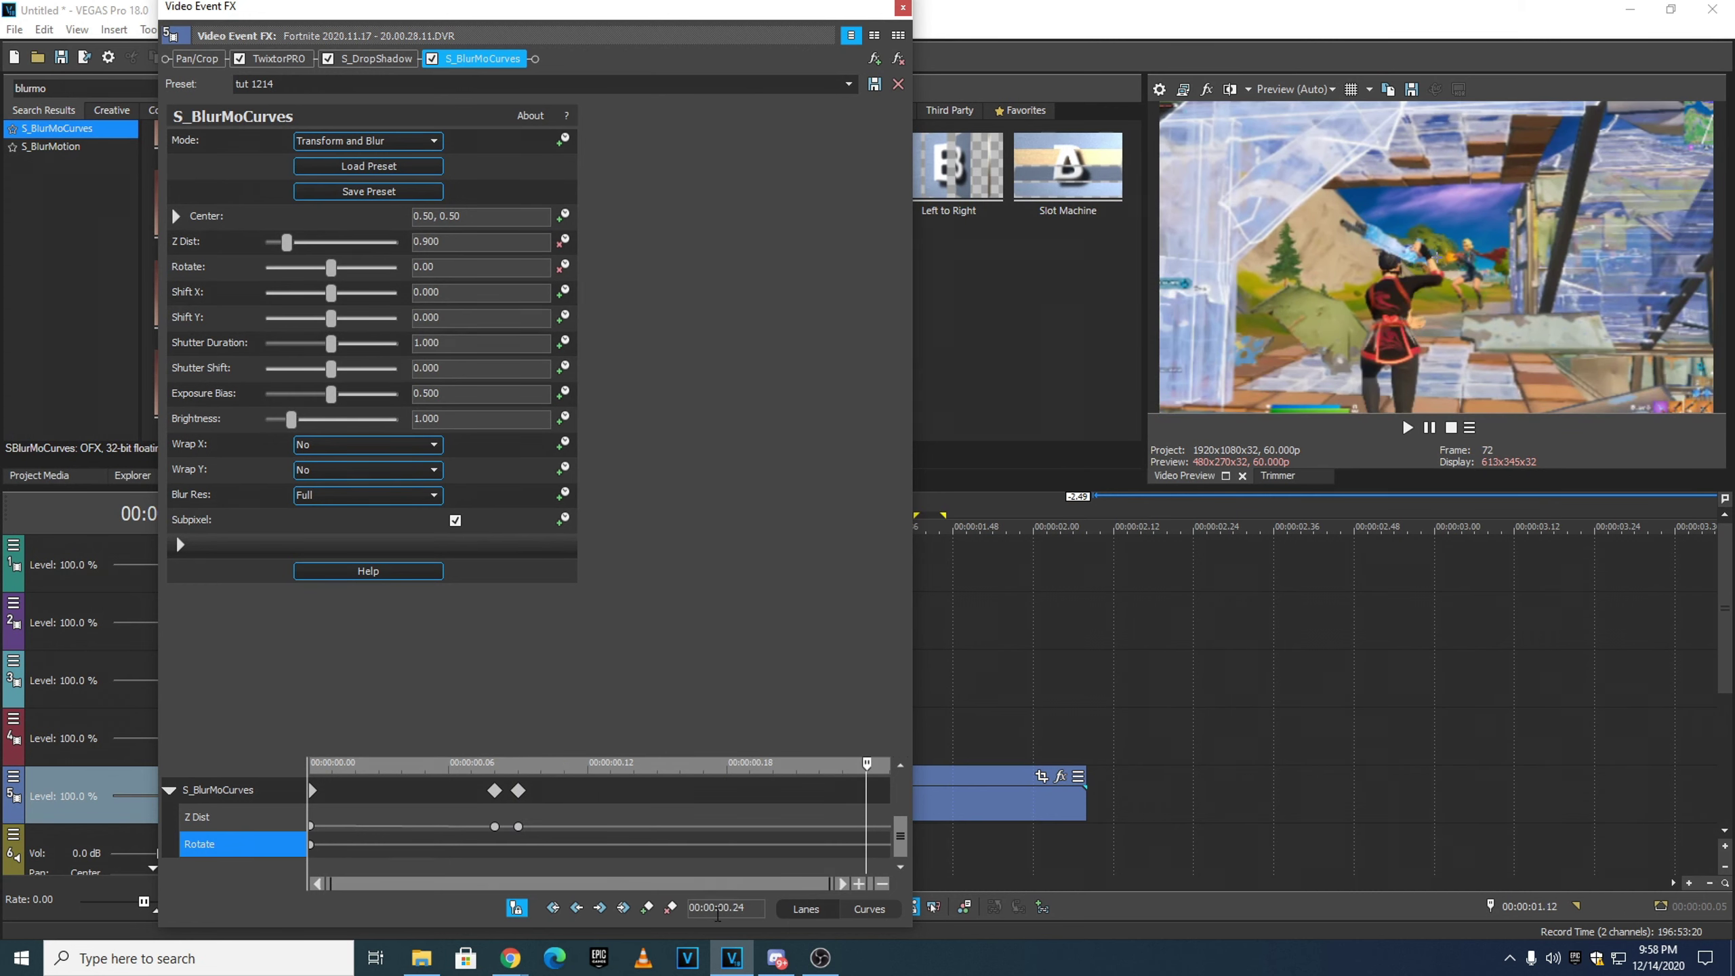
{"action": "left_click_drag", "start_coordinate": [450, 267], "coordinate": [180, 313]}
{"action": "type", "text": "9.00"}
{"action": "key", "text": "Return"}
{"action": "left_click", "coordinate": [901, 849]}
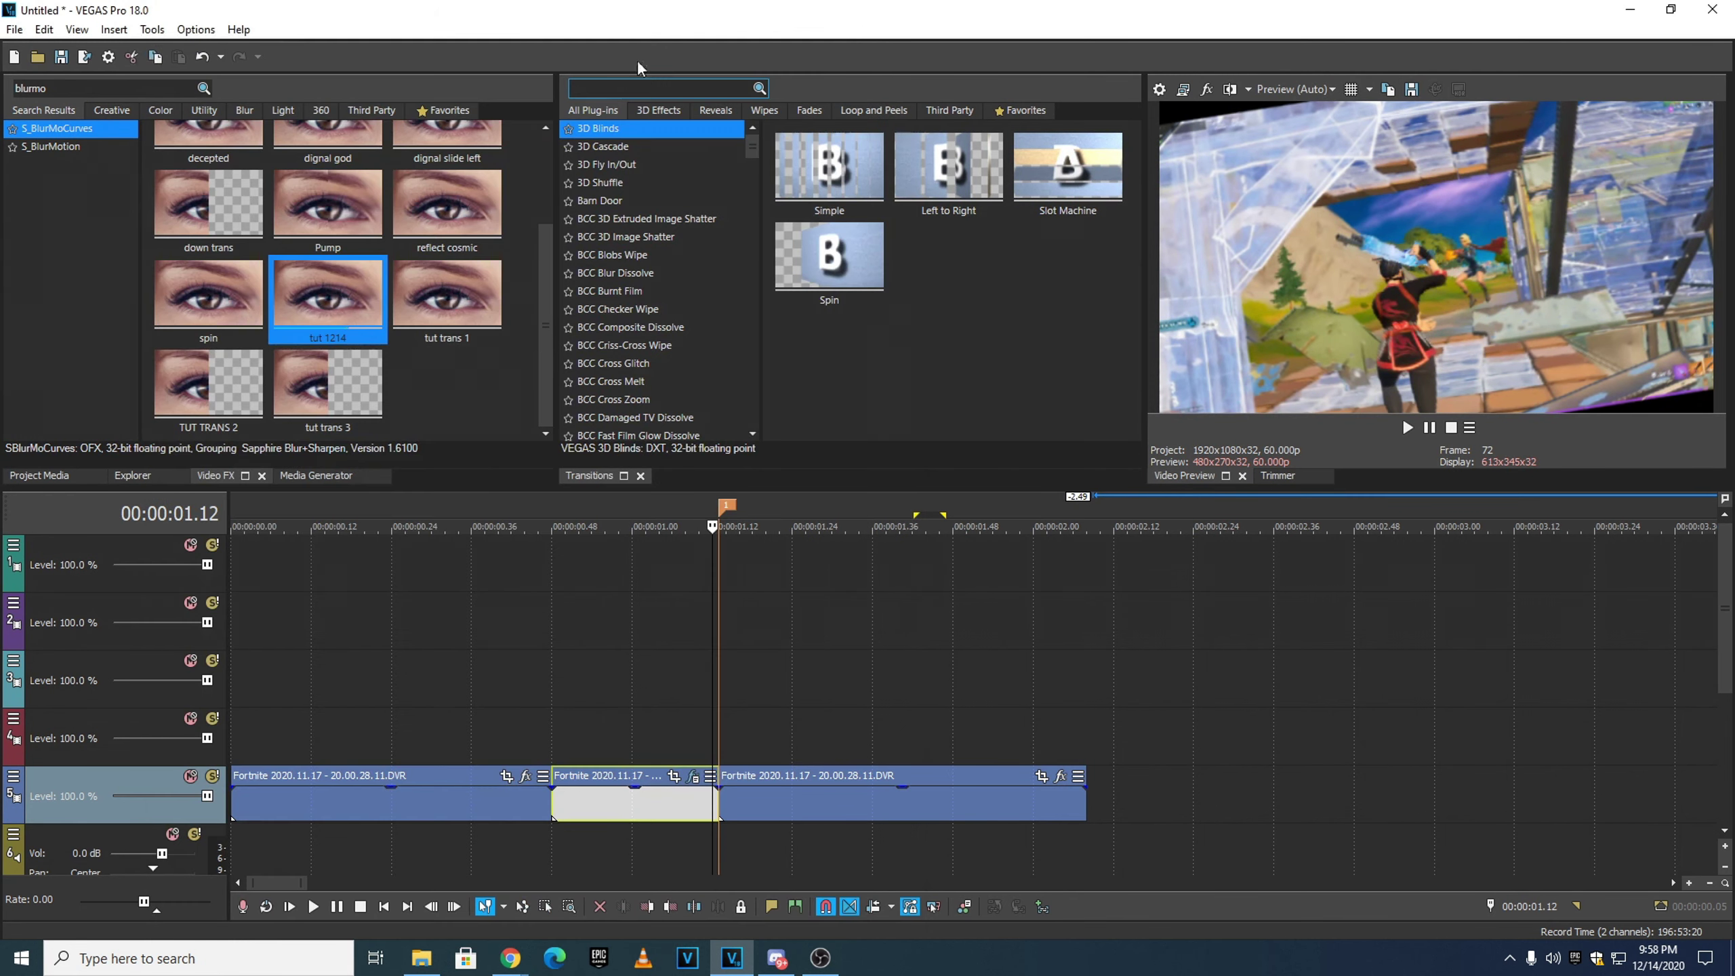
{"action": "left_click", "coordinate": [902, 8]}
- Search the video effects for "shake" and apply the S_Shake preset "best shake" to the middle clip from its start
{"action": "key", "text": "ctrl+a"}
{"action": "type", "text": "shake"}
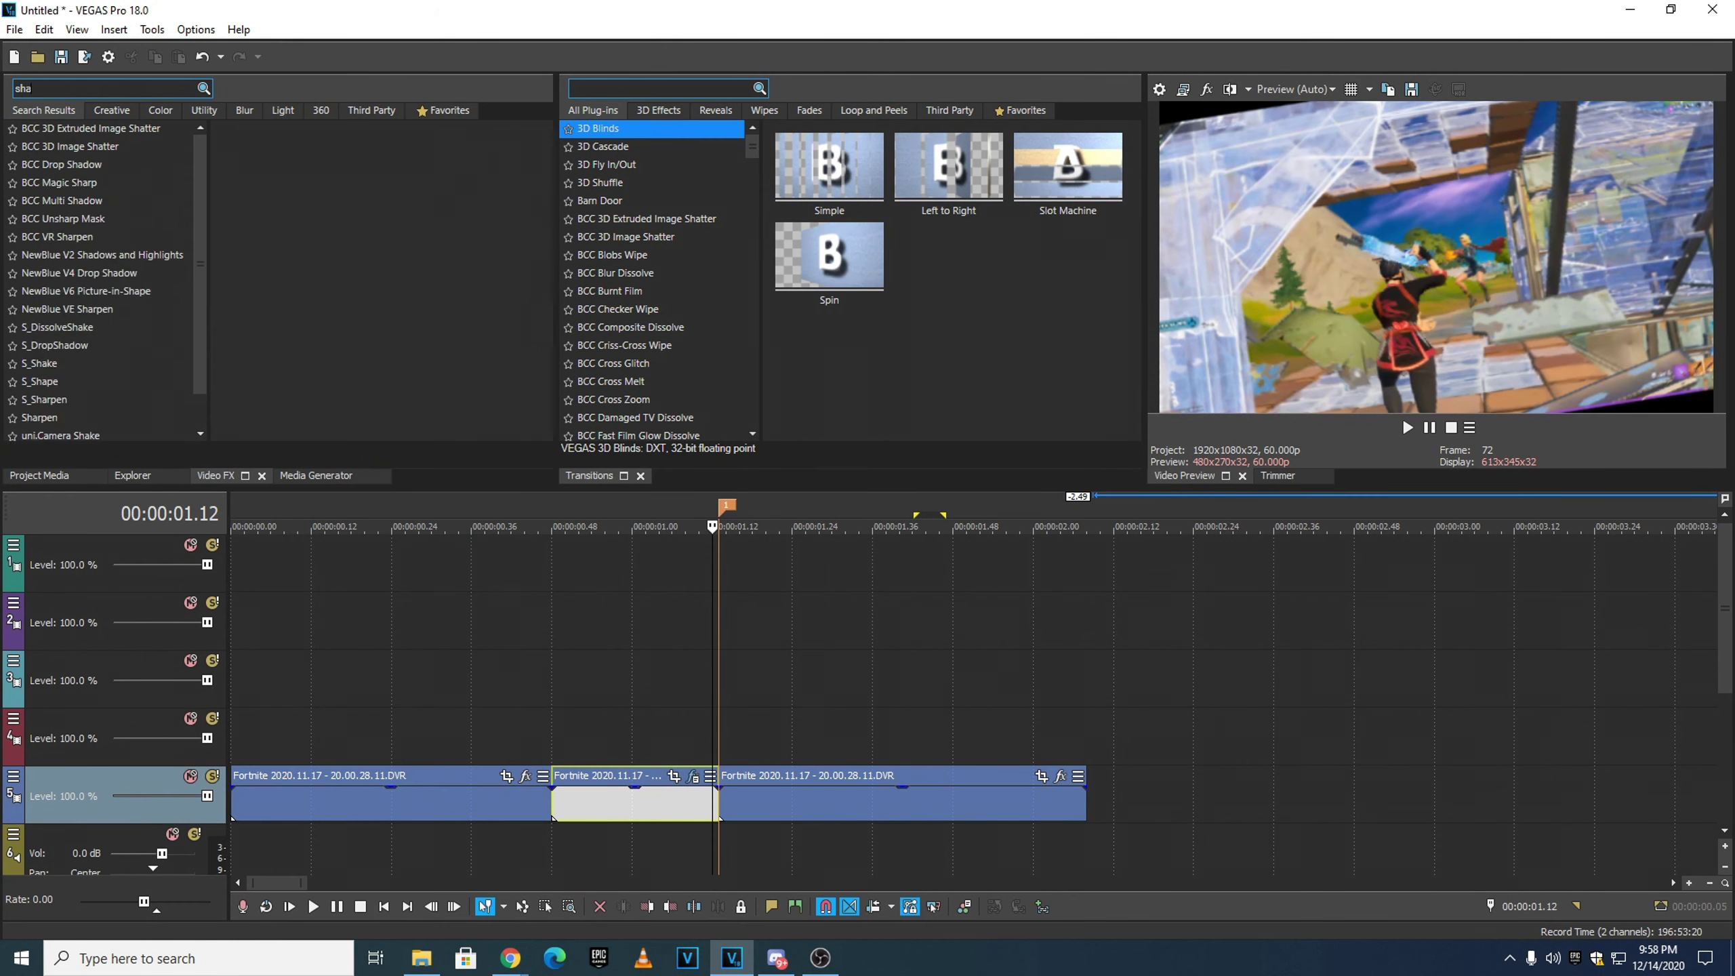
{"action": "left_click", "coordinate": [547, 509]}
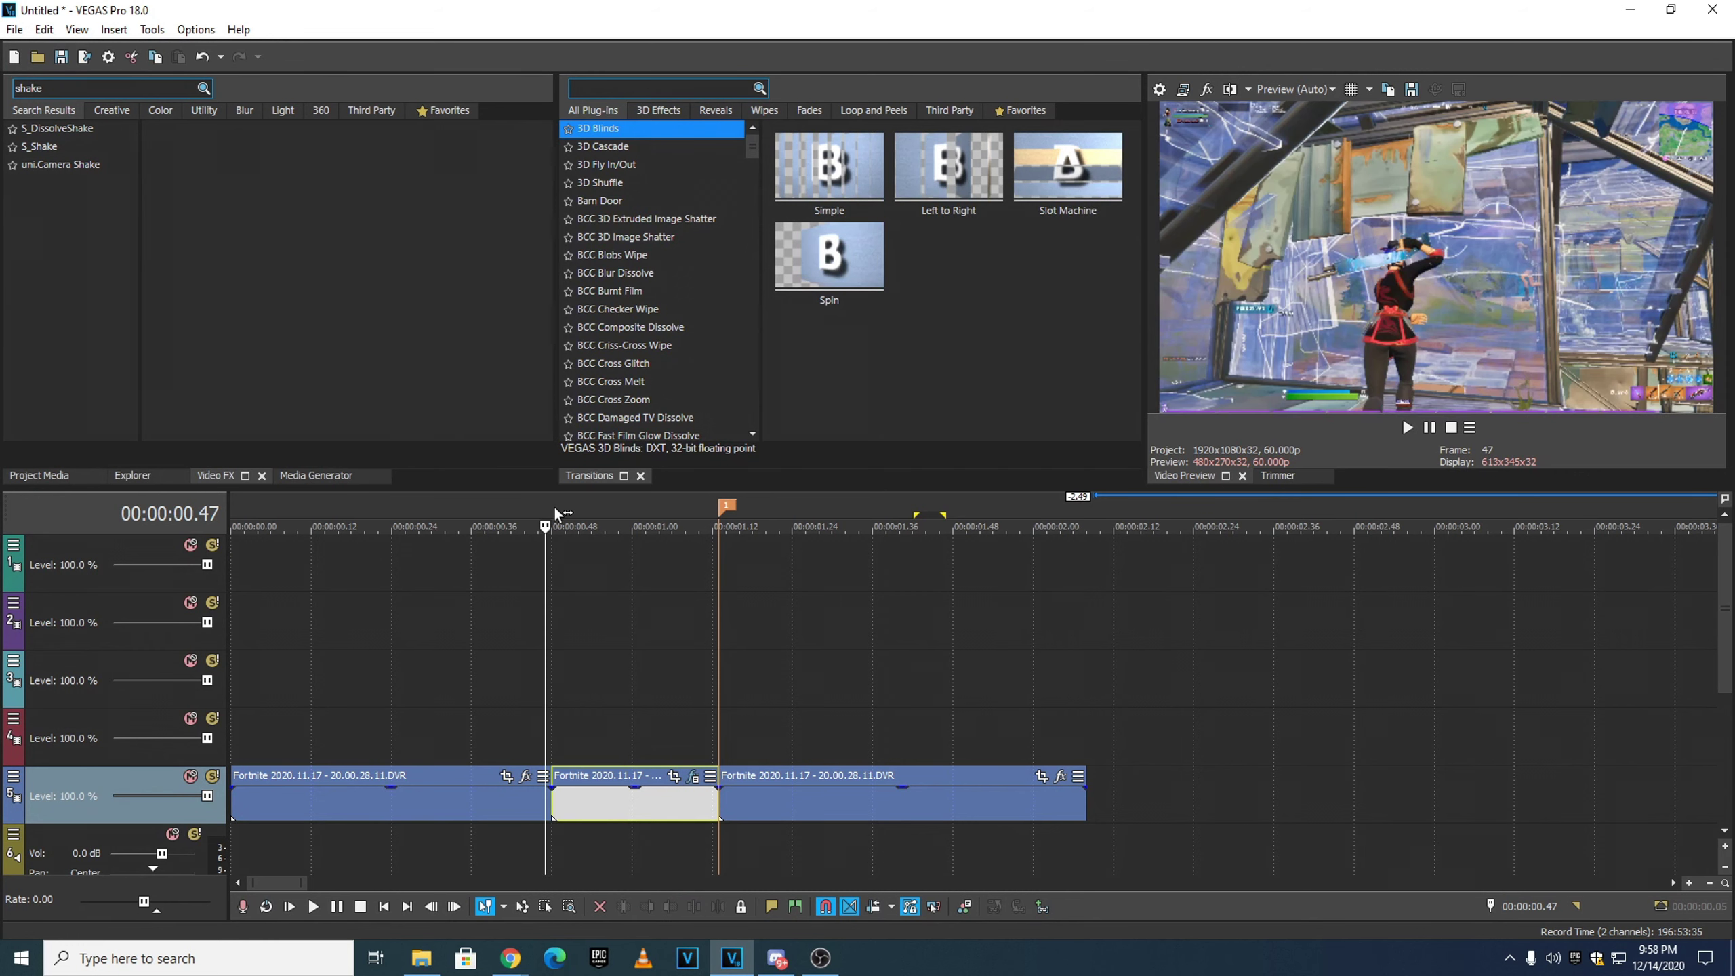
{"action": "left_click", "coordinate": [85, 147]}
{"action": "scroll", "coordinate": [236, 308], "scroll_direction": "down", "scroll_amount": 2}
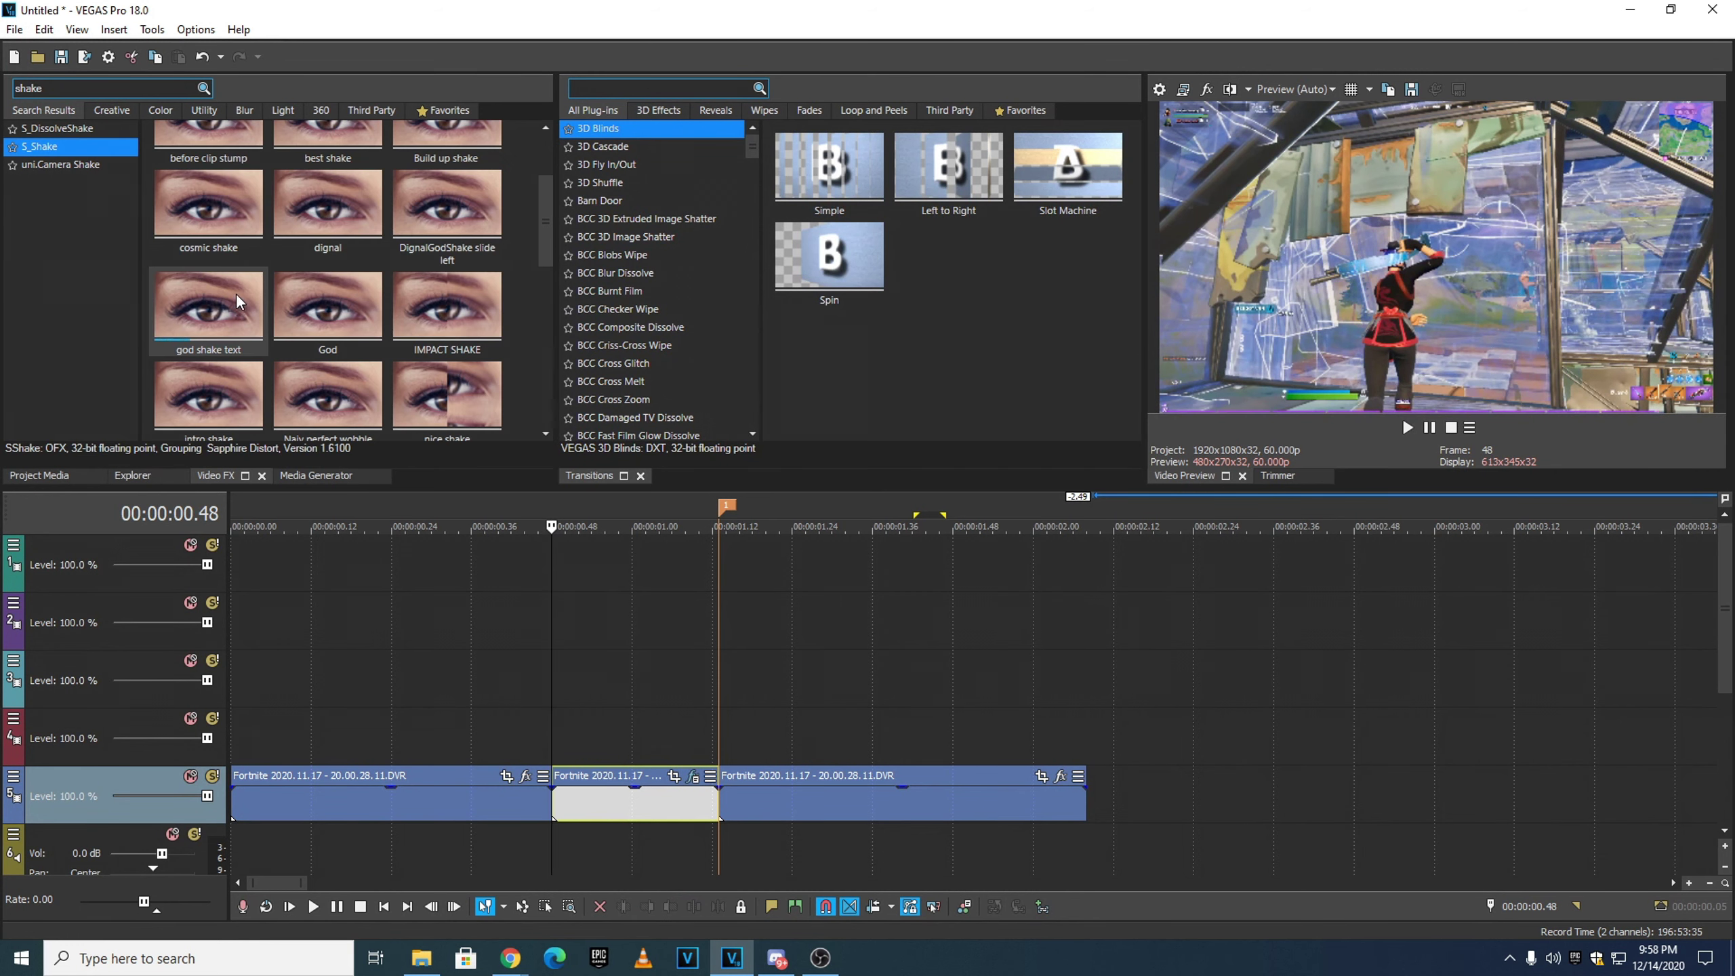
{"action": "left_click_drag", "start_coordinate": [335, 137], "coordinate": [621, 803]}
- Expand the X Shake, Y Shake, Z Shake and Tilt Shake groups of S_Shake to examine their values
{"action": "left_click", "coordinate": [180, 419]}
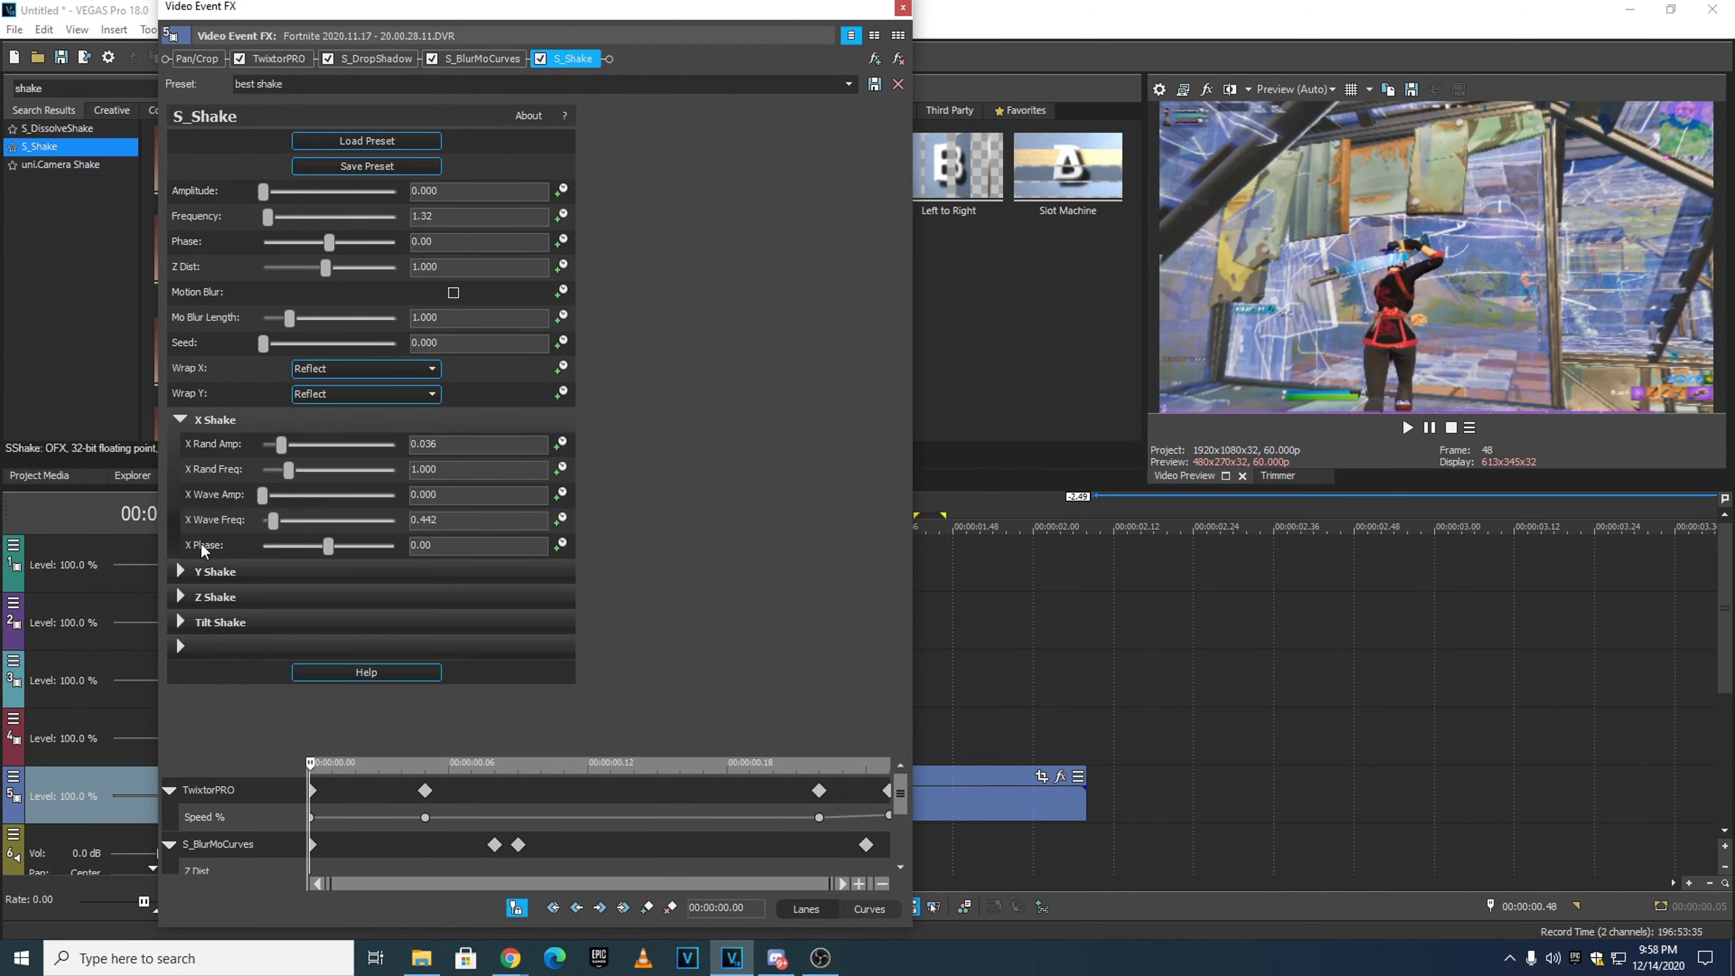
{"action": "left_click", "coordinate": [180, 572]}
{"action": "scroll", "coordinate": [662, 580], "scroll_direction": "down", "scroll_amount": 2}
{"action": "left_click", "coordinate": [180, 657]}
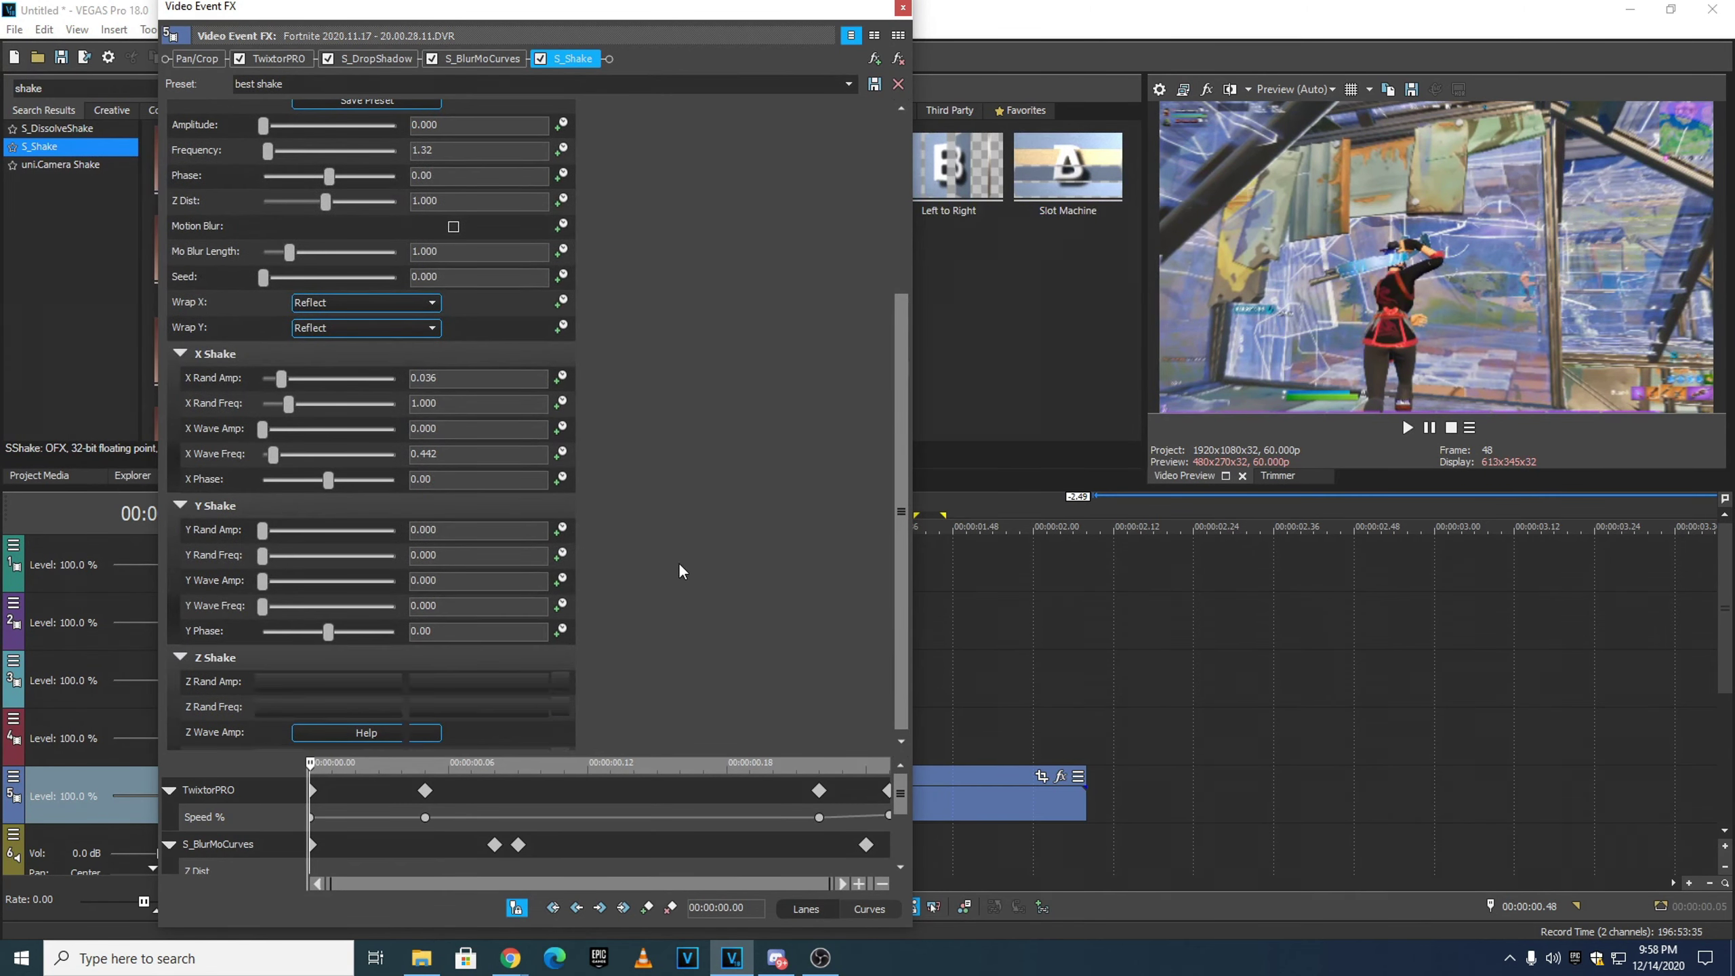
{"action": "scroll", "coordinate": [680, 571], "scroll_direction": "down", "scroll_amount": 3}
{"action": "left_click", "coordinate": [180, 682]}
{"action": "scroll", "coordinate": [819, 545], "scroll_direction": "down", "scroll_amount": 2}
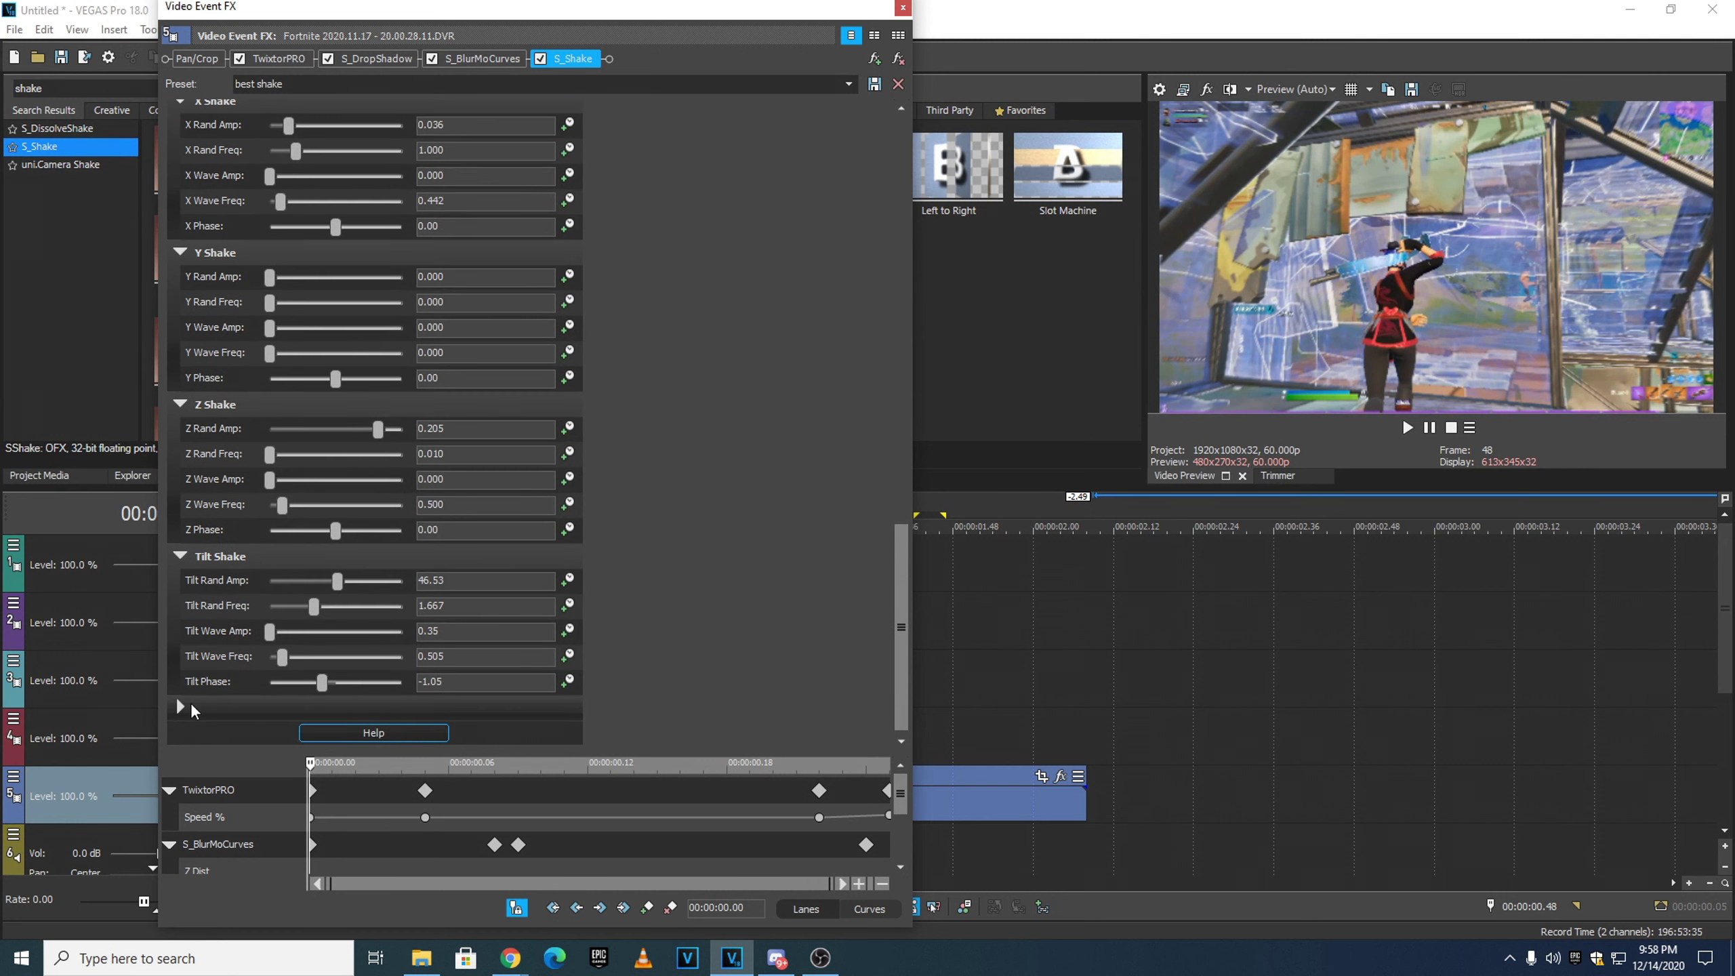
- Expand the crop group of S_Shake and review all of the effect's values, including in the wide multi-column layout
{"action": "left_click", "coordinate": [180, 707]}
{"action": "scroll", "coordinate": [808, 542], "scroll_direction": "down", "scroll_amount": 2}
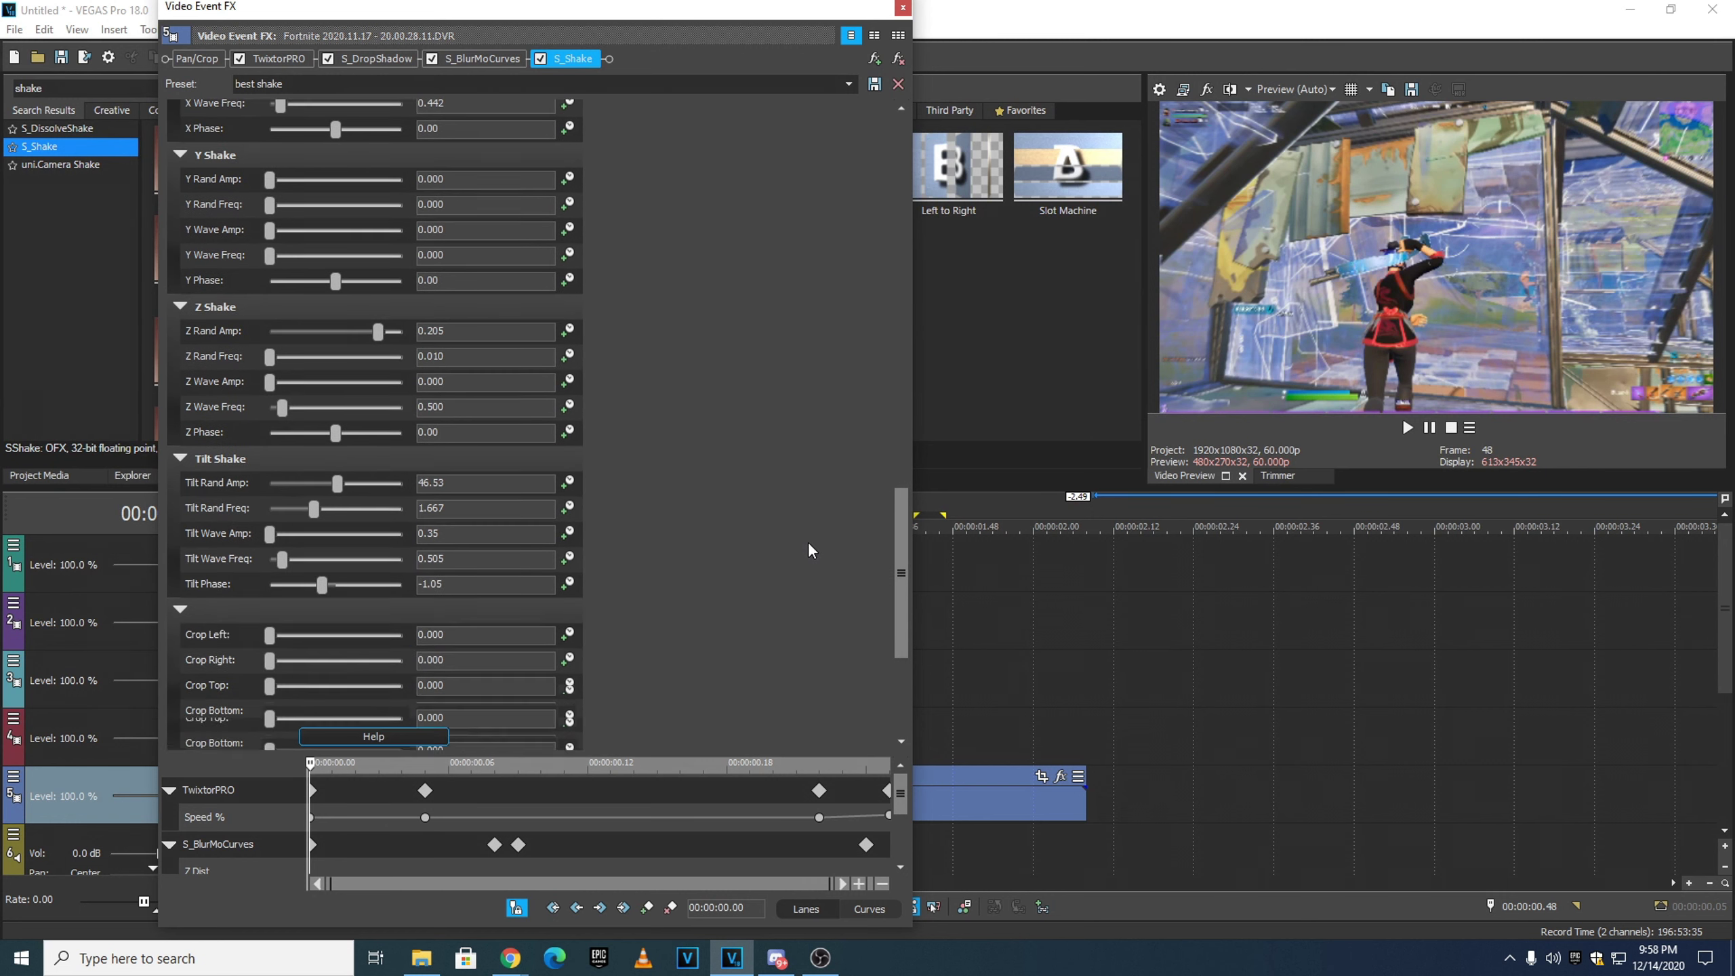
{"action": "left_click", "coordinate": [898, 35]}
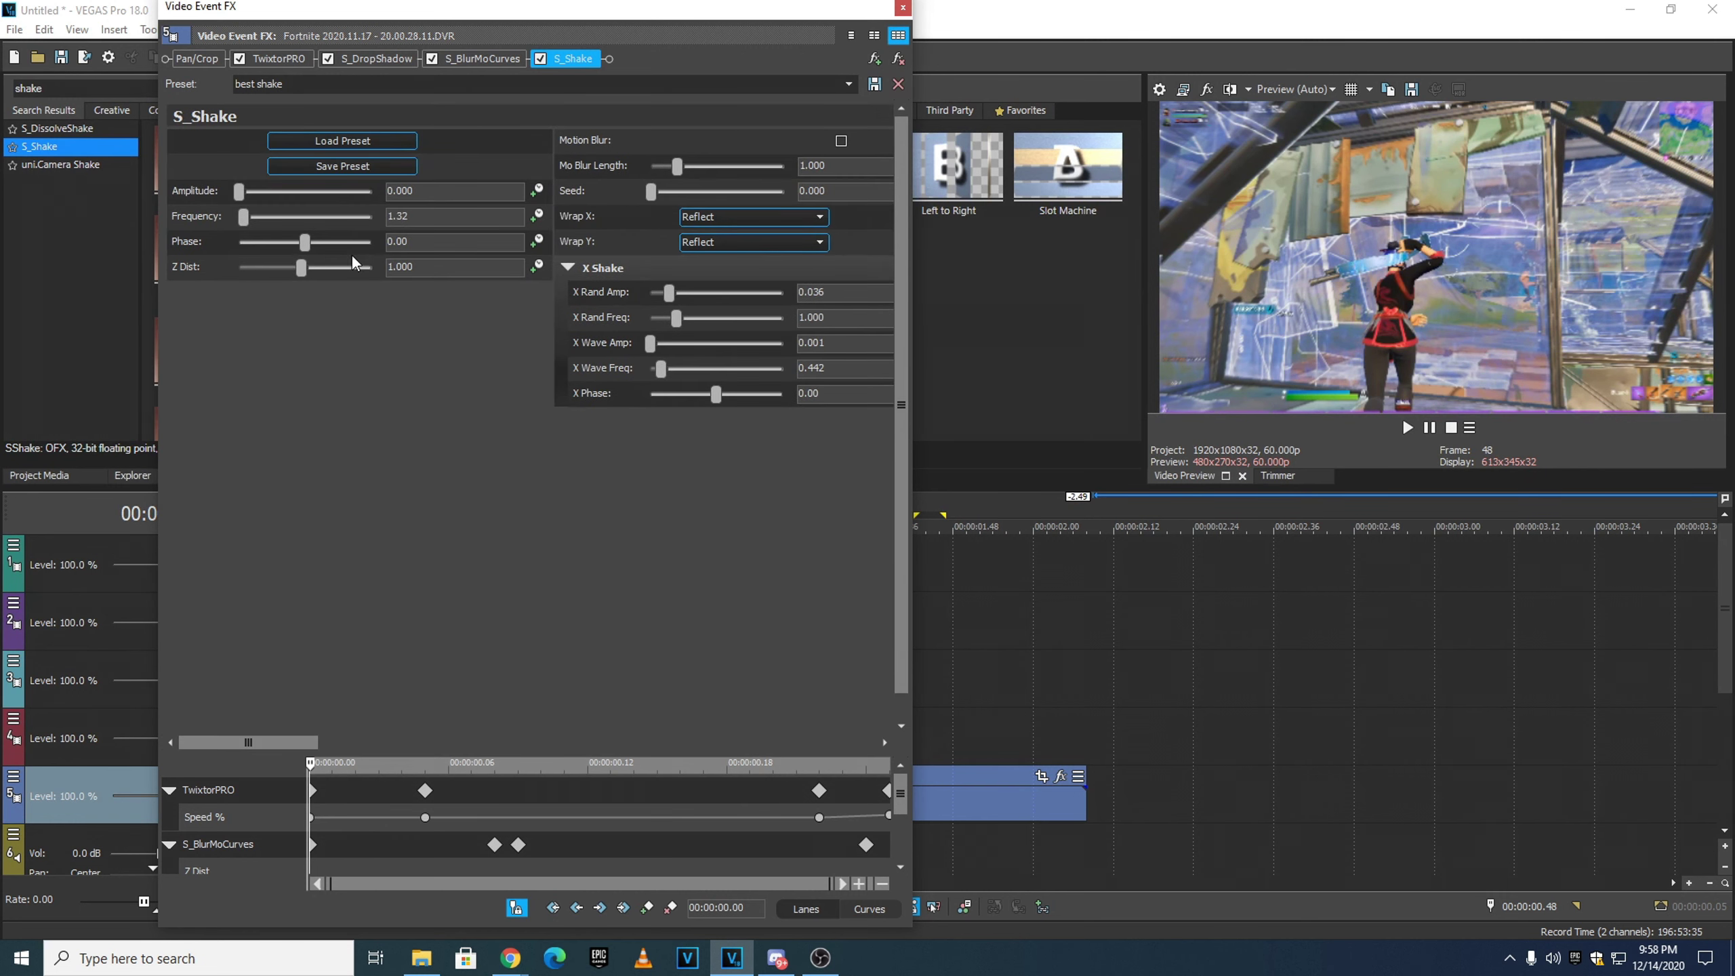
{"action": "left_click_drag", "start_coordinate": [261, 740], "coordinate": [219, 735]}
{"action": "left_click", "coordinate": [850, 35]}
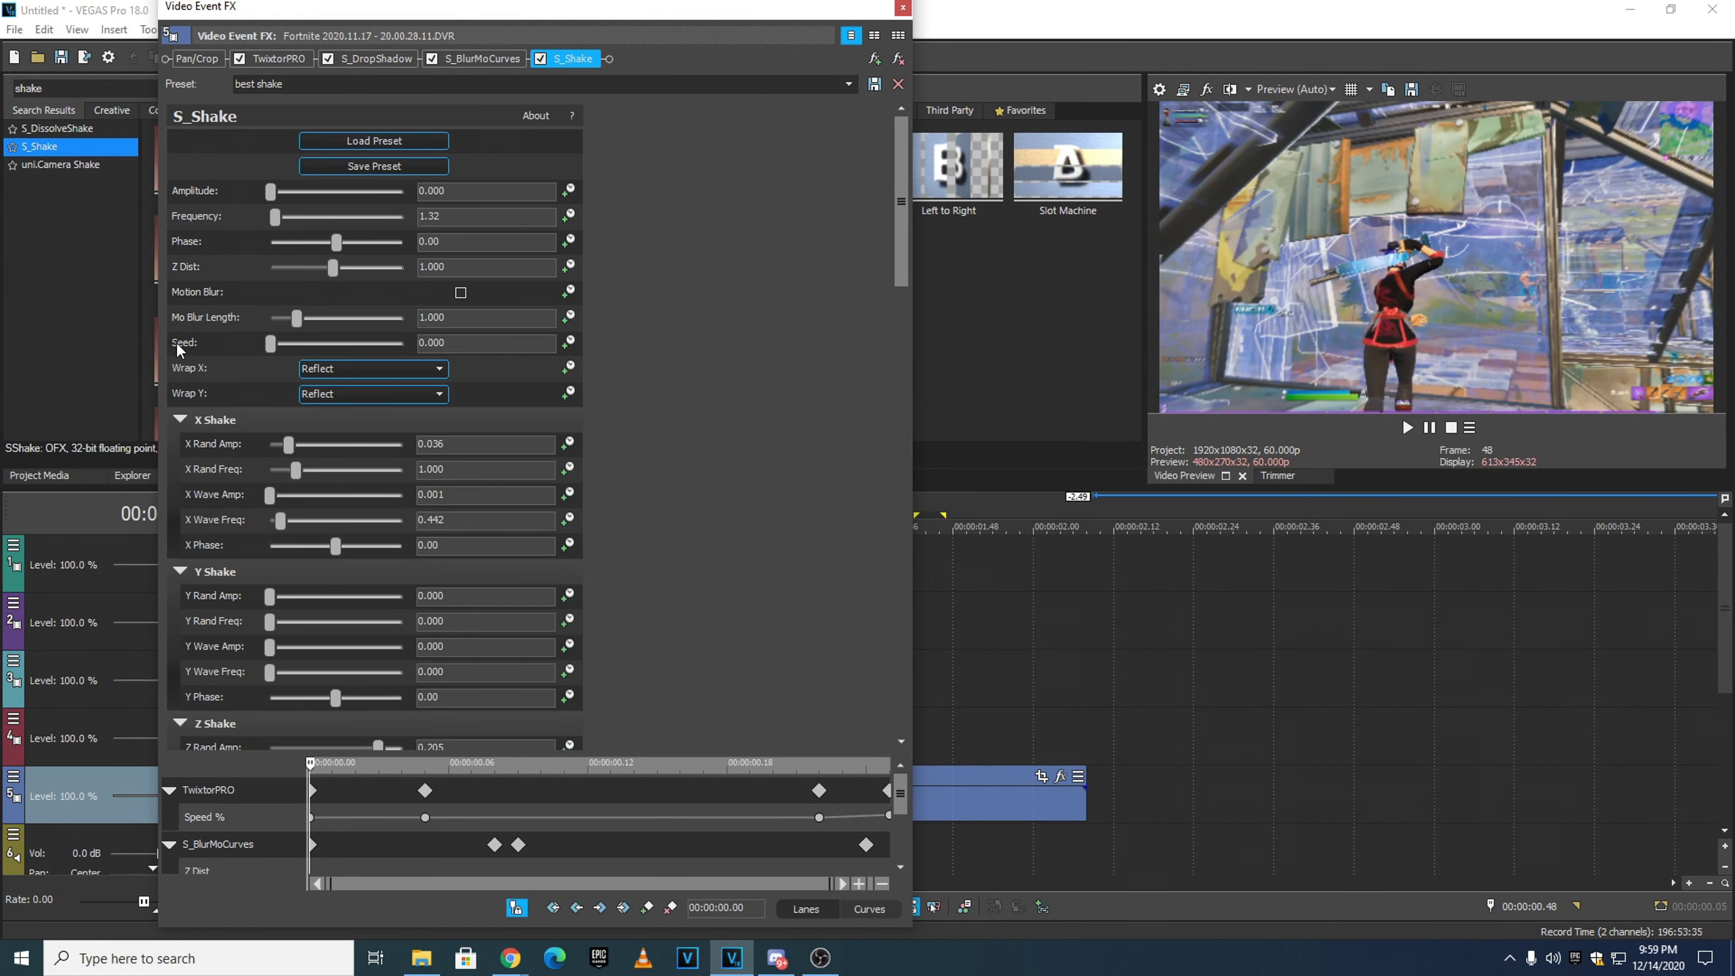
- Collapse the X Shake, Y Shake, Z Shake, Tilt Shake and crop groups of S_Shake
{"action": "left_click", "coordinate": [182, 420]}
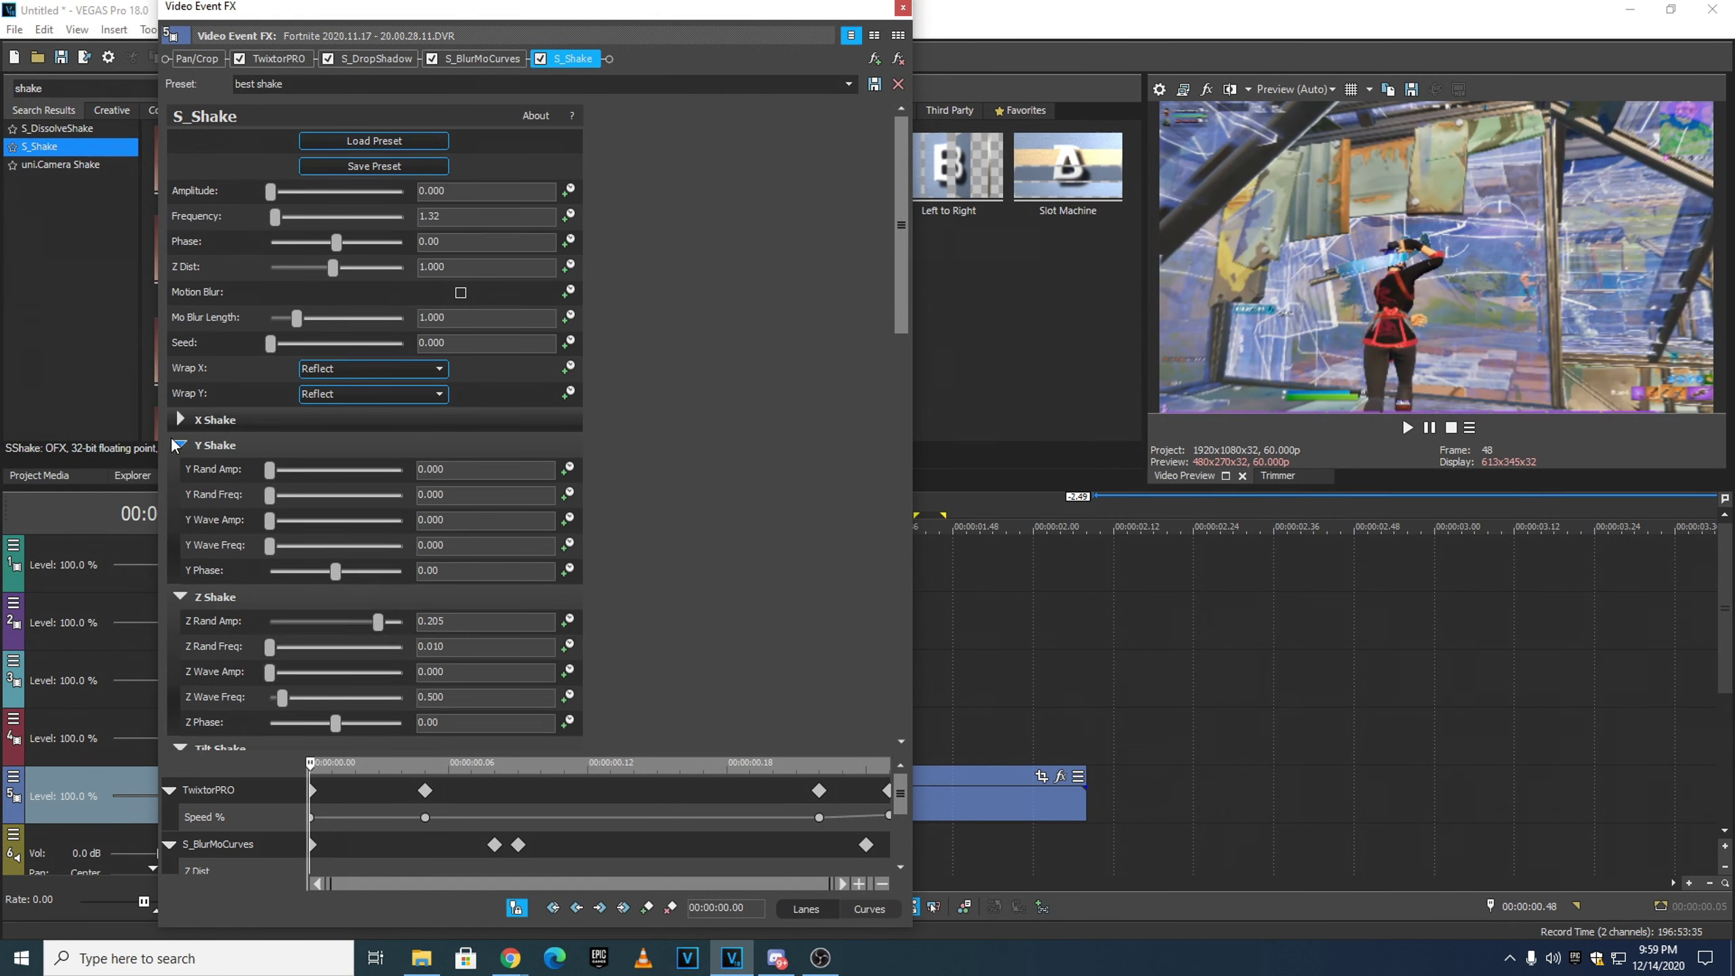
{"action": "left_click", "coordinate": [181, 445]}
{"action": "left_click", "coordinate": [181, 471]}
{"action": "left_click", "coordinate": [180, 496]}
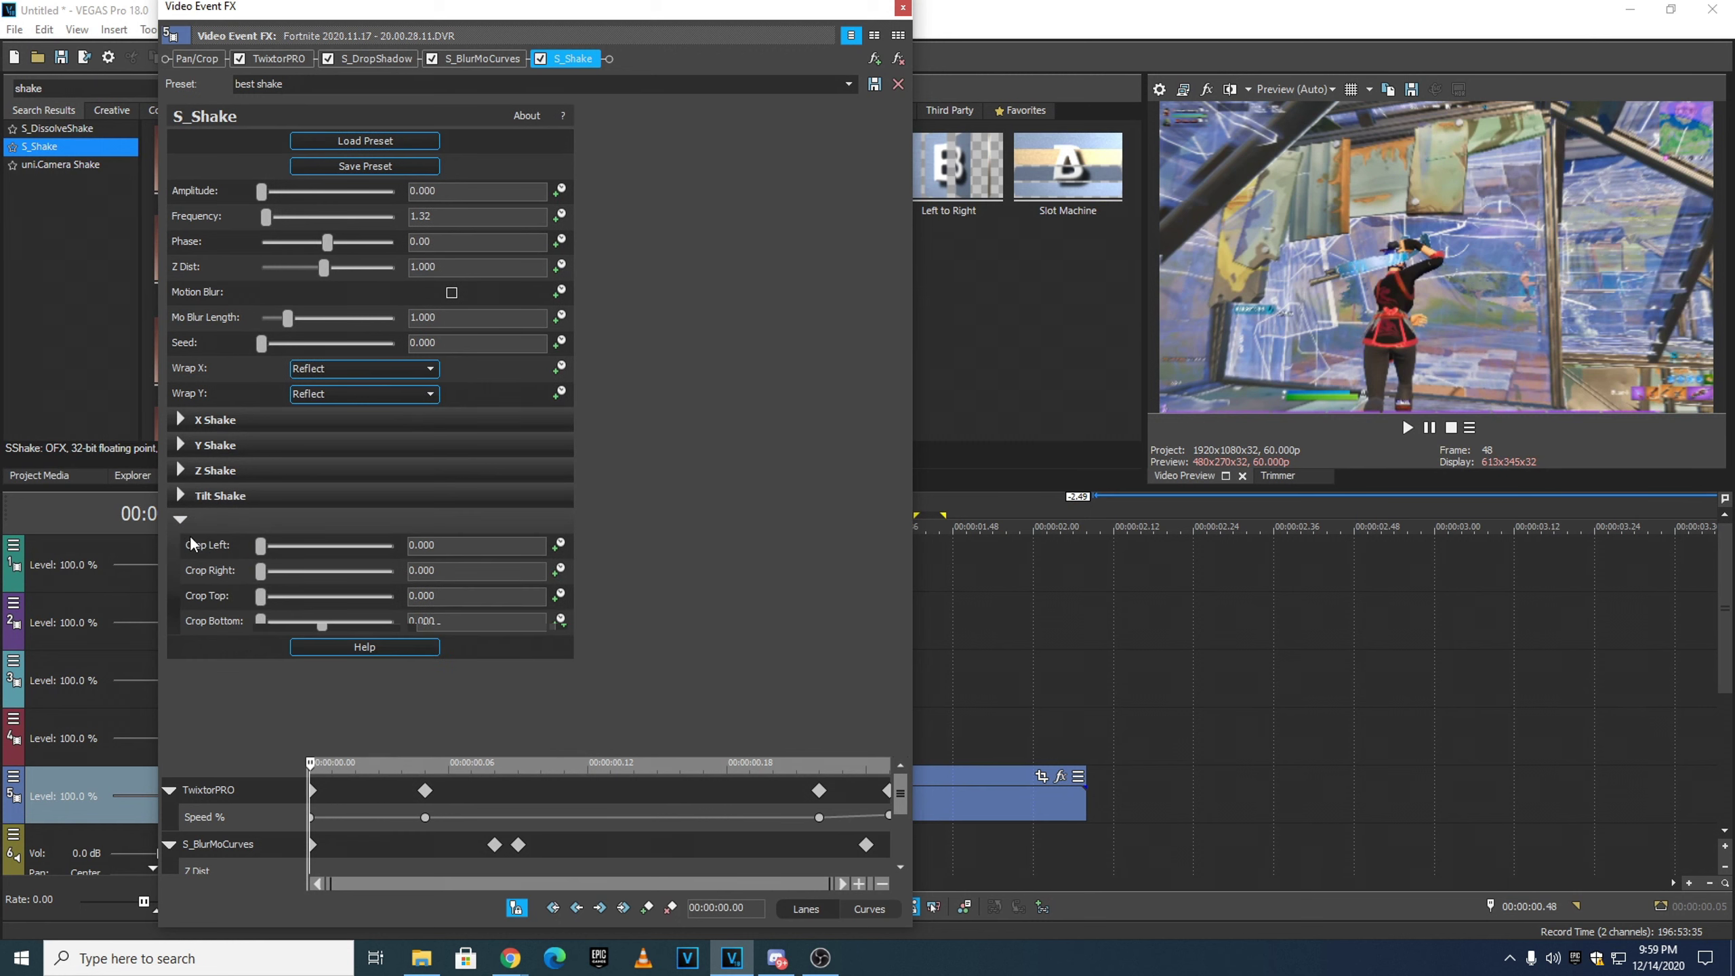
{"action": "left_click", "coordinate": [180, 521]}
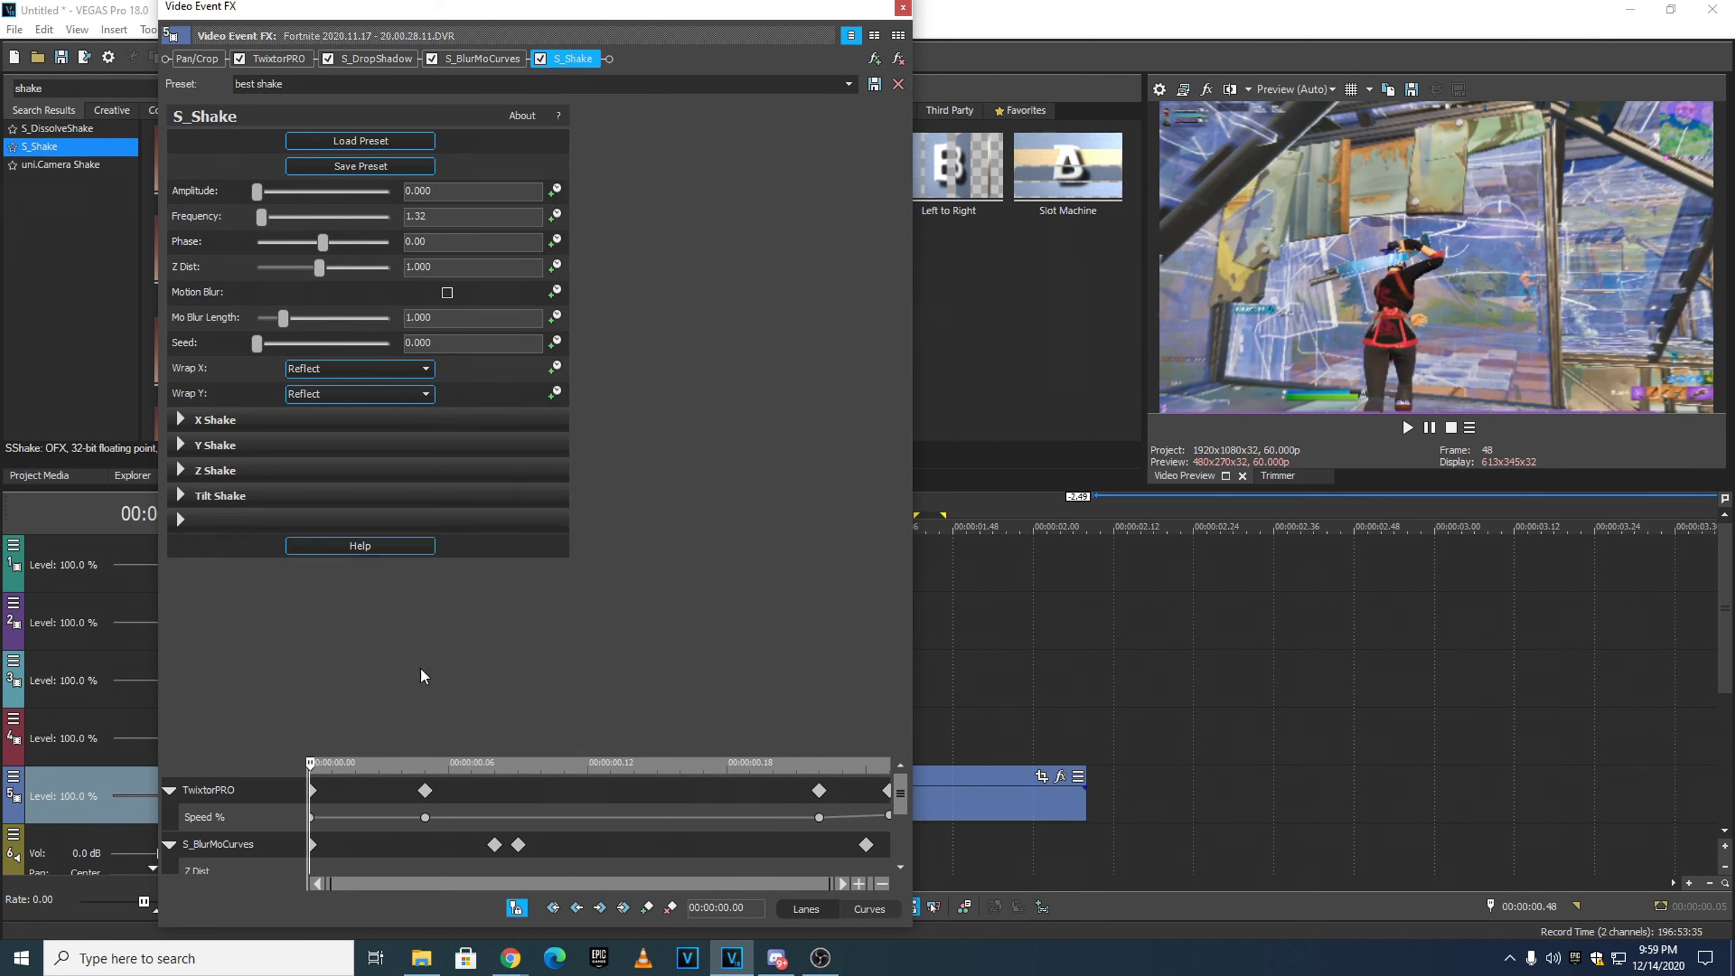
- Animate the S_Shake Amplitude from the clip's start with a keyframe of 0.476 at 00:00:00.15, and close the effect settings
{"action": "left_click", "coordinate": [556, 193]}
{"action": "scroll", "coordinate": [588, 833], "scroll_direction": "down", "scroll_amount": 3}
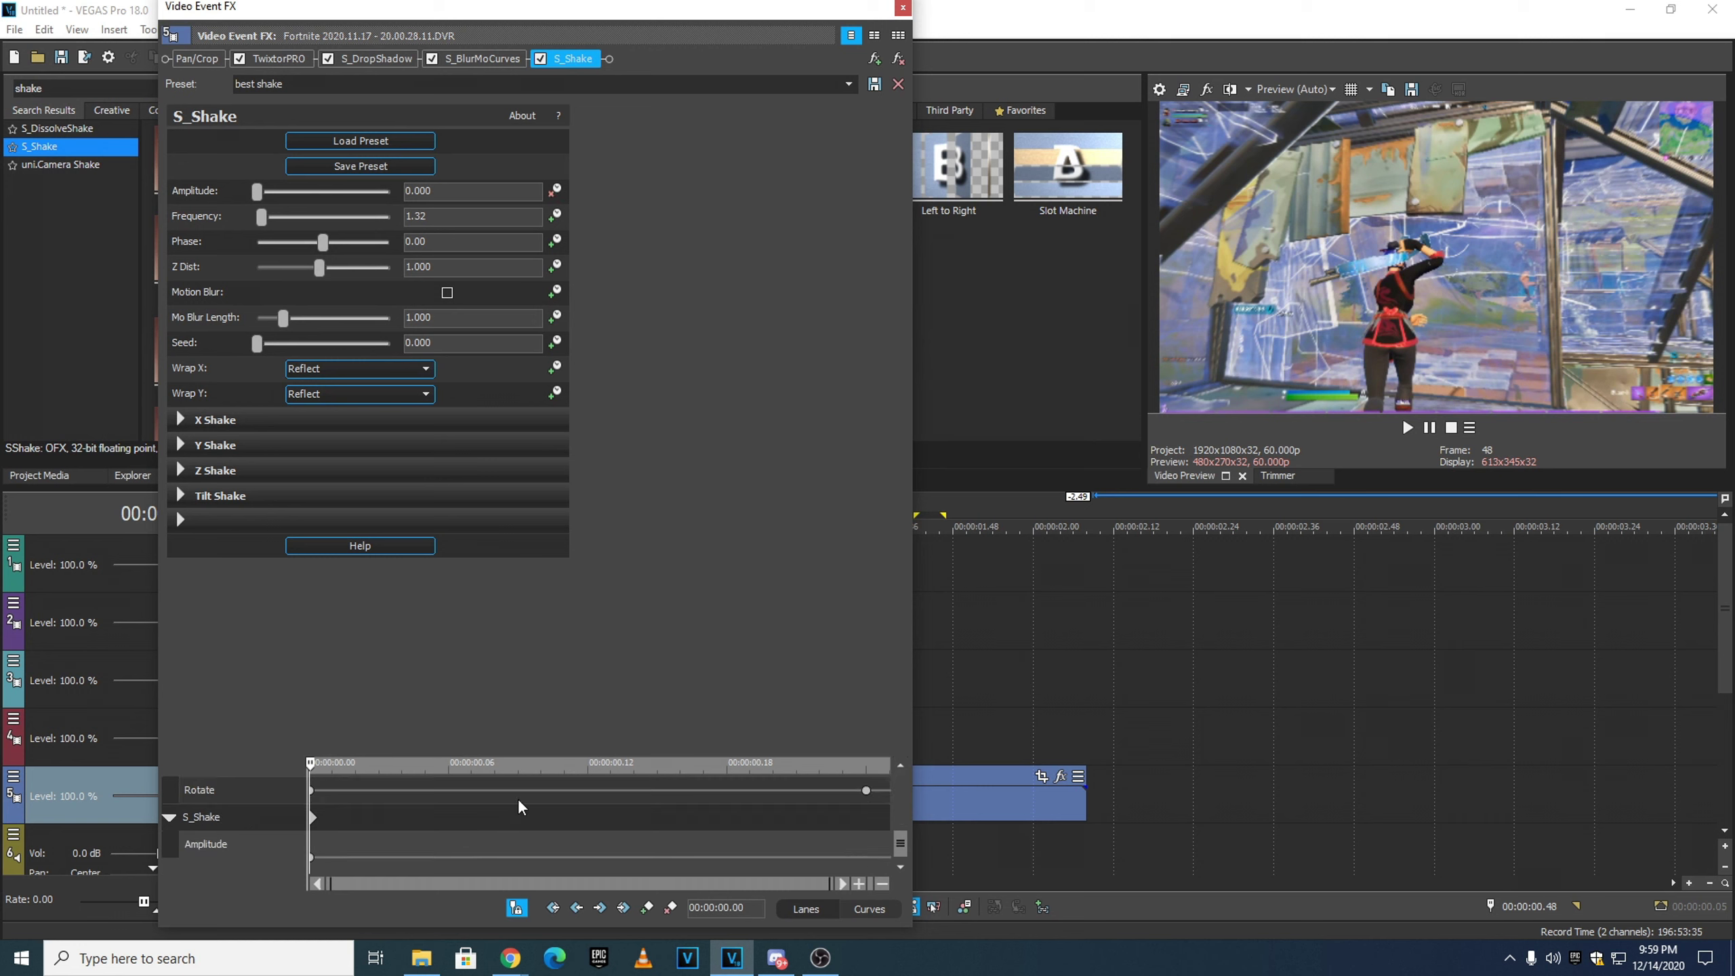
{"action": "left_click_drag", "start_coordinate": [314, 765], "coordinate": [659, 782]}
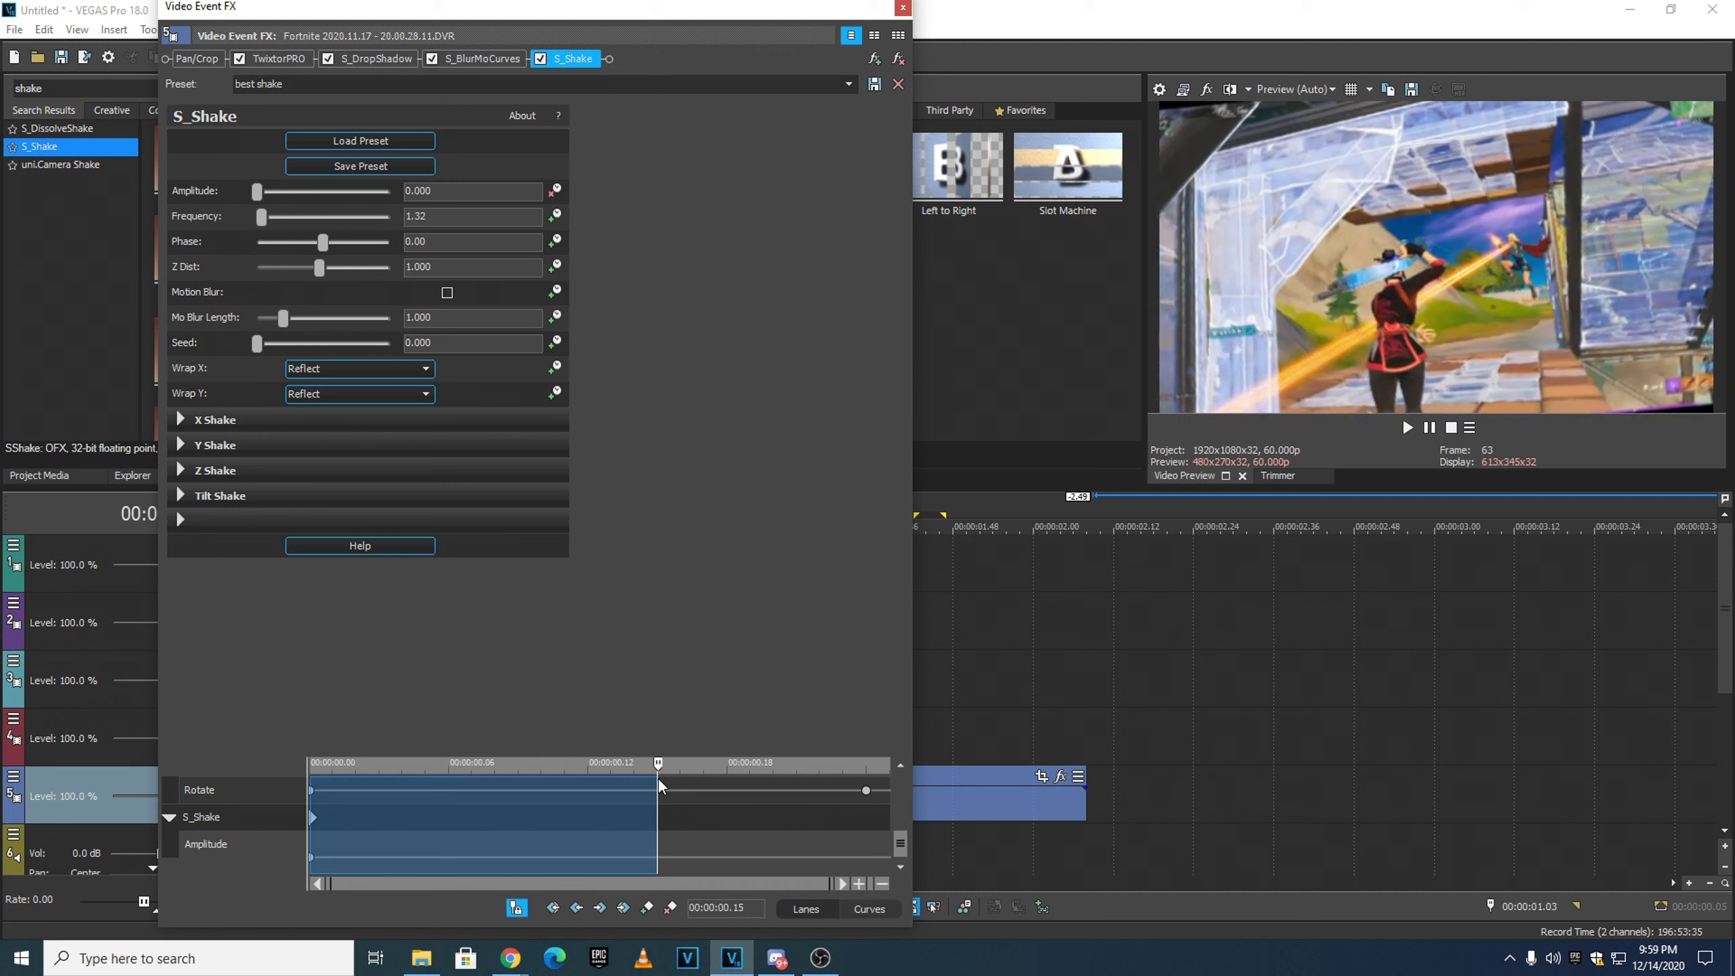
{"action": "left_click", "coordinate": [659, 778]}
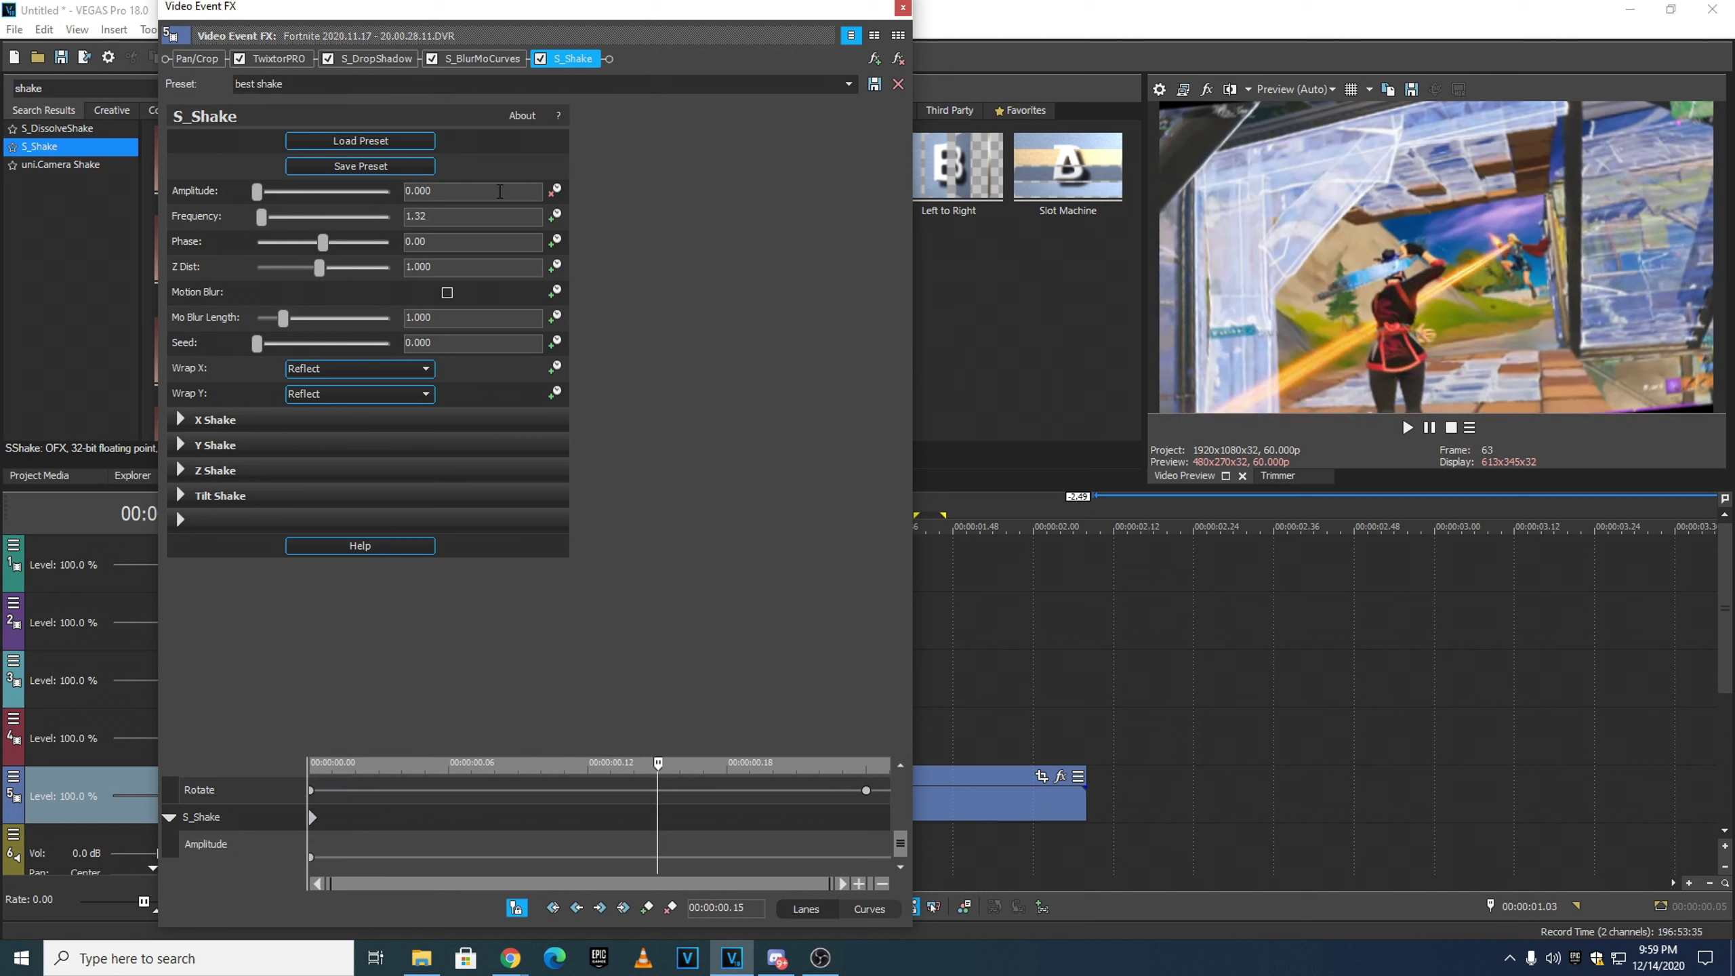
{"action": "left_click", "coordinate": [434, 189]}
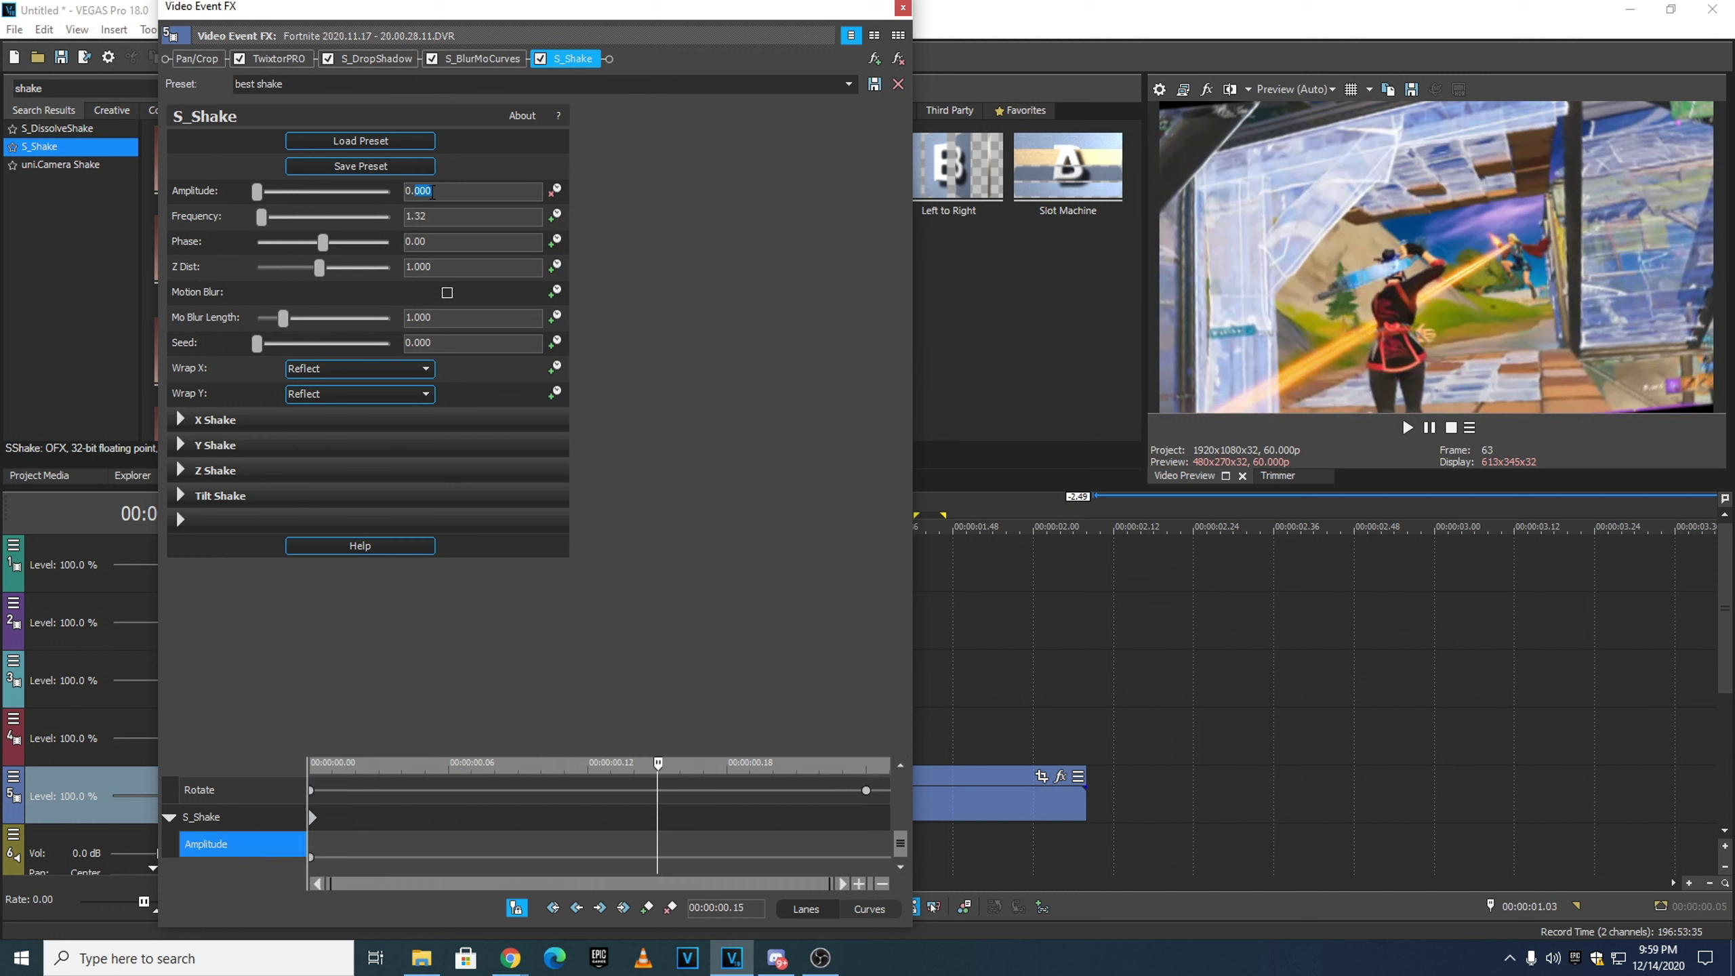
{"action": "type", "text": "476"}
{"action": "key", "text": "Return"}
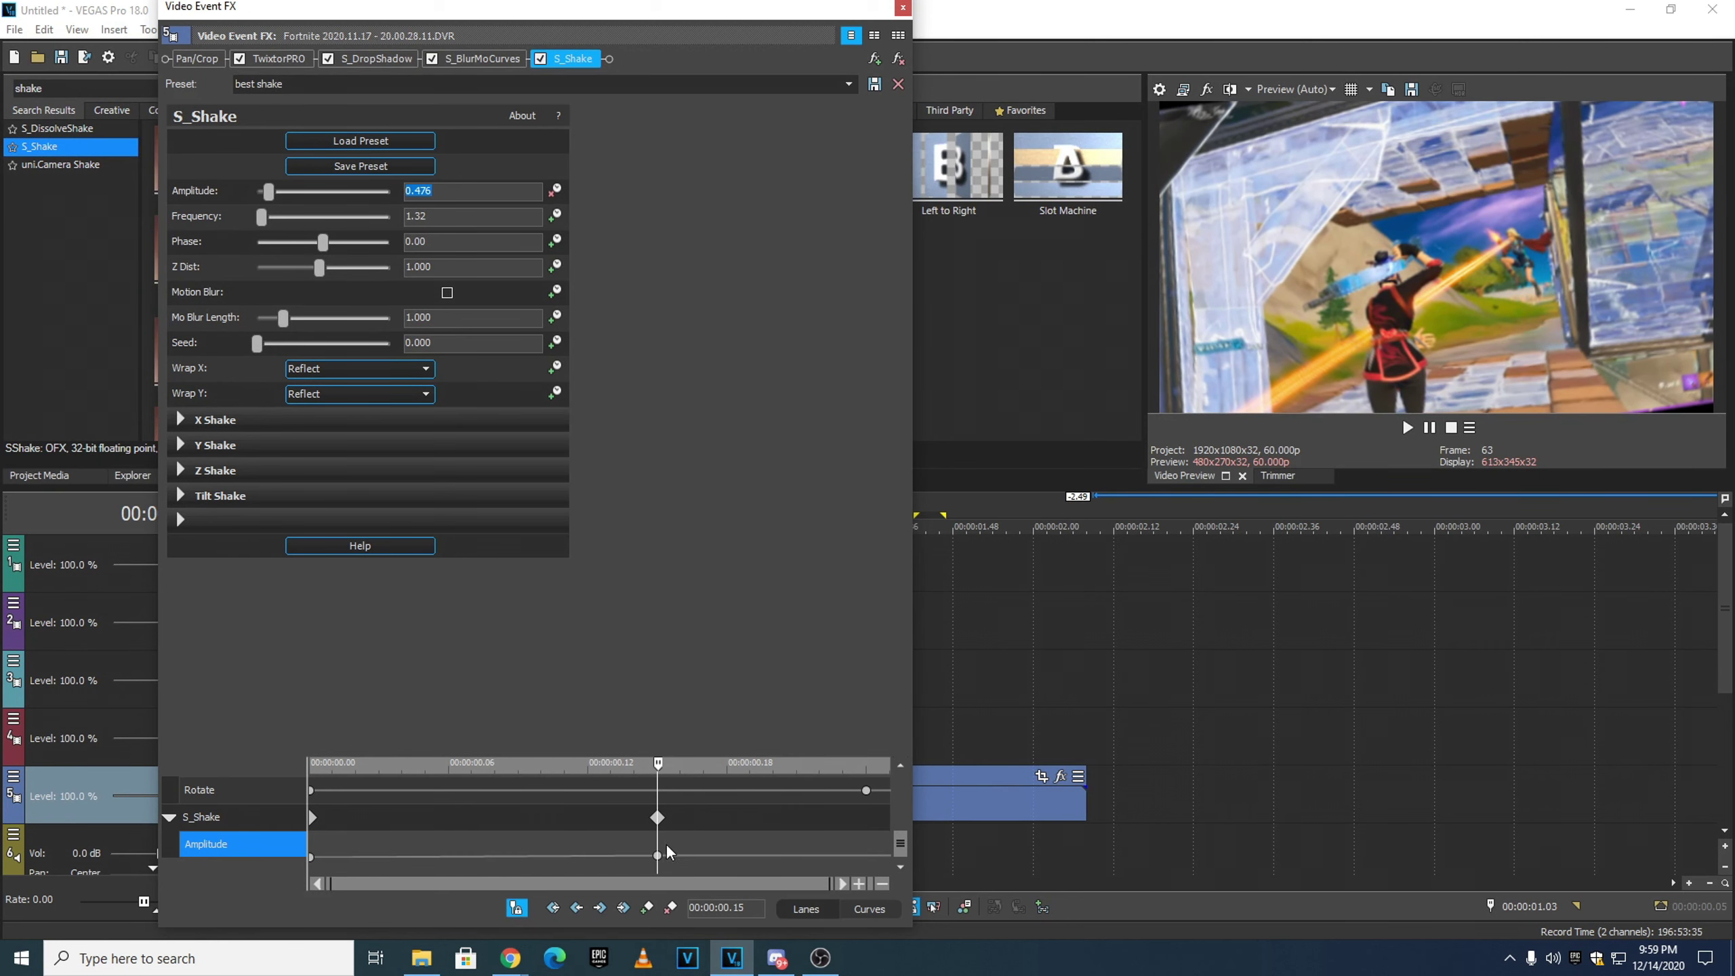
{"action": "left_click", "coordinate": [902, 7]}
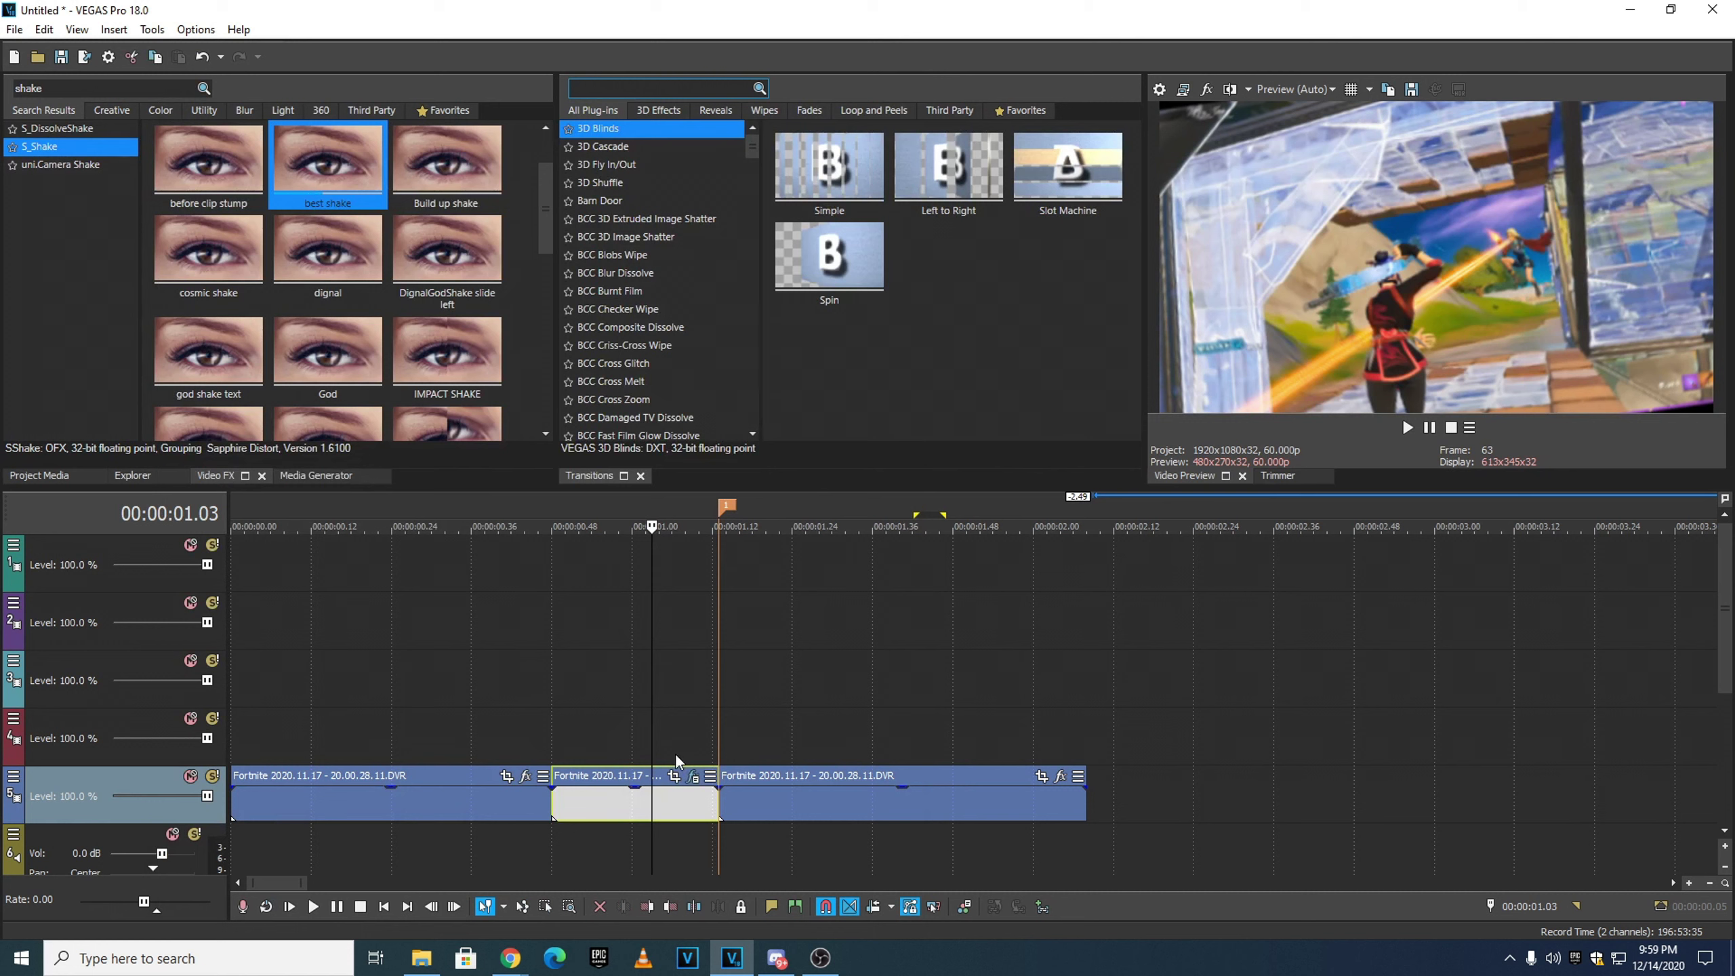
- Search the video effects for "color co", apply the Color Corrector (Secondary) preset "Desaturate Highs" to the middle clip and close its settings
{"action": "double_click", "coordinate": [66, 90]}
{"action": "type", "text": "color co"}
{"action": "left_click", "coordinate": [121, 164]}
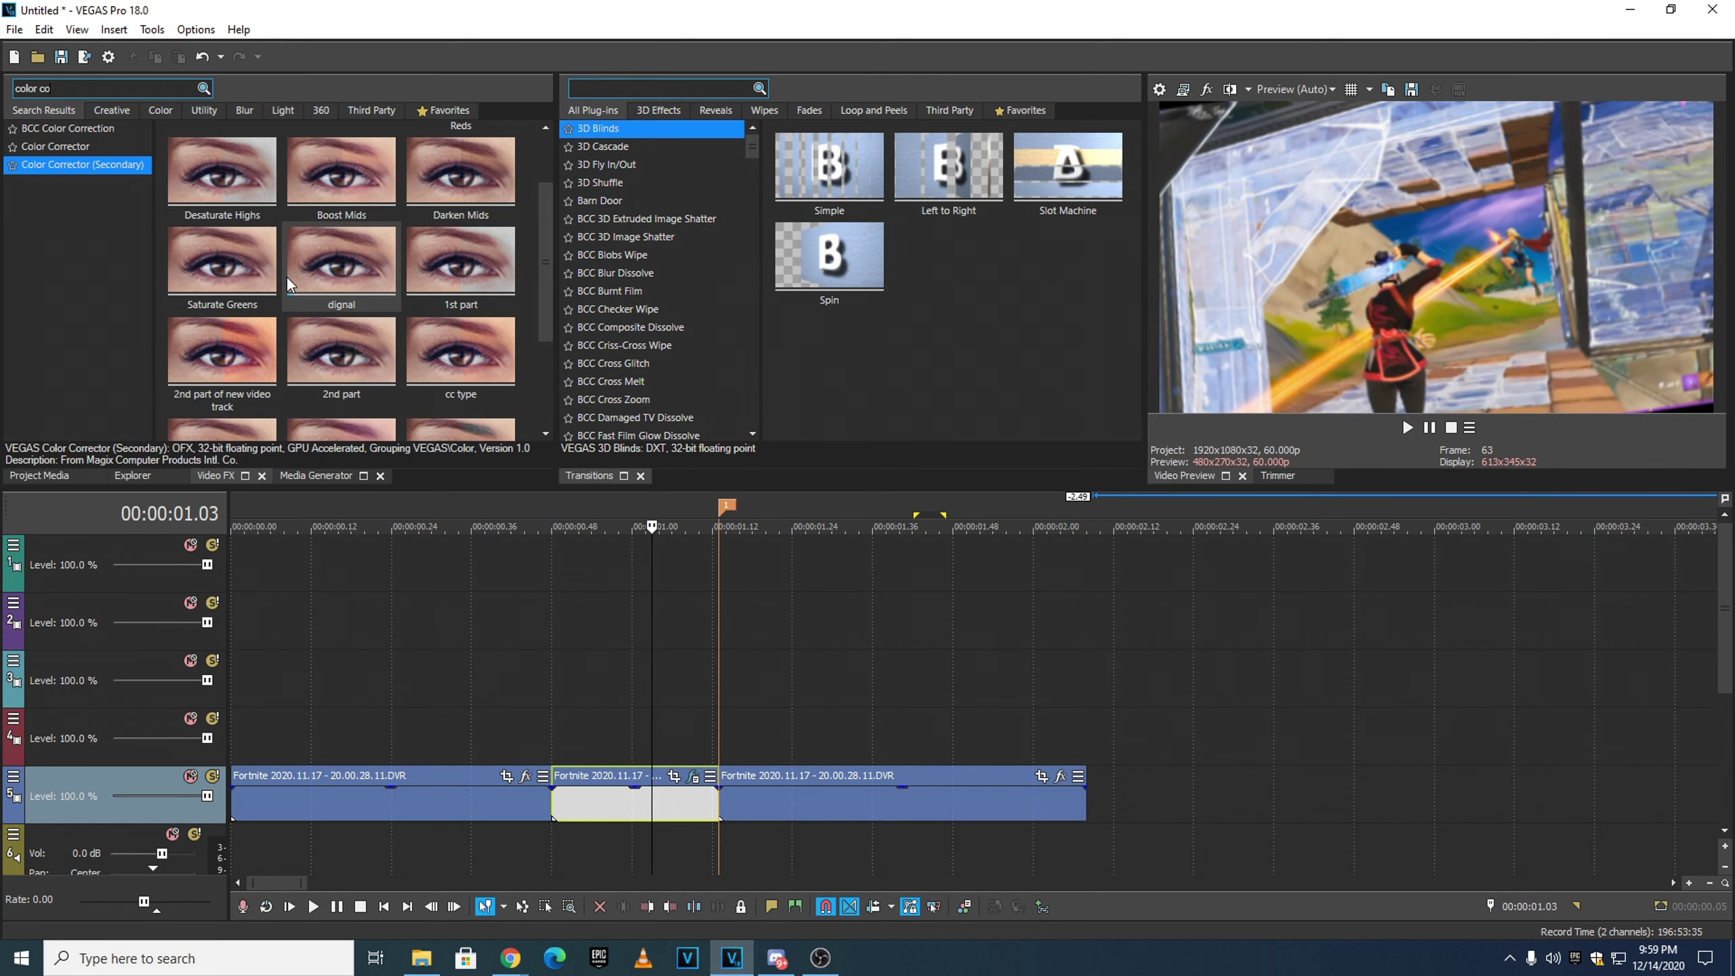
{"action": "scroll", "coordinate": [286, 280], "scroll_direction": "up", "scroll_amount": 2}
{"action": "scroll", "coordinate": [284, 287], "scroll_direction": "up", "scroll_amount": 1}
{"action": "left_click_drag", "start_coordinate": [248, 282], "coordinate": [608, 796]}
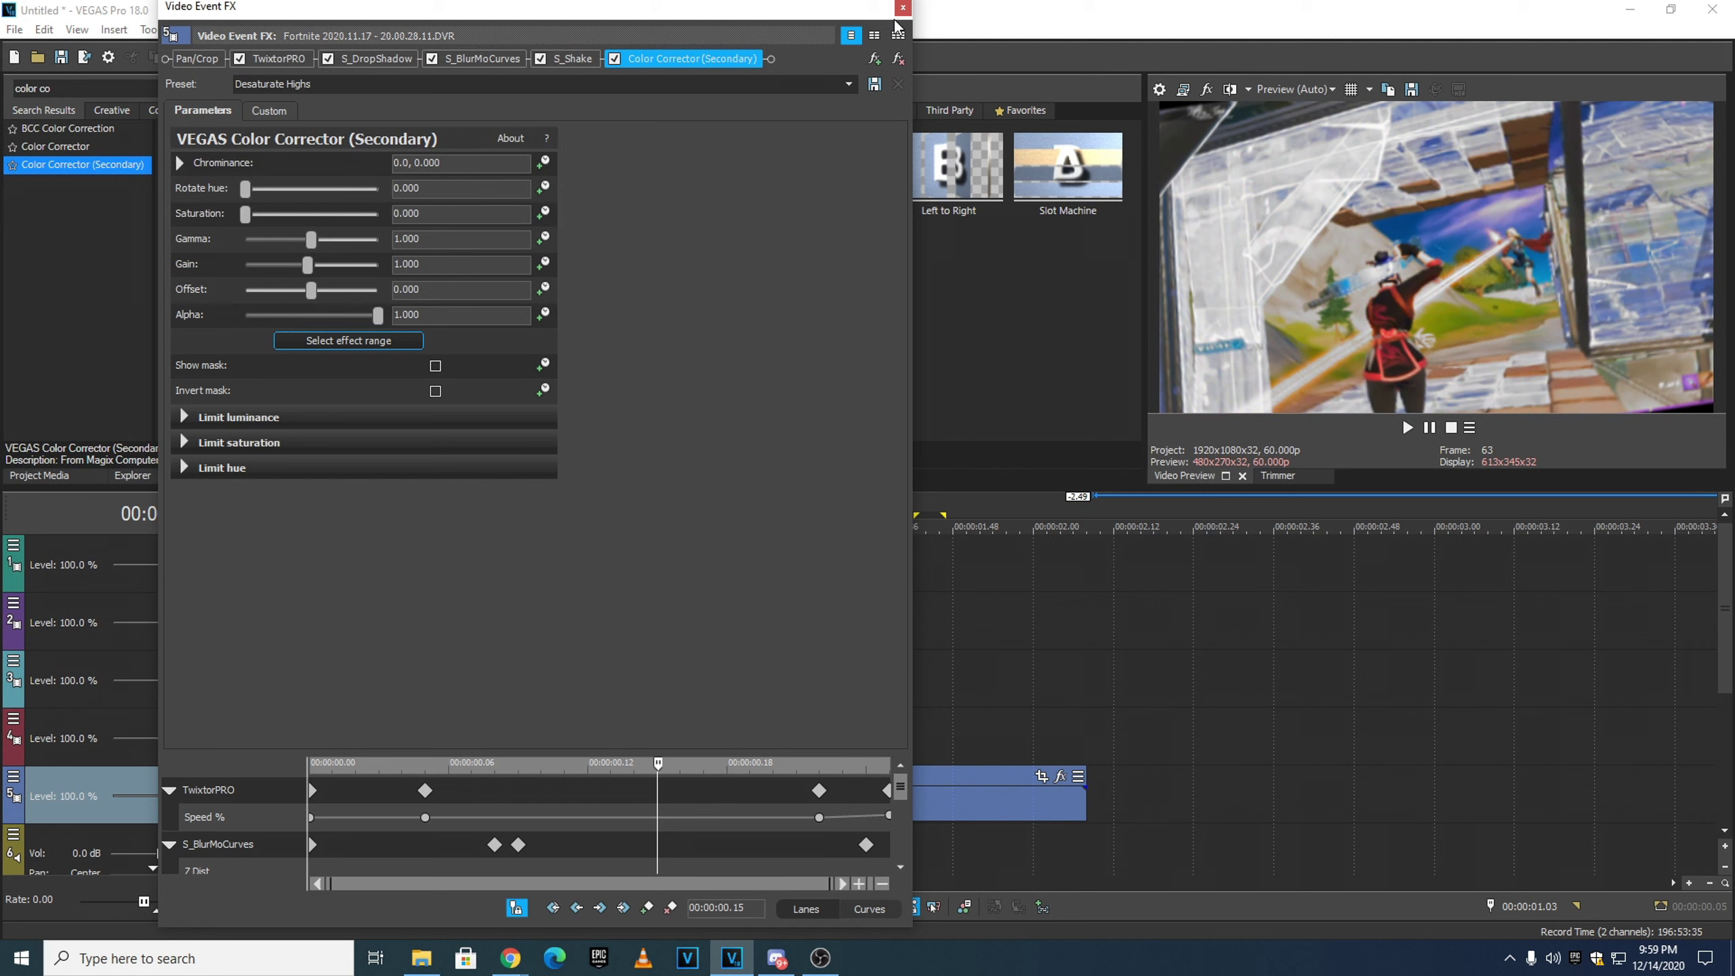
{"action": "left_click", "coordinate": [901, 7]}
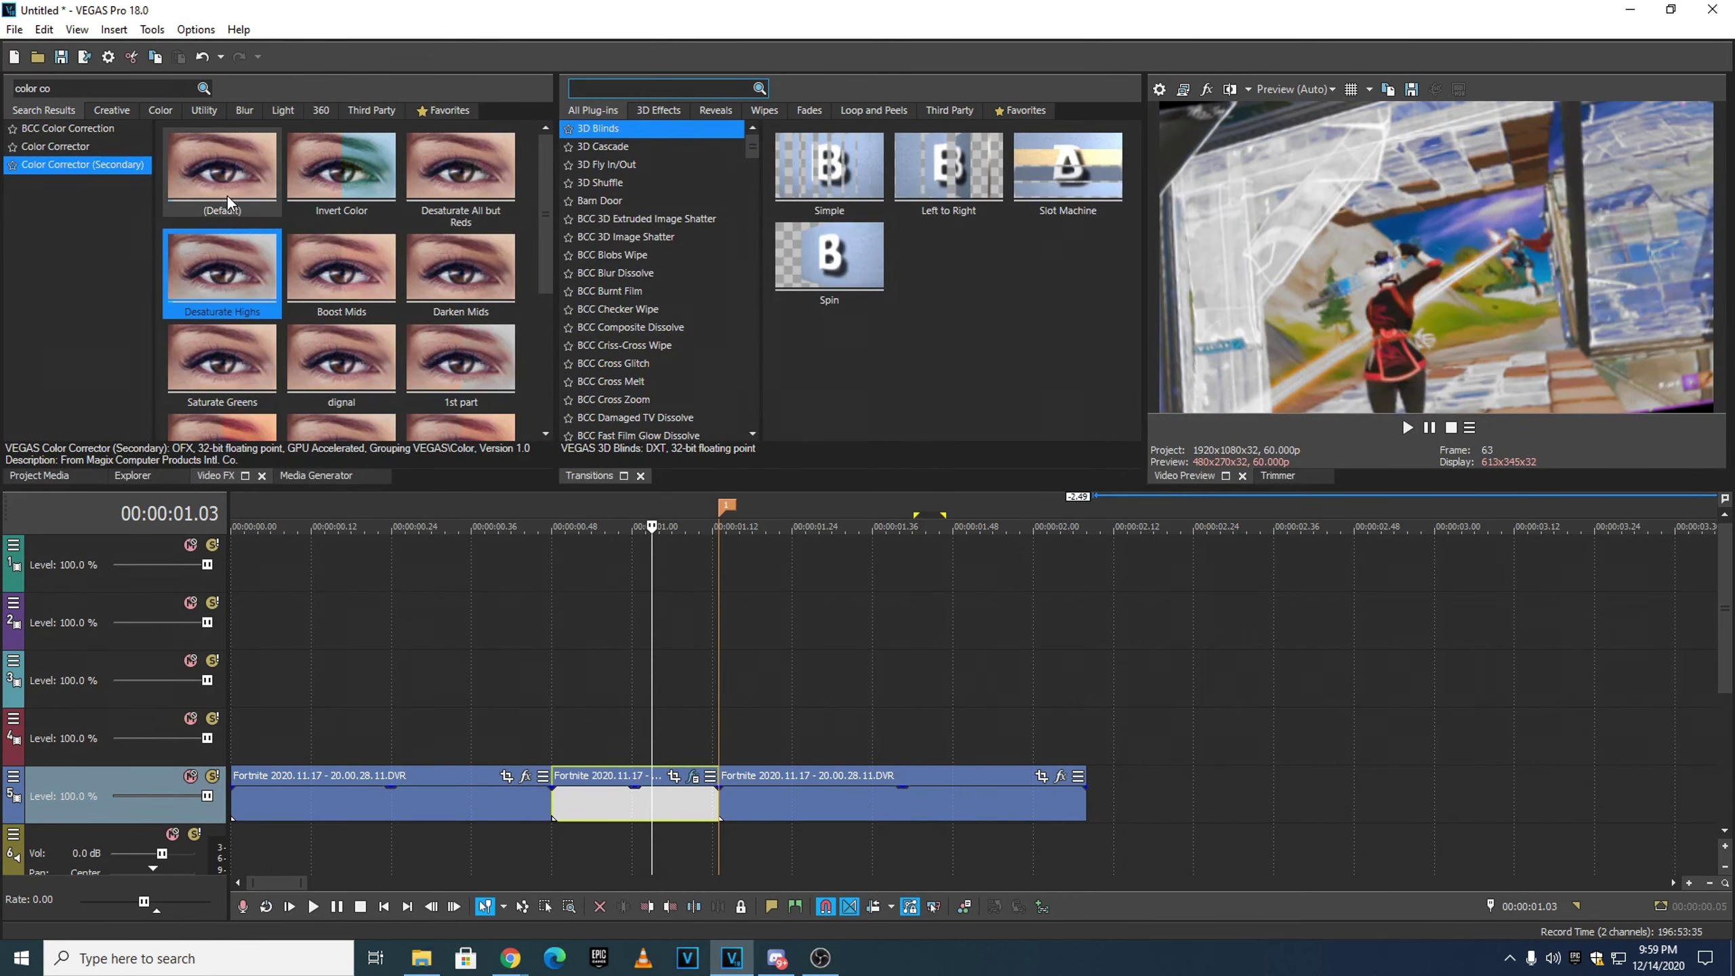
- Search the video effects for "distortrg" and apply the S_DistortRGB preset "RGB Impact" to the middle clip, checking its crop settings
{"action": "left_click_drag", "start_coordinate": [65, 89], "coordinate": [14, 89]}
{"action": "type", "text": "d"}
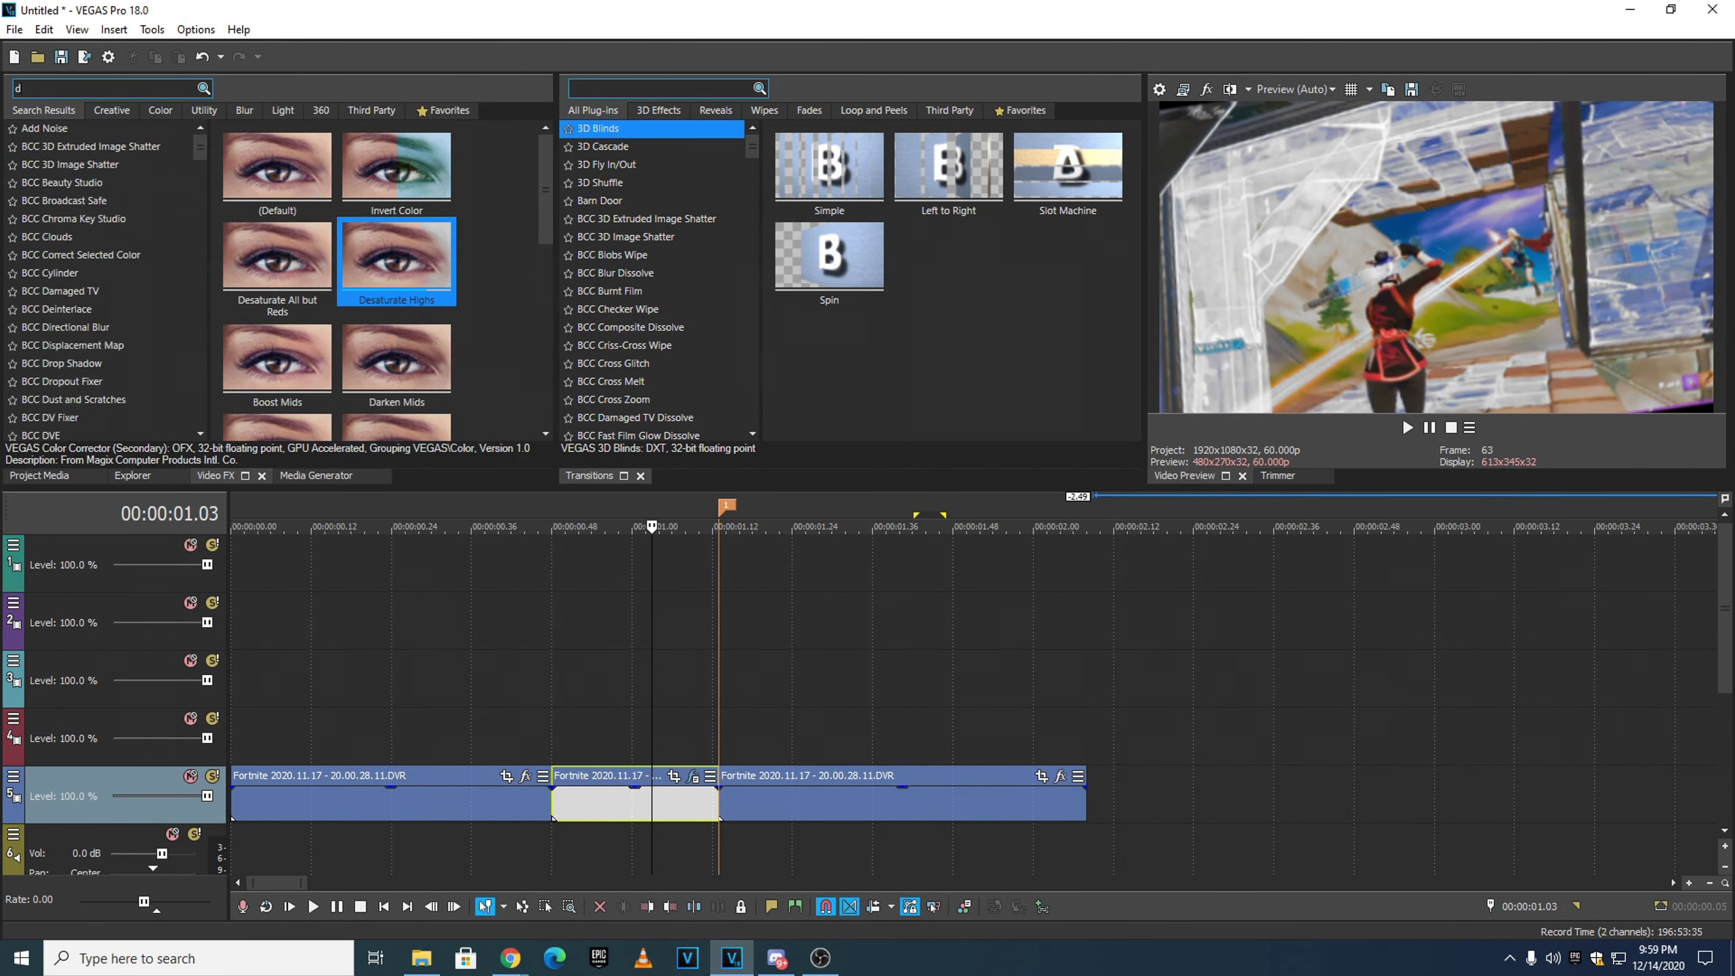
{"action": "type", "text": "istortrg"}
{"action": "left_click_drag", "start_coordinate": [68, 129], "coordinate": [571, 796]}
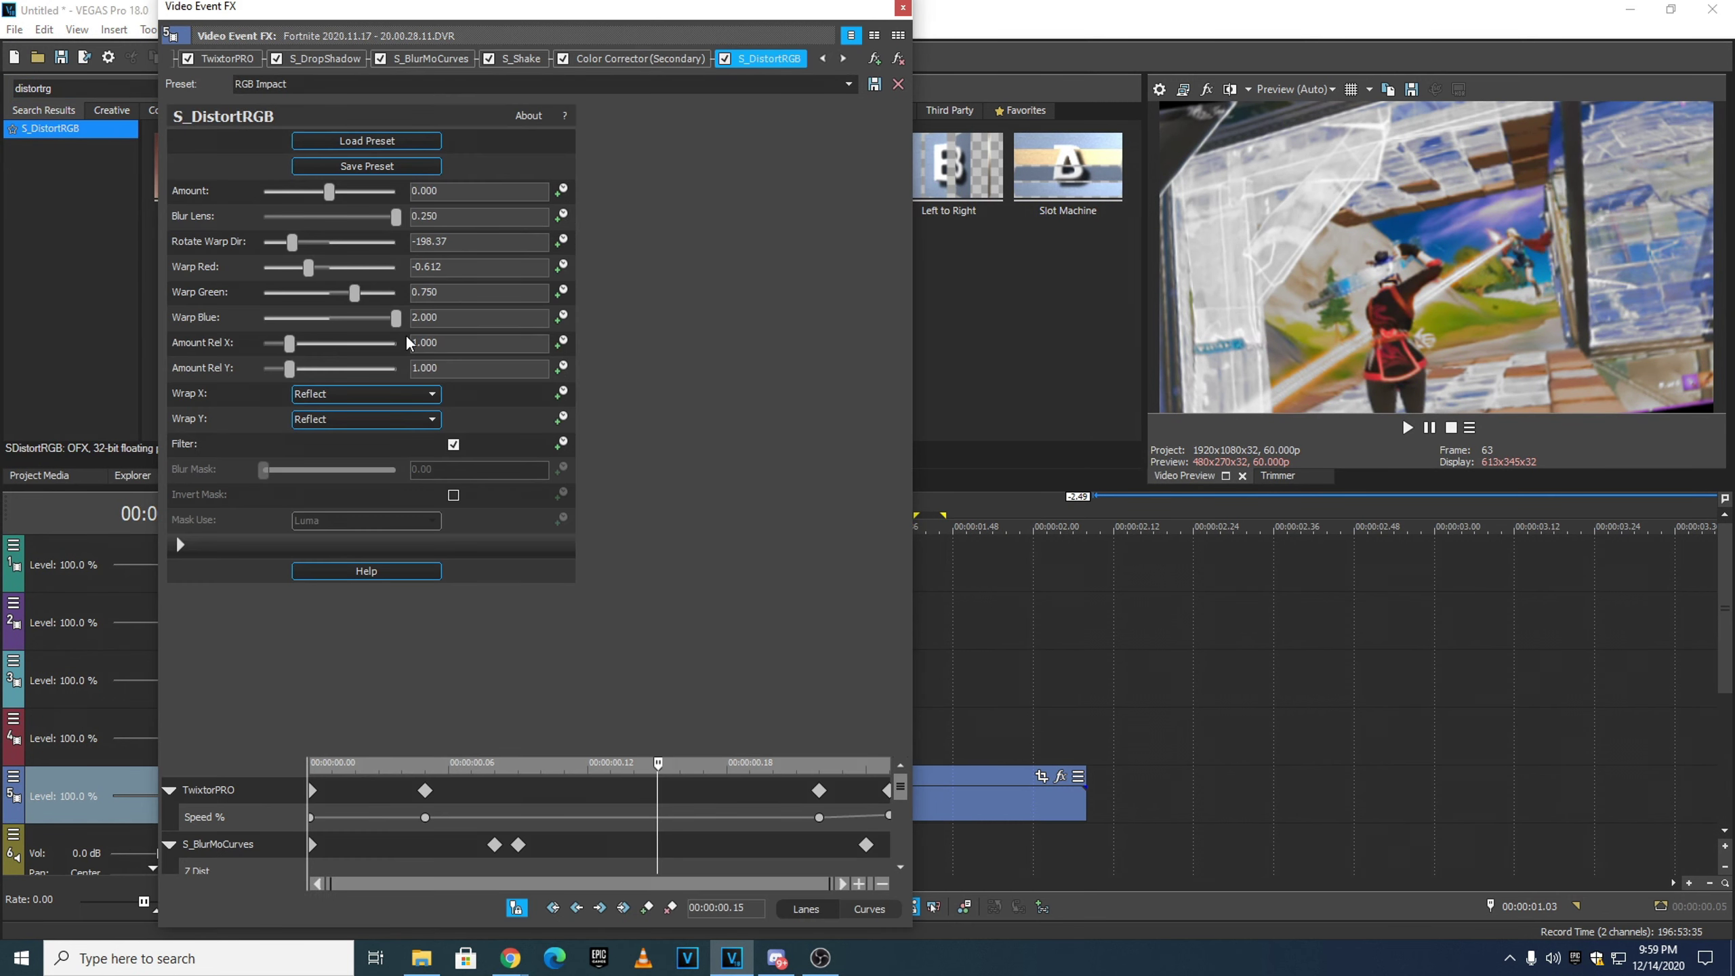
{"action": "left_click", "coordinate": [180, 545]}
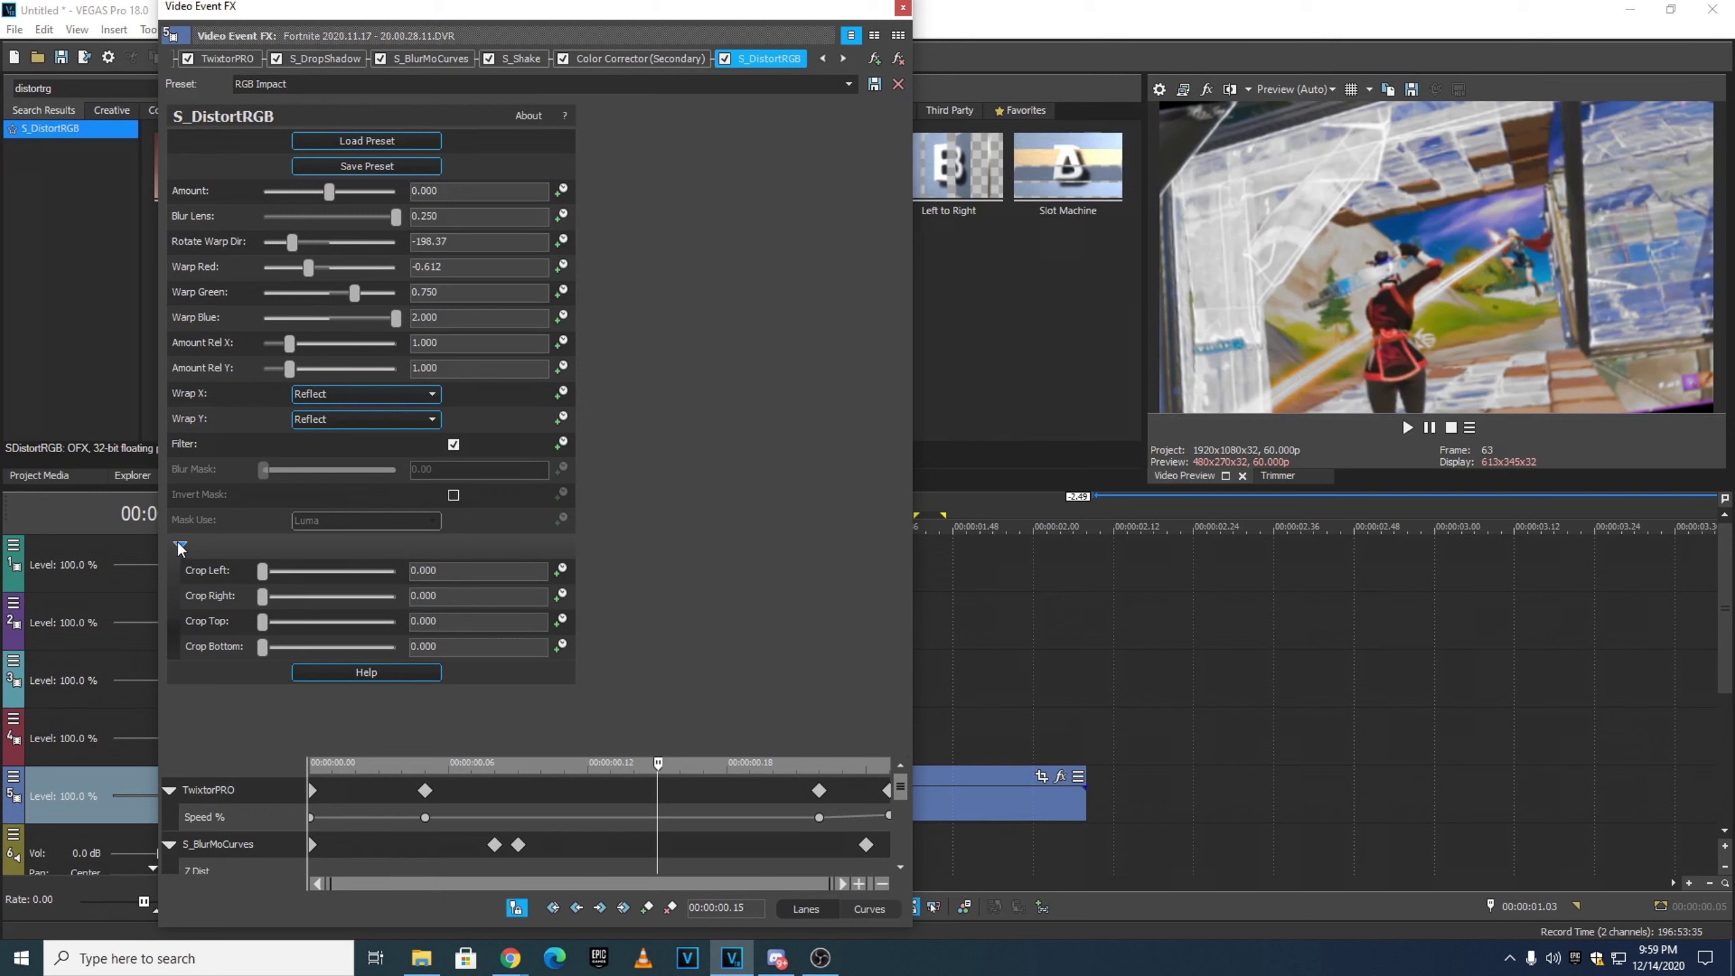
{"action": "left_click", "coordinate": [179, 545]}
{"action": "mouse_move", "coordinate": [634, 14]}
{"action": "left_mouse_down"}
{"action": "mouse_move", "coordinate": [313, 10]}
{"action": "mouse_move", "coordinate": [601, 6]}
{"action": "left_mouse_up"}
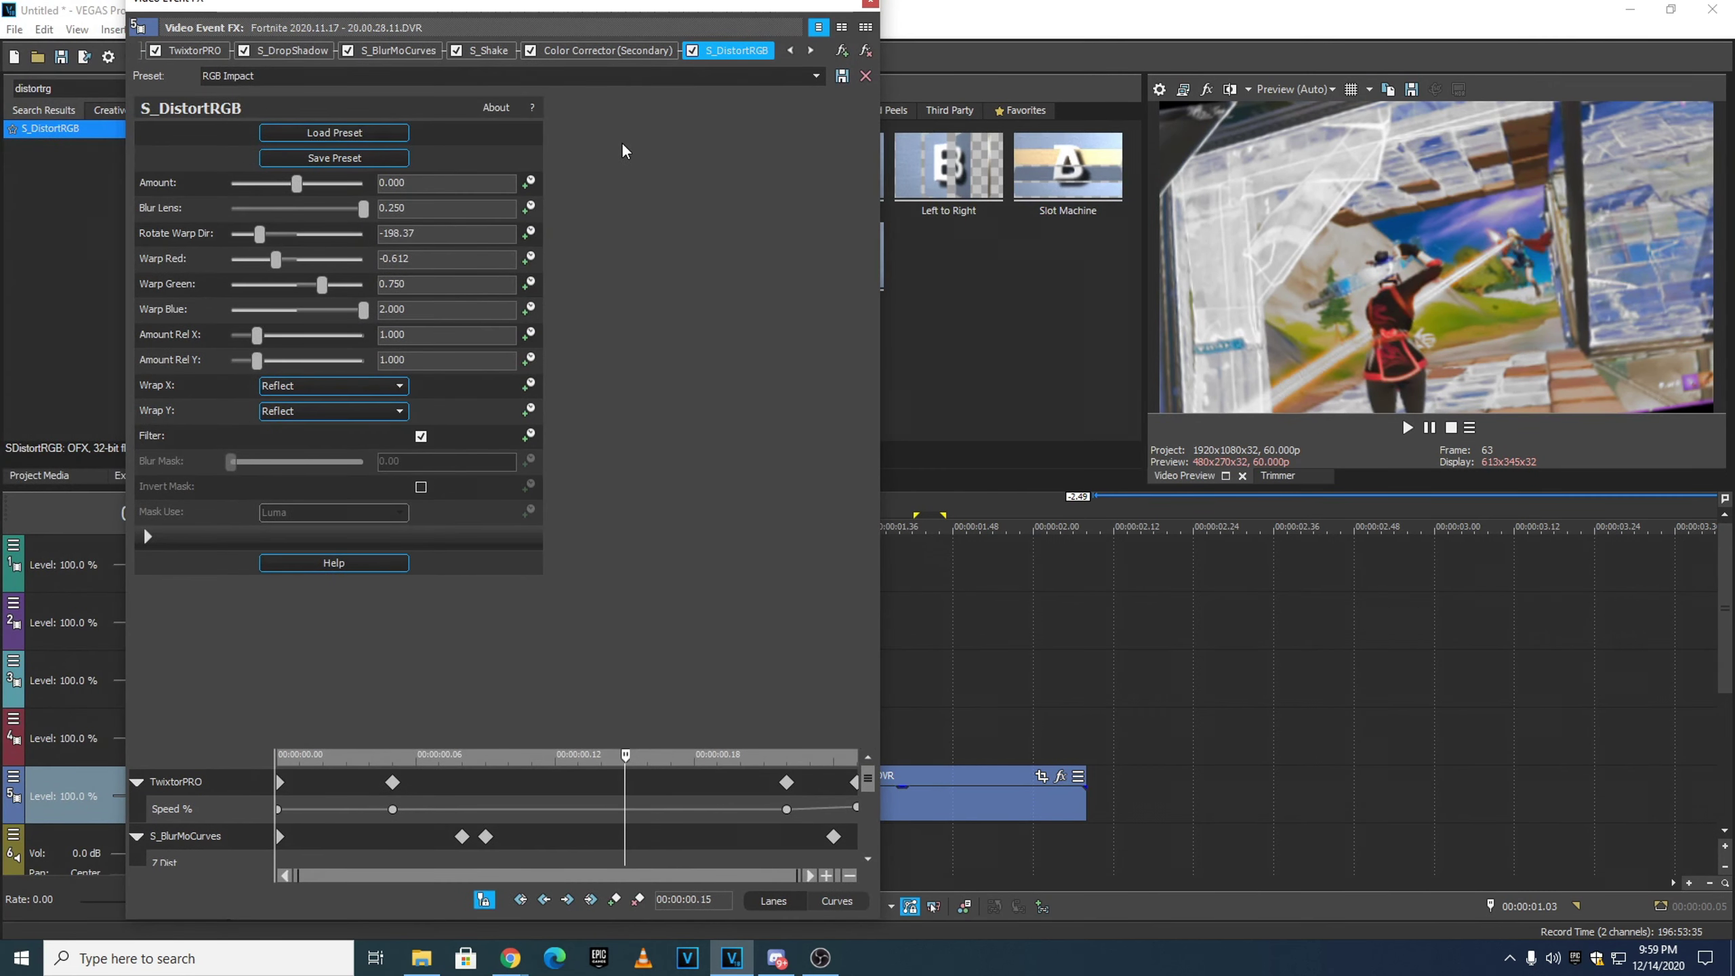
- Animate the S_DistortRGB Amount from the clip's start with a keyframe of 0.068 at 00:00:00.23, and close the effect settings
{"action": "left_click", "coordinate": [528, 183]}
{"action": "left_click_drag", "start_coordinate": [870, 784], "coordinate": [876, 880]}
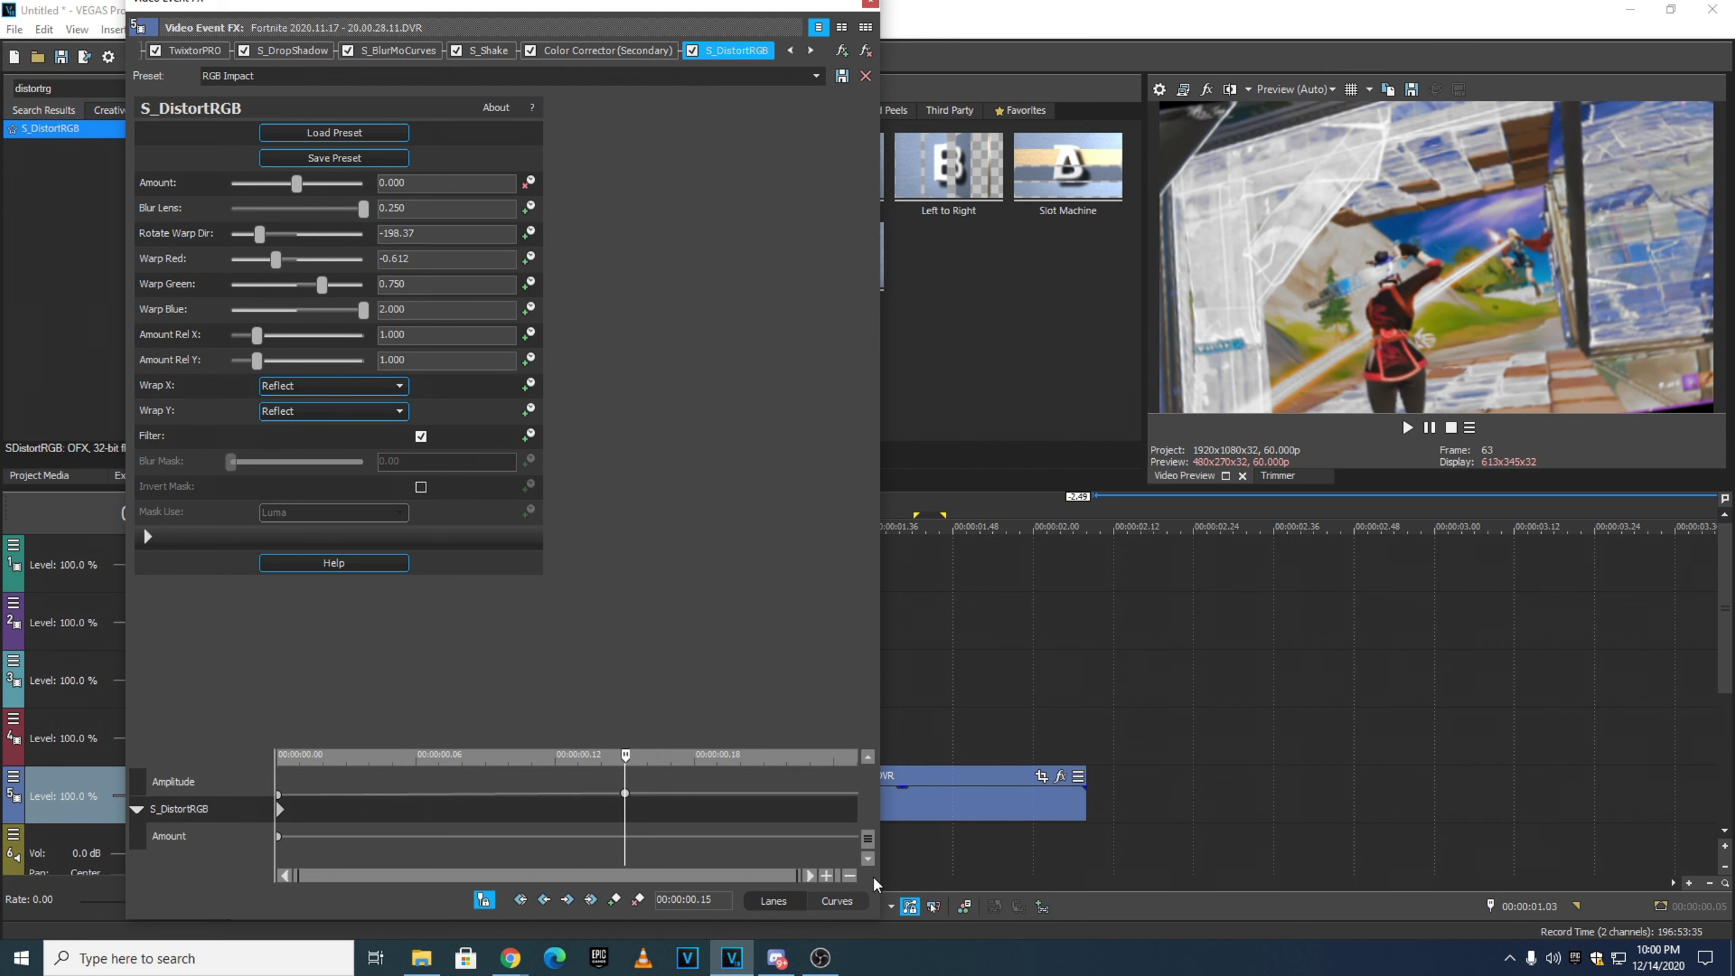
{"action": "left_click_drag", "start_coordinate": [627, 764], "coordinate": [805, 781]}
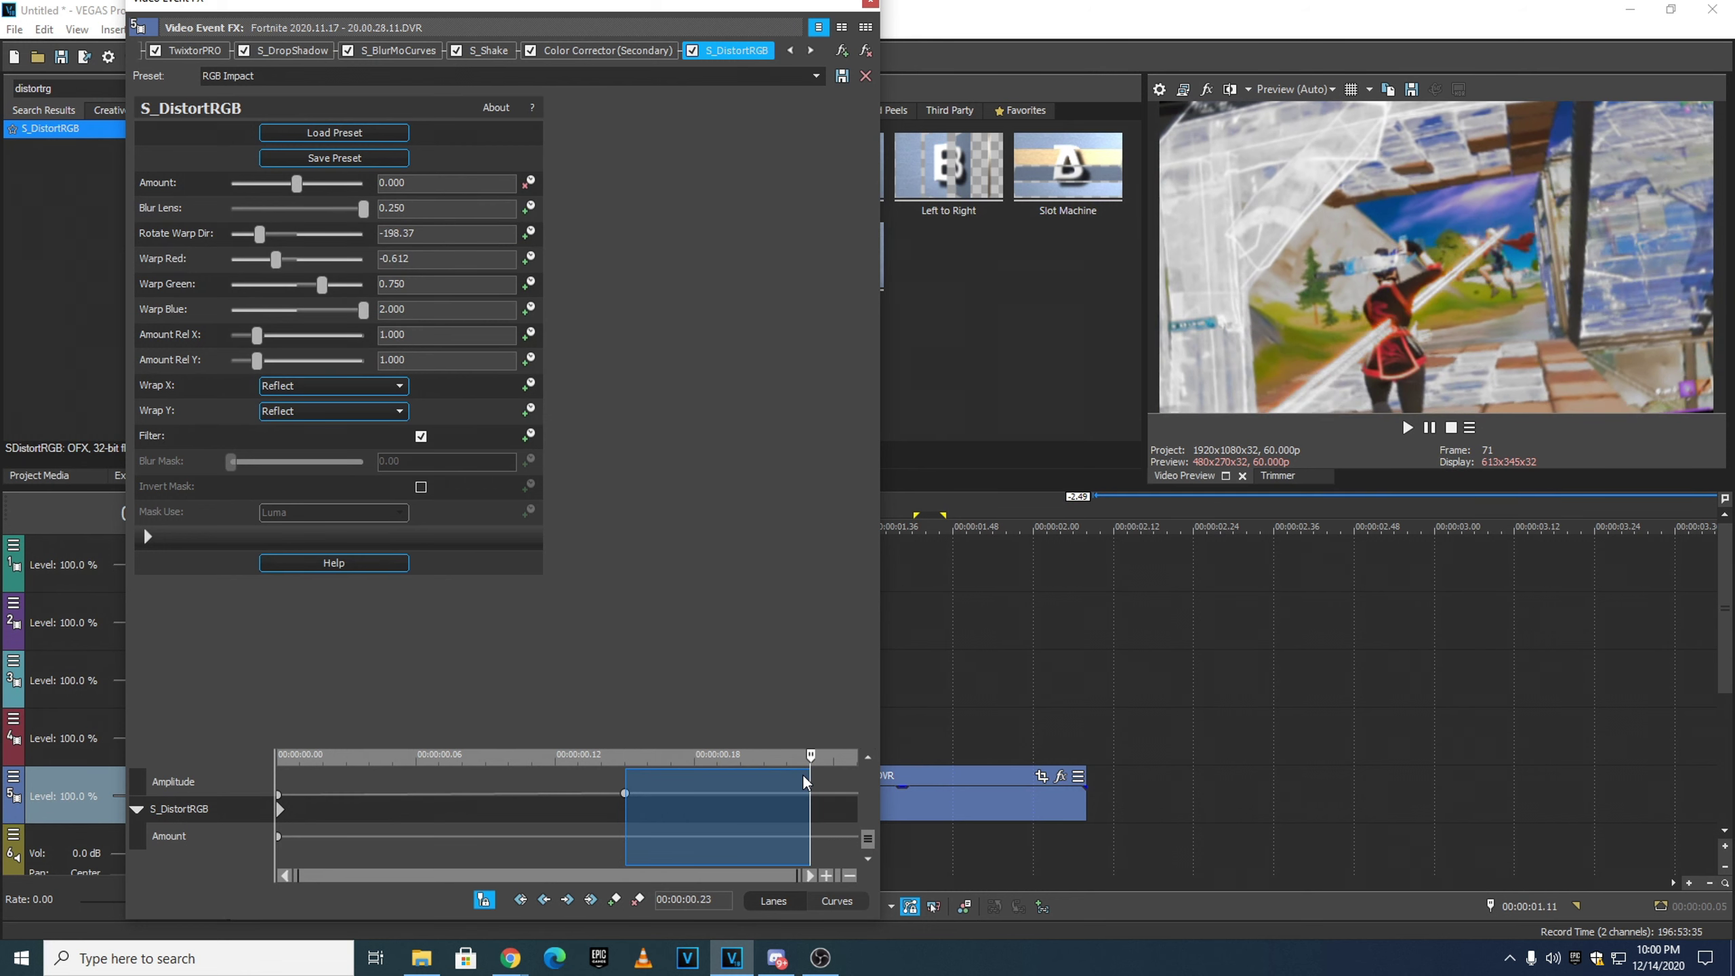
{"action": "left_click", "coordinate": [805, 781]}
{"action": "left_click", "coordinate": [412, 183]}
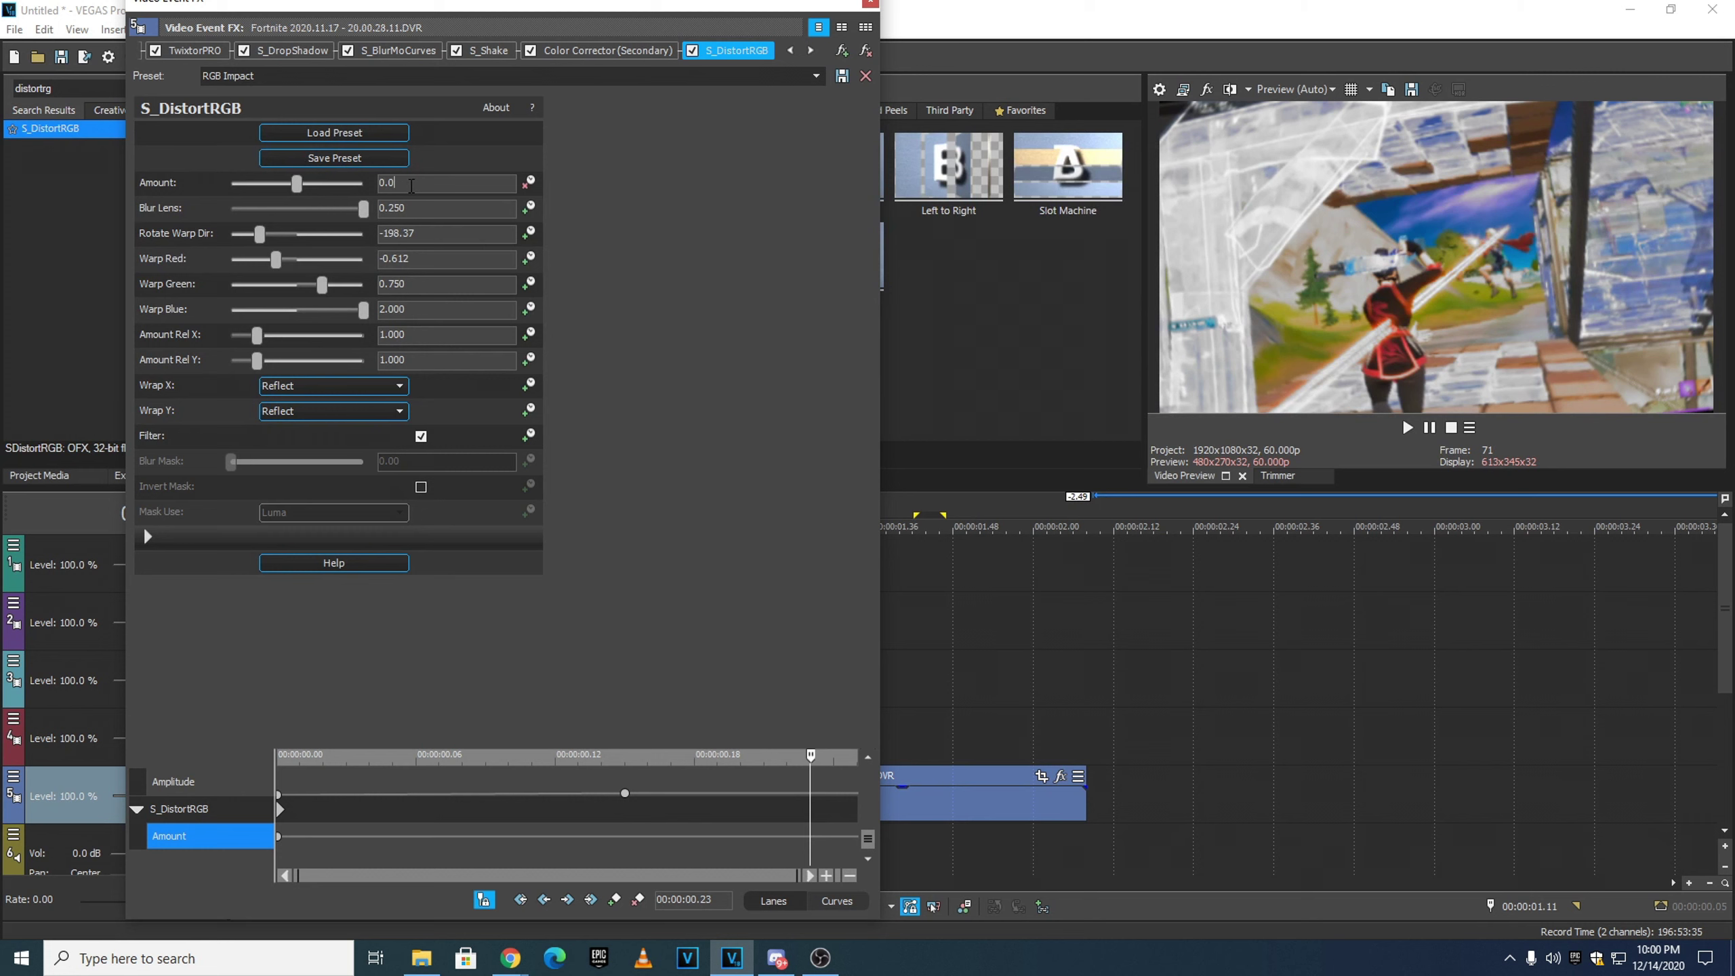
{"action": "type", "text": "0.068"}
{"action": "key", "text": "Return"}
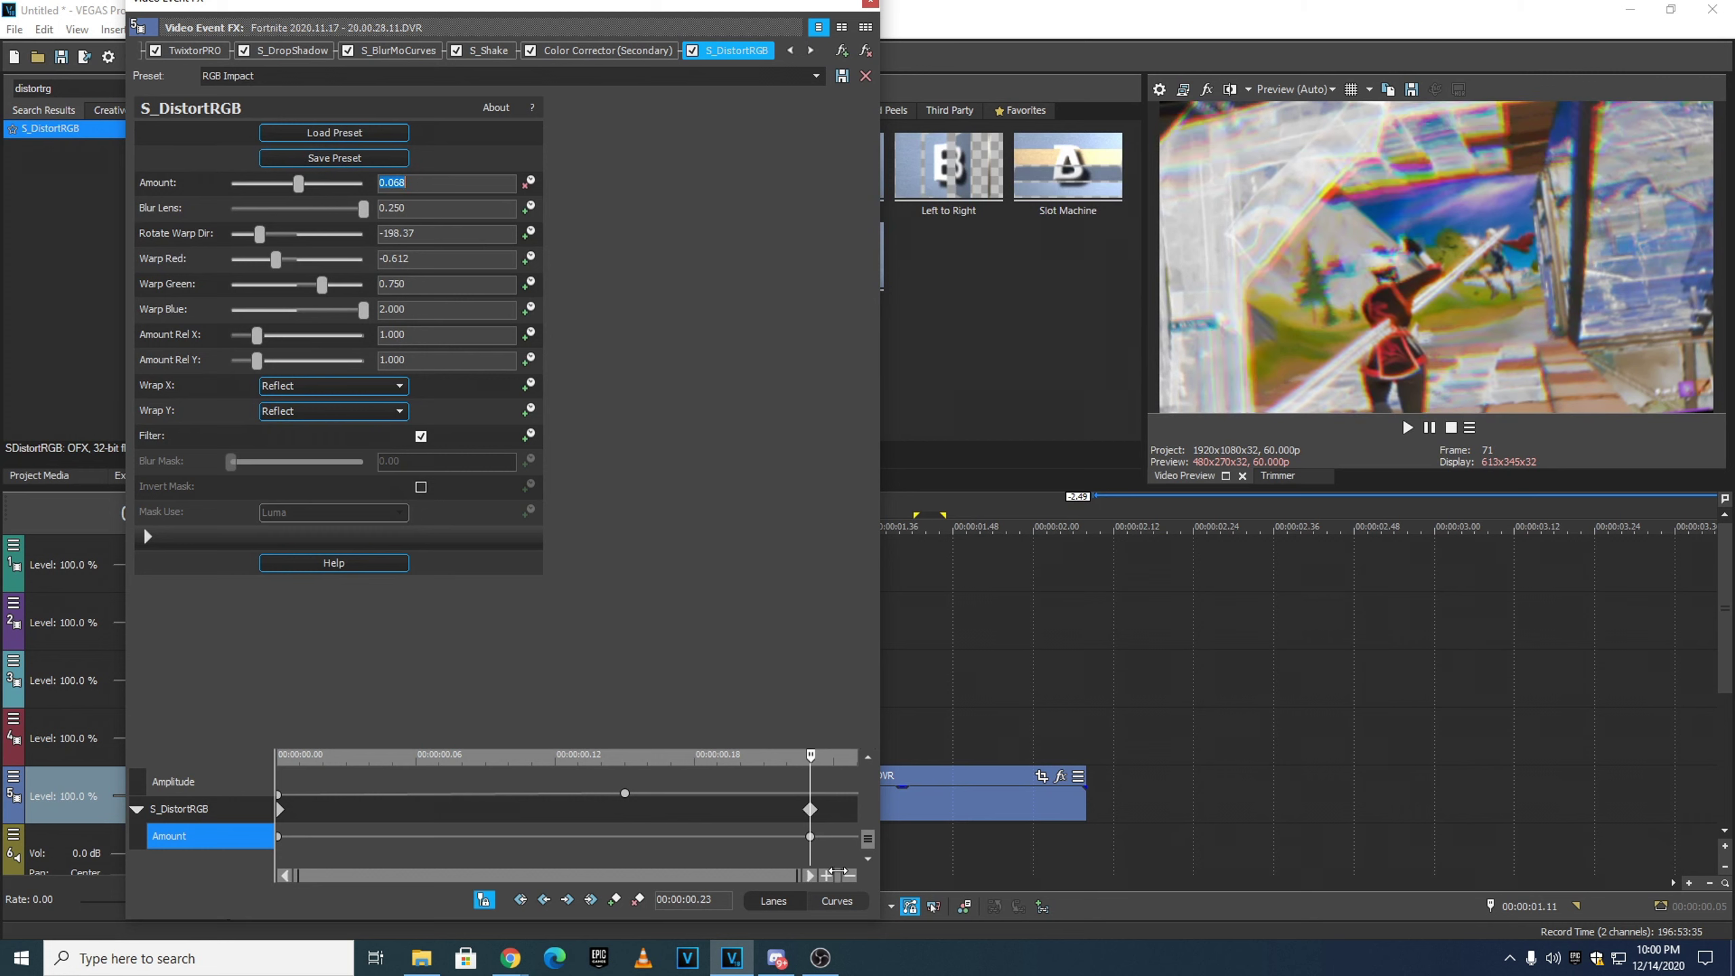
{"action": "mouse_move", "coordinate": [811, 836]}
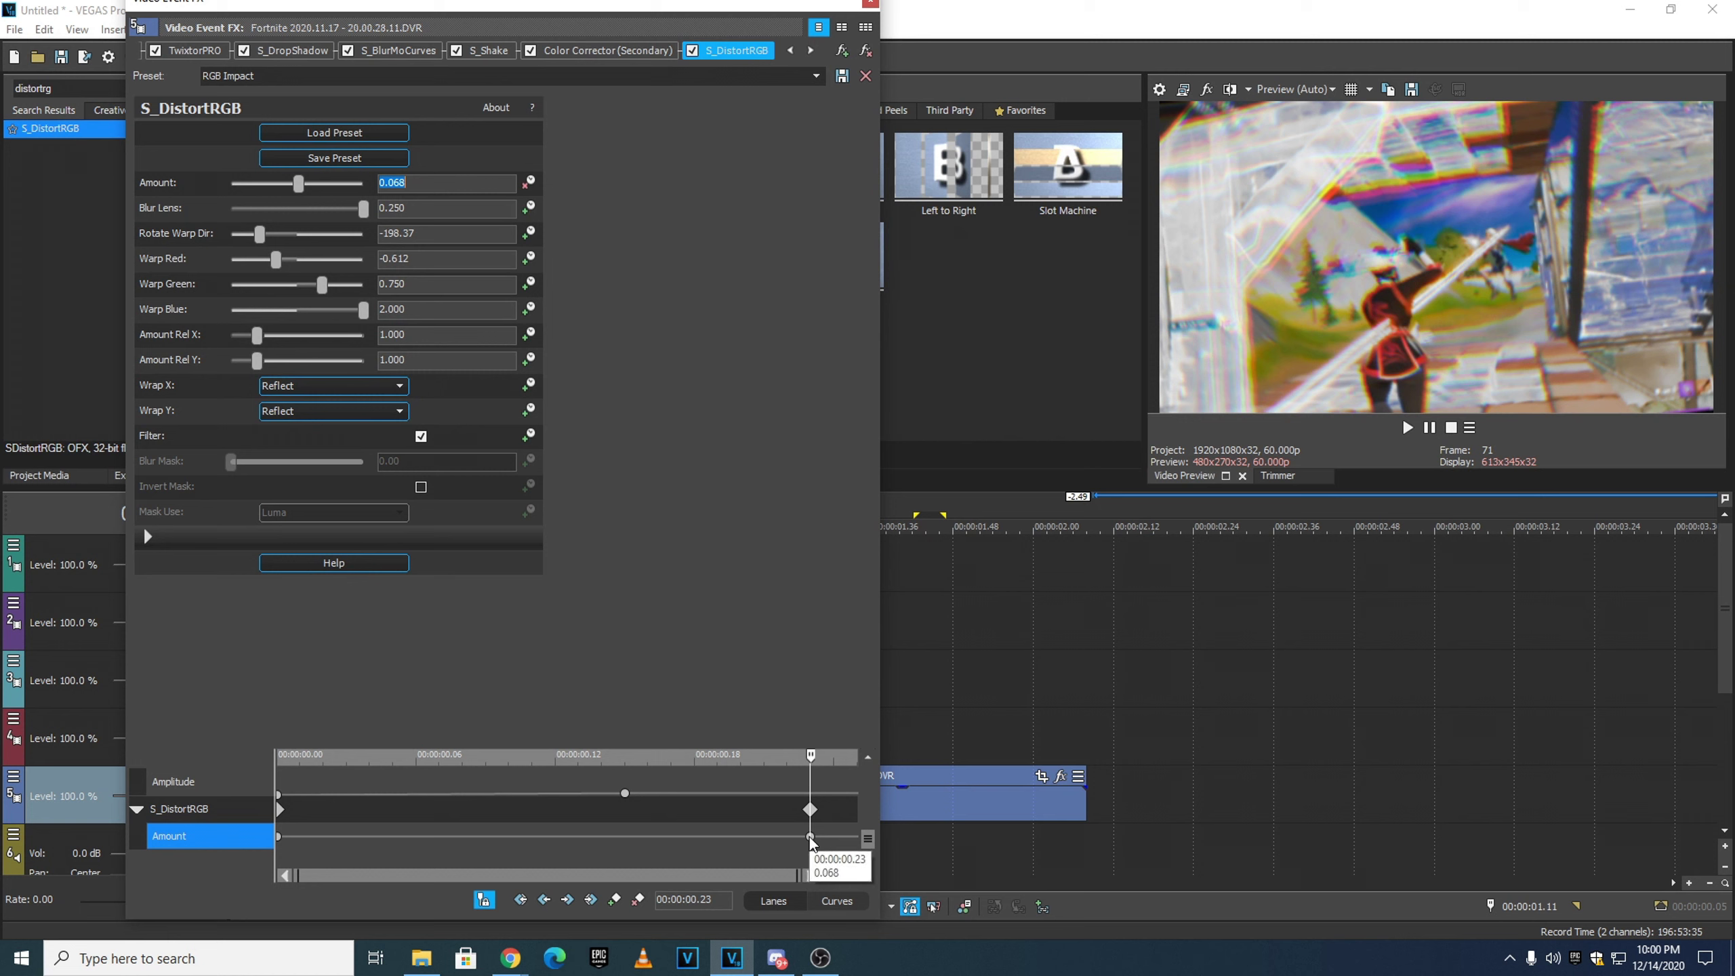
{"action": "mouse_move", "coordinate": [898, 200]}
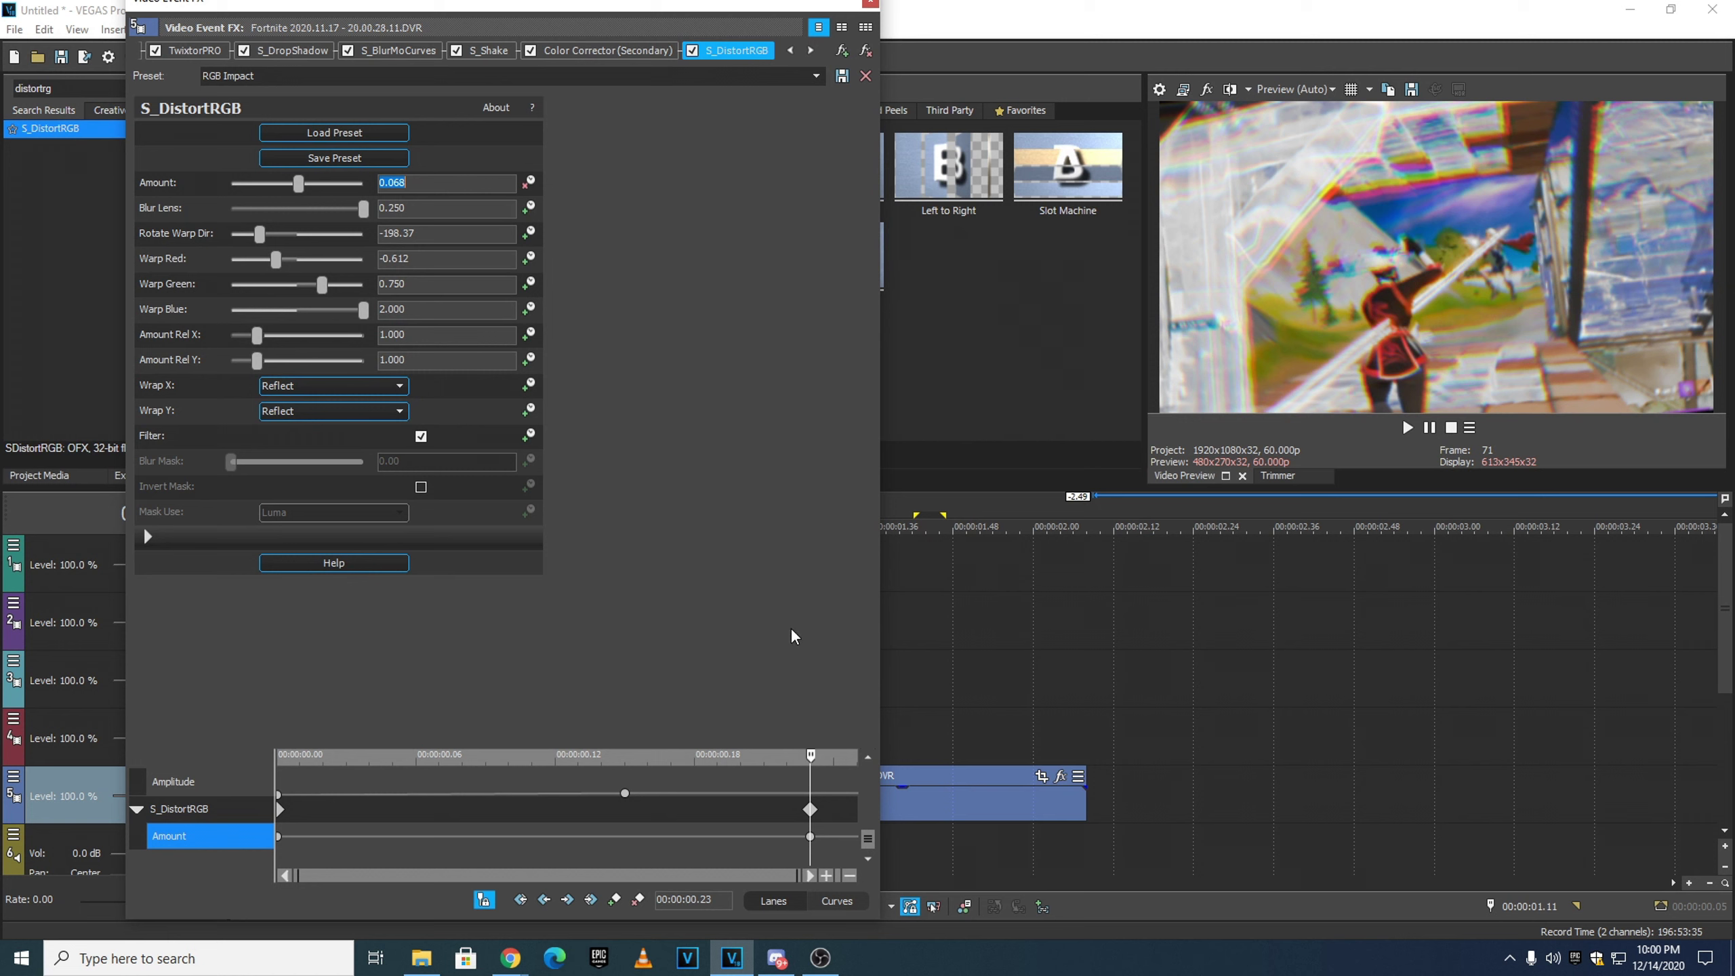
{"action": "left_click", "coordinate": [811, 752]}
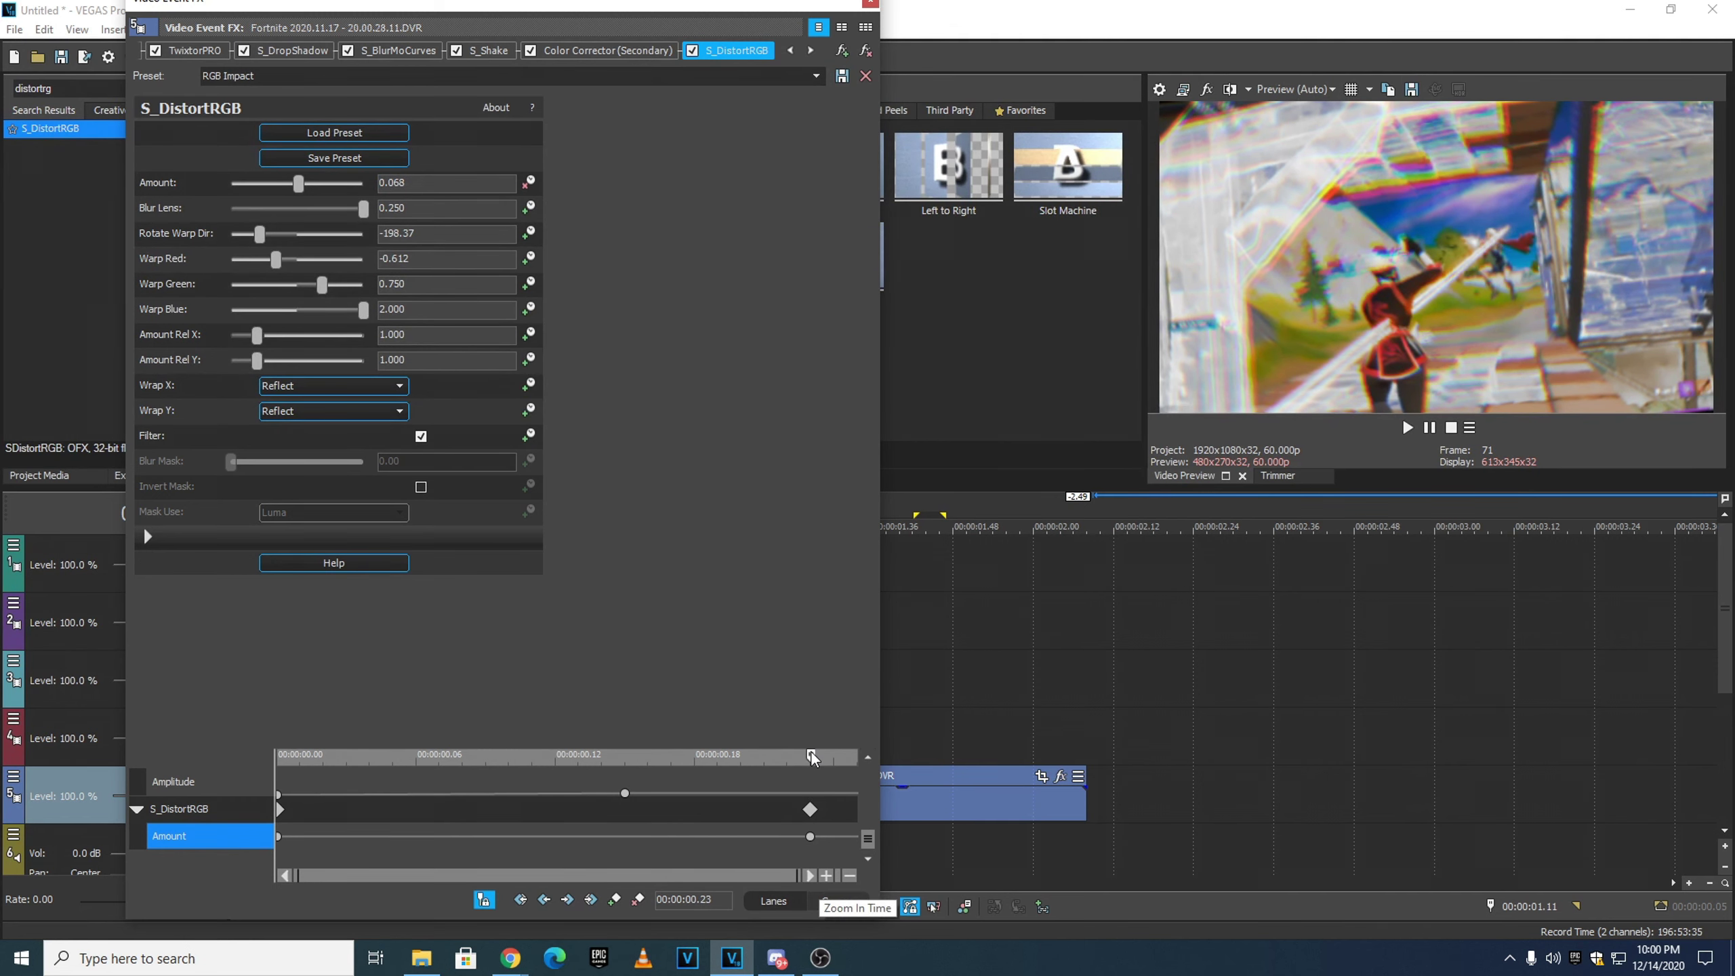
{"action": "left_click", "coordinate": [869, 7]}
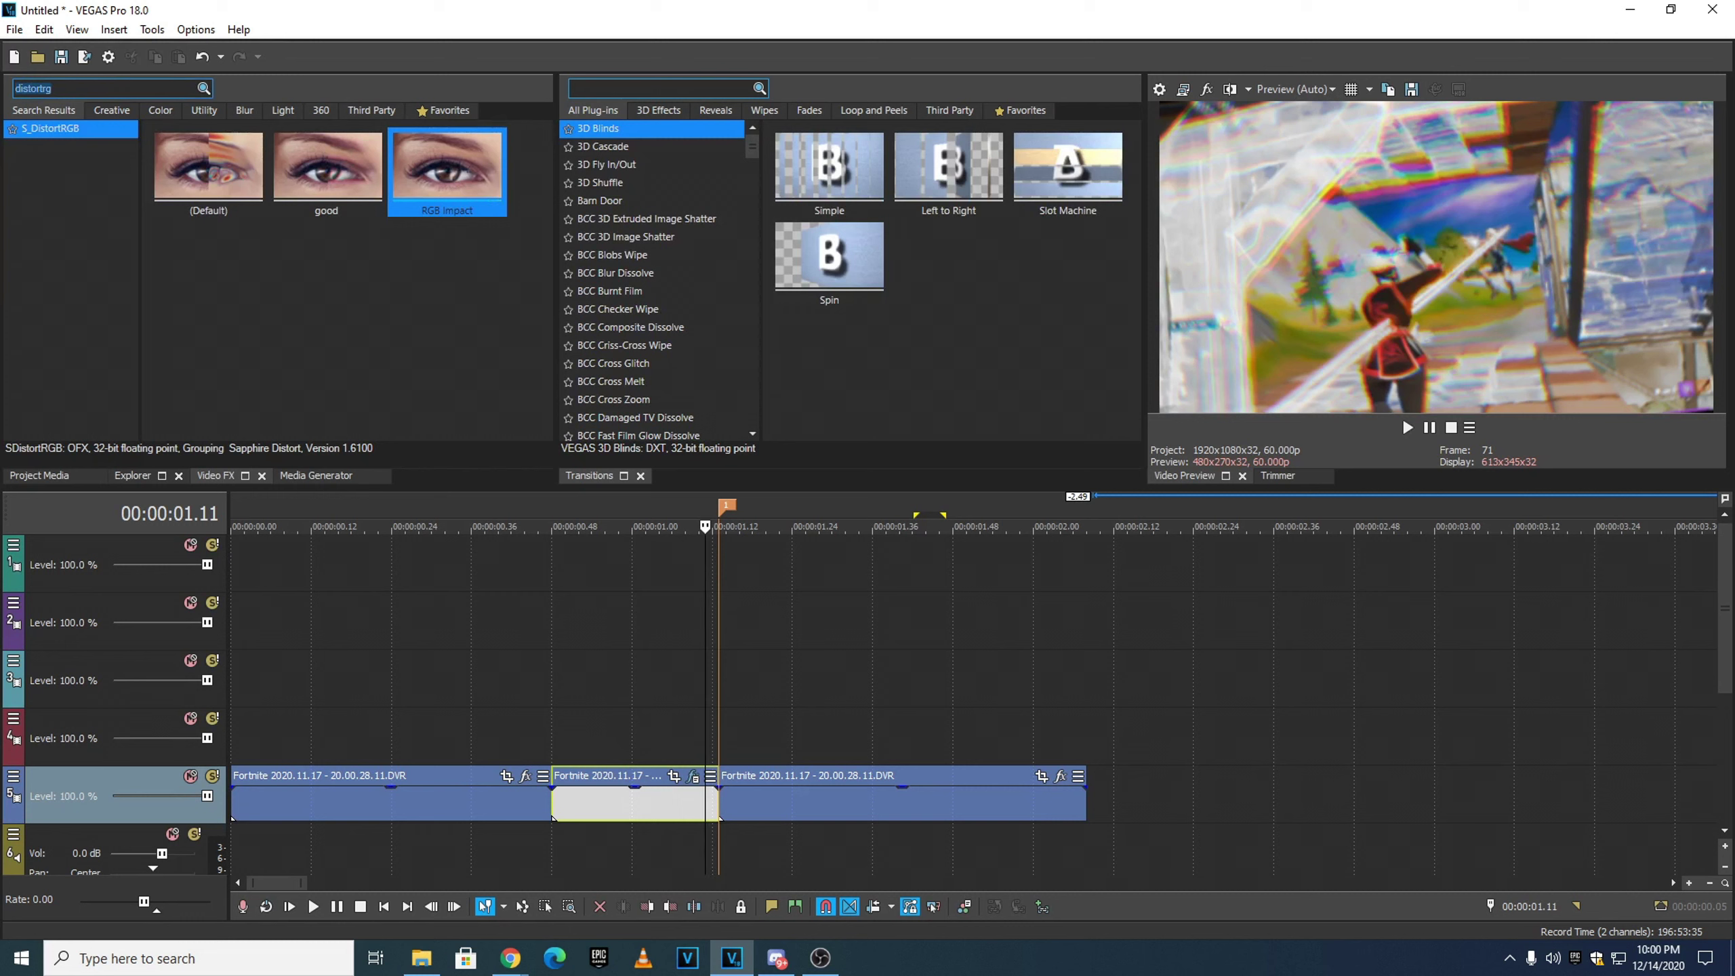
- Search the video effects for "huesat" and apply the default S_HueSatBright preset to the middle clip
{"action": "type", "text": "huesat"}
{"action": "left_click", "coordinate": [56, 133]}
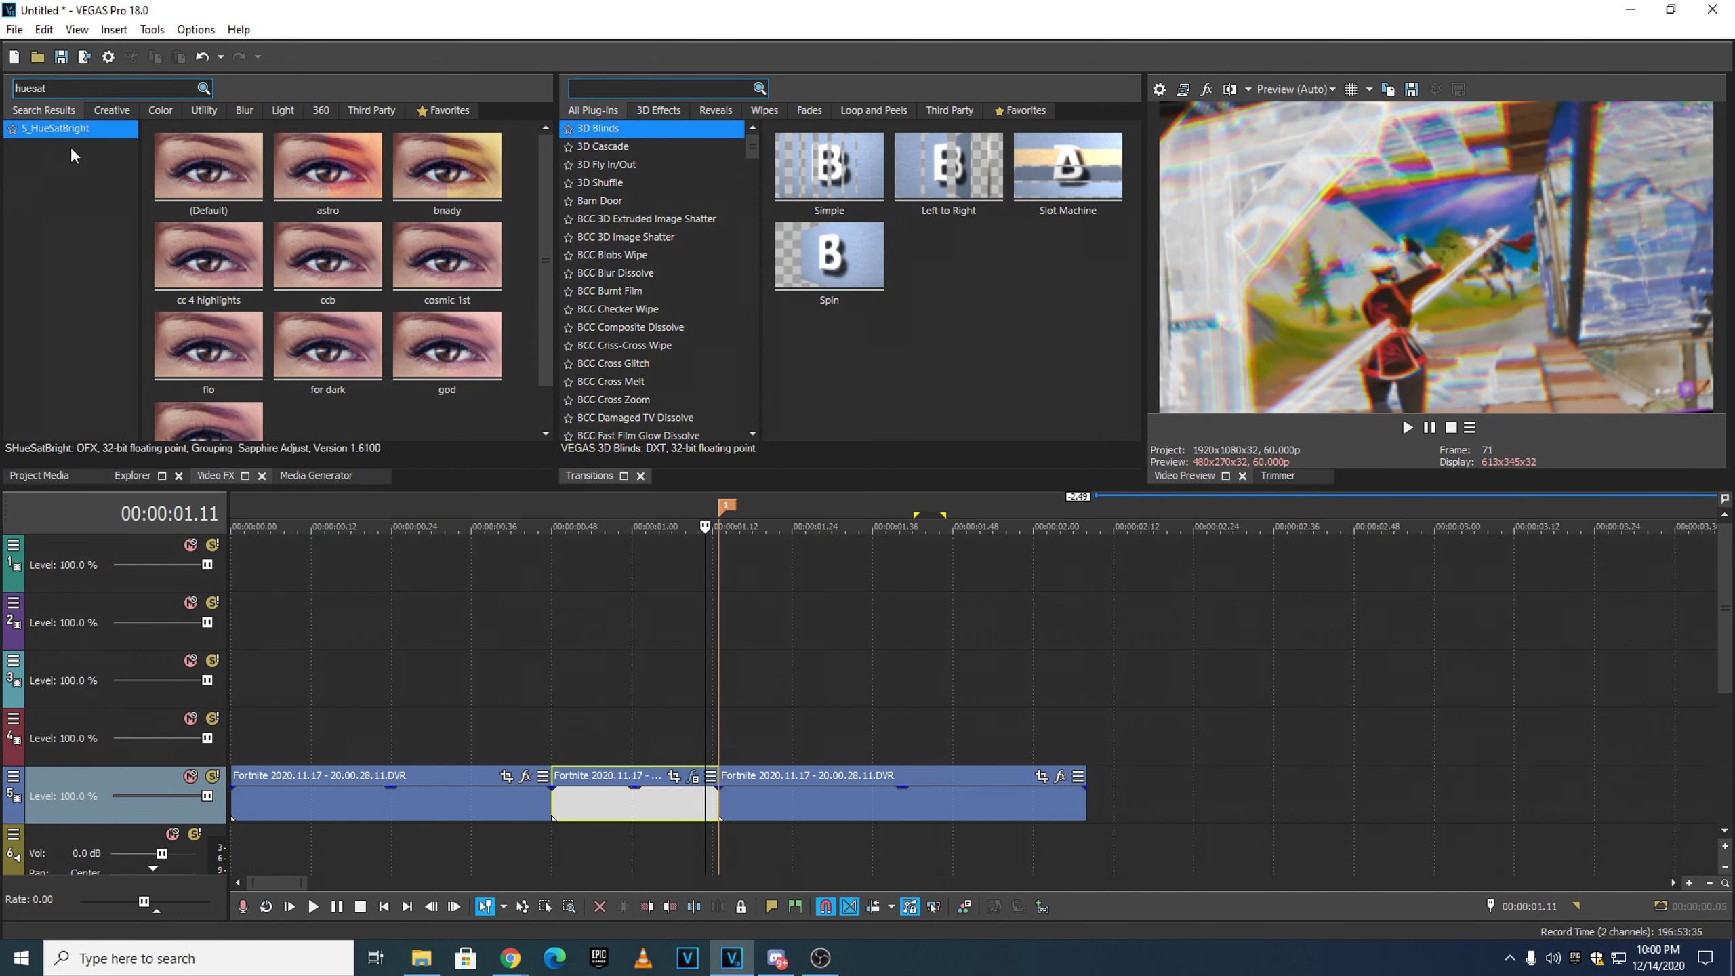
{"action": "left_click_drag", "start_coordinate": [347, 179], "coordinate": [653, 810]}
- Animate the S_HueSatBright Hue Shift from the clip's start with a keyframe of -0.075 at 00:00:00.09, and close the effect settings
{"action": "mouse_move", "coordinate": [800, 969]}
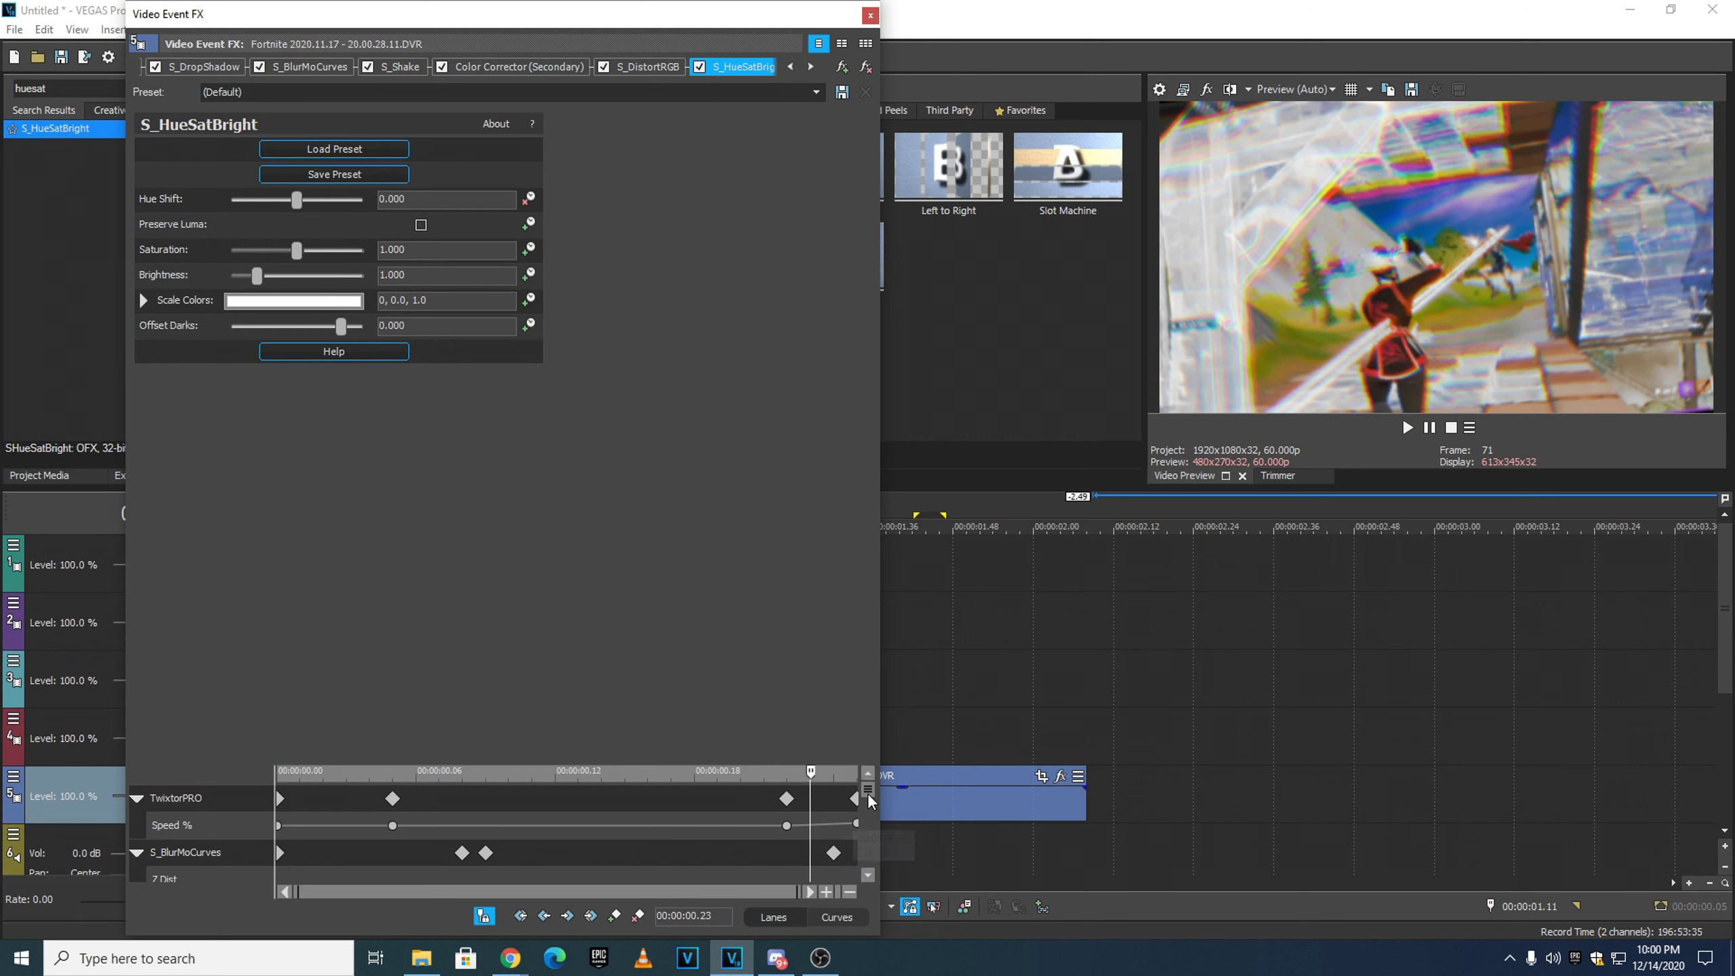
{"action": "left_click_drag", "start_coordinate": [868, 790], "coordinate": [868, 868]}
{"action": "left_click_drag", "start_coordinate": [812, 776], "coordinate": [464, 779]}
{"action": "left_click", "coordinate": [486, 779]}
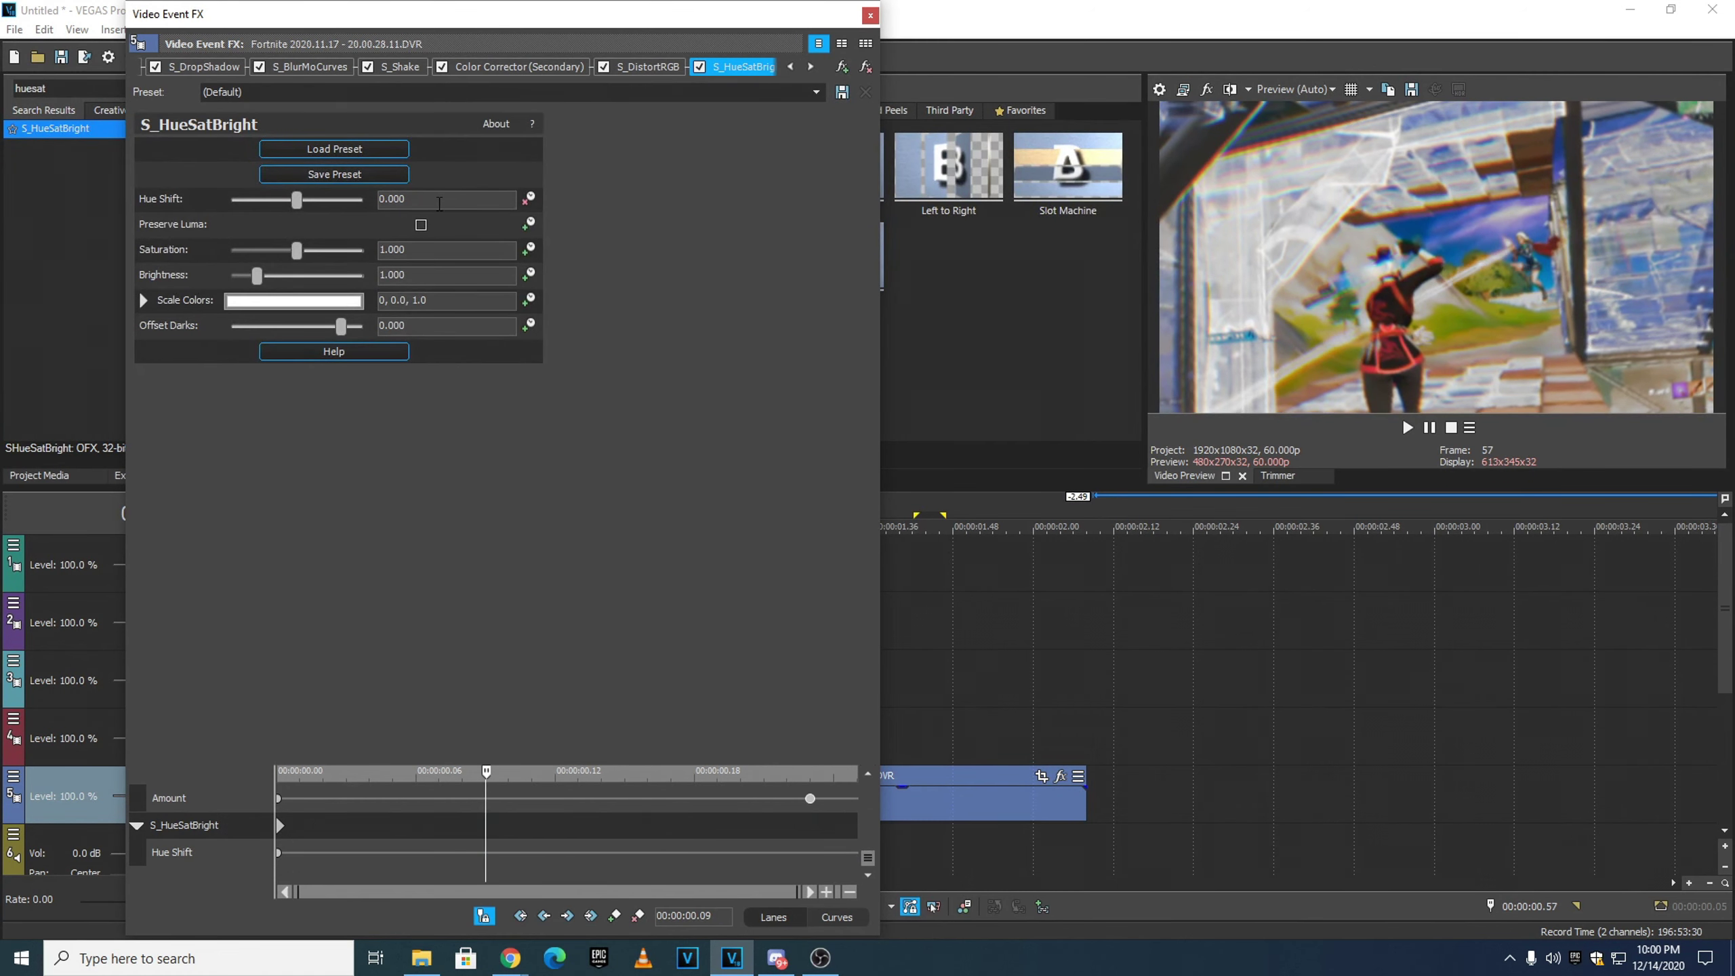
{"action": "double_click", "coordinate": [439, 204]}
{"action": "key", "text": "BackSpace"}
{"action": "type", "text": "-0"}
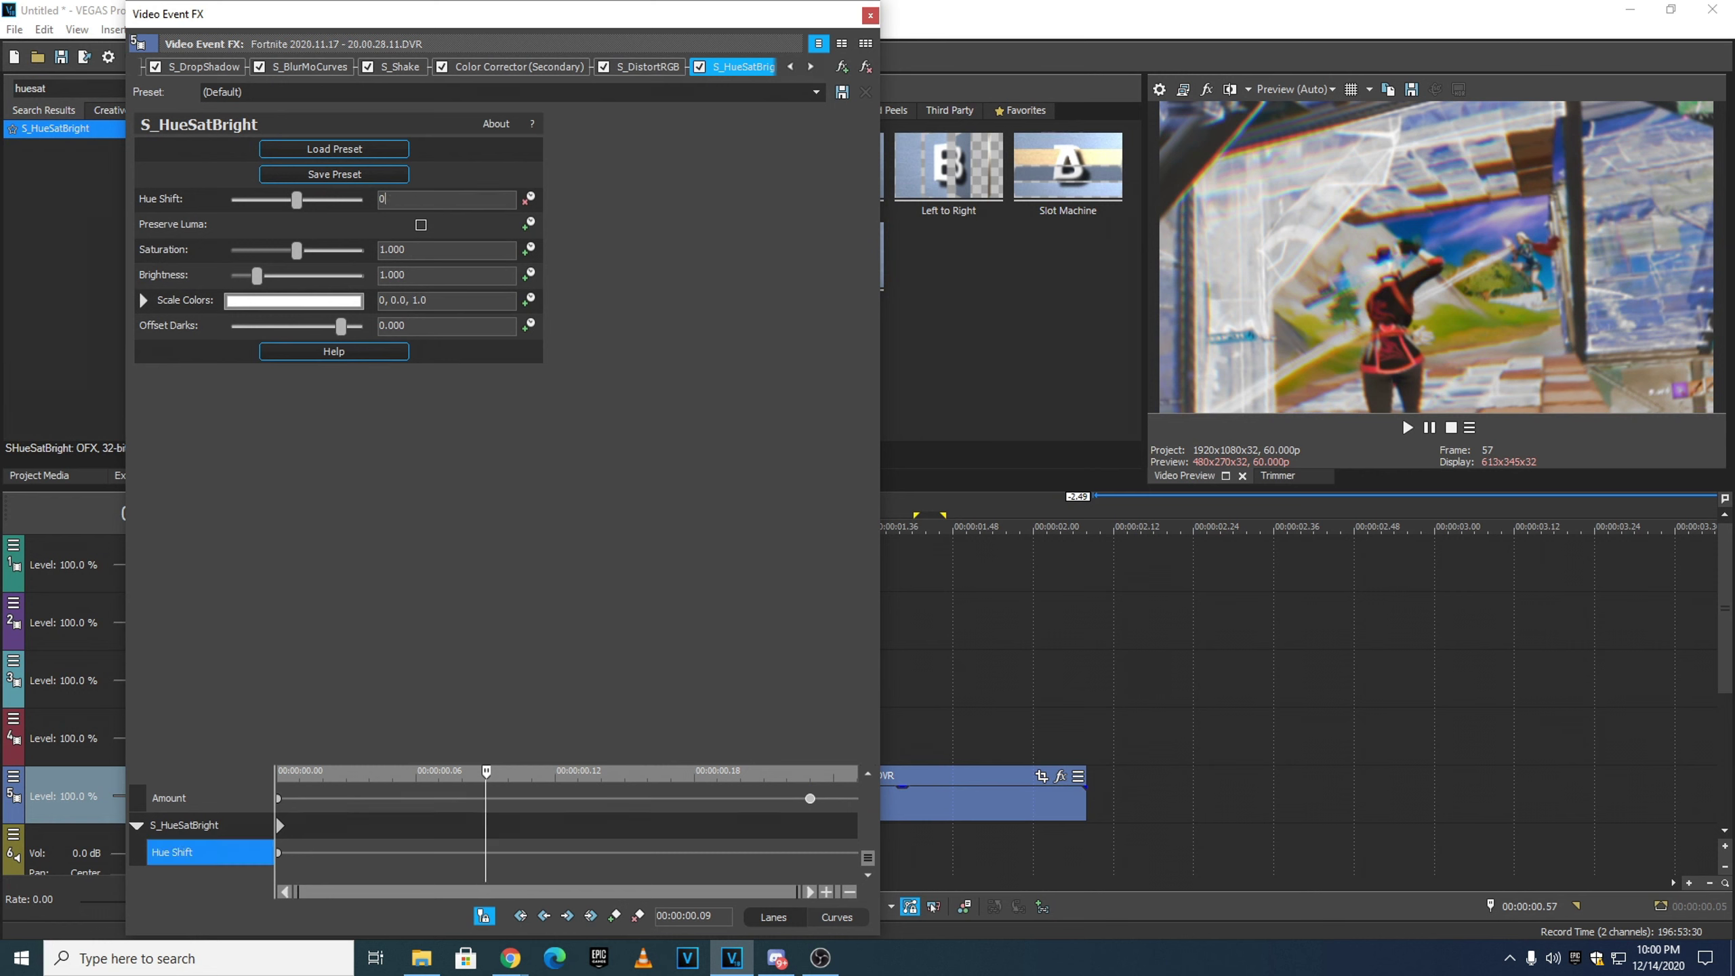
{"action": "type", "text": ".075"}
{"action": "key", "text": "Return"}
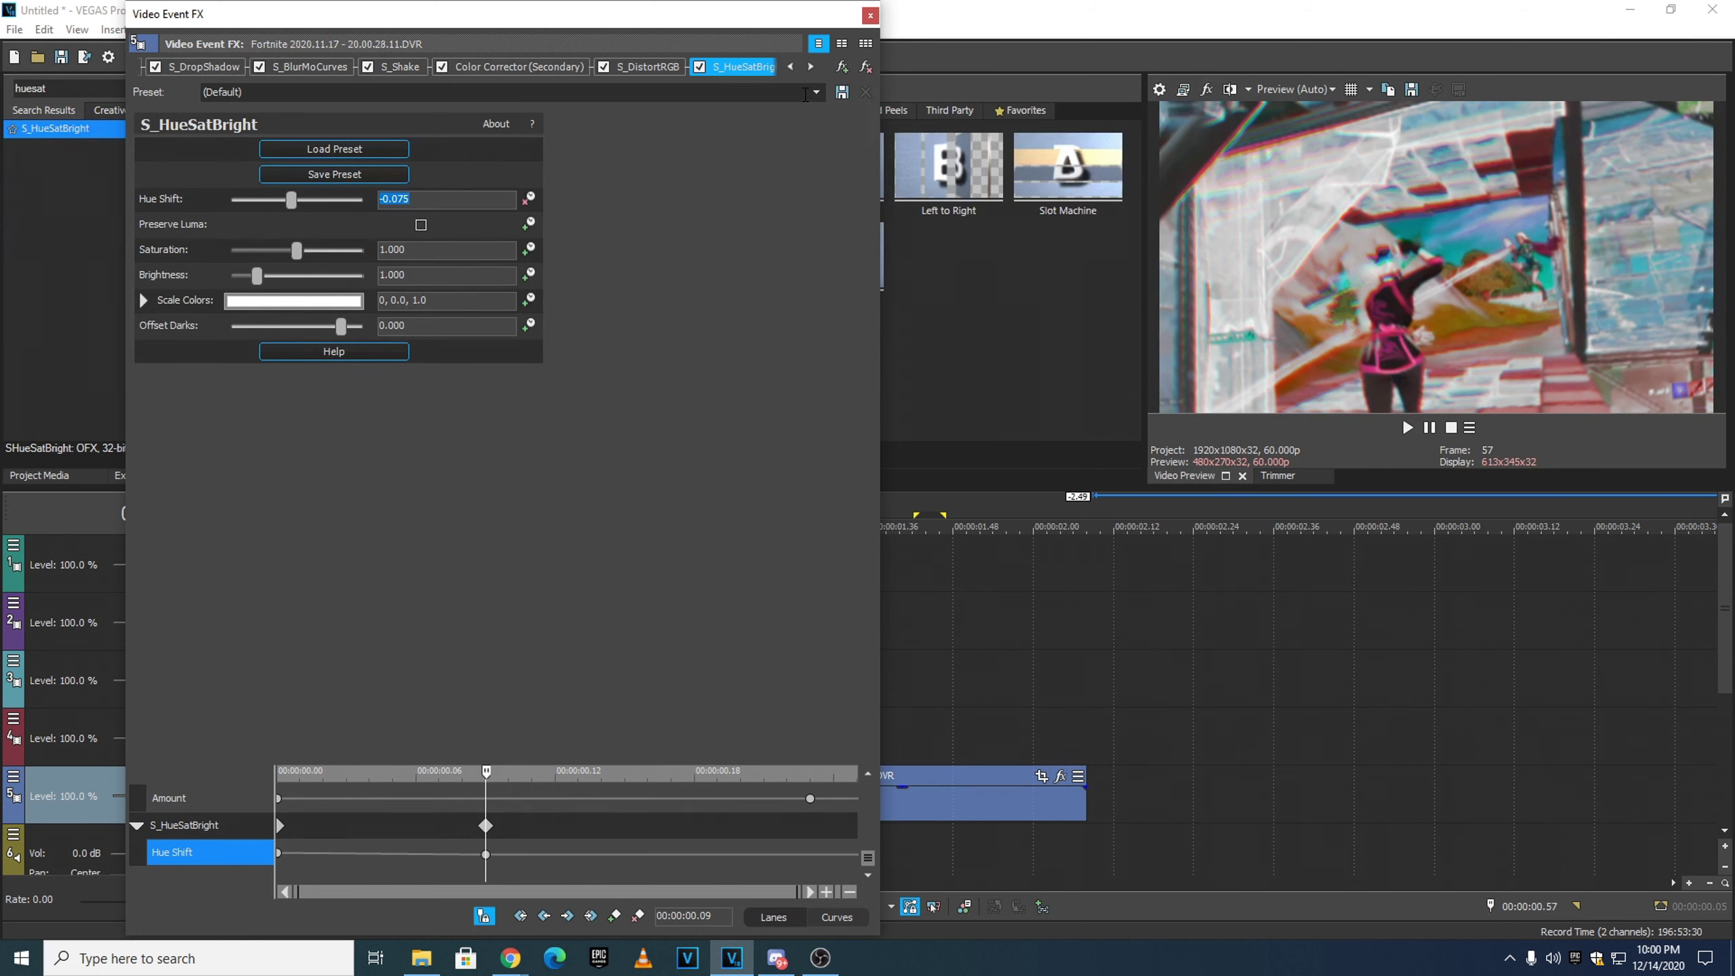
{"action": "left_click", "coordinate": [871, 15]}
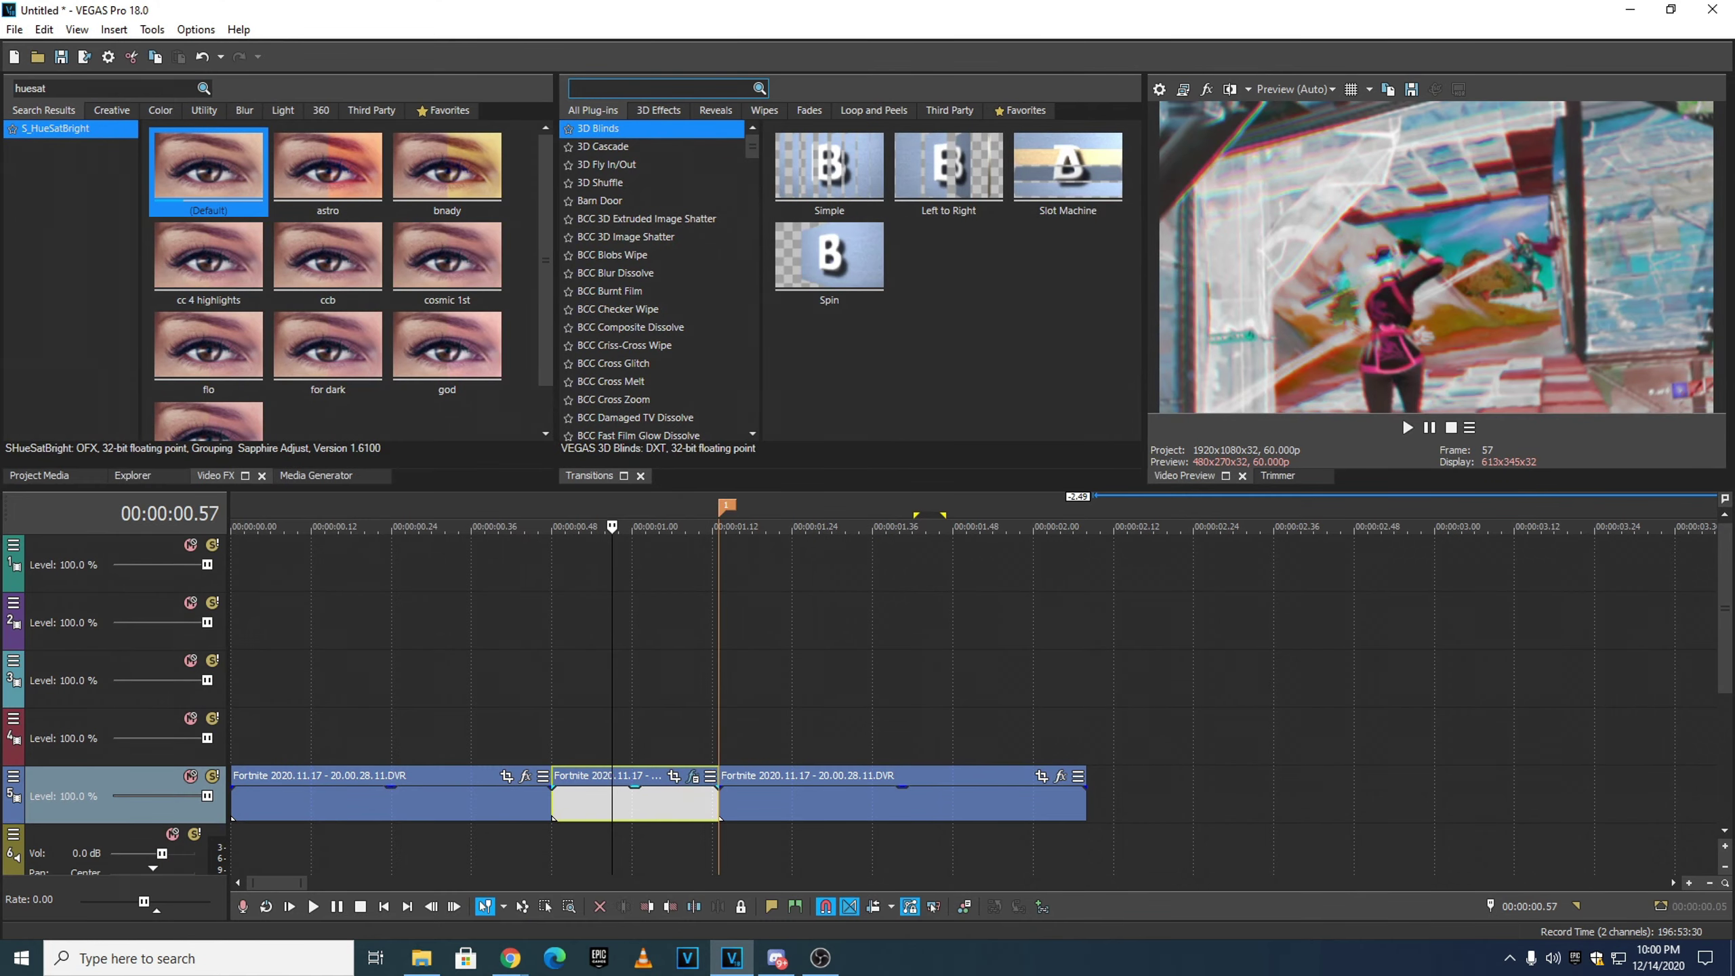
- View frames of the middle clip around 00:00:00.58 to check the hue-shifted look
{"action": "left_click", "coordinate": [629, 506]}
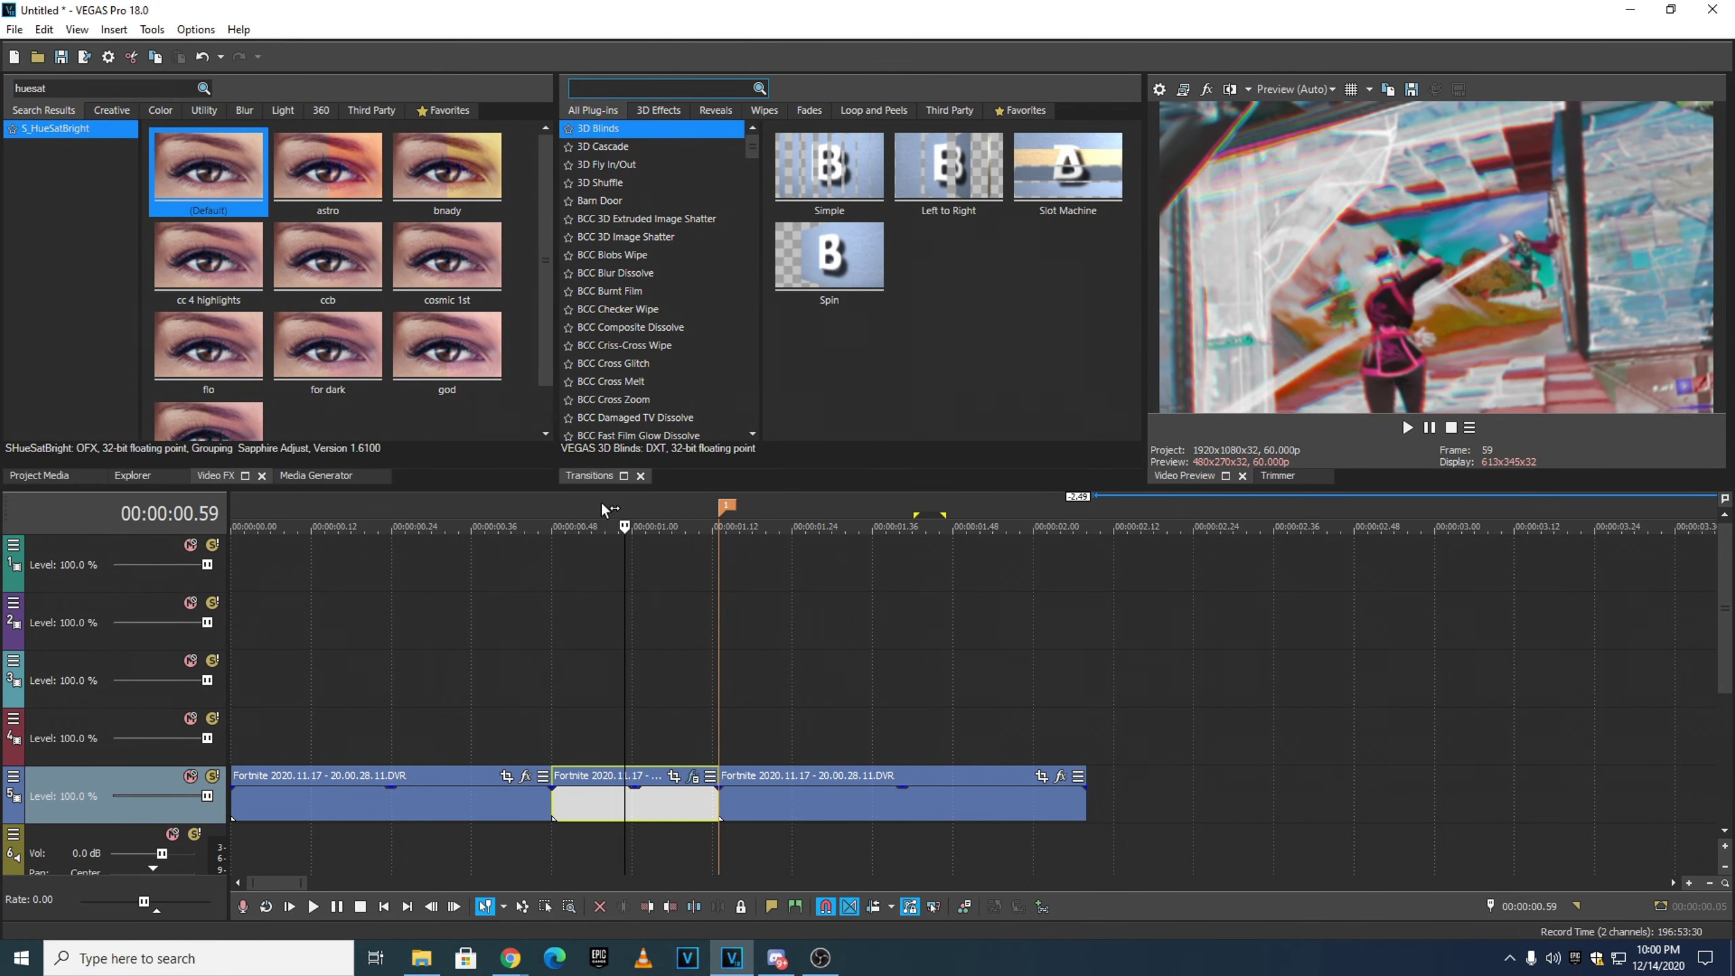
{"action": "left_click", "coordinate": [600, 503]}
{"action": "left_click", "coordinate": [620, 798]}
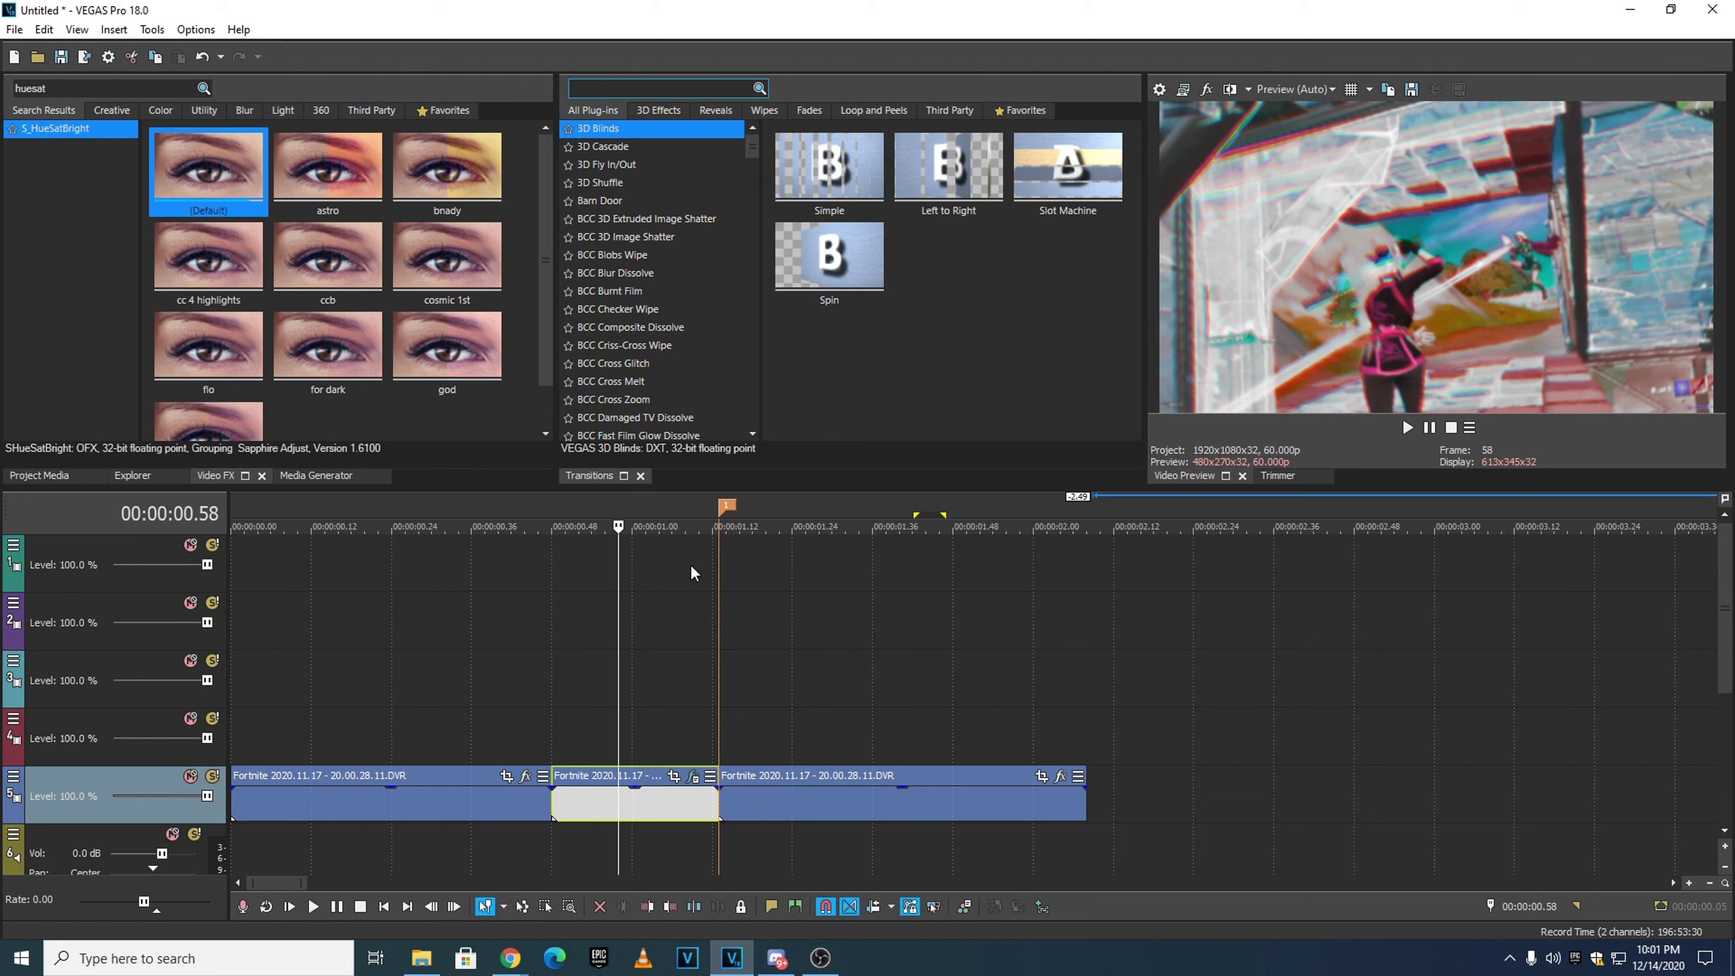
- Search the video effects for "pinch" and apply the Pinch/Punch Reset to None preset to the middle clip
{"action": "double_click", "coordinate": [109, 89]}
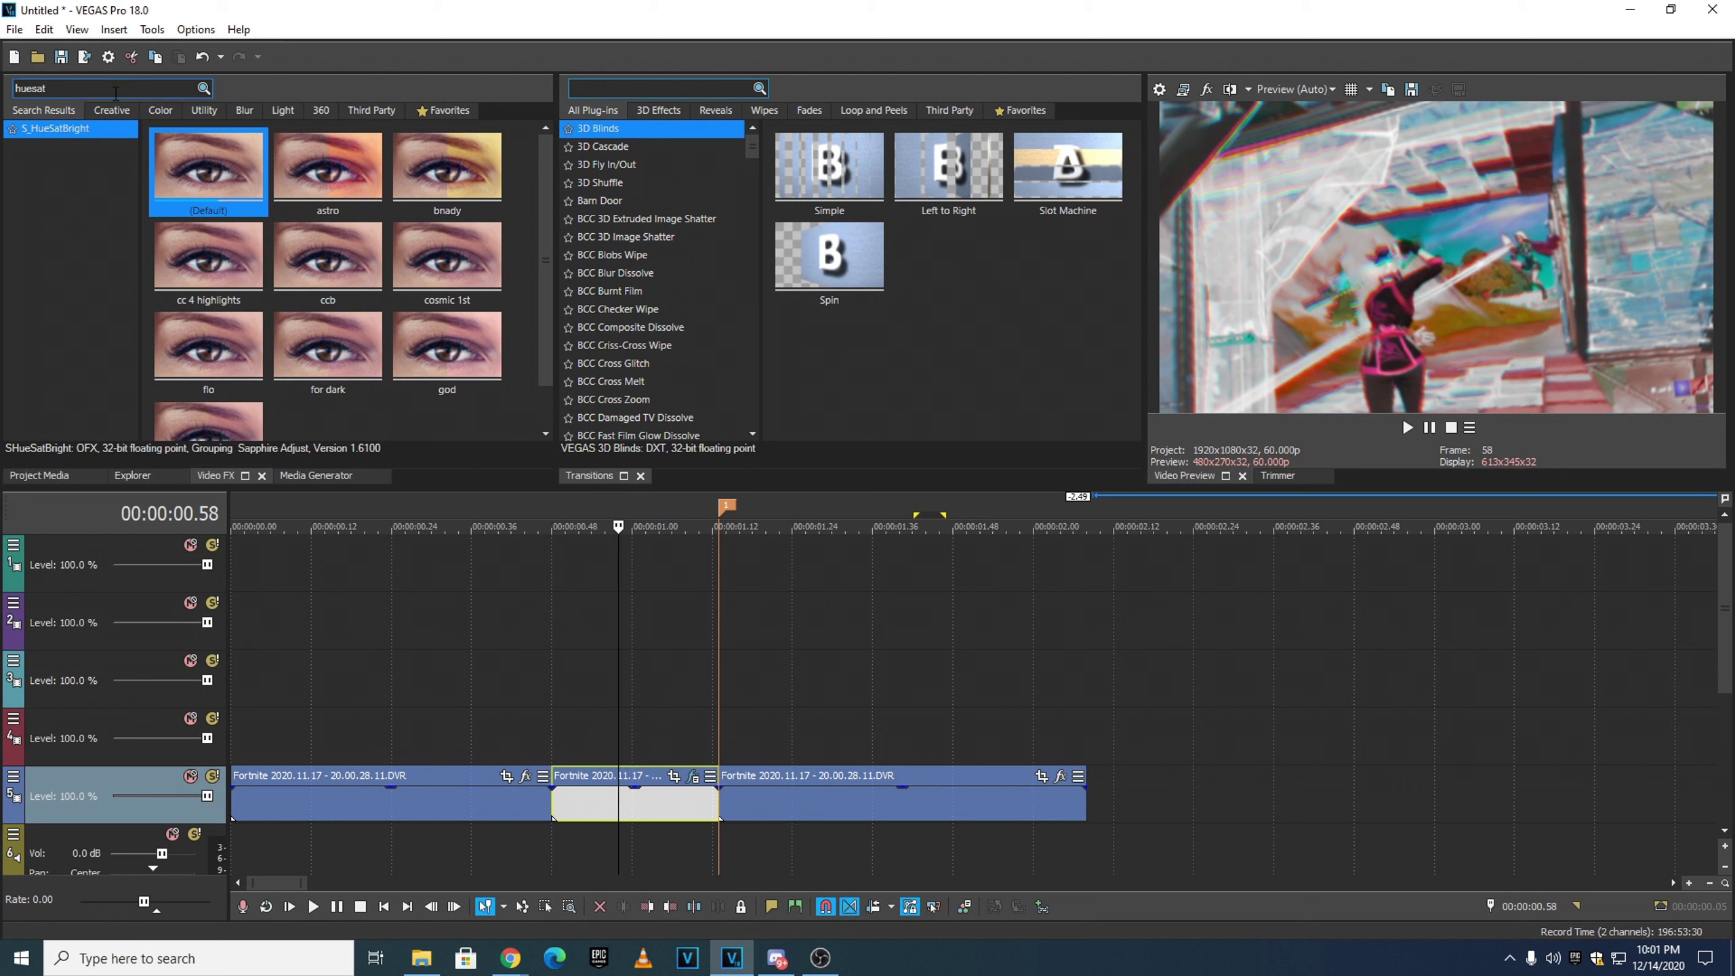
{"action": "type", "text": "pinch"}
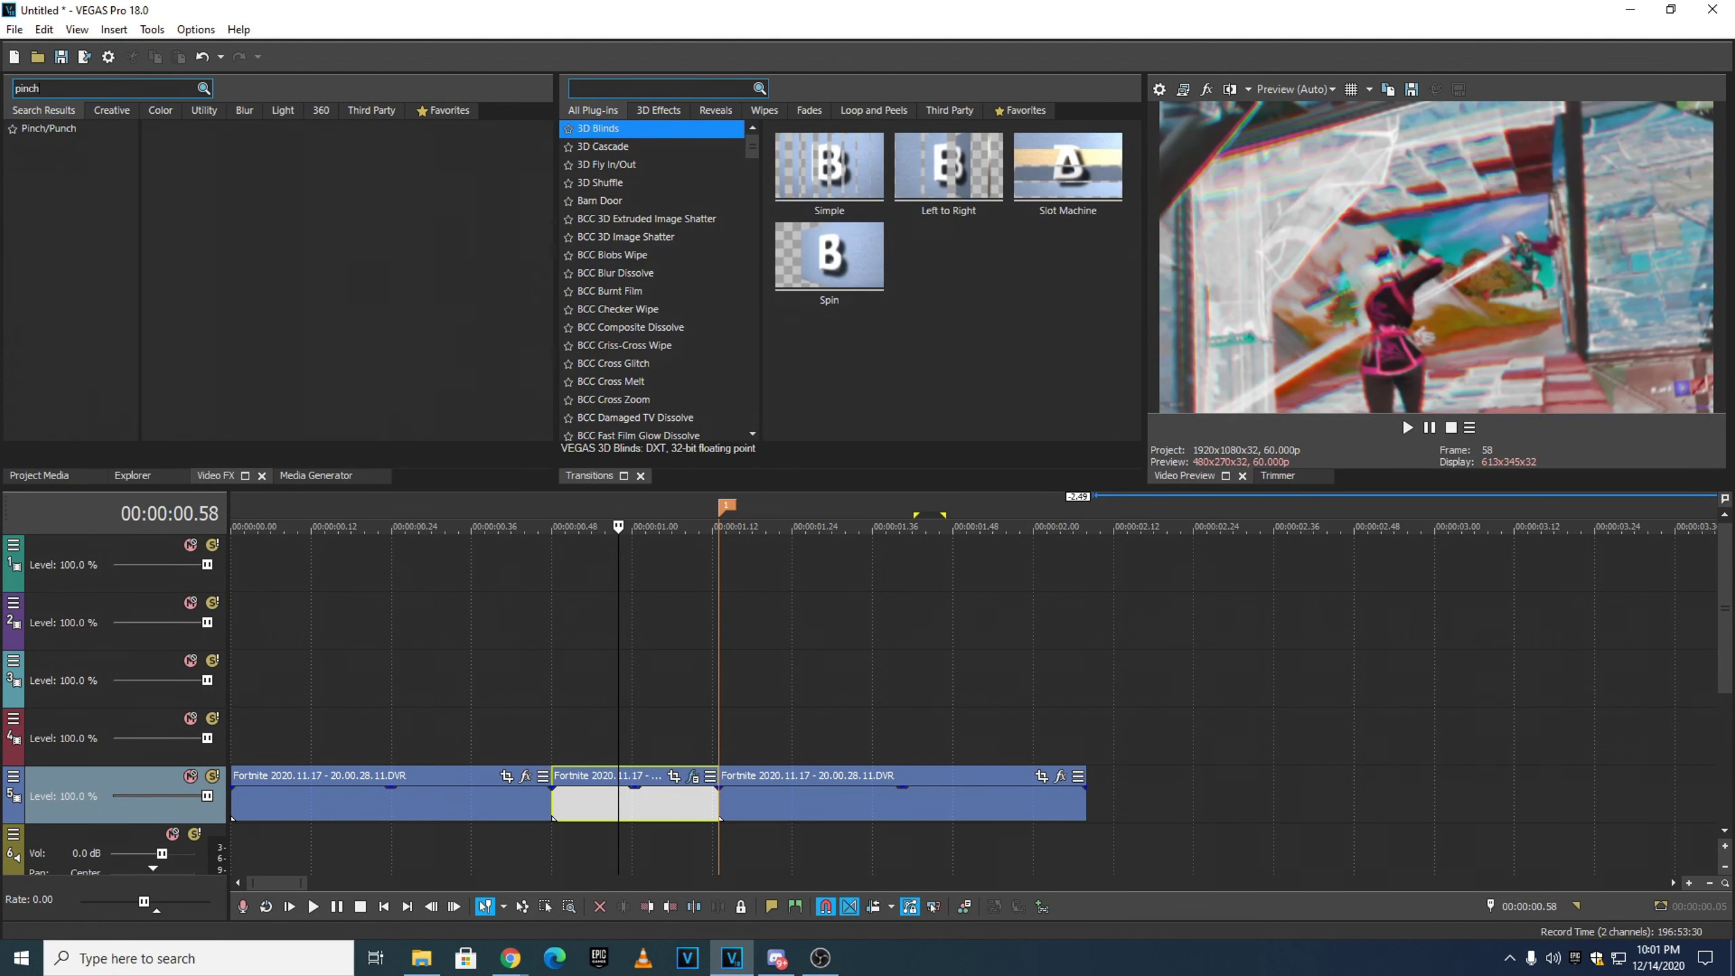
{"action": "left_click", "coordinate": [49, 129]}
{"action": "left_click_drag", "start_coordinate": [205, 355], "coordinate": [601, 417]}
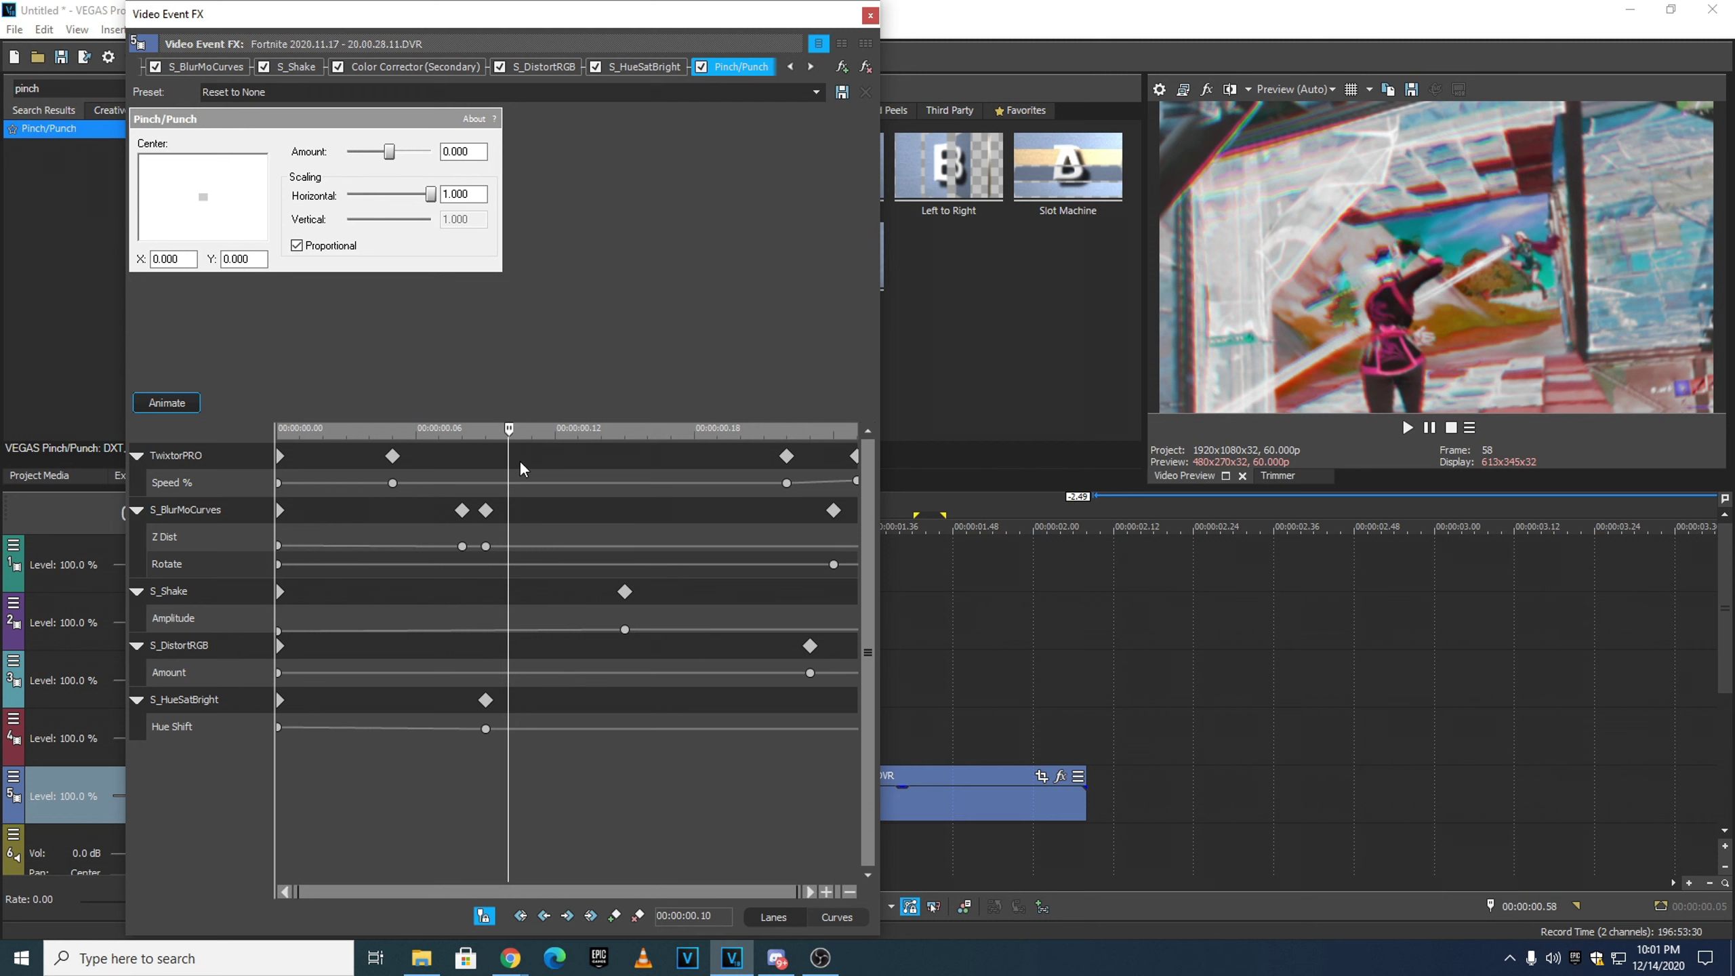
- Animate the Pinch/Punch effect from the clip's start and set its Amount to -0.3 at 00:00:00.12
{"action": "mouse_move", "coordinate": [511, 434]}
{"action": "left_mouse_down"}
{"action": "mouse_move", "coordinate": [534, 407]}
{"action": "mouse_move", "coordinate": [534, 428]}
{"action": "mouse_move", "coordinate": [486, 444]}
{"action": "mouse_move", "coordinate": [520, 455]}
{"action": "left_mouse_up"}
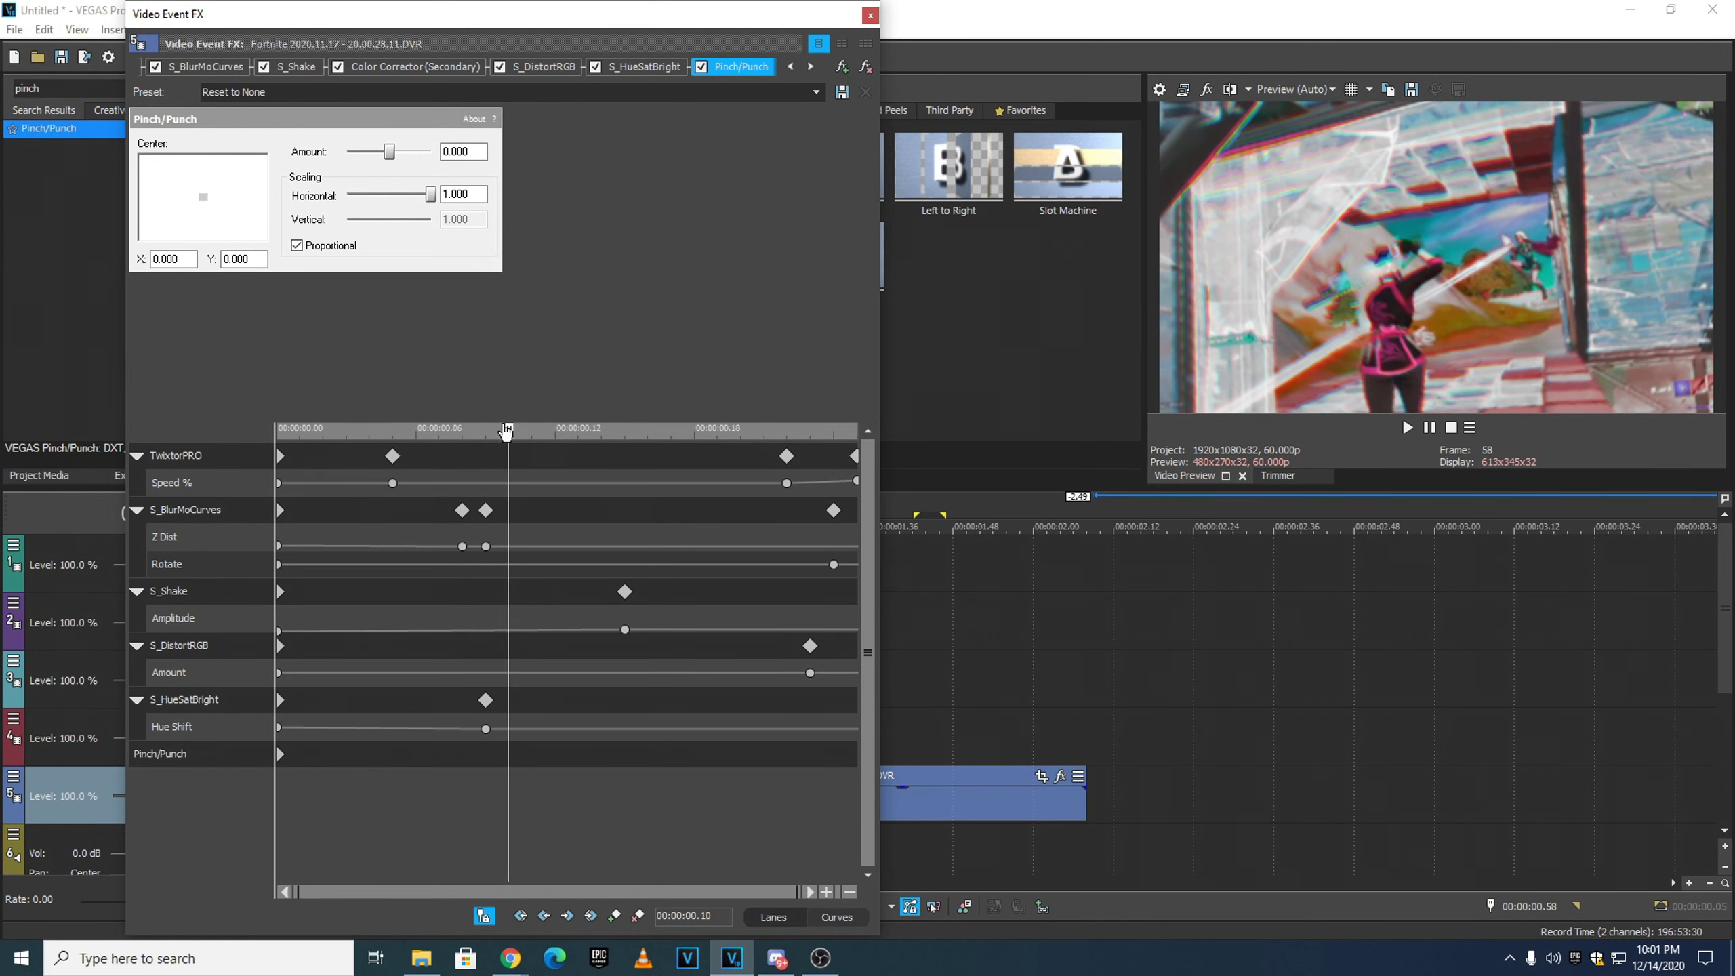
{"action": "left_click_drag", "start_coordinate": [509, 430], "coordinate": [569, 452]}
{"action": "left_click", "coordinate": [567, 448]}
{"action": "double_click", "coordinate": [463, 152]}
{"action": "key", "text": "BackSpace"}
{"action": "type", "text": "-0.3"}
{"action": "key", "text": "Return"}
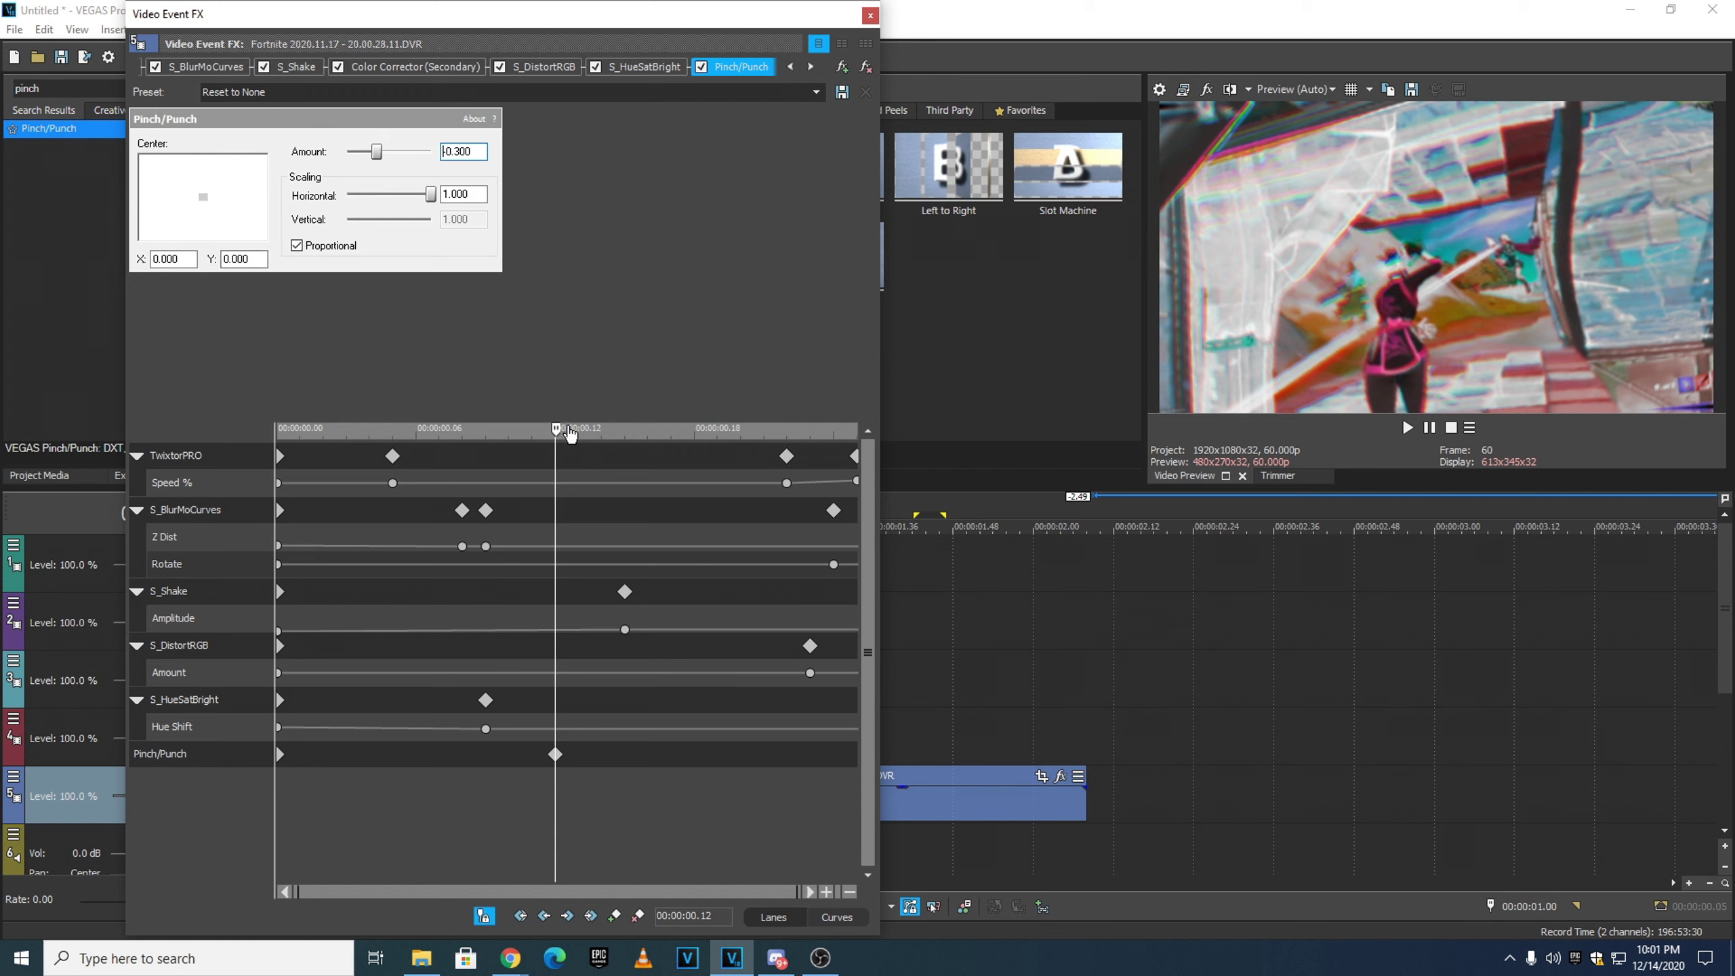
- Add a Pinch/Punch keyframe with an Amount of -1.000 at 00:00:00.21
{"action": "left_click_drag", "start_coordinate": [569, 437], "coordinate": [766, 471]}
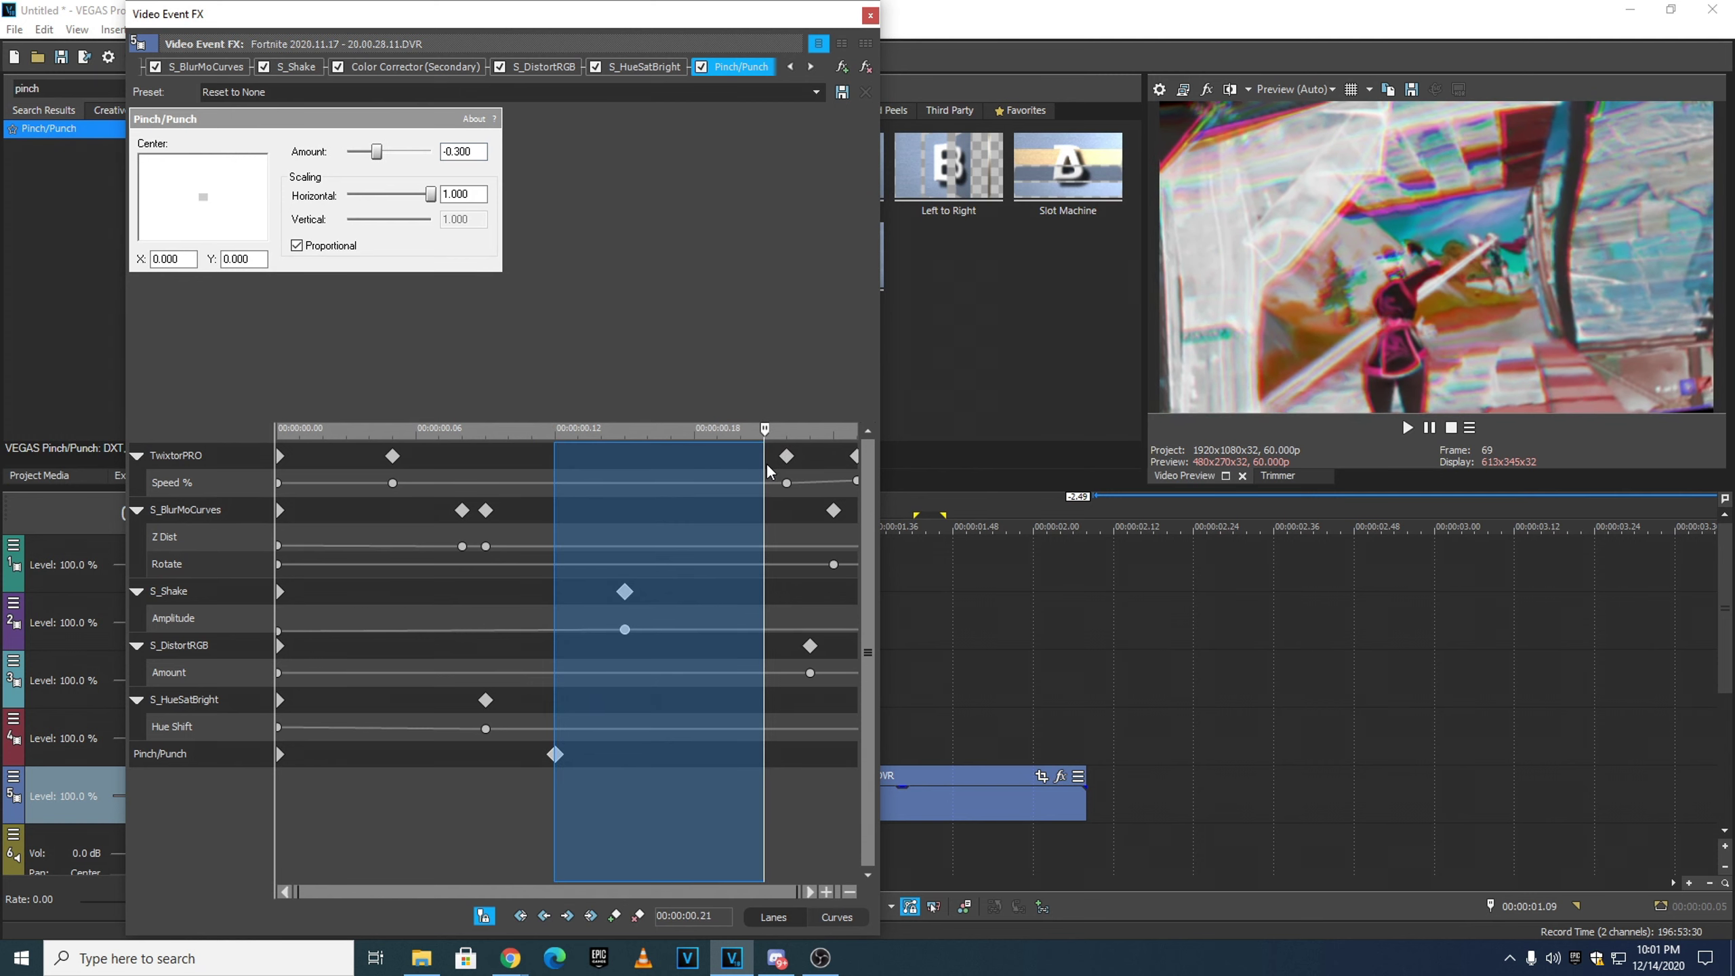
{"action": "left_click", "coordinate": [766, 463]}
{"action": "left_click_drag", "start_coordinate": [377, 152], "coordinate": [254, 171]}
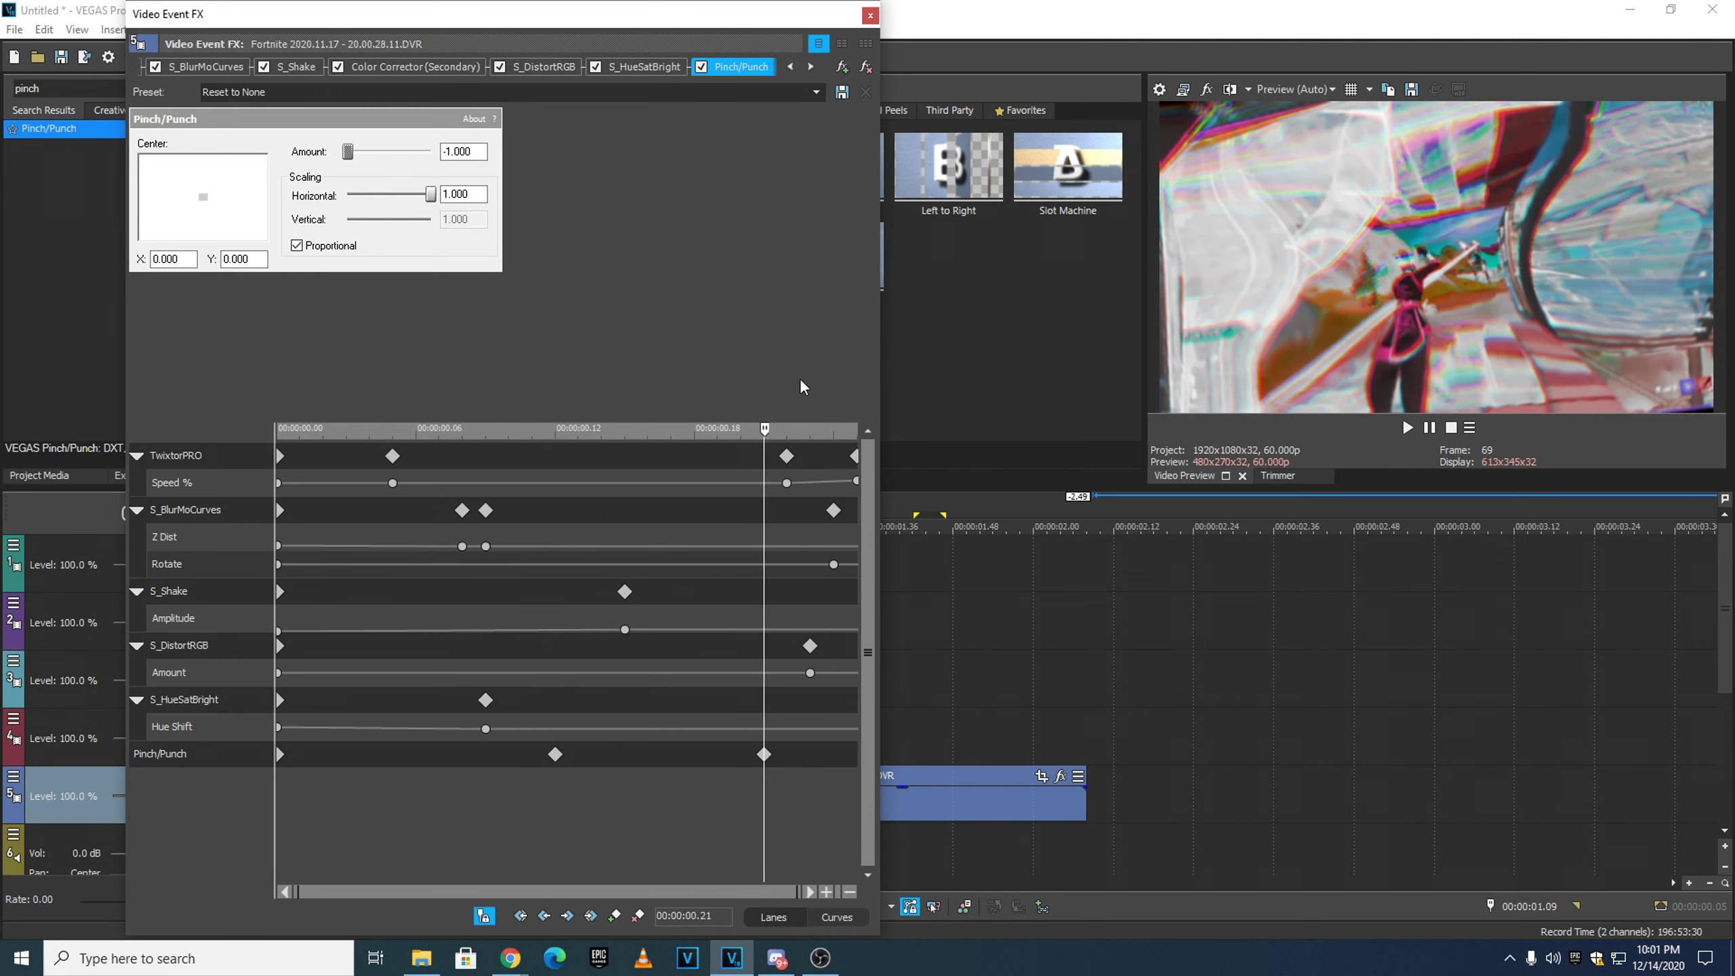
- Return the Pinch/Punch Amount to 0 at the clip's end, 00:00:00.25, and close the effect settings
{"action": "left_click_drag", "start_coordinate": [768, 436], "coordinate": [990, 459]}
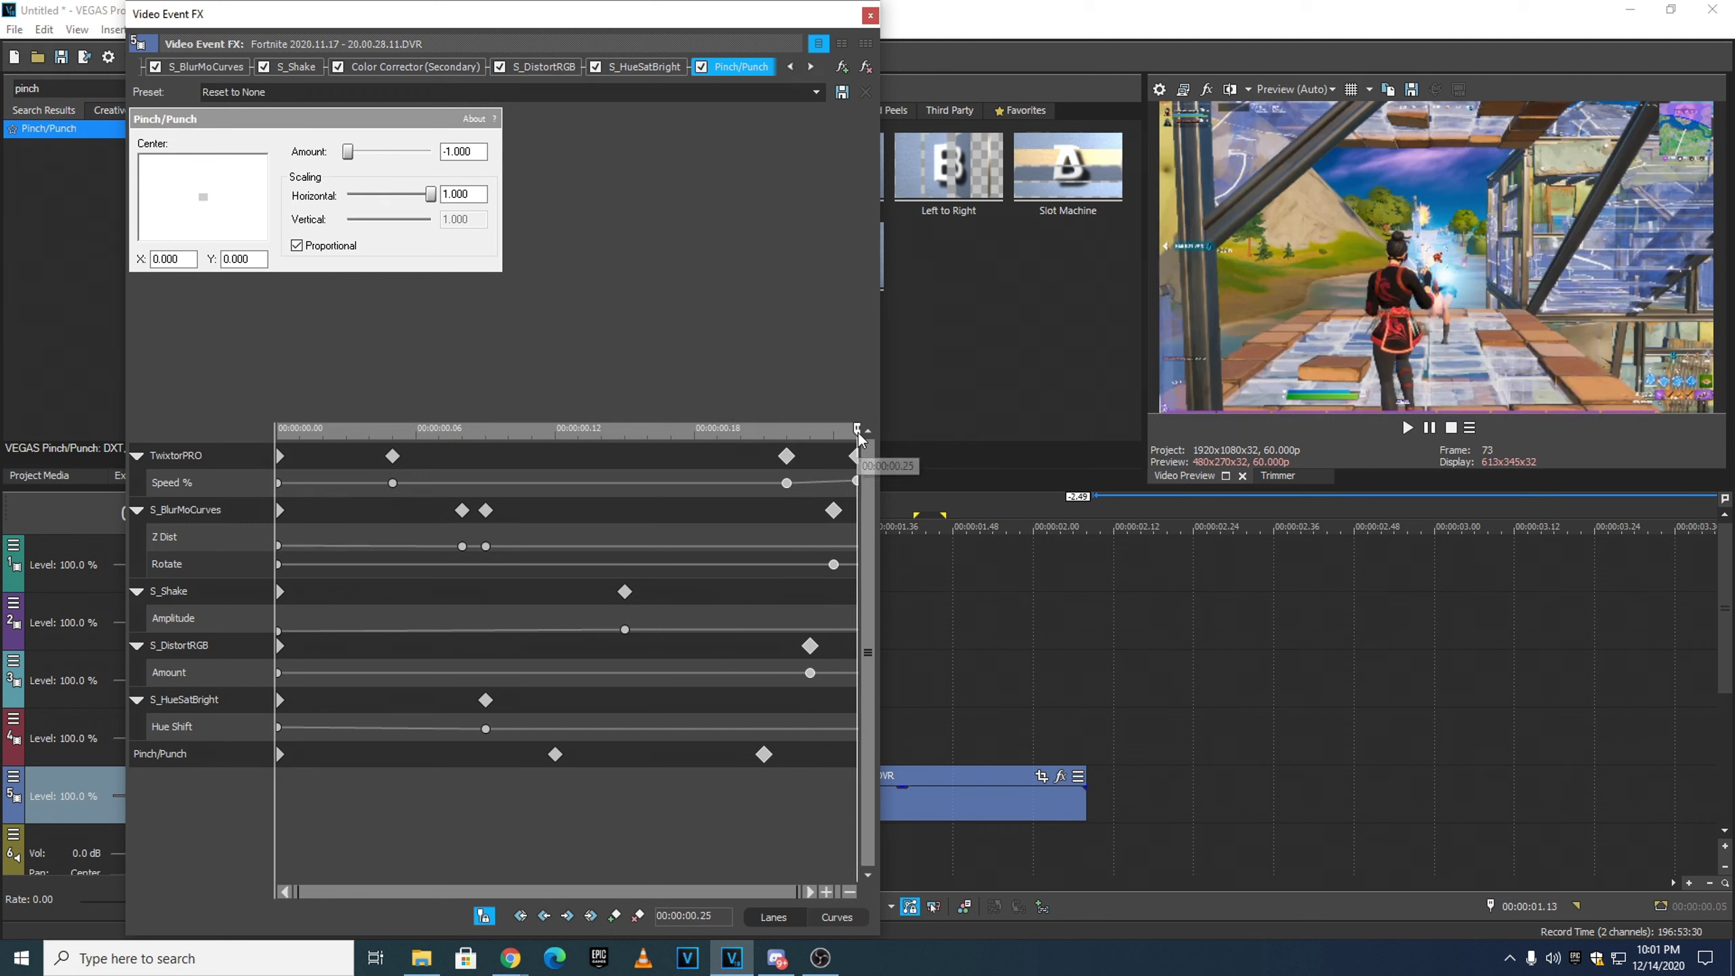
{"action": "left_click_drag", "start_coordinate": [857, 434], "coordinate": [889, 436]}
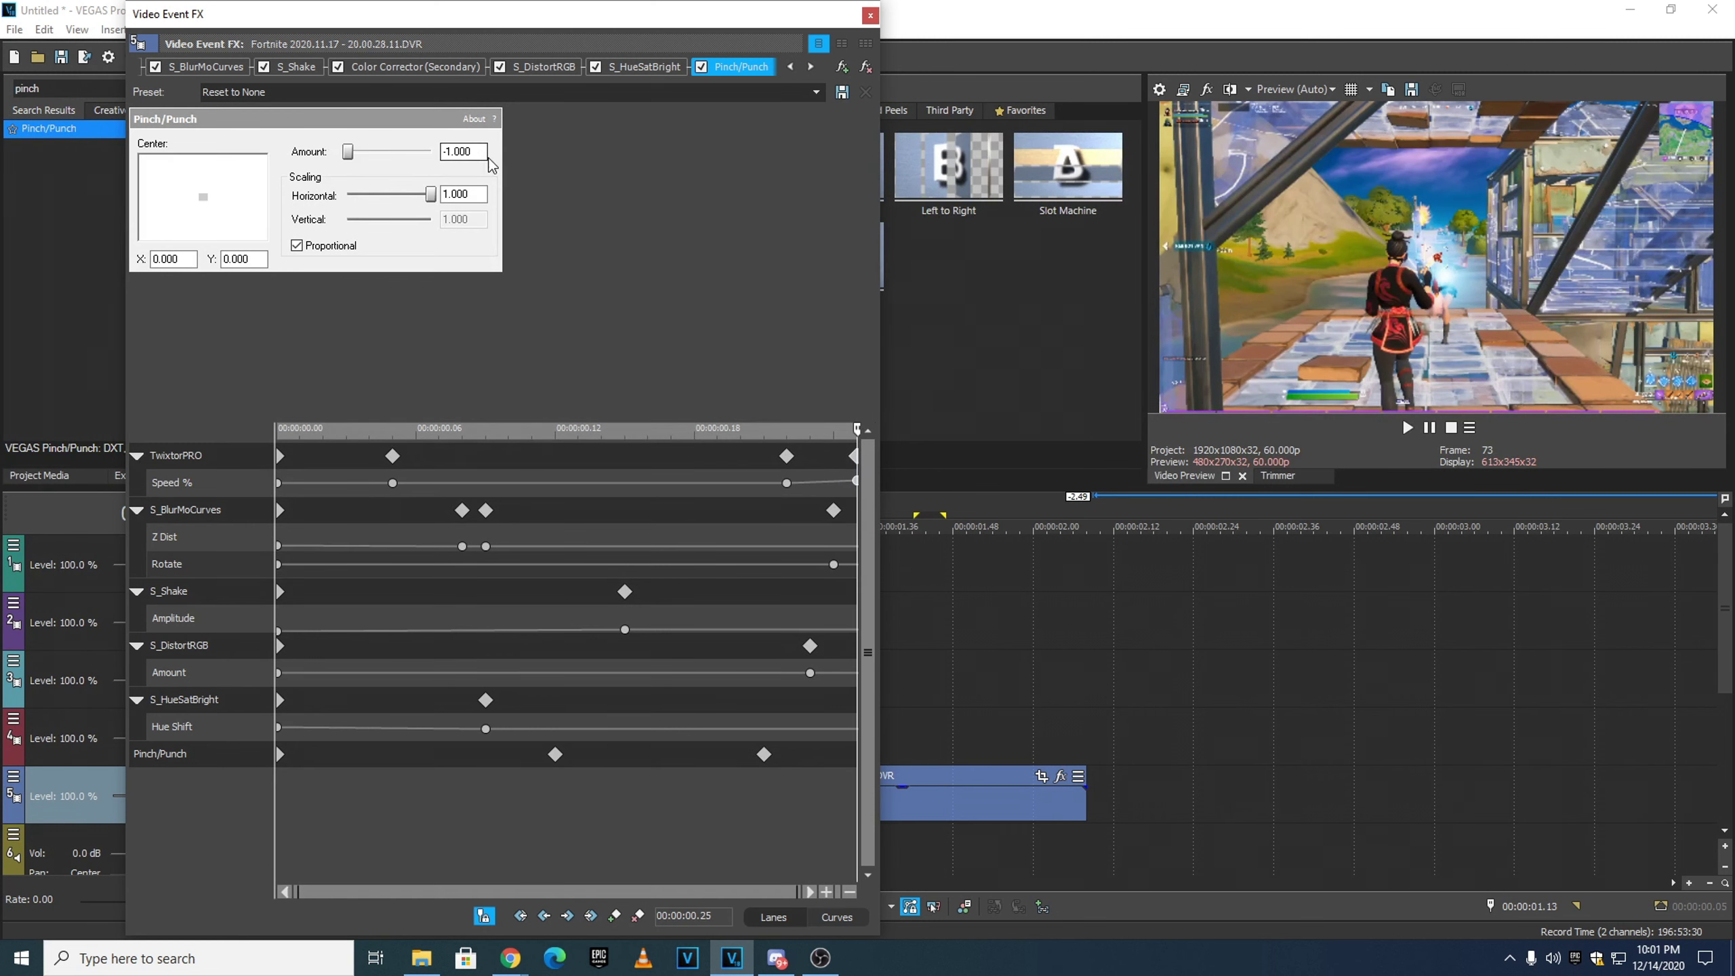
{"action": "left_click_drag", "start_coordinate": [480, 152], "coordinate": [181, 153]}
{"action": "key", "text": "BackSpace"}
{"action": "type", "text": "0"}
{"action": "key", "text": "Return"}
{"action": "left_click", "coordinate": [870, 15]}
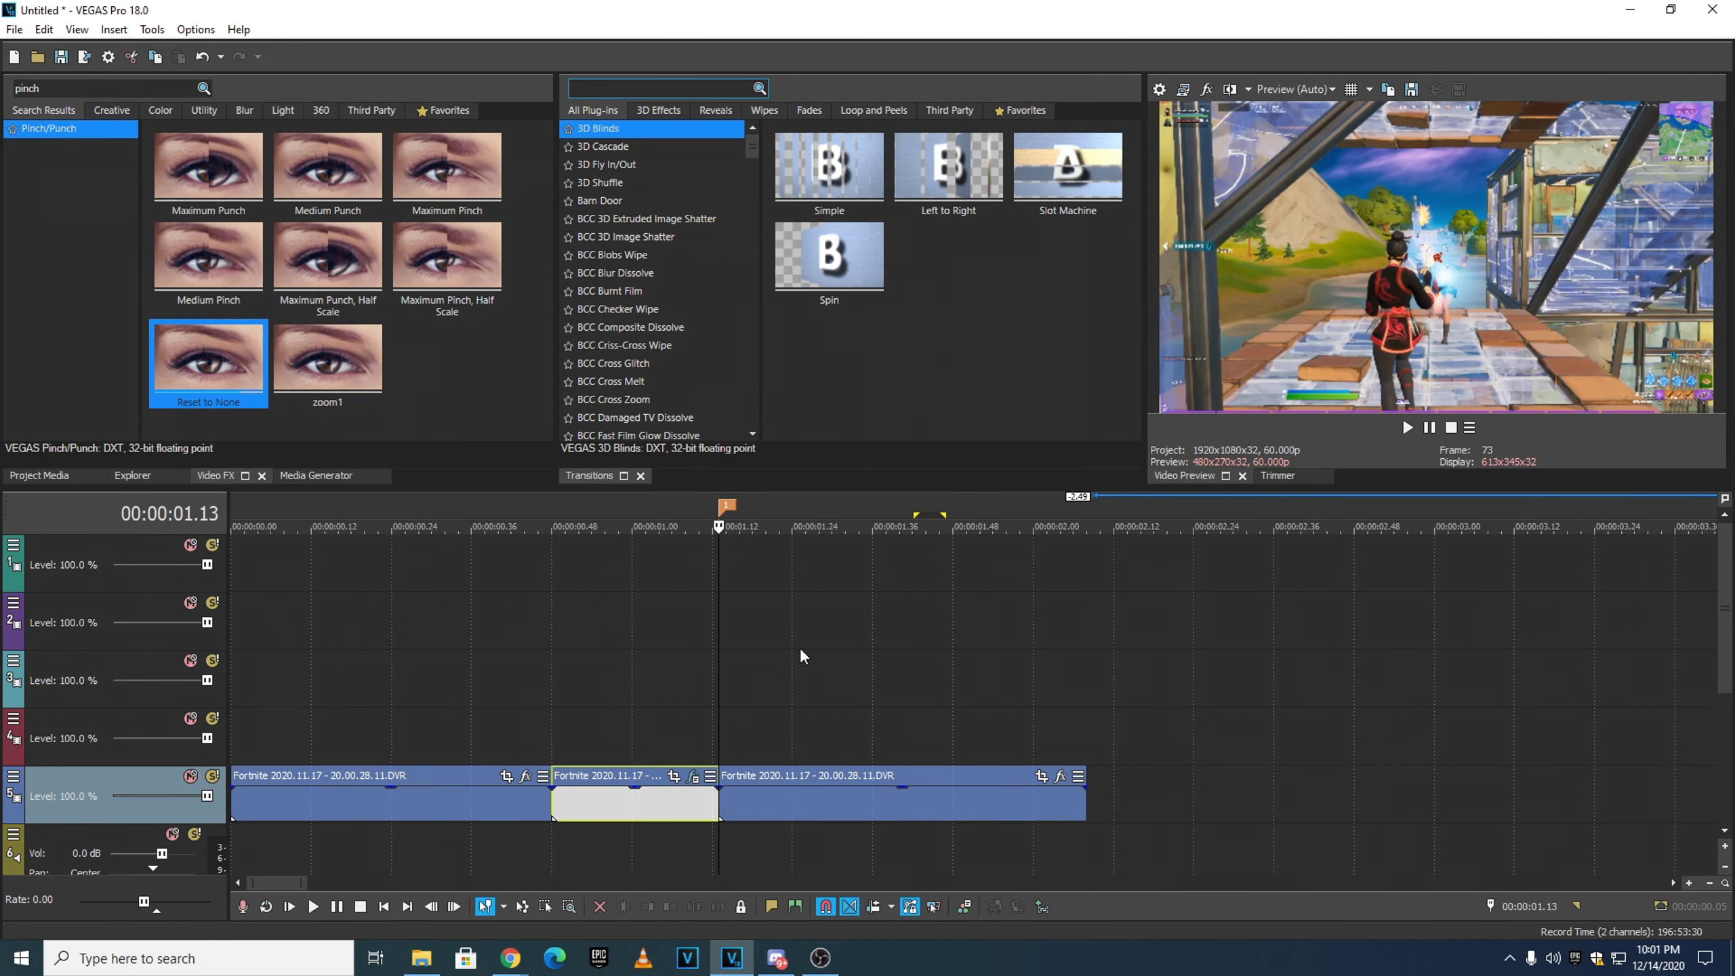
- Search the video effects for "magic", apply a Magic Bullet Looks preset to the middle clip at 00:00:00.53, and open its look editor
{"action": "left_click", "coordinate": [584, 811]}
{"action": "scroll", "coordinate": [631, 721], "scroll_direction": "down", "scroll_amount": 2}
{"action": "double_click", "coordinate": [28, 89]}
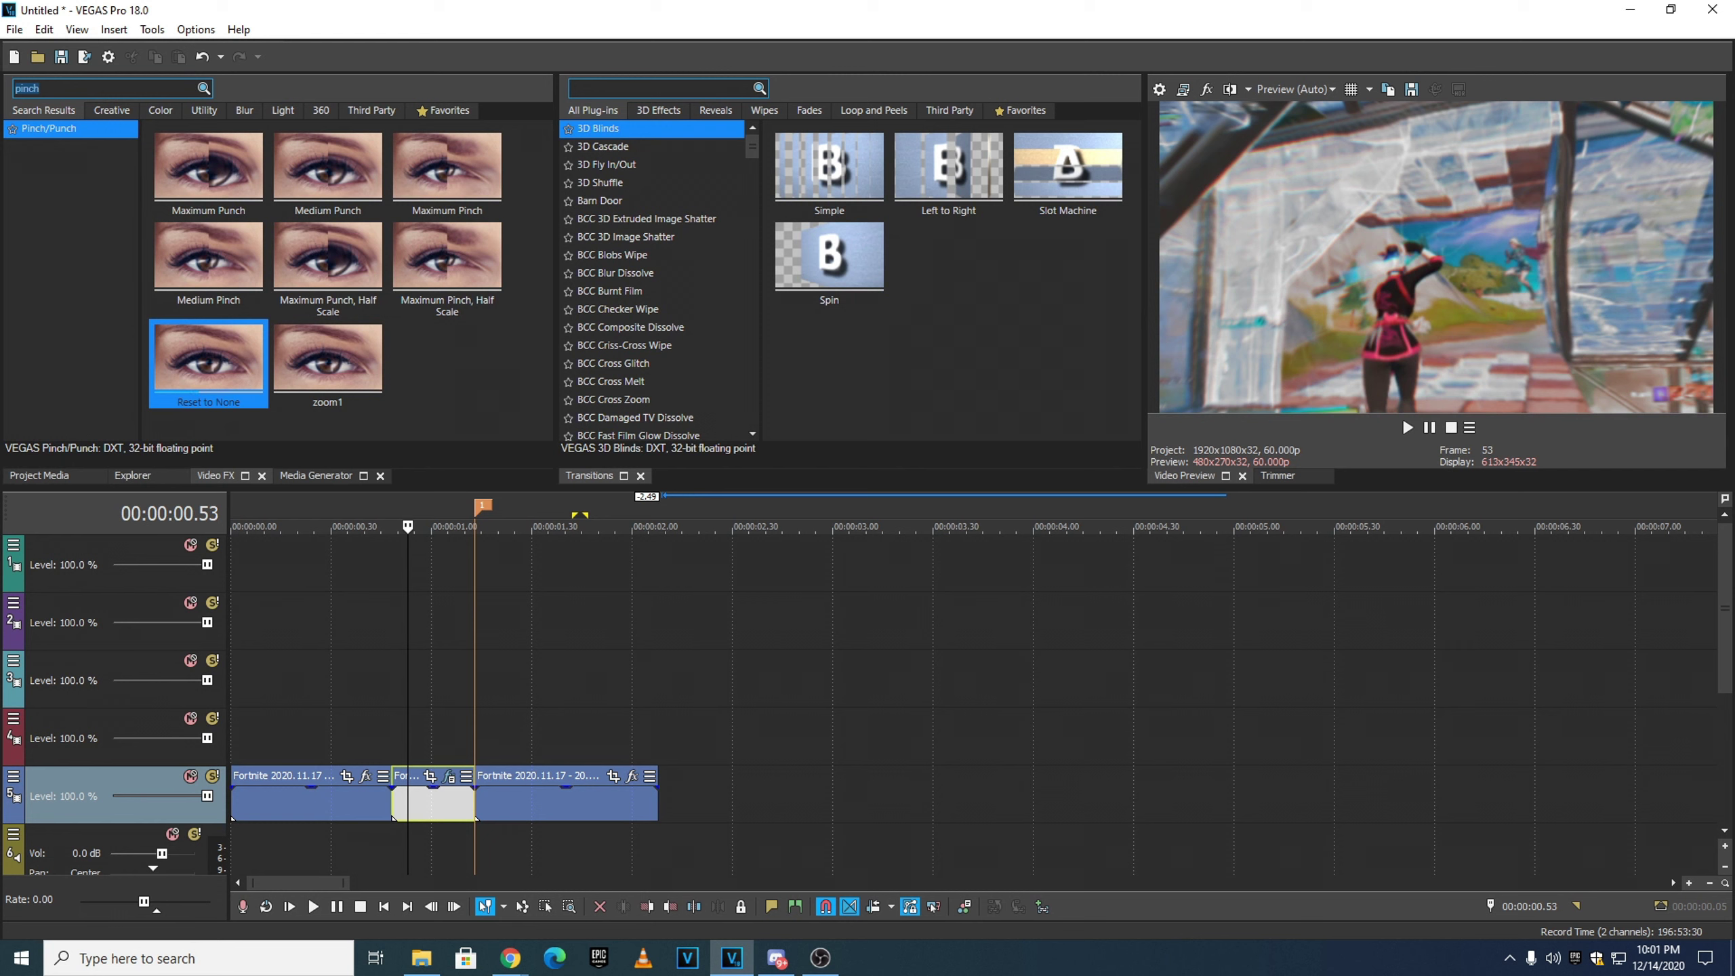
{"action": "key", "text": "BackSpace"}
{"action": "type", "text": "magic"}
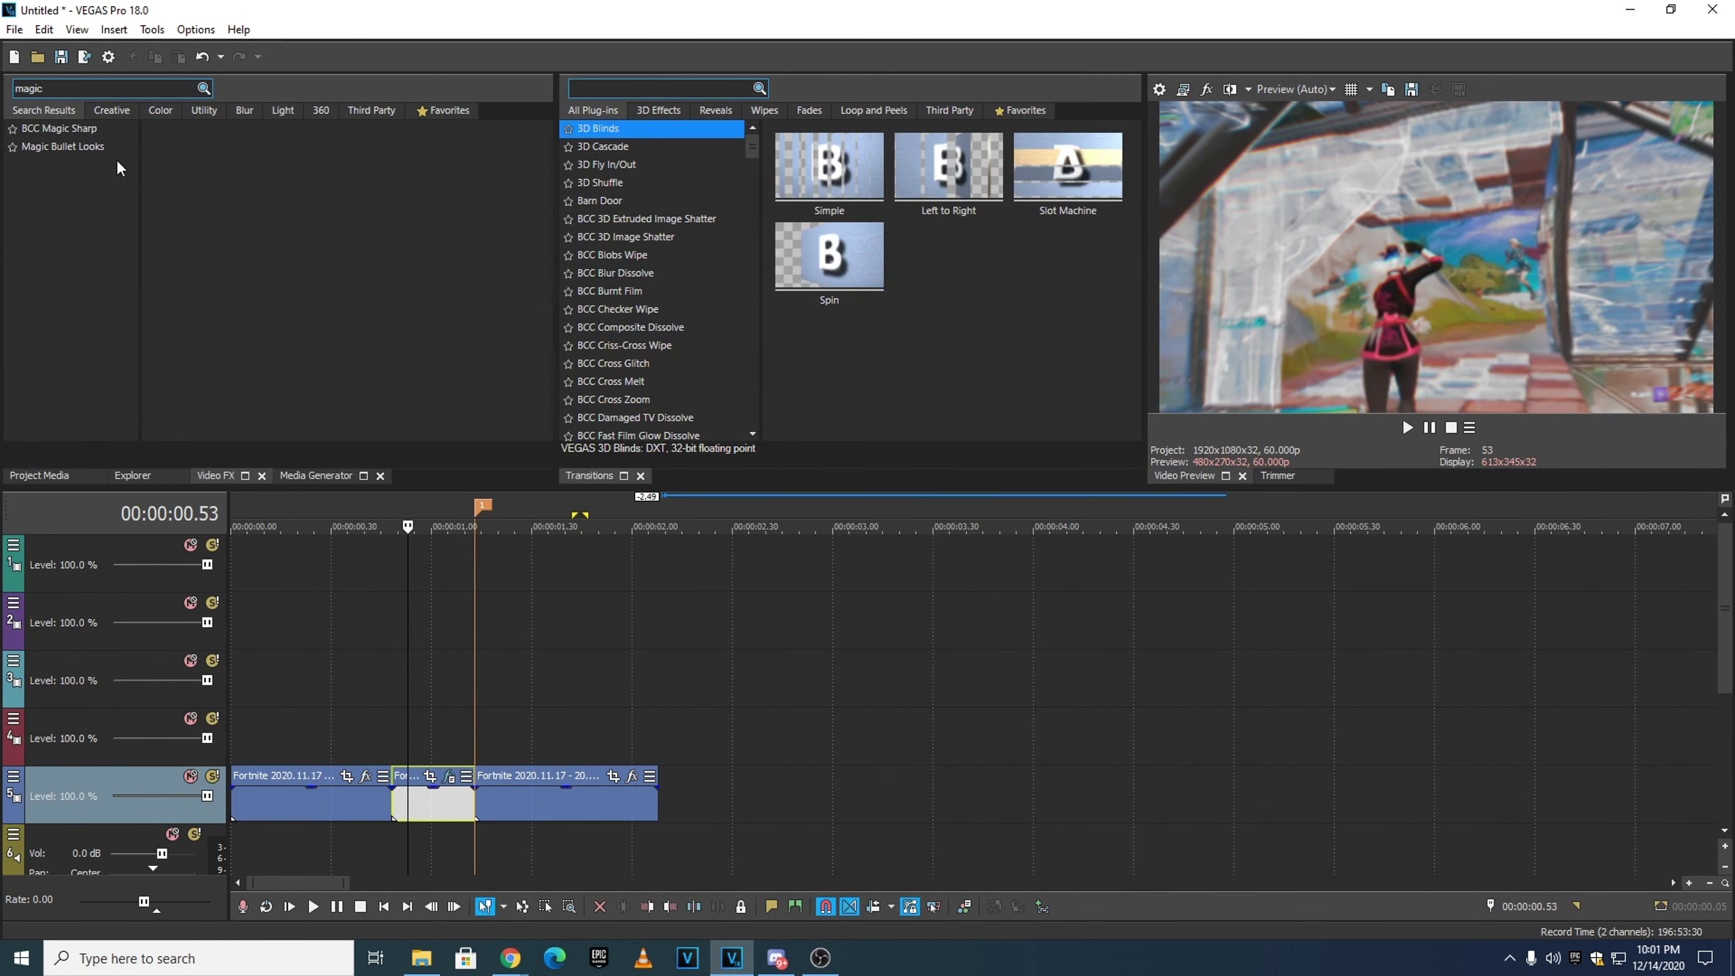
{"action": "left_click", "coordinate": [99, 149]}
{"action": "scroll", "coordinate": [499, 694], "scroll_direction": "up", "scroll_amount": 2}
{"action": "left_click_drag", "start_coordinate": [333, 385], "coordinate": [657, 813]}
{"action": "left_click", "coordinate": [164, 144]}
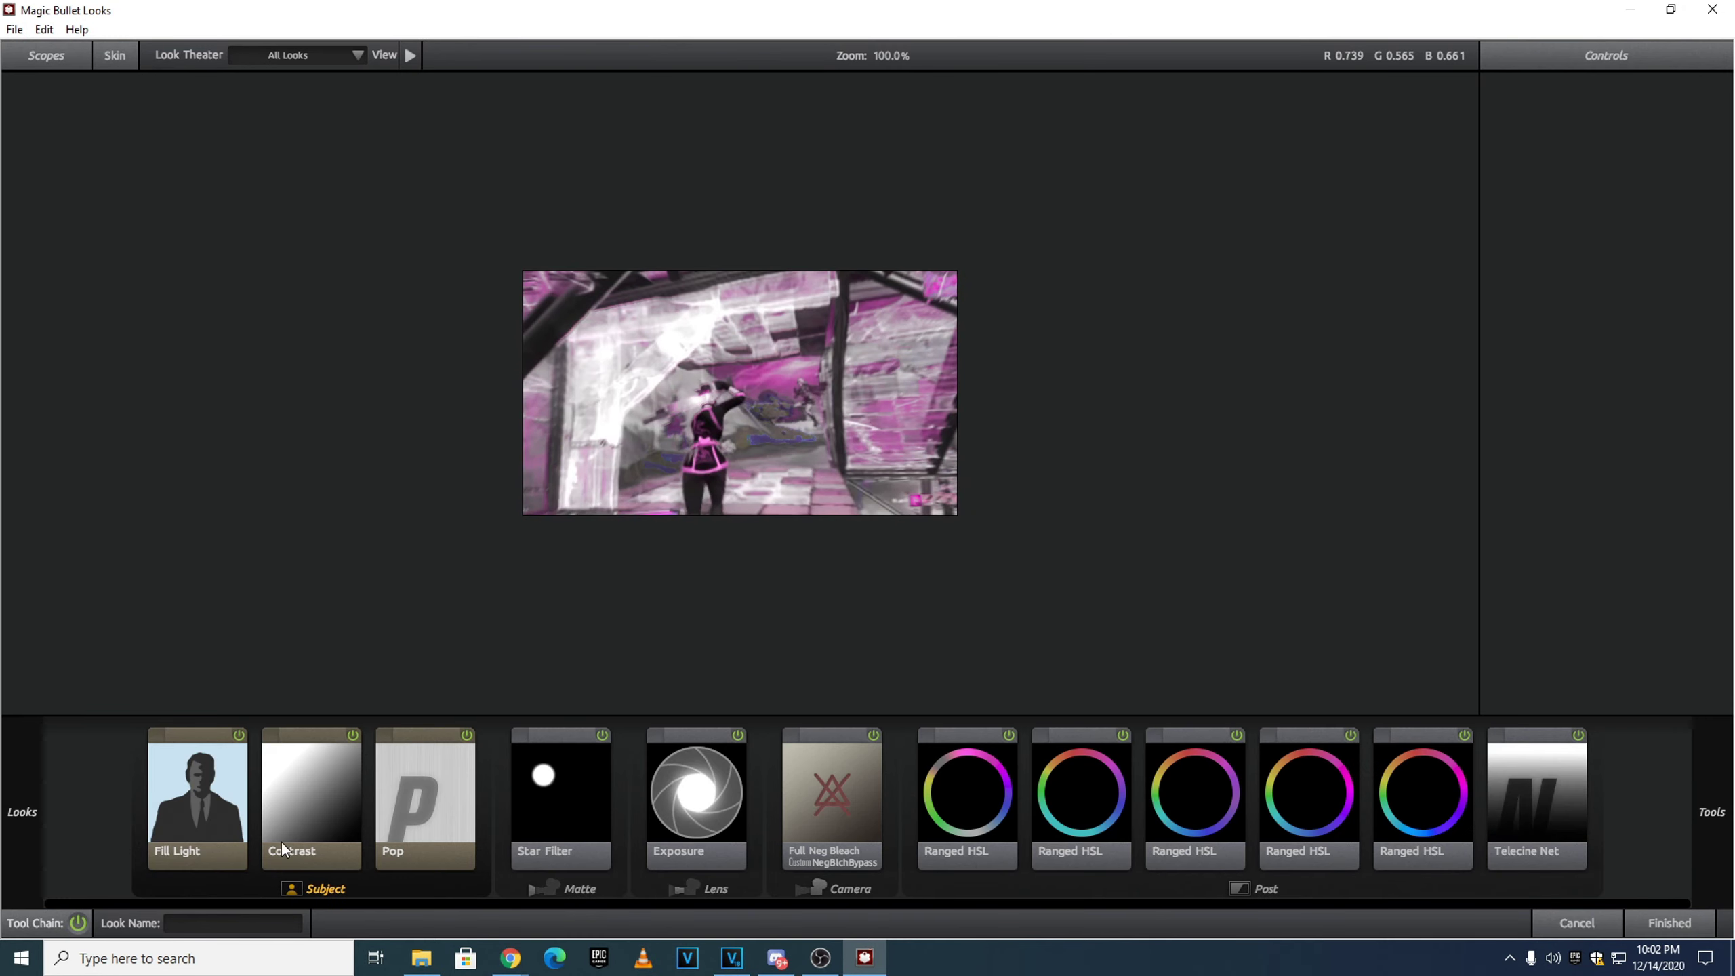
- Examine the settings of each tool in the look's chain, from Fill Light through the Ranged HSL tools to Telecine Net
{"action": "left_click", "coordinate": [201, 818]}
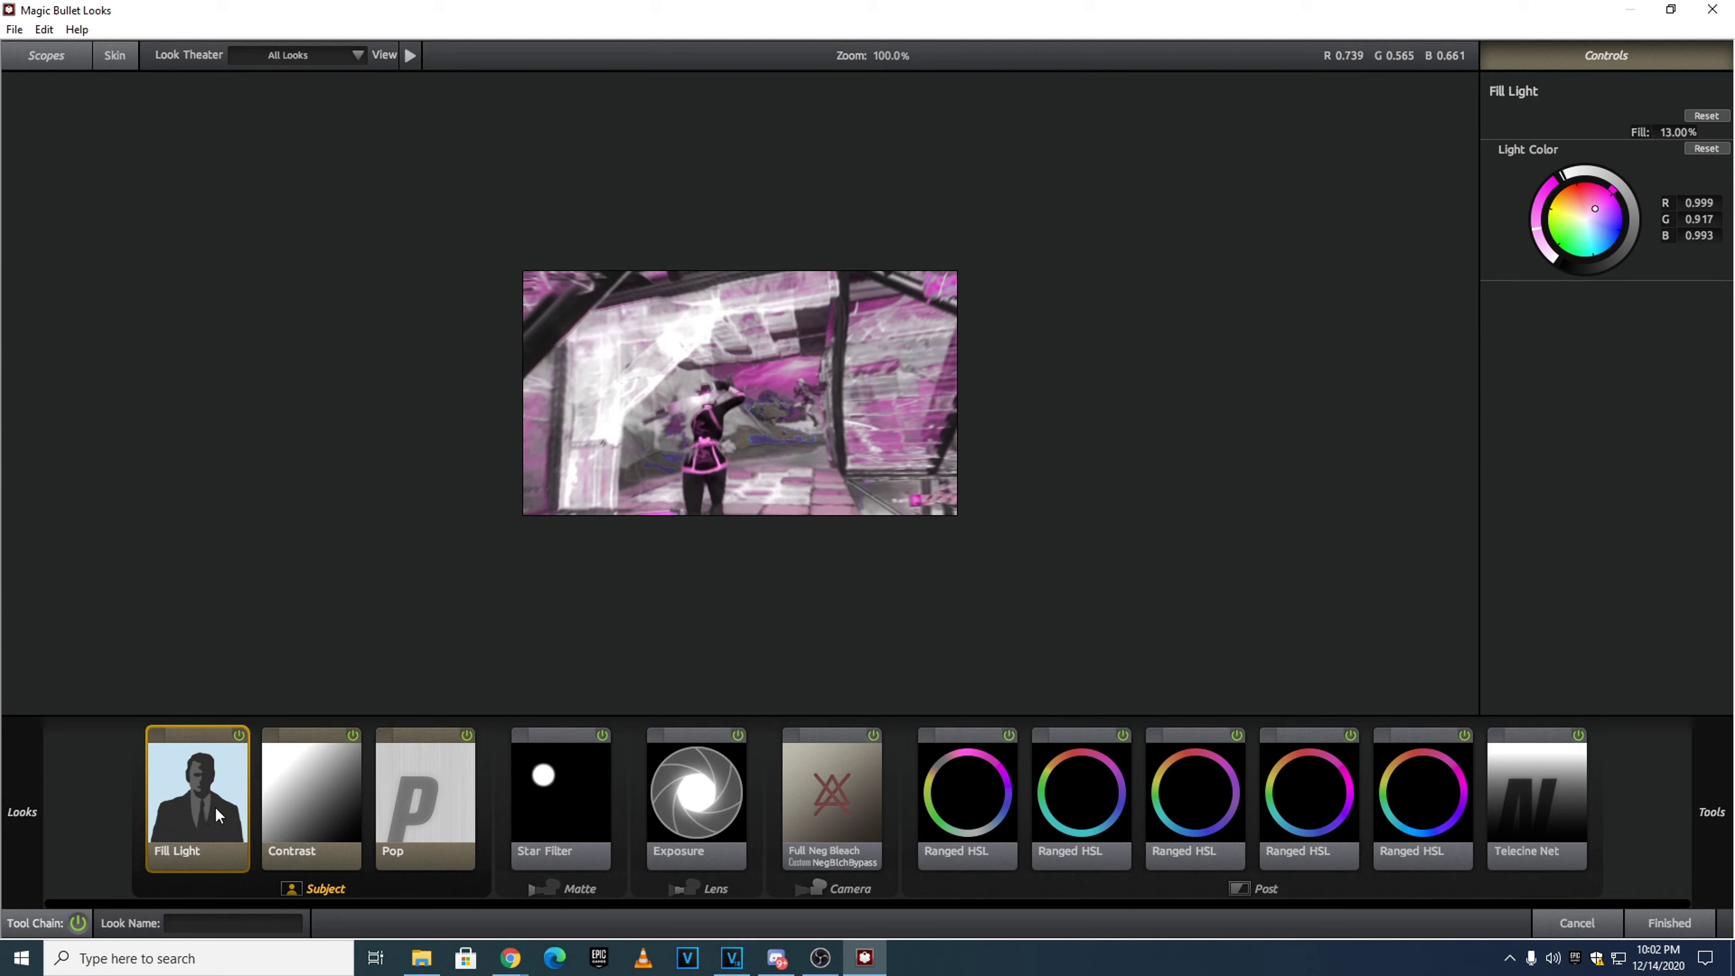
{"action": "left_click", "coordinate": [334, 793]}
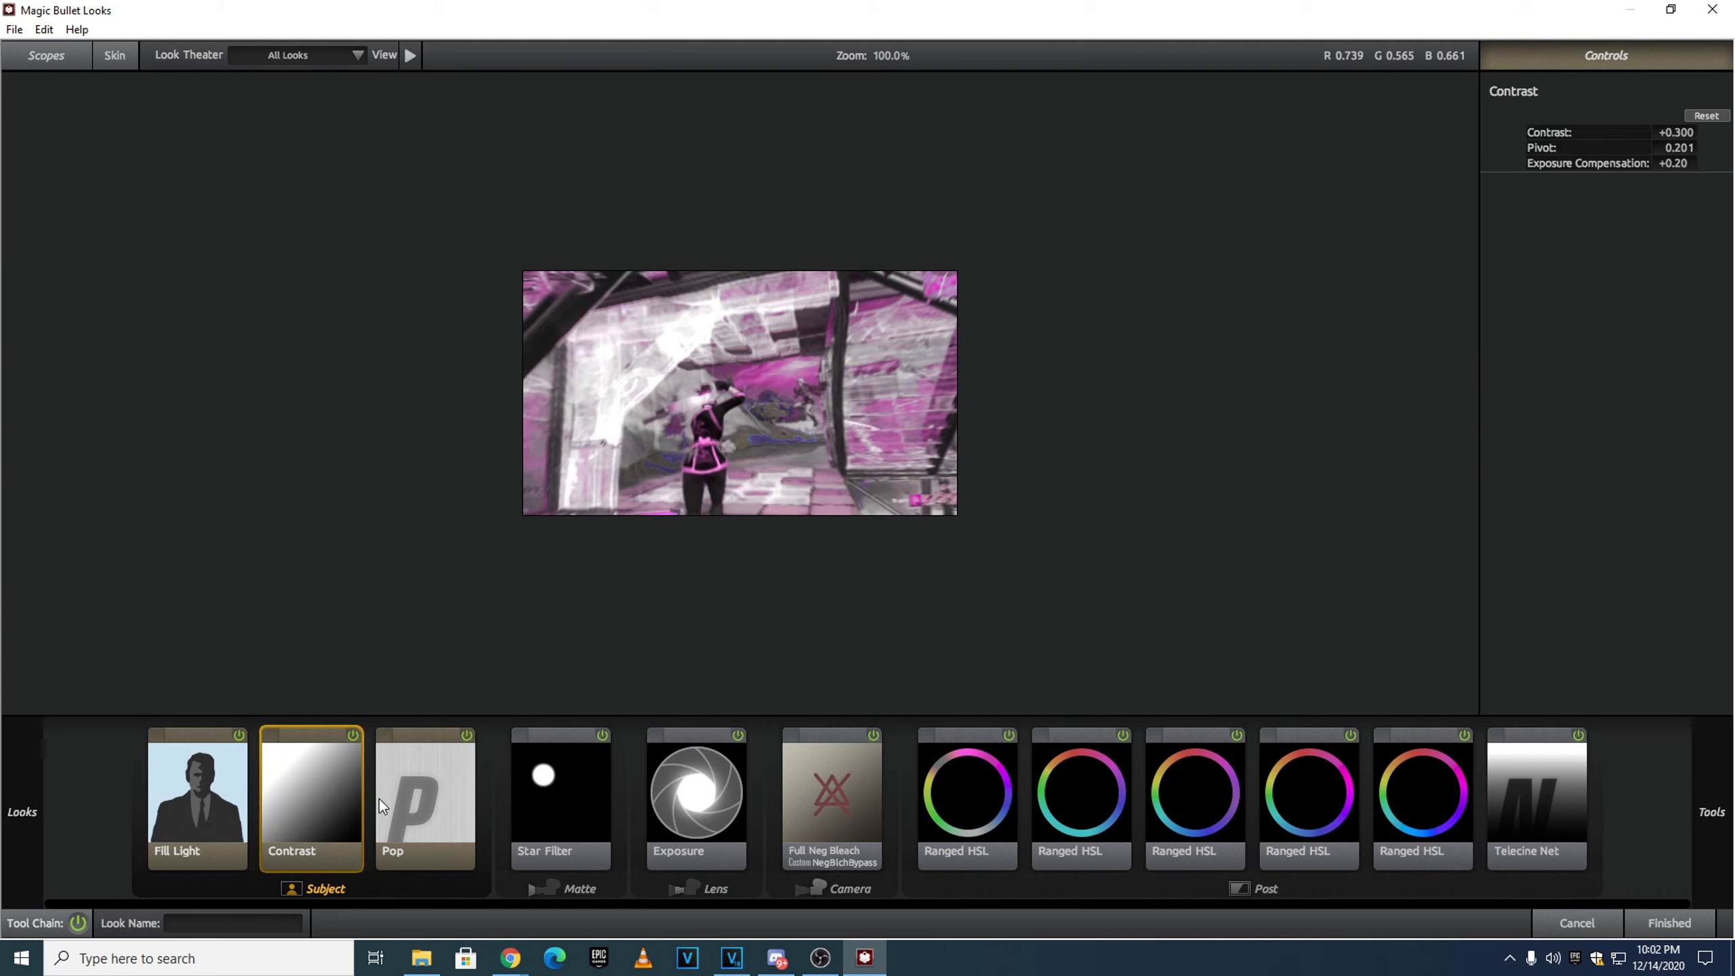
{"action": "left_click", "coordinate": [424, 808]}
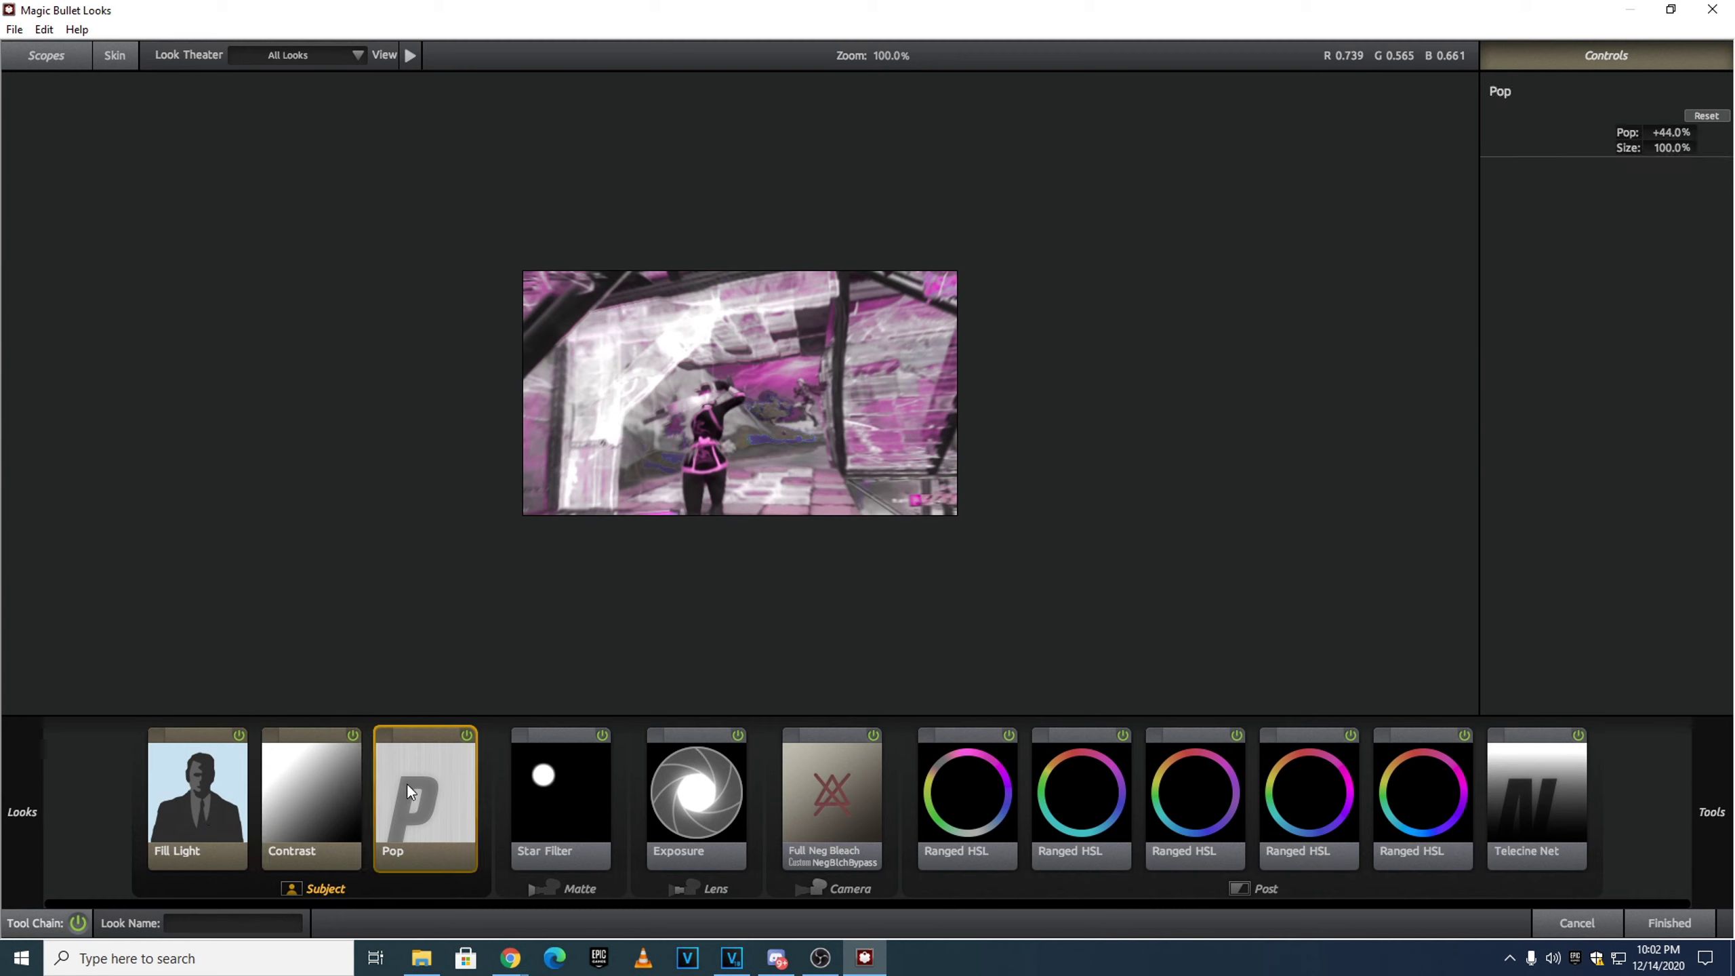
{"action": "left_click", "coordinate": [565, 813]}
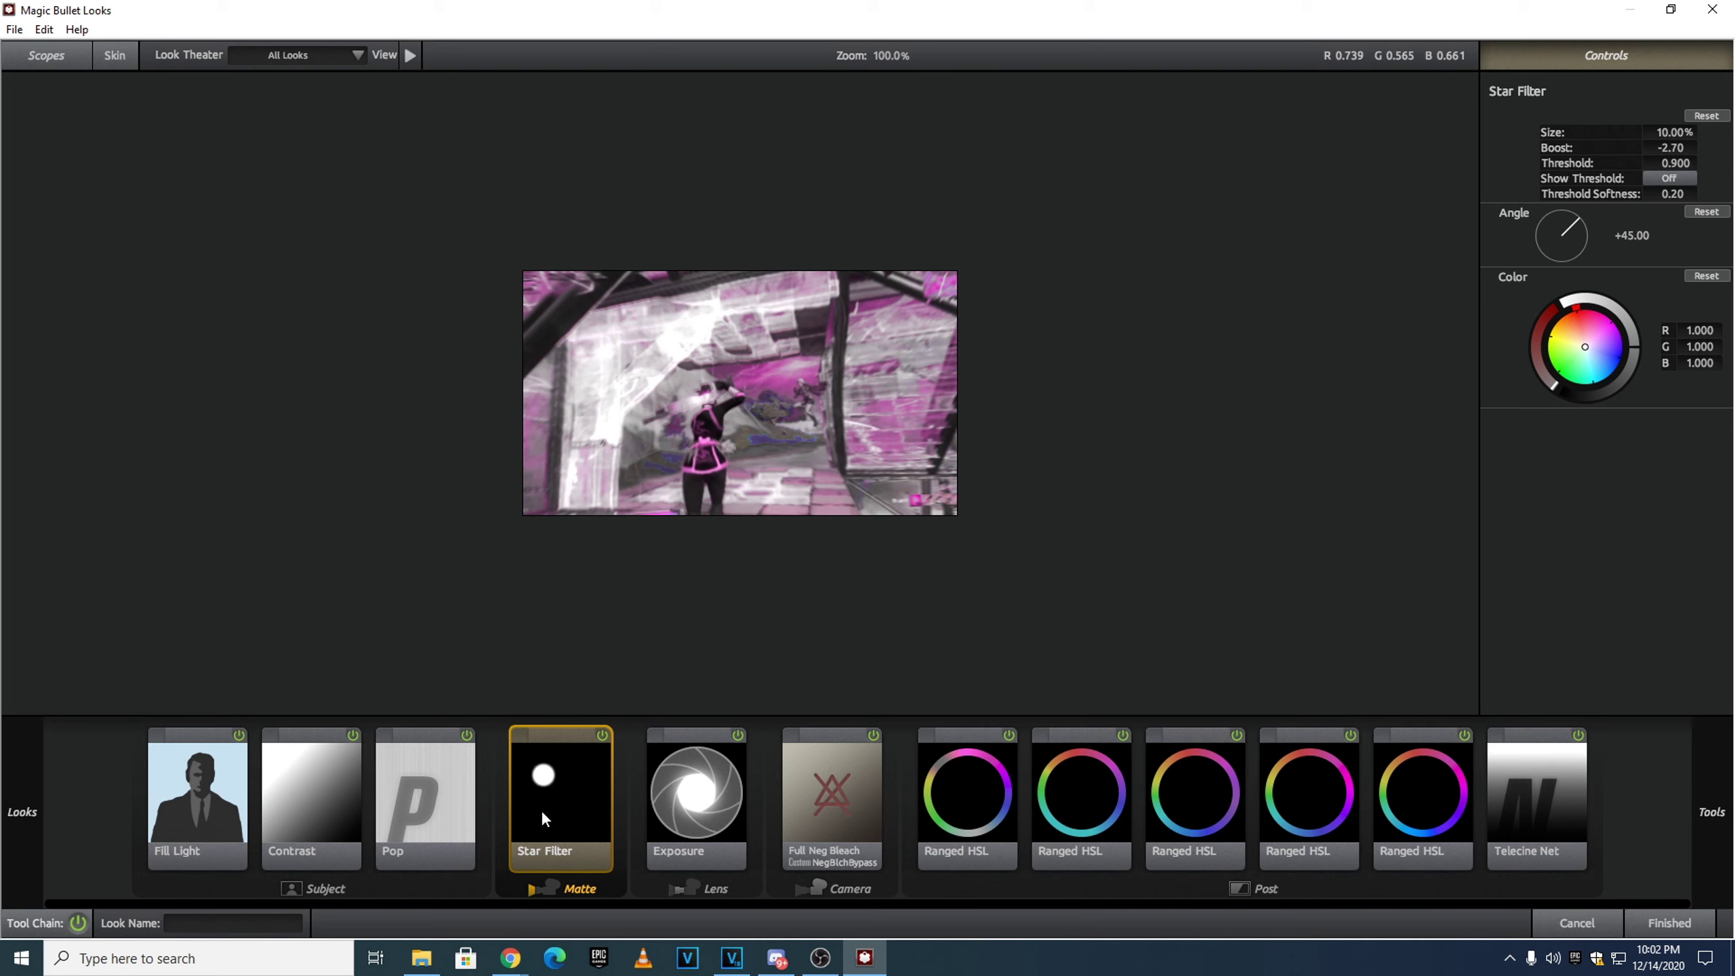
{"action": "left_click", "coordinate": [693, 844]}
{"action": "left_click", "coordinate": [826, 837]}
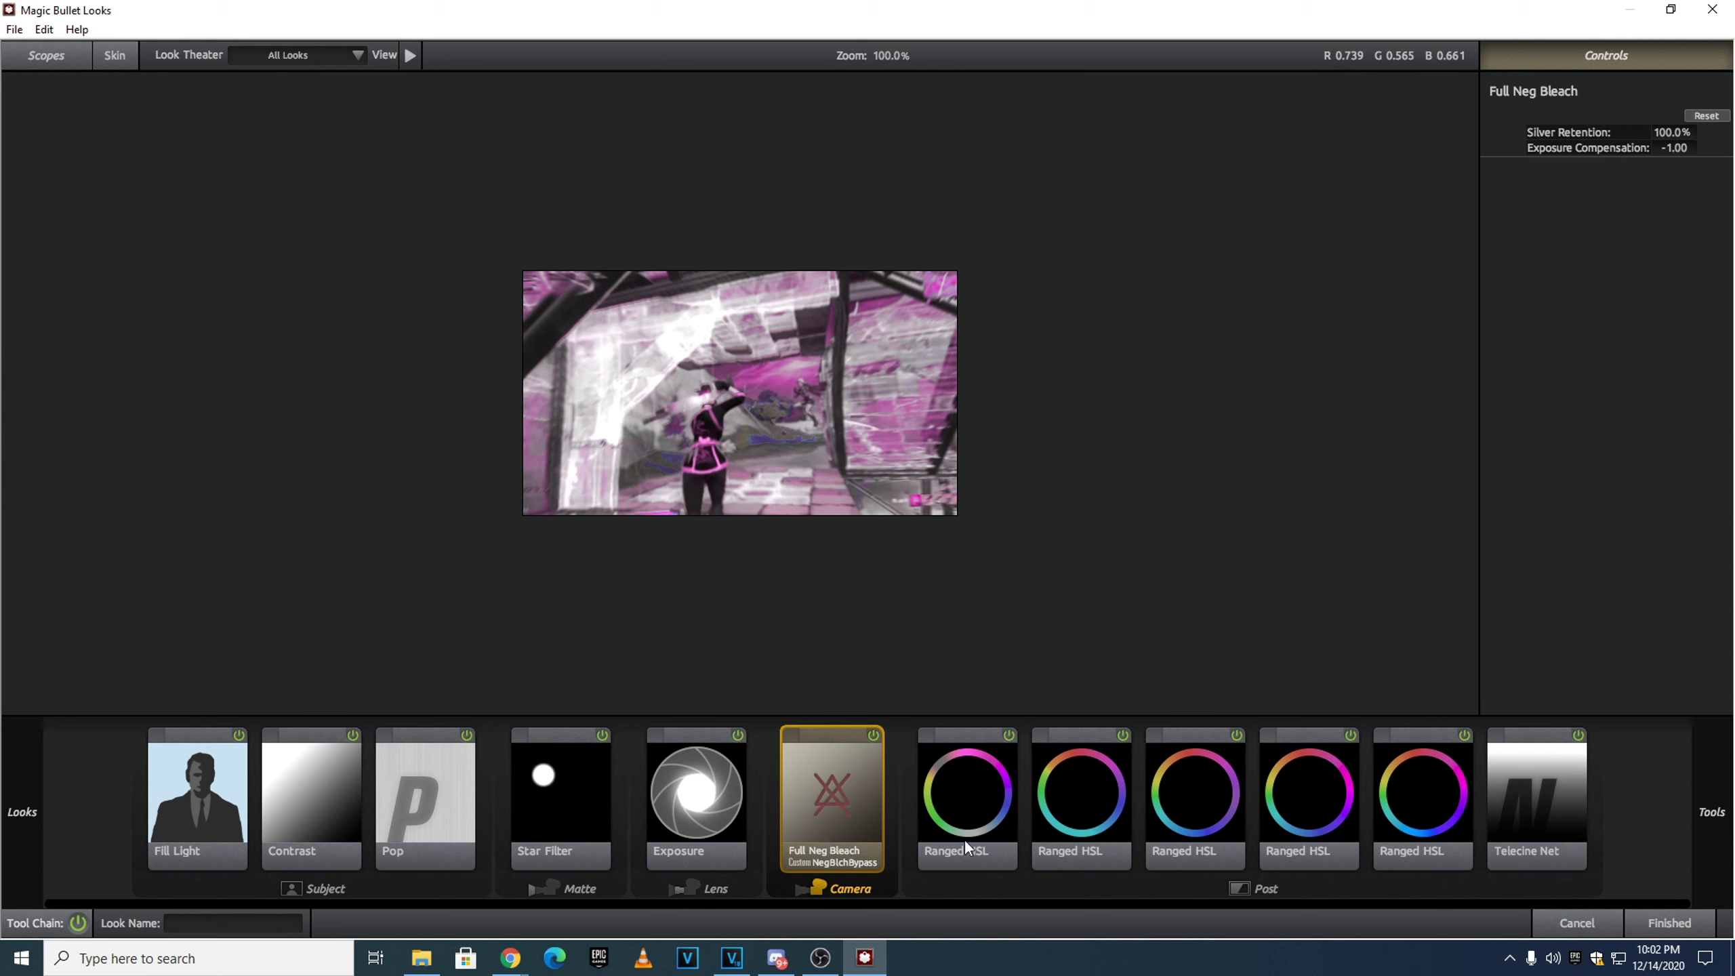
{"action": "left_click", "coordinate": [996, 828]}
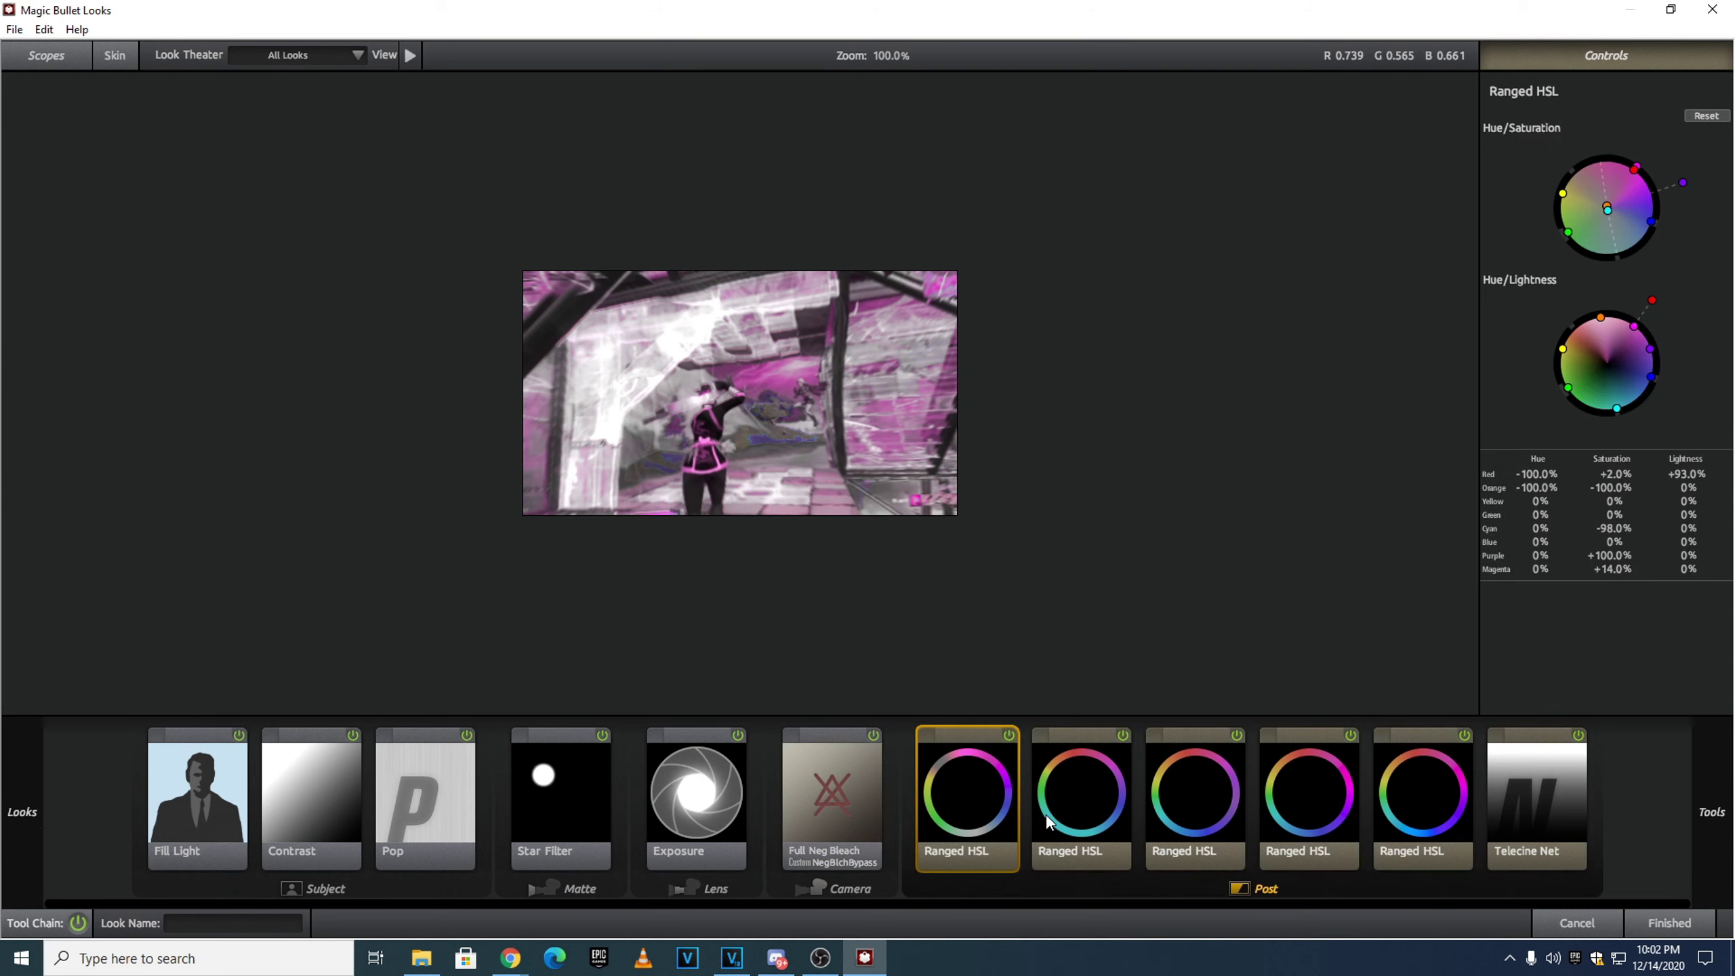
{"action": "left_click", "coordinate": [1093, 806]}
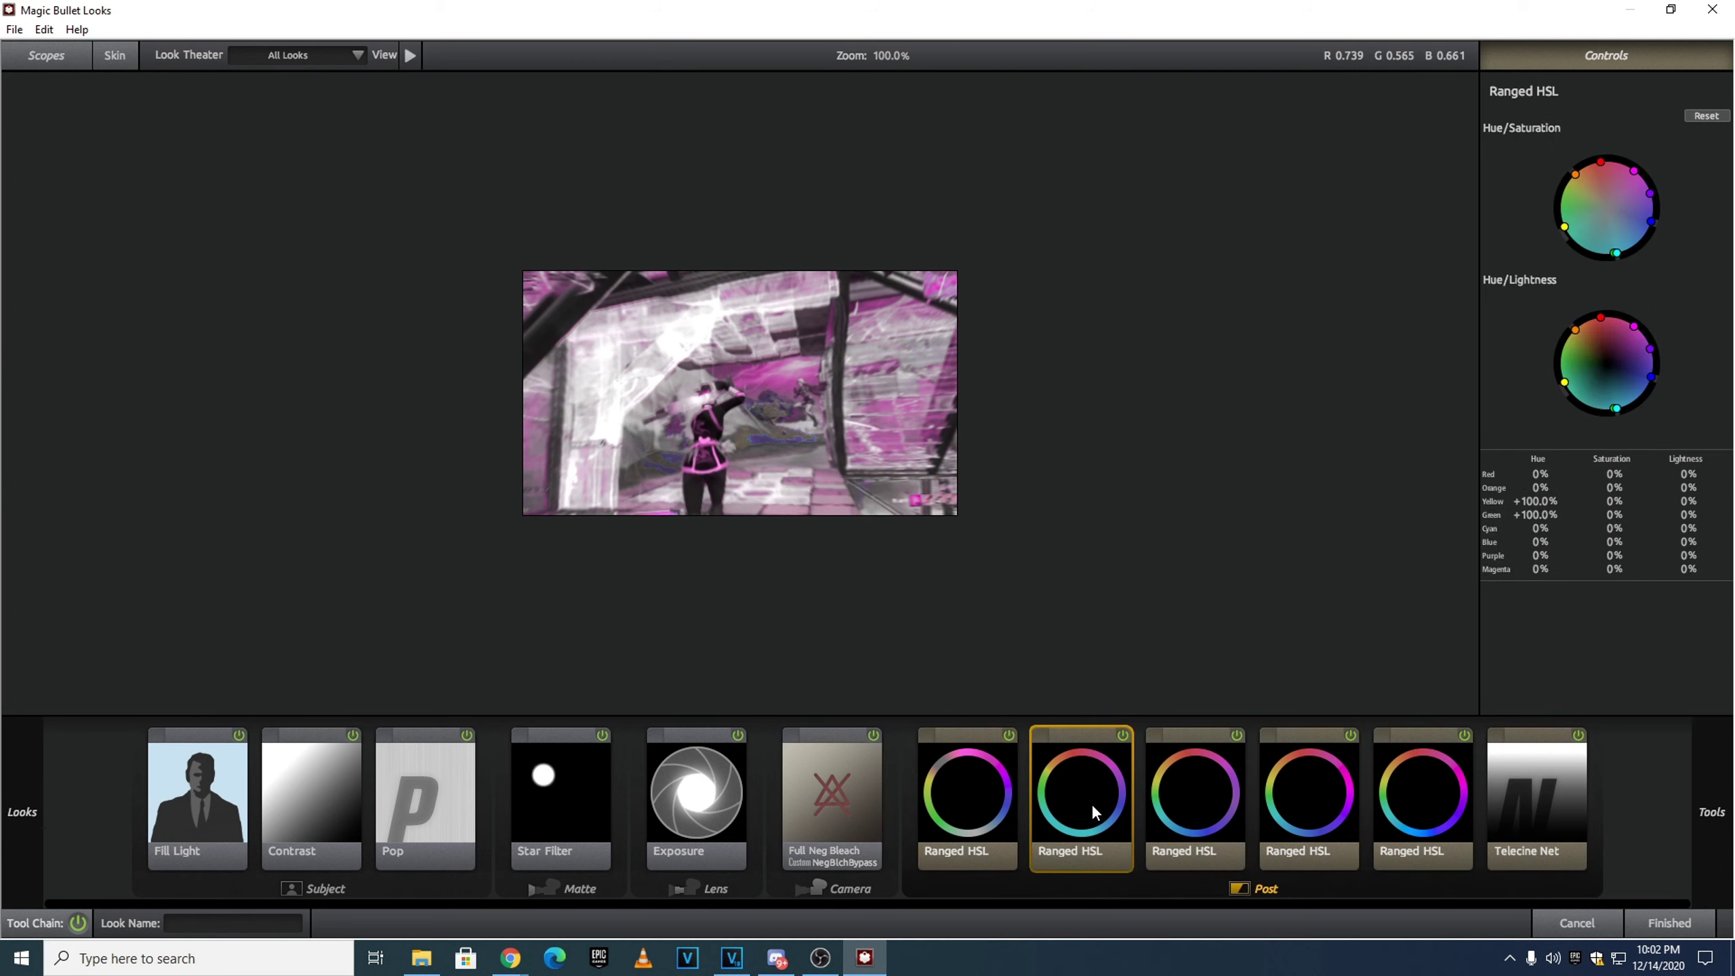
{"action": "left_click", "coordinate": [1173, 824]}
{"action": "left_click", "coordinate": [1304, 824]}
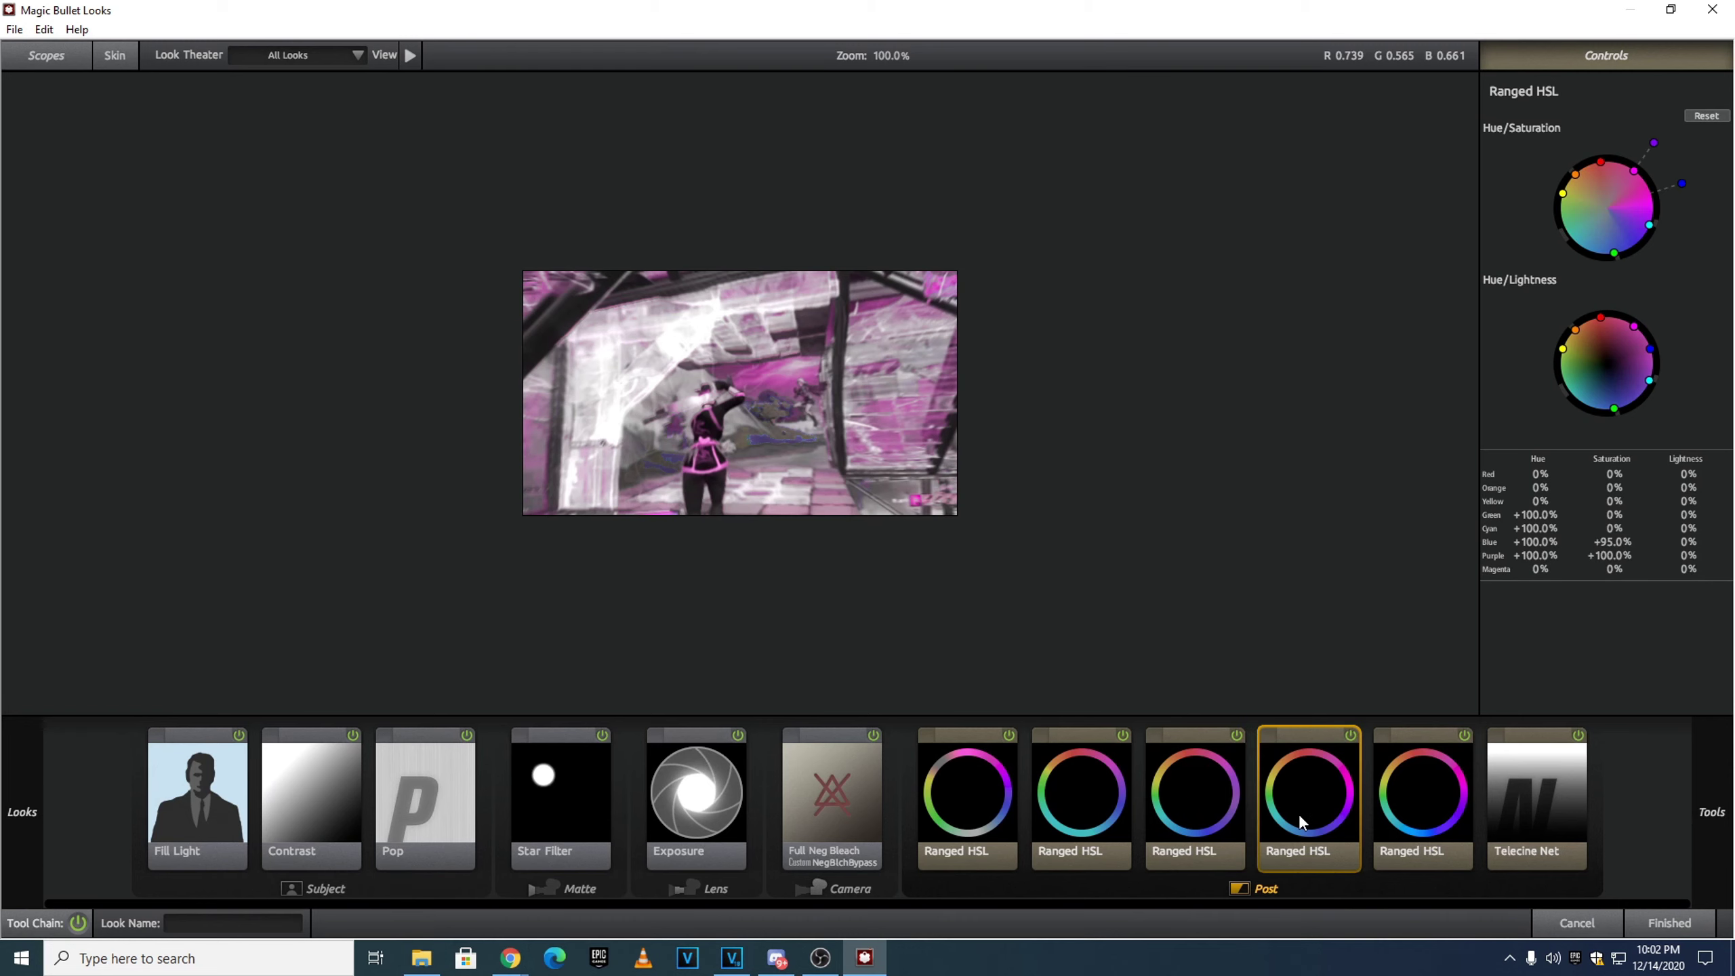
{"action": "left_click", "coordinate": [1403, 826]}
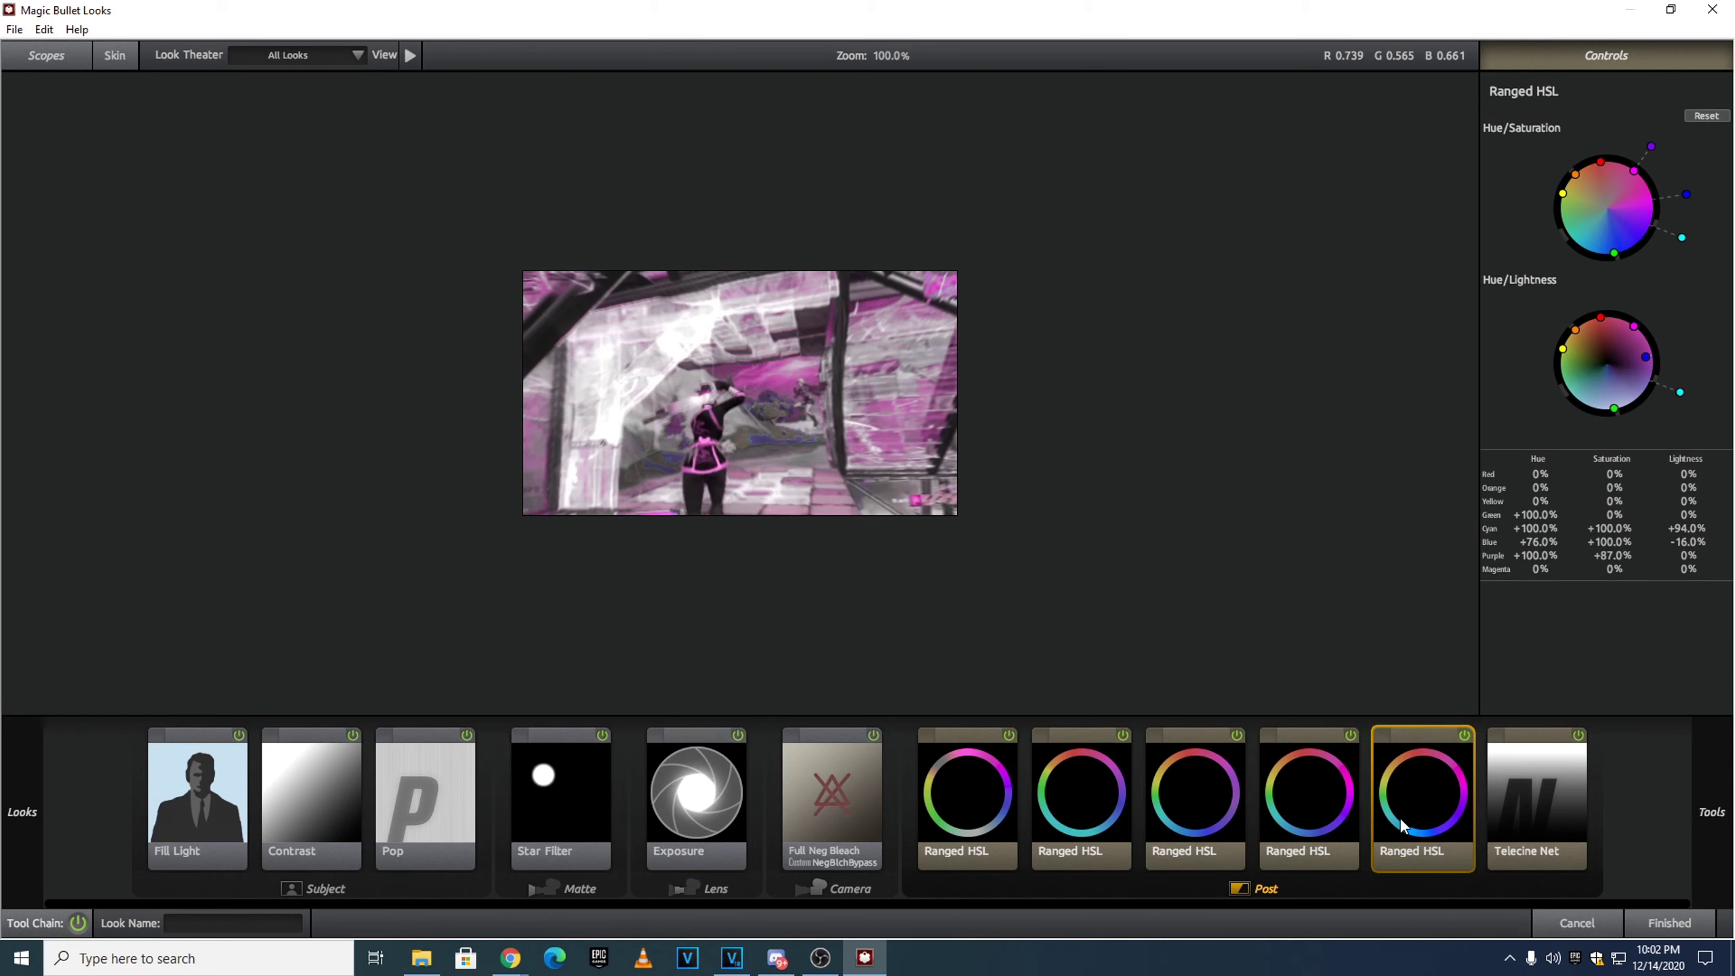
{"action": "left_click", "coordinate": [1499, 836]}
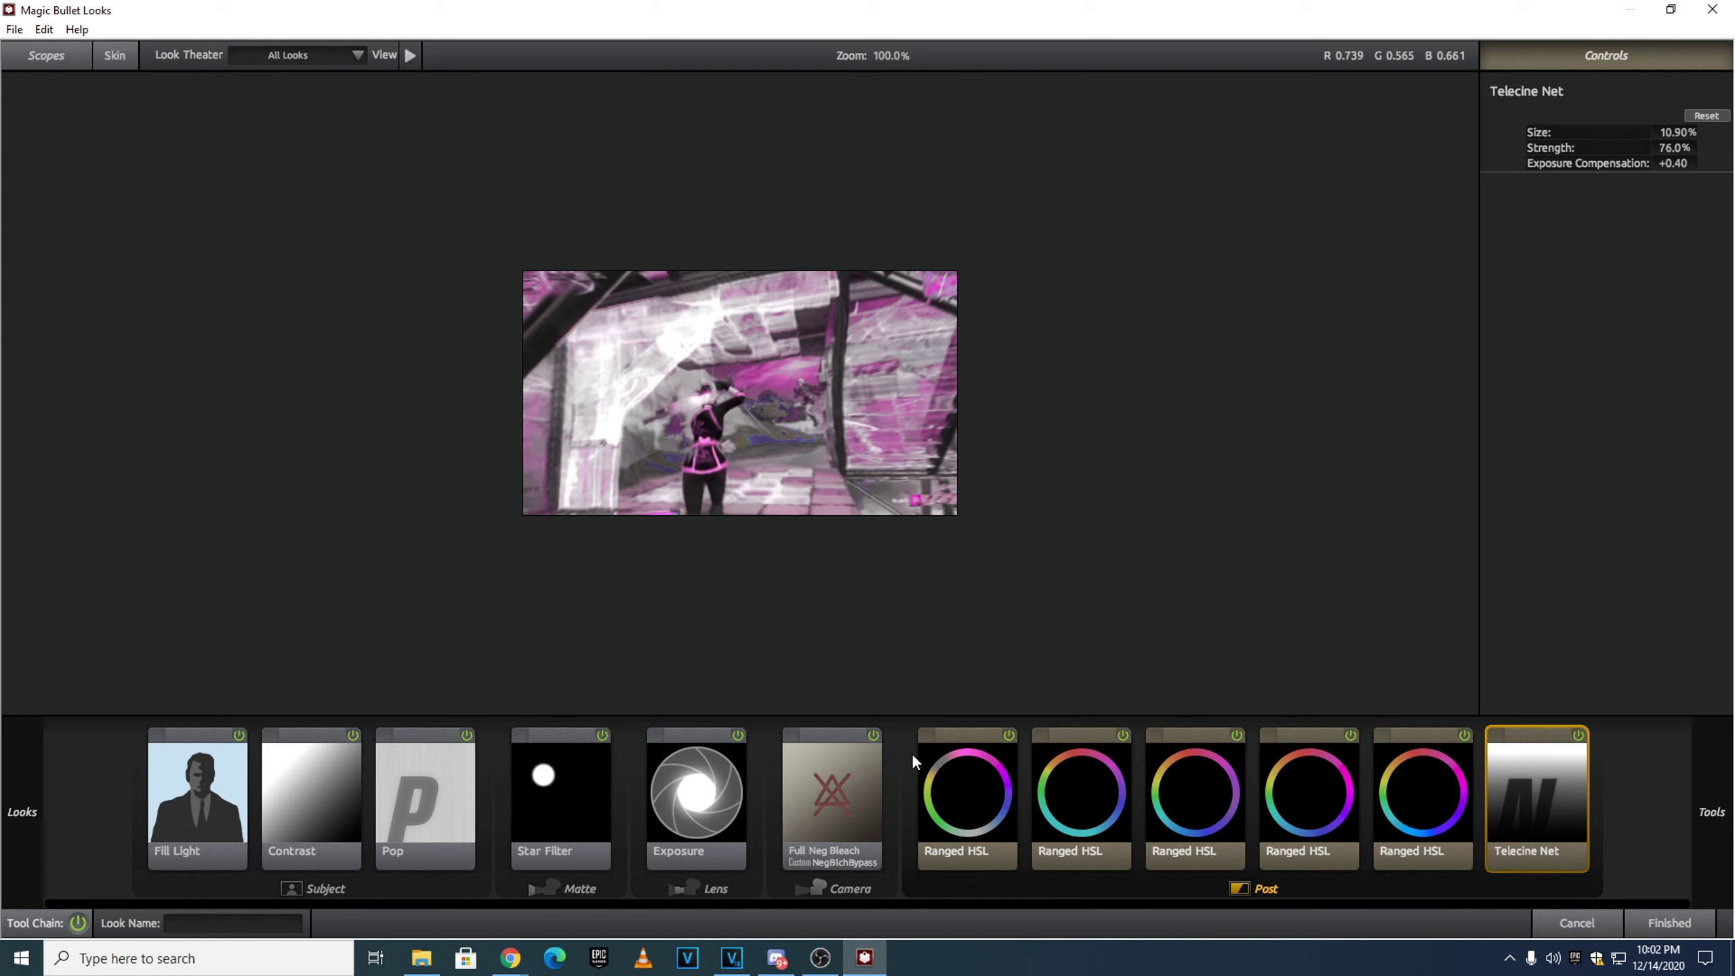
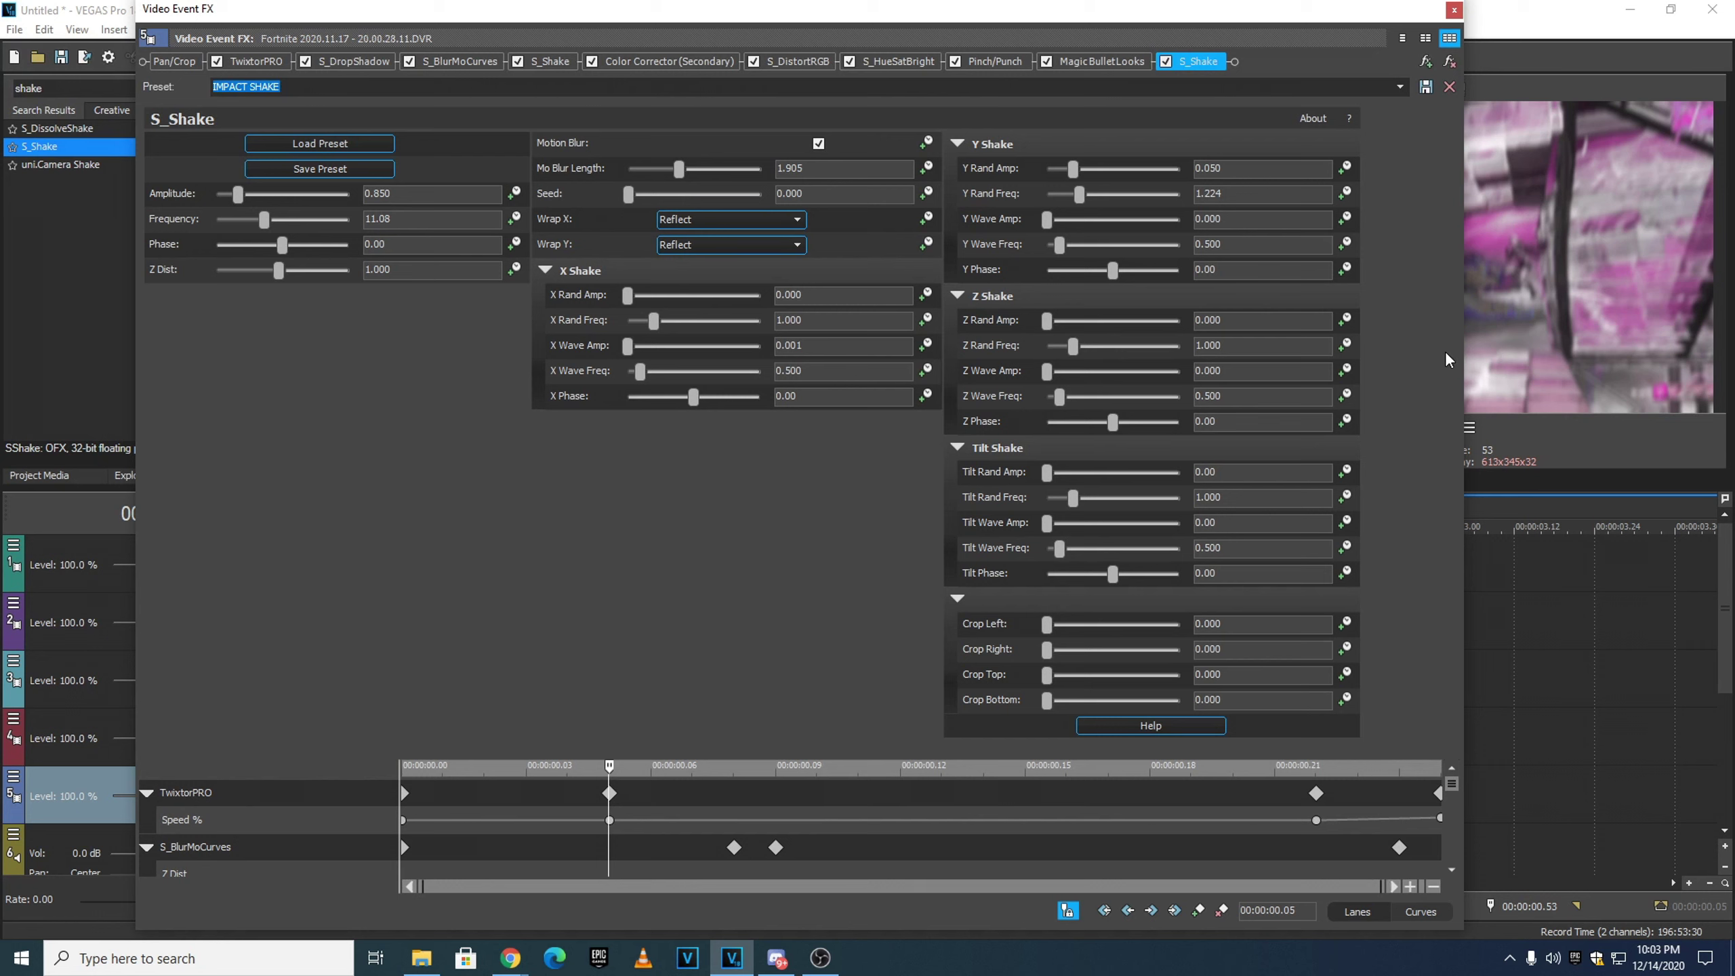
- Narrow the effect settings of the IMPACT SHAKE S_Shake to one column, collapse its parameter groups, and close them
{"action": "left_click_drag", "start_coordinate": [1464, 375], "coordinate": [711, 375]}
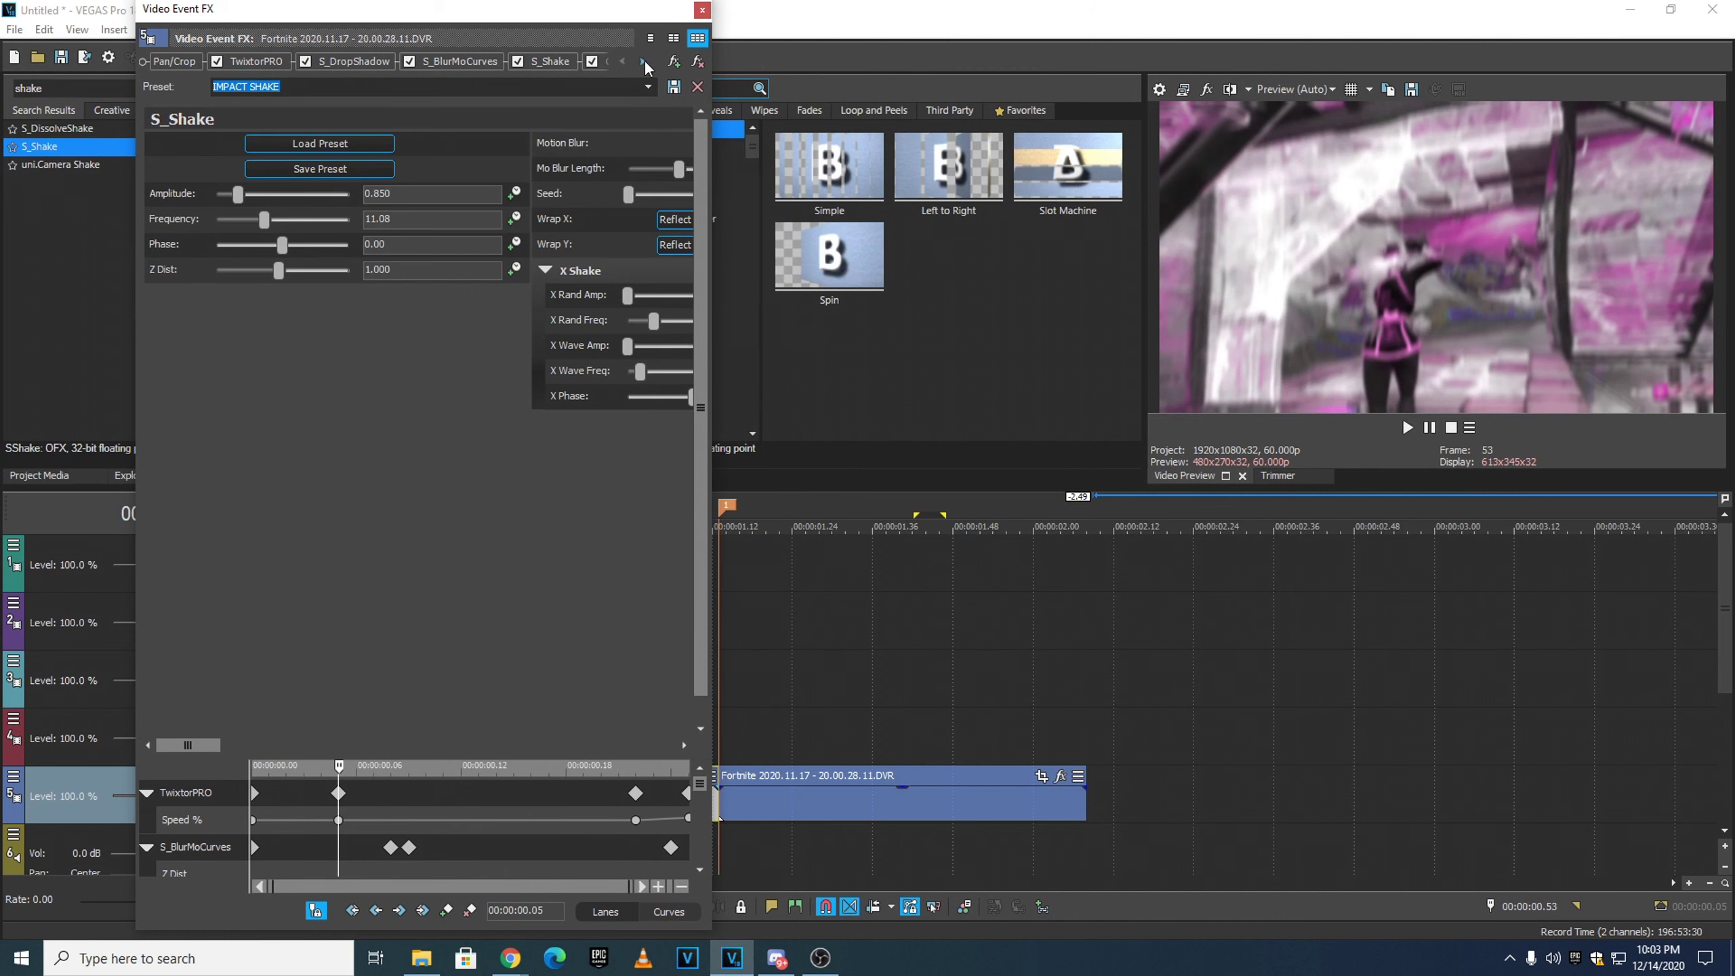
{"action": "left_click", "coordinate": [649, 37]}
{"action": "left_click", "coordinate": [158, 422]}
{"action": "left_click", "coordinate": [158, 447]}
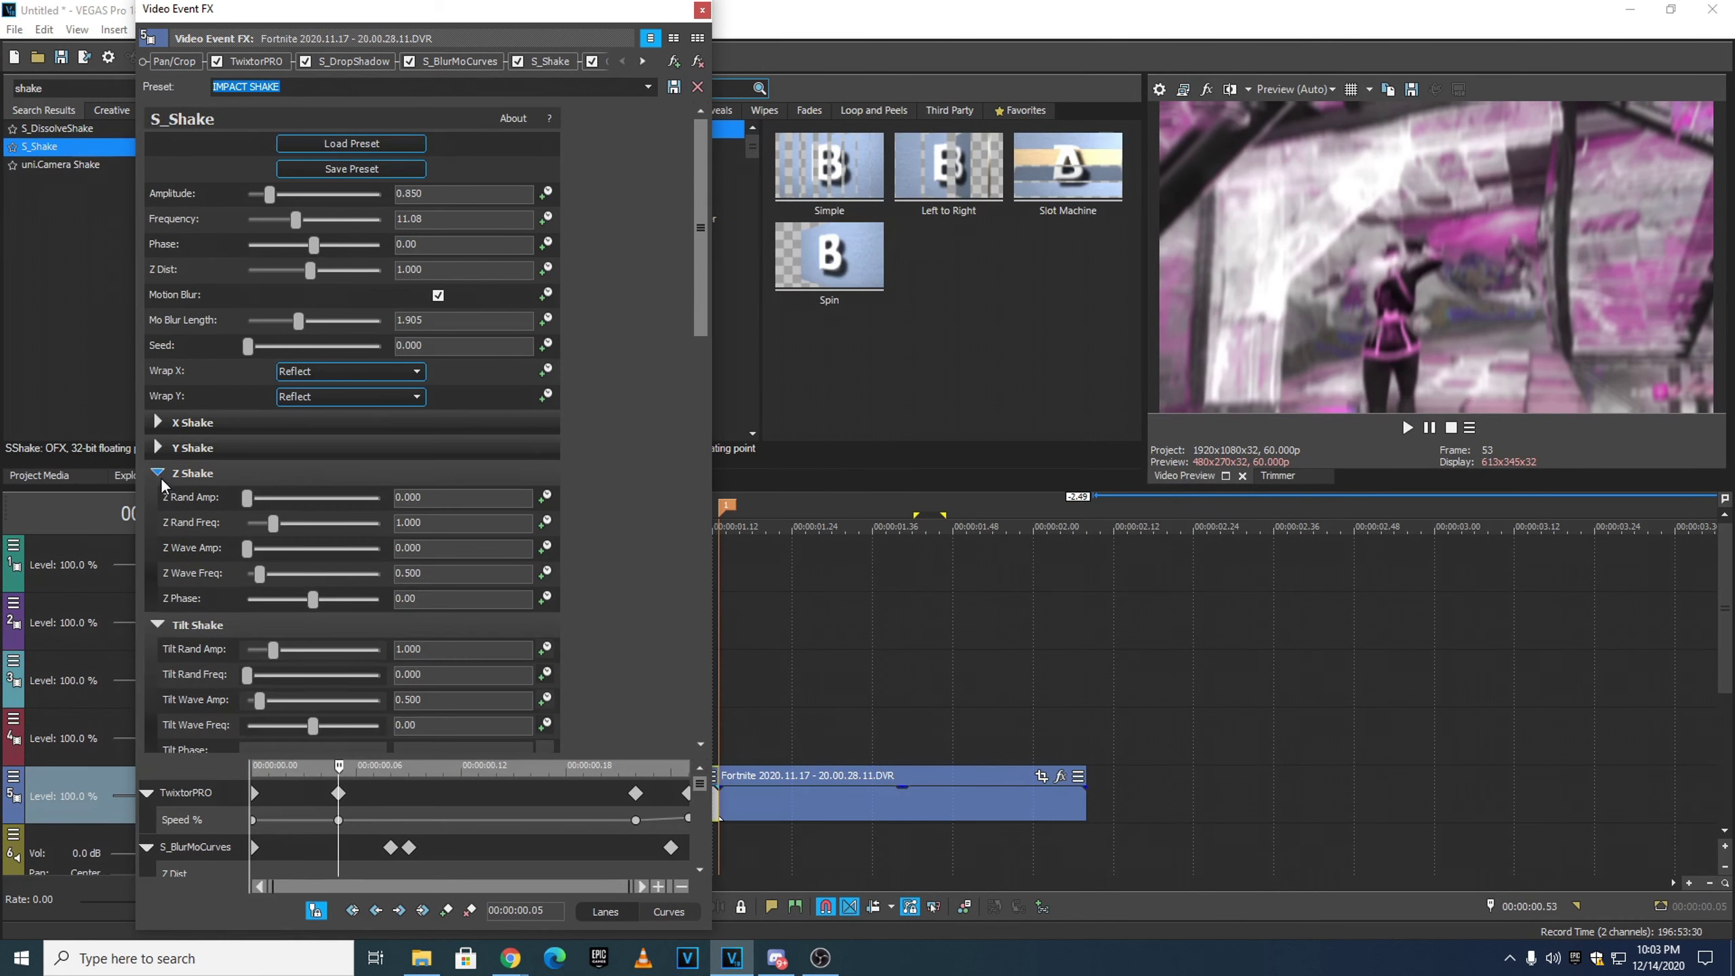
{"action": "left_click", "coordinate": [158, 473]}
{"action": "left_click", "coordinate": [157, 498]}
{"action": "left_click", "coordinate": [217, 523]}
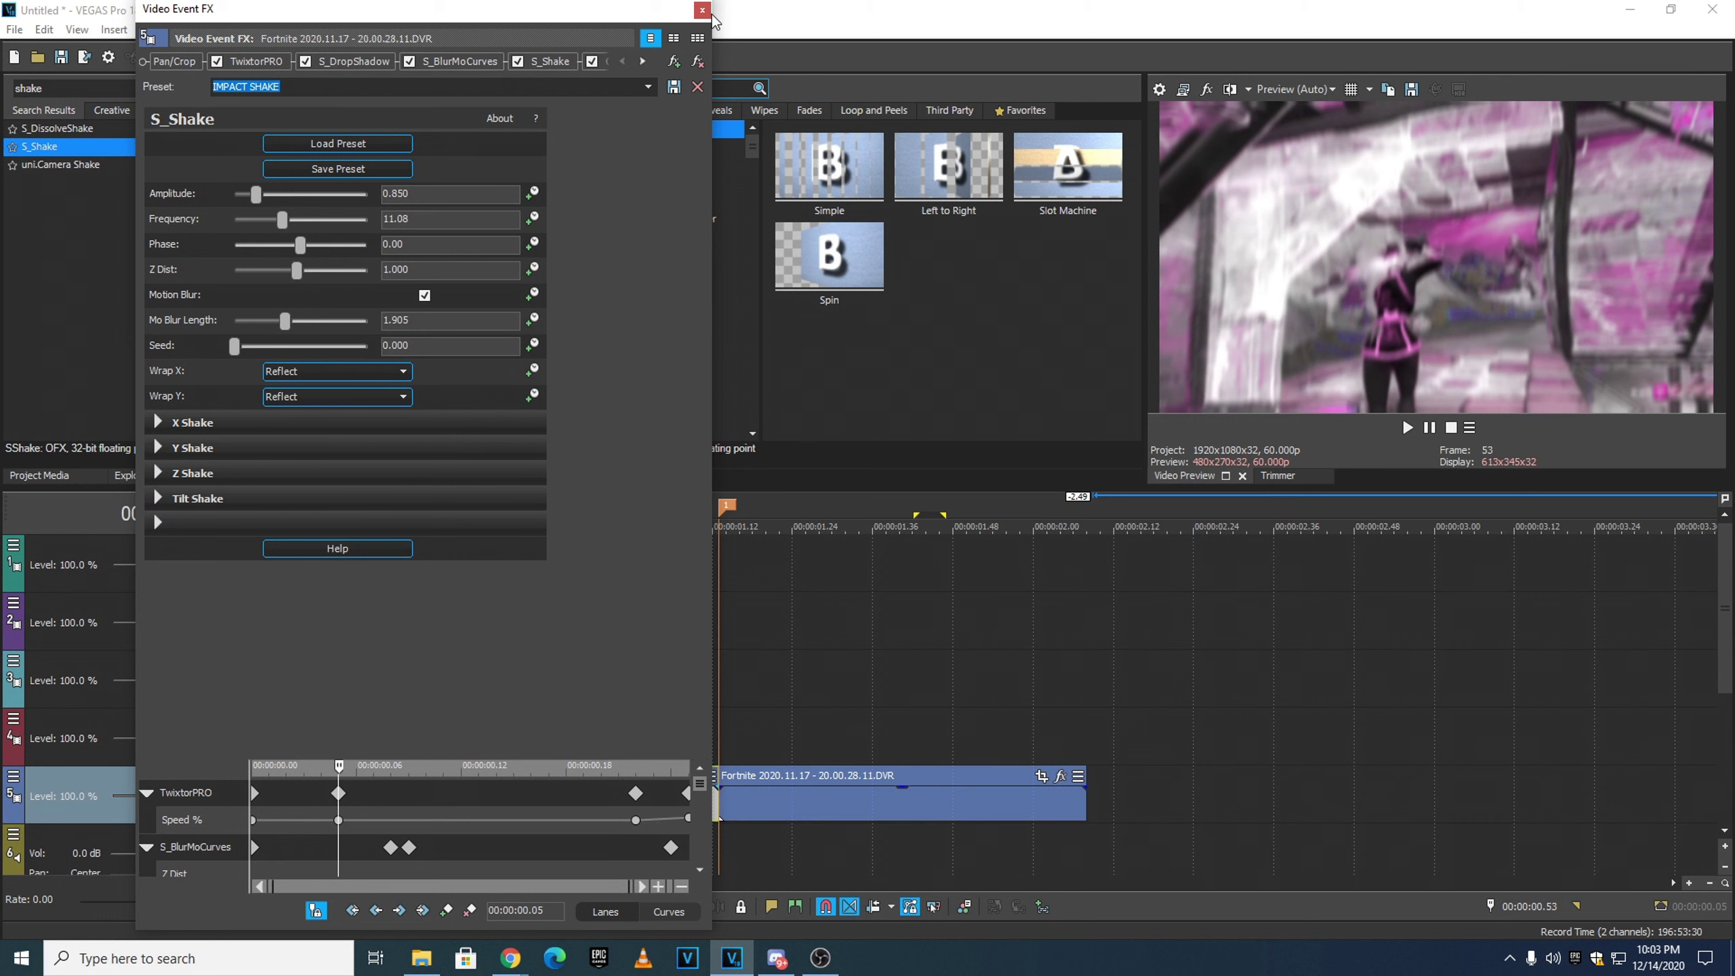
{"action": "left_click", "coordinate": [701, 11]}
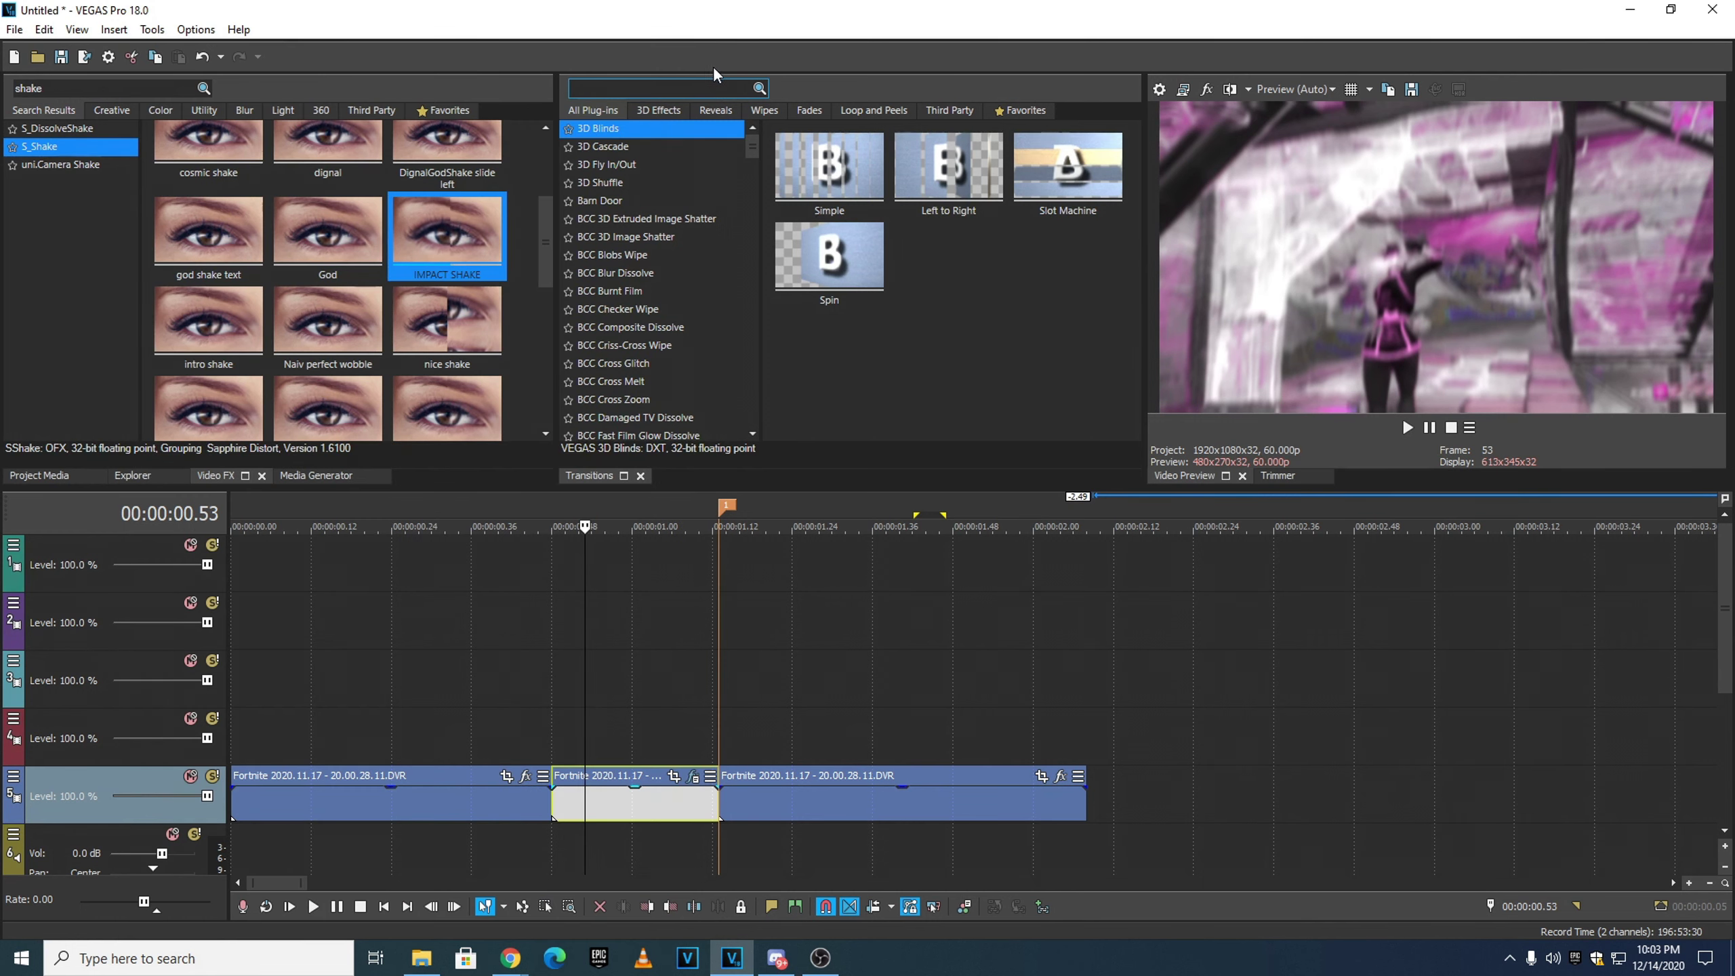
- Search the video effects for "blurmo", apply the S_BlurMoCurves preset tut 1214 to the middle clip, and close its settings
{"action": "double_click", "coordinate": [30, 89]}
{"action": "type", "text": "blurmop"}
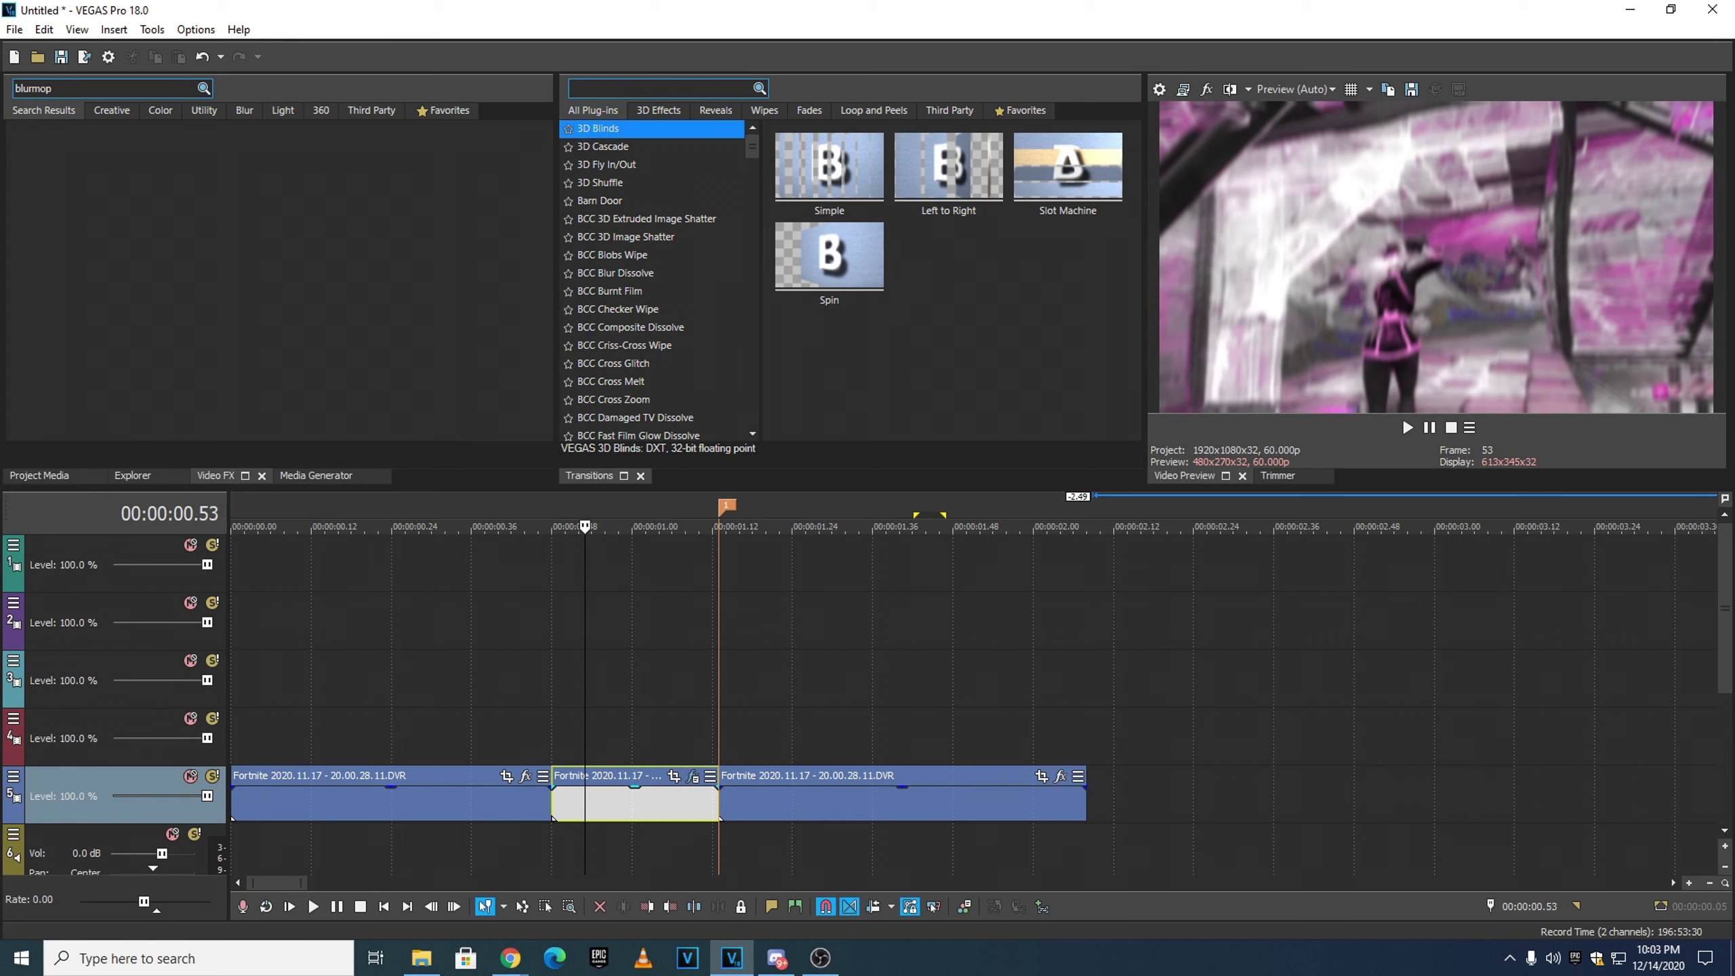
{"action": "key", "text": "BackSpace"}
{"action": "left_click", "coordinate": [44, 127]}
{"action": "left_click_drag", "start_coordinate": [328, 294], "coordinate": [615, 699]}
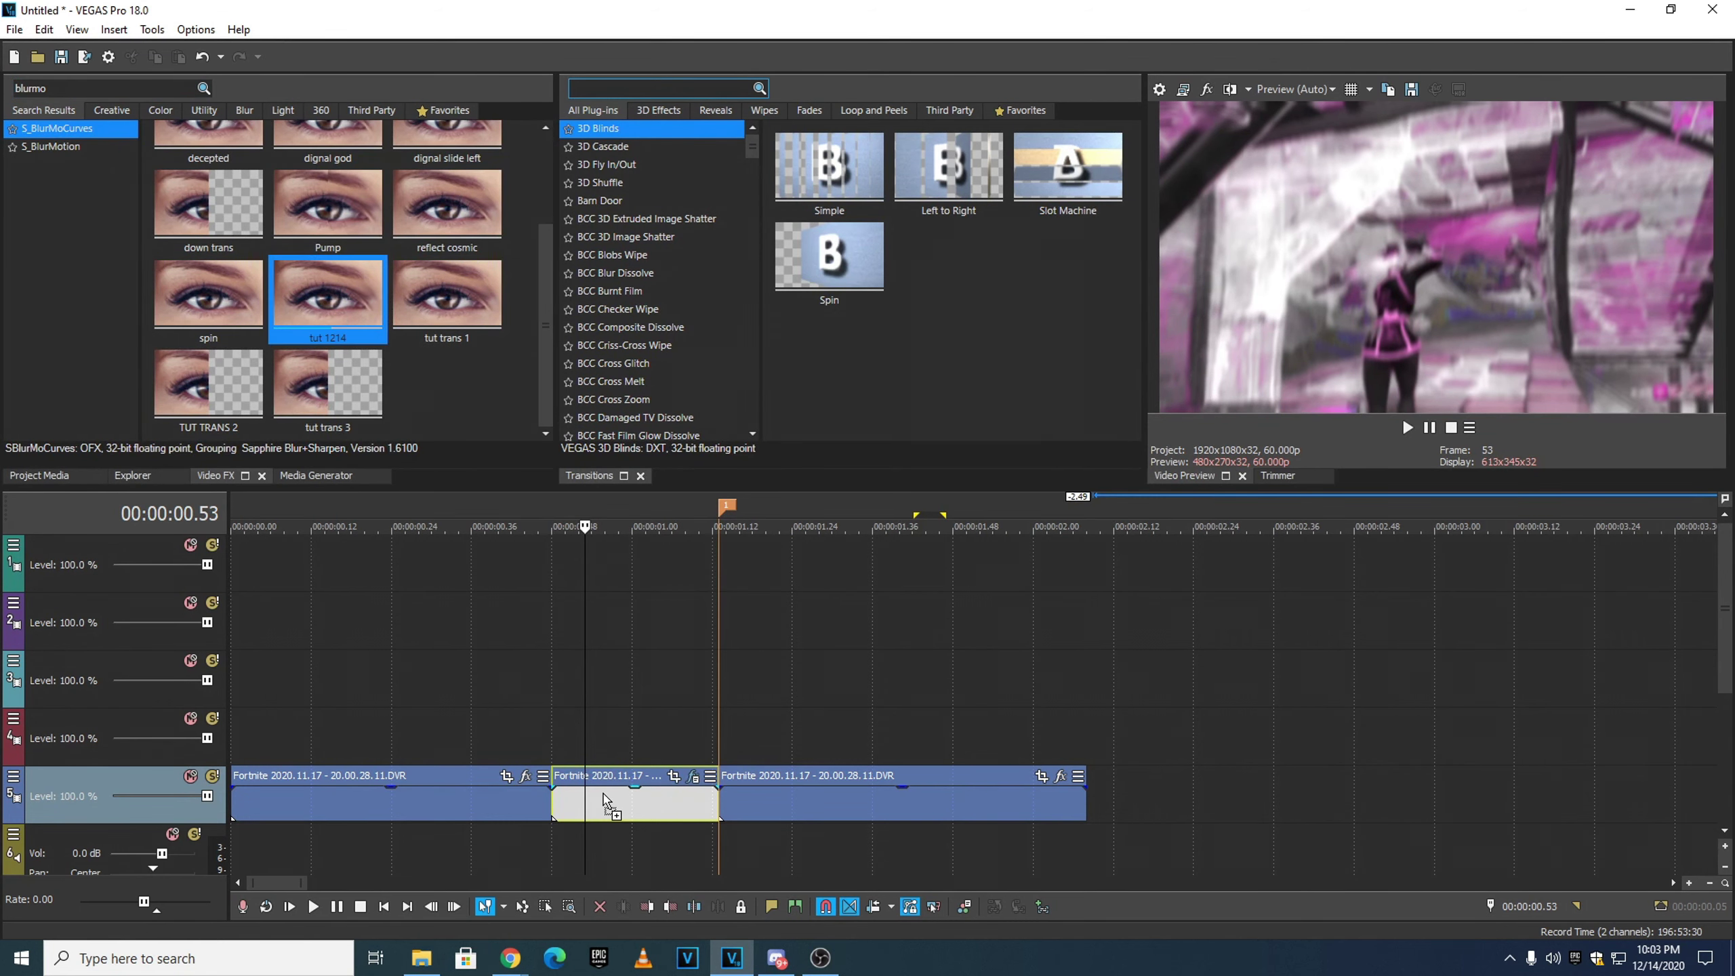
{"action": "left_click_drag", "start_coordinate": [604, 800], "coordinate": [605, 801]}
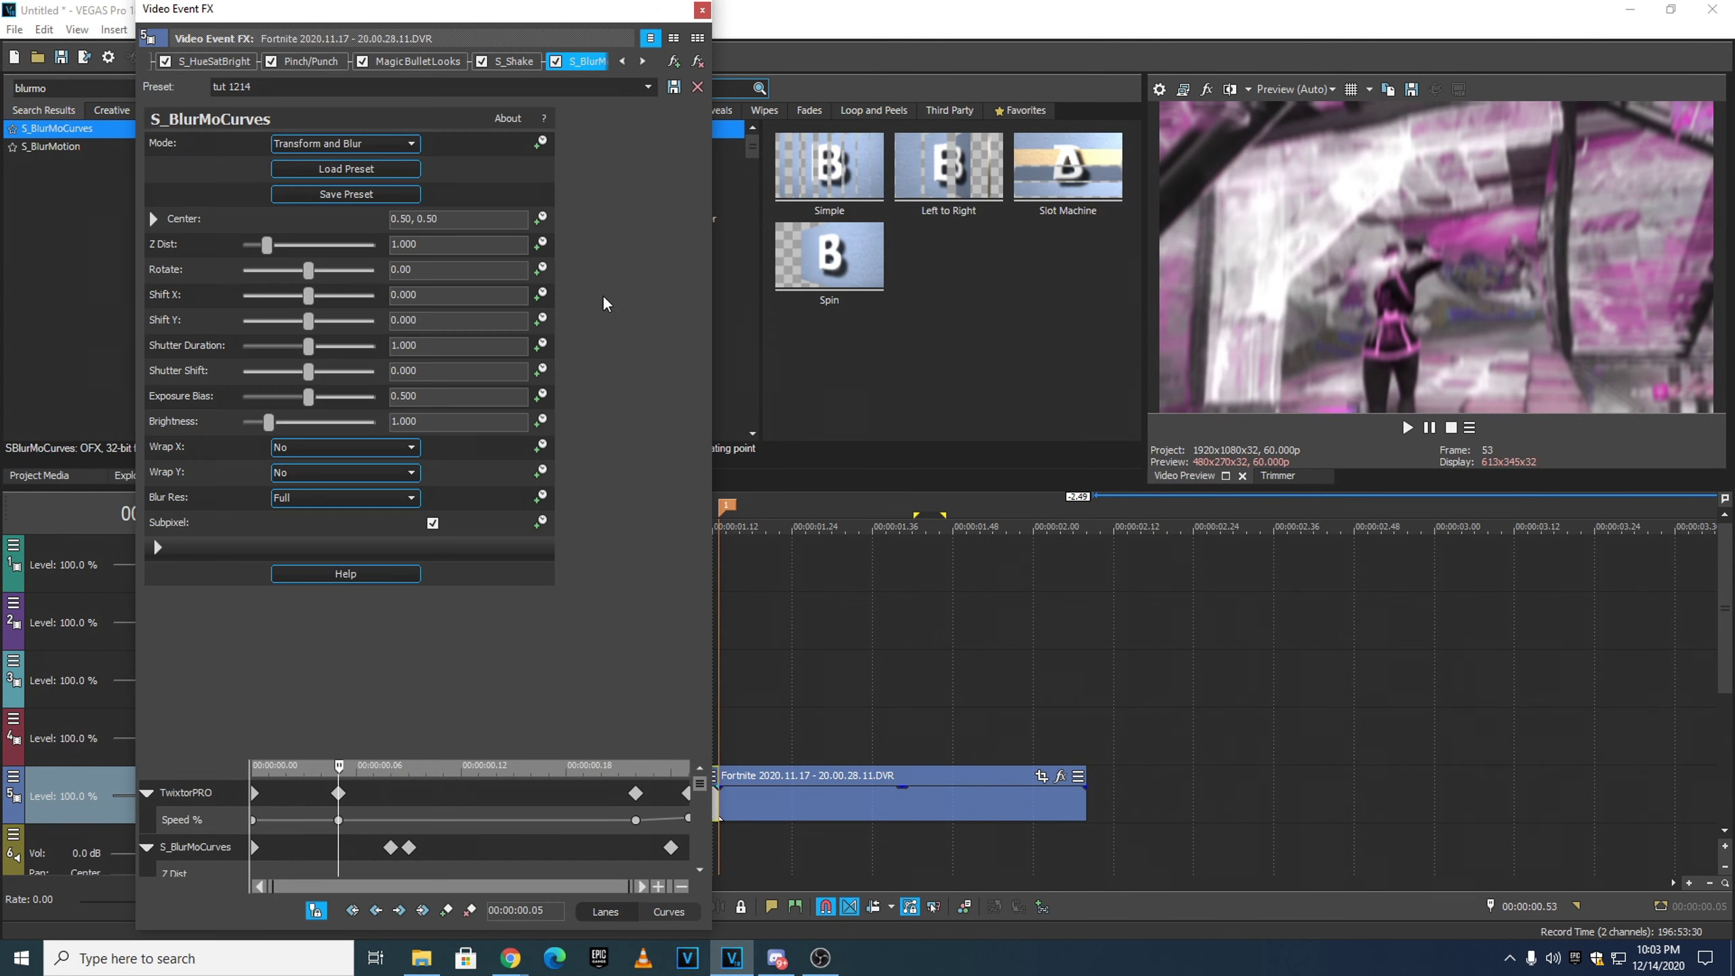
{"action": "left_click", "coordinate": [702, 10]}
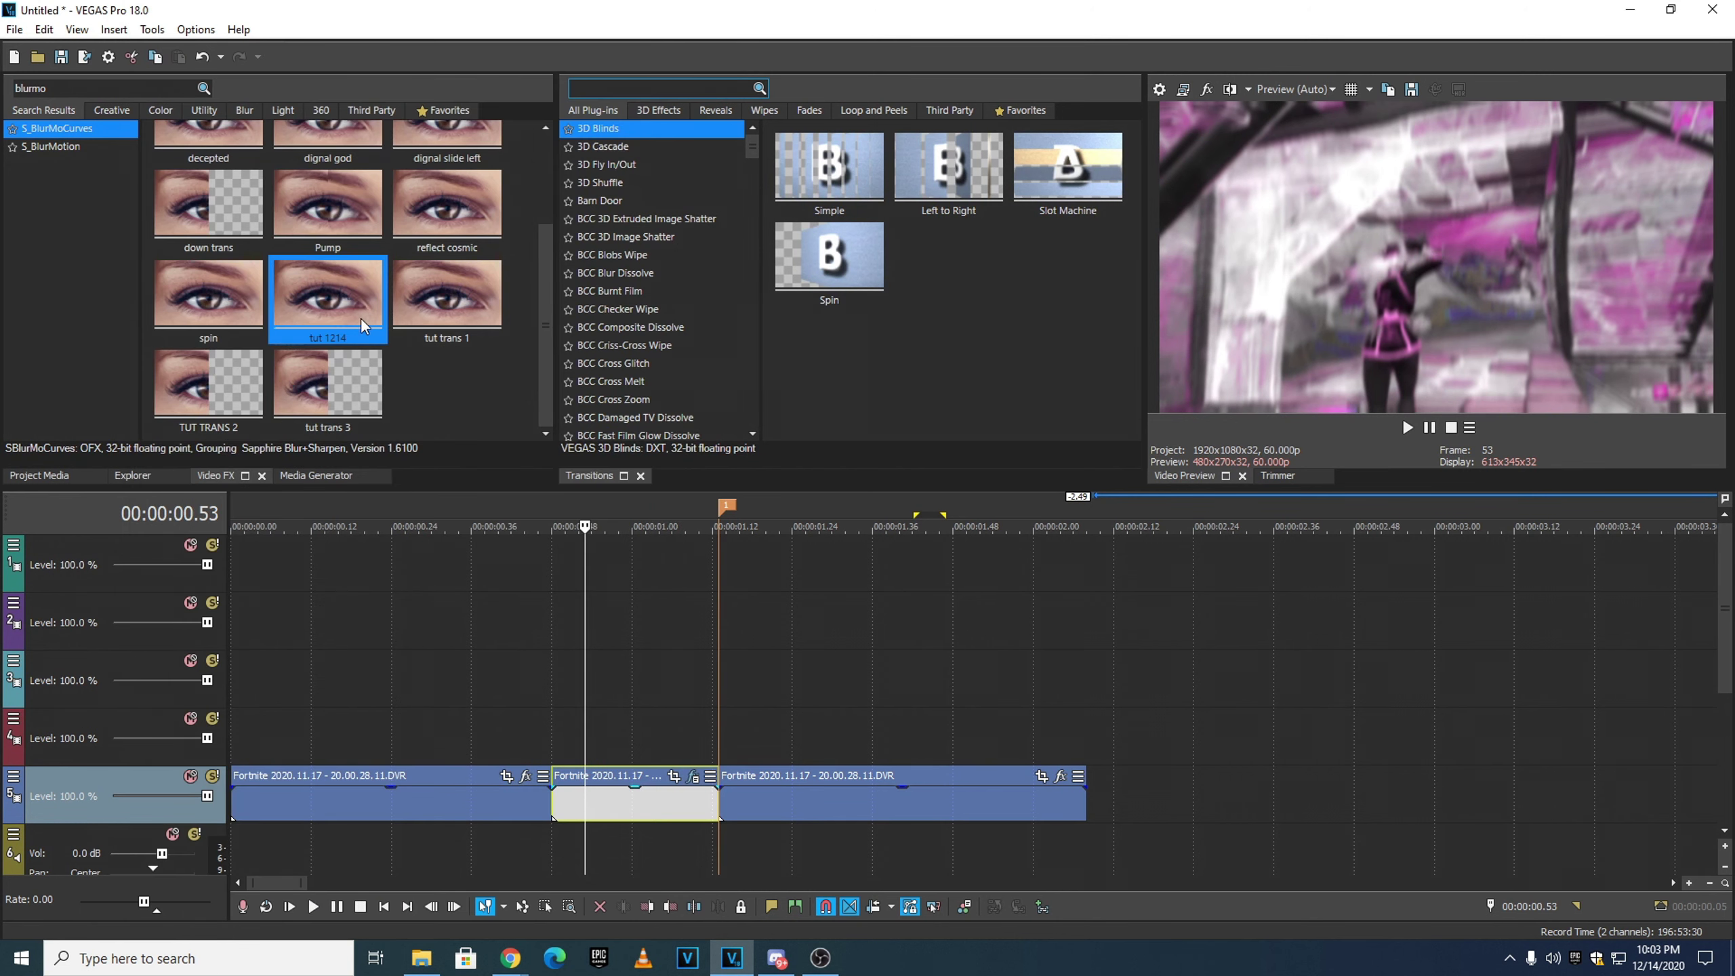
- Apply a second S_BlurMoCurves tut 1214 preset to the middle clip, check both instances, and close the effect settings
{"action": "left_click_drag", "start_coordinate": [647, 760], "coordinate": [648, 799]}
{"action": "left_click", "coordinate": [526, 65]}
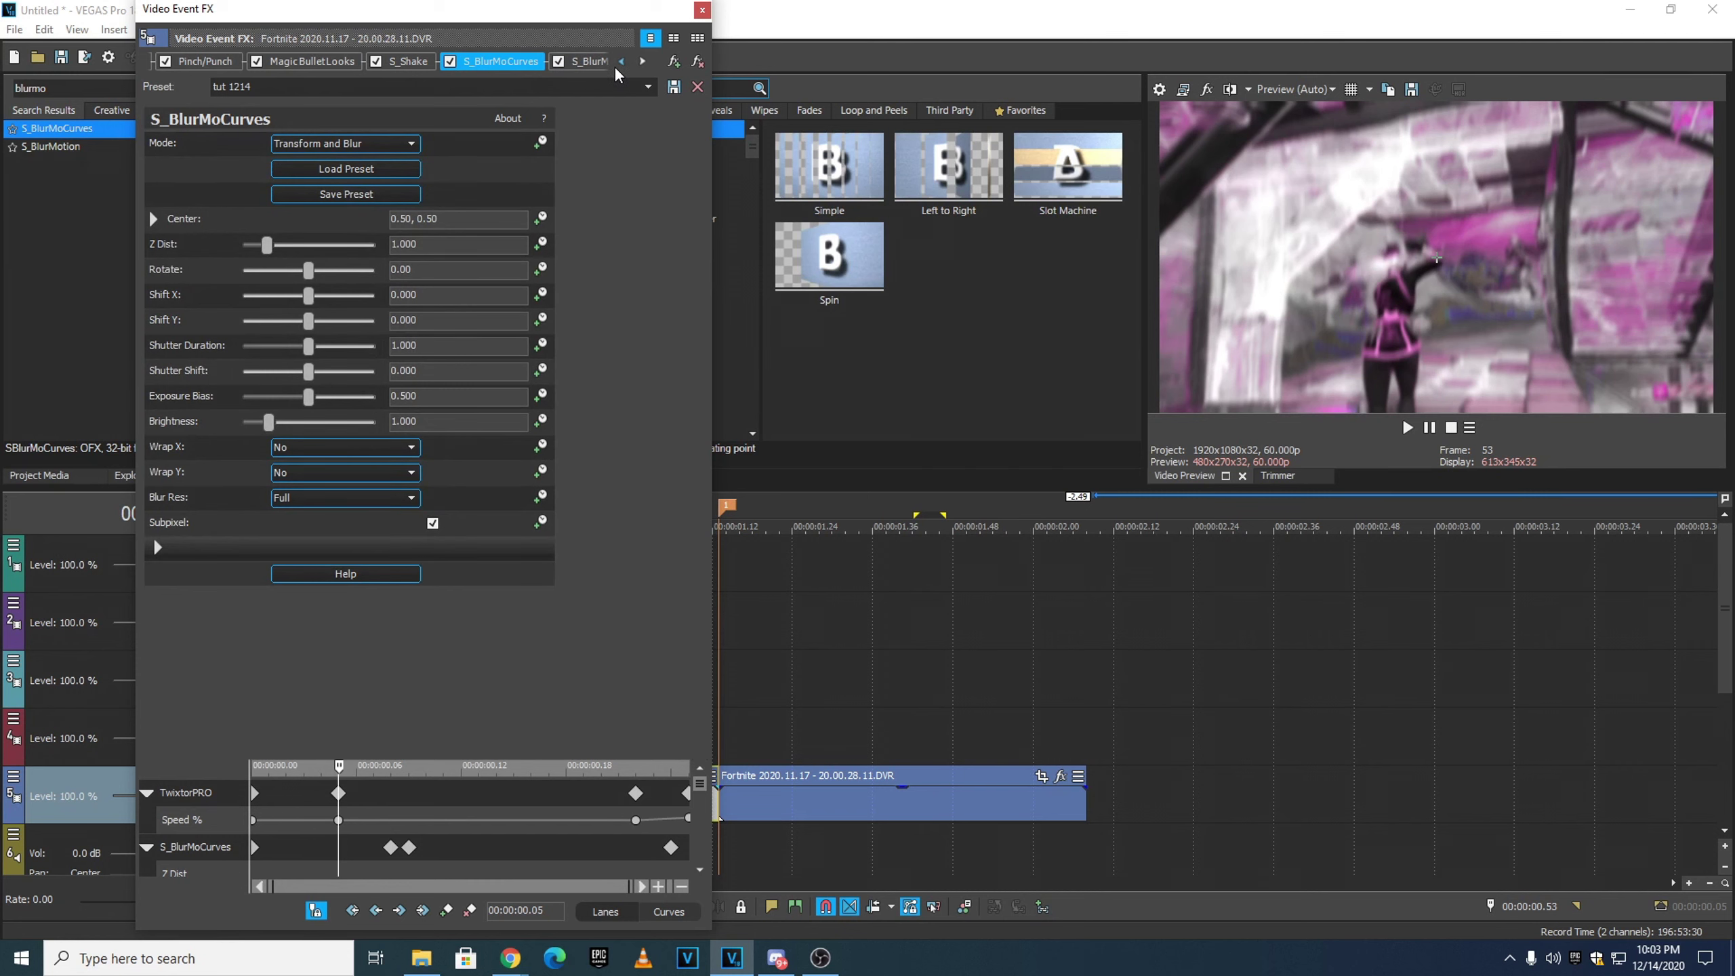
{"action": "left_click", "coordinate": [589, 63]}
{"action": "left_click", "coordinate": [702, 10]}
- Mark a loop region about 3 seconds long on the timeline, starting at 00:00:00.35 before the middle clip
{"action": "scroll", "coordinate": [1202, 673], "scroll_direction": "down", "scroll_amount": 2}
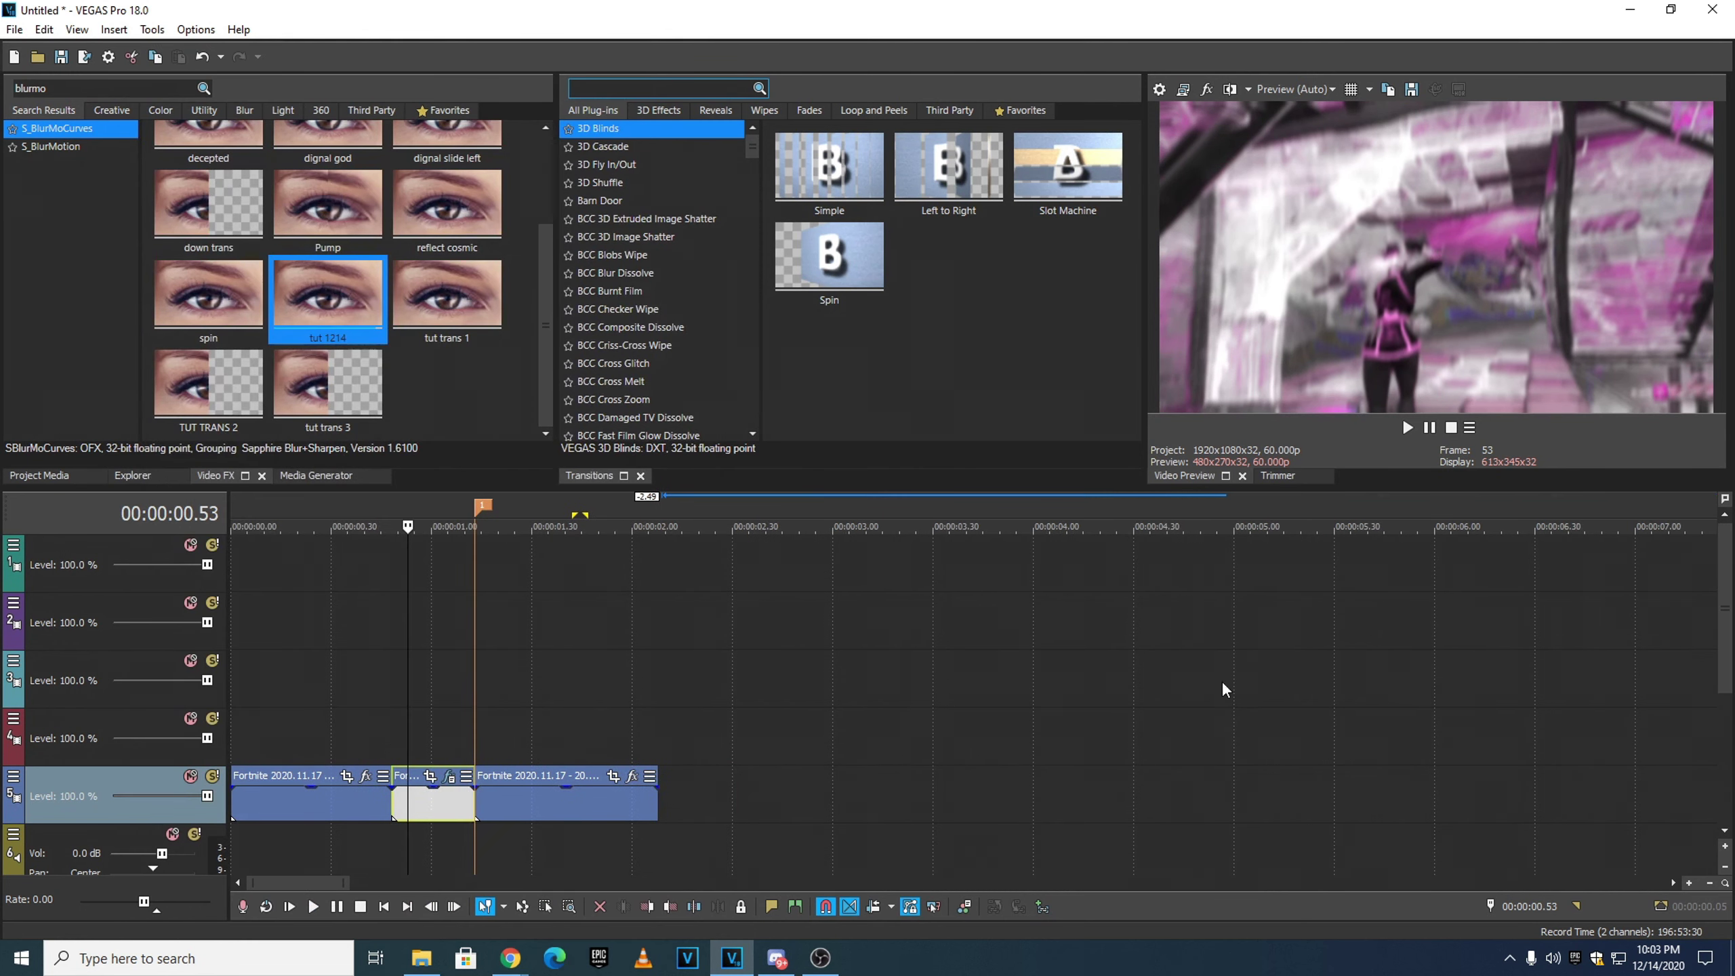
{"action": "left_click_drag", "start_coordinate": [1724, 646], "coordinate": [1725, 673]}
{"action": "left_click_drag", "start_coordinate": [349, 506], "coordinate": [943, 504]}
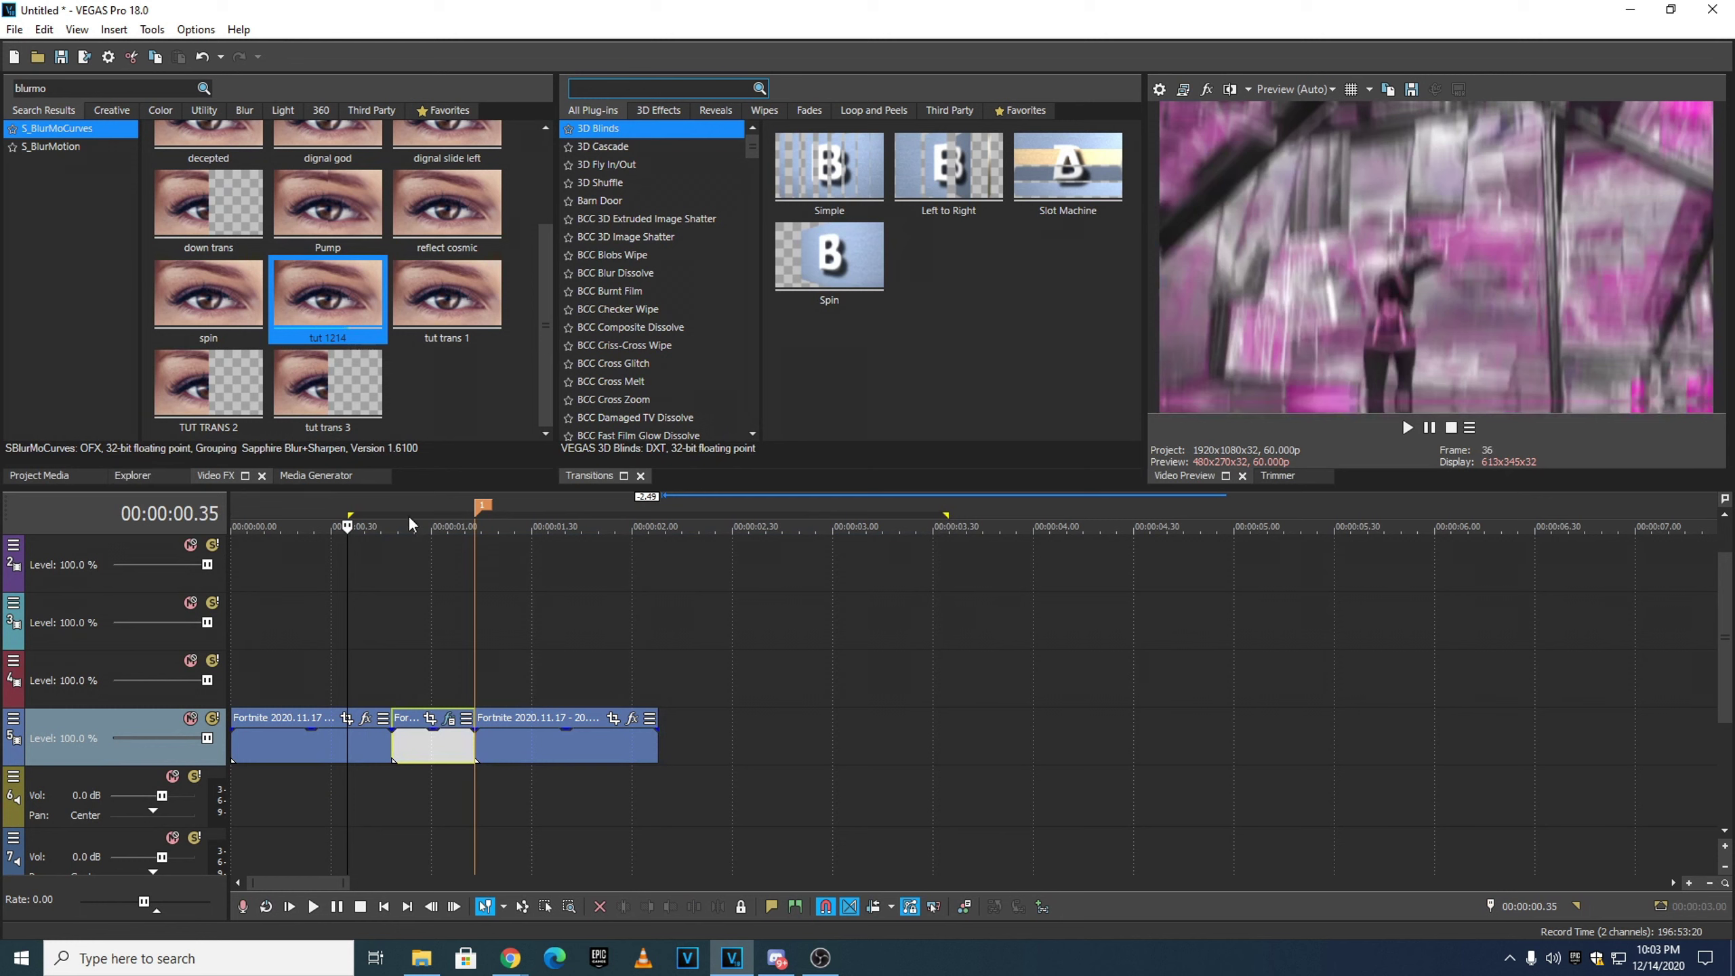
- Play back the loop region and step through the middle clip's frames to review its slow motion and stacked effects
{"action": "left_click", "coordinate": [1407, 427]}
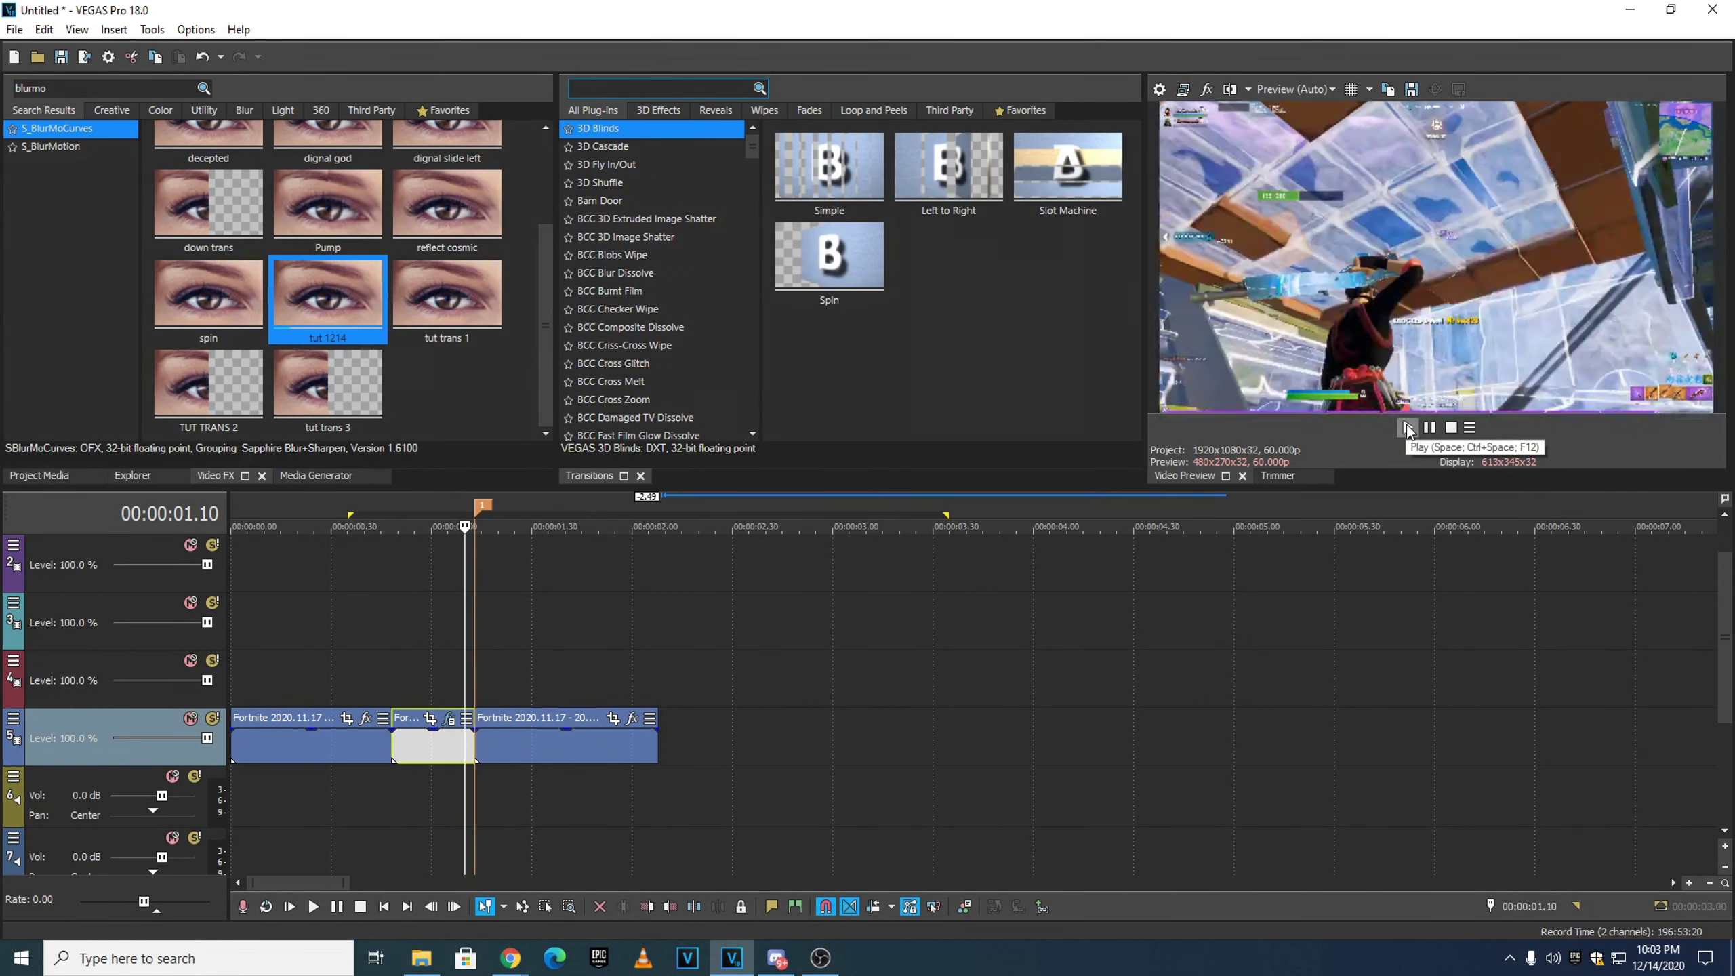
{"action": "key", "text": "space"}
{"action": "left_click", "coordinate": [1407, 426]}
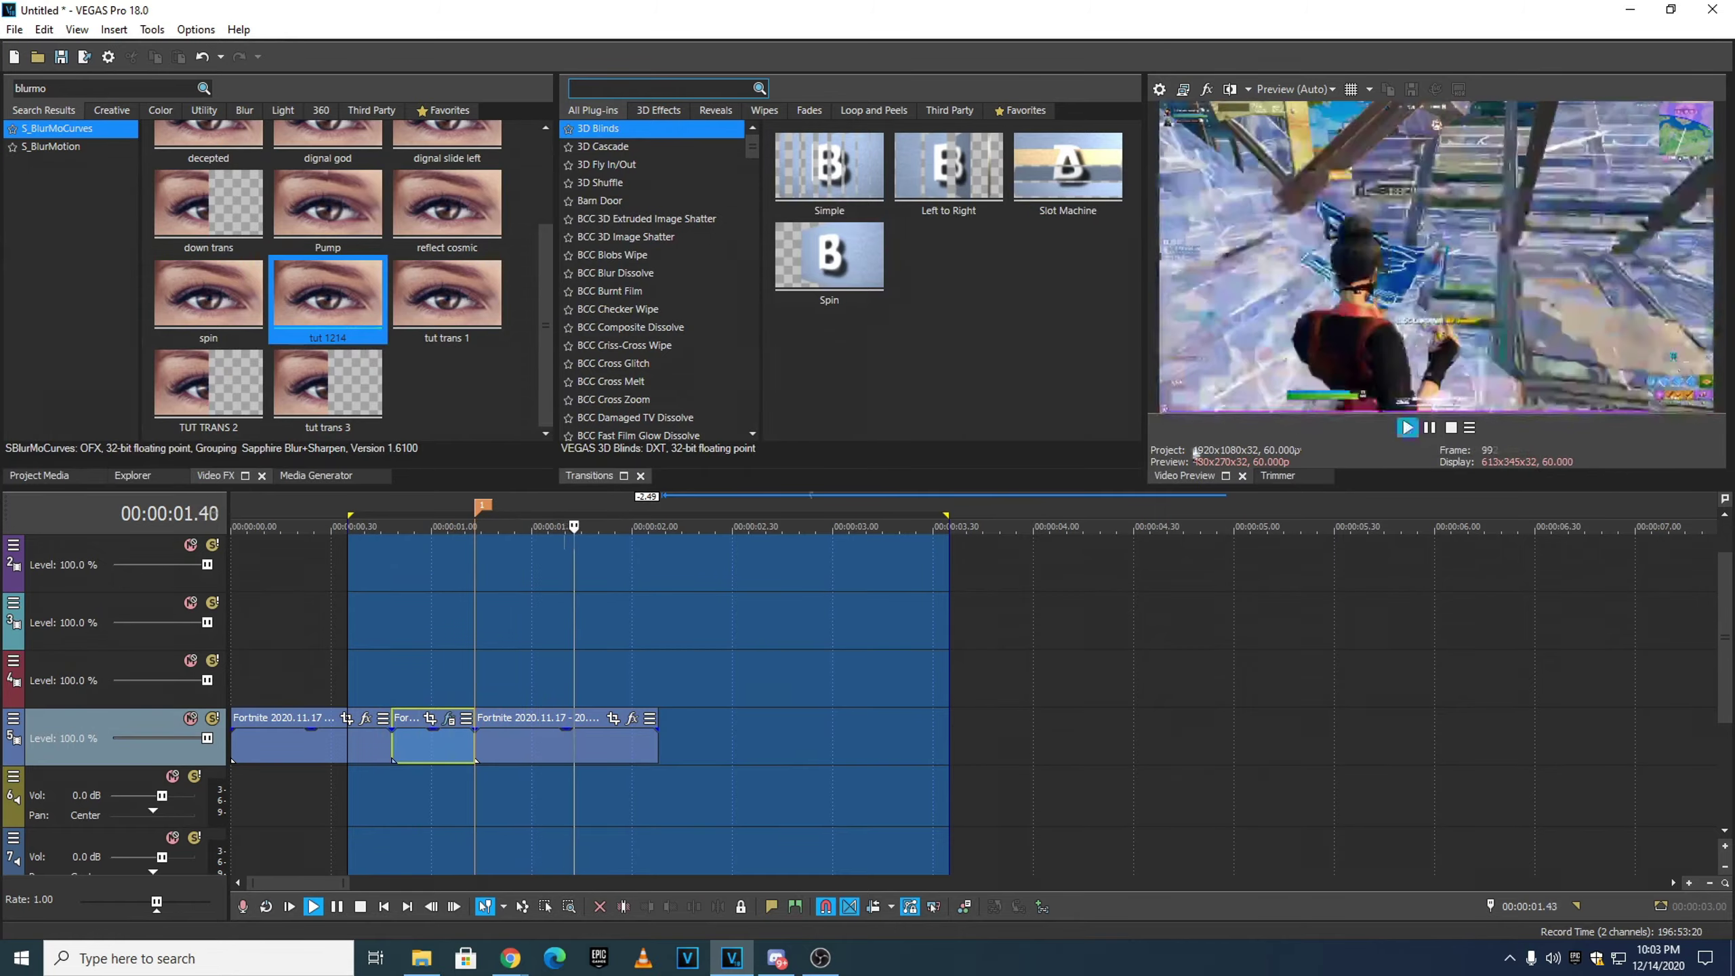
{"action": "left_click", "coordinate": [359, 501]}
{"action": "left_click", "coordinate": [329, 495]}
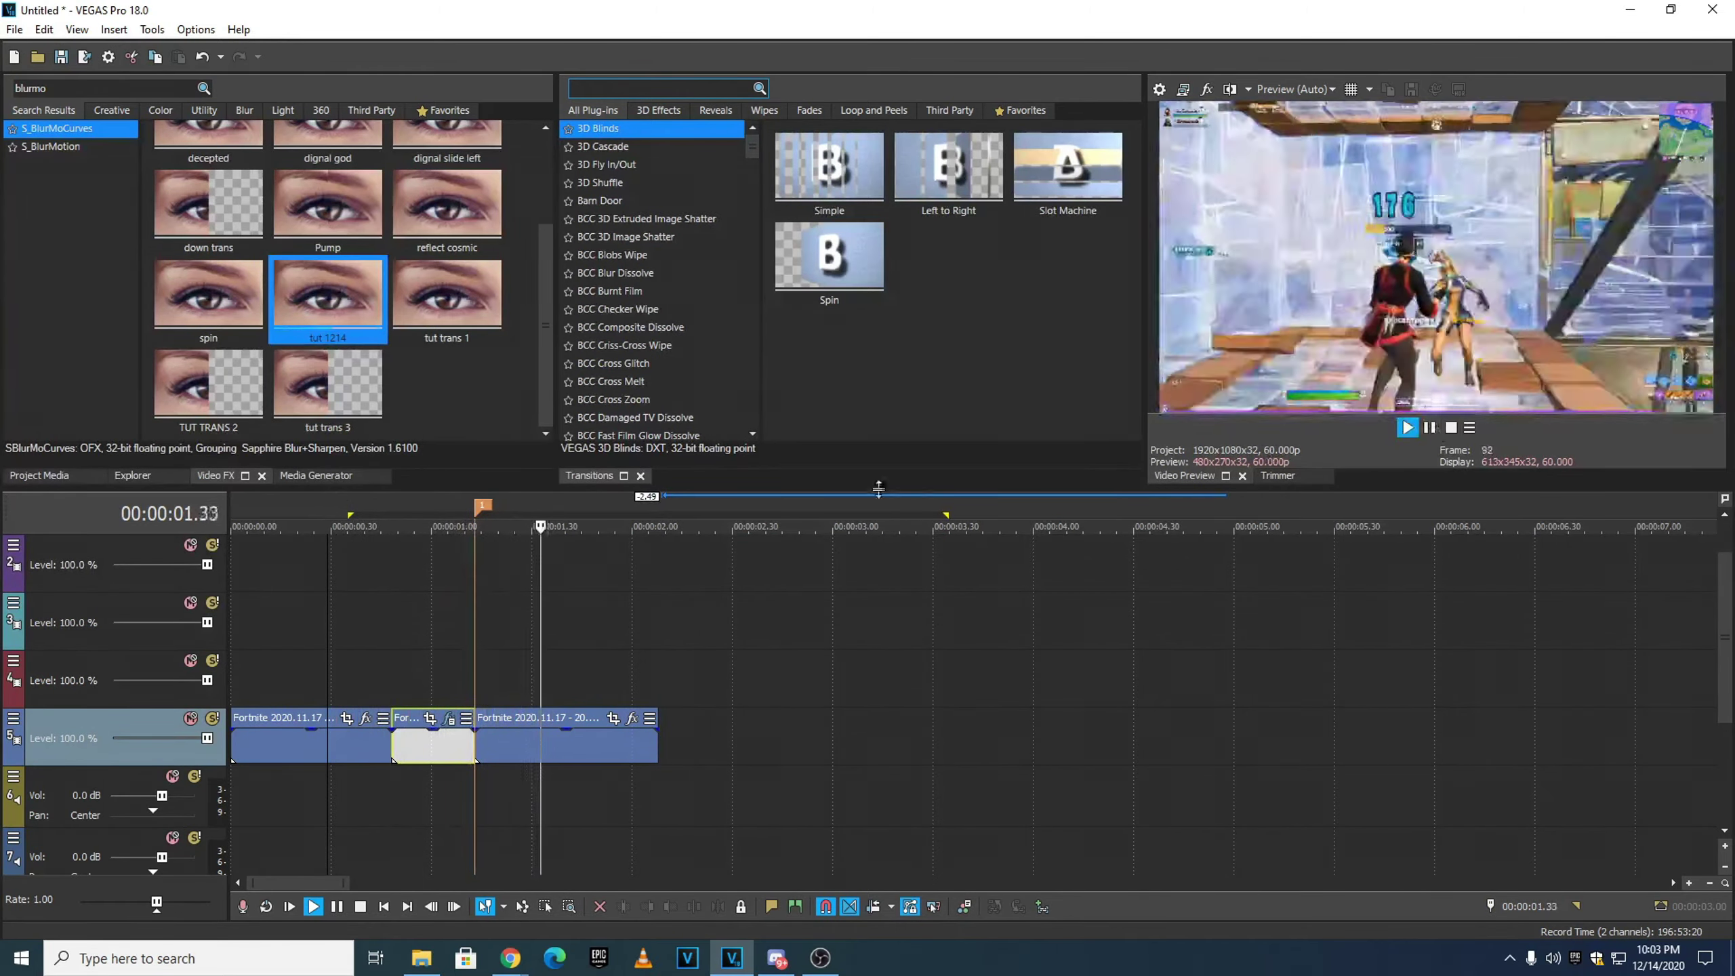
{"action": "left_click", "coordinate": [425, 501]}
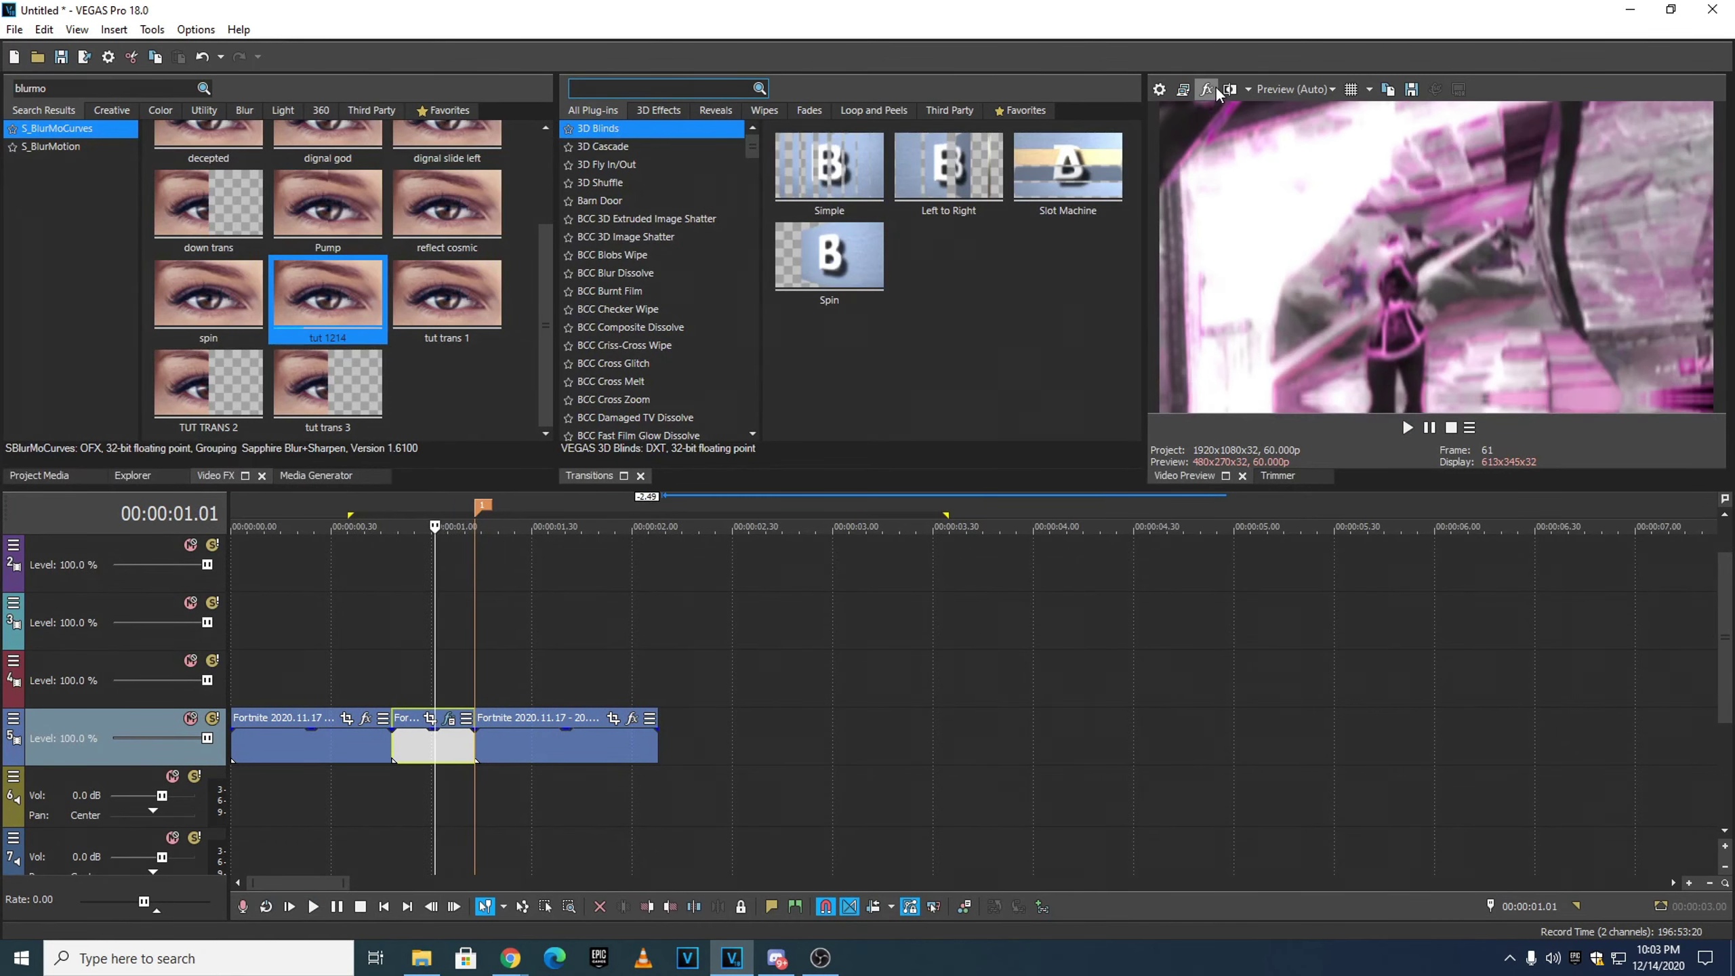
{"action": "key", "text": "Right"}
{"action": "key", "text": "Right"}
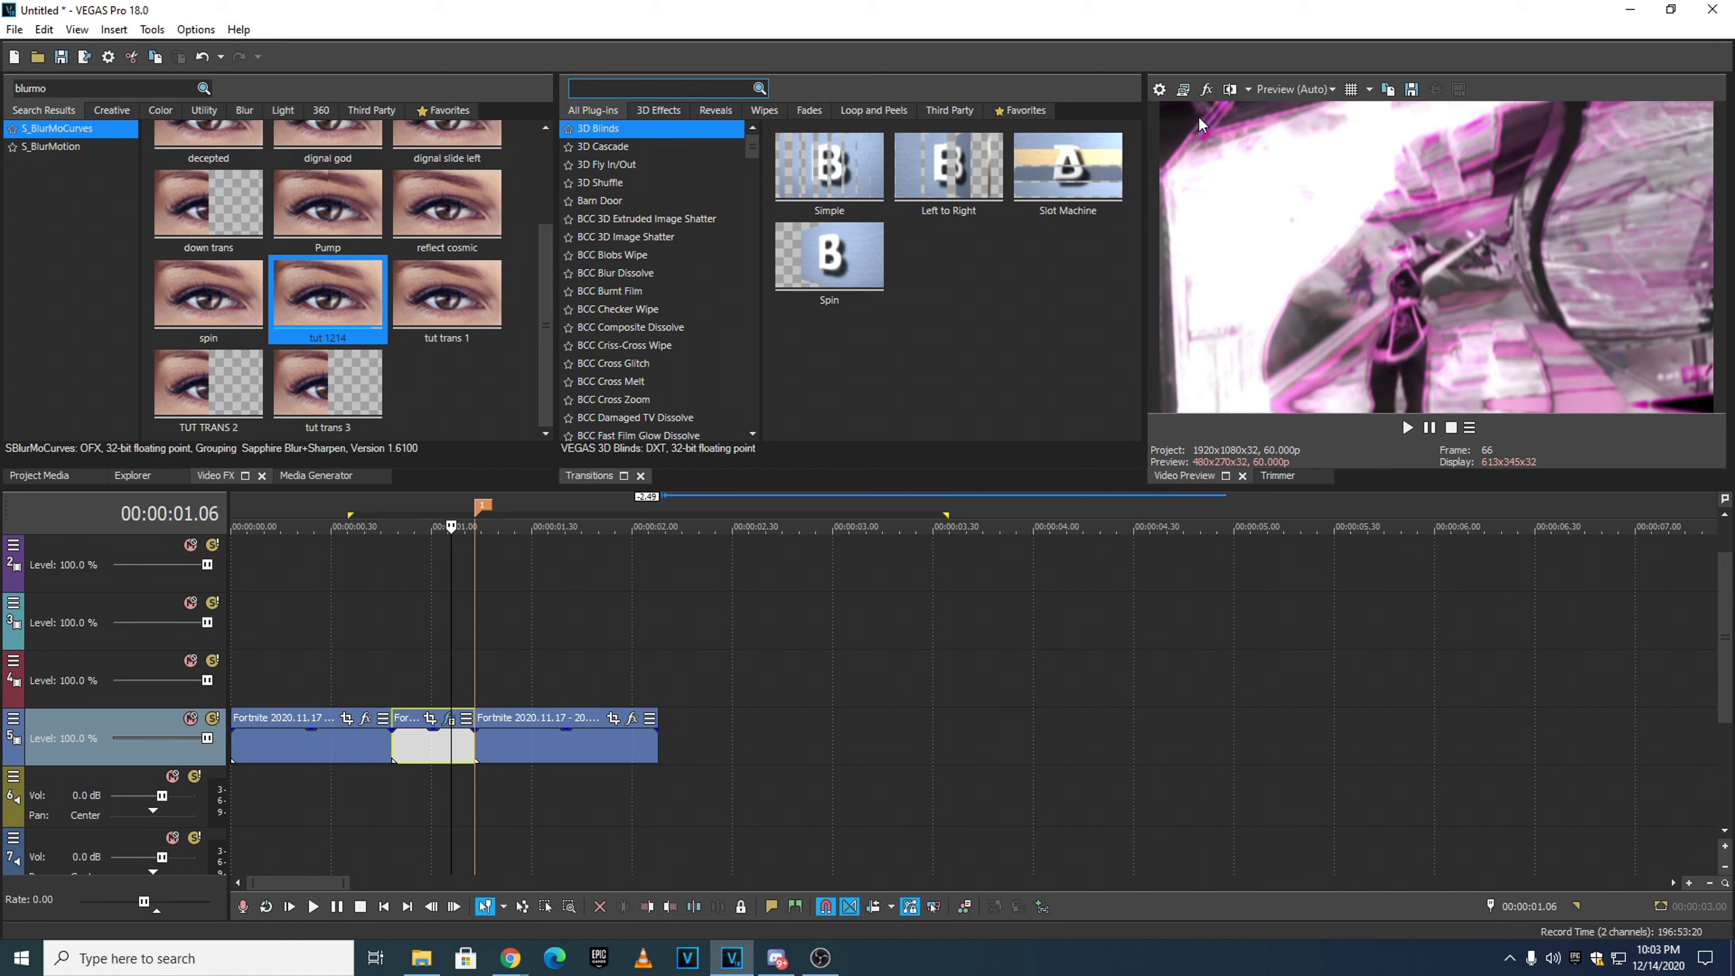
{"action": "left_click", "coordinate": [369, 511]}
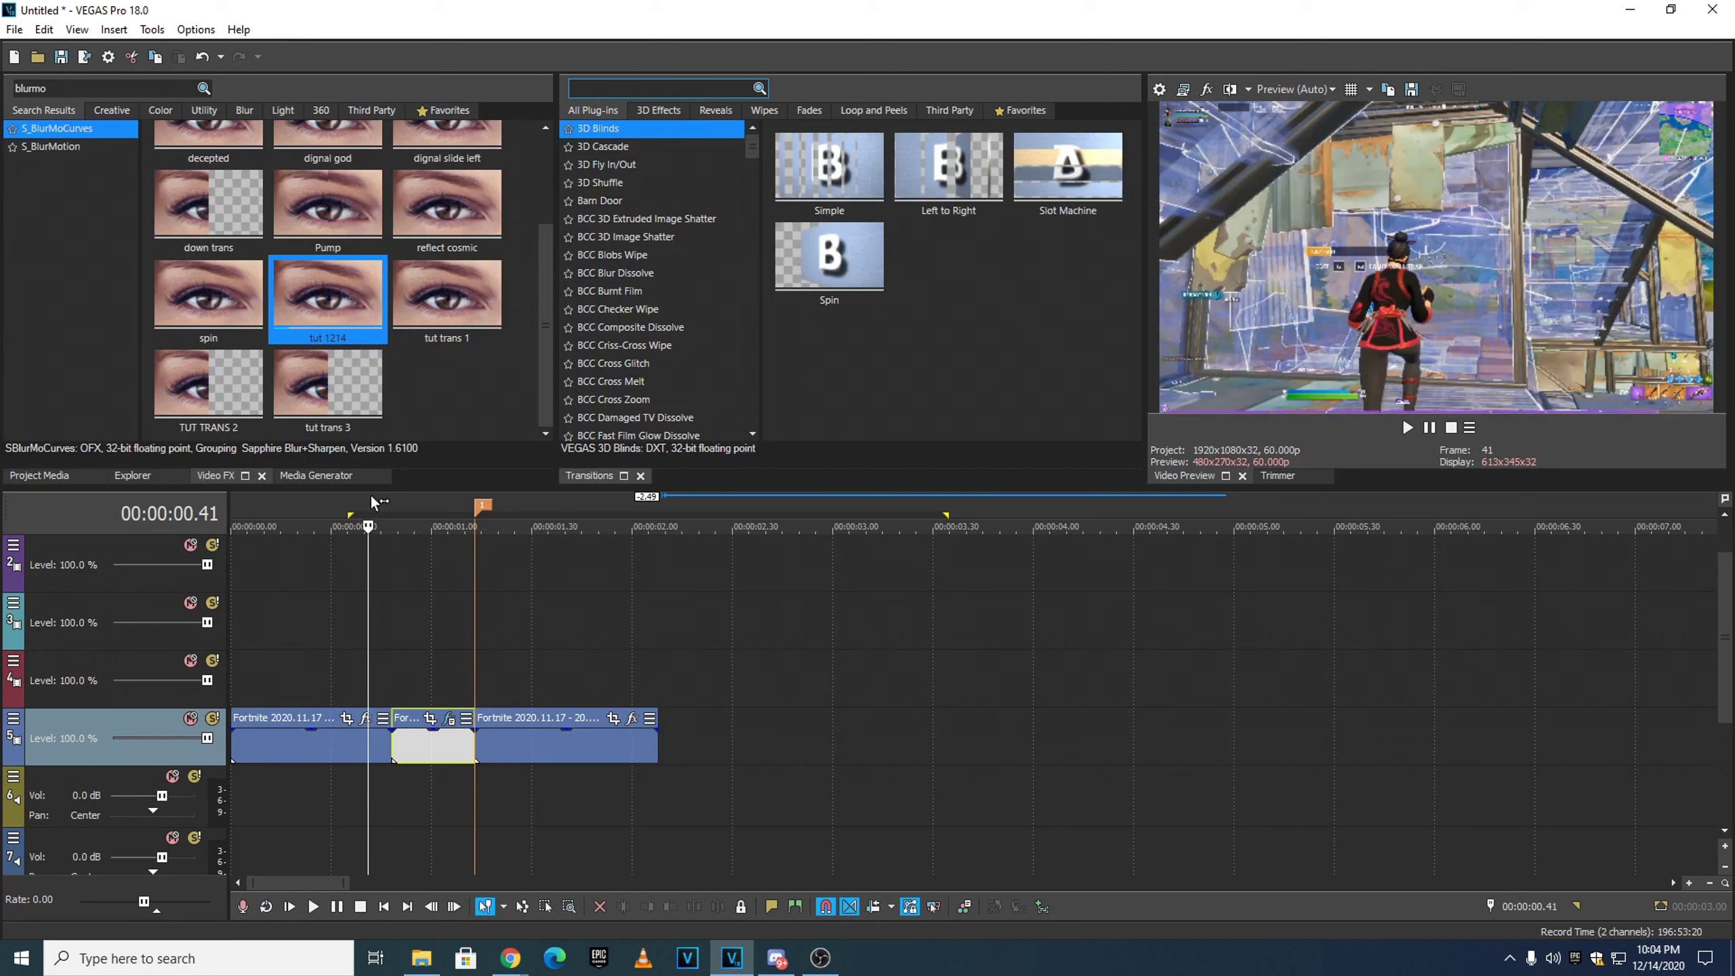
{"action": "left_click", "coordinate": [371, 497]}
- Bring Target_locked_greenscreen_effect from the file explorer onto a track above the middle clip, and delete its audio together with the audio track
{"action": "left_click", "coordinate": [404, 964]}
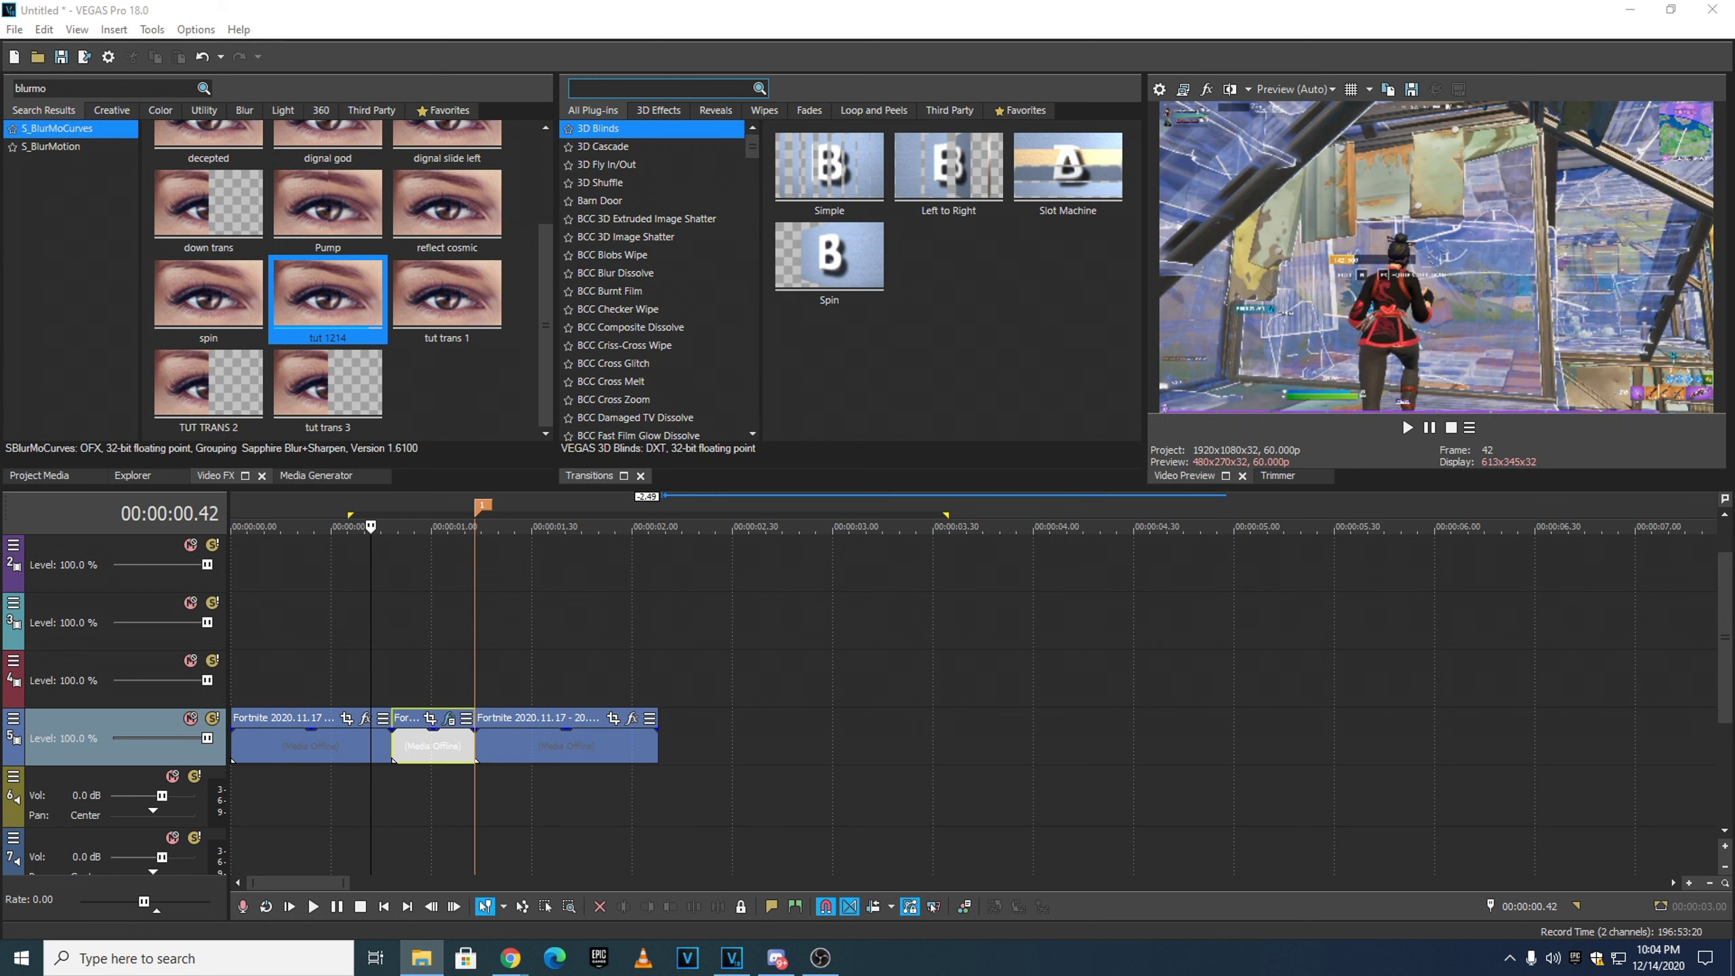
{"action": "left_click_drag", "start_coordinate": [1734, 673], "coordinate": [396, 624]}
{"action": "left_click", "coordinate": [439, 697]}
{"action": "key", "text": "u"}
{"action": "left_click", "coordinate": [439, 634]}
{"action": "left_click", "coordinate": [439, 690]}
{"action": "key", "text": "Delete"}
{"action": "right_click", "coordinate": [122, 663]}
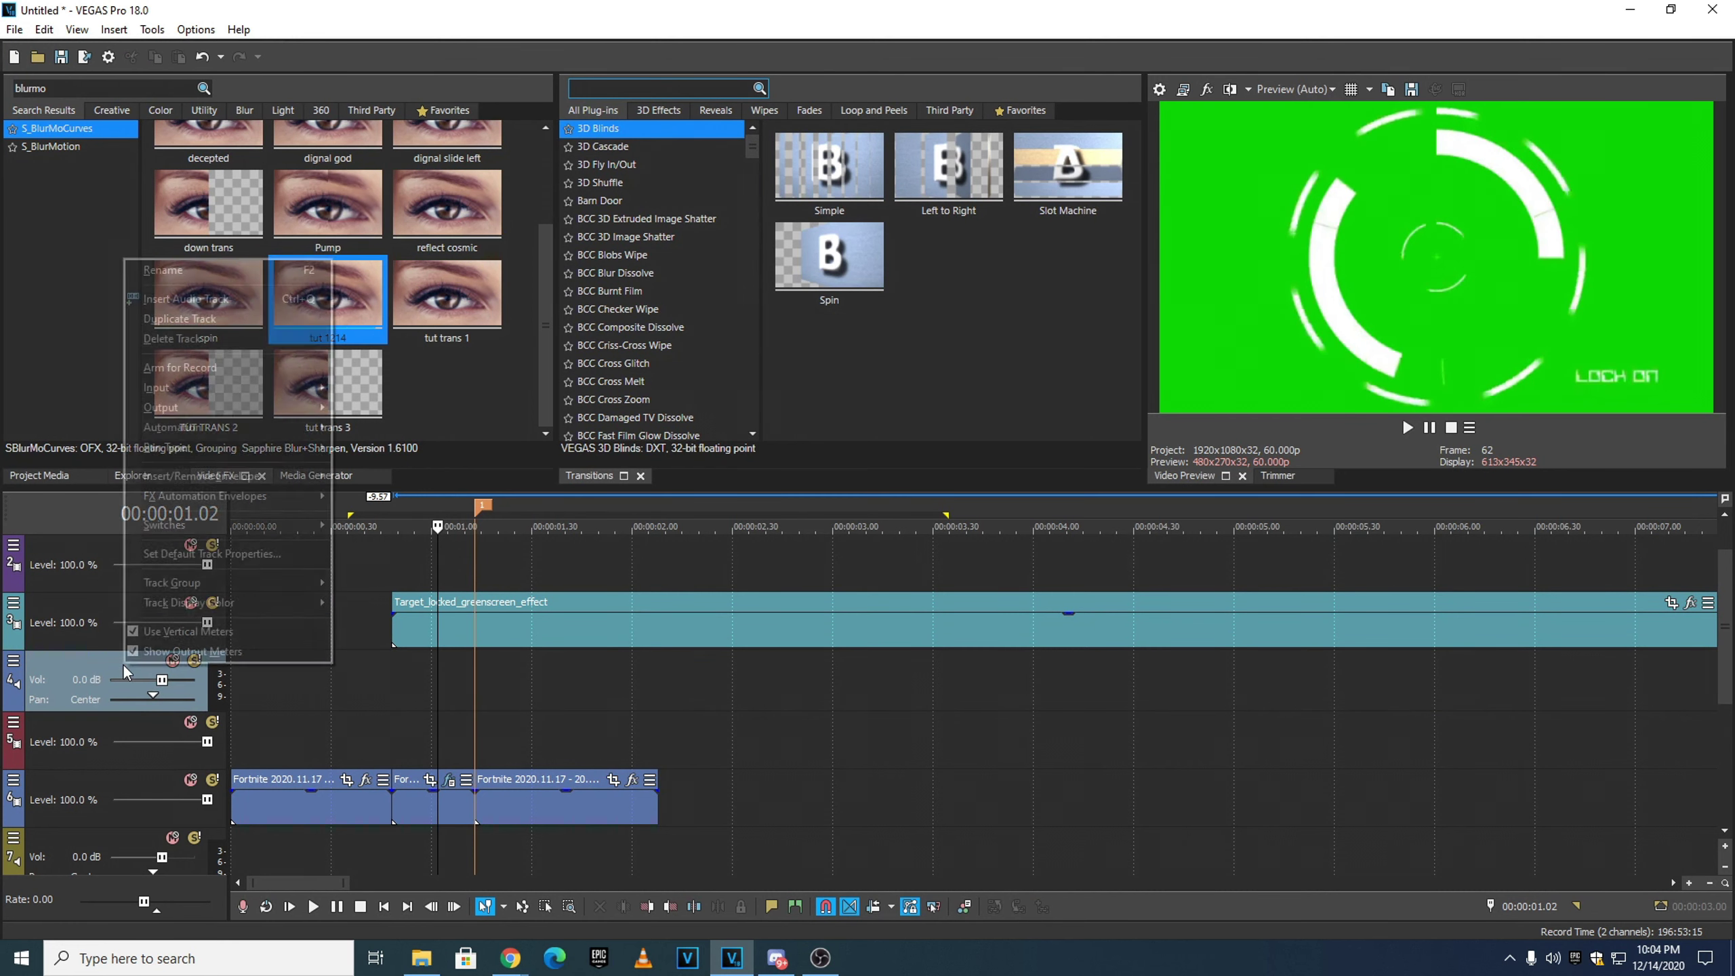
{"action": "left_click", "coordinate": [183, 347]}
- Shift the Target_locked_greenscreen_effect clip along its track until it starts just past the end of the middle clip
{"action": "left_click", "coordinate": [466, 632]}
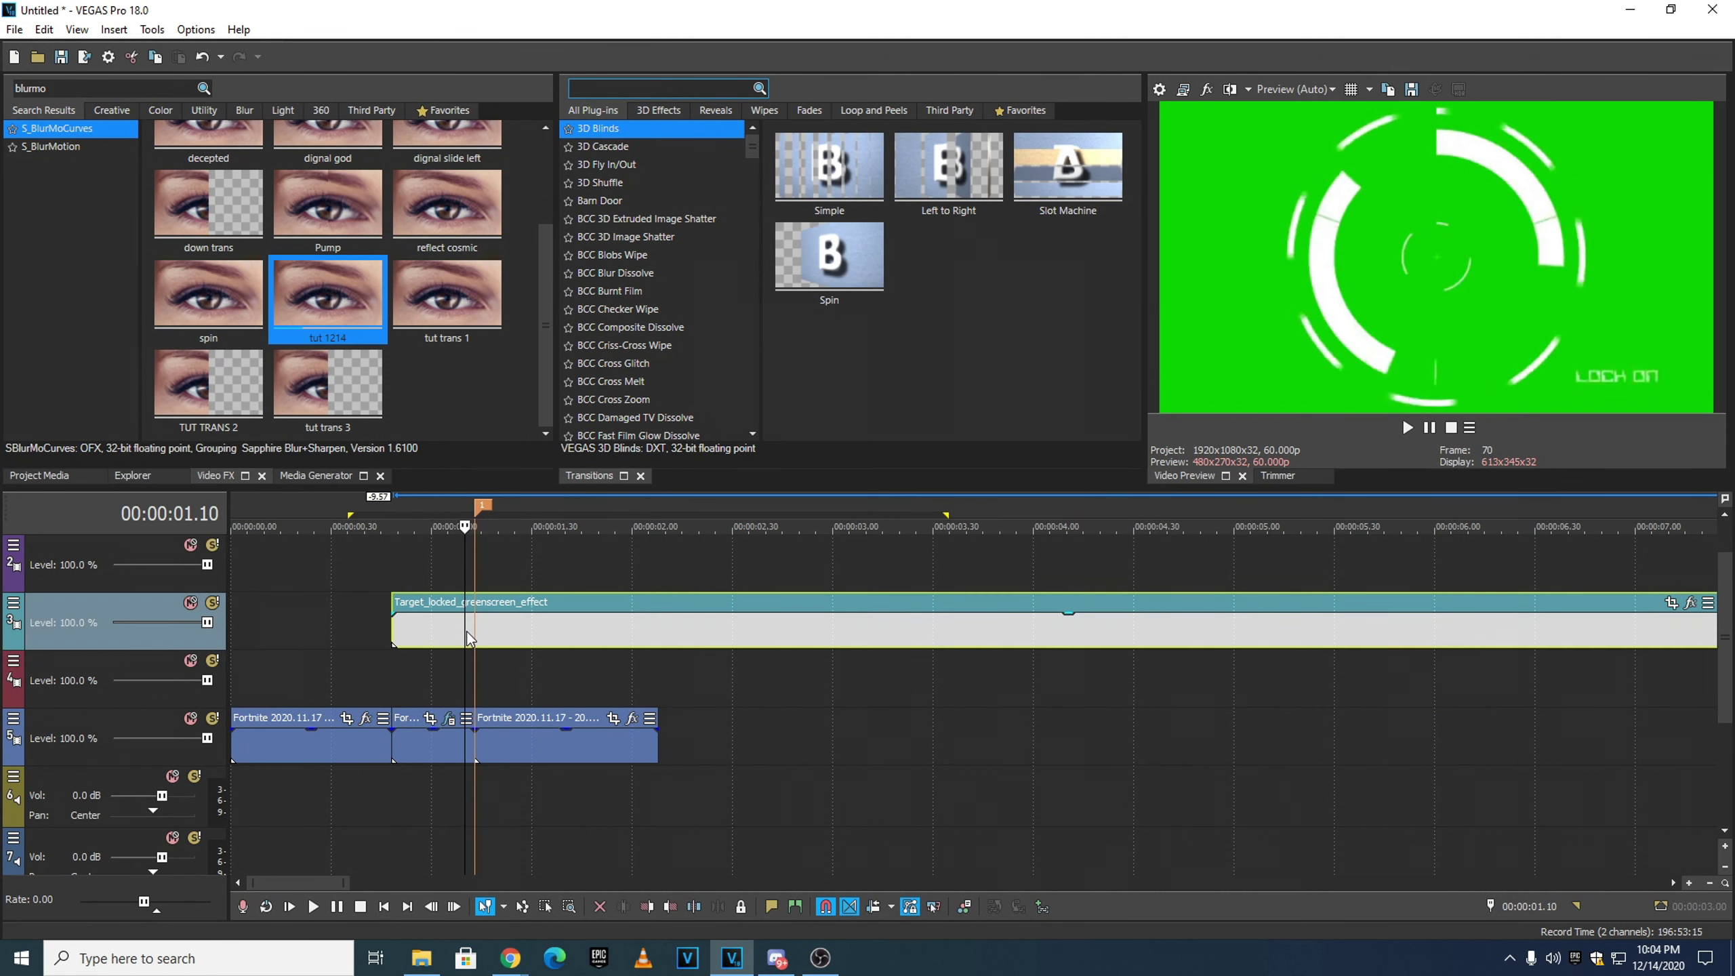
{"action": "left_click", "coordinate": [389, 509]}
{"action": "scroll", "coordinate": [479, 606], "scroll_direction": "up", "scroll_amount": 5}
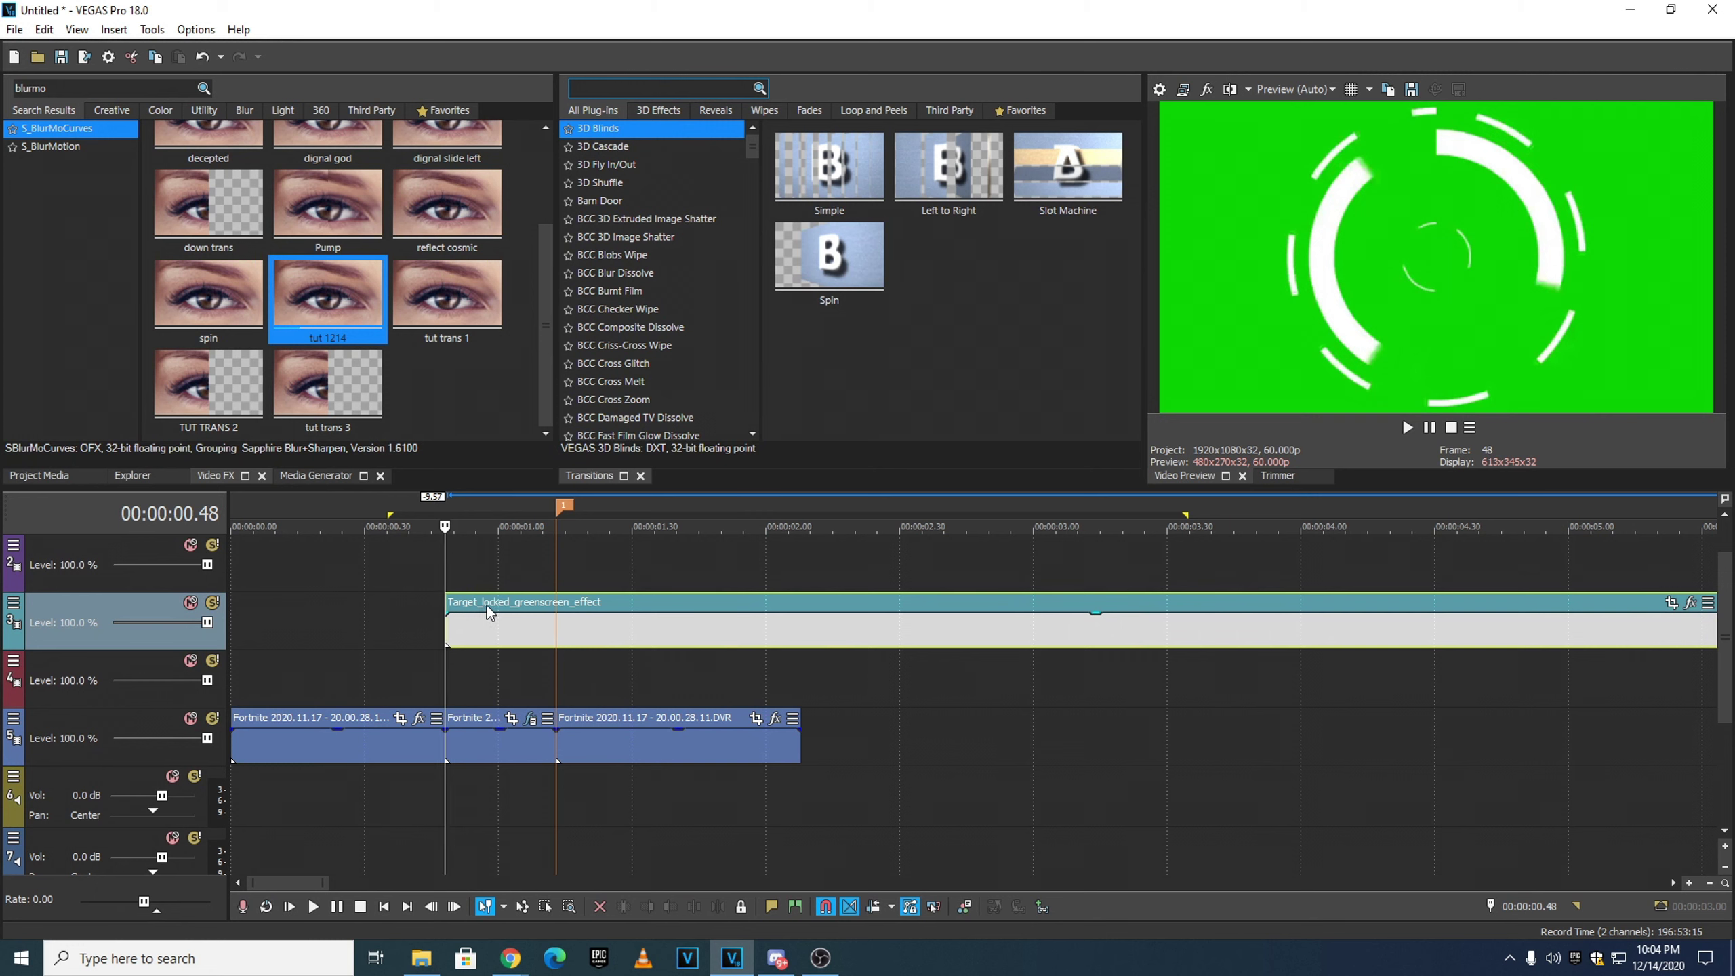
{"action": "left_click_drag", "start_coordinate": [703, 639], "coordinate": [736, 635]}
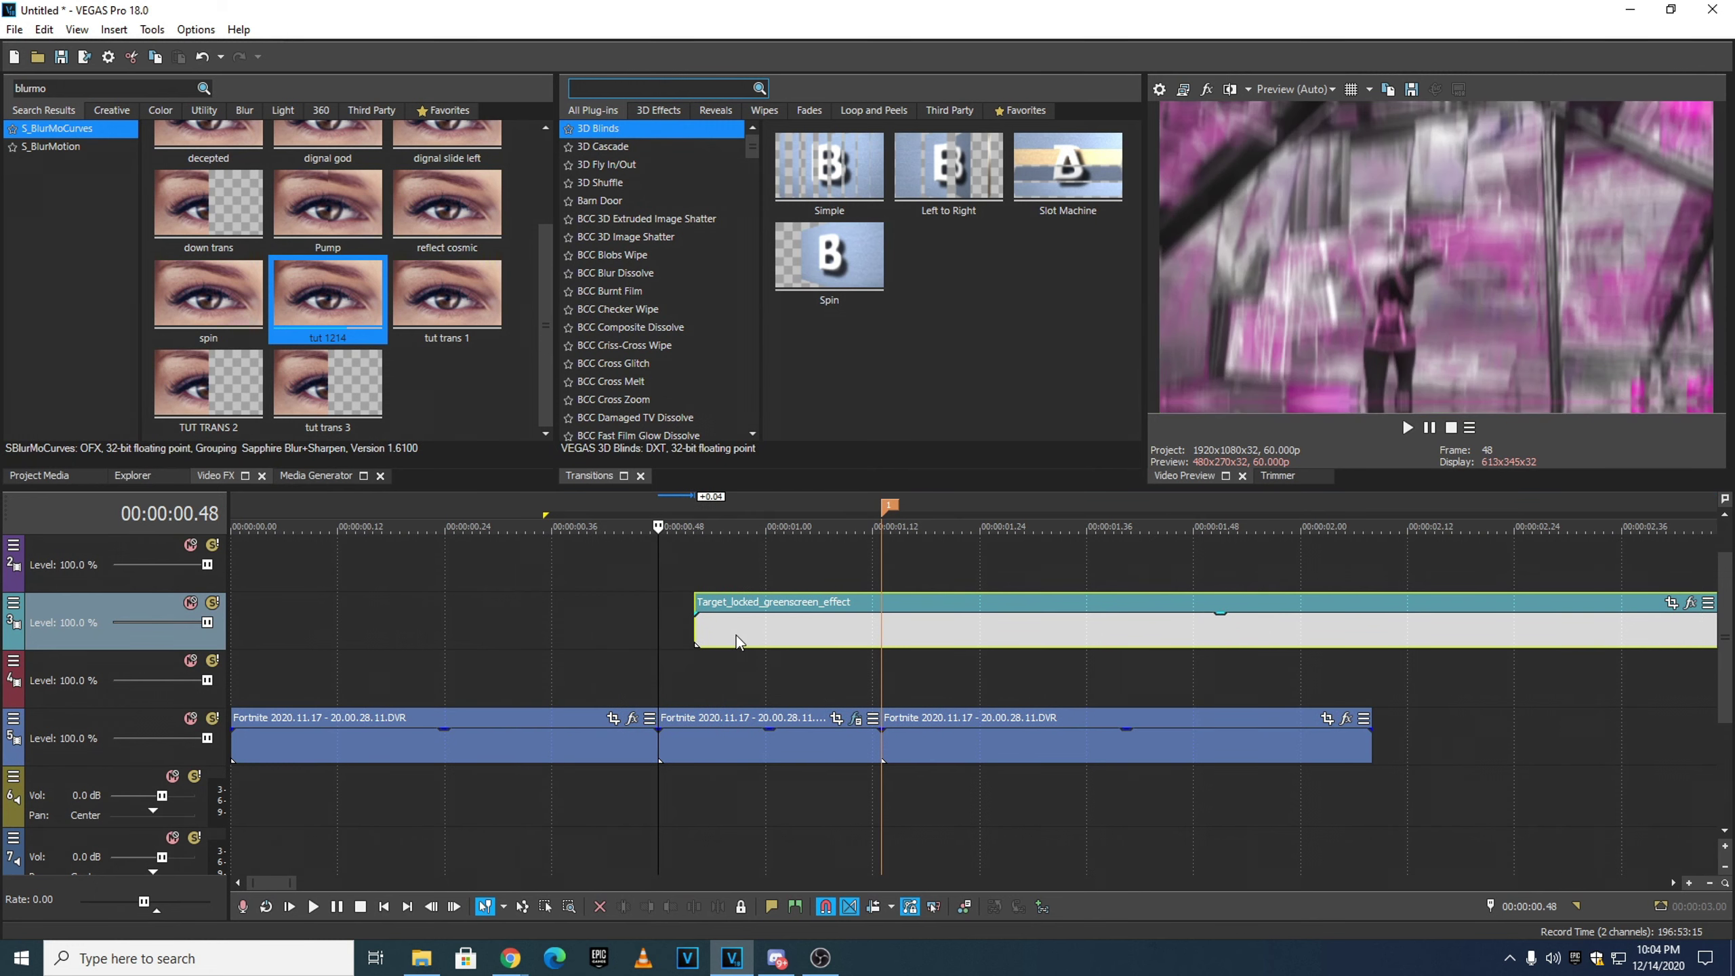
{"action": "key", "text": "Right"}
{"action": "key", "text": "Right"}
{"action": "key", "text": "Right"}
{"action": "key", "text": "Right"}
{"action": "key", "text": "Right"}
{"action": "key", "text": "Right"}
{"action": "key", "text": "Right"}
{"action": "key", "text": "Right"}
{"action": "left_click_drag", "start_coordinate": [763, 599], "coordinate": [968, 601]}
- Play and step through the opening frames of the middle clip to examine where the overlay should begin
{"action": "left_click", "coordinate": [663, 502]}
{"action": "key", "text": "space"}
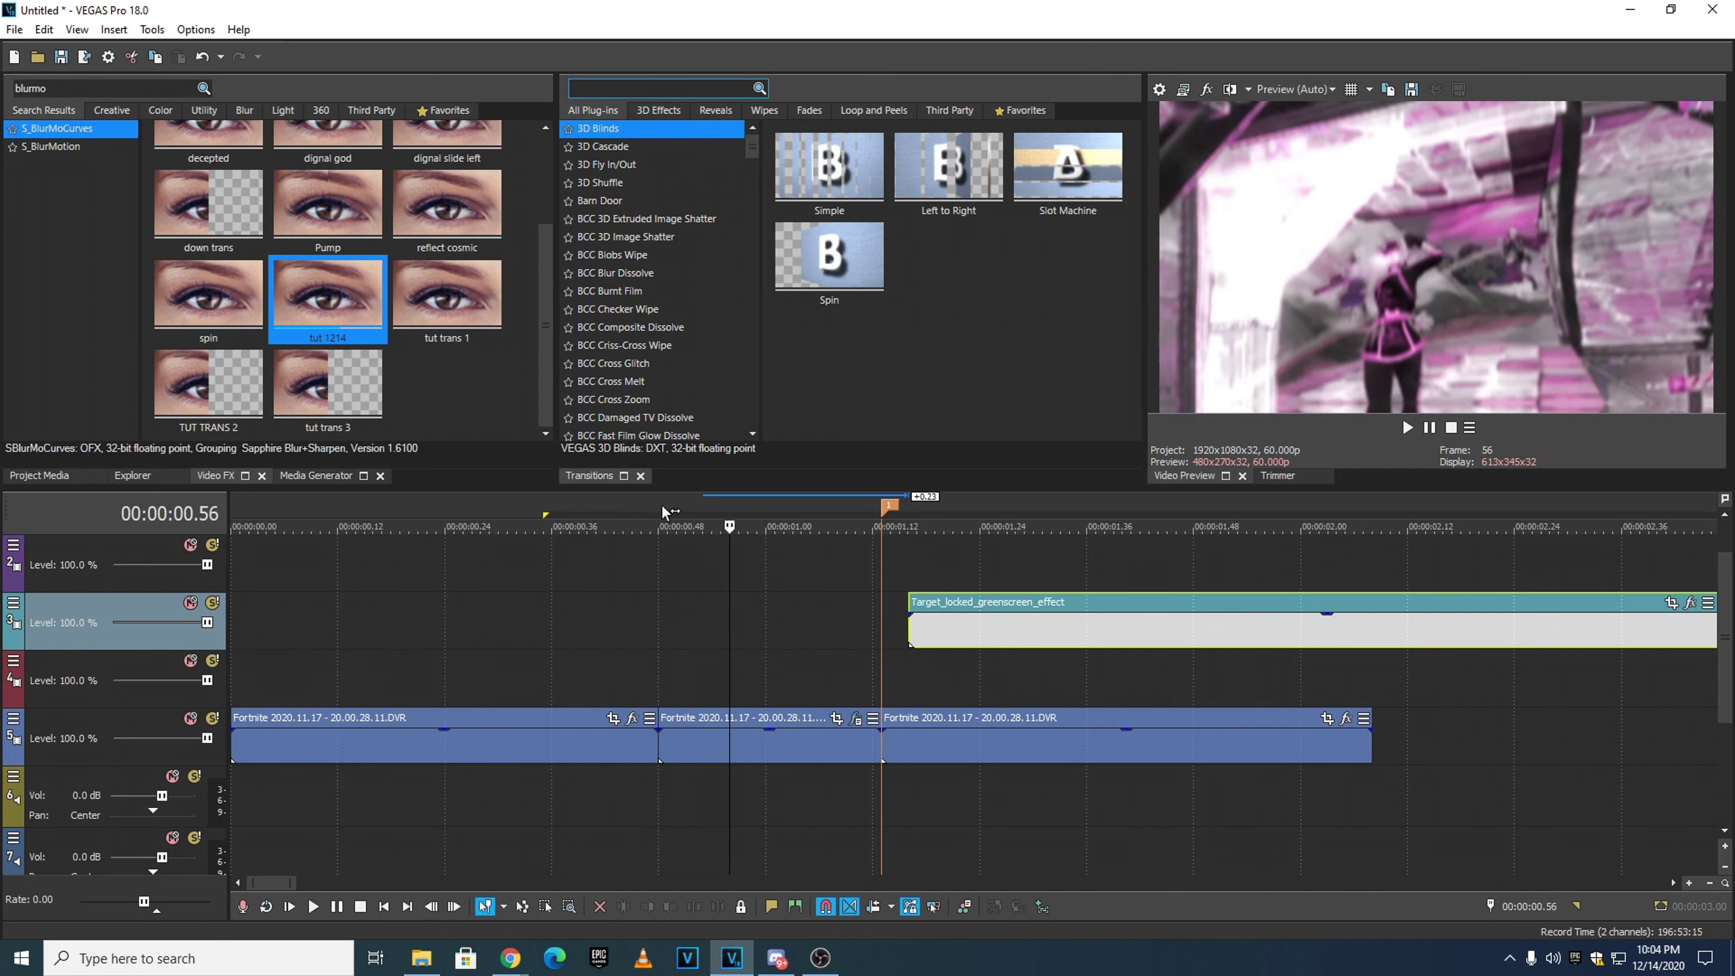
{"action": "key", "text": "space"}
{"action": "key", "text": "space"}
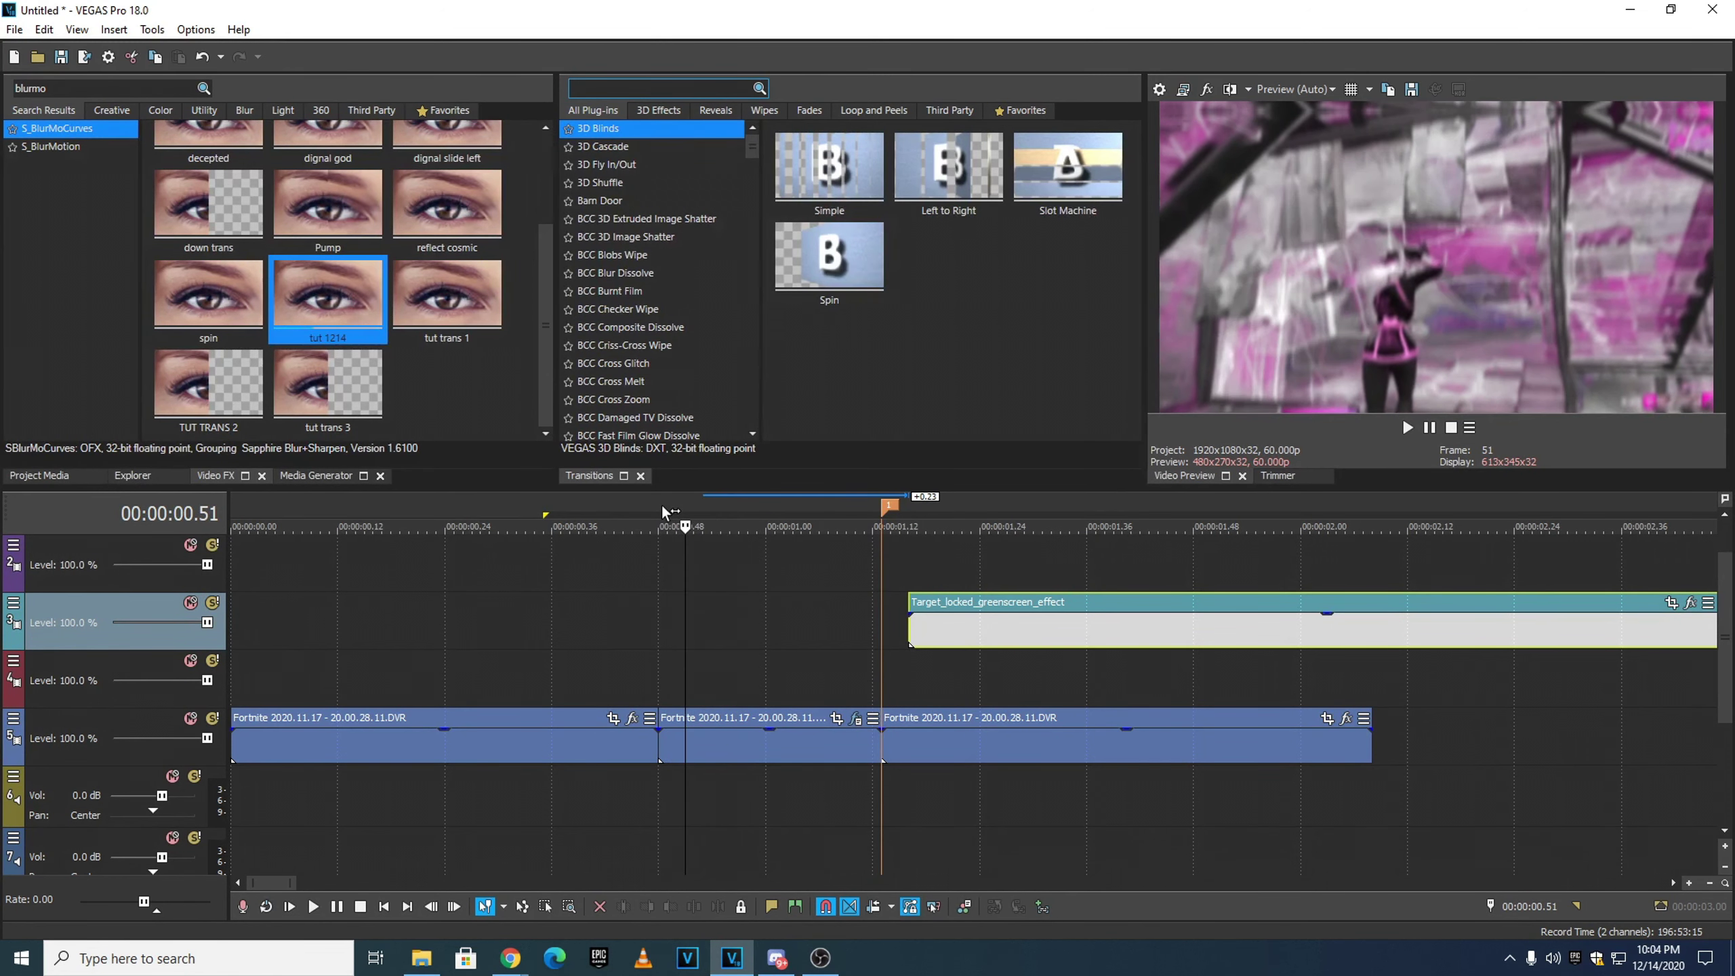
{"action": "left_click", "coordinate": [656, 506]}
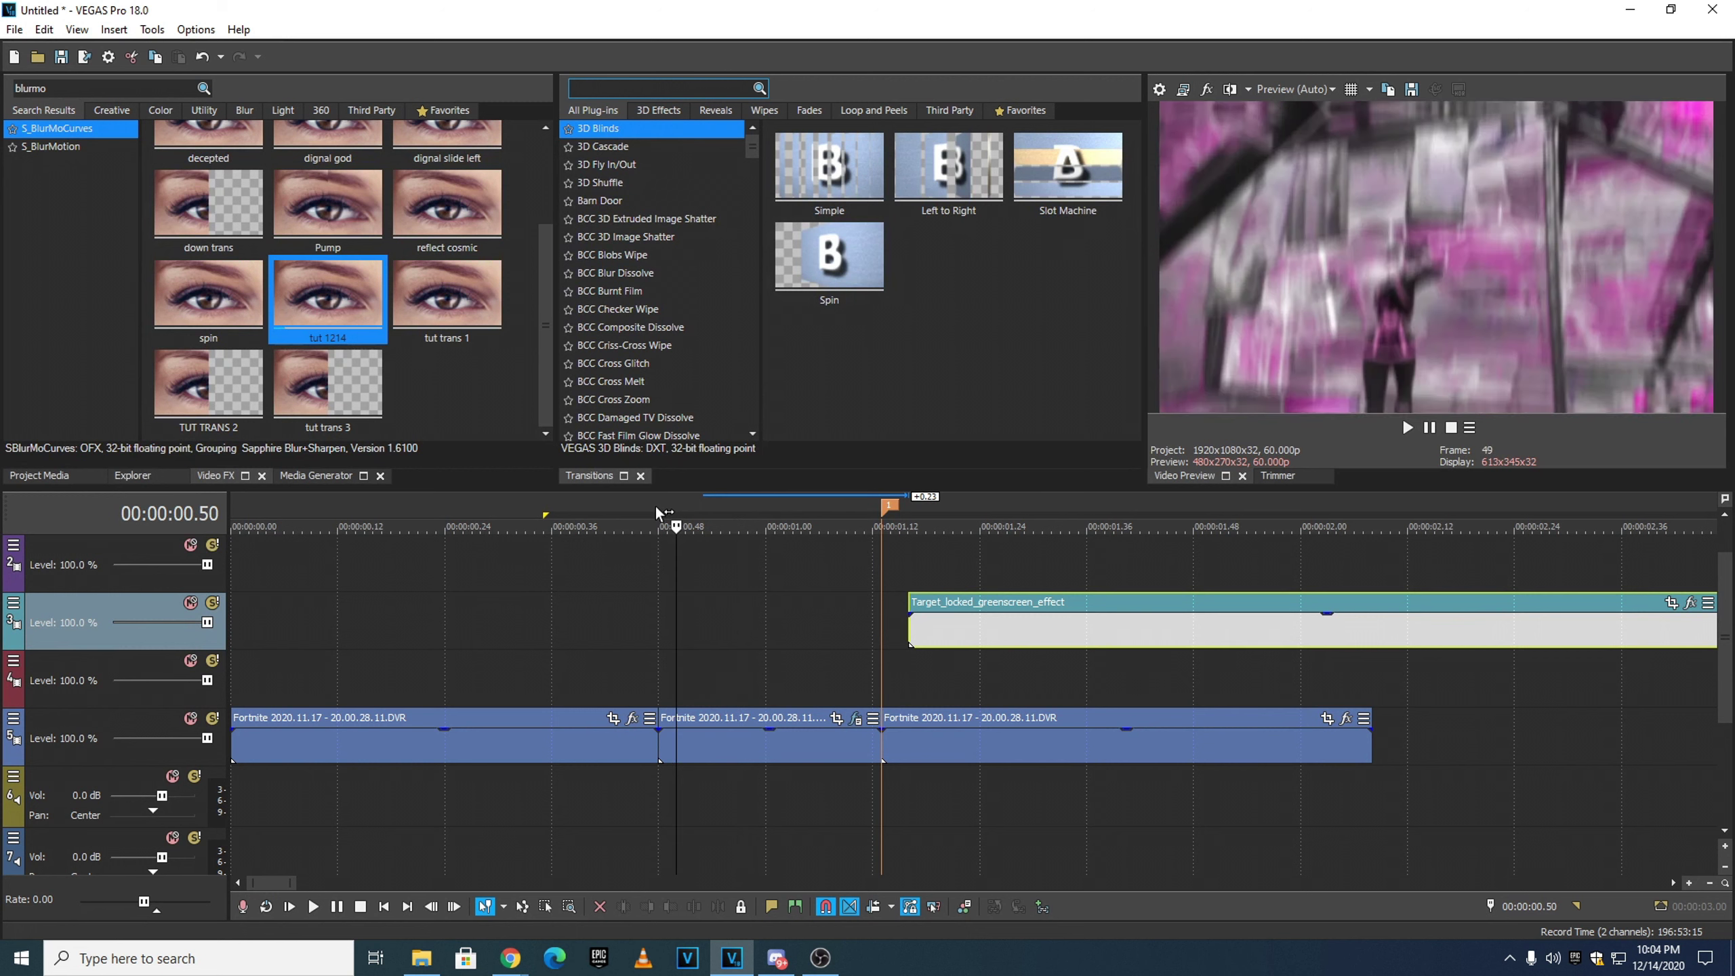
{"action": "key", "text": "Right"}
{"action": "key", "text": "Left"}
{"action": "key", "text": "Left"}
{"action": "key", "text": "Right"}
{"action": "key", "text": "space"}
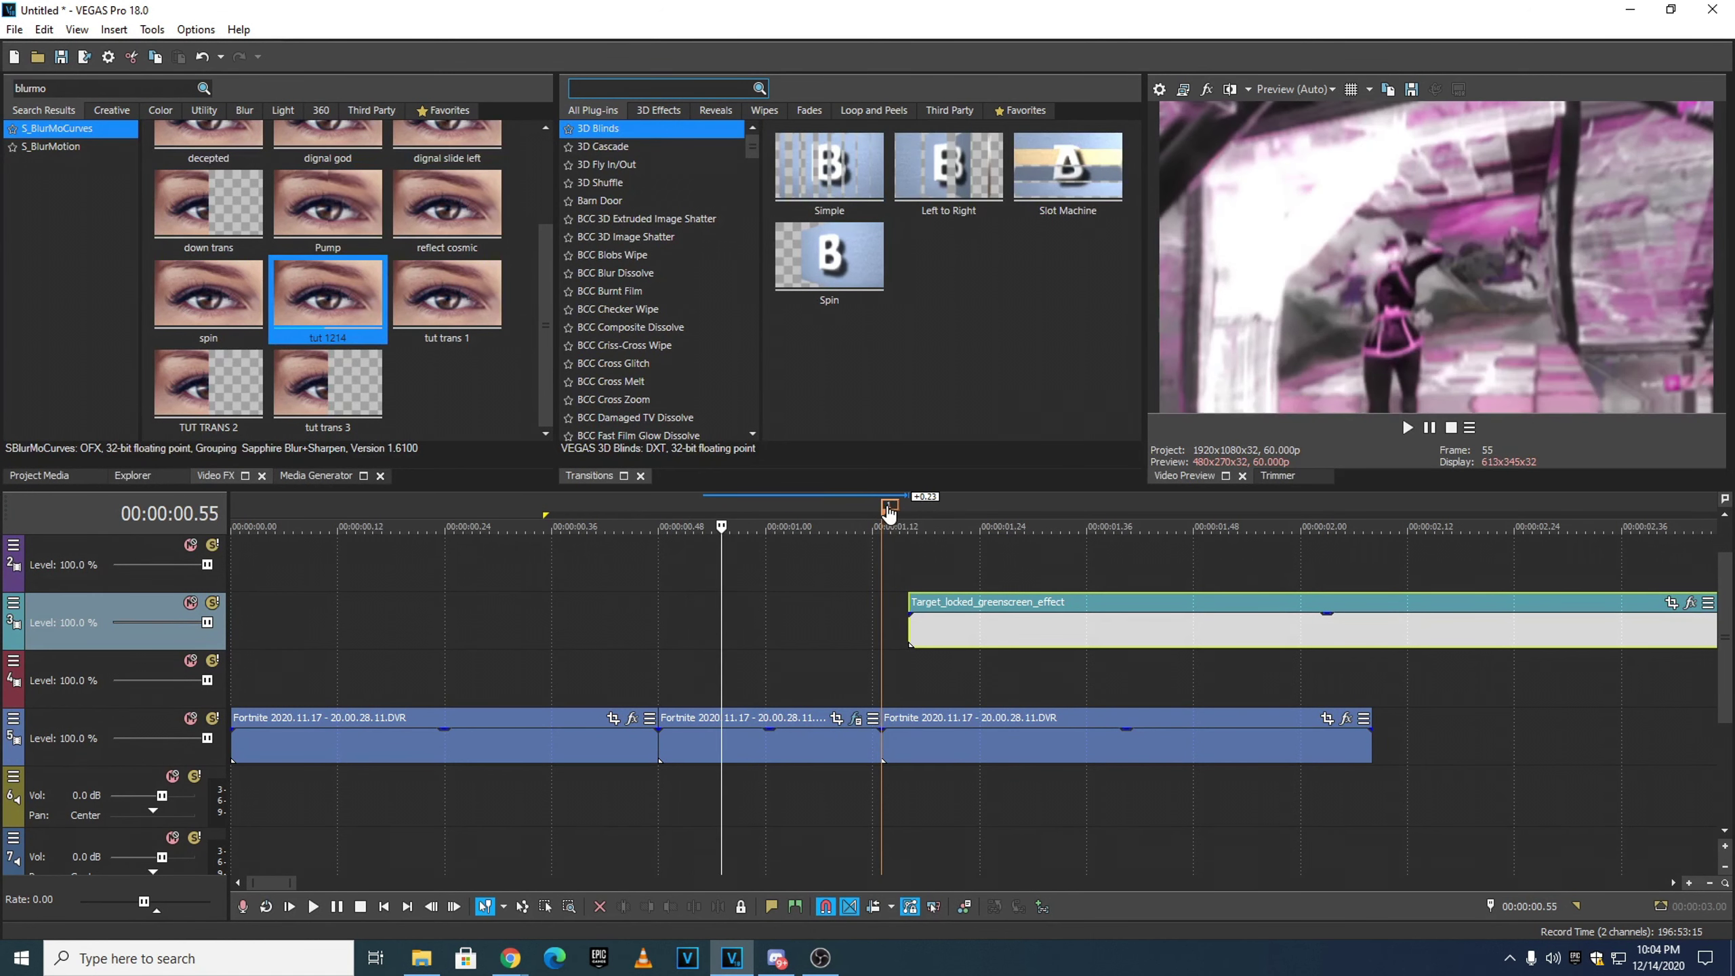
- Add a marker at 00:00:00.55 and move the Target_locked_greenscreen_effect clip so that it starts at this marker
{"action": "left_click", "coordinate": [887, 505]}
{"action": "double_click", "coordinate": [1514, 906]}
{"action": "type", "text": "55"}
{"action": "key", "text": "Return"}
{"action": "key", "text": "m"}
{"action": "left_click", "coordinate": [944, 632]}
{"action": "left_click_drag", "start_coordinate": [970, 631], "coordinate": [781, 635]}
- Cut the green-screen clip at the end of the middle clip, removing the excess, and delete the marker at its start
{"action": "left_click", "coordinate": [881, 632]}
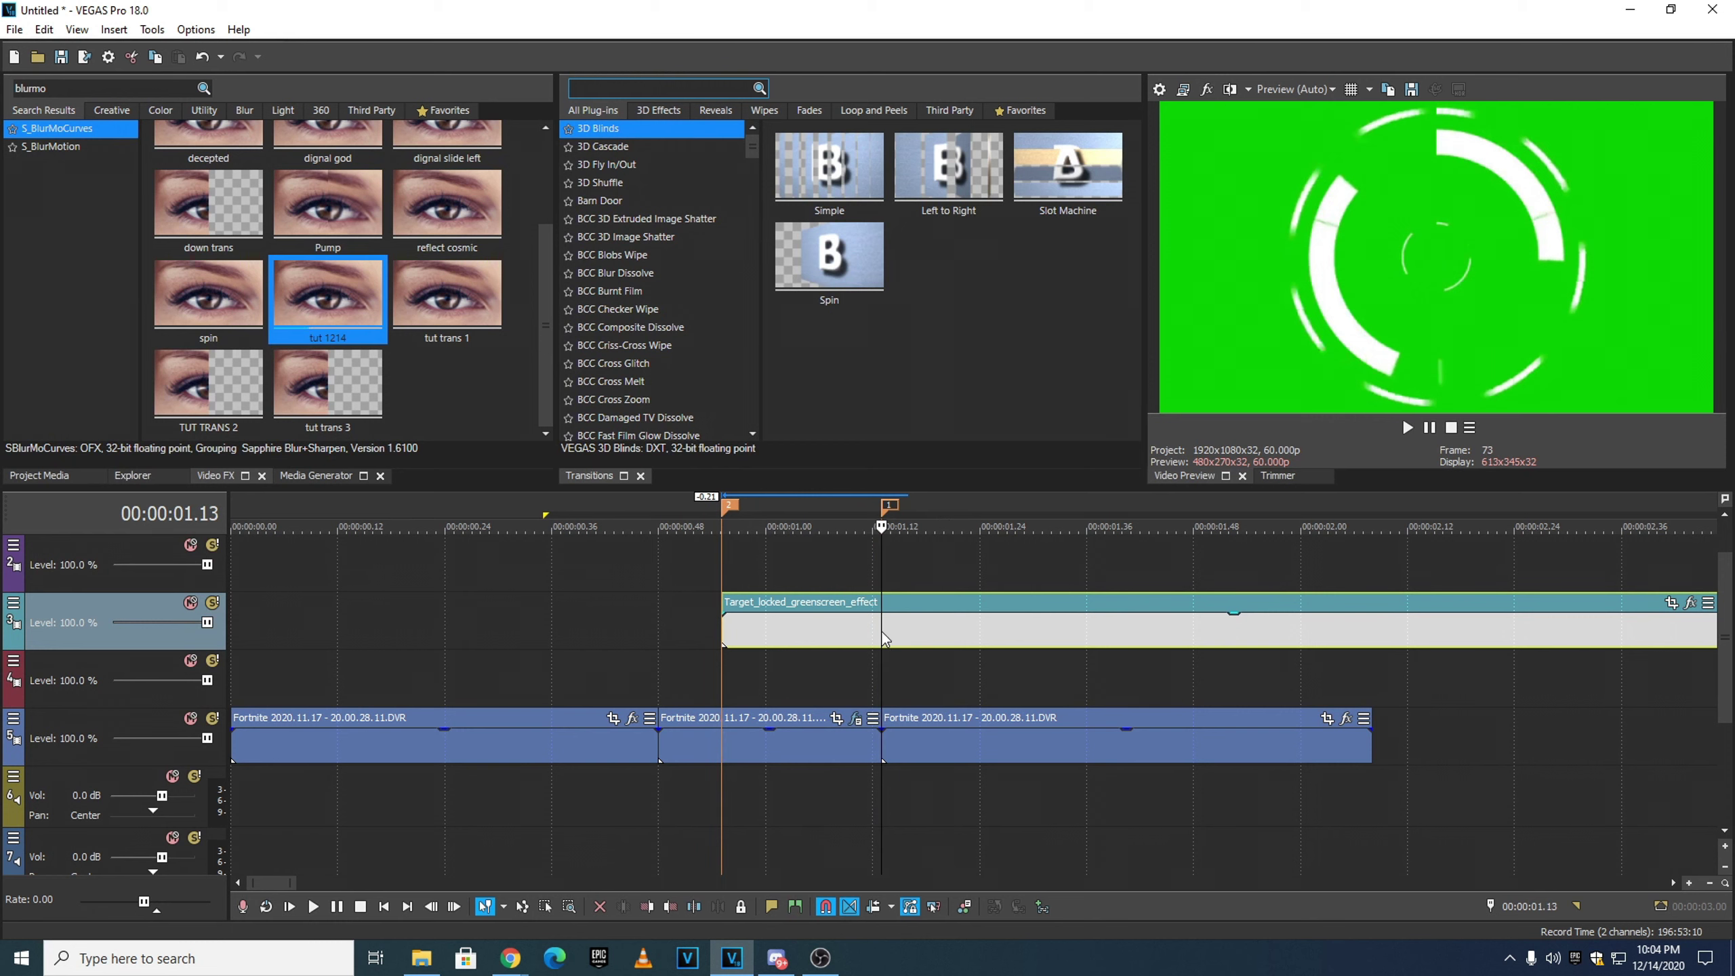
{"action": "key", "text": "s"}
{"action": "right_click", "coordinate": [927, 633]}
{"action": "left_click", "coordinate": [984, 454]}
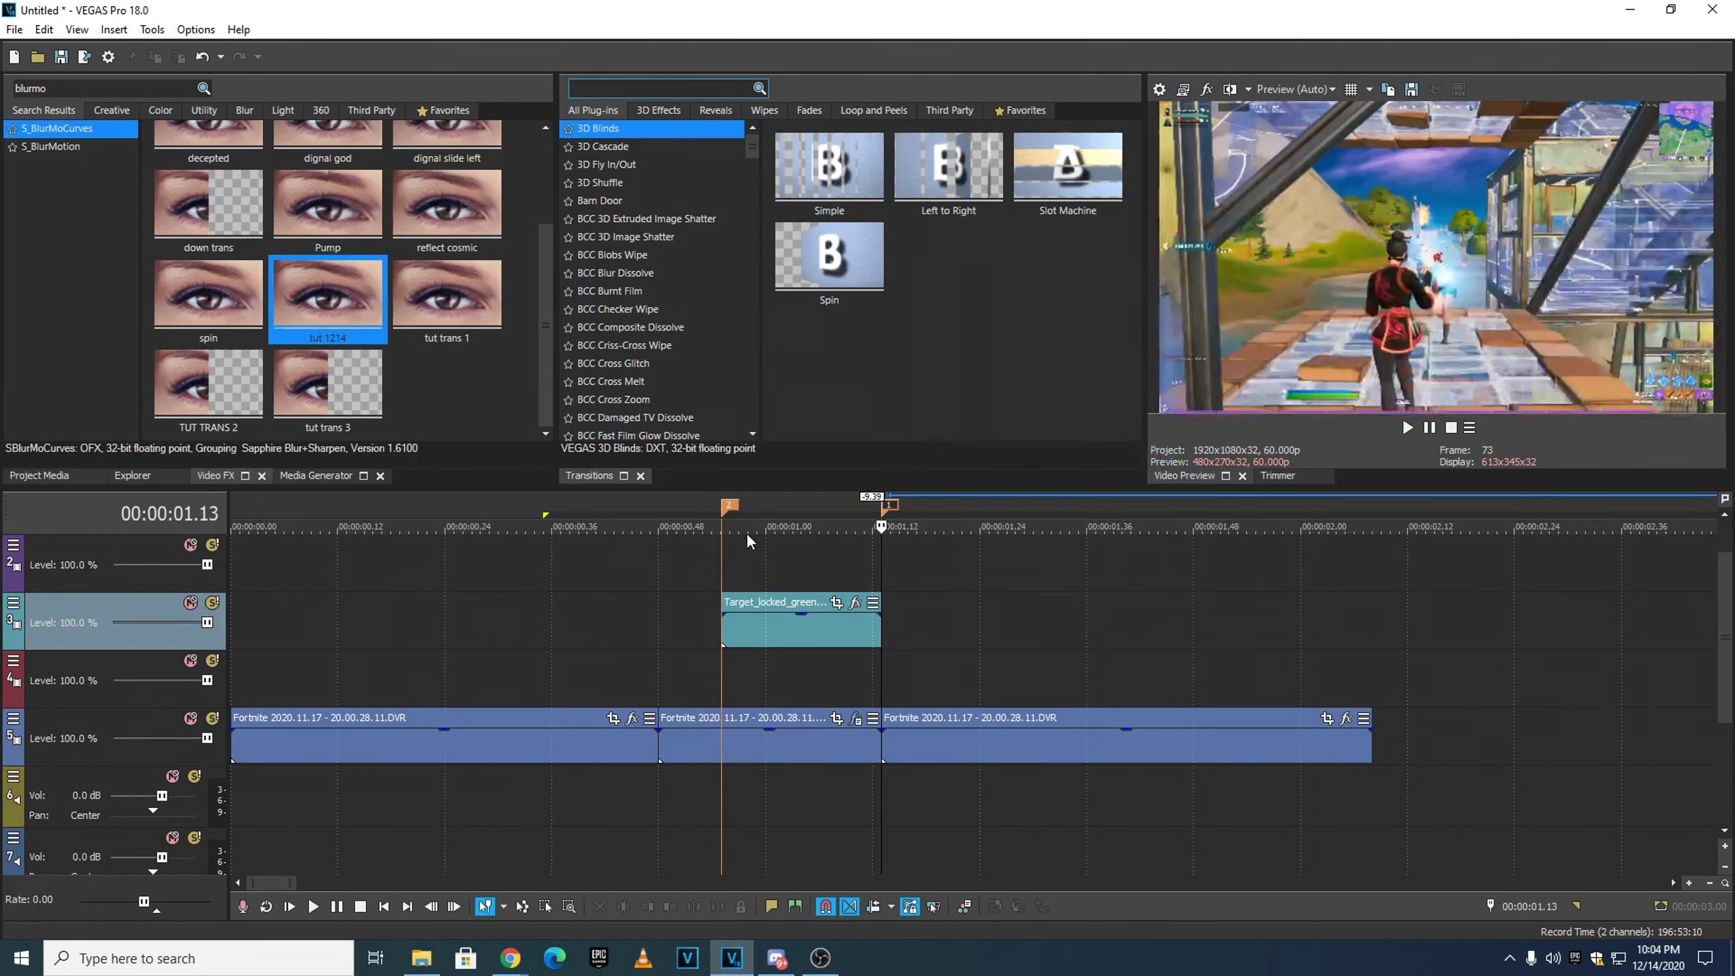
{"action": "right_click", "coordinate": [729, 507]}
{"action": "left_click", "coordinate": [776, 566]}
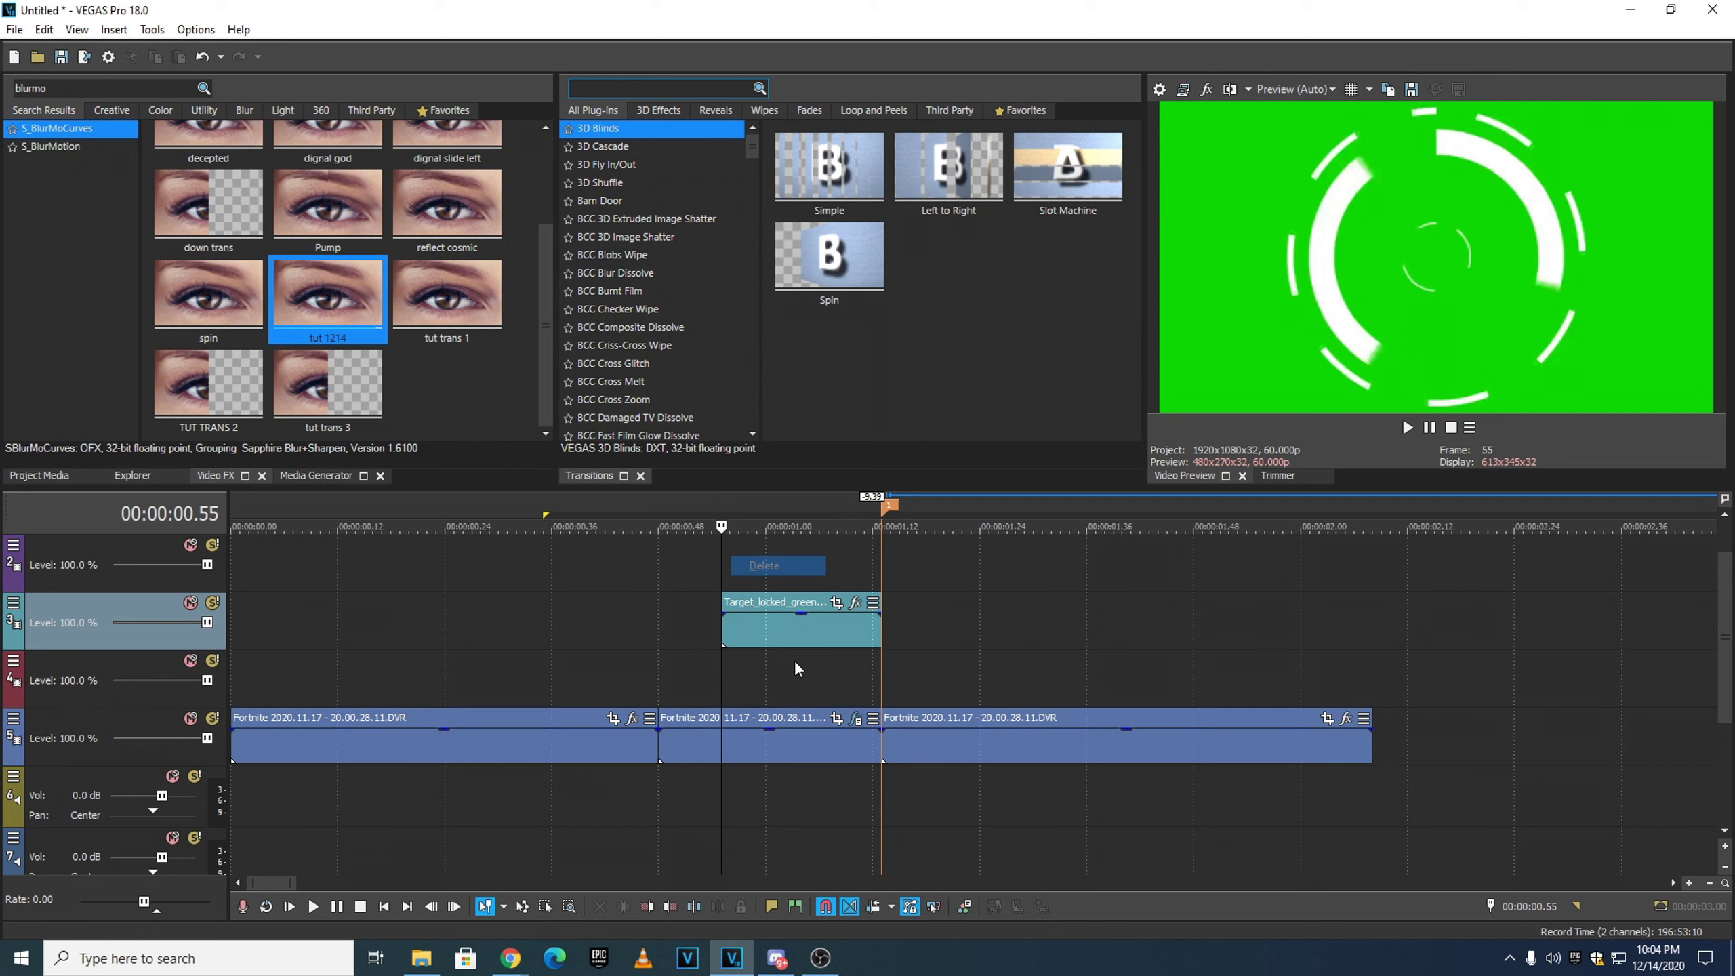
{"action": "left_click", "coordinate": [739, 664]}
{"action": "left_click", "coordinate": [730, 661]}
{"action": "left_click", "coordinate": [724, 667]}
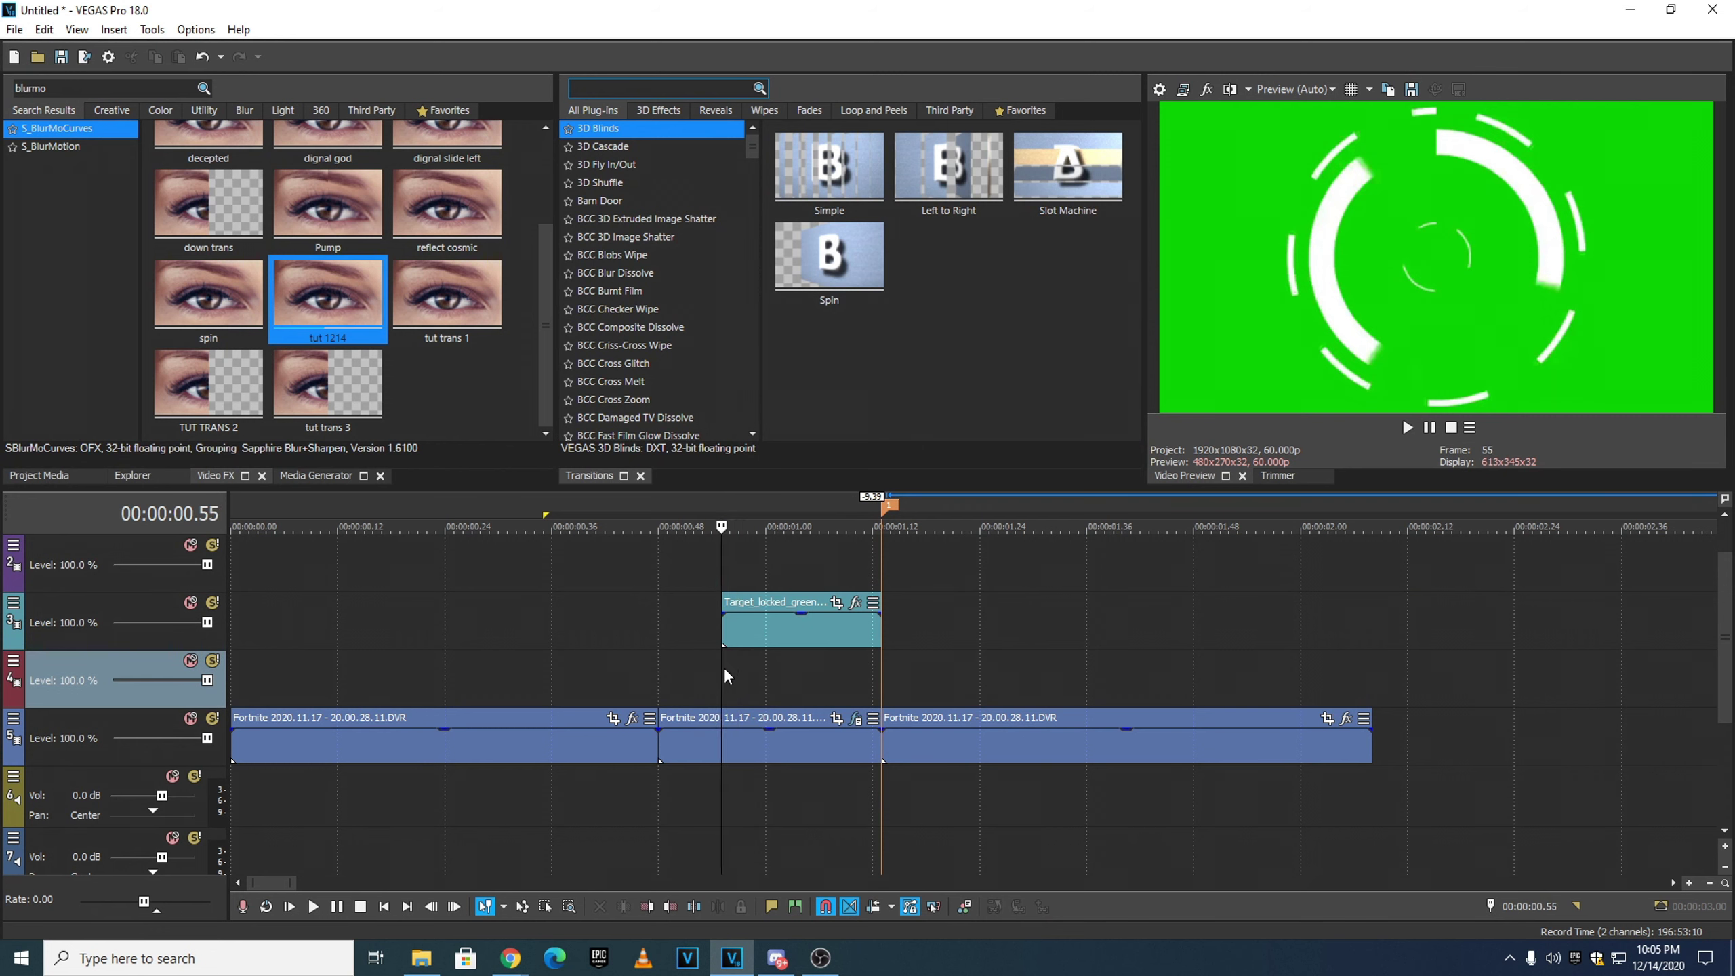
{"action": "left_click", "coordinate": [729, 632]}
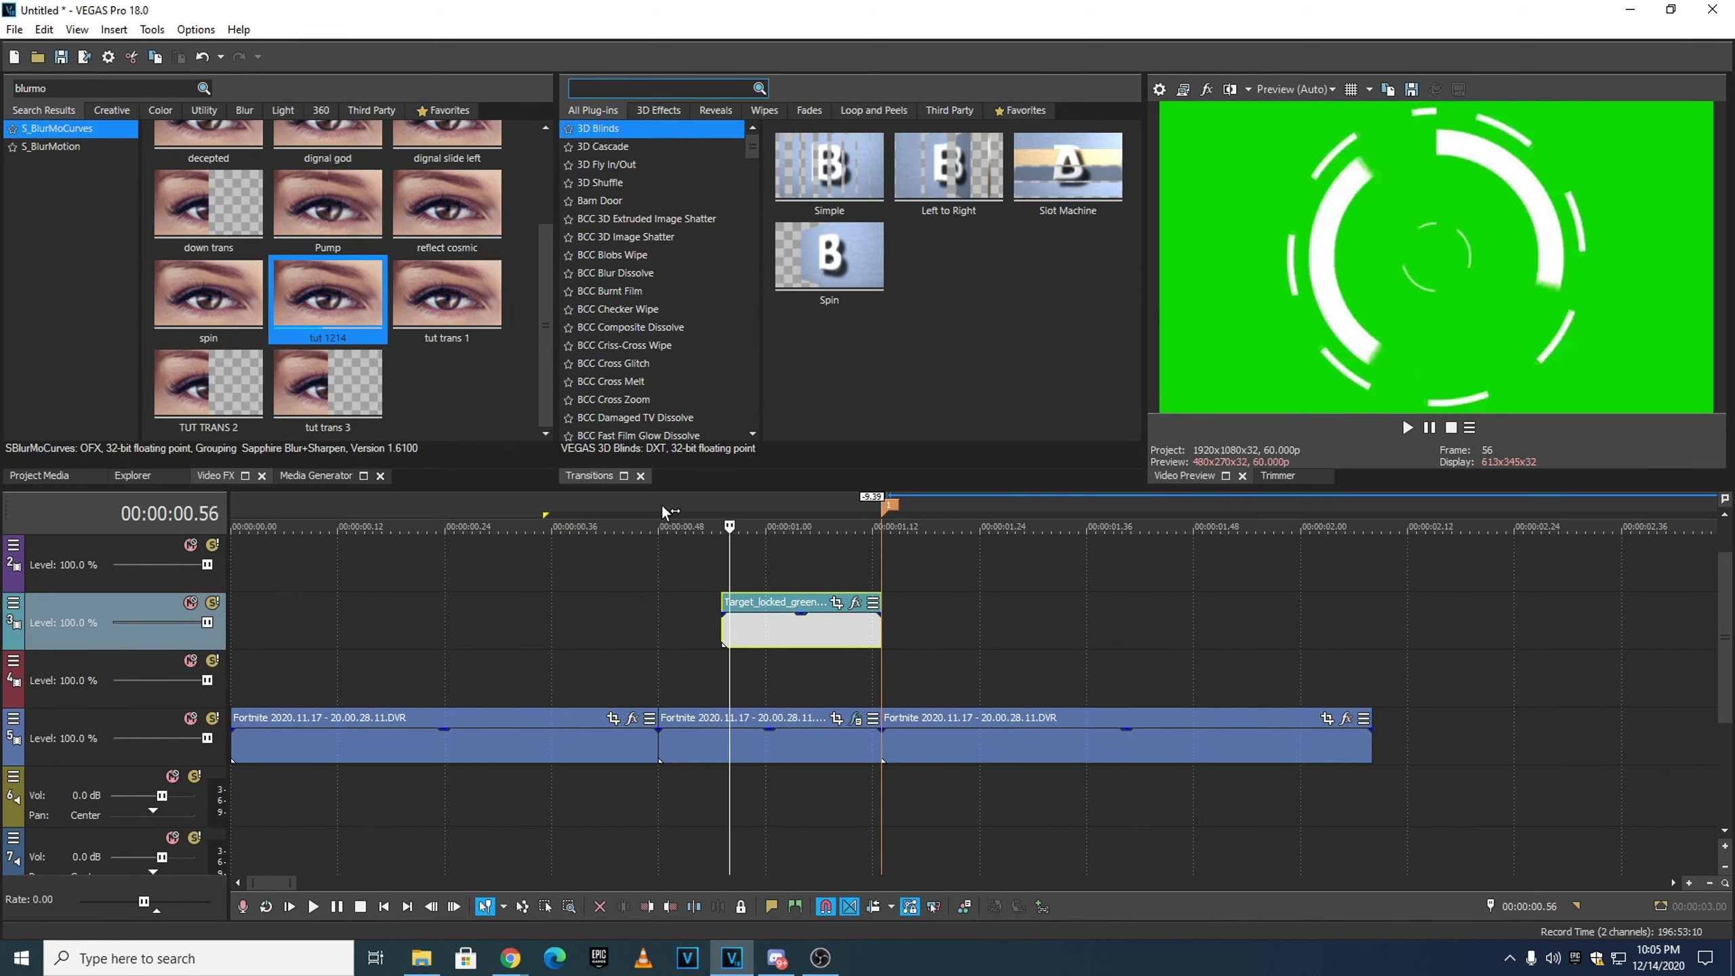
{"action": "left_click", "coordinate": [768, 751]}
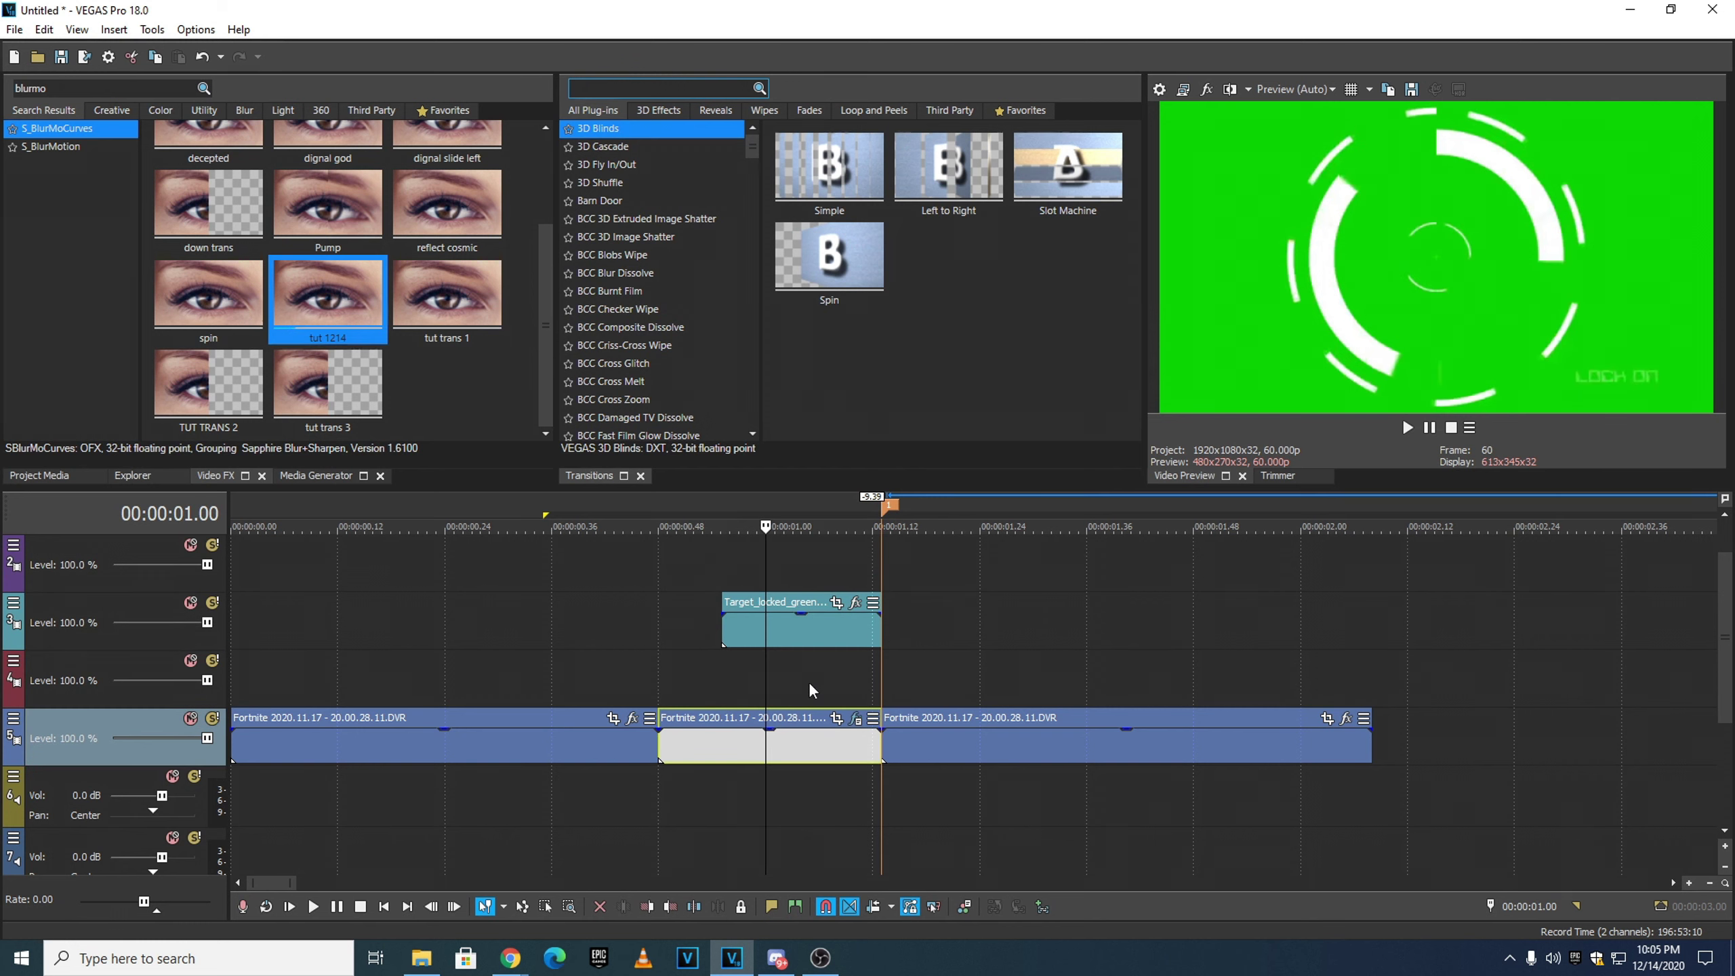
- Try to extend the start of the green-screen clip back to the start of the middle clip
{"action": "left_click", "coordinate": [775, 633]}
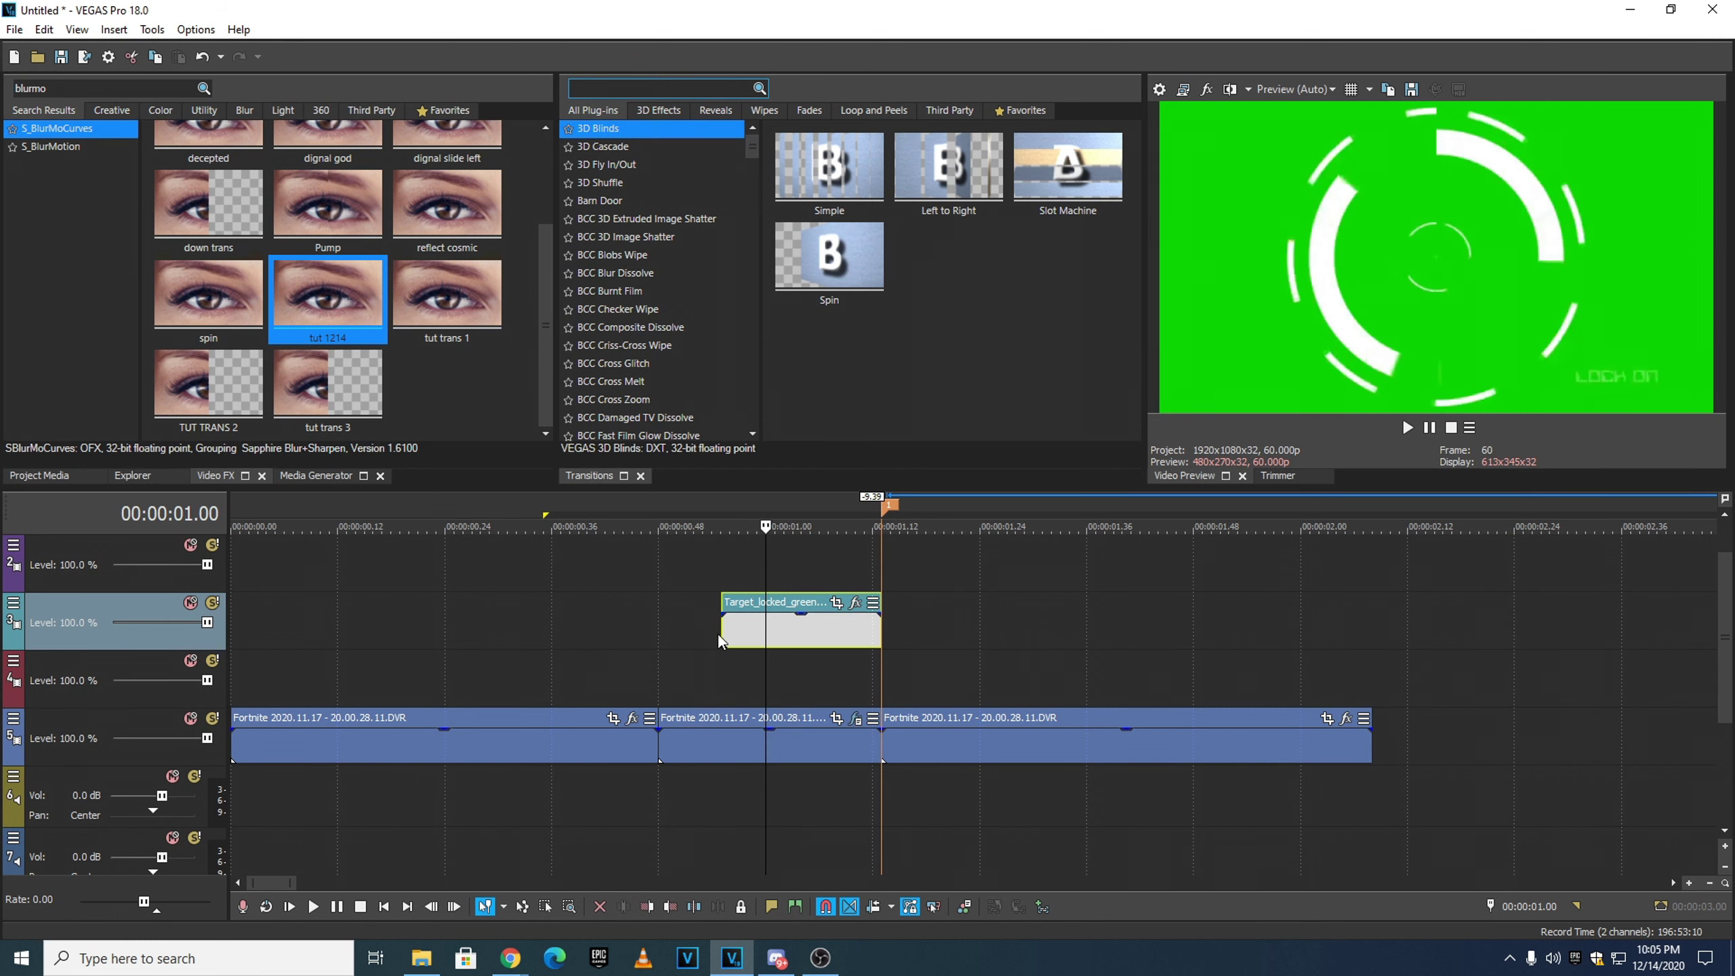
{"action": "left_click_drag", "start_coordinate": [724, 633], "coordinate": [660, 633]}
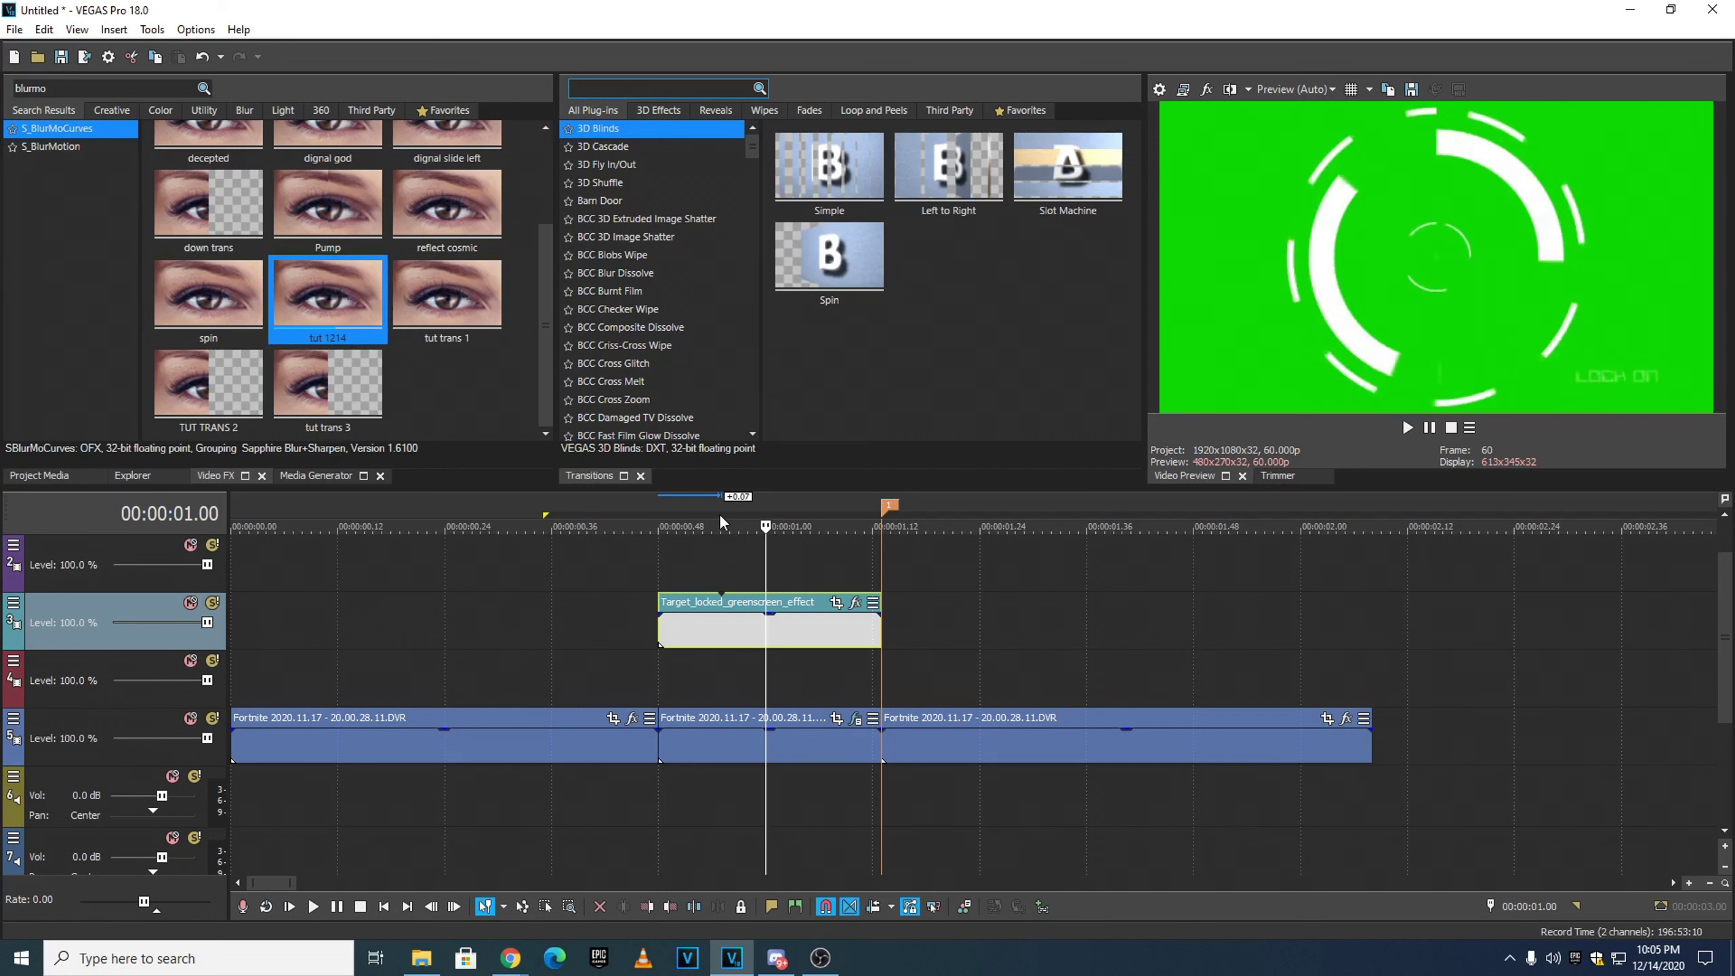
{"action": "key", "text": "ctrl+z"}
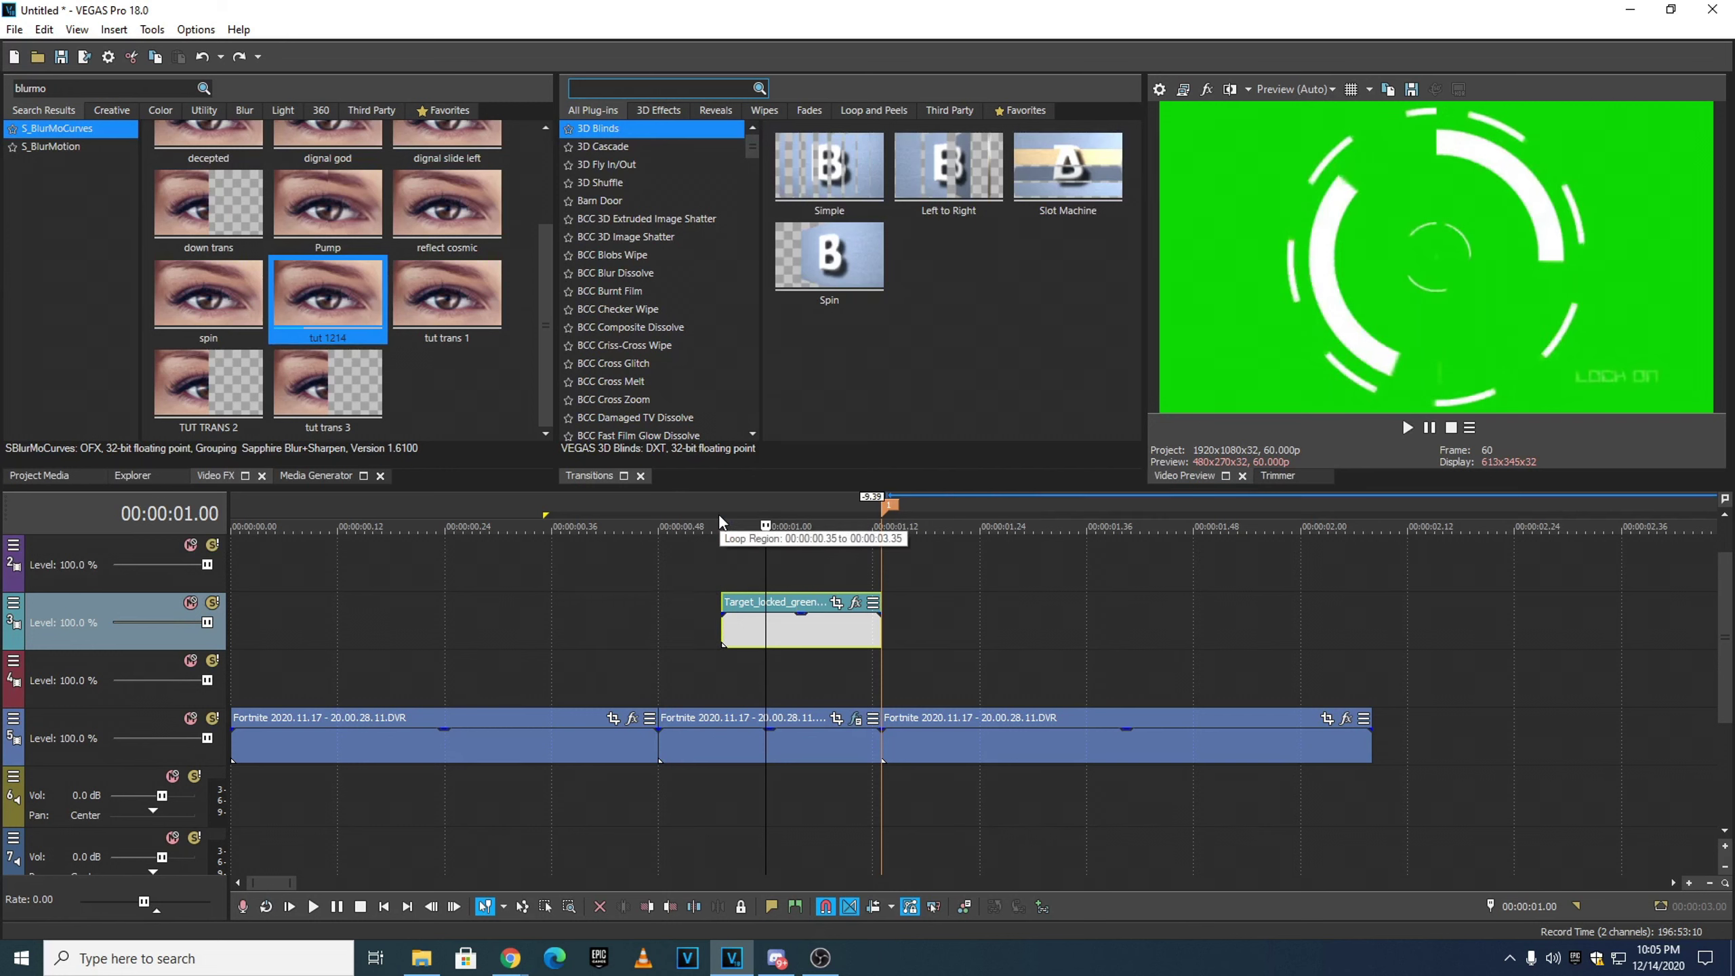
- Preview from the start of the middle clip and search the video effects for "chroma"
{"action": "left_click", "coordinate": [660, 524]}
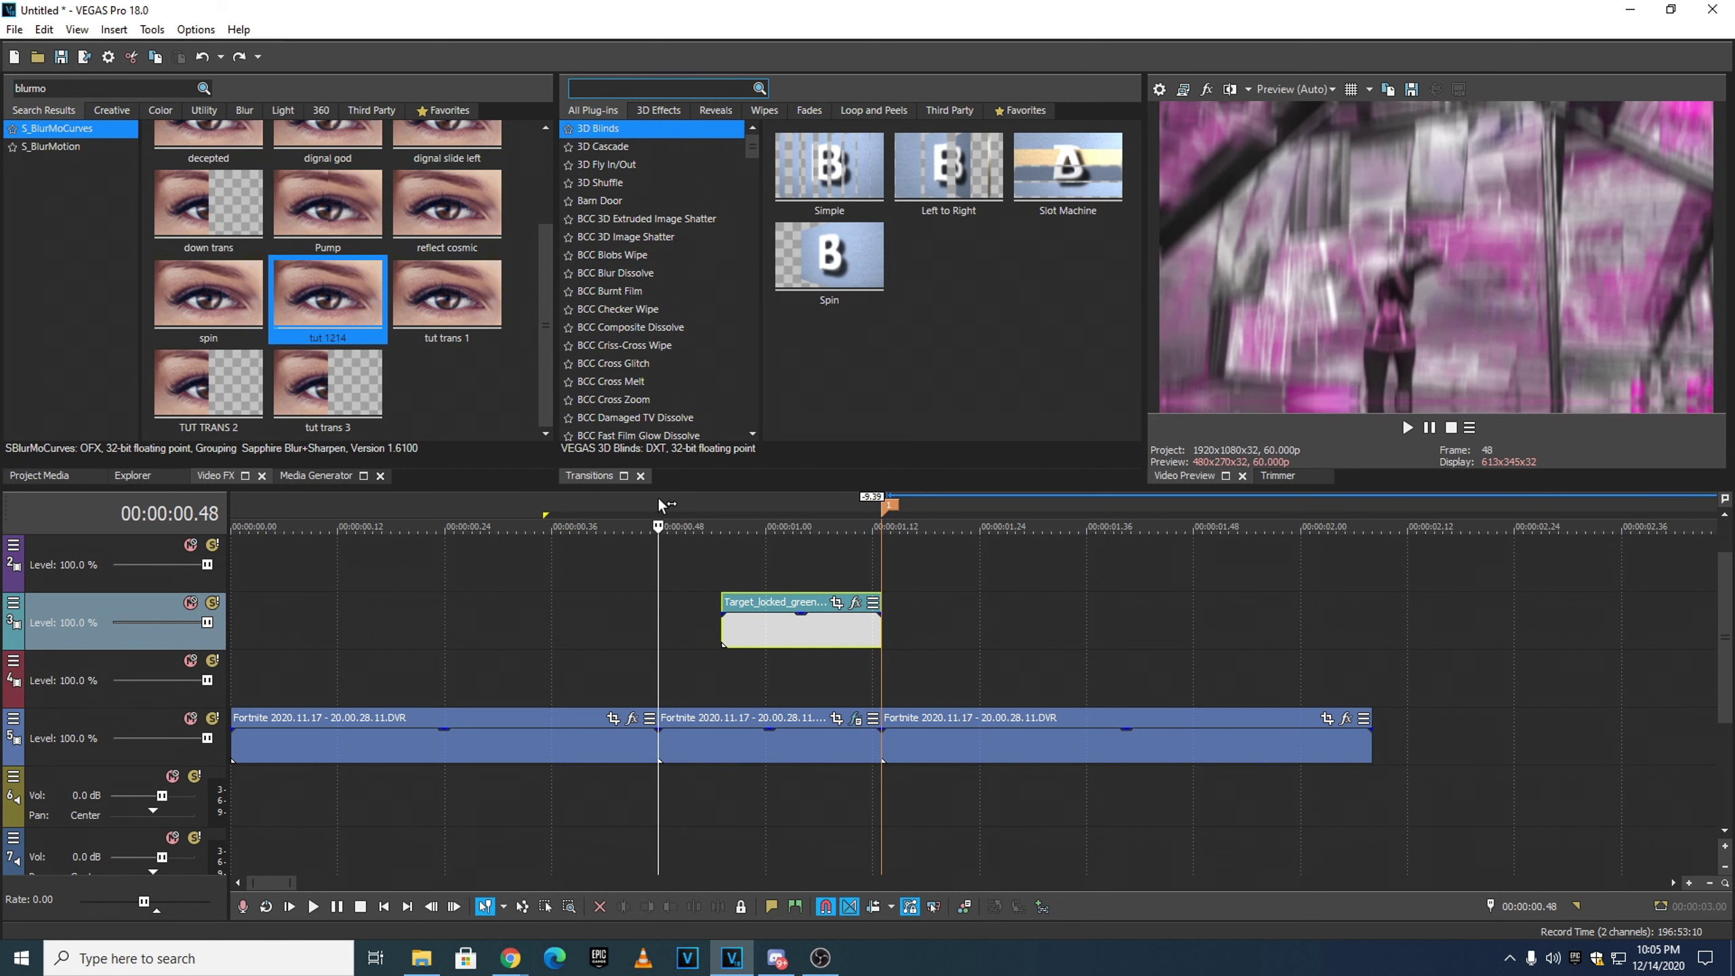
{"action": "key", "text": "space"}
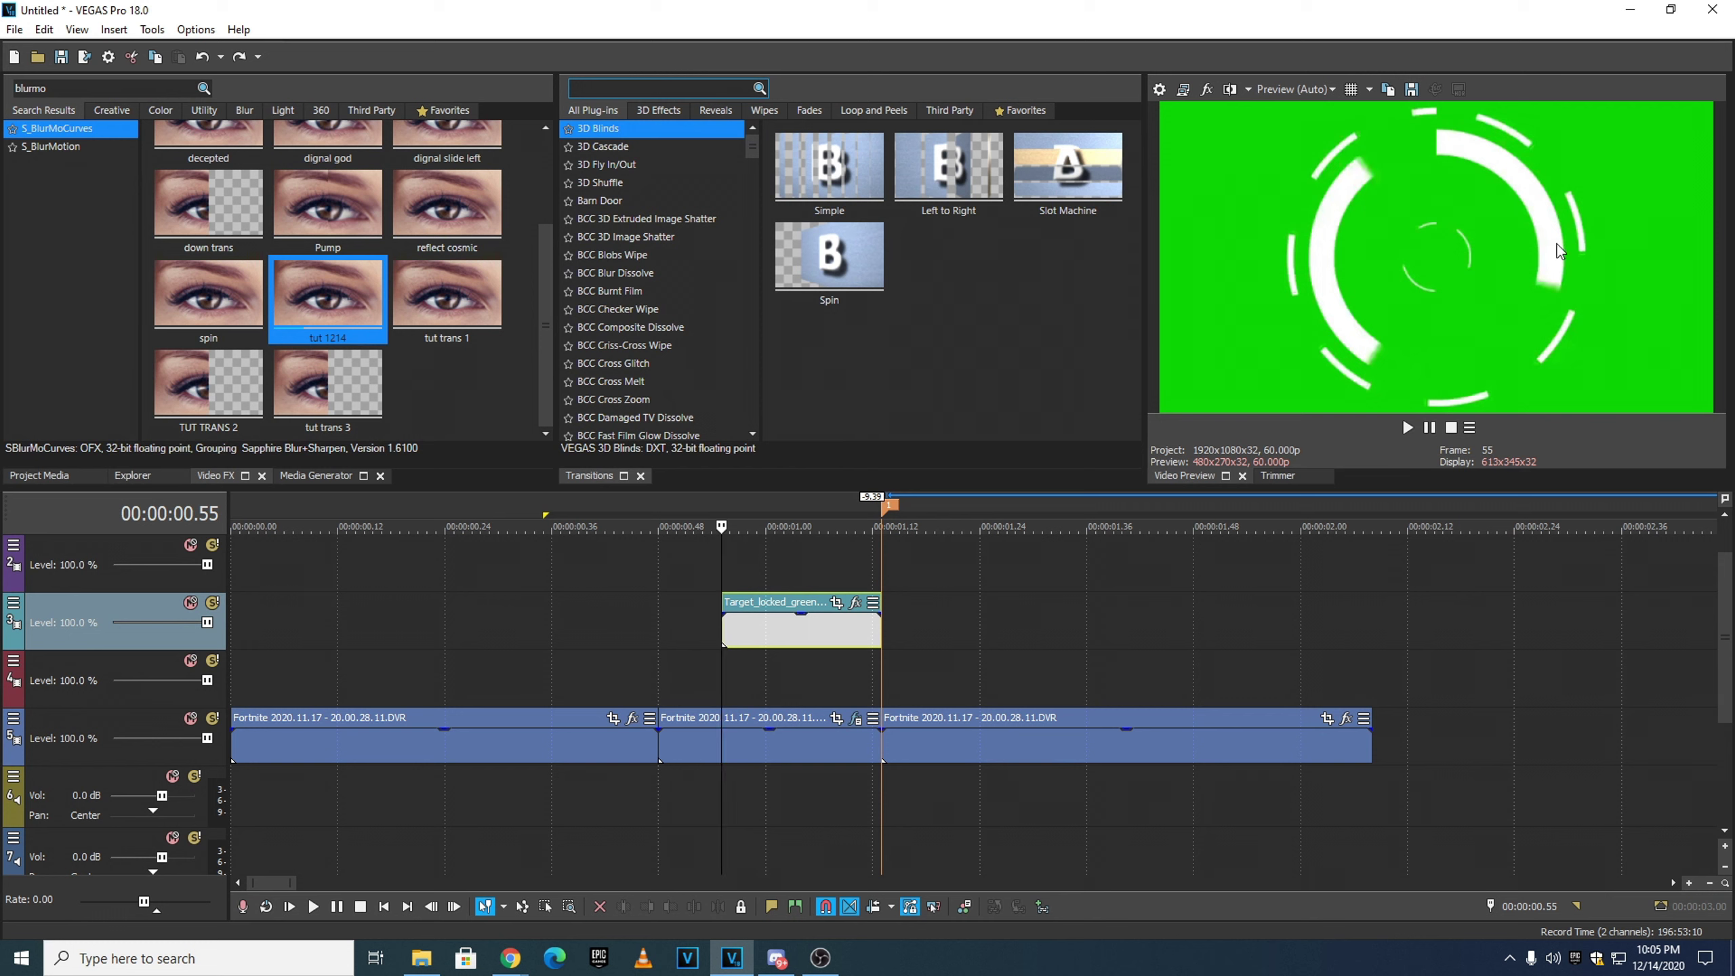
{"action": "left_click", "coordinate": [104, 90]}
{"action": "type", "text": "blurmchro"}
{"action": "key", "text": "BackSpace"}
{"action": "key", "text": "BackSpace"}
{"action": "key", "text": "BackSpace"}
{"action": "key", "text": "BackSpace"}
{"action": "key", "text": "BackSpace"}
{"action": "key", "text": "BackSpace"}
{"action": "key", "text": "BackSpace"}
{"action": "key", "text": "BackSpace"}
{"action": "type", "text": "chroma"}
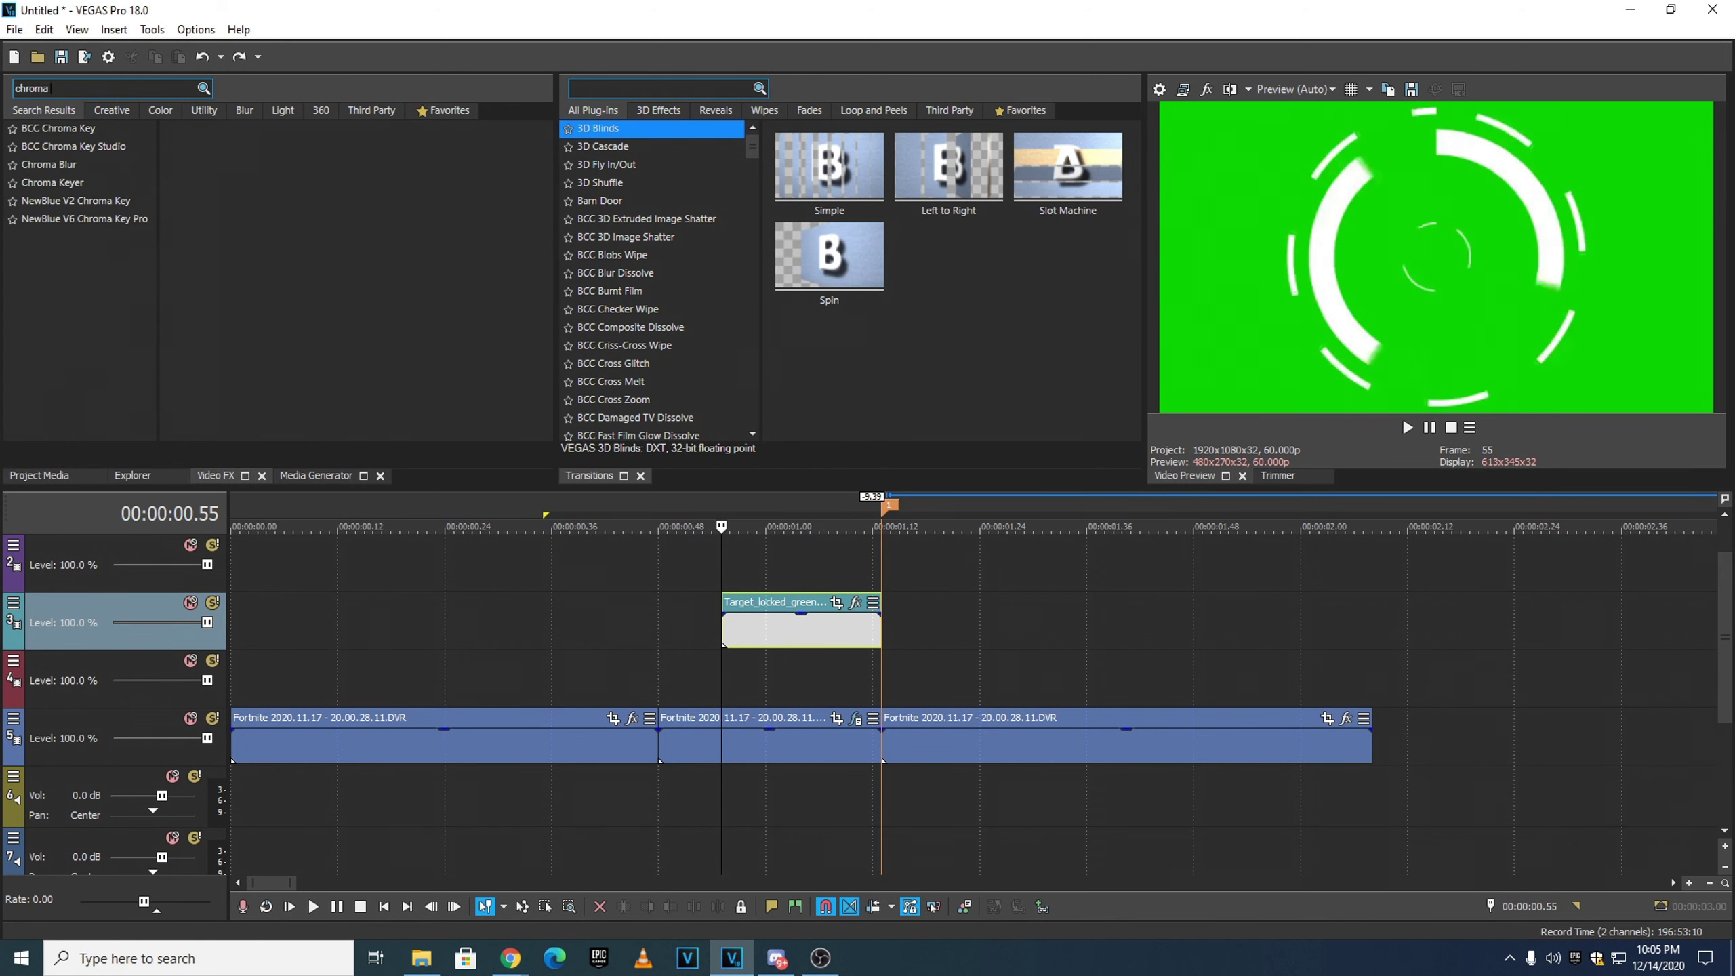
- Apply the Chroma Blur astro preset to the green-screen clip and close its effect settings
{"action": "left_click", "coordinate": [89, 164]}
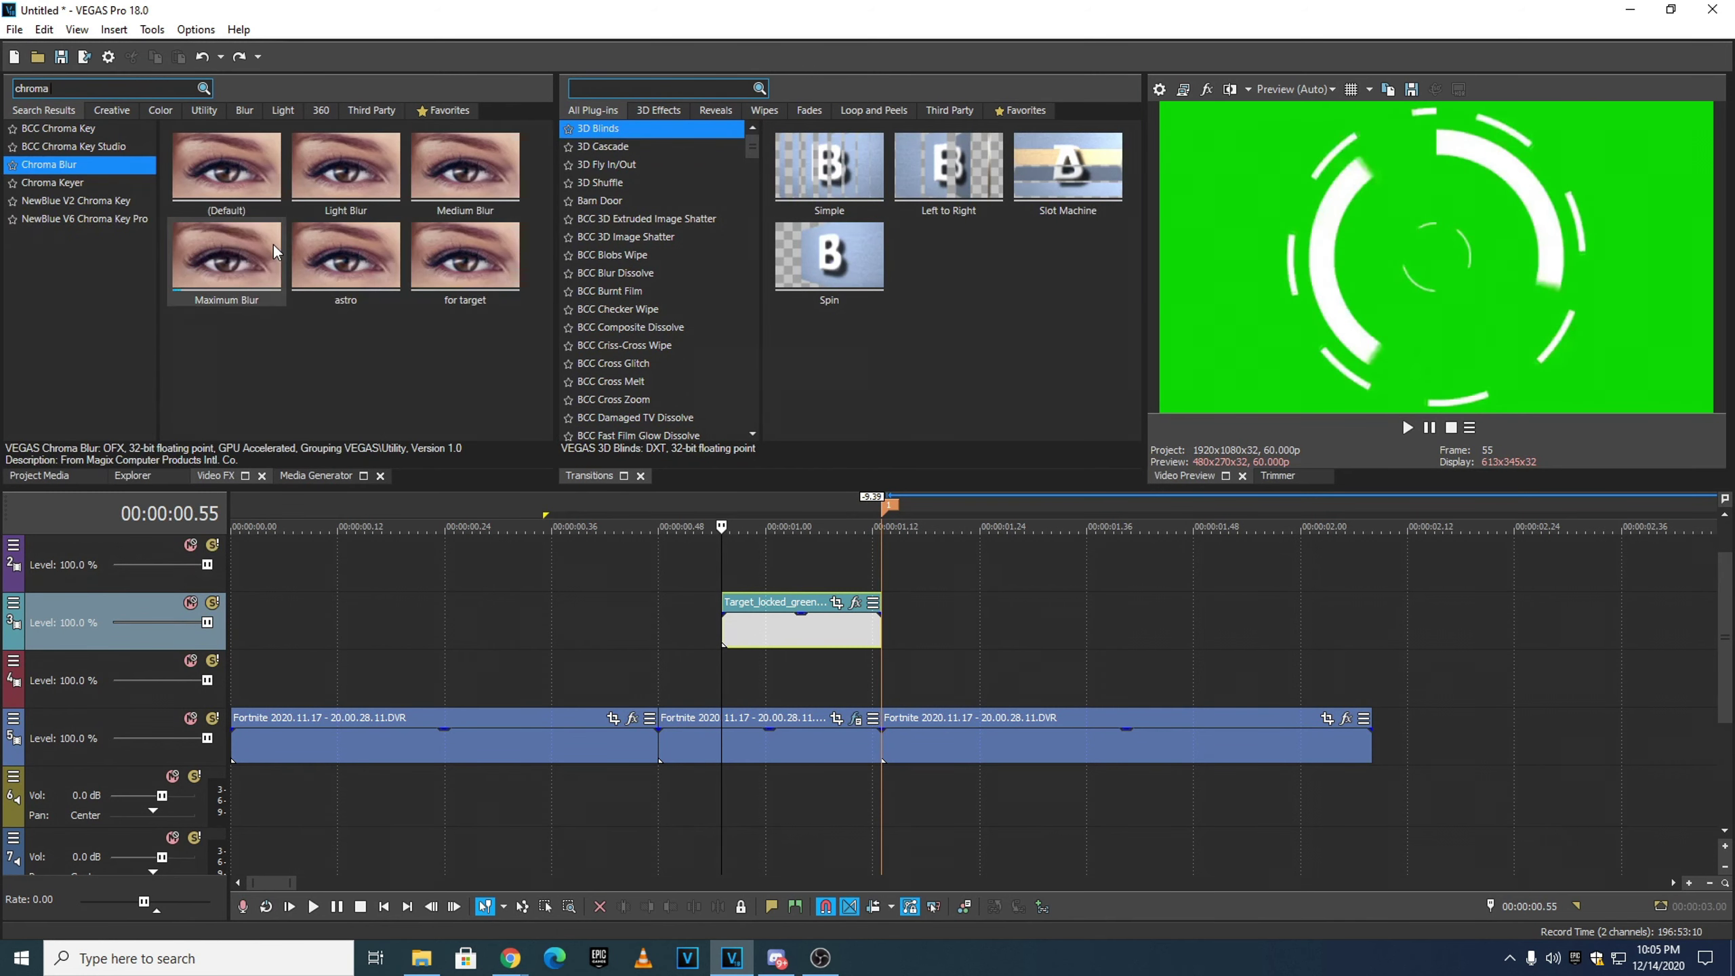
{"action": "left_click_drag", "start_coordinate": [338, 263], "coordinate": [799, 619]}
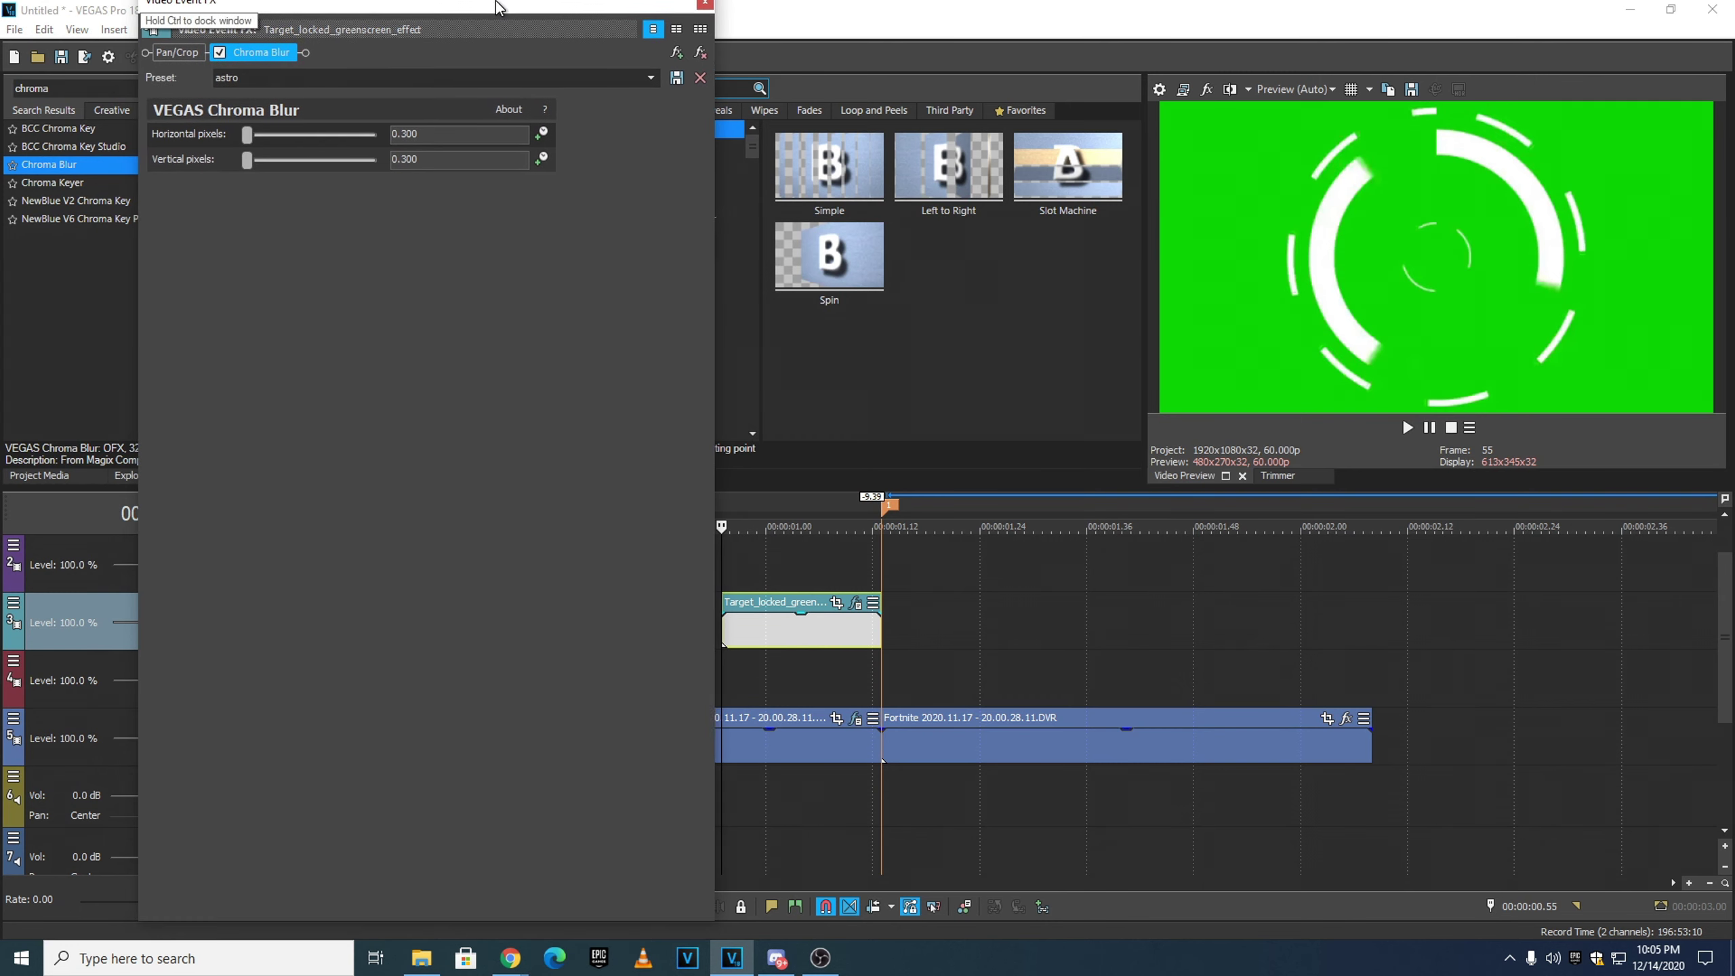
{"action": "key", "text": "Tab"}
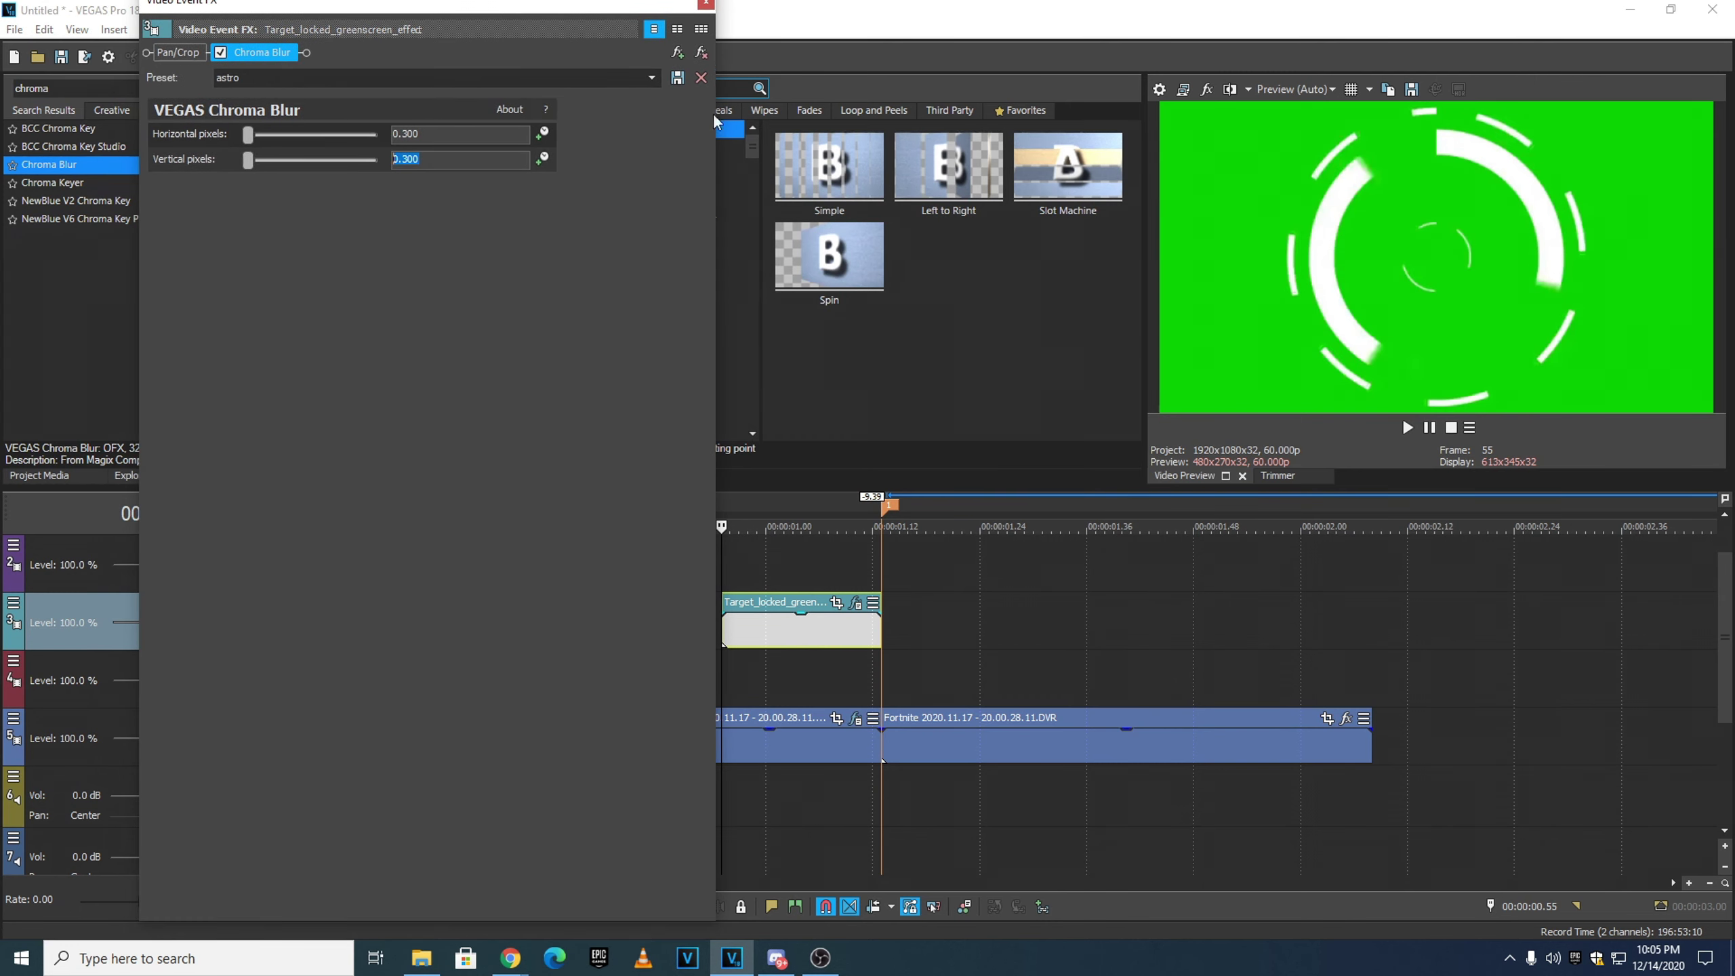
{"action": "left_click", "coordinate": [705, 7]}
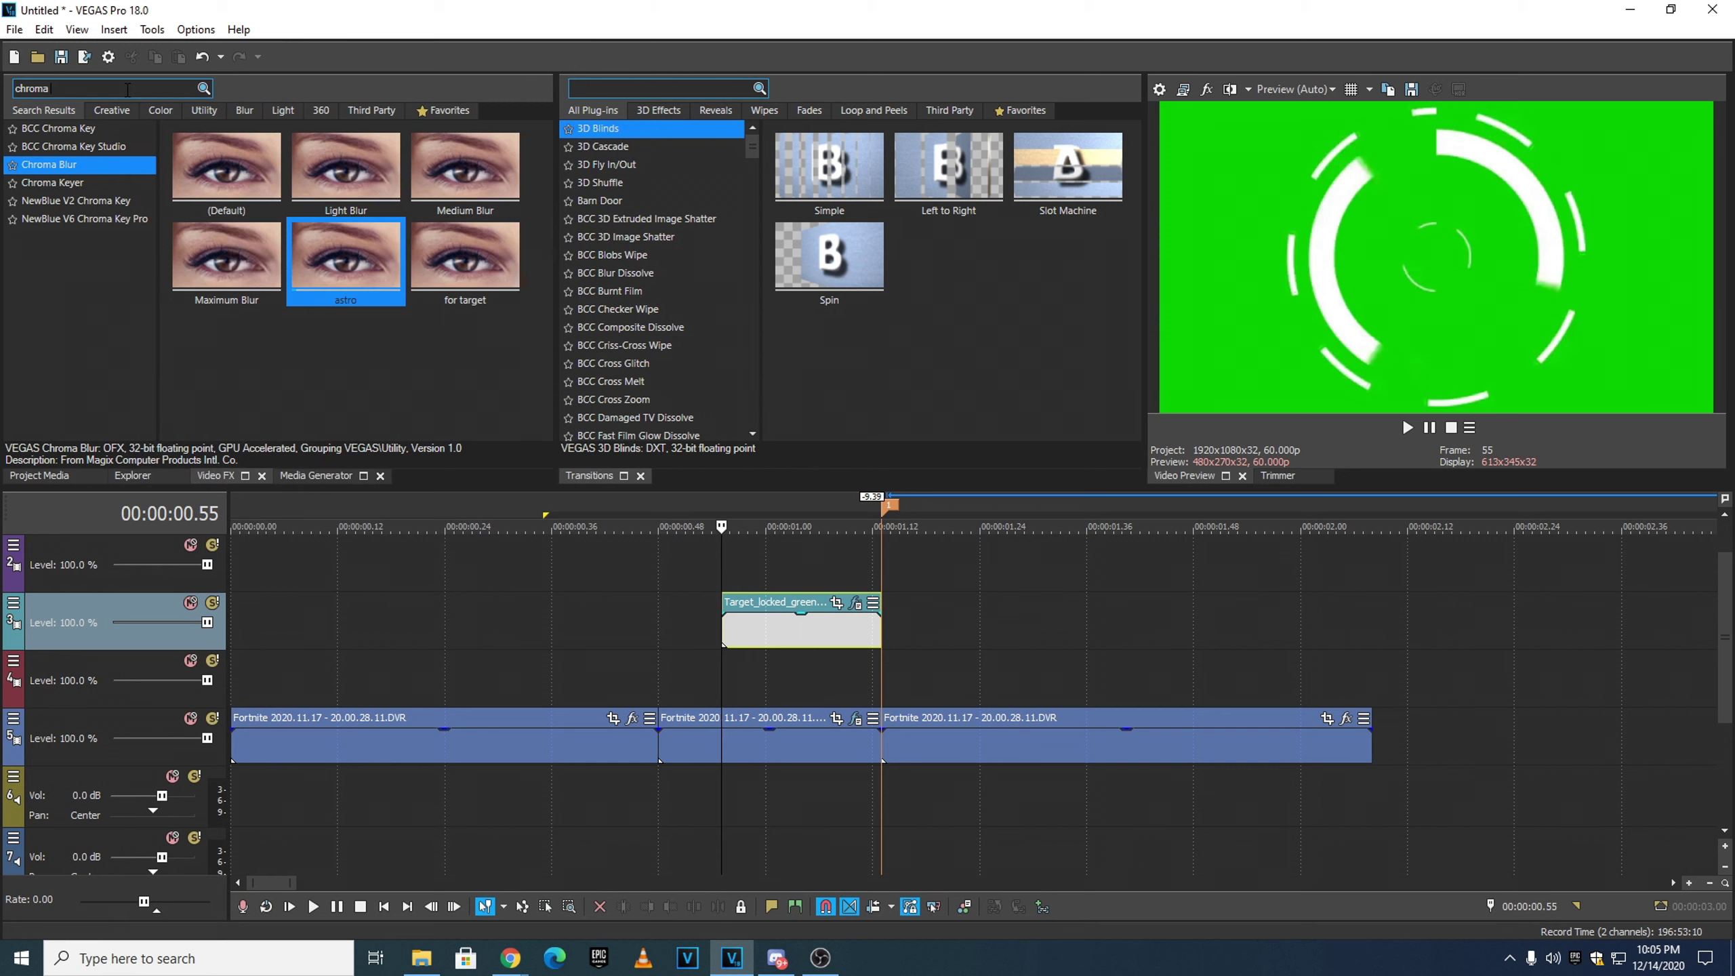
- Apply the default Chroma Keyer to the green-screen clip, sample the preview's green background as key colour, and close the settings
{"action": "left_click", "coordinate": [106, 184]}
{"action": "left_click_drag", "start_coordinate": [193, 188], "coordinate": [781, 629]}
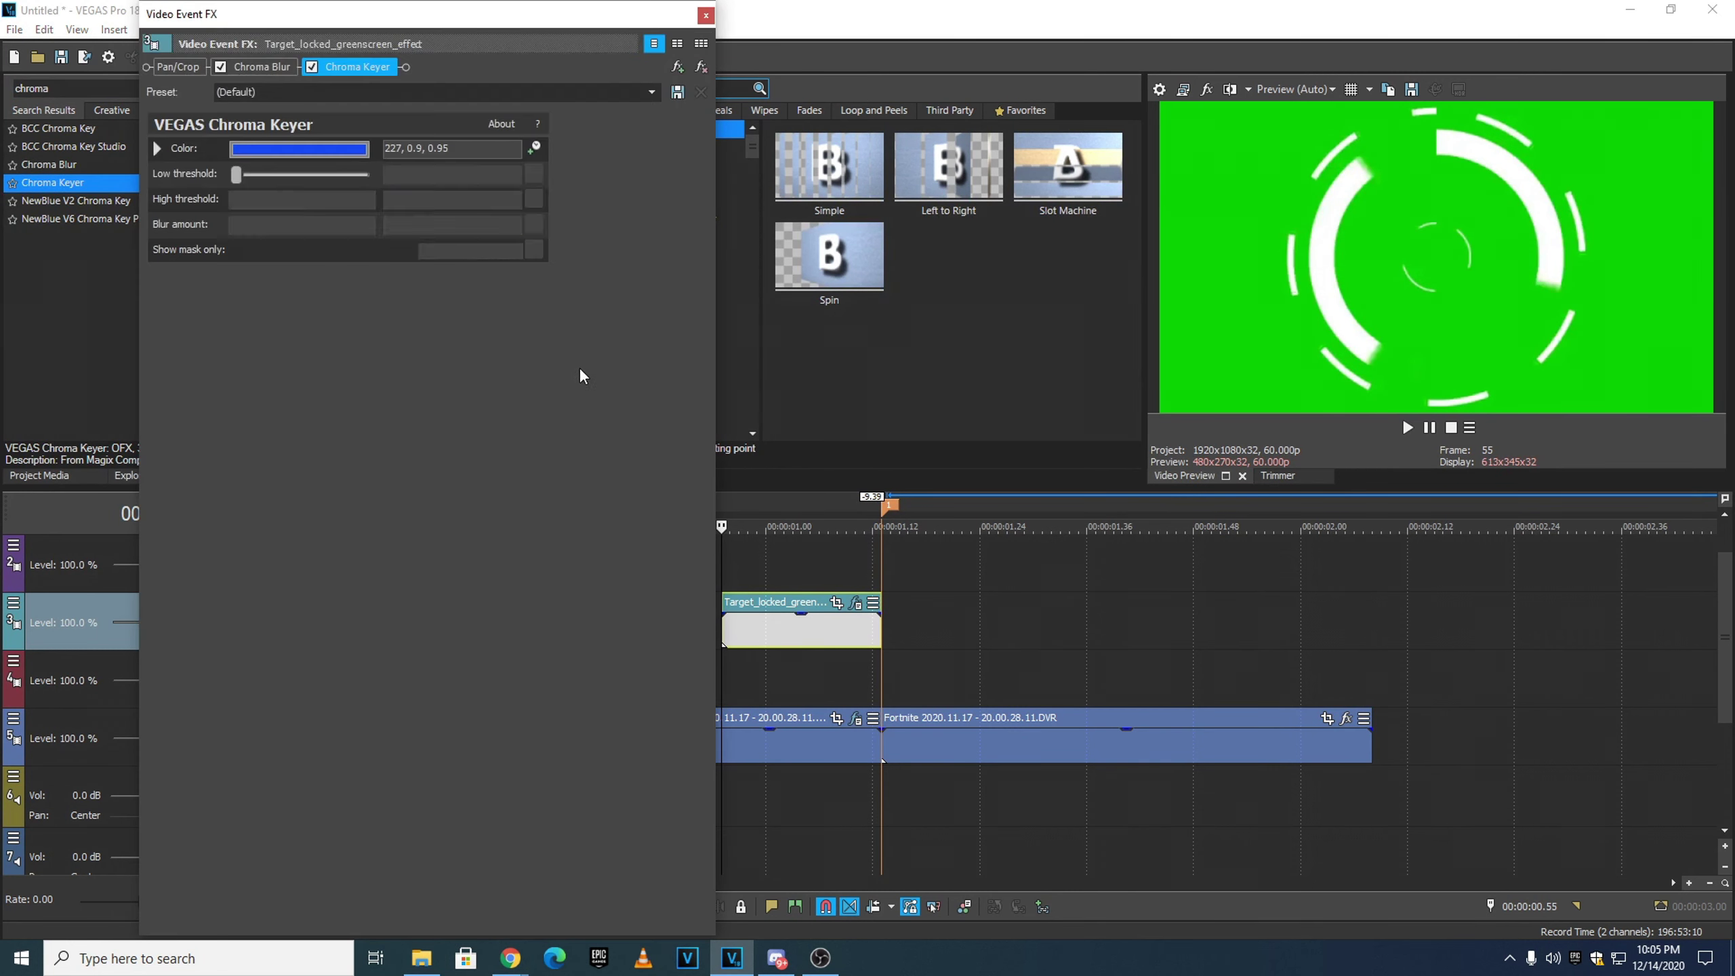
{"action": "left_click", "coordinate": [315, 156]}
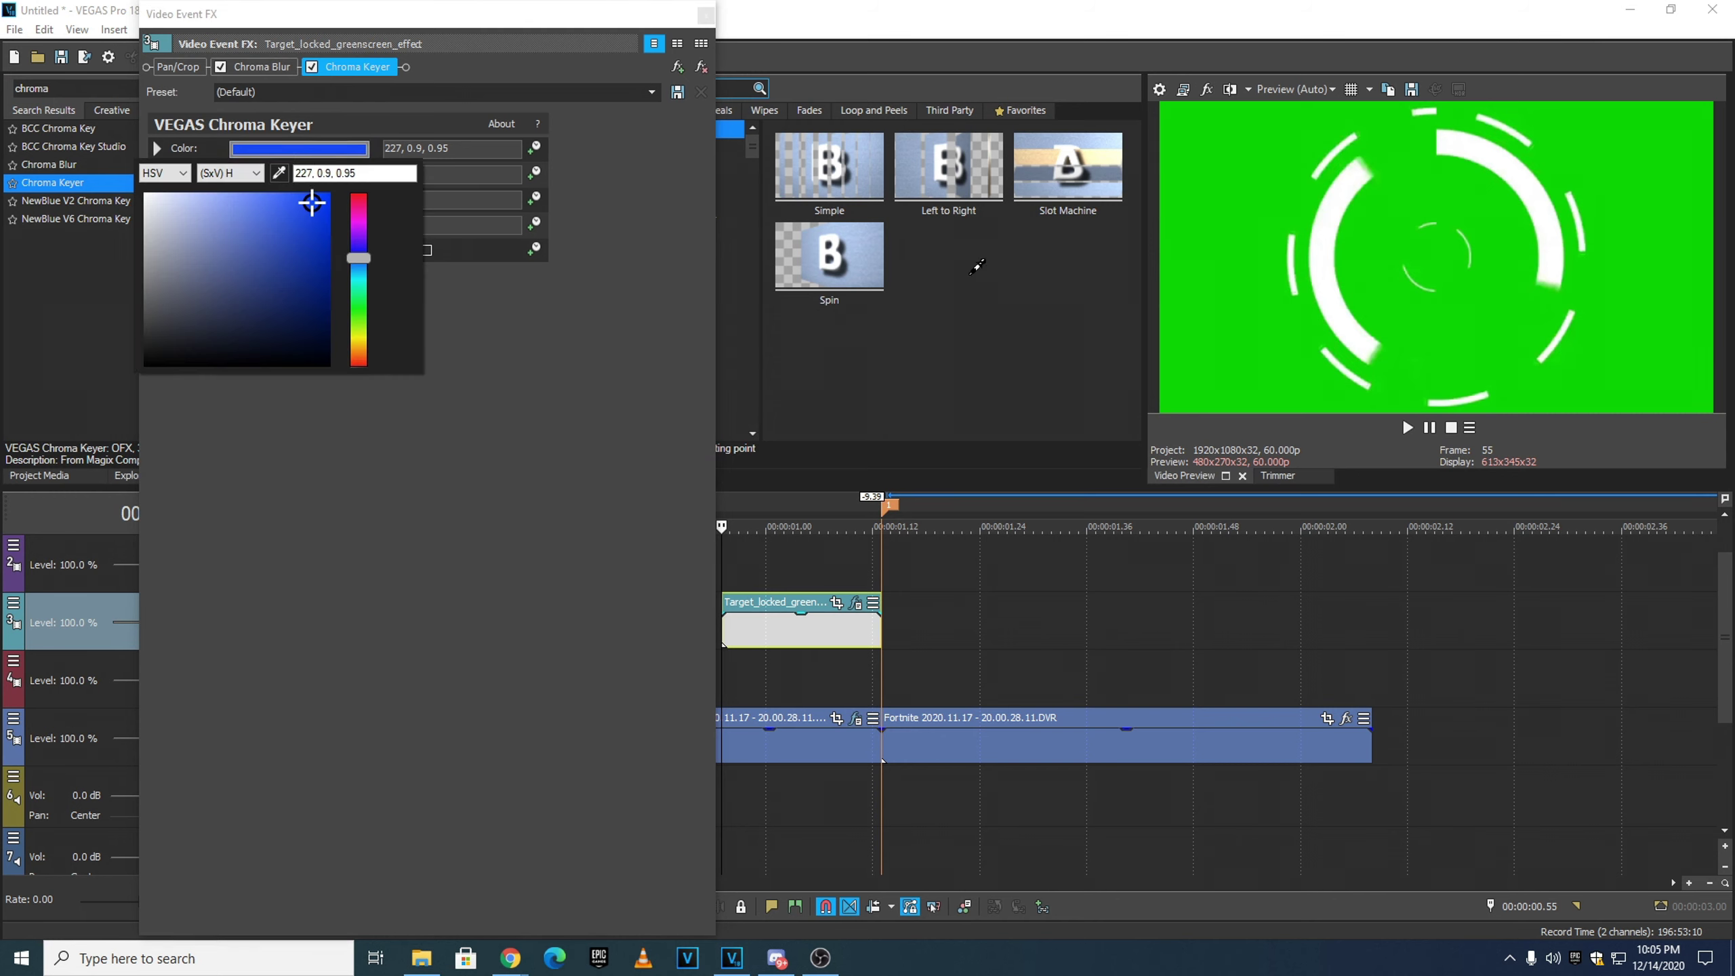
{"action": "left_click", "coordinate": [1231, 340]}
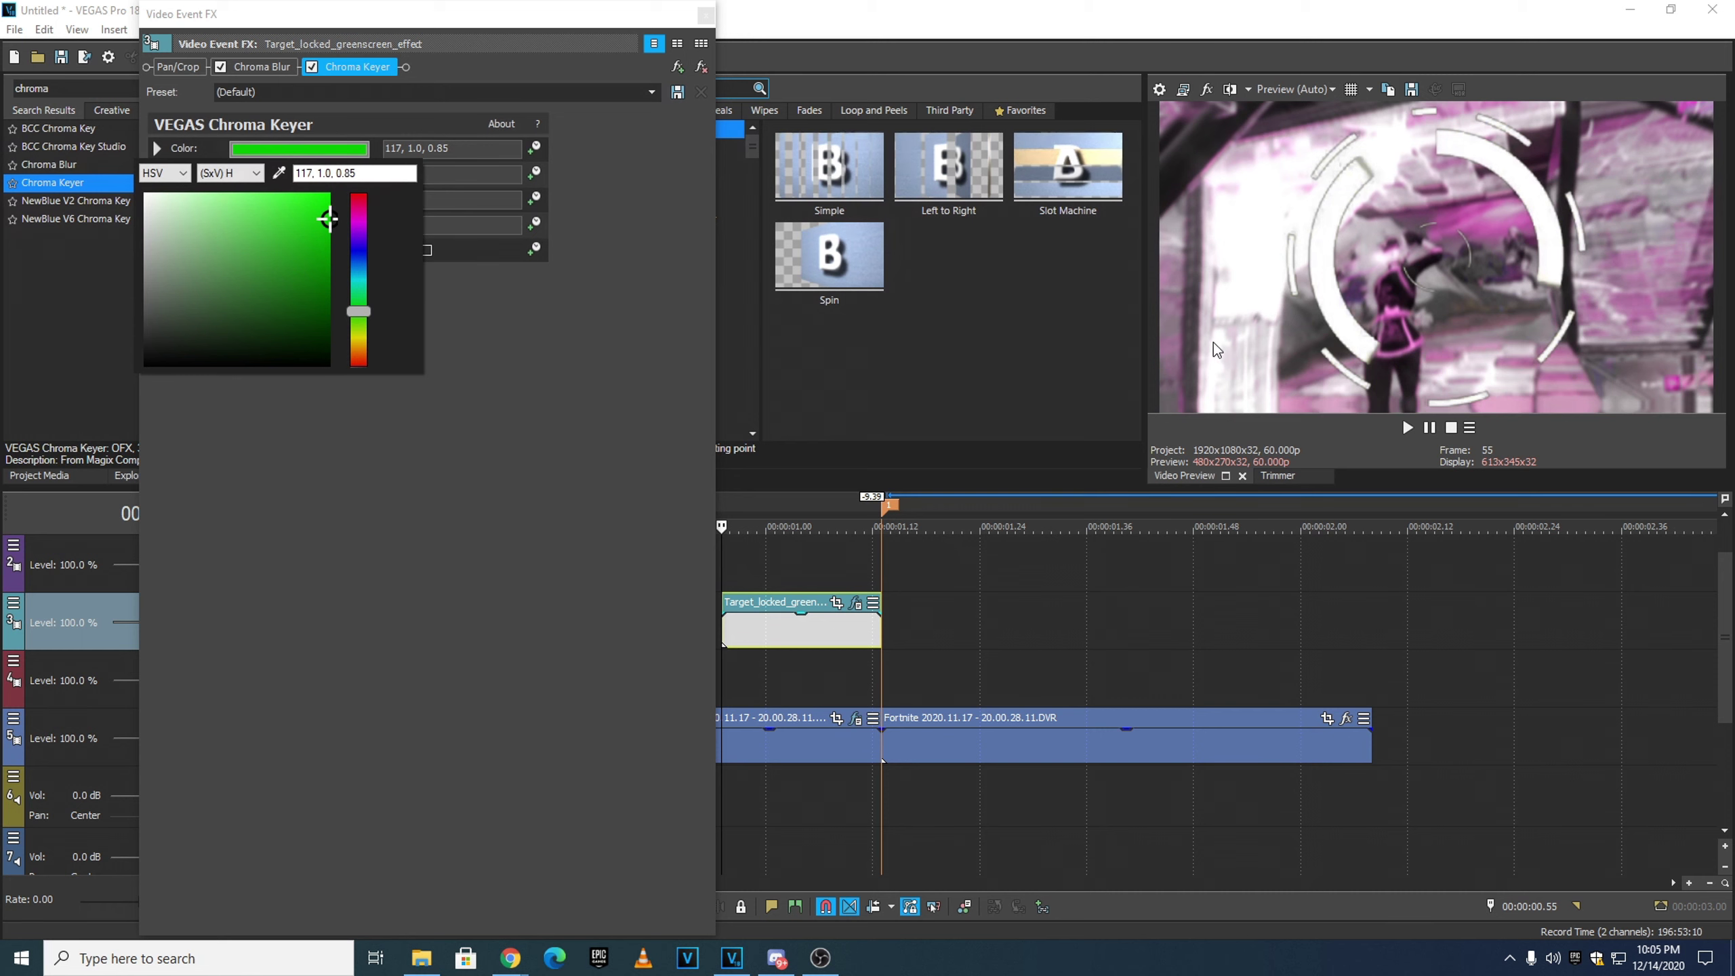
{"action": "left_click", "coordinate": [705, 23]}
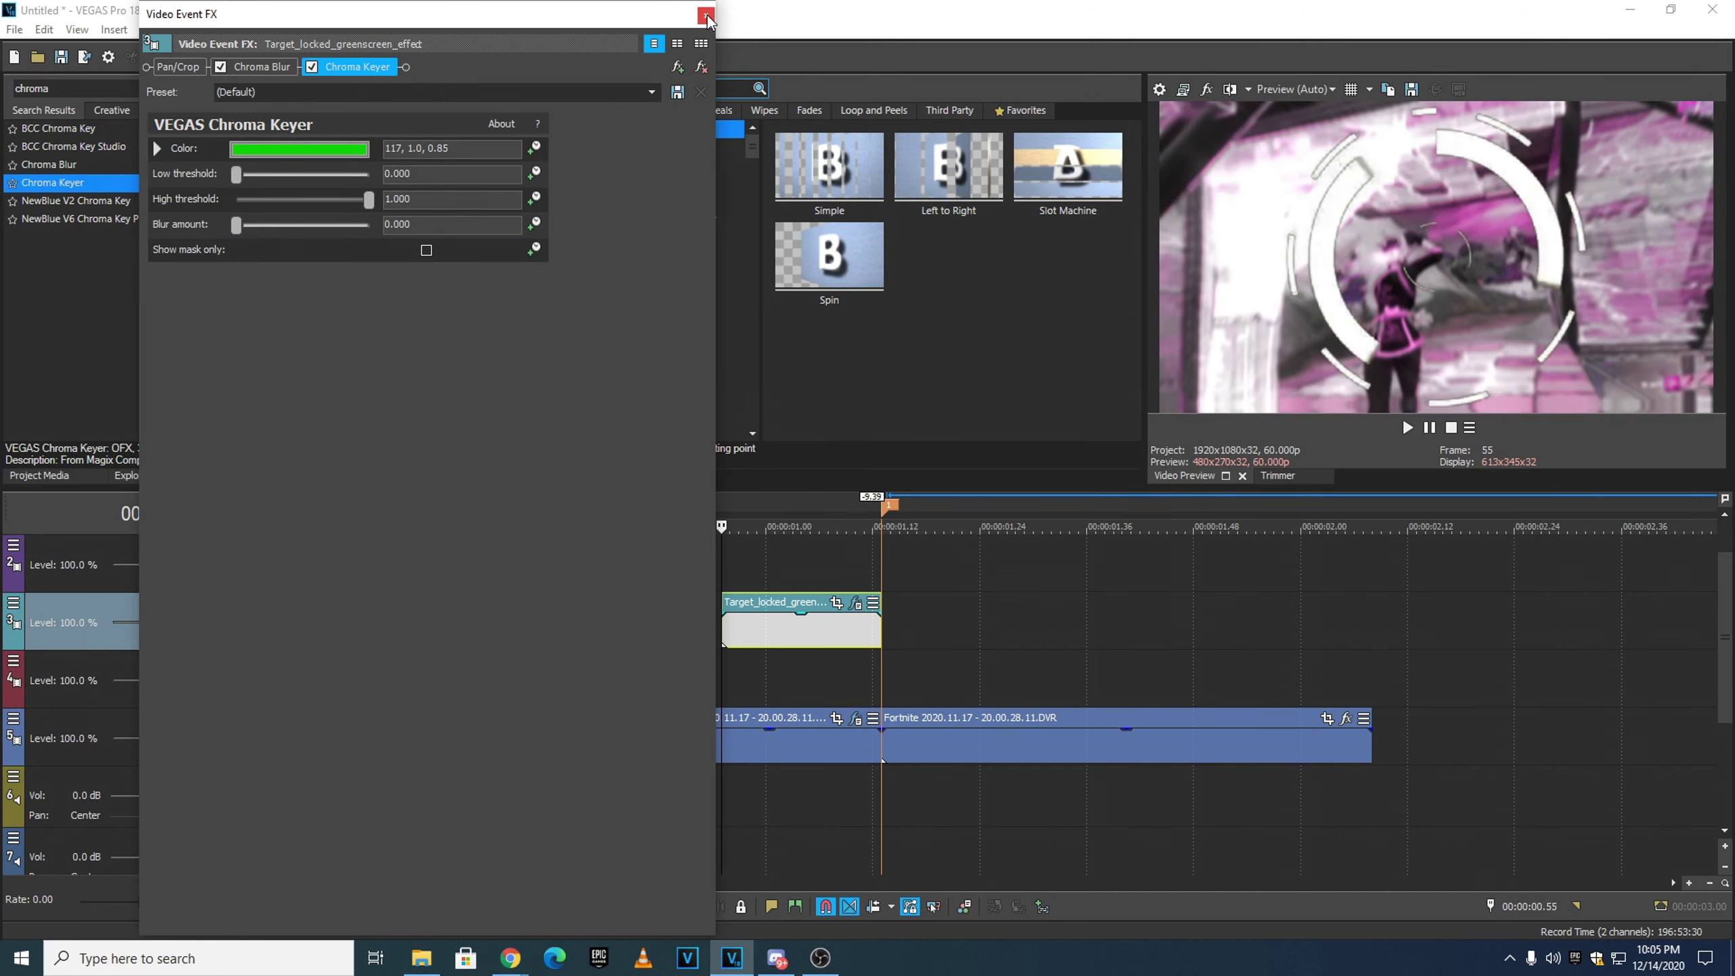
- Search the video effects for "color bal", apply Color Balance's astro preset to the green-screen clip, and close its settings
{"action": "left_click", "coordinate": [706, 15]}
{"action": "double_click", "coordinate": [34, 88]}
{"action": "type", "text": "co"}
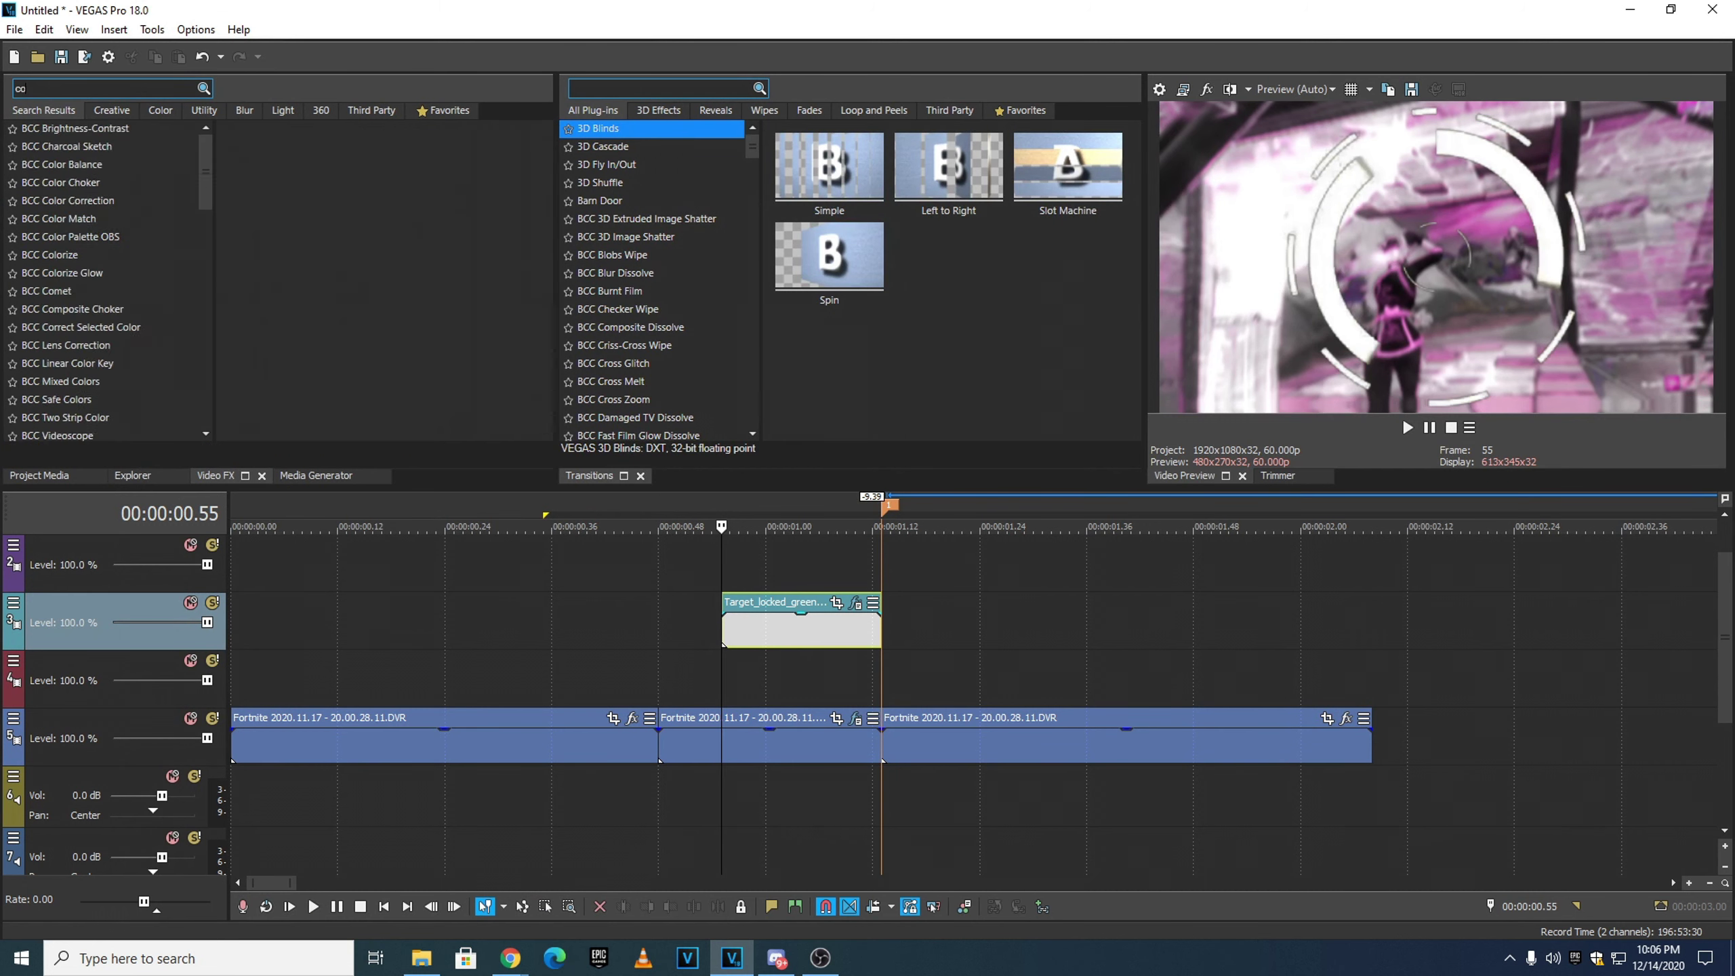
{"action": "type", "text": "lor bal"}
{"action": "left_click", "coordinate": [68, 147]}
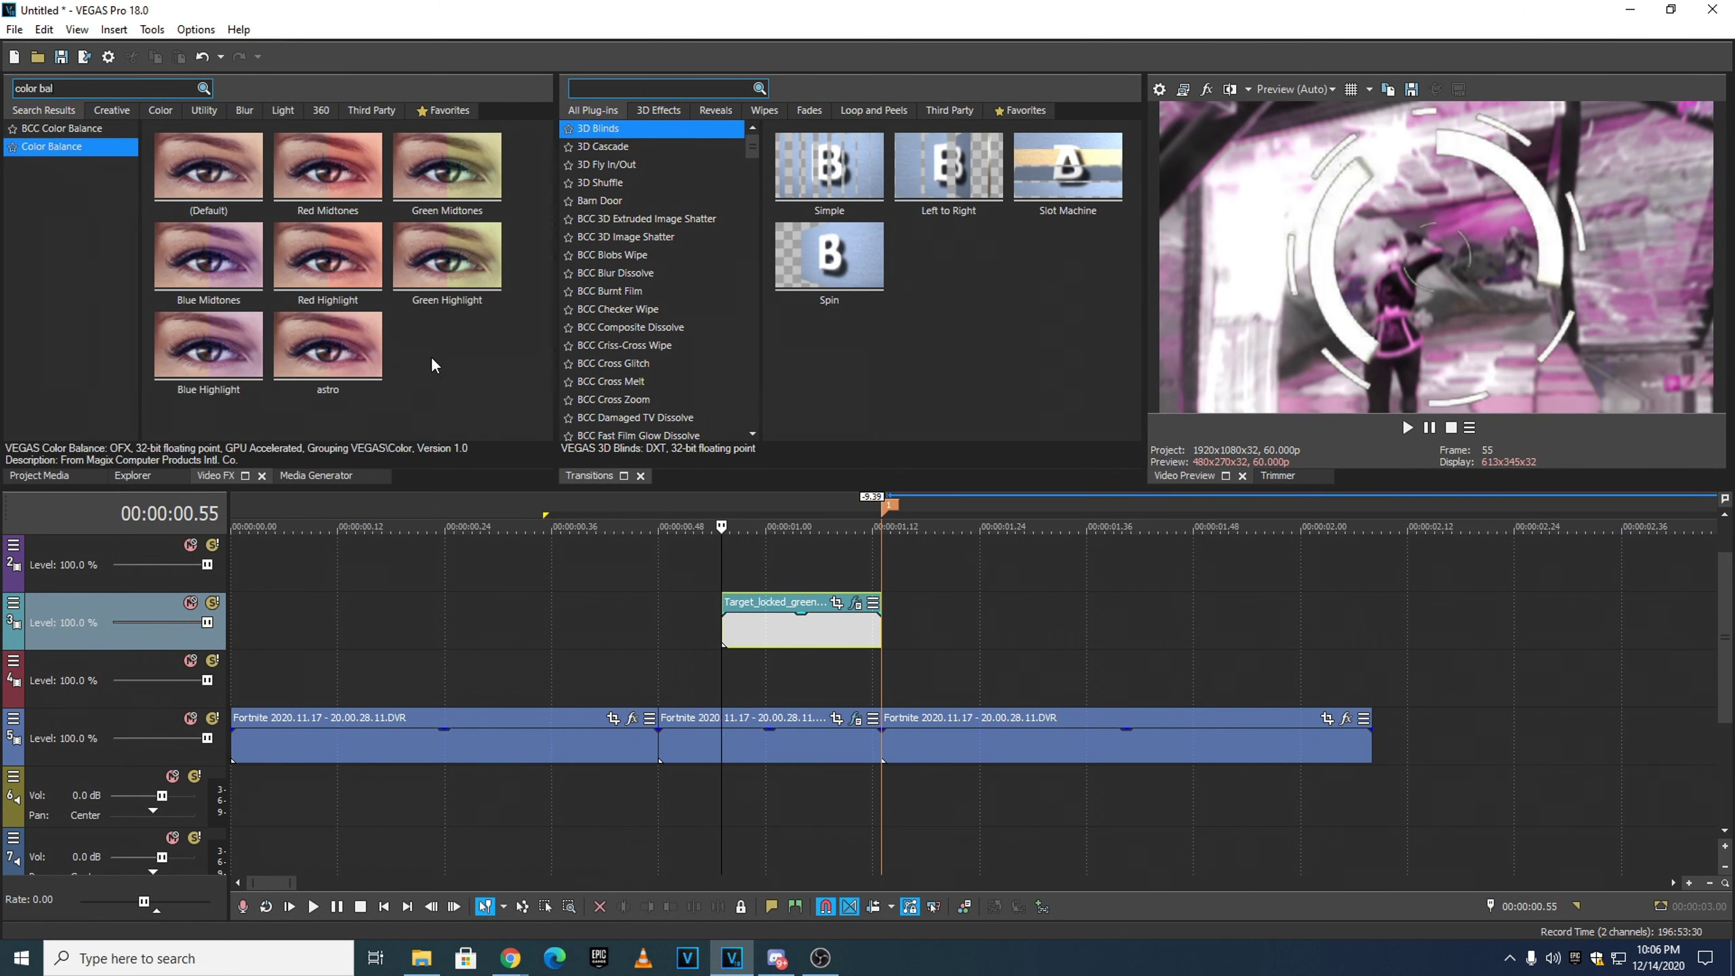
{"action": "left_click_drag", "start_coordinate": [317, 350], "coordinate": [800, 639]}
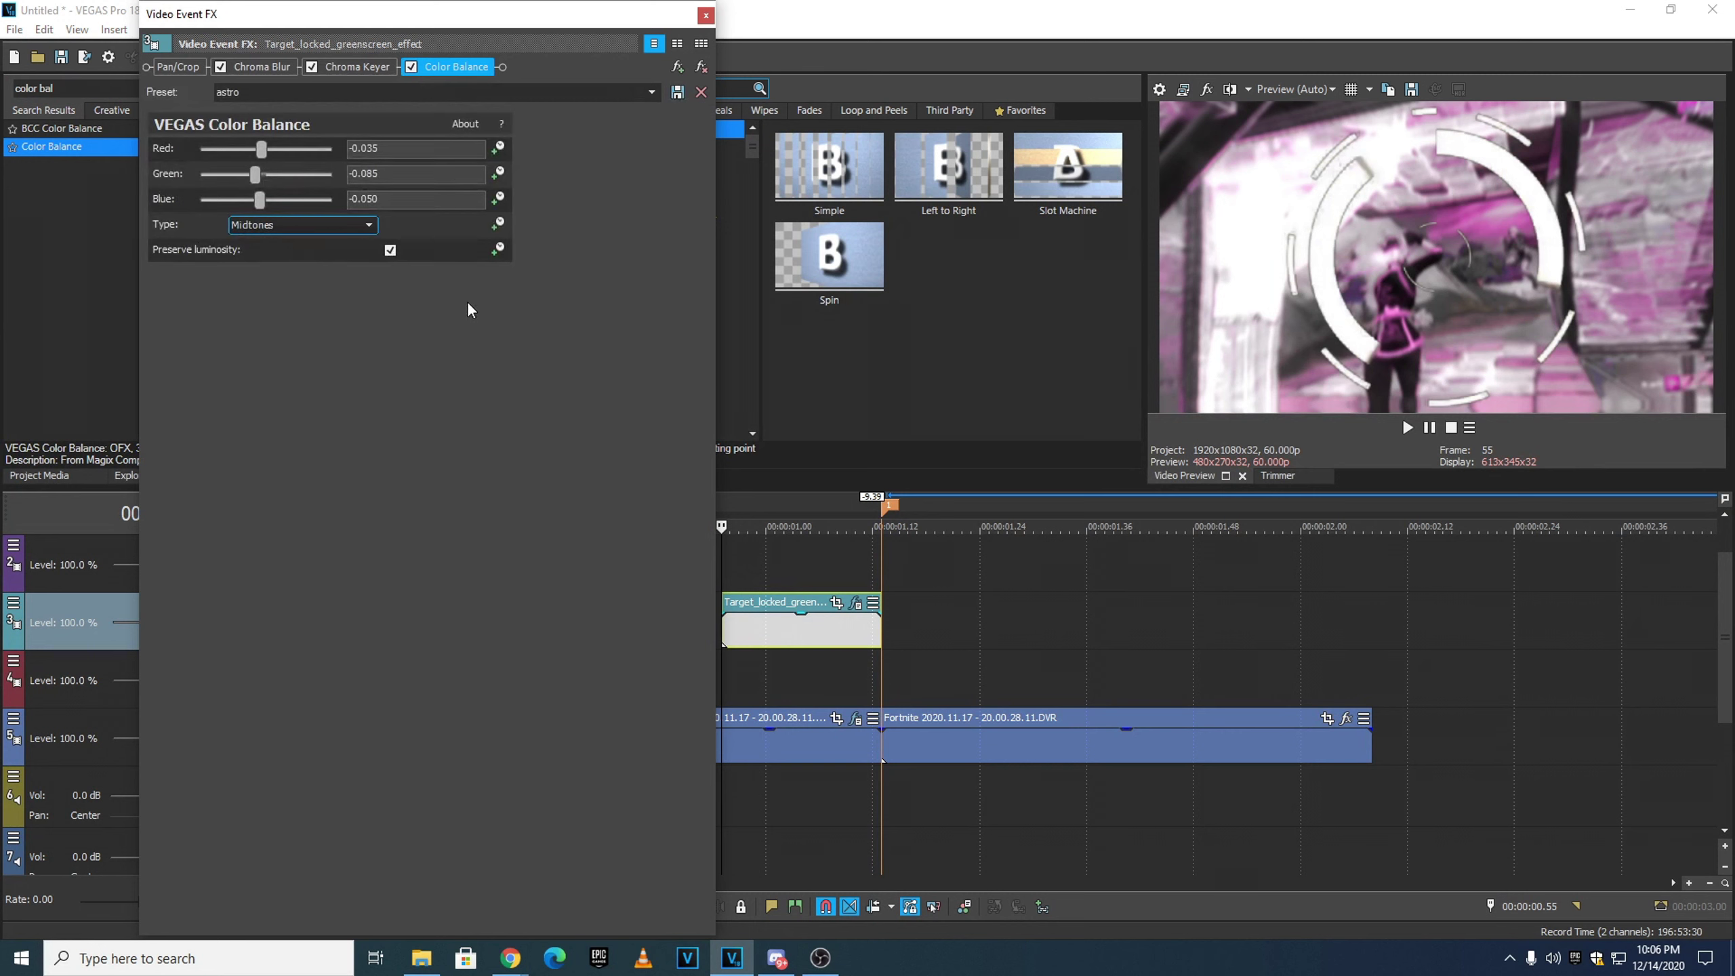
{"action": "left_click", "coordinate": [706, 15]}
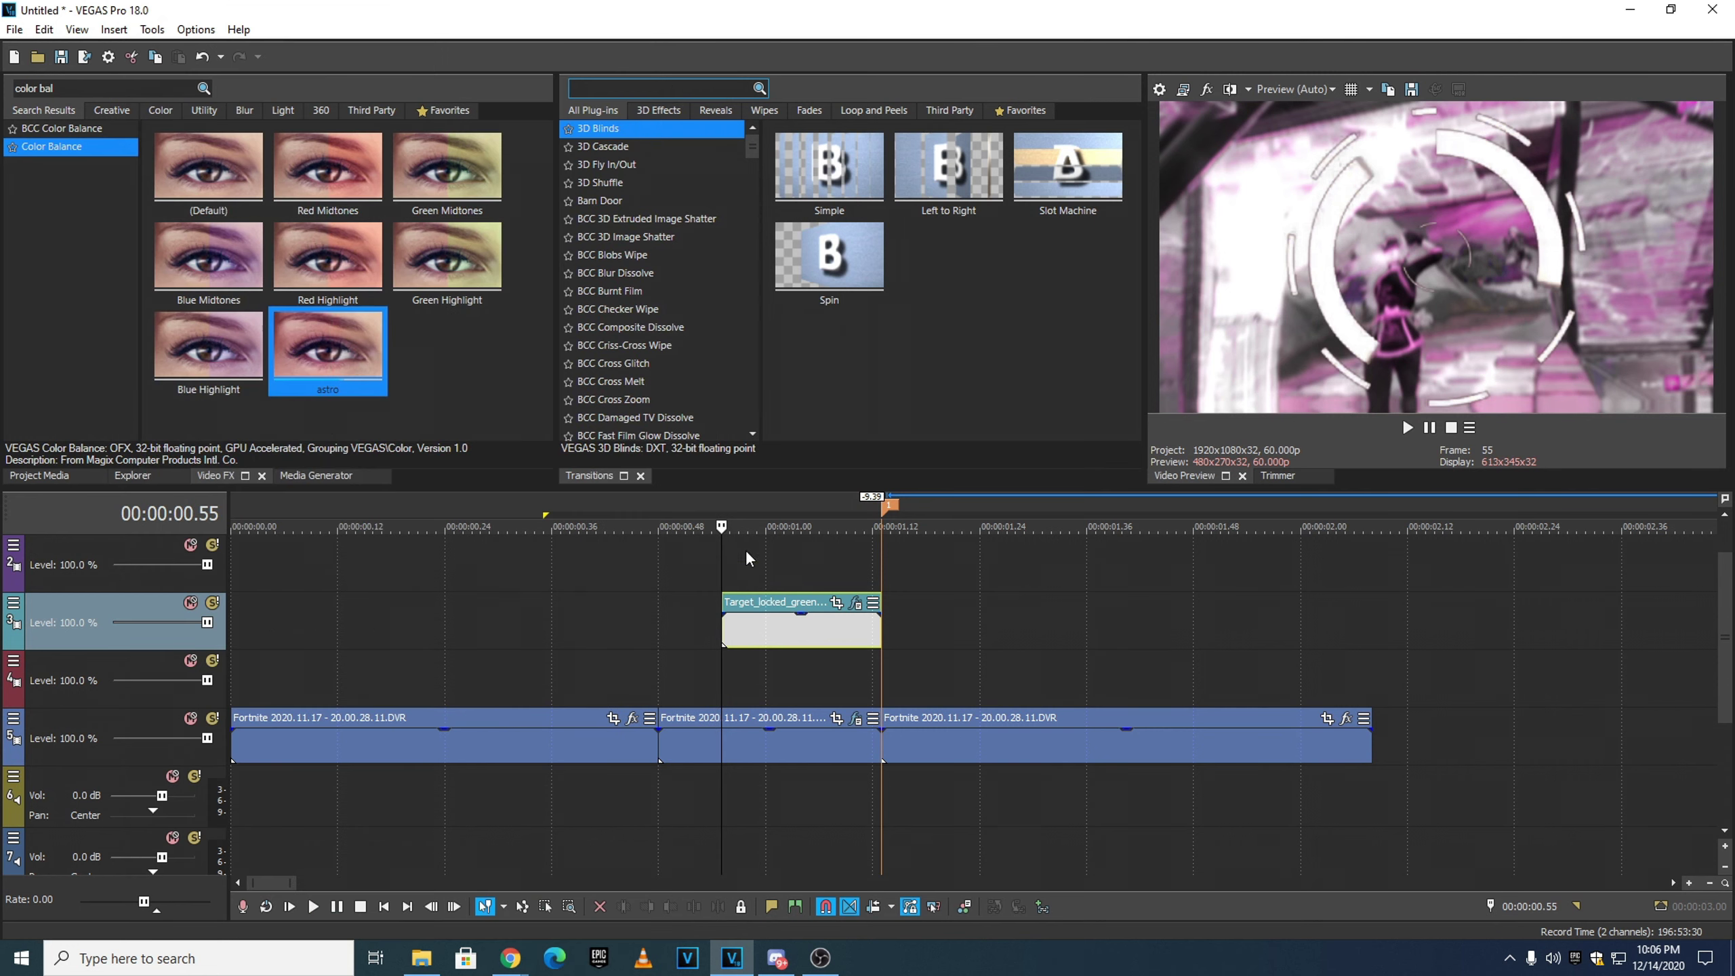
- Enlarge the green-screen clip's crop frame to about 1,114 × 626 and raise its Chroma Keyer low threshold to 0.190
{"action": "left_click", "coordinate": [836, 604]}
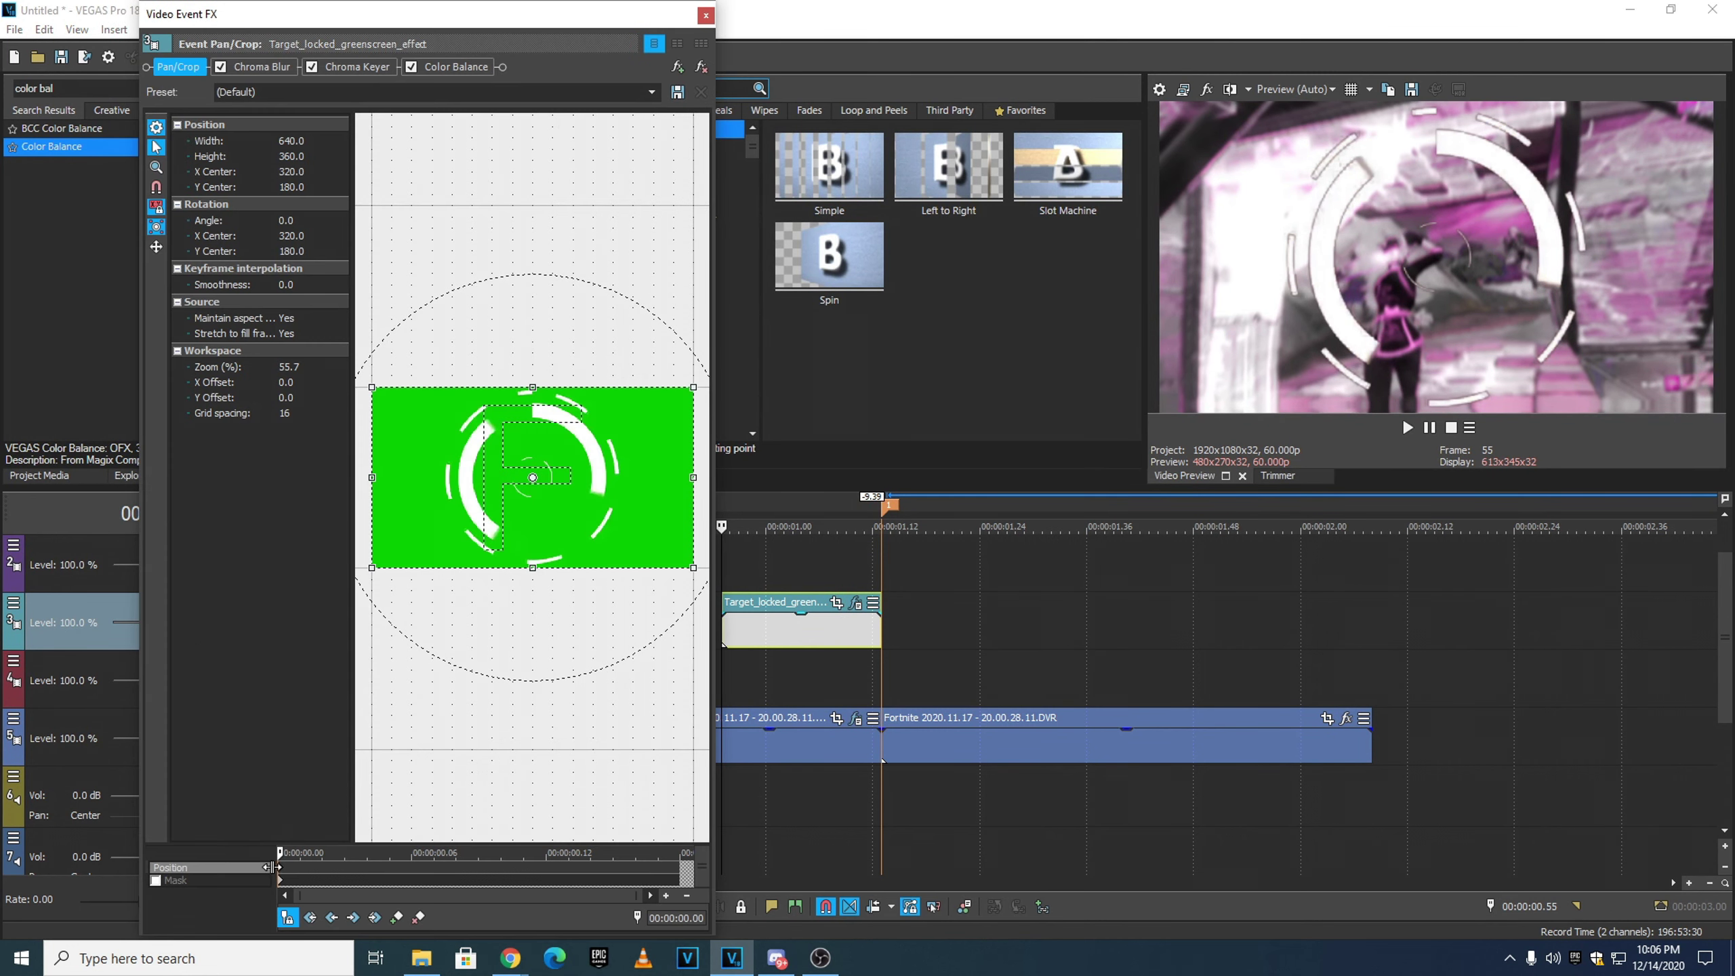
{"action": "scroll", "coordinate": [553, 564], "scroll_direction": "down", "scroll_amount": 2}
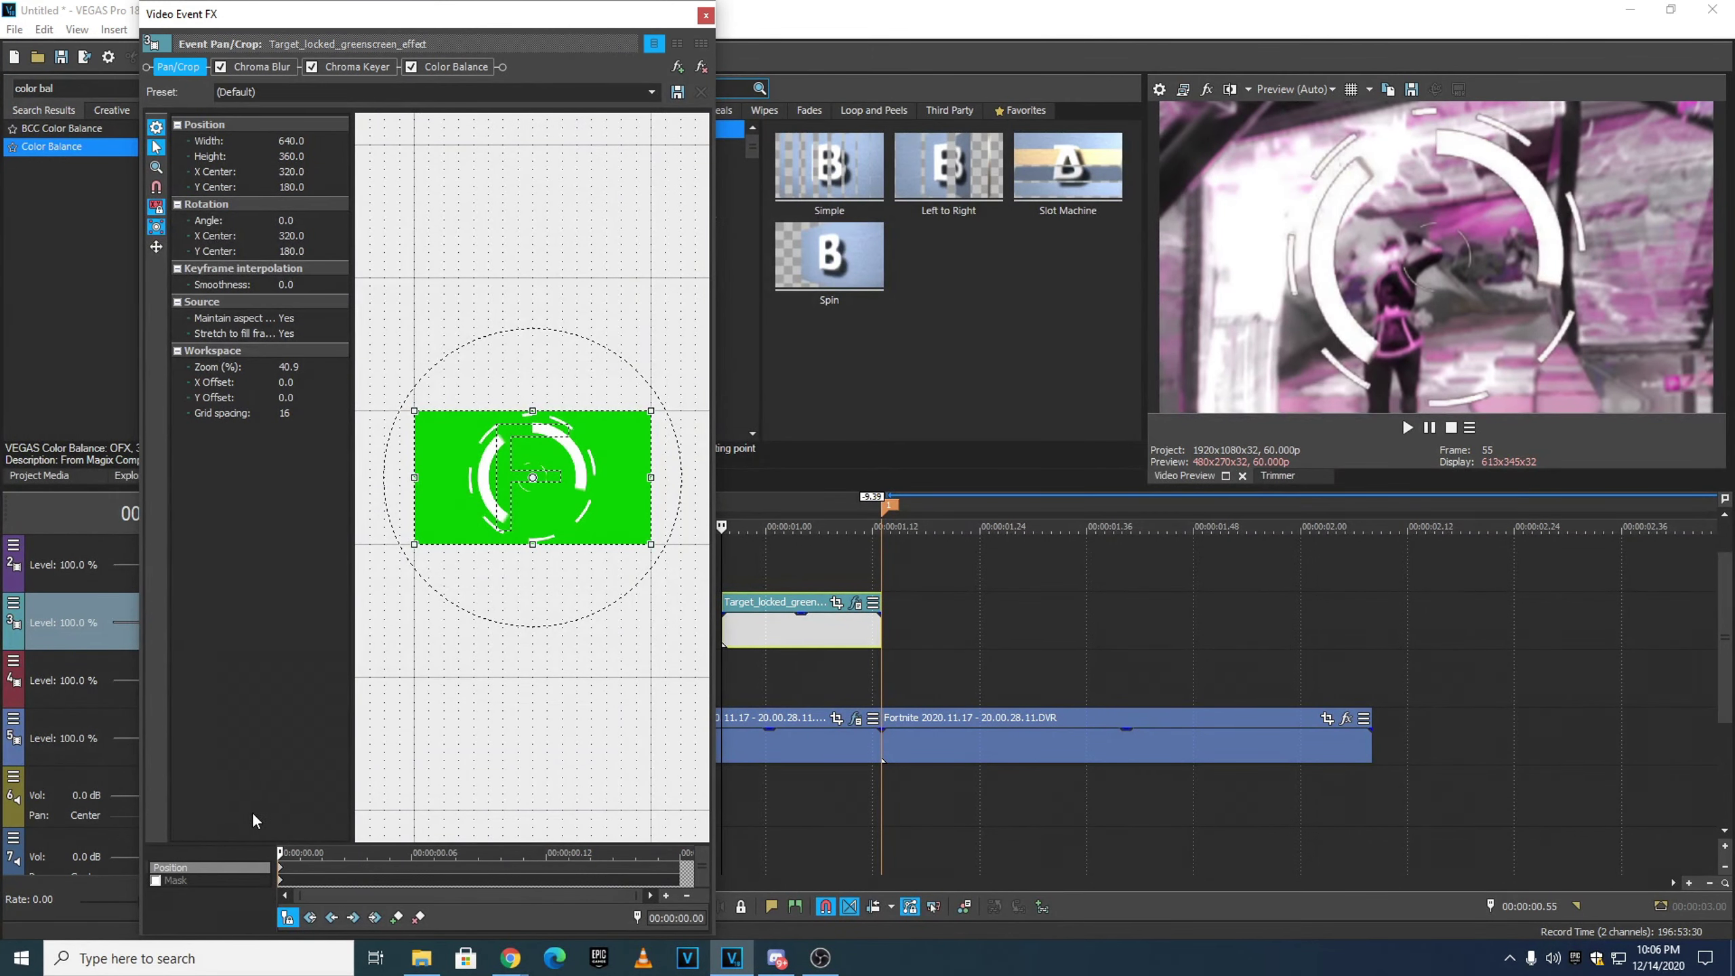
{"action": "scroll", "coordinate": [558, 583], "scroll_direction": "down", "scroll_amount": 2}
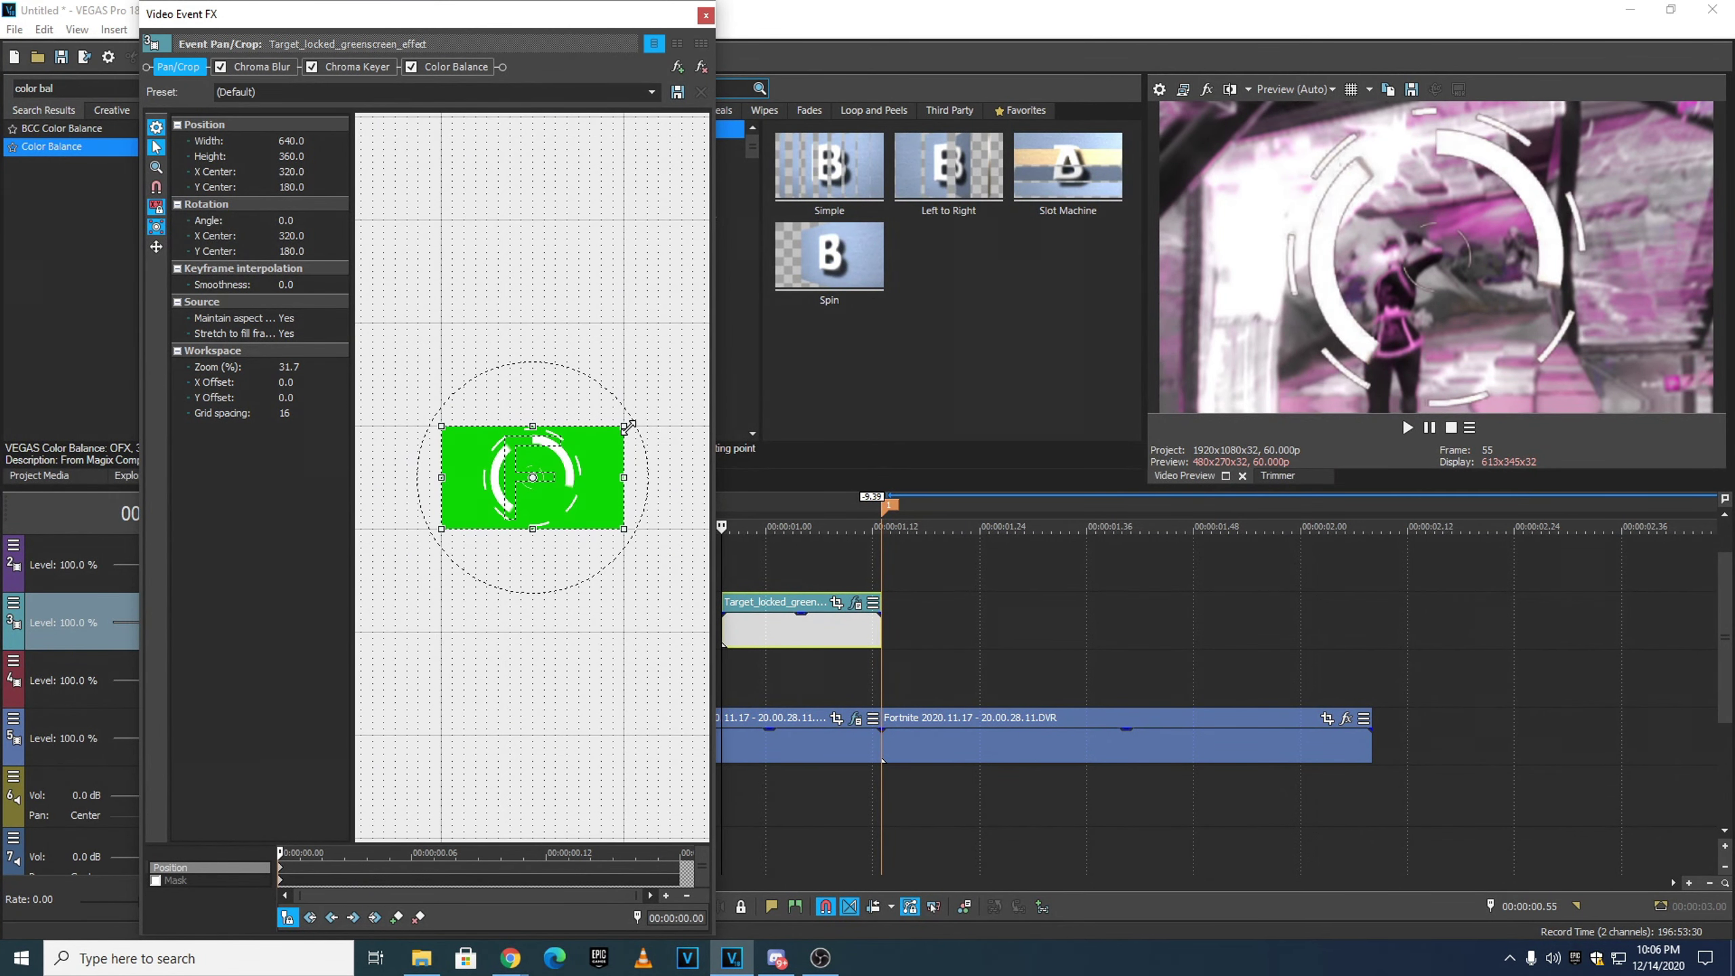
{"action": "left_click_drag", "start_coordinate": [629, 424], "coordinate": [696, 387]}
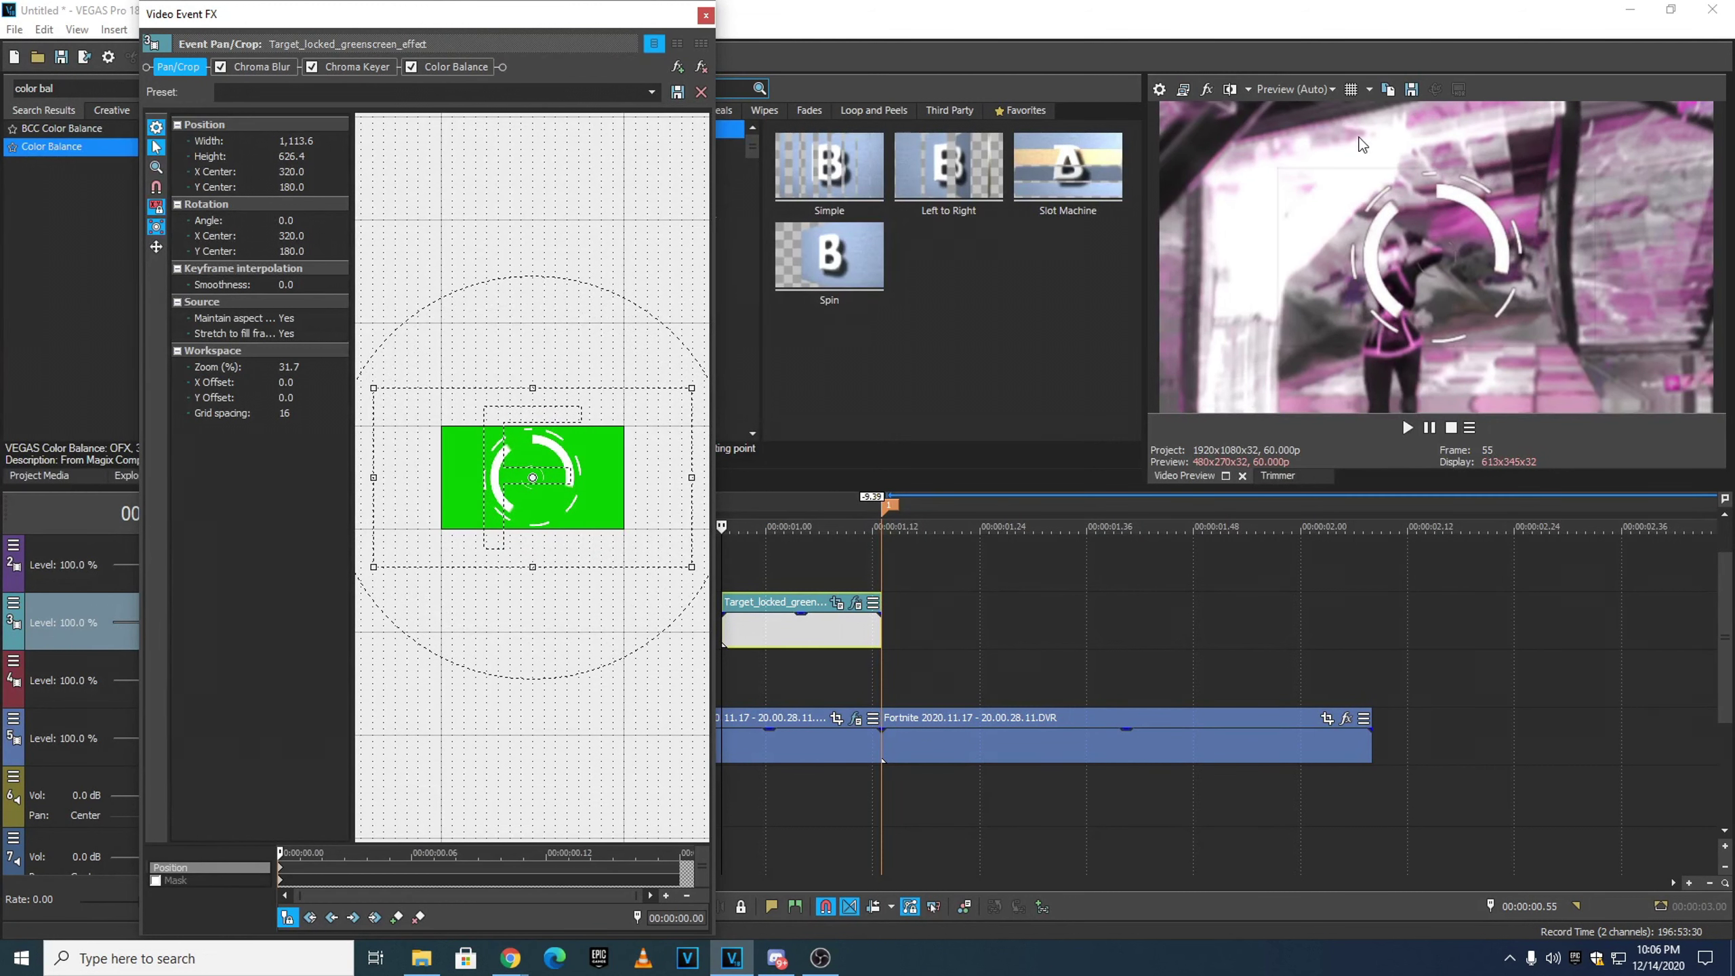
{"action": "left_click", "coordinate": [358, 68]}
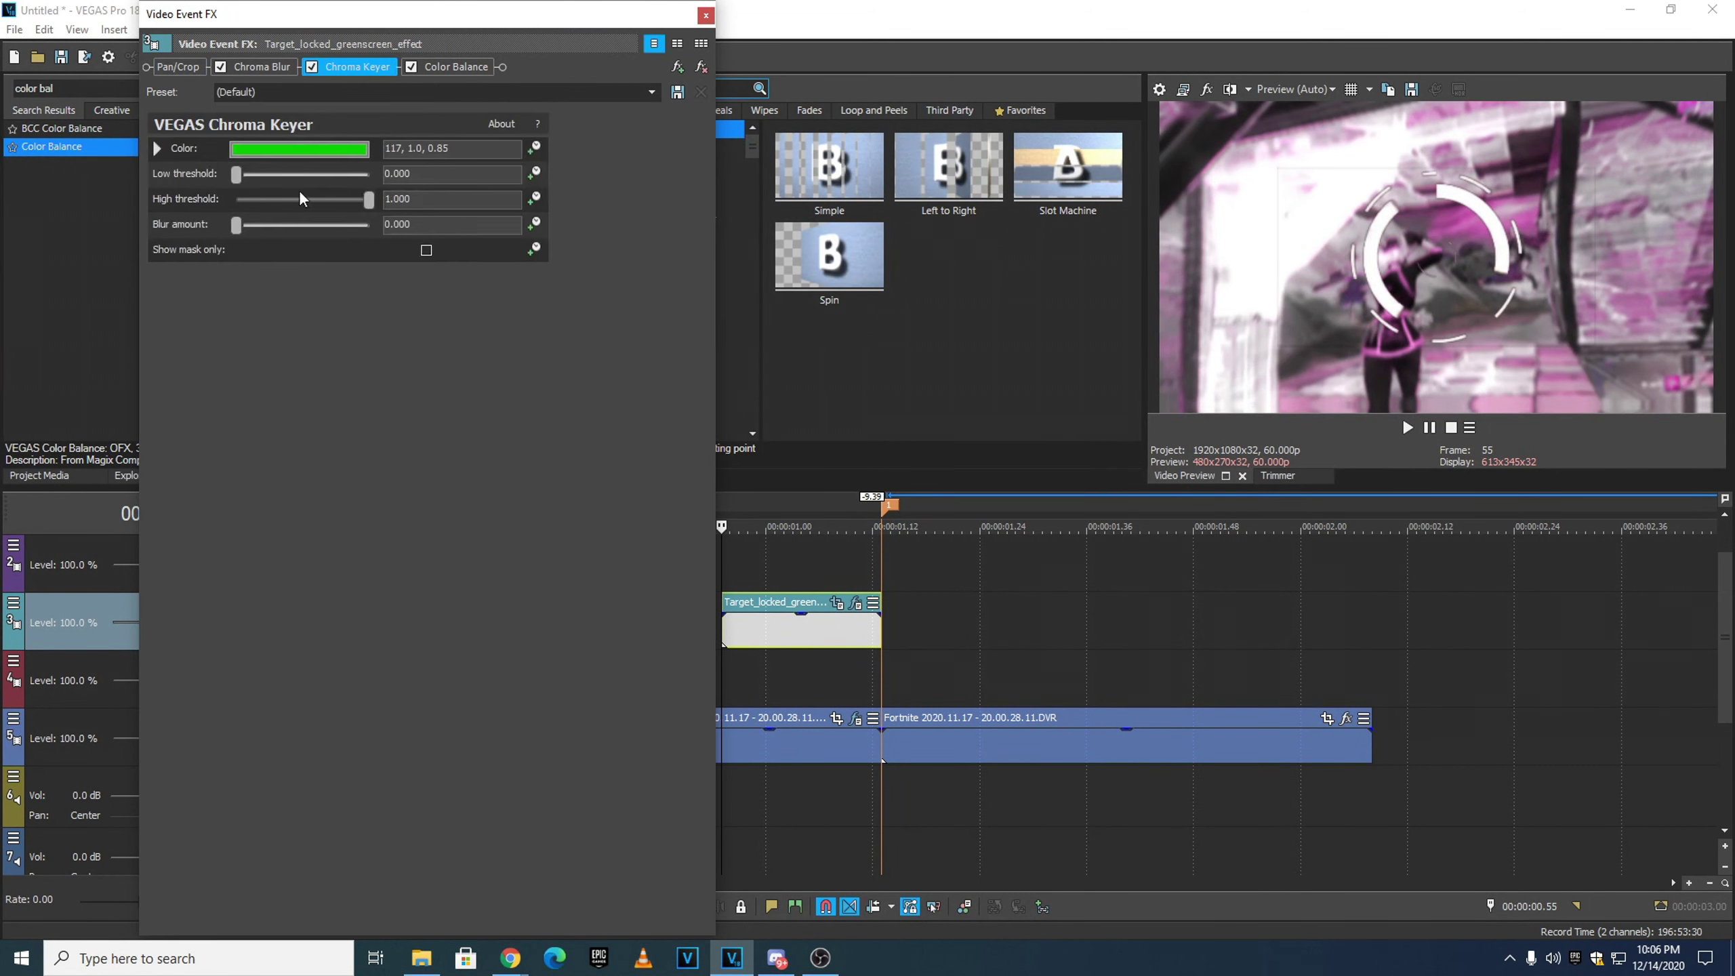
{"action": "left_click_drag", "start_coordinate": [246, 175], "coordinate": [261, 175]}
- Enlarge the green-screen clip's crop frame to about 1,955 × 1,100 and centre it at about X 57, Y 268
{"action": "left_click", "coordinate": [179, 67]}
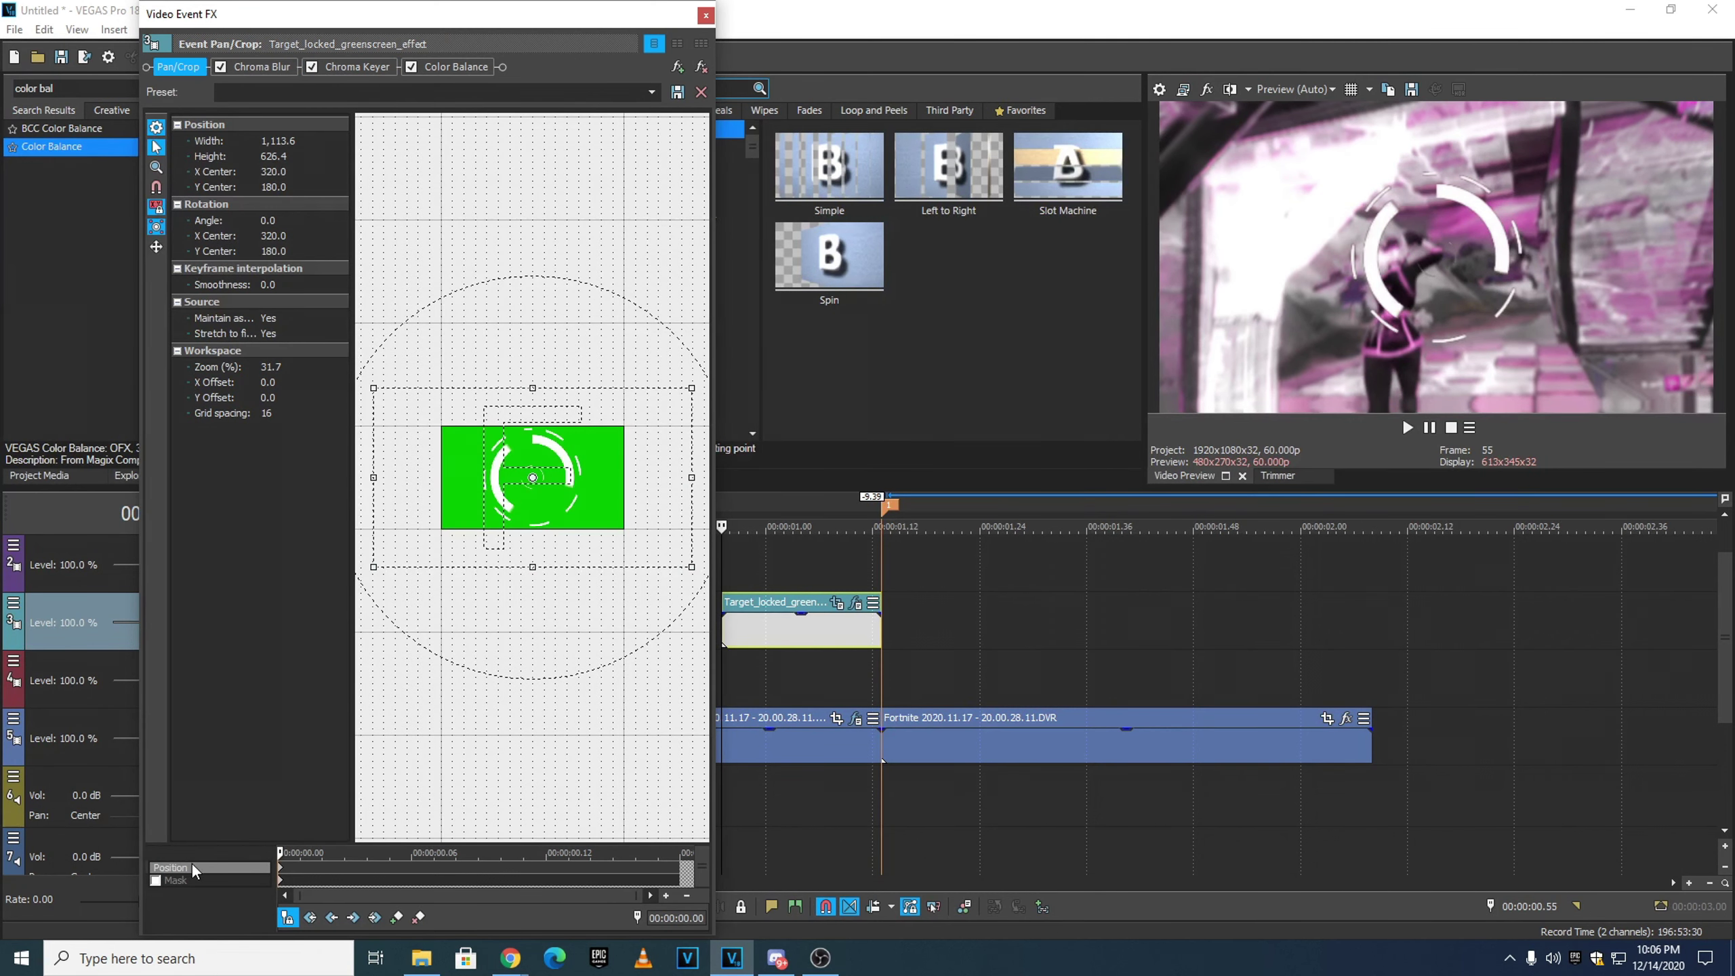
{"action": "scroll", "coordinate": [632, 439], "scroll_direction": "down", "scroll_amount": 3}
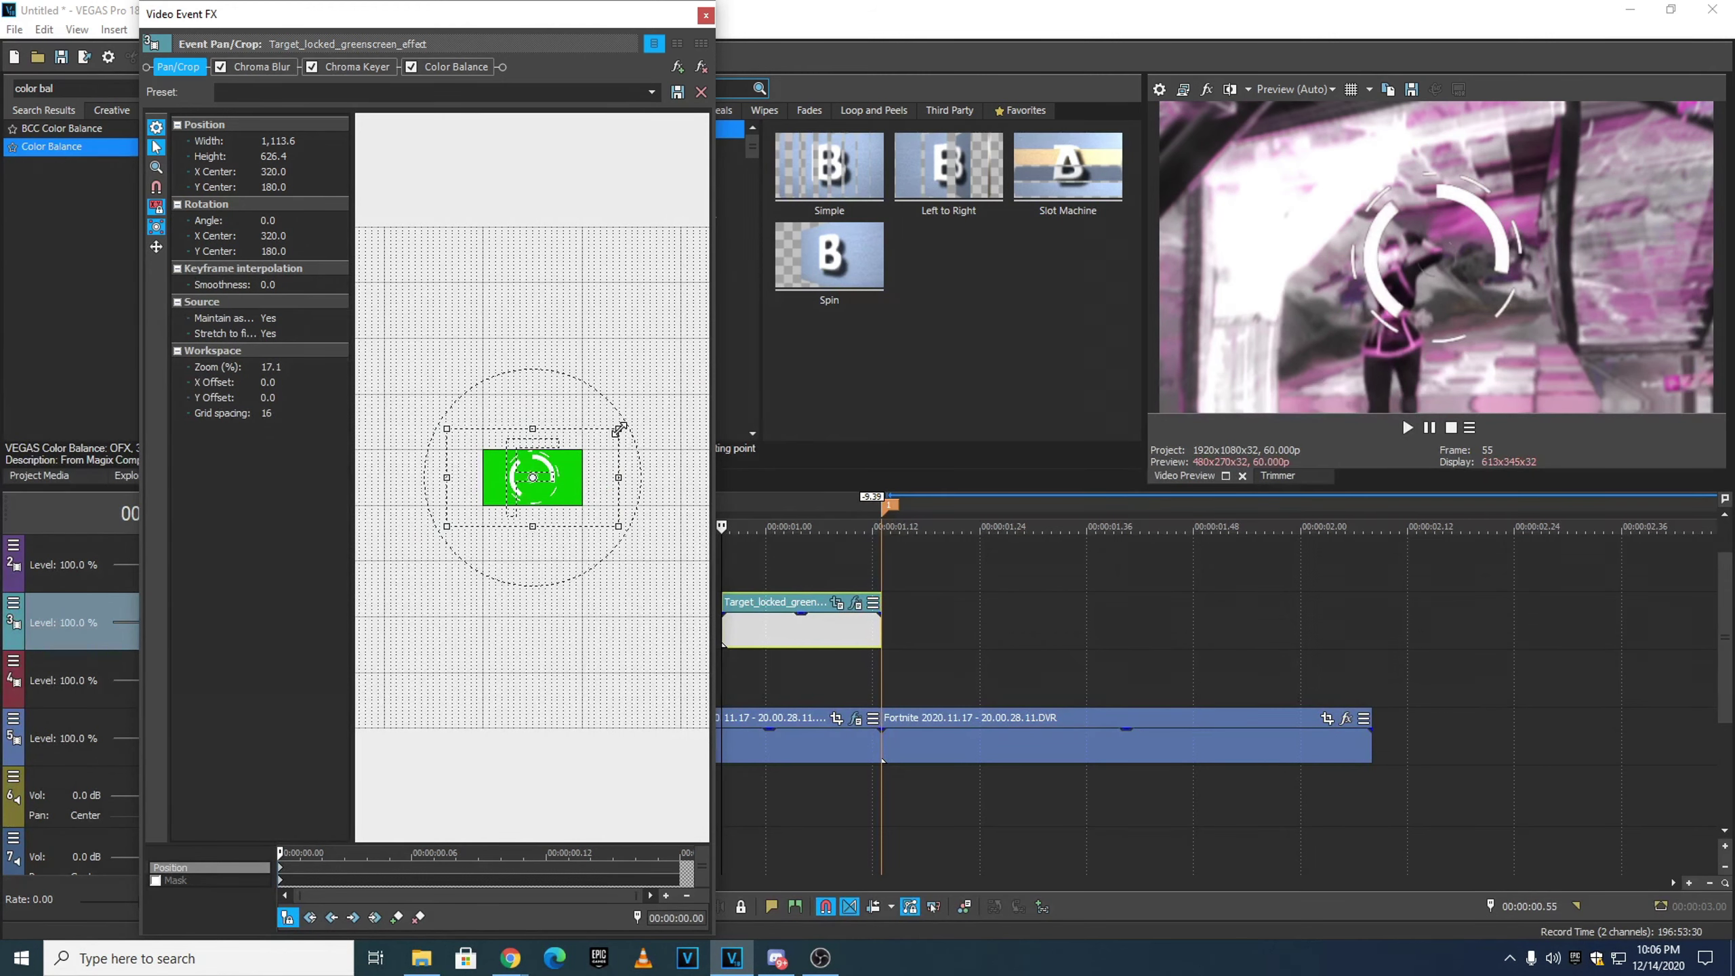
{"action": "left_click_drag", "start_coordinate": [620, 429], "coordinate": [685, 334]}
{"action": "left_click_drag", "start_coordinate": [574, 475], "coordinate": [530, 486]}
- Raise the Chroma Keyer's low threshold slightly and check the green-screen clip's Chroma Blur settings
{"action": "left_click", "coordinate": [356, 66]}
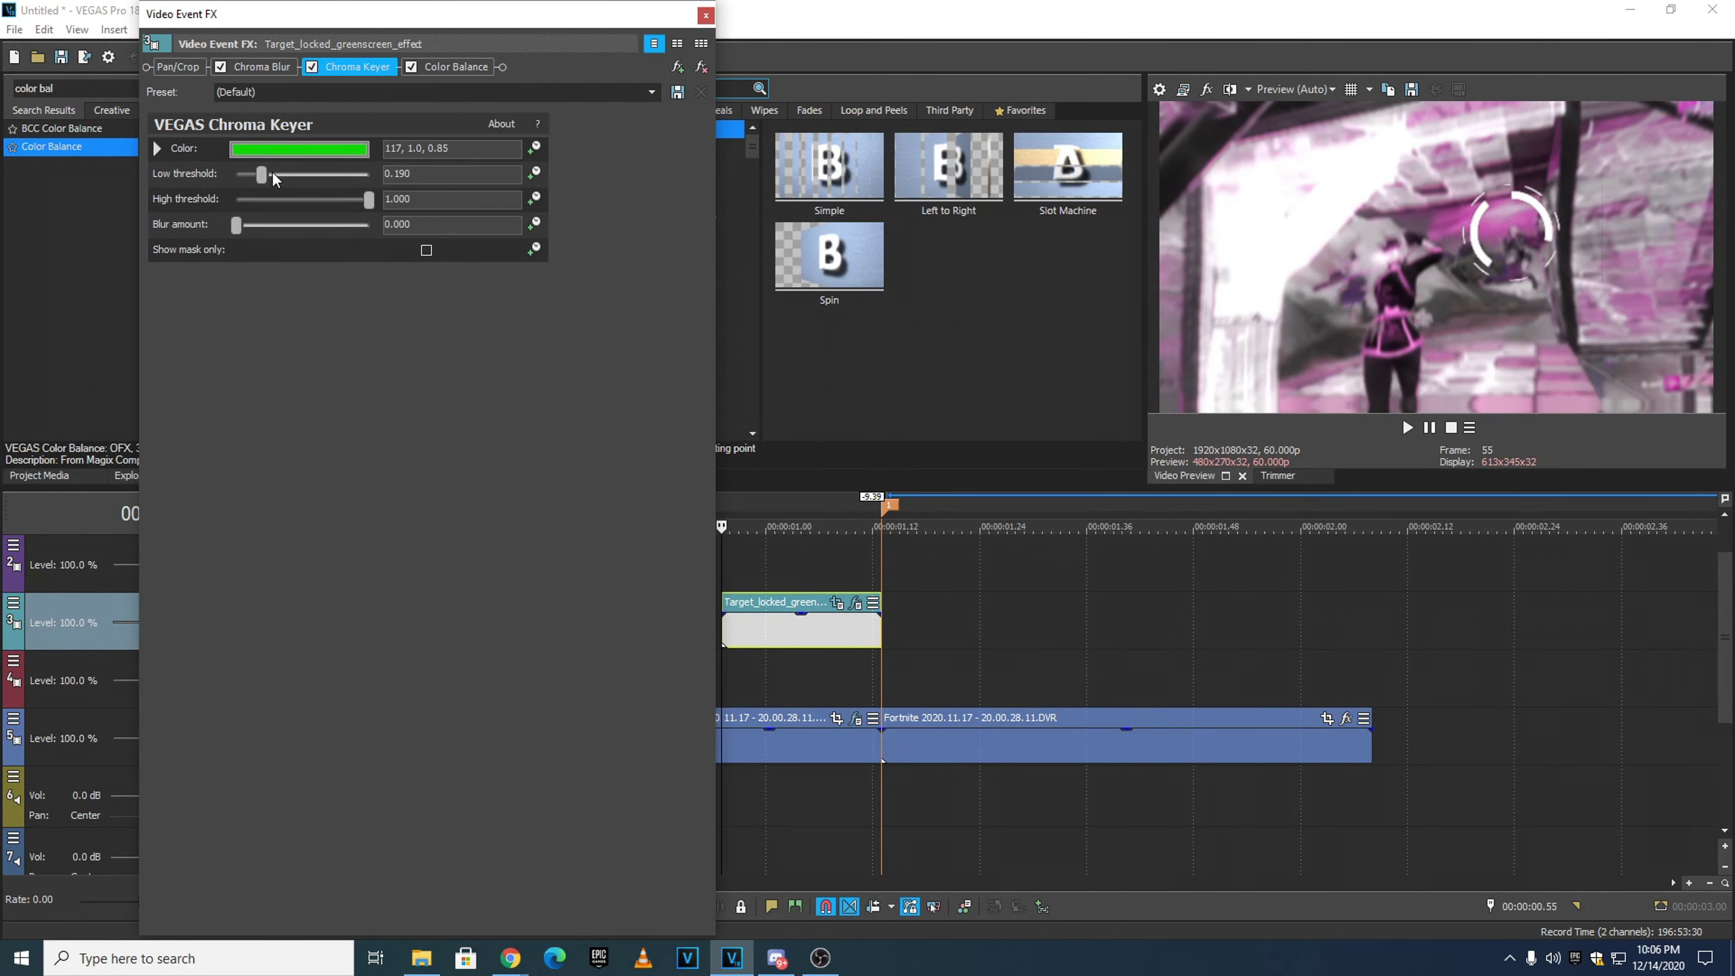
{"action": "left_click_drag", "start_coordinate": [262, 180], "coordinate": [267, 180]}
{"action": "left_click", "coordinate": [260, 70]}
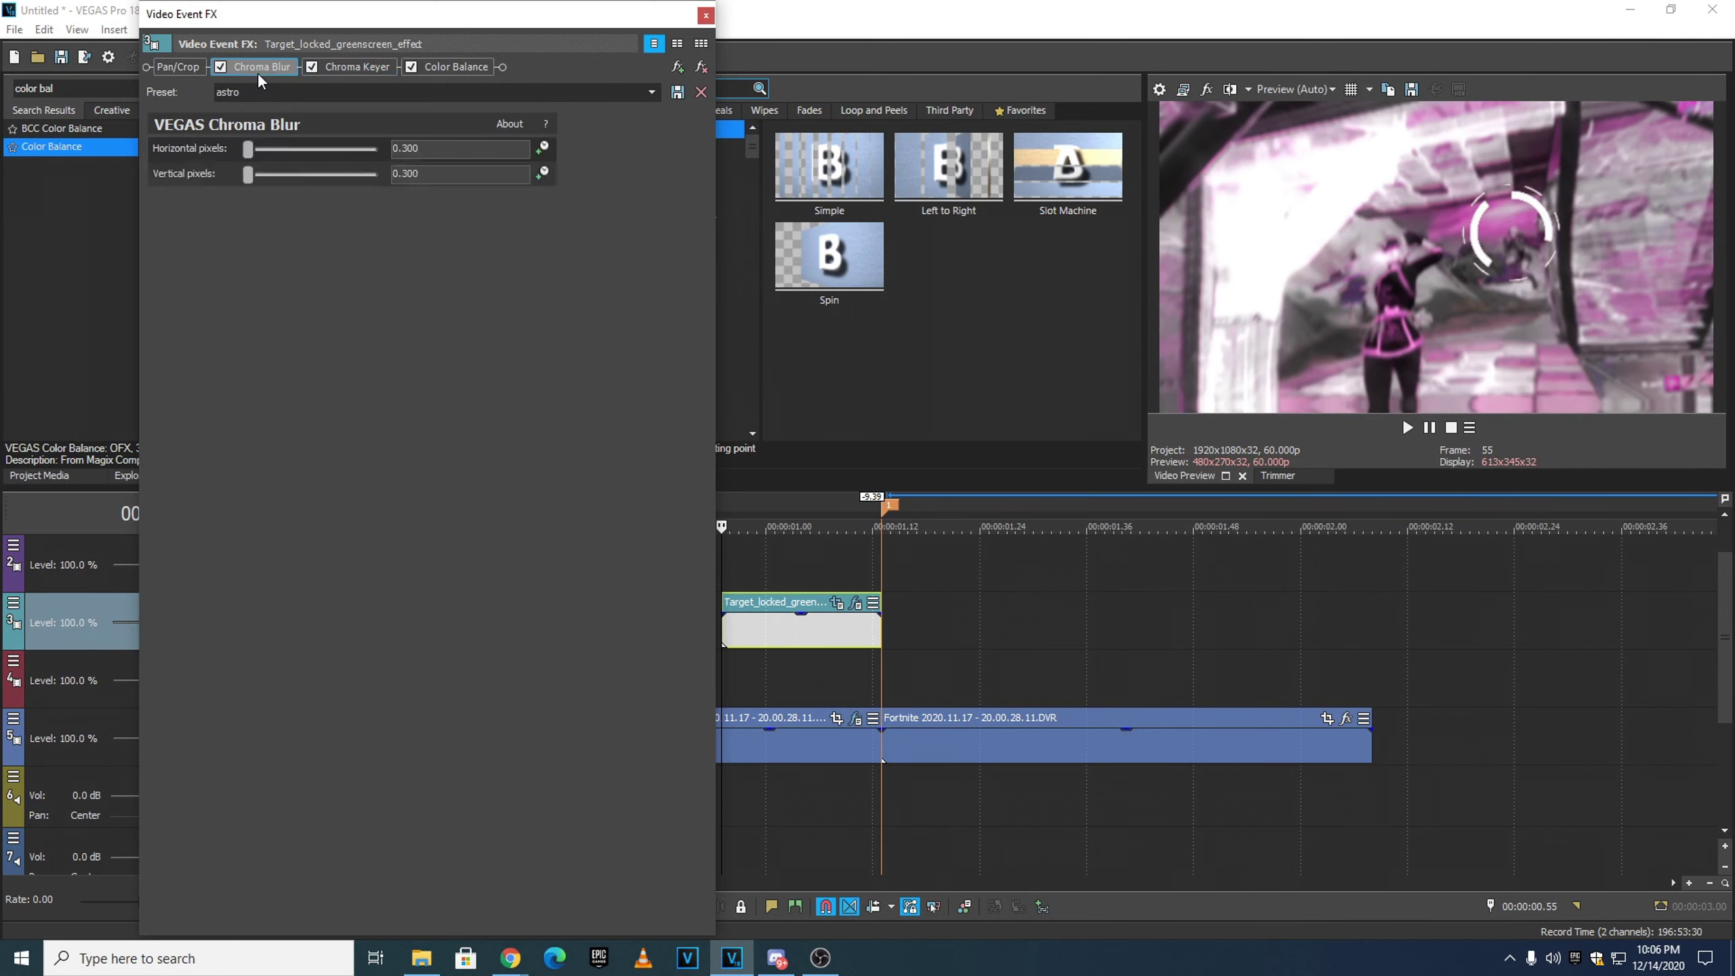
- Adjust the green-screen clip's starting crop frame to about 1,976 × 1,111, centred at about X 57, Y 257
{"action": "left_click", "coordinate": [177, 67]}
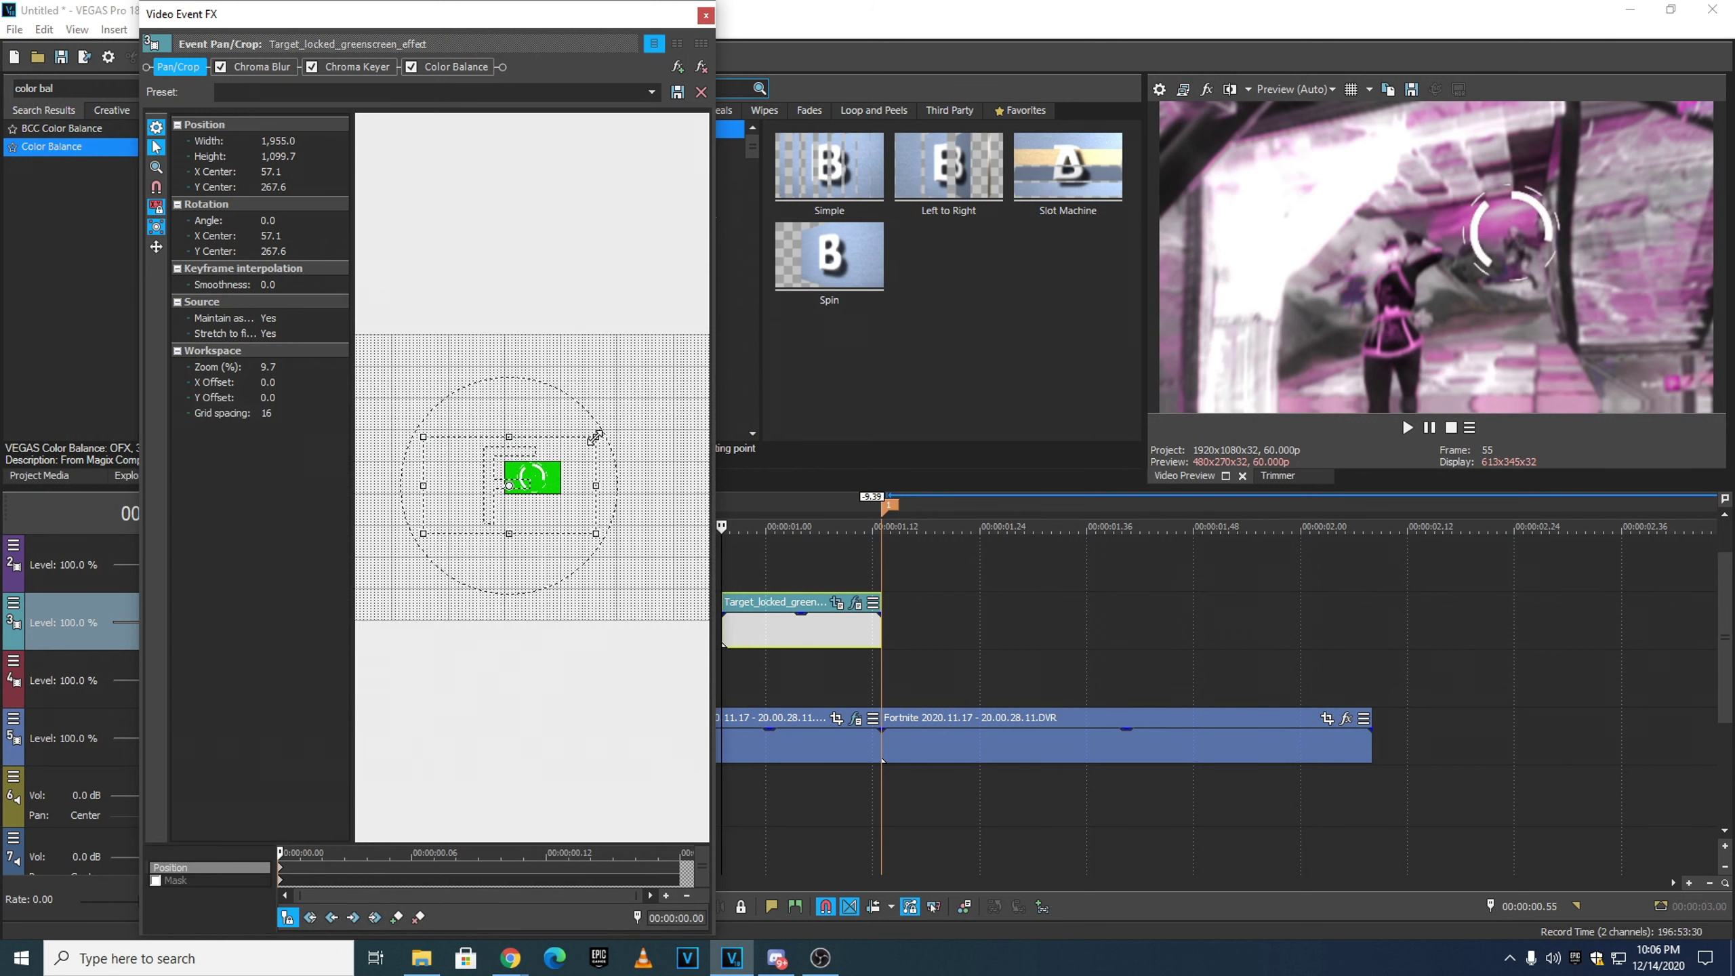
{"action": "left_click_drag", "start_coordinate": [595, 436], "coordinate": [597, 432]}
{"action": "left_click_drag", "start_coordinate": [526, 497], "coordinate": [532, 486]}
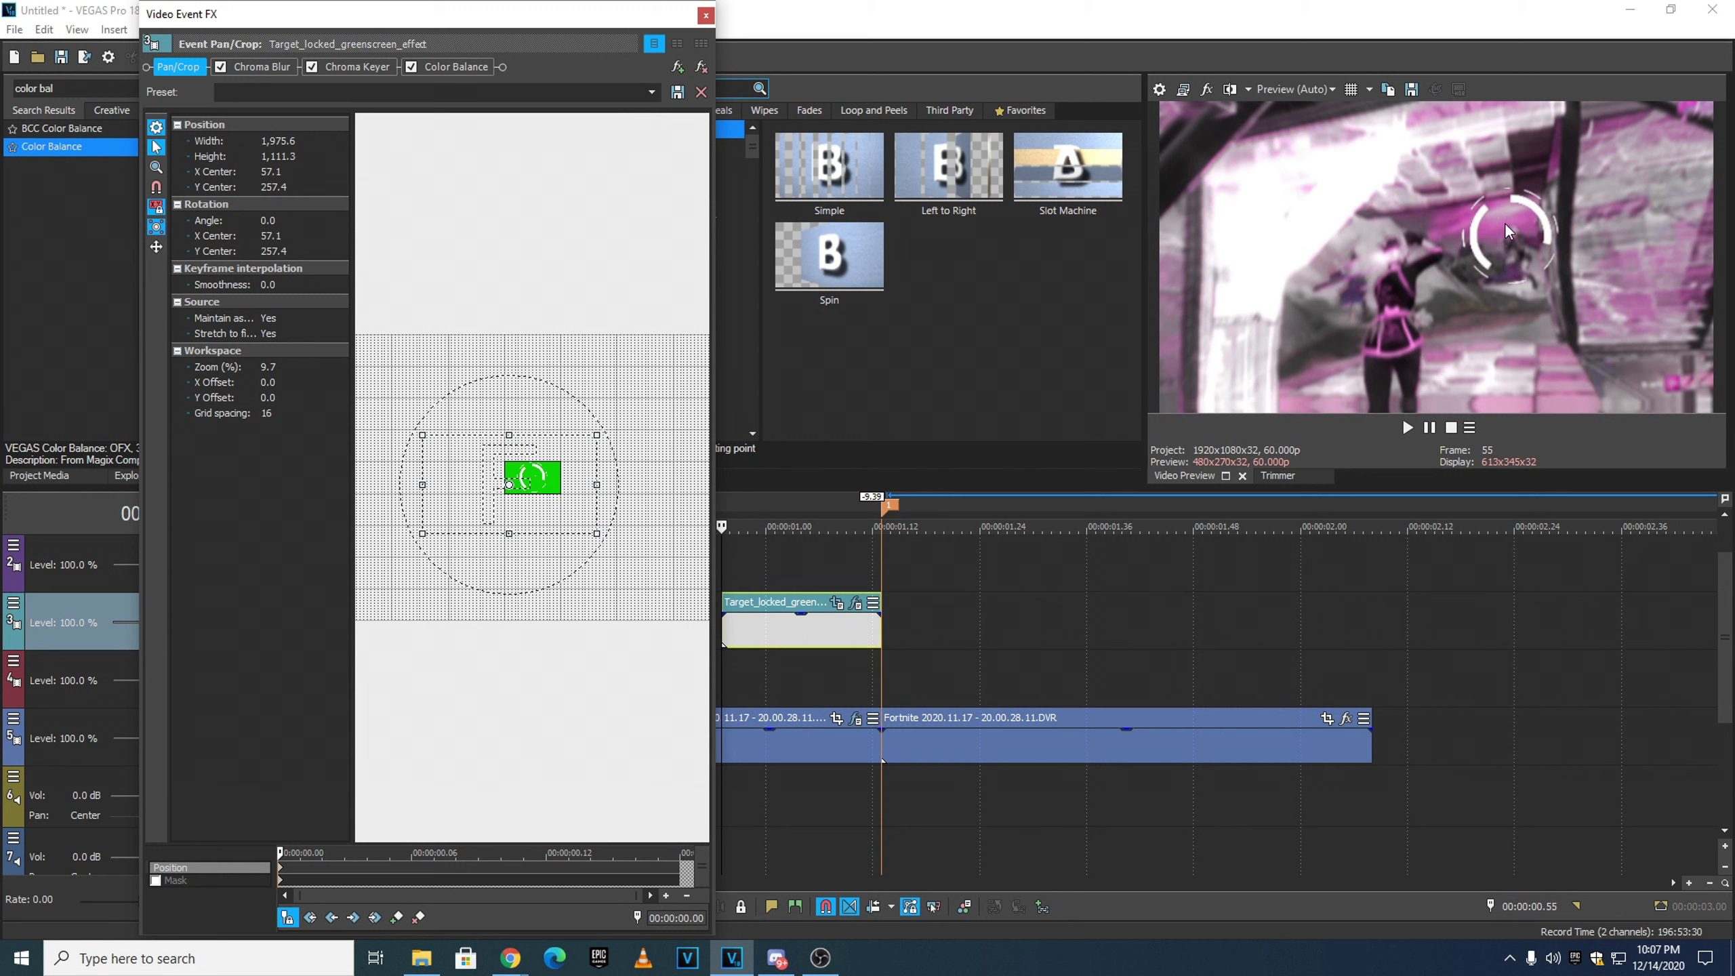
- Keyframe the crop frame's centre at X 77.6, Y 236.8 on frame 3 and X 98.2, Y 288.2 on frame 6
{"action": "left_click", "coordinate": [316, 849]}
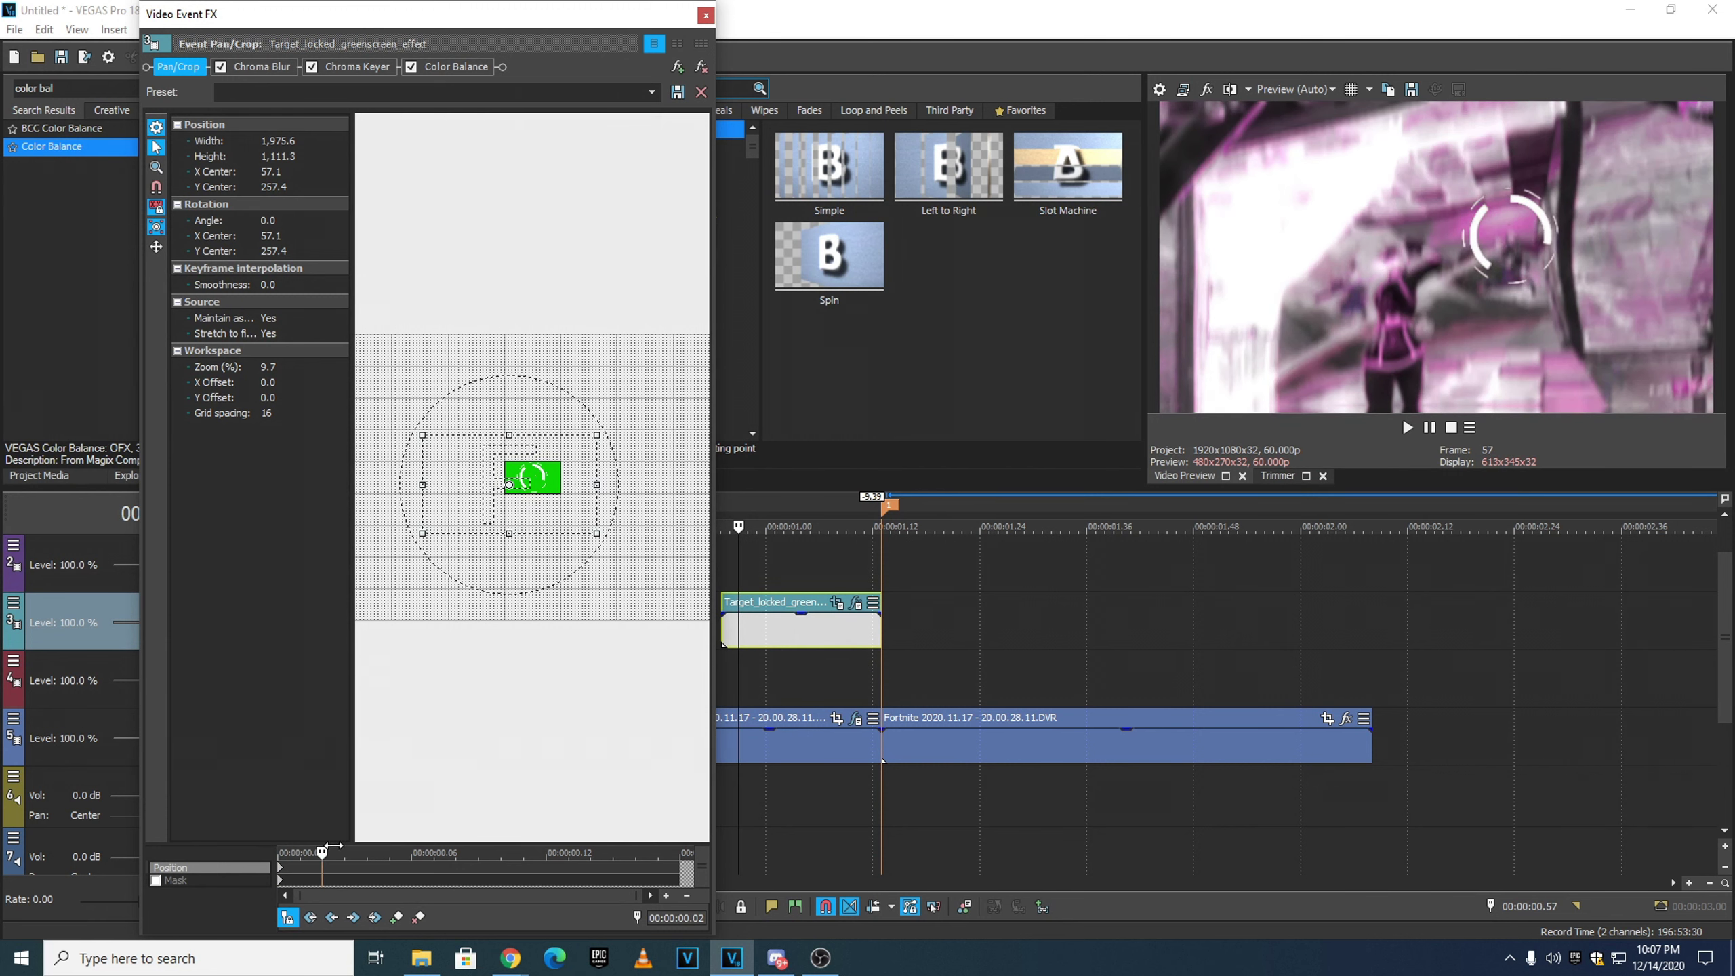
{"action": "left_click", "coordinate": [343, 850]}
{"action": "left_click_drag", "start_coordinate": [513, 485], "coordinate": [516, 485]}
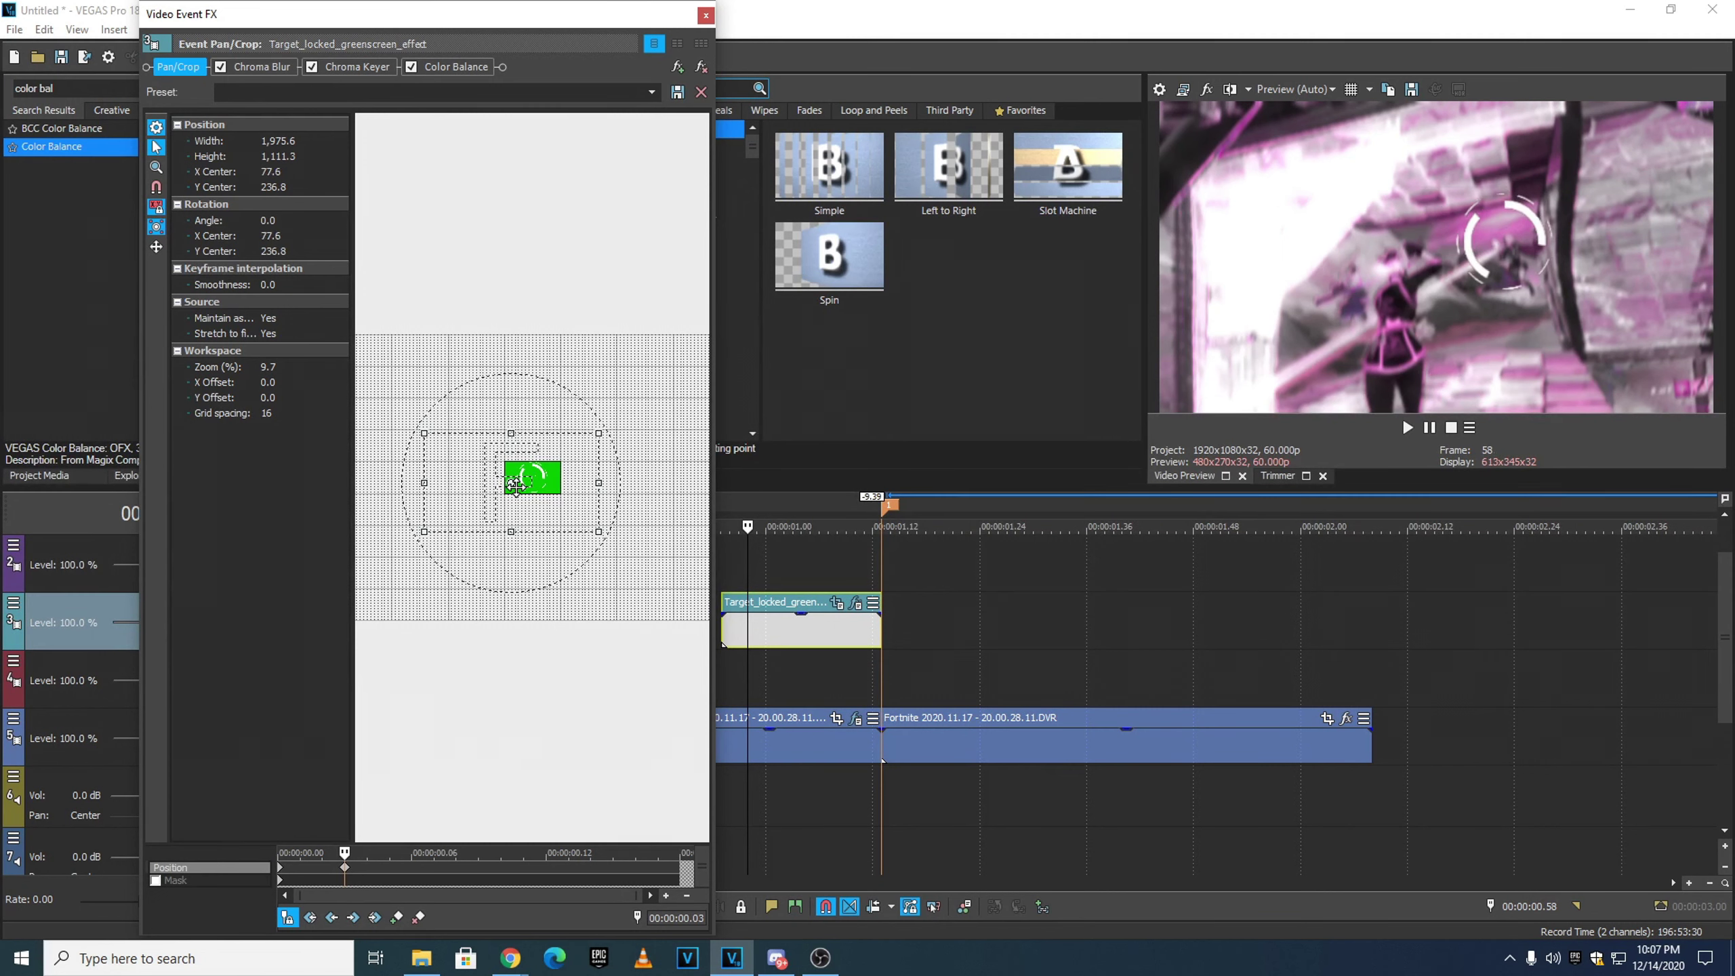
{"action": "left_click_drag", "start_coordinate": [344, 851], "coordinate": [400, 855]}
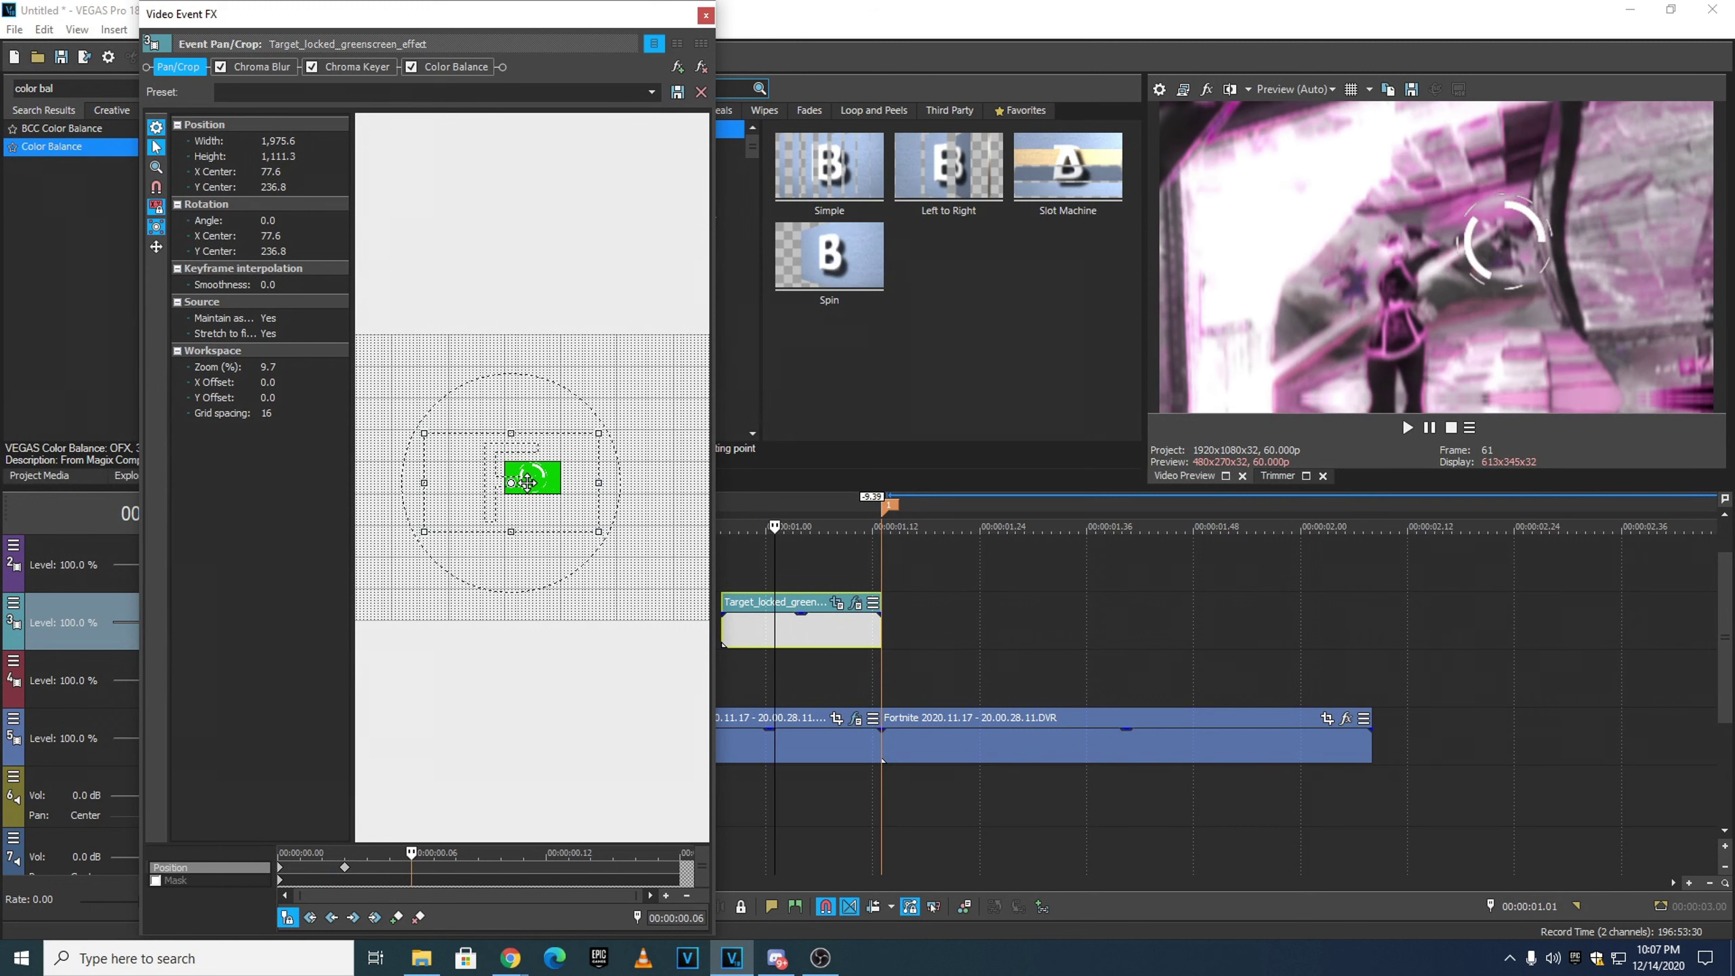
{"action": "left_click_drag", "start_coordinate": [527, 482], "coordinate": [529, 486]}
- Keyframe the crop frame's centre at X 129.0, Y 267.6 on frame 8 and X 149.5, Y 257.4 on frame 11
{"action": "left_click_drag", "start_coordinate": [410, 852], "coordinate": [456, 852]}
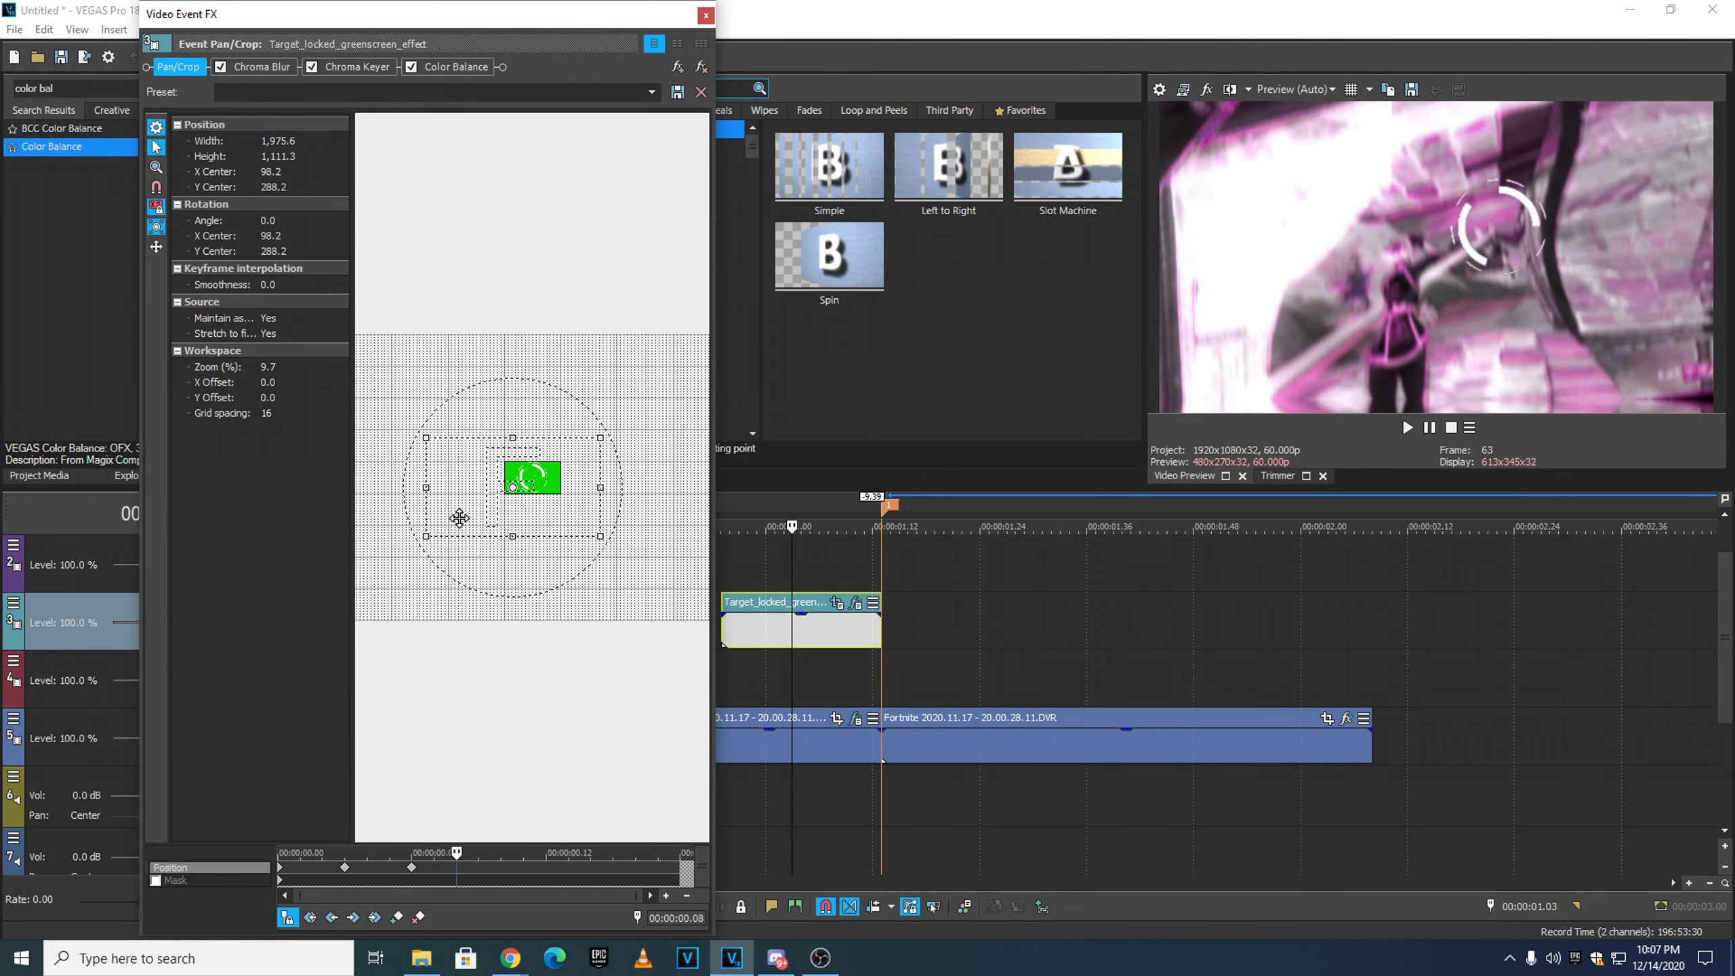
{"action": "left_click_drag", "start_coordinate": [523, 492], "coordinate": [526, 489]}
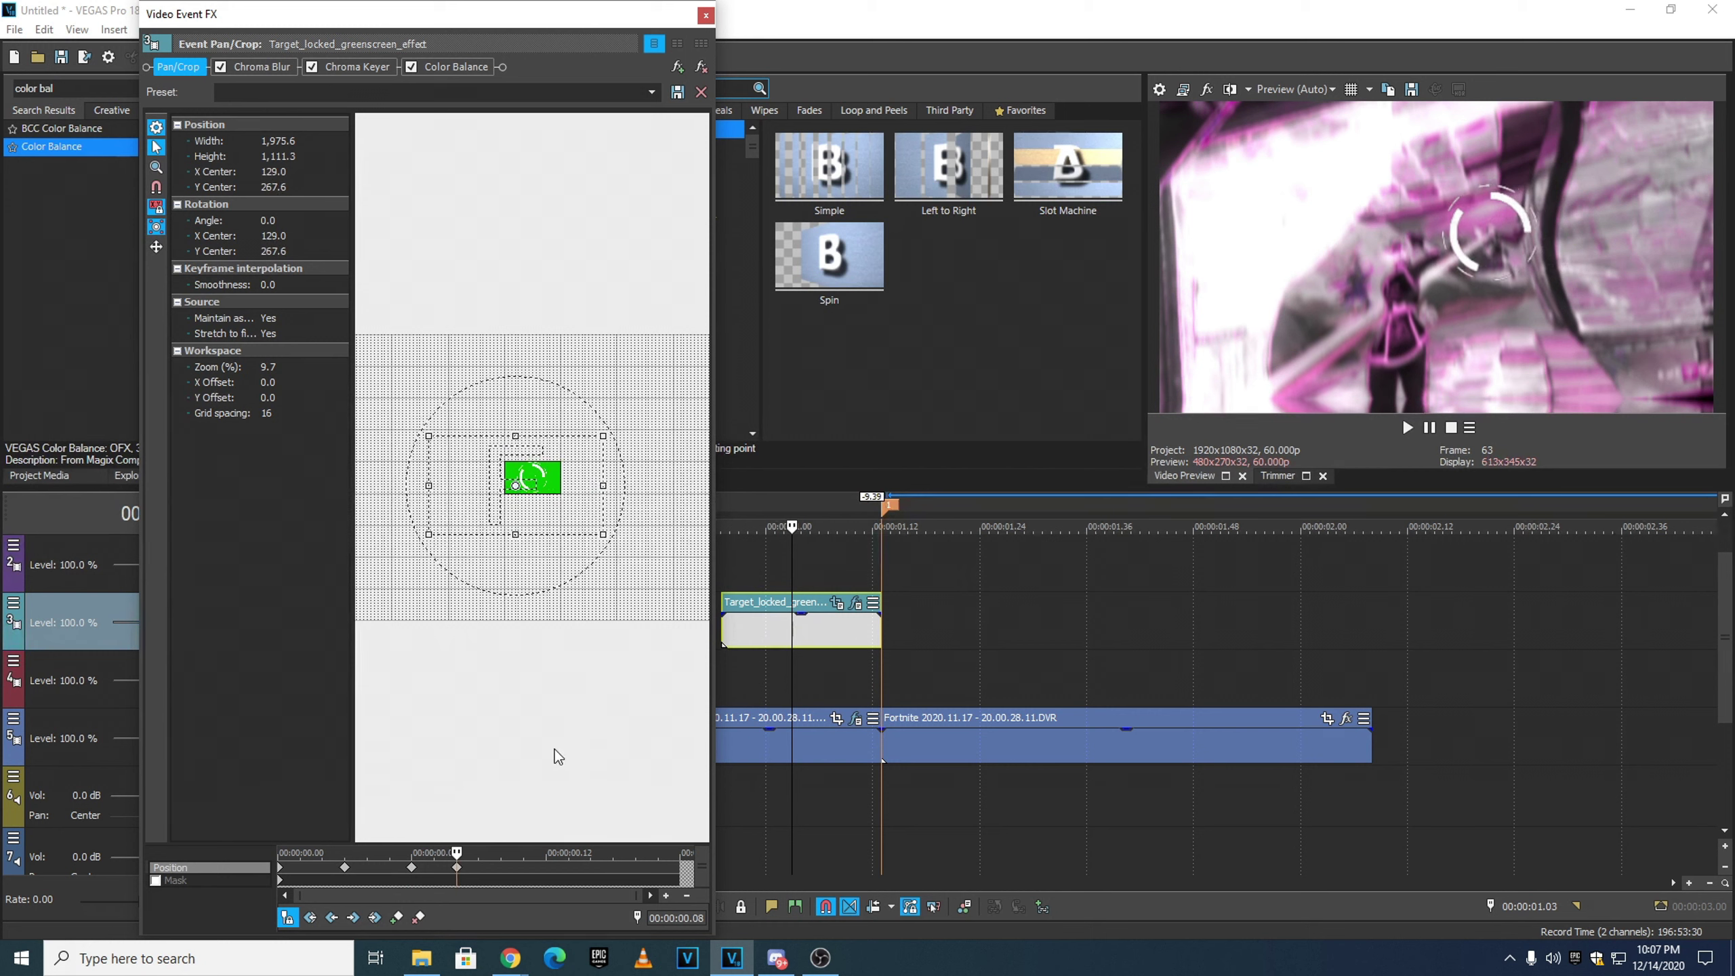
{"action": "left_click_drag", "start_coordinate": [457, 849], "coordinate": [526, 852]}
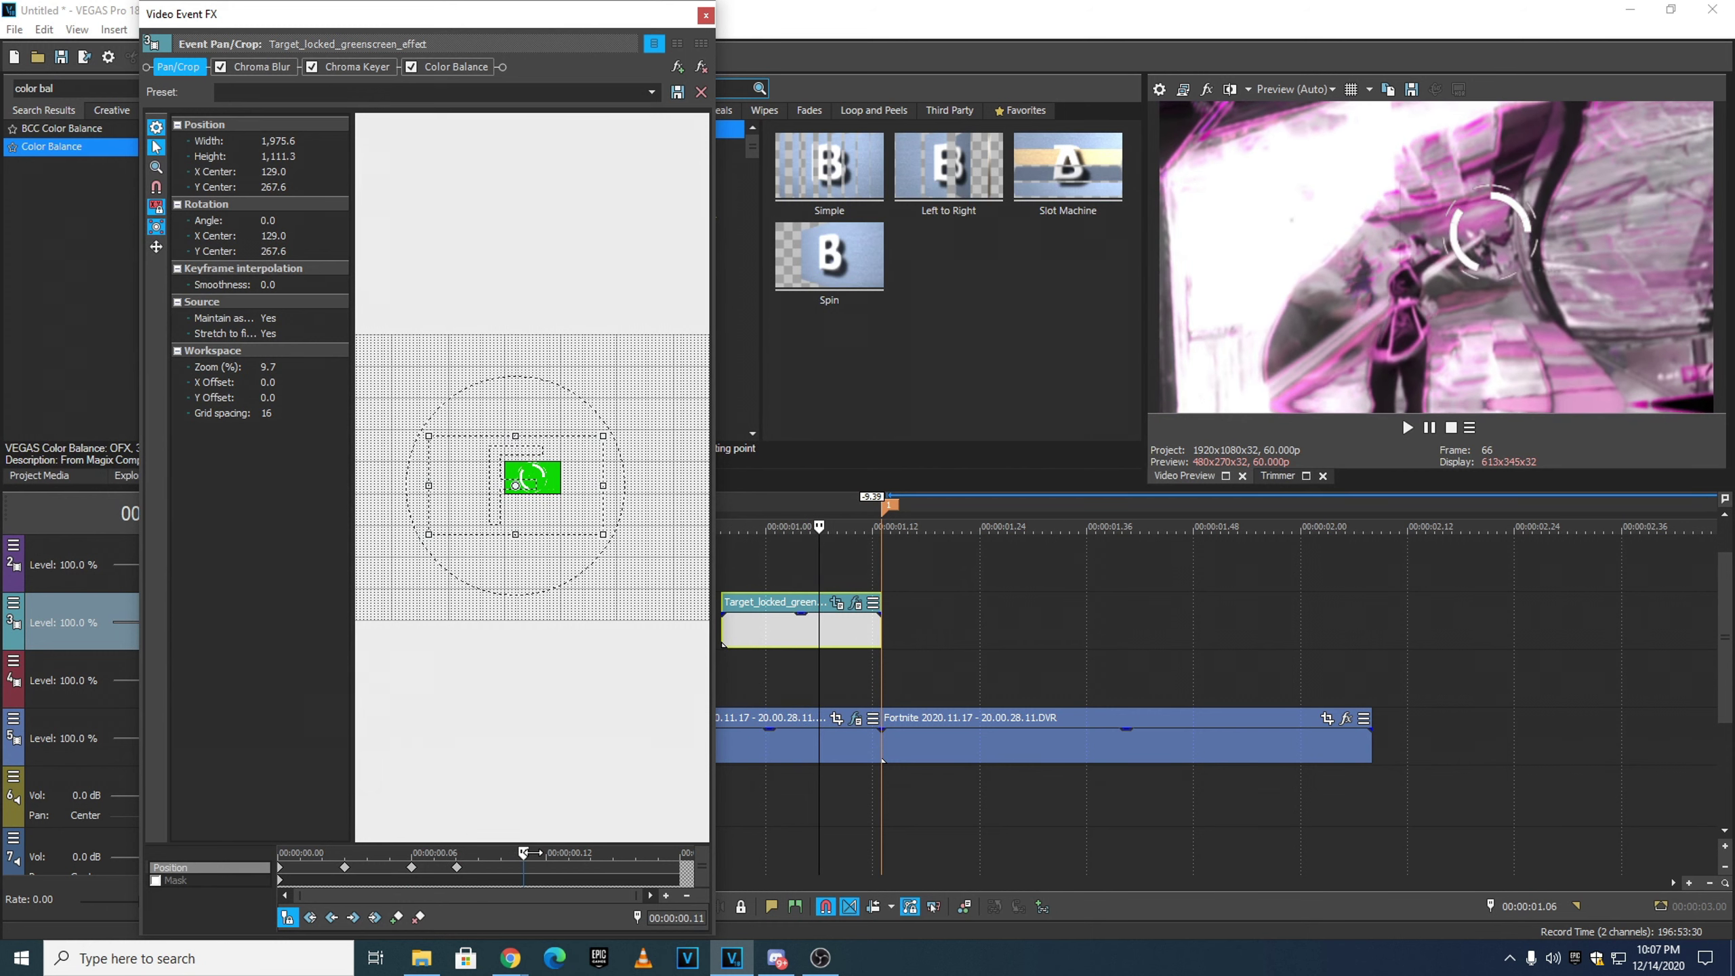
{"action": "left_click_drag", "start_coordinate": [529, 481], "coordinate": [531, 480]}
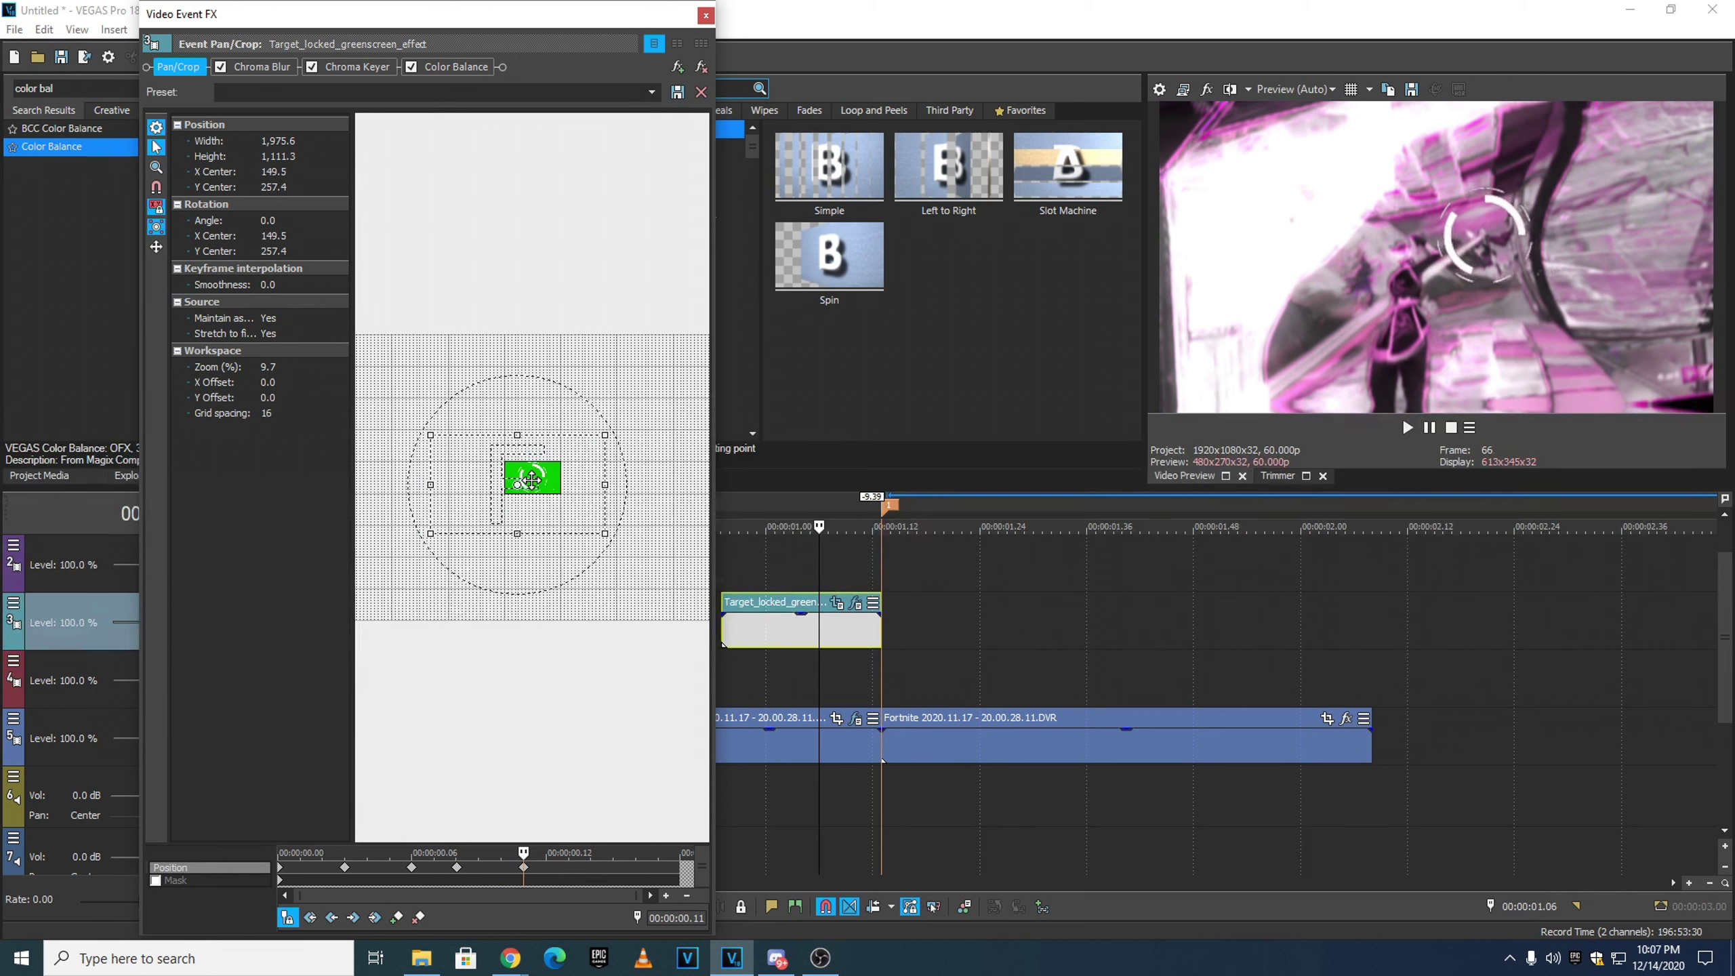
- Keyframe the crop frame on frame 13 with its centre at X 170.1, Y 267.6 and rotation centre at X 355.0, Y 257.4
{"action": "left_click_drag", "start_coordinate": [524, 852], "coordinate": [568, 852]}
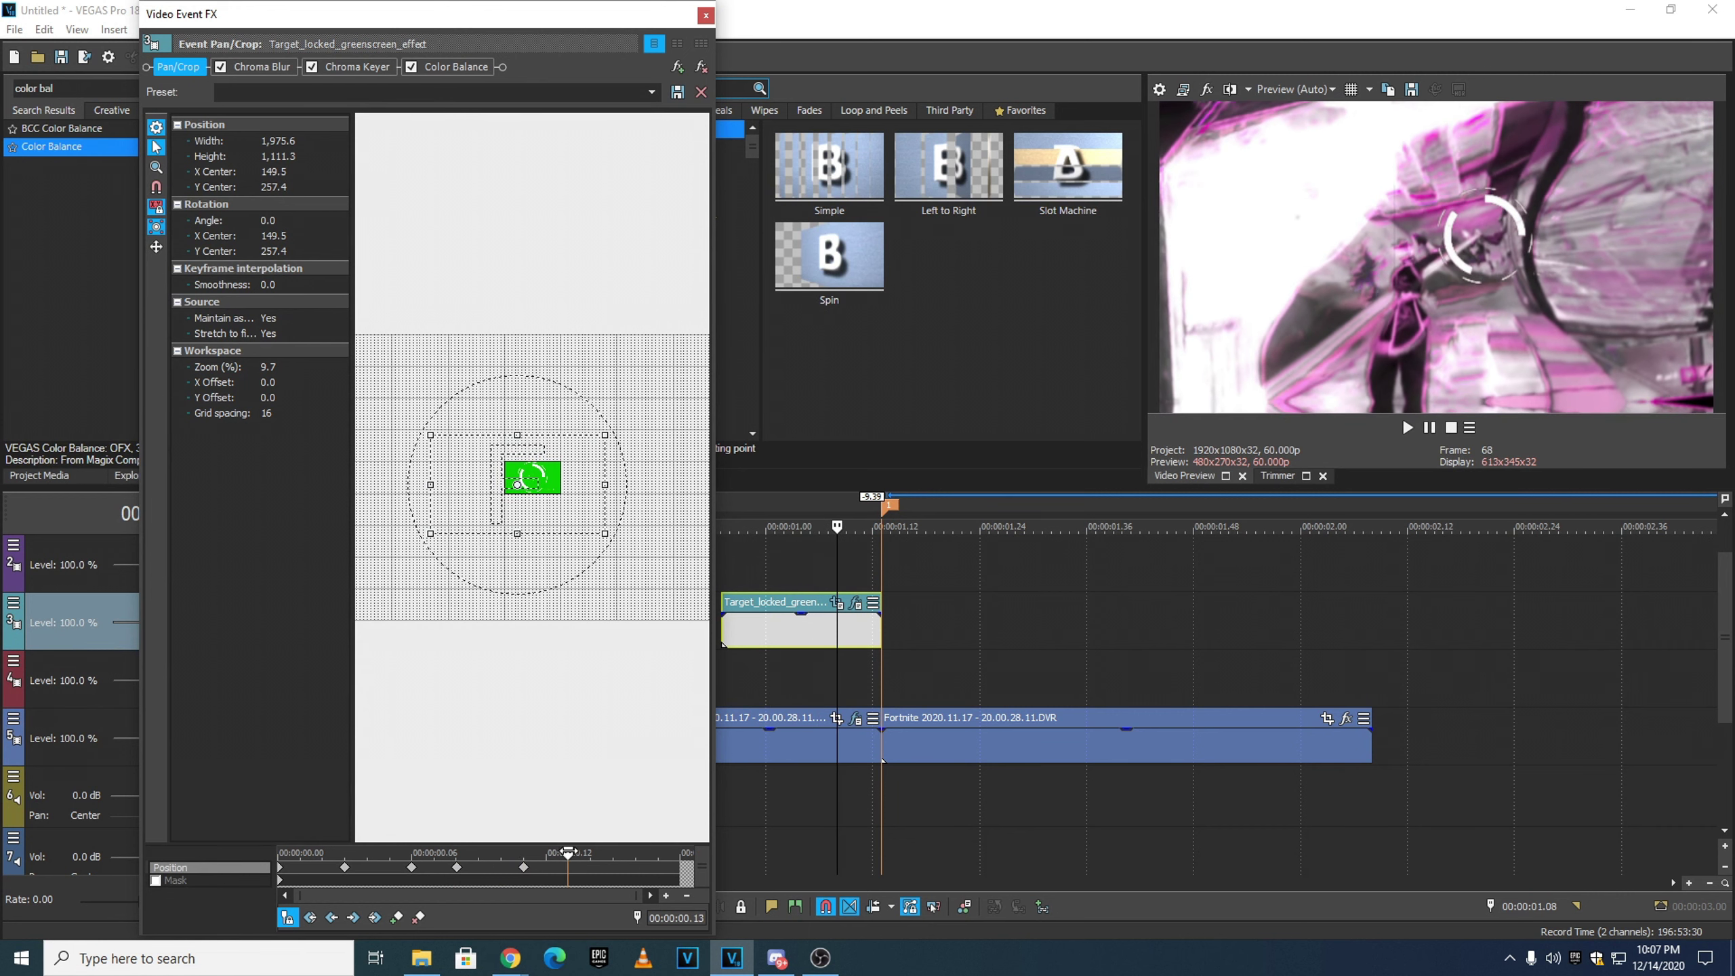
{"action": "left_click_drag", "start_coordinate": [519, 482], "coordinate": [550, 482]}
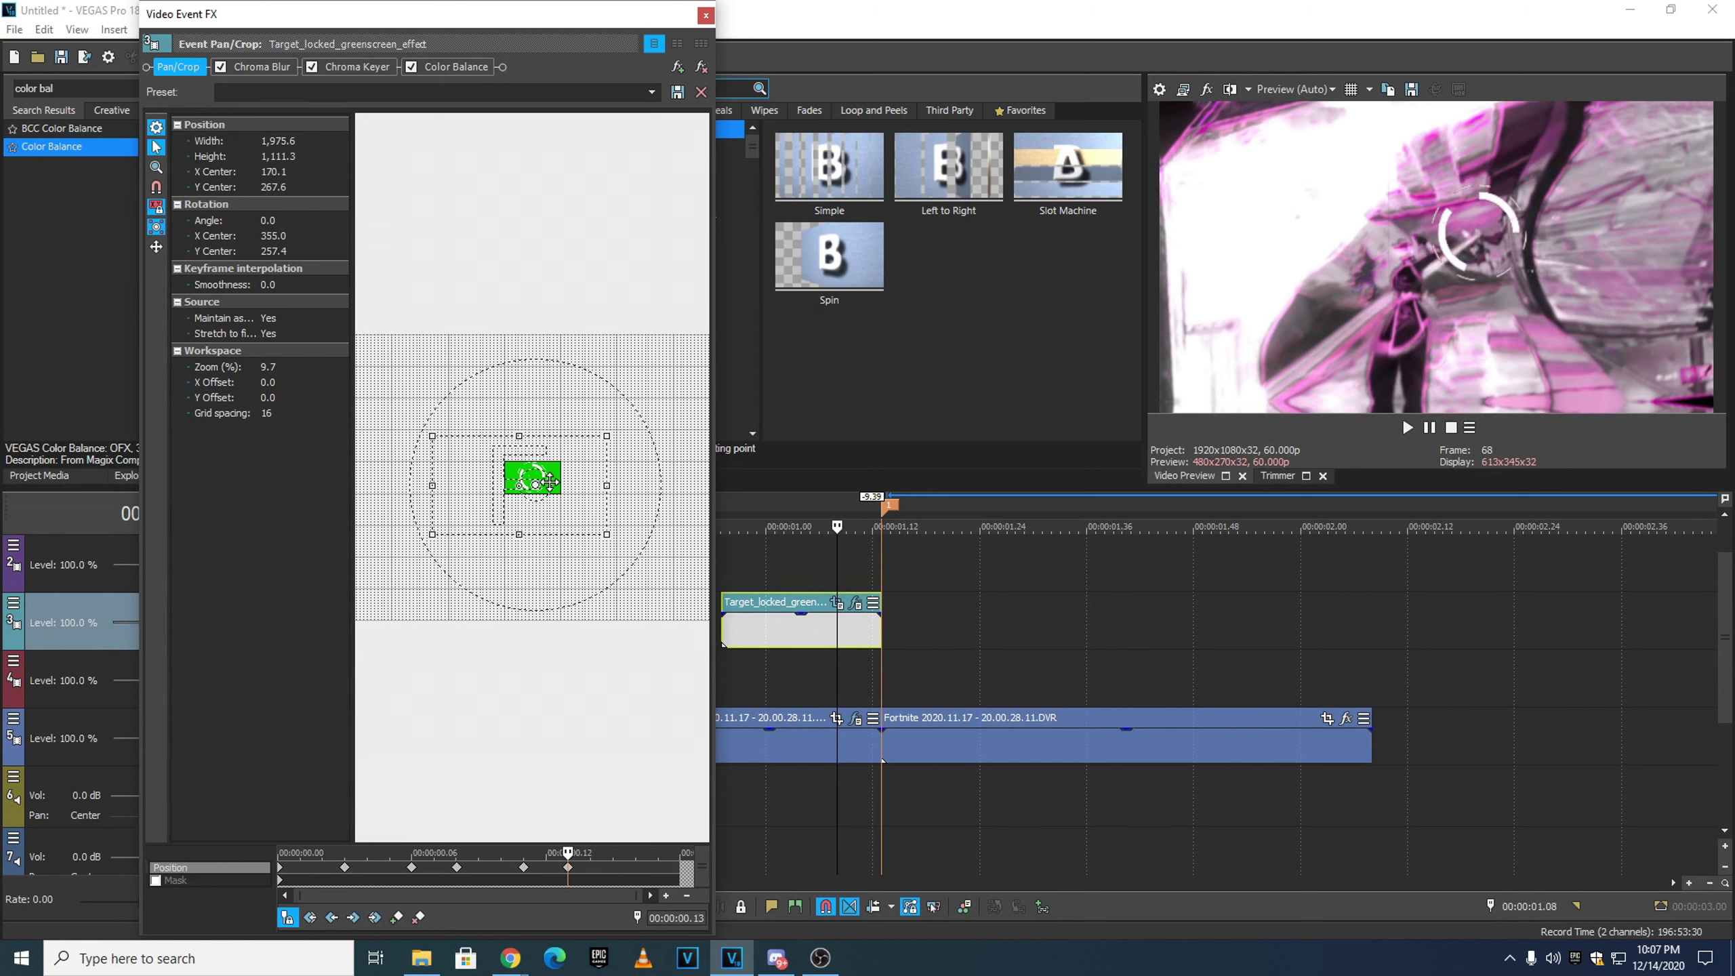
{"action": "mouse_move", "coordinate": [573, 852]}
{"action": "left_mouse_down"}
{"action": "mouse_move", "coordinate": [263, 829]}
{"action": "mouse_move", "coordinate": [583, 829]}
{"action": "mouse_move", "coordinate": [559, 832]}
{"action": "left_mouse_up"}
- Readjust the Chroma Keyer's low threshold, trying values up to 1.000, and recheck the Chroma Blur settings
{"action": "left_click", "coordinate": [387, 69]}
{"action": "left_click_drag", "start_coordinate": [277, 173], "coordinate": [336, 171]}
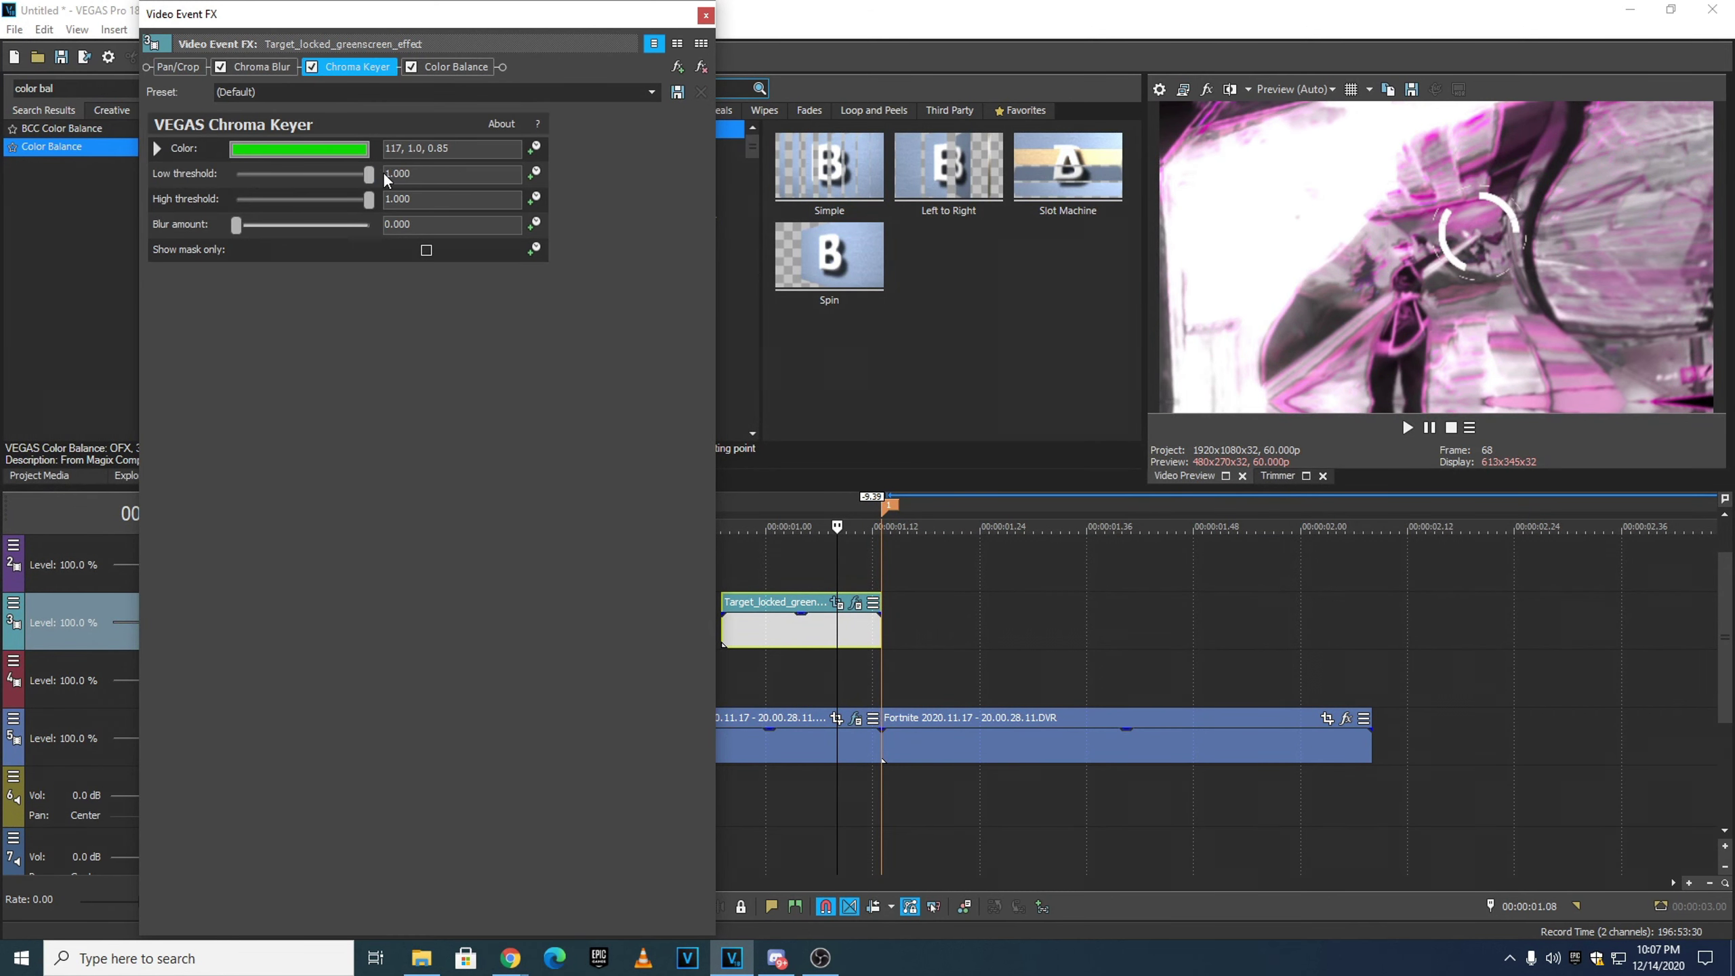
{"action": "mouse_move", "coordinate": [299, 185]}
{"action": "left_mouse_down"}
{"action": "mouse_move", "coordinate": [276, 182]}
{"action": "mouse_move", "coordinate": [325, 176]}
{"action": "left_mouse_up"}
{"action": "left_click", "coordinate": [256, 69]}
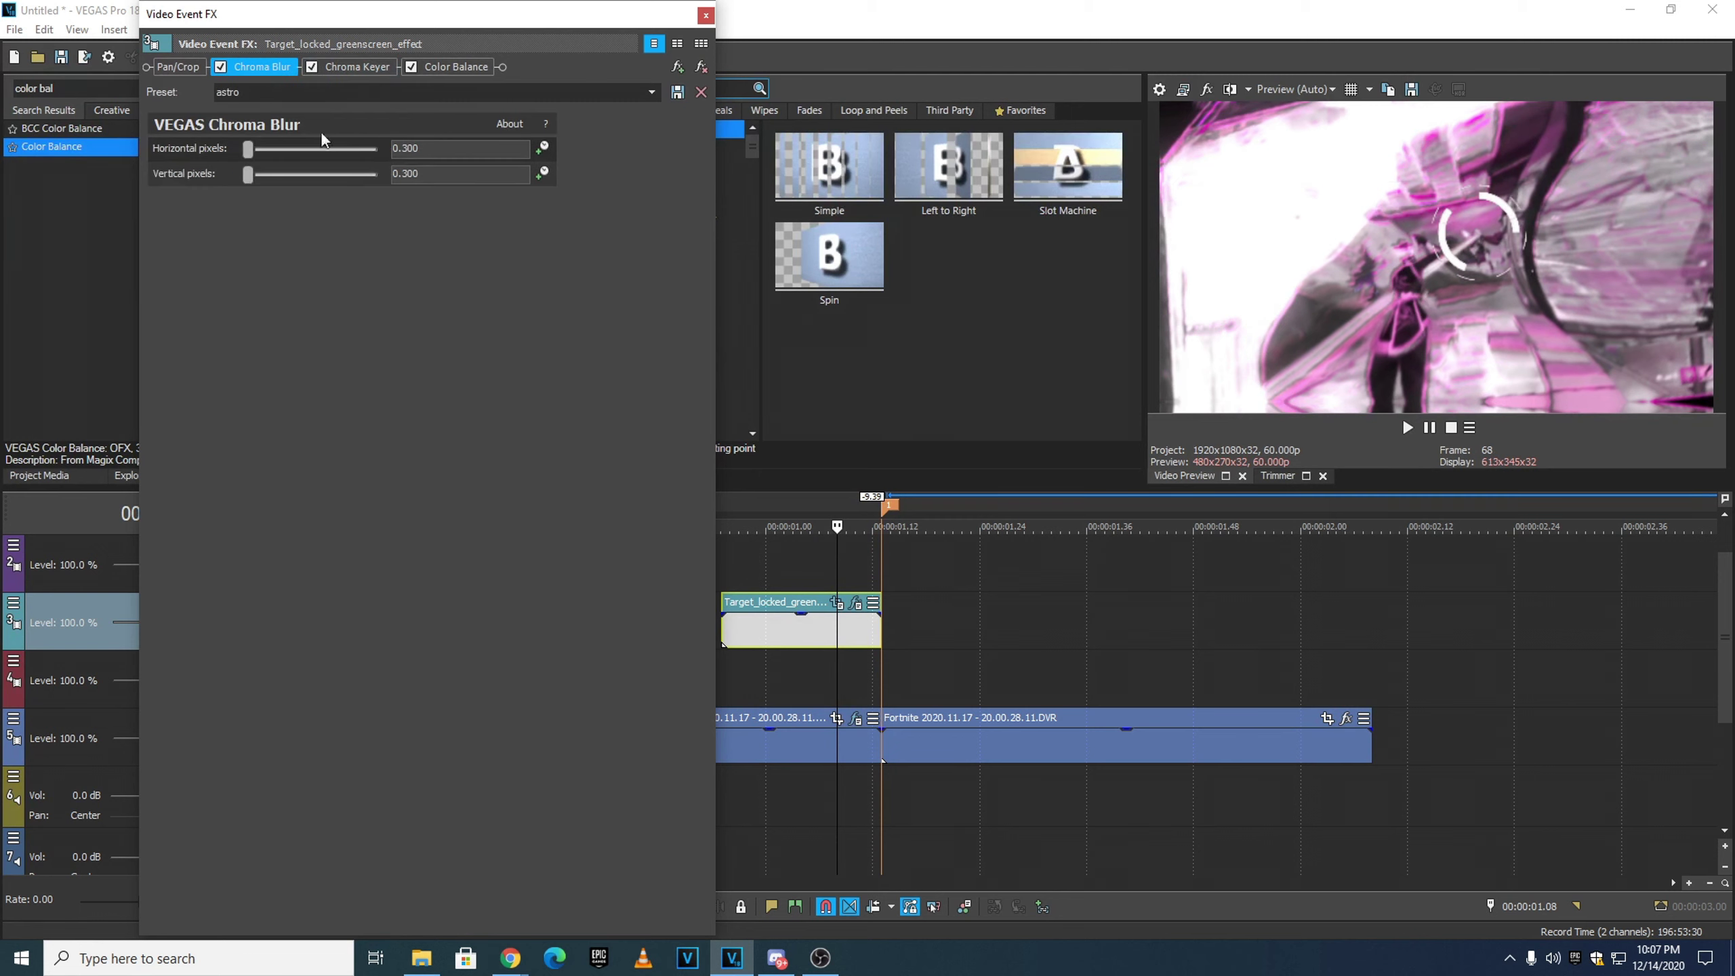
- Keyframe the green-screen clip's crop centre at X 200.9, Y 267.6 on frame 14
{"action": "left_click", "coordinate": [177, 67]}
{"action": "mouse_move", "coordinate": [571, 853]}
{"action": "left_mouse_down"}
{"action": "mouse_move", "coordinate": [391, 853]}
{"action": "mouse_move", "coordinate": [632, 851]}
{"action": "mouse_move", "coordinate": [568, 851]}
{"action": "mouse_move", "coordinate": [590, 851]}
{"action": "left_mouse_up"}
{"action": "left_click_drag", "start_coordinate": [537, 479], "coordinate": [540, 478]}
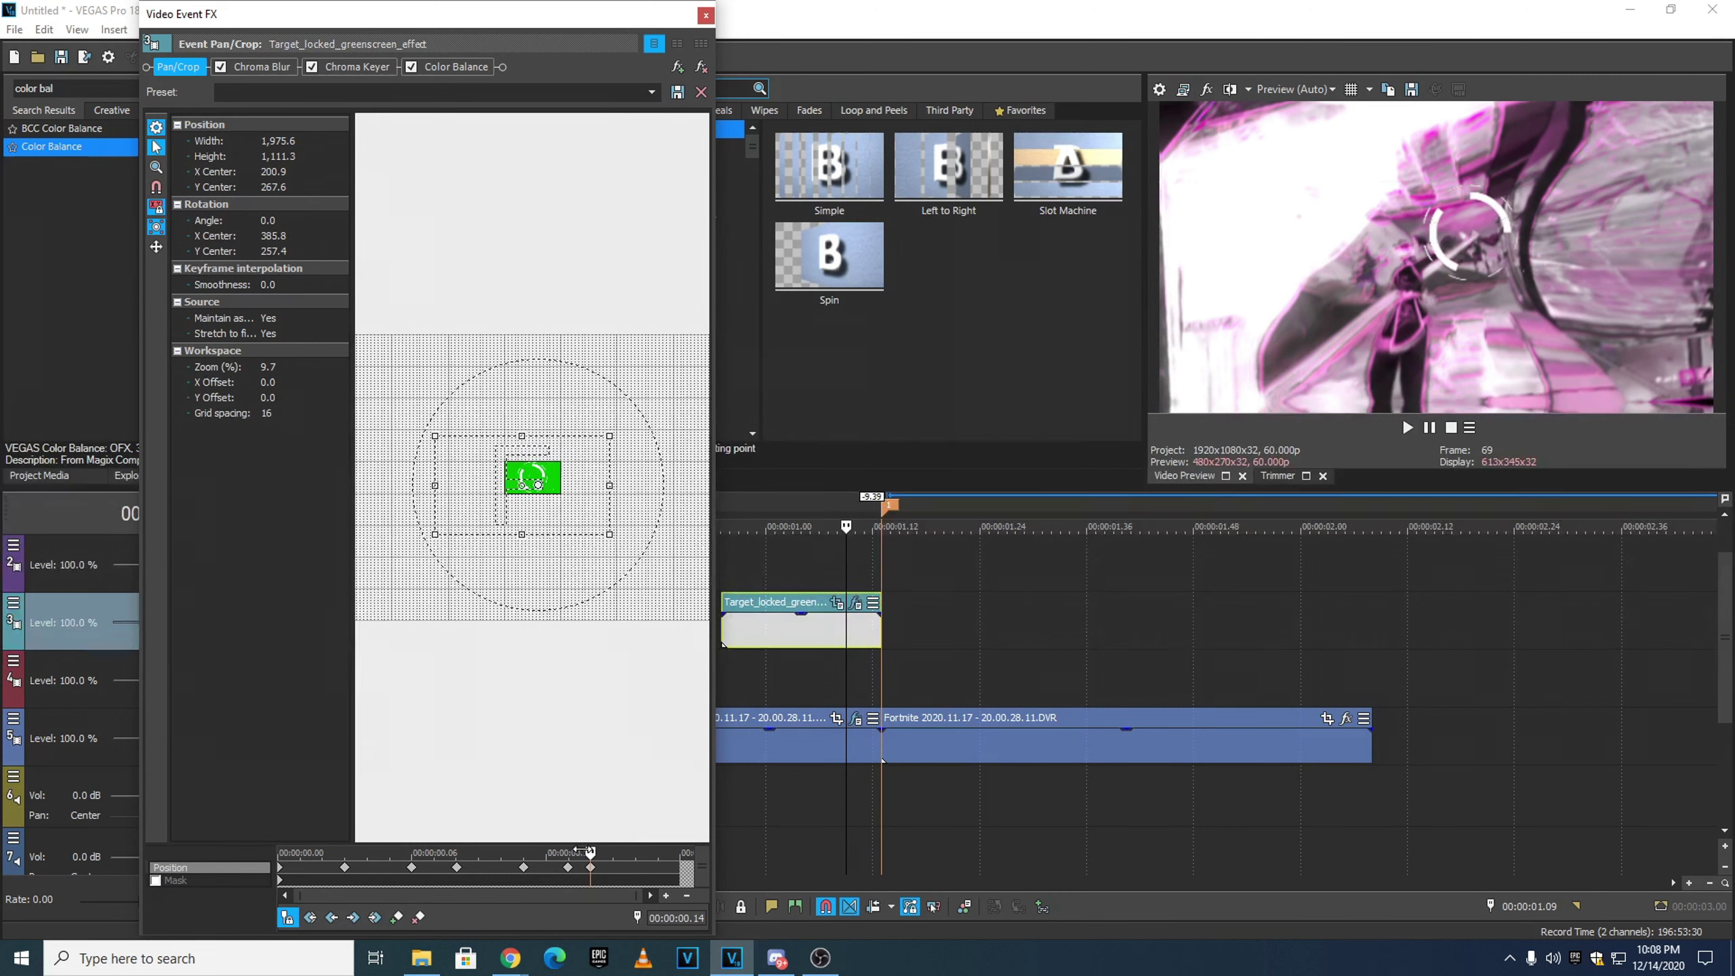
- Keyframe the crop centre at X 170.1, Y 308.7 on frame 16, check the clip's end, and close the pan/crop settings
{"action": "left_click_drag", "start_coordinate": [590, 851], "coordinate": [635, 851]}
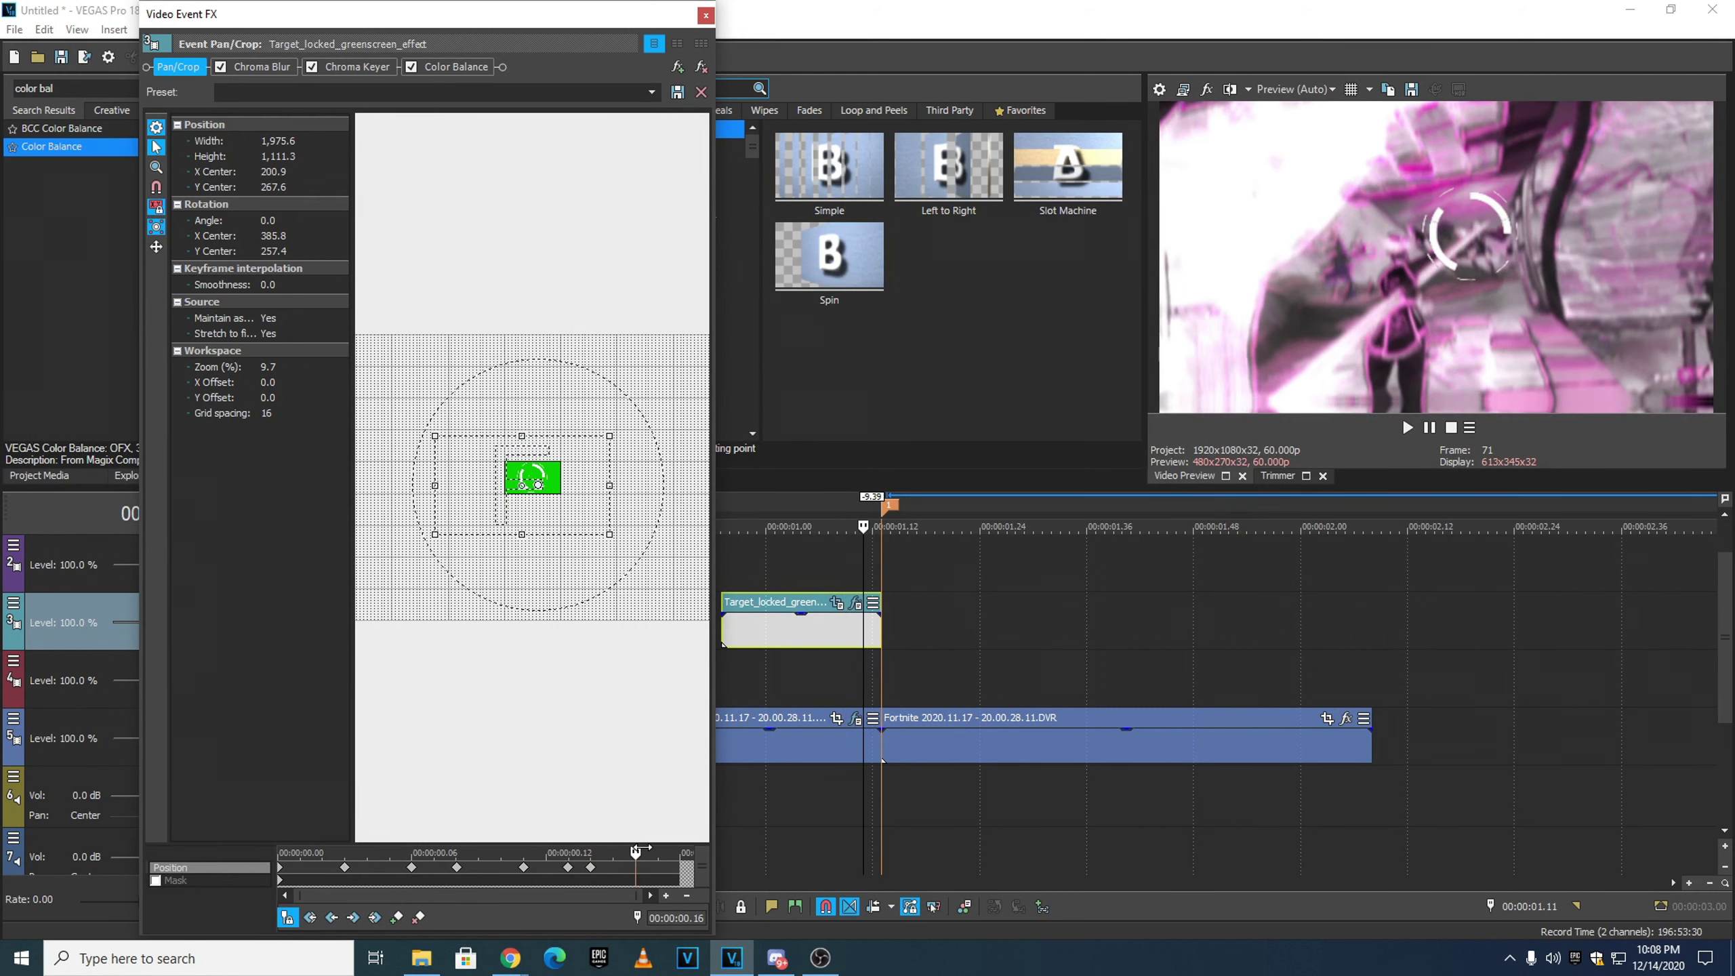
{"action": "left_click", "coordinate": [567, 475]}
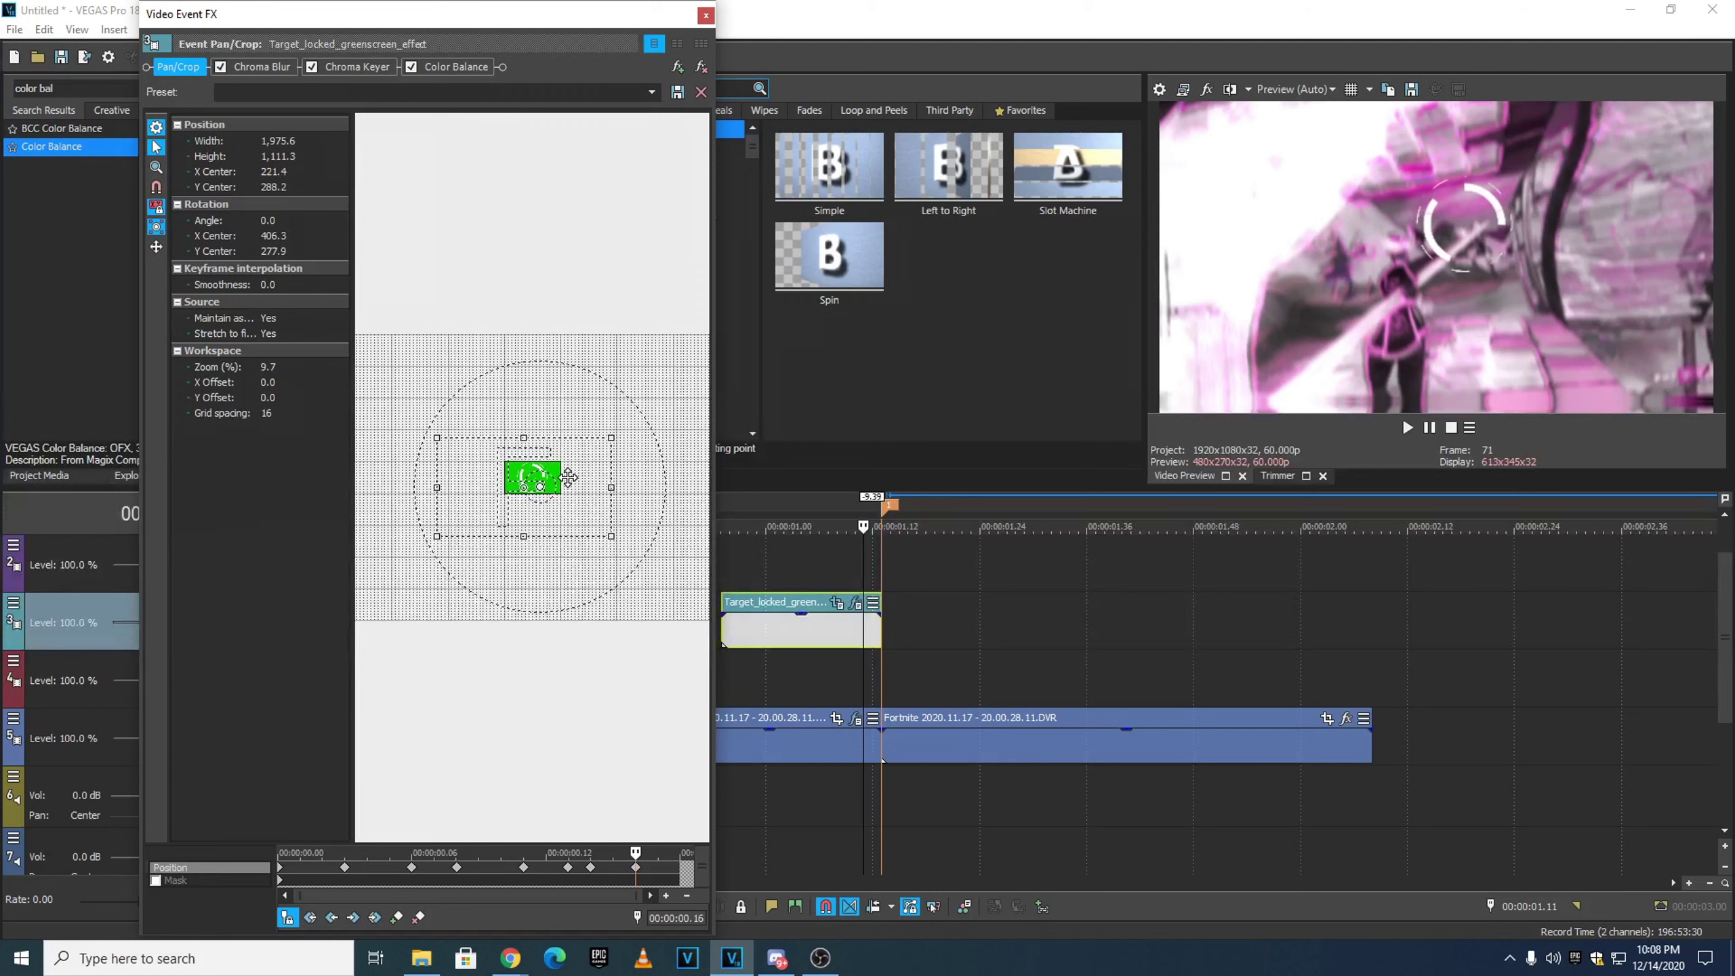
{"action": "left_click_drag", "start_coordinate": [567, 475], "coordinate": [568, 478]}
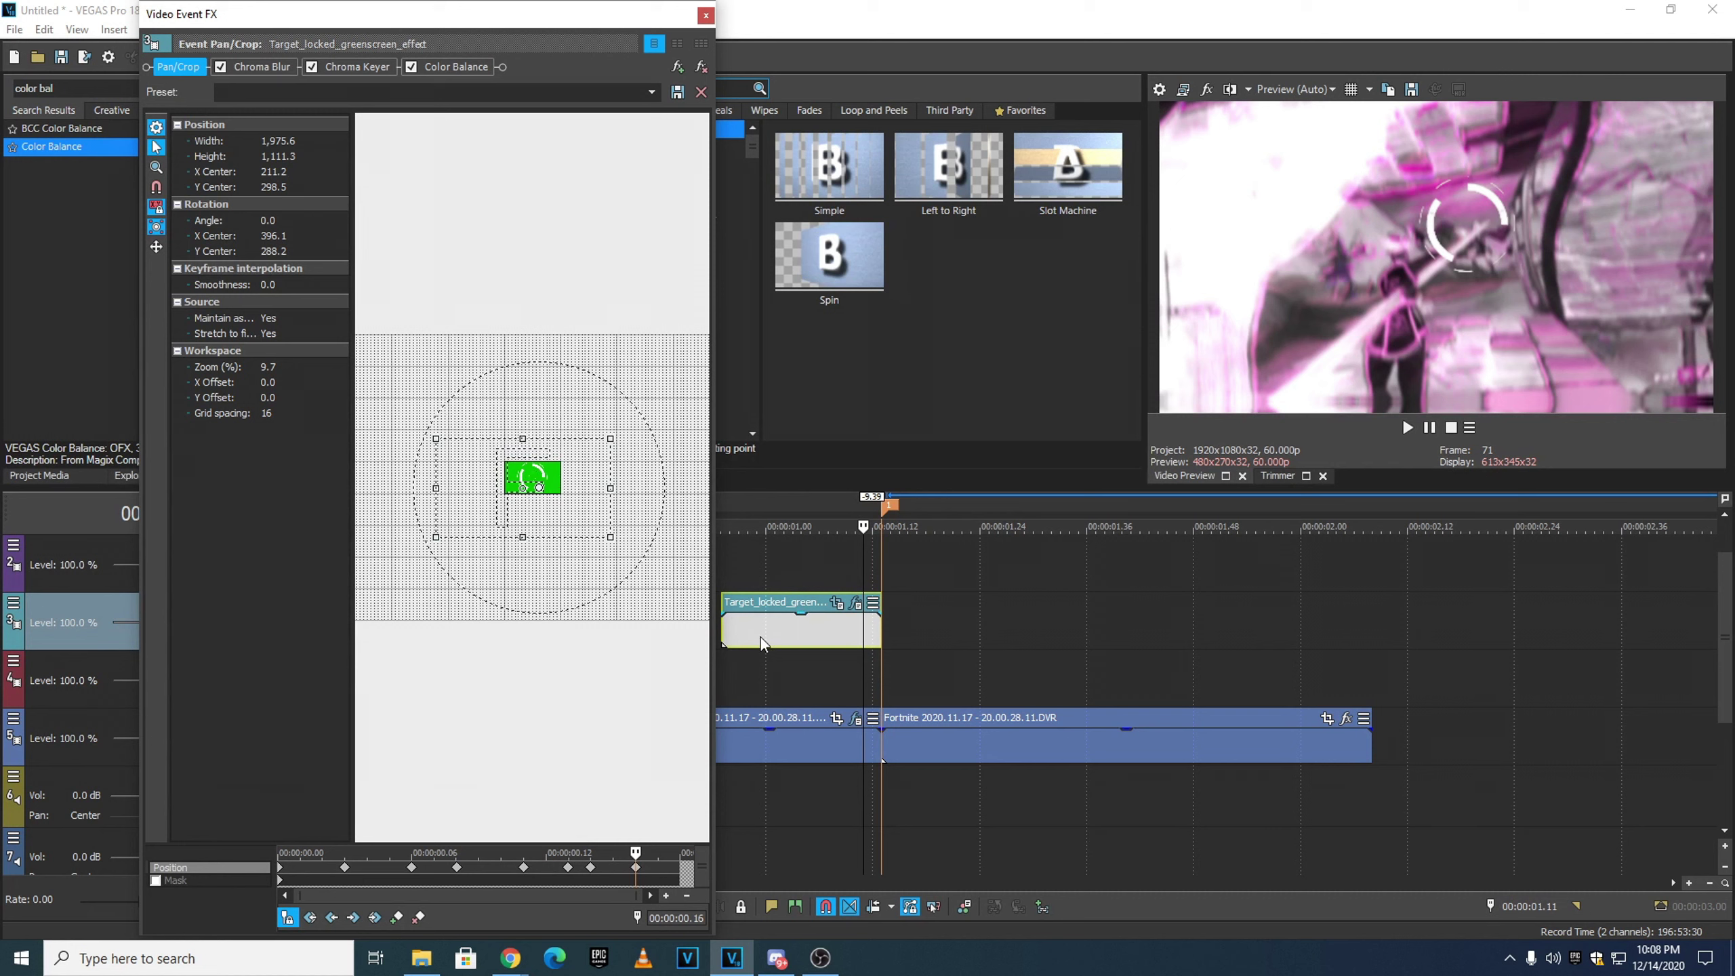
{"action": "left_click", "coordinate": [668, 856]}
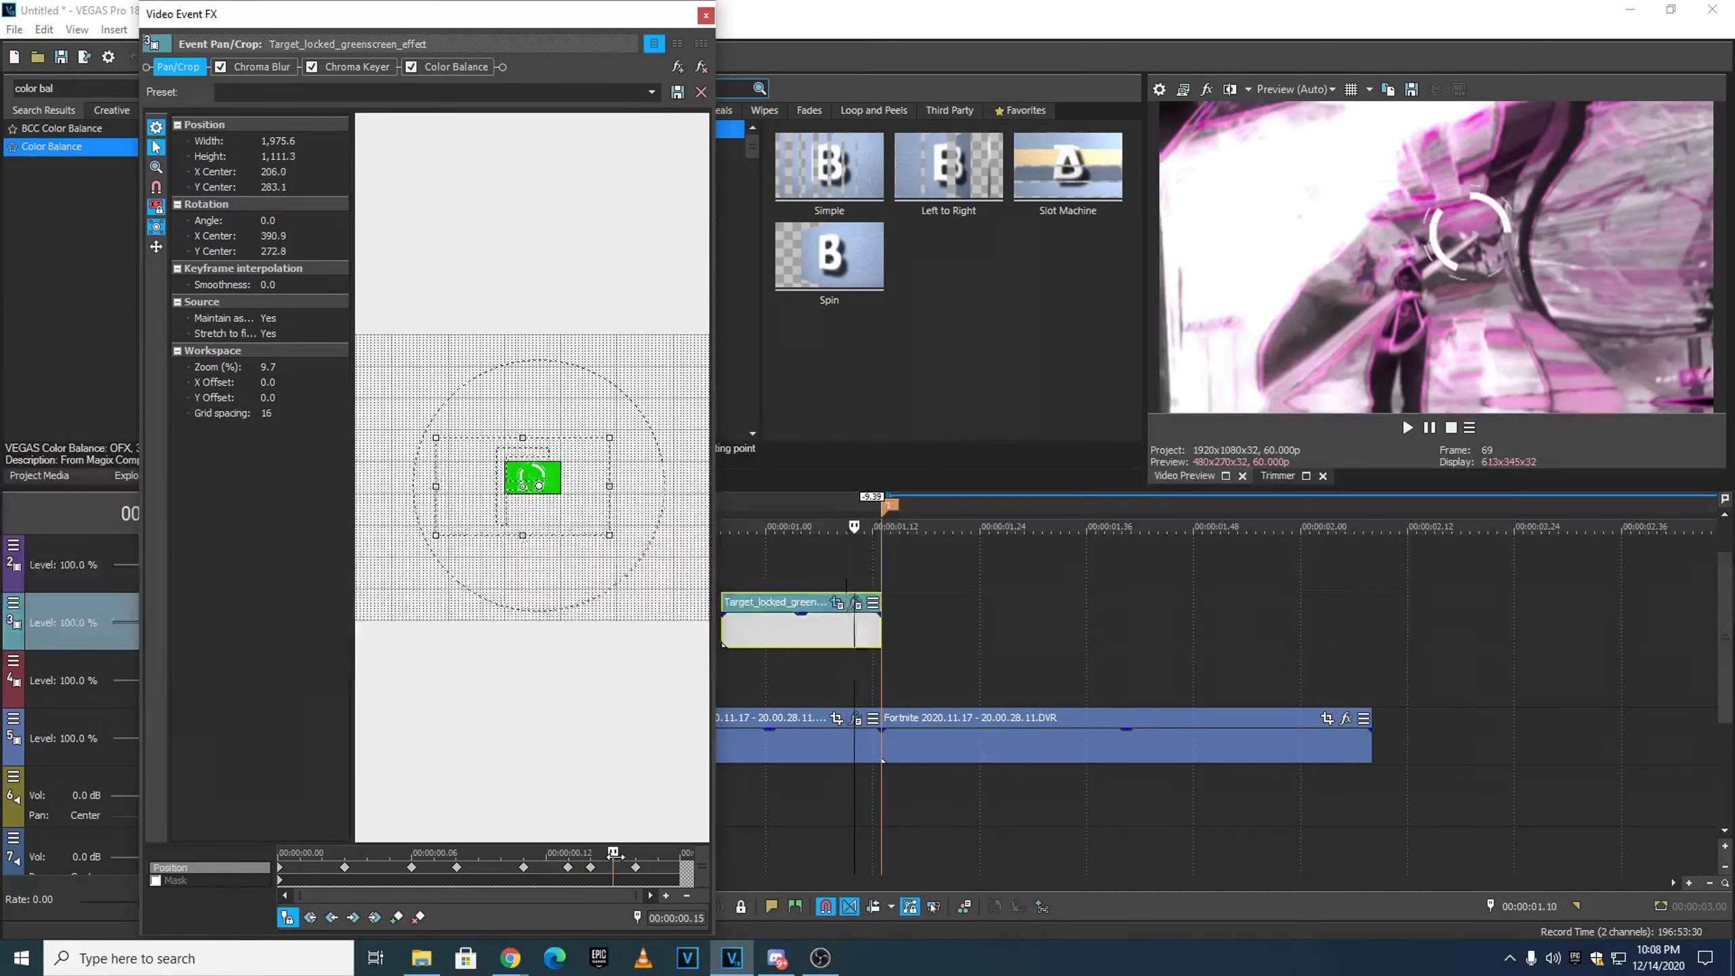
{"action": "mouse_move", "coordinate": [671, 858]}
{"action": "left_mouse_down"}
{"action": "mouse_move", "coordinate": [596, 859]}
{"action": "mouse_move", "coordinate": [645, 860]}
{"action": "left_mouse_up"}
{"action": "left_click_drag", "start_coordinate": [571, 493], "coordinate": [569, 494]}
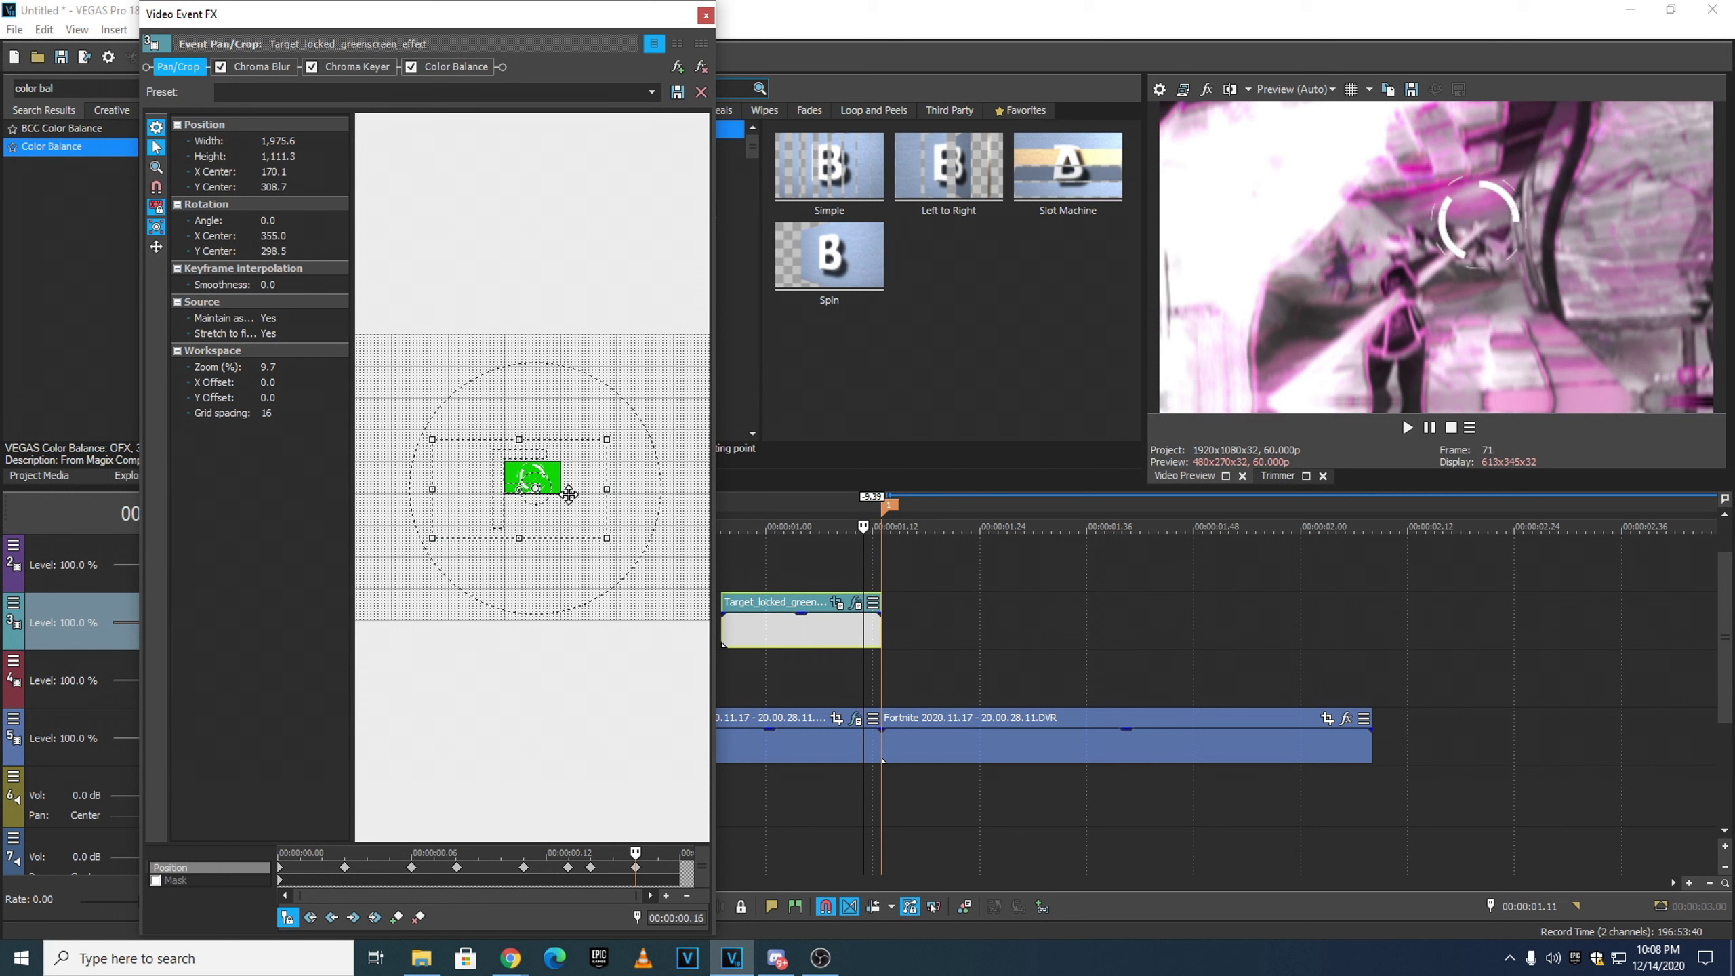
{"action": "left_click_drag", "start_coordinate": [636, 852], "coordinate": [679, 852]}
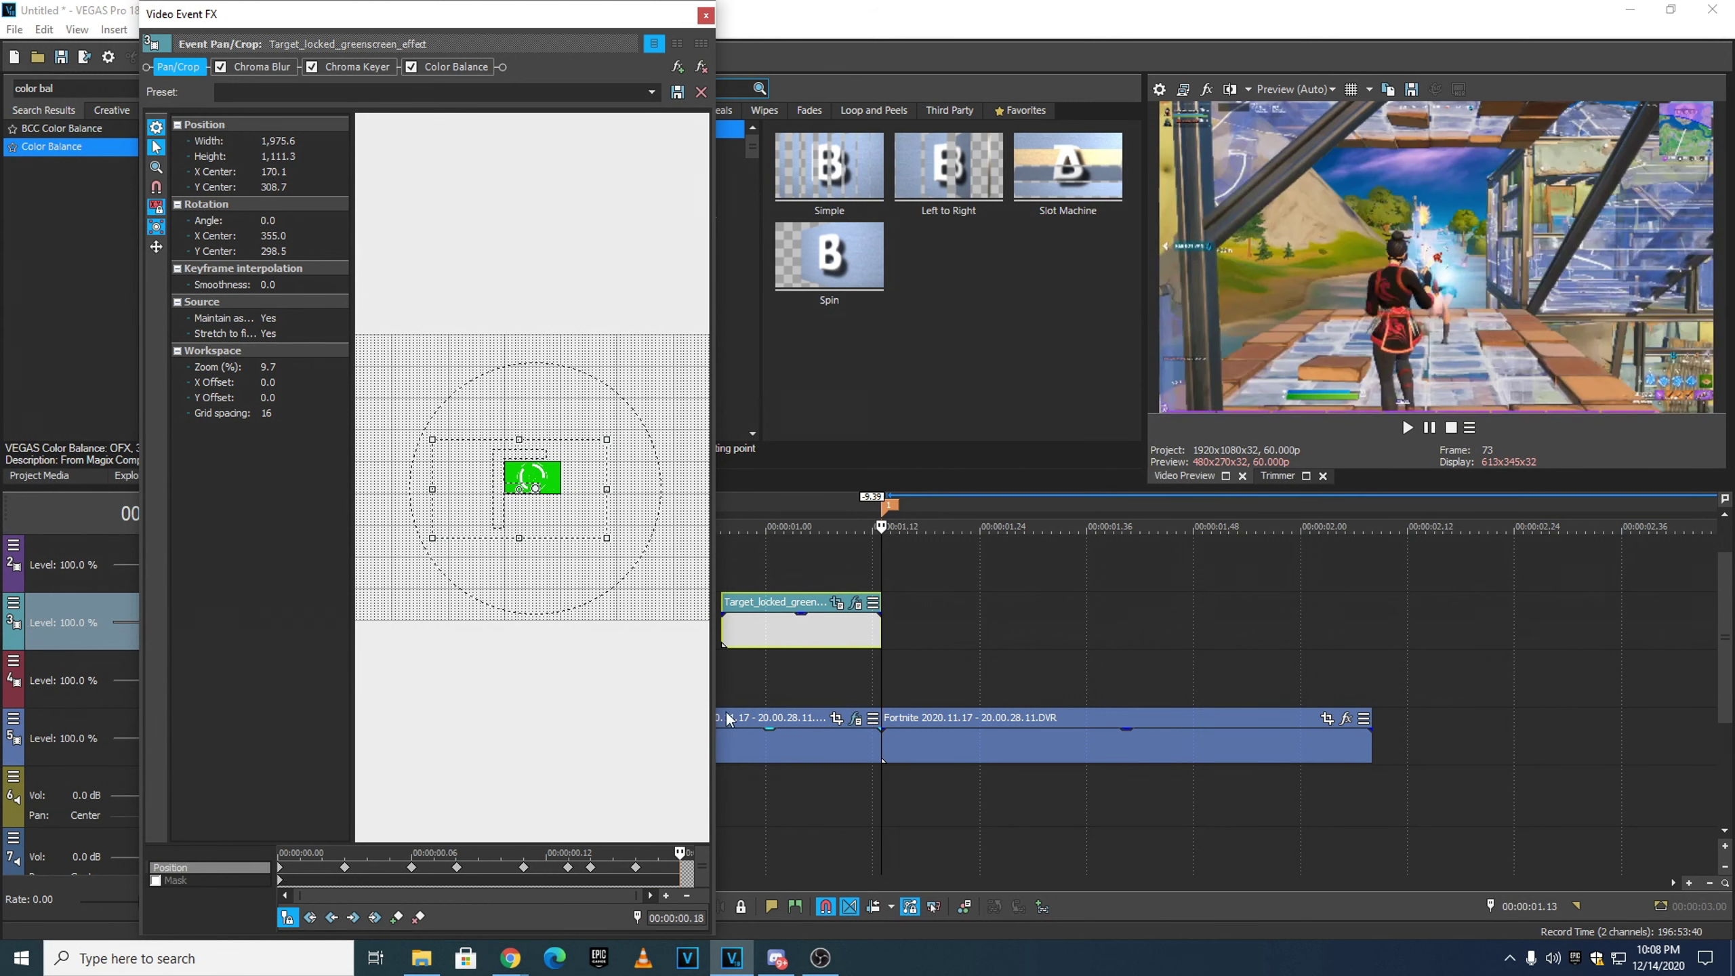
{"action": "left_click", "coordinate": [704, 14]}
- Select a timeline range spanning the target-lock overlay and the footage around it, and preview it from its start
{"action": "scroll", "coordinate": [765, 569], "scroll_direction": "down", "scroll_amount": 1}
{"action": "left_click_drag", "start_coordinate": [1013, 526], "coordinate": [504, 500]}
{"action": "left_click", "coordinate": [1407, 428]}
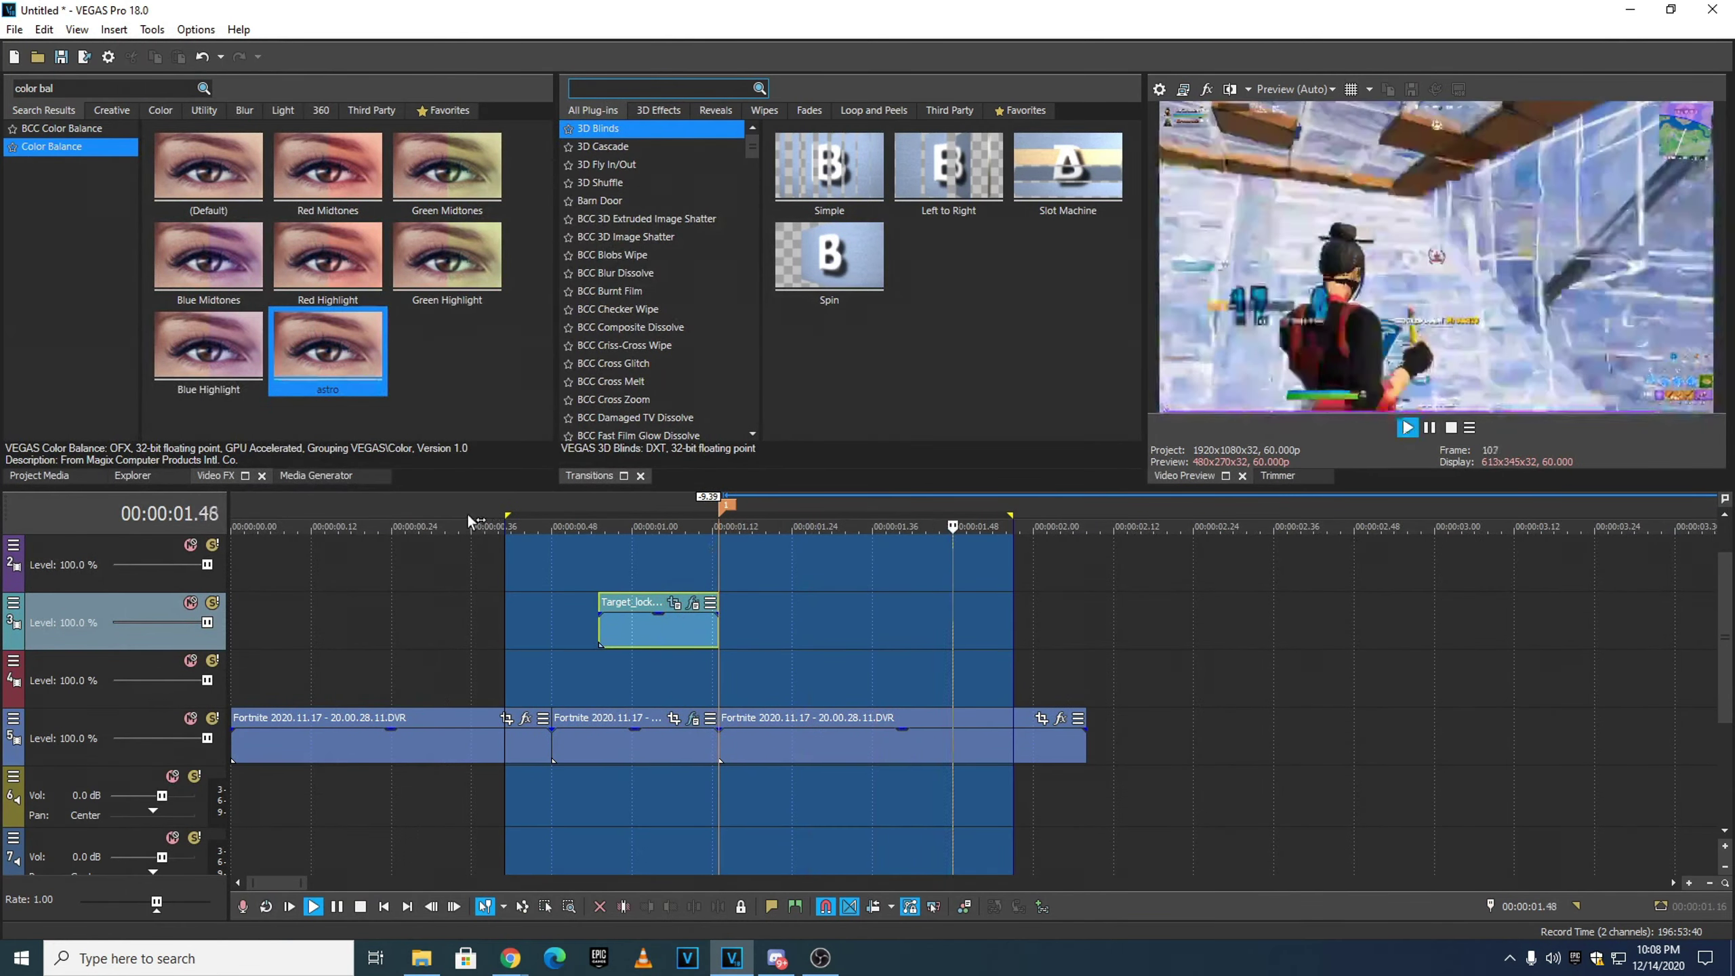
{"action": "left_click", "coordinate": [499, 513]}
{"action": "mouse_move", "coordinate": [507, 511]}
{"action": "left_mouse_down"}
{"action": "mouse_move", "coordinate": [534, 505]}
{"action": "mouse_move", "coordinate": [511, 511]}
{"action": "left_mouse_up"}
{"action": "left_click", "coordinate": [1407, 427]}
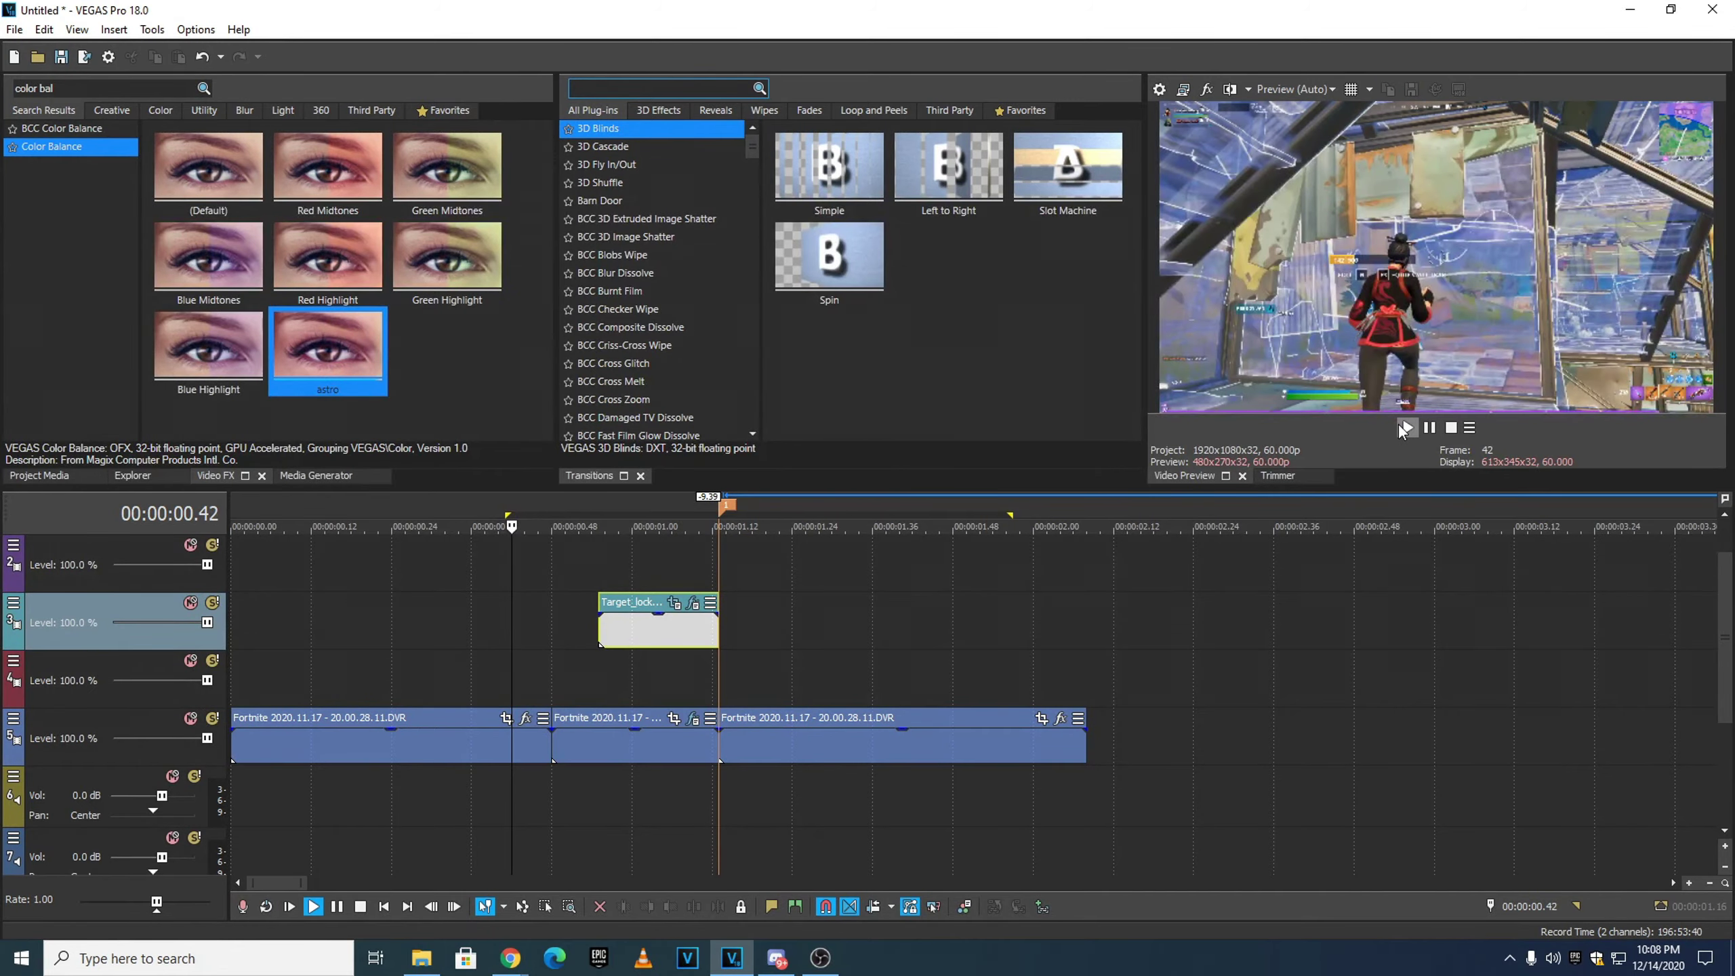
- Preview the target-lock section of the timeline and check how the overlay sits on the footage at its start and middle
{"action": "left_click", "coordinate": [532, 507]}
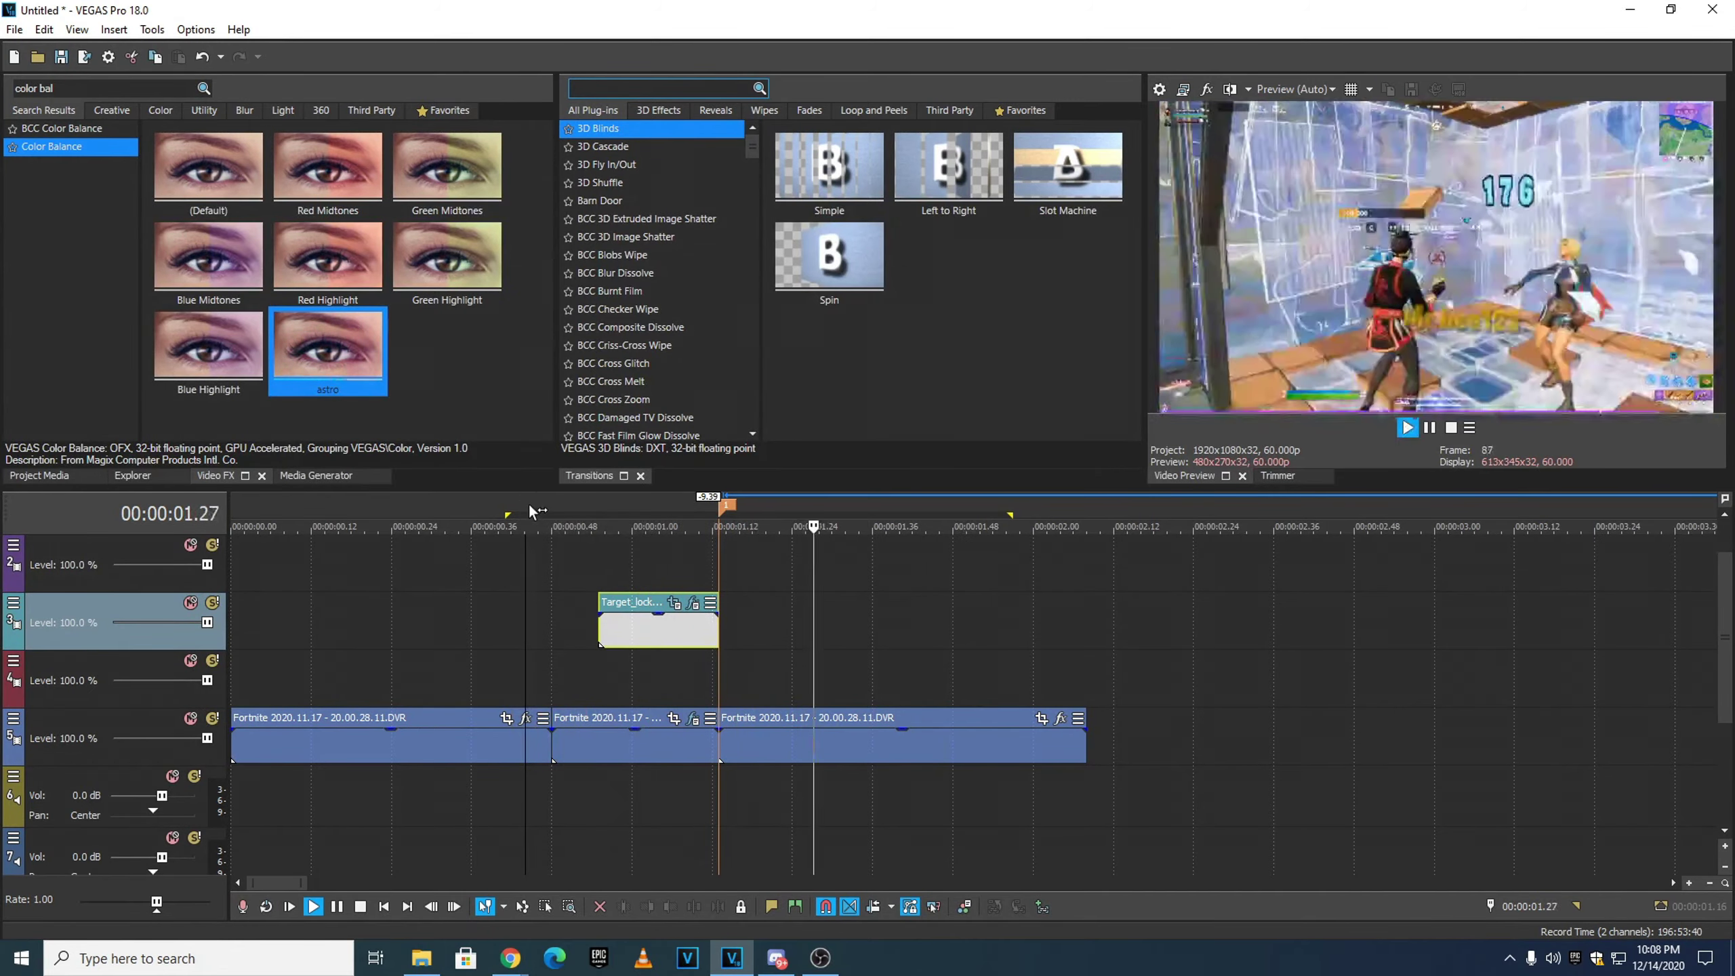
{"action": "left_click", "coordinate": [1429, 428]}
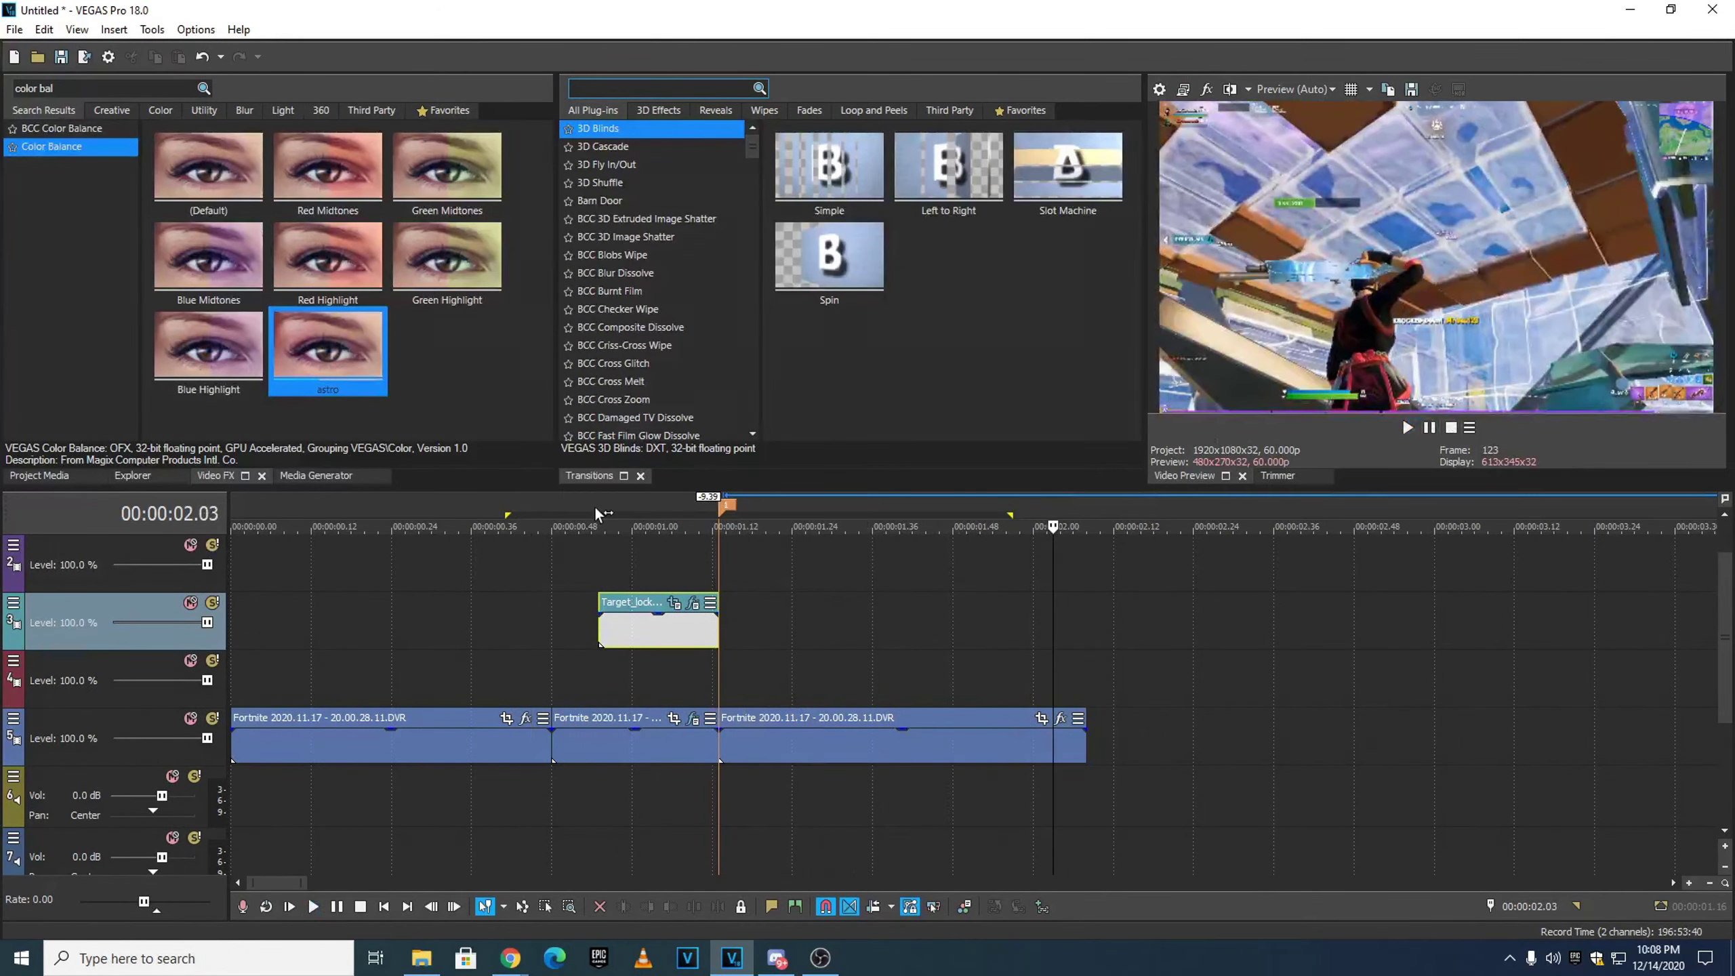
{"action": "left_click", "coordinate": [593, 505]}
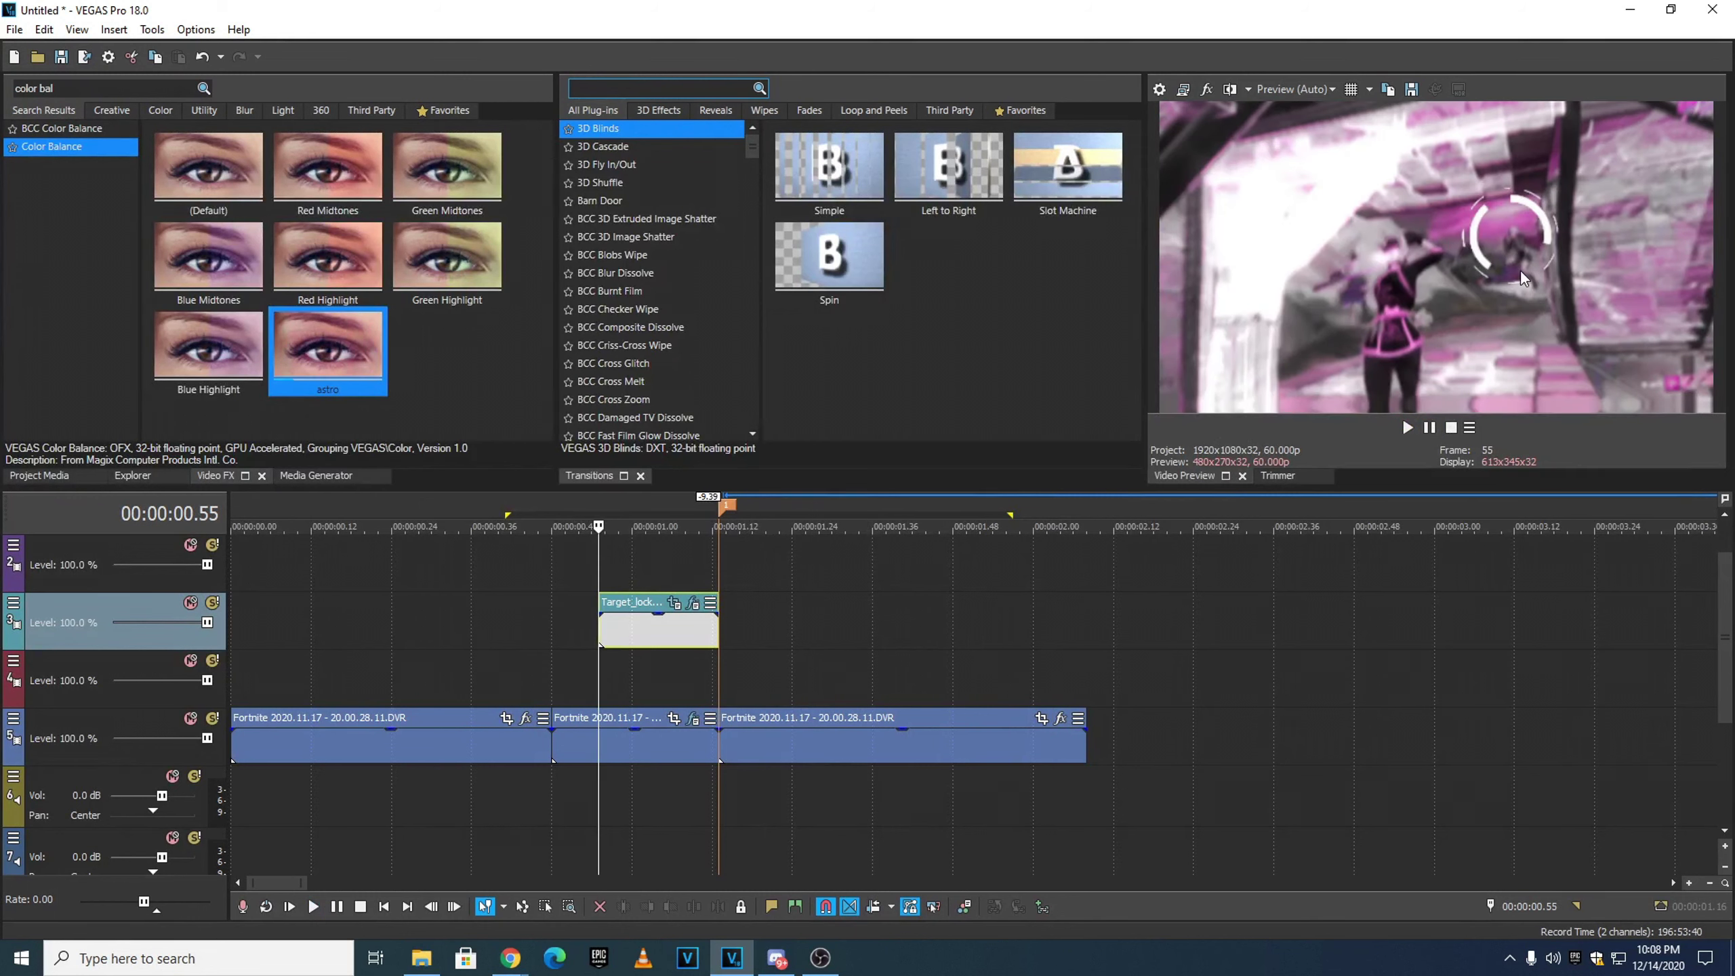
{"action": "left_click", "coordinate": [606, 674]}
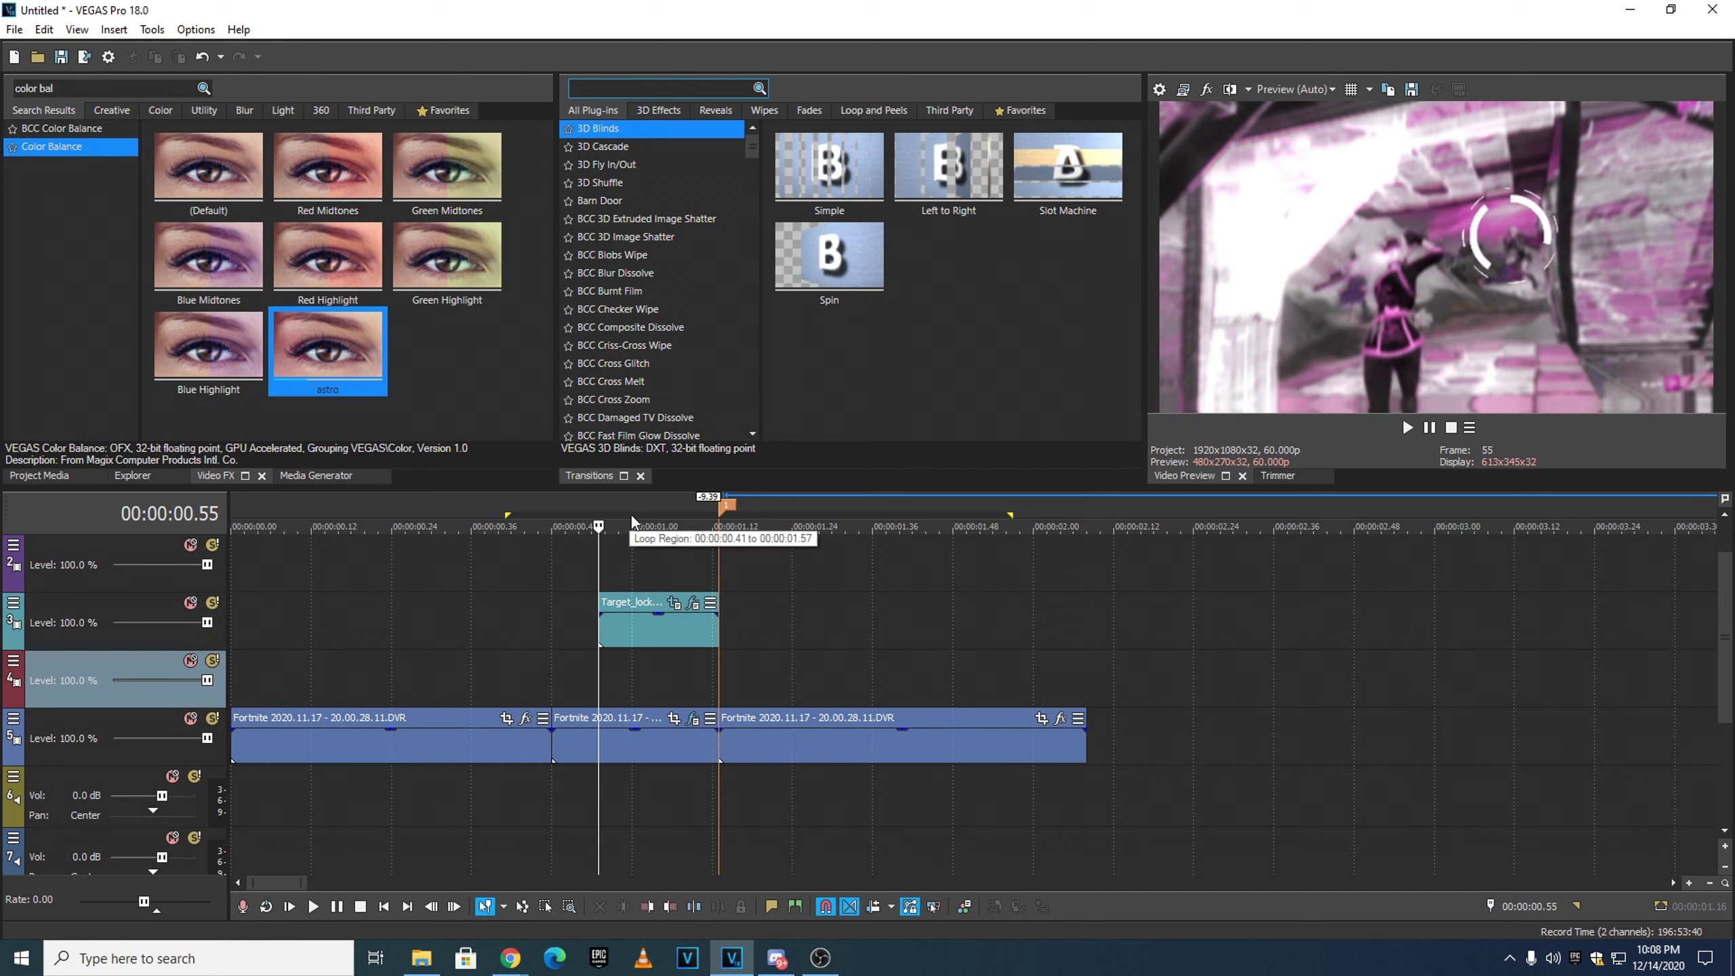
{"action": "left_click", "coordinate": [667, 631]}
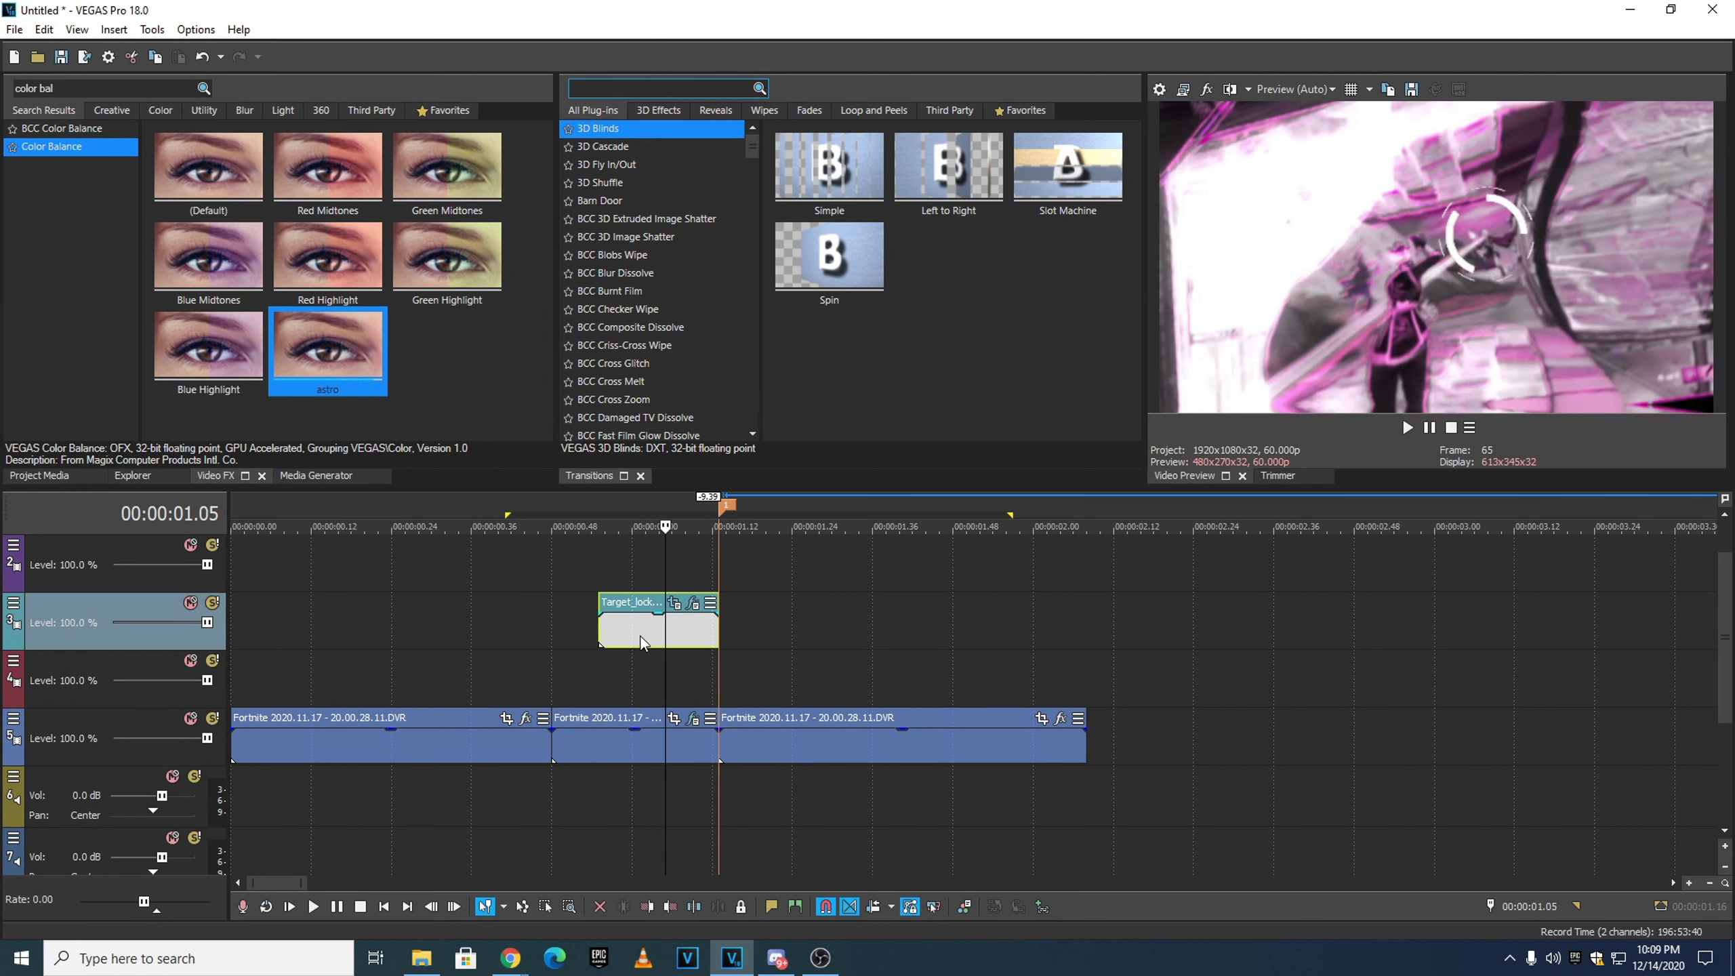
- Move the Target_locked_greenscreen_effect clip up to the top video track and place the playhead at the clip's start, 00:00:00.55
{"action": "scroll", "coordinate": [648, 656], "scroll_direction": "up", "scroll_amount": 1}
{"action": "left_click_drag", "start_coordinate": [626, 660], "coordinate": [623, 561]}
{"action": "left_click", "coordinate": [596, 705]}
{"action": "left_click", "coordinate": [622, 695]}
{"action": "left_click", "coordinate": [611, 666]}
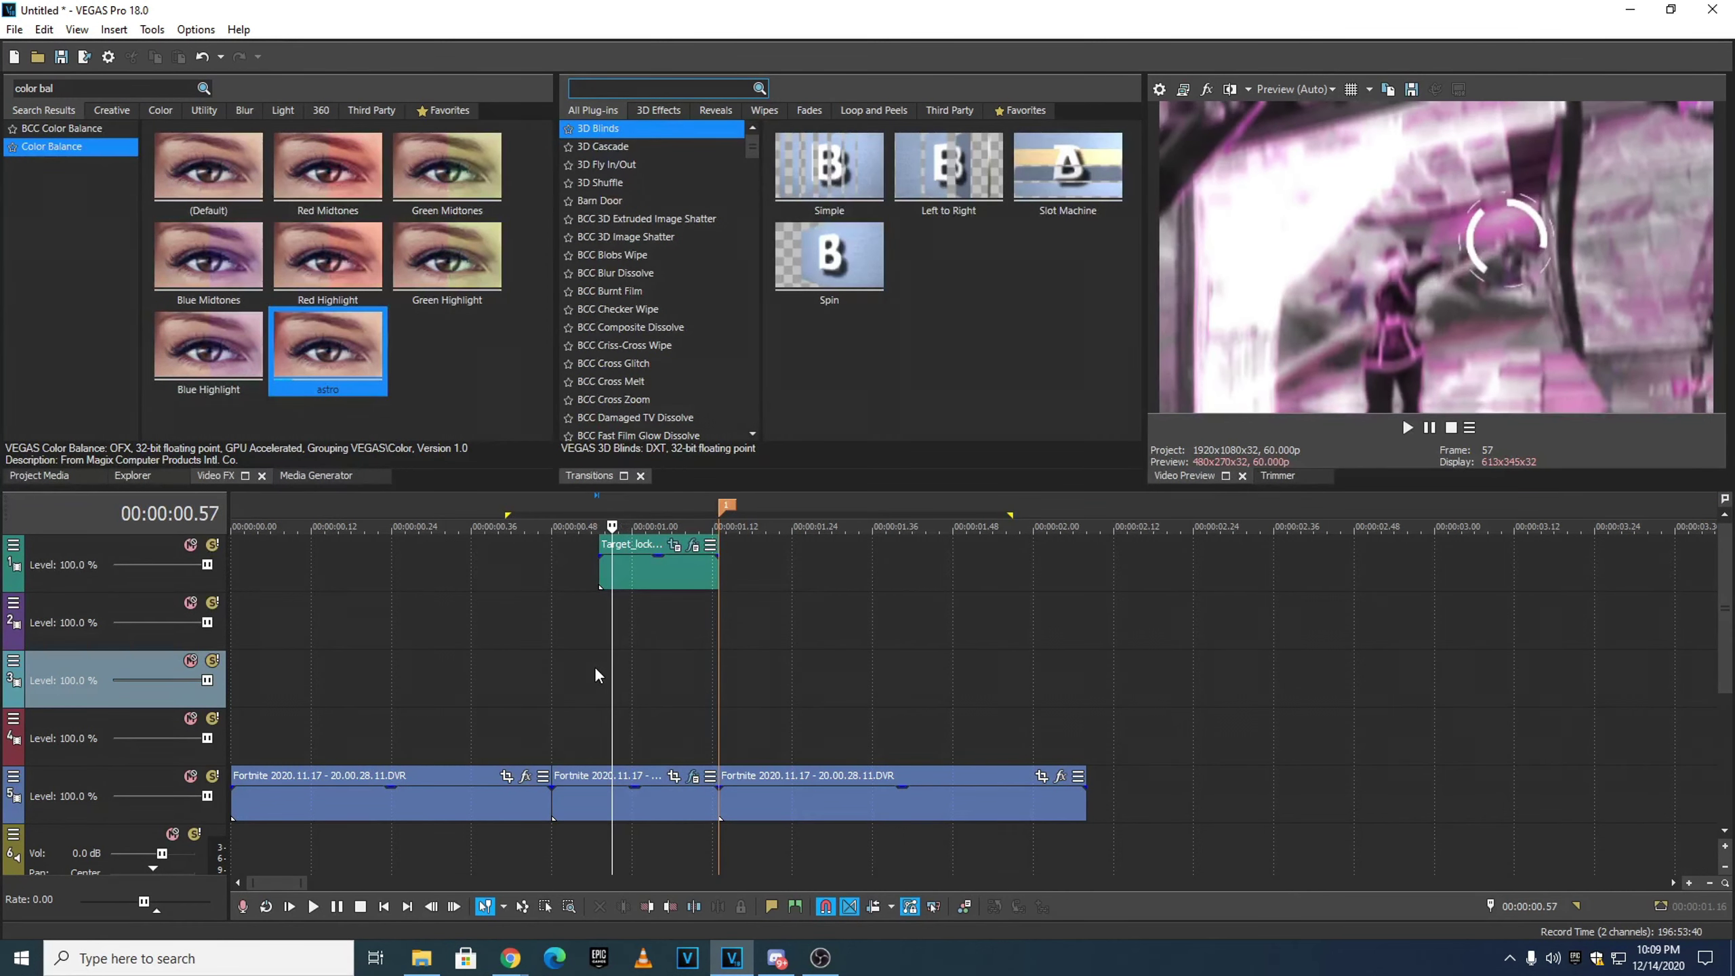
{"action": "left_click", "coordinate": [596, 666]}
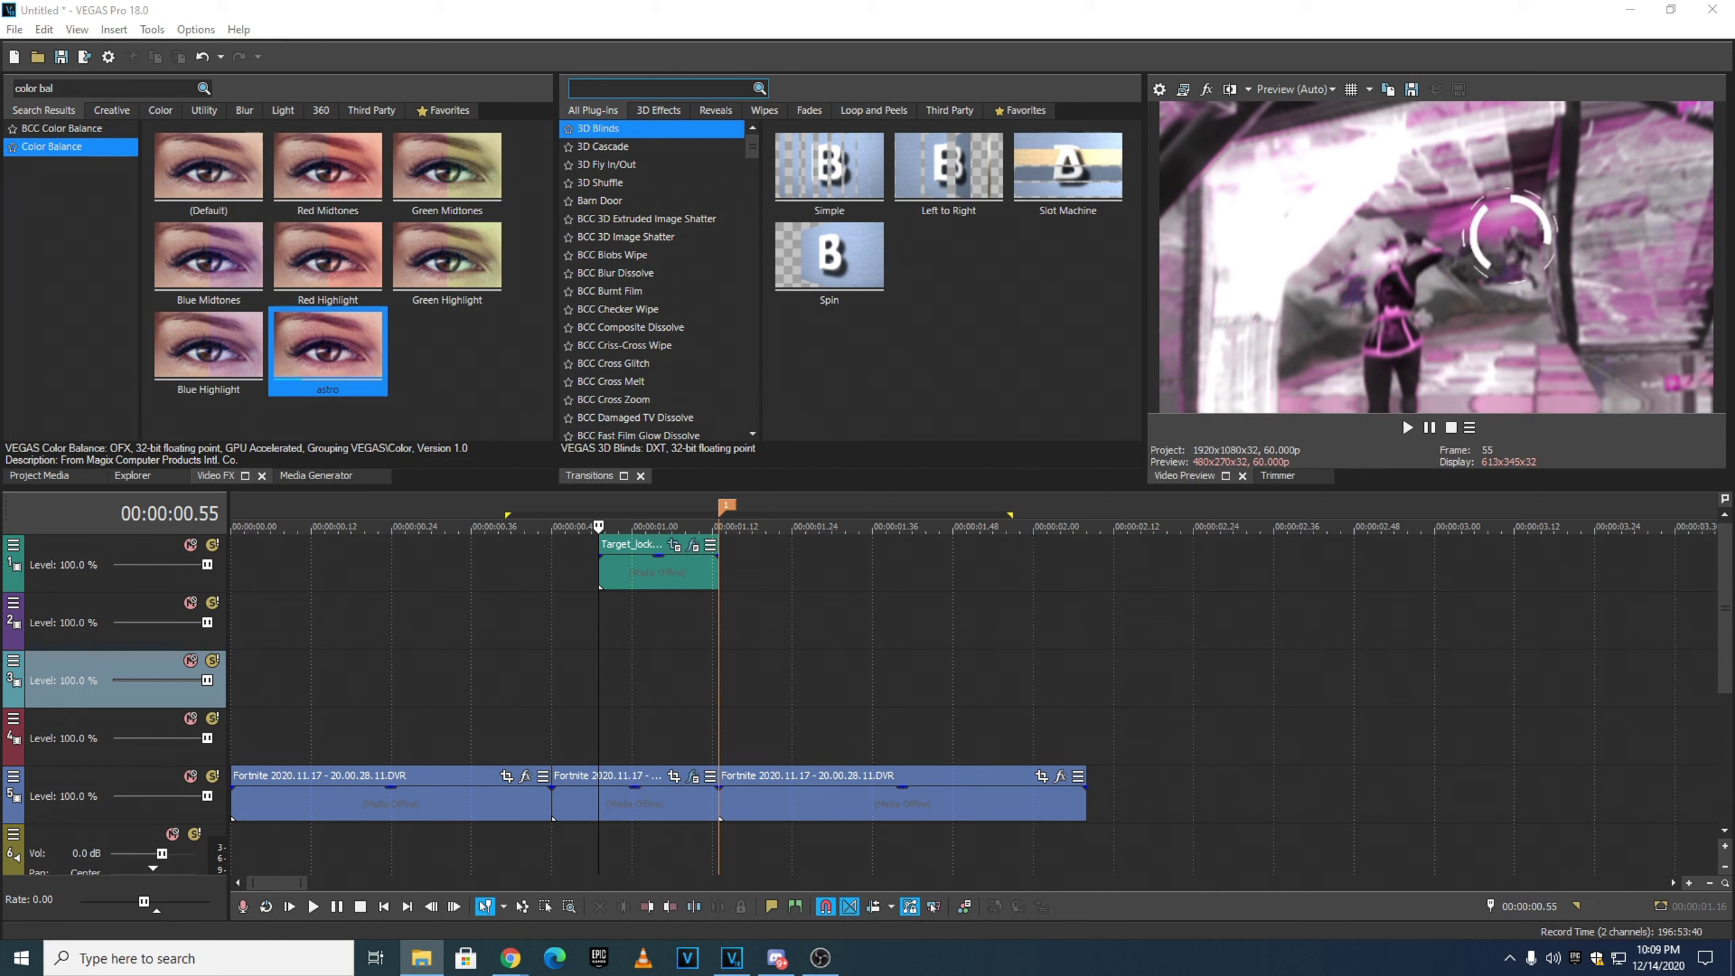
- Add glitch_overlay_1 to track 2, aligned with the target-lock clip's start, and delete its audio along with the audio track
{"action": "left_click_drag", "start_coordinate": [713, 540], "coordinate": [607, 622]}
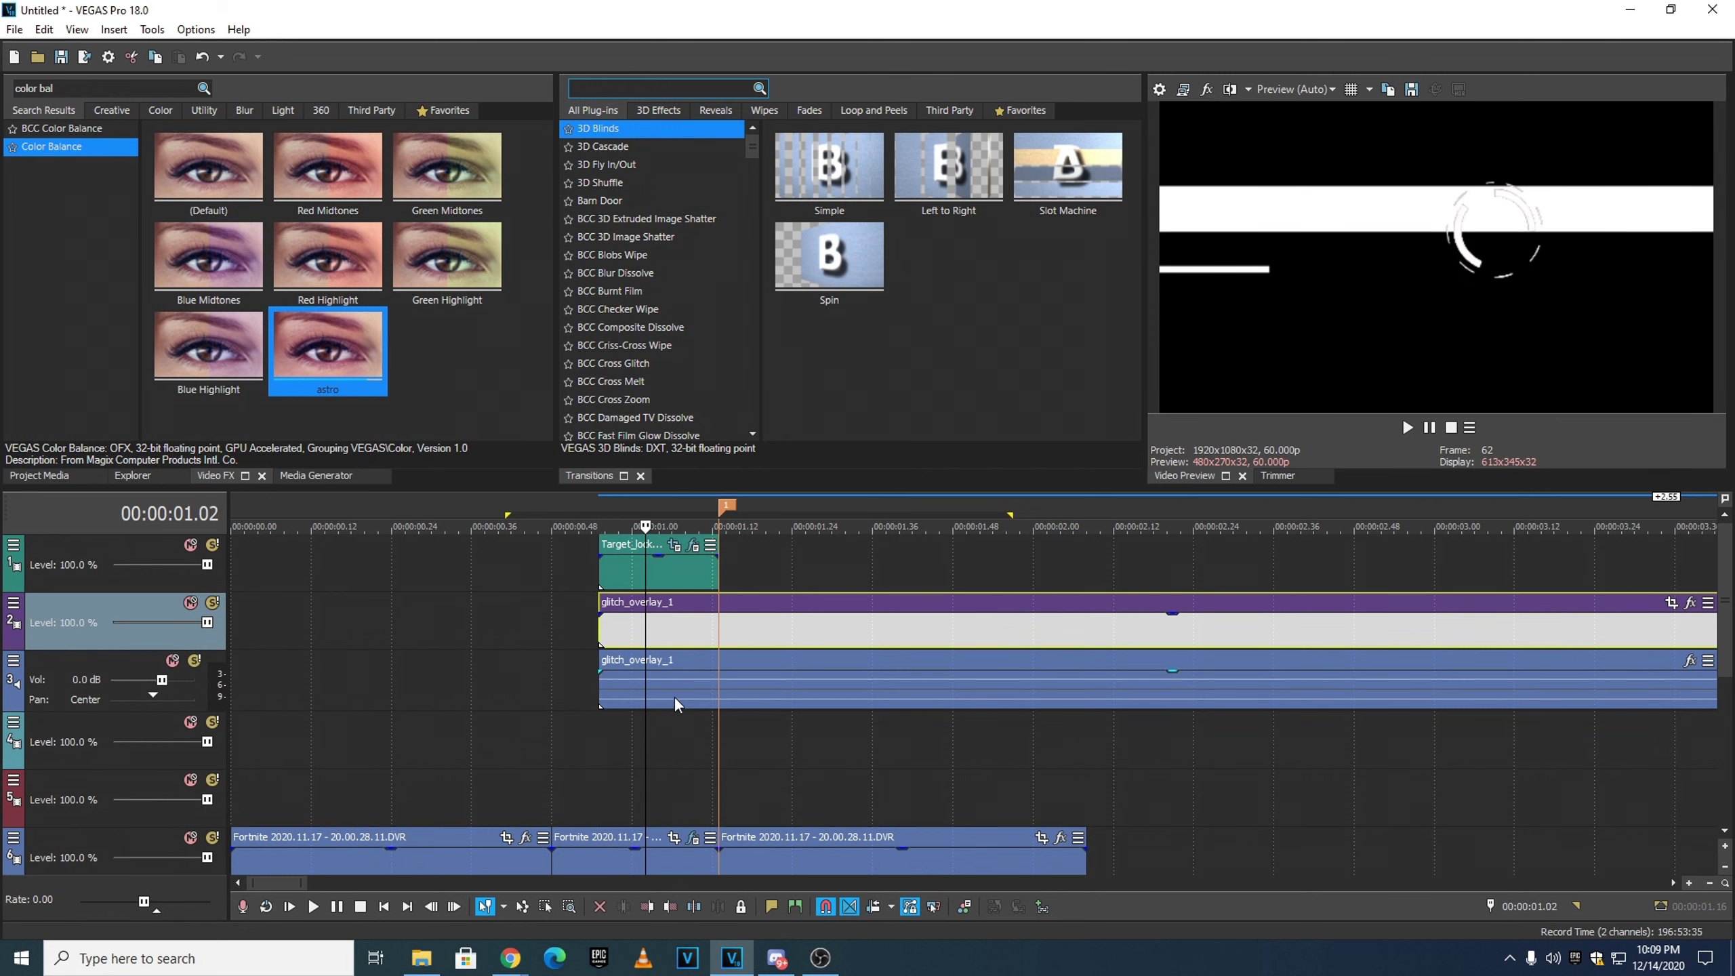
{"action": "left_click", "coordinate": [675, 698]}
{"action": "key", "text": "Delete"}
{"action": "right_click", "coordinate": [118, 666]}
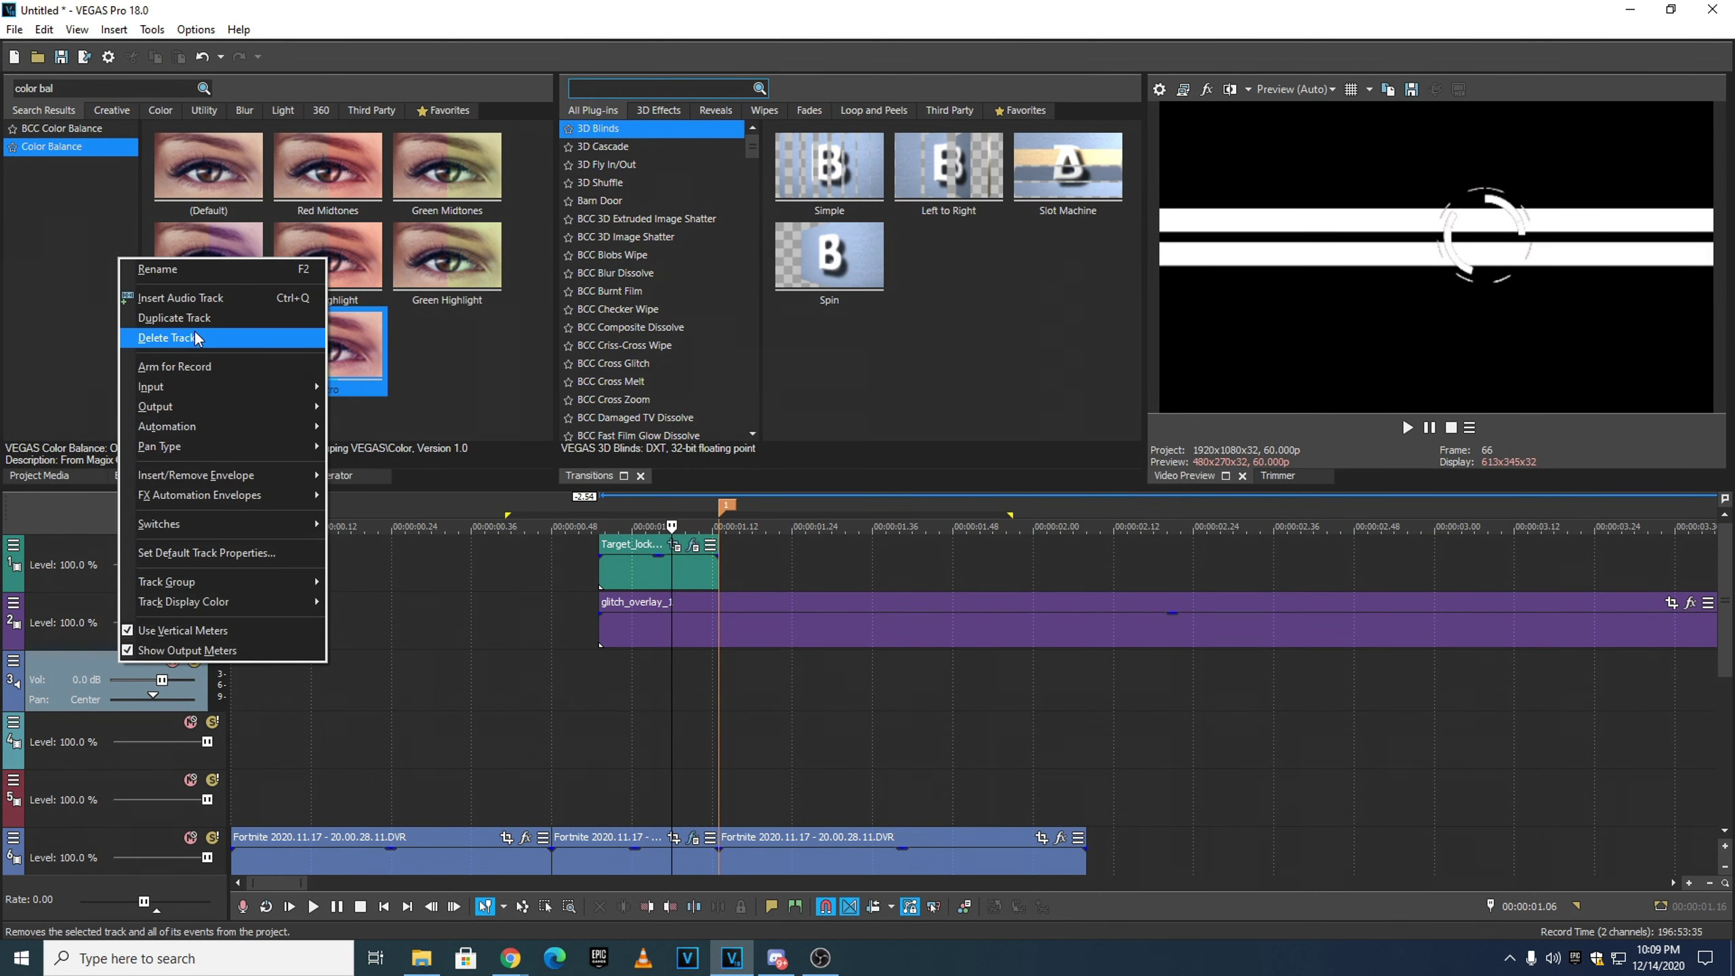
{"action": "left_click", "coordinate": [191, 338]}
- Trim the end of the glitch_overlay_1 clip to the end of the target-lock clip
{"action": "scroll", "coordinate": [715, 656], "scroll_direction": "down", "scroll_amount": 3}
{"action": "left_click_drag", "start_coordinate": [739, 626], "coordinate": [393, 625]}
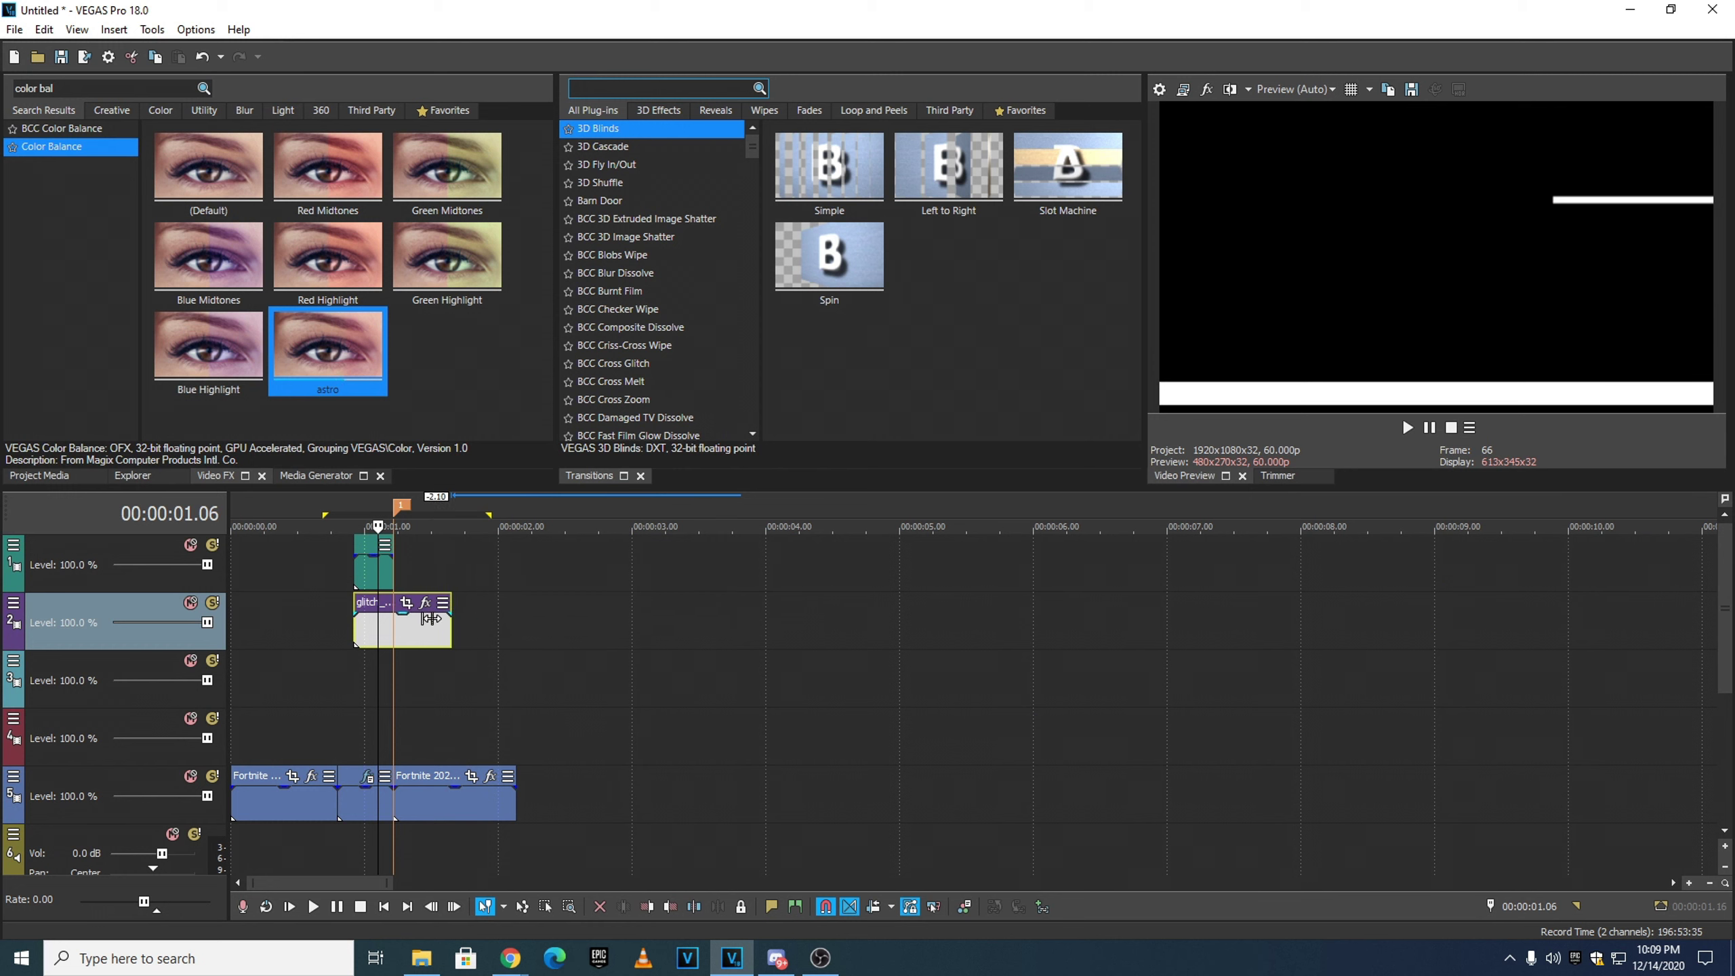
{"action": "scroll", "coordinate": [599, 632], "scroll_direction": "up", "scroll_amount": 6}
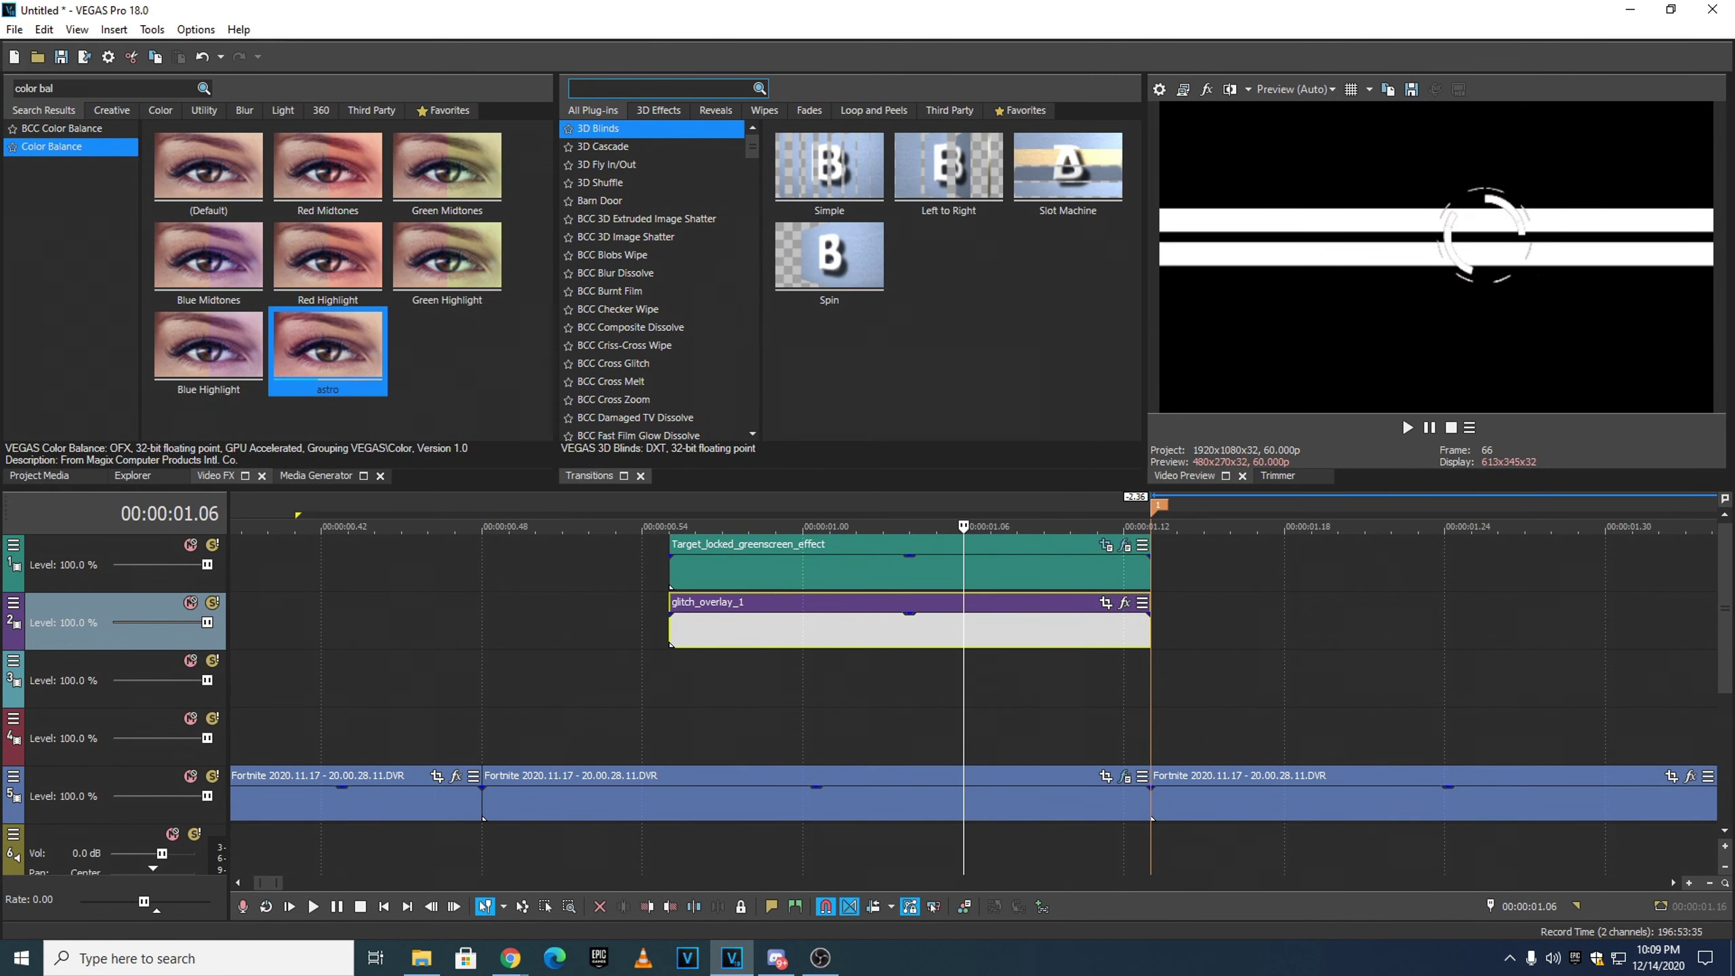
{"action": "left_click_drag", "start_coordinate": [678, 638], "coordinate": [487, 632]}
{"action": "left_click", "coordinate": [672, 624]}
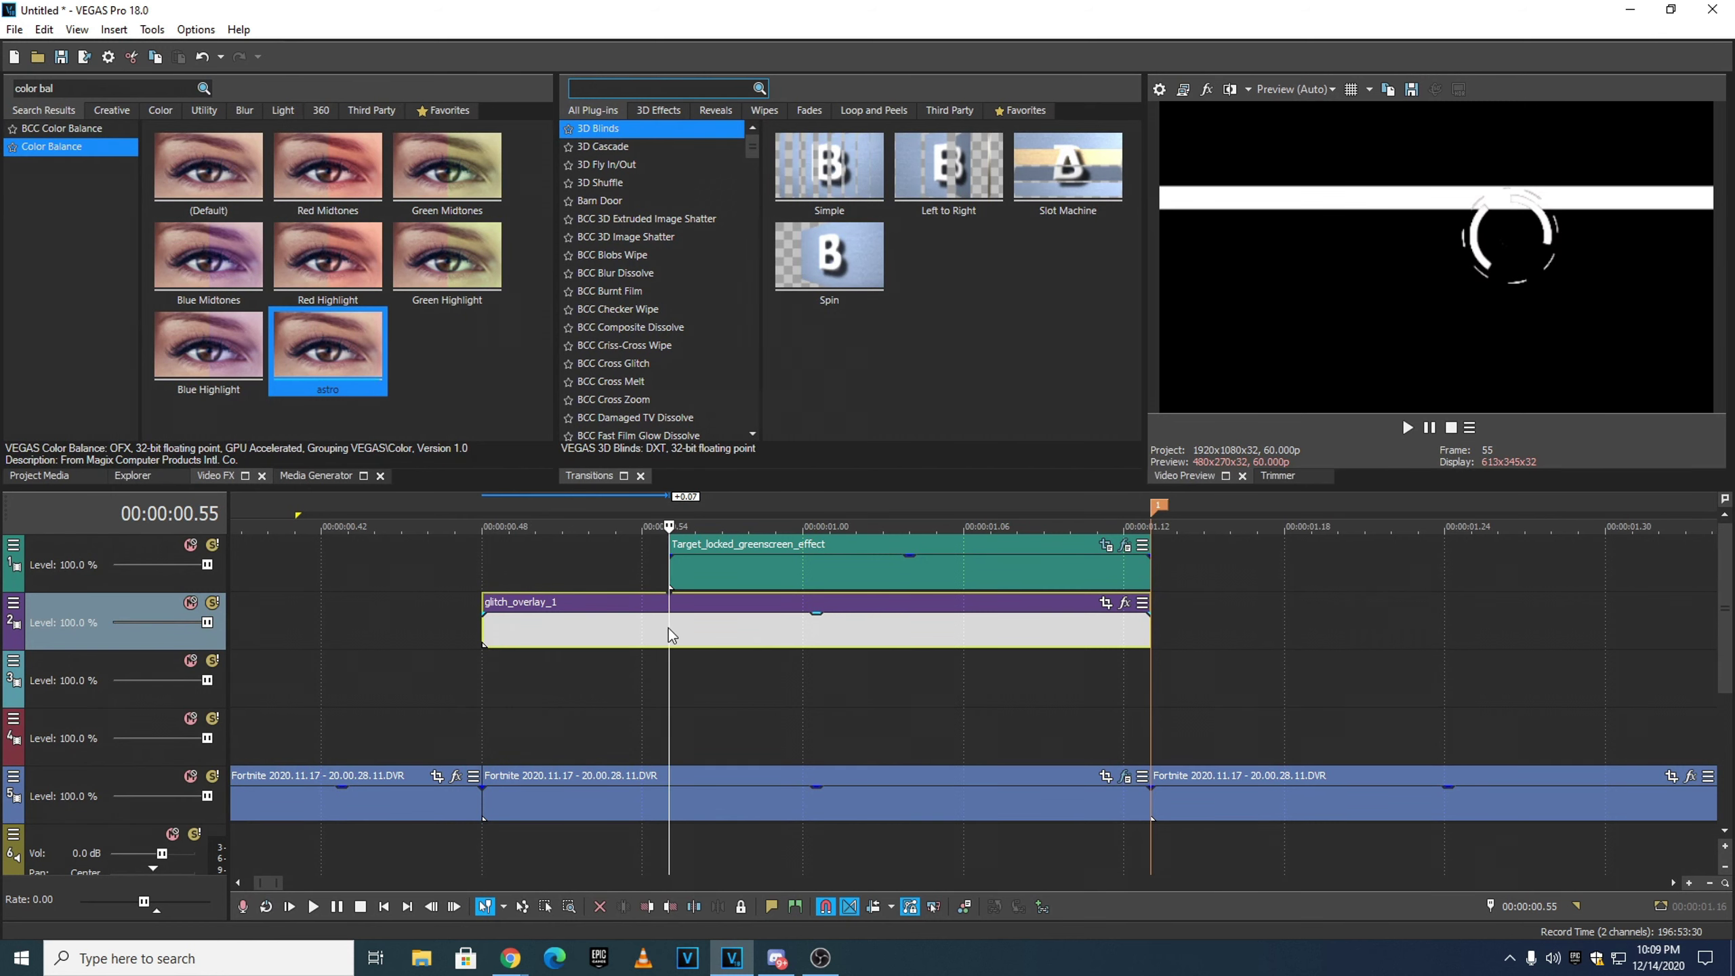
{"action": "key", "text": "ctrl+z"}
- Slide the glitch overlay back to the middle Fortnite clip's start, extend its end to that clip's end, and play it through
{"action": "left_click_drag", "start_coordinate": [762, 643], "coordinate": [561, 644]}
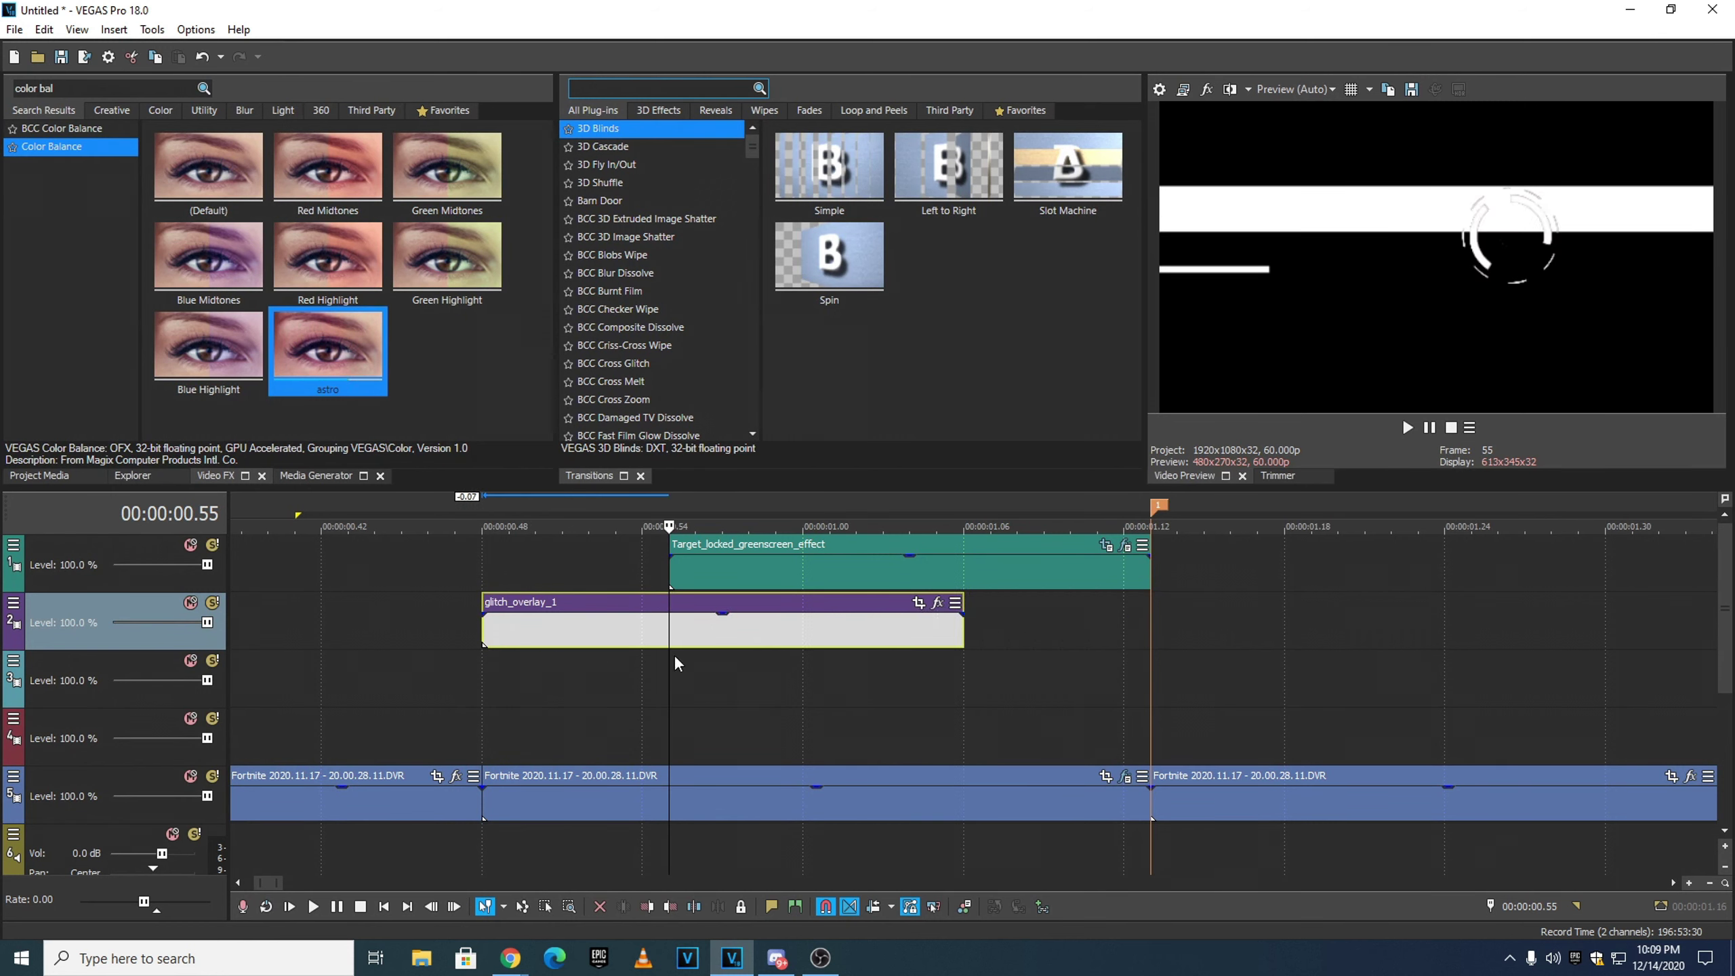
{"action": "left_click_drag", "start_coordinate": [964, 642], "coordinate": [1150, 644]}
{"action": "scroll", "coordinate": [1199, 694], "scroll_direction": "down", "scroll_amount": 4}
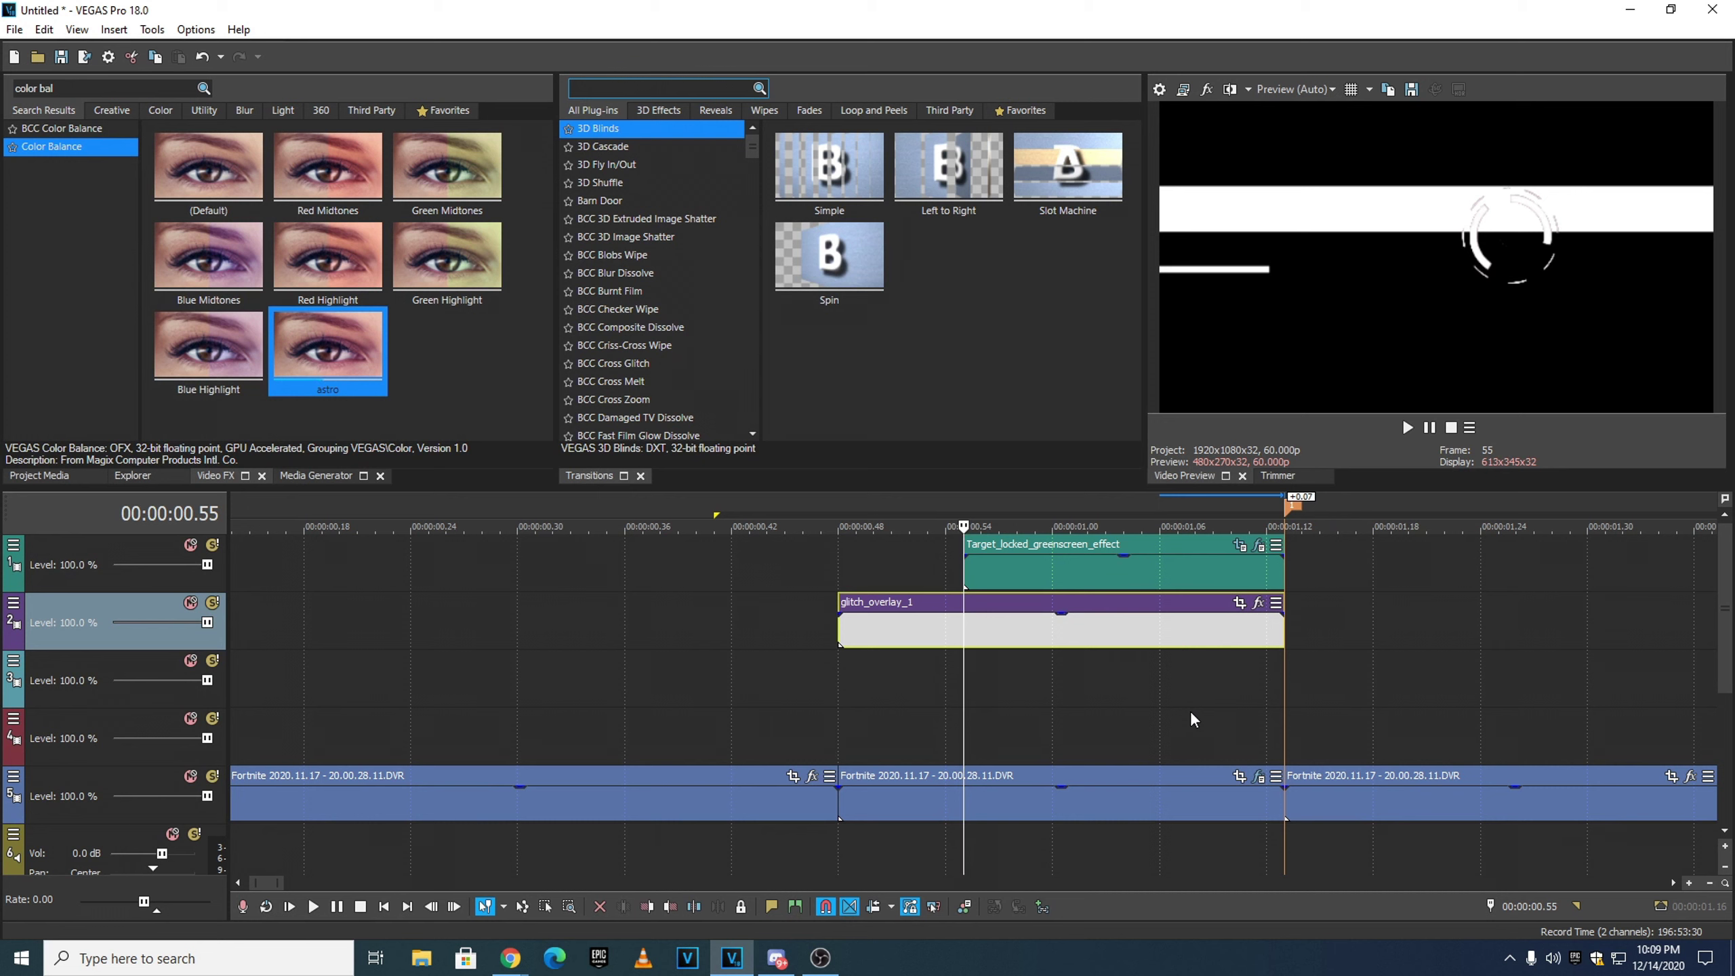
{"action": "left_click", "coordinate": [876, 506]}
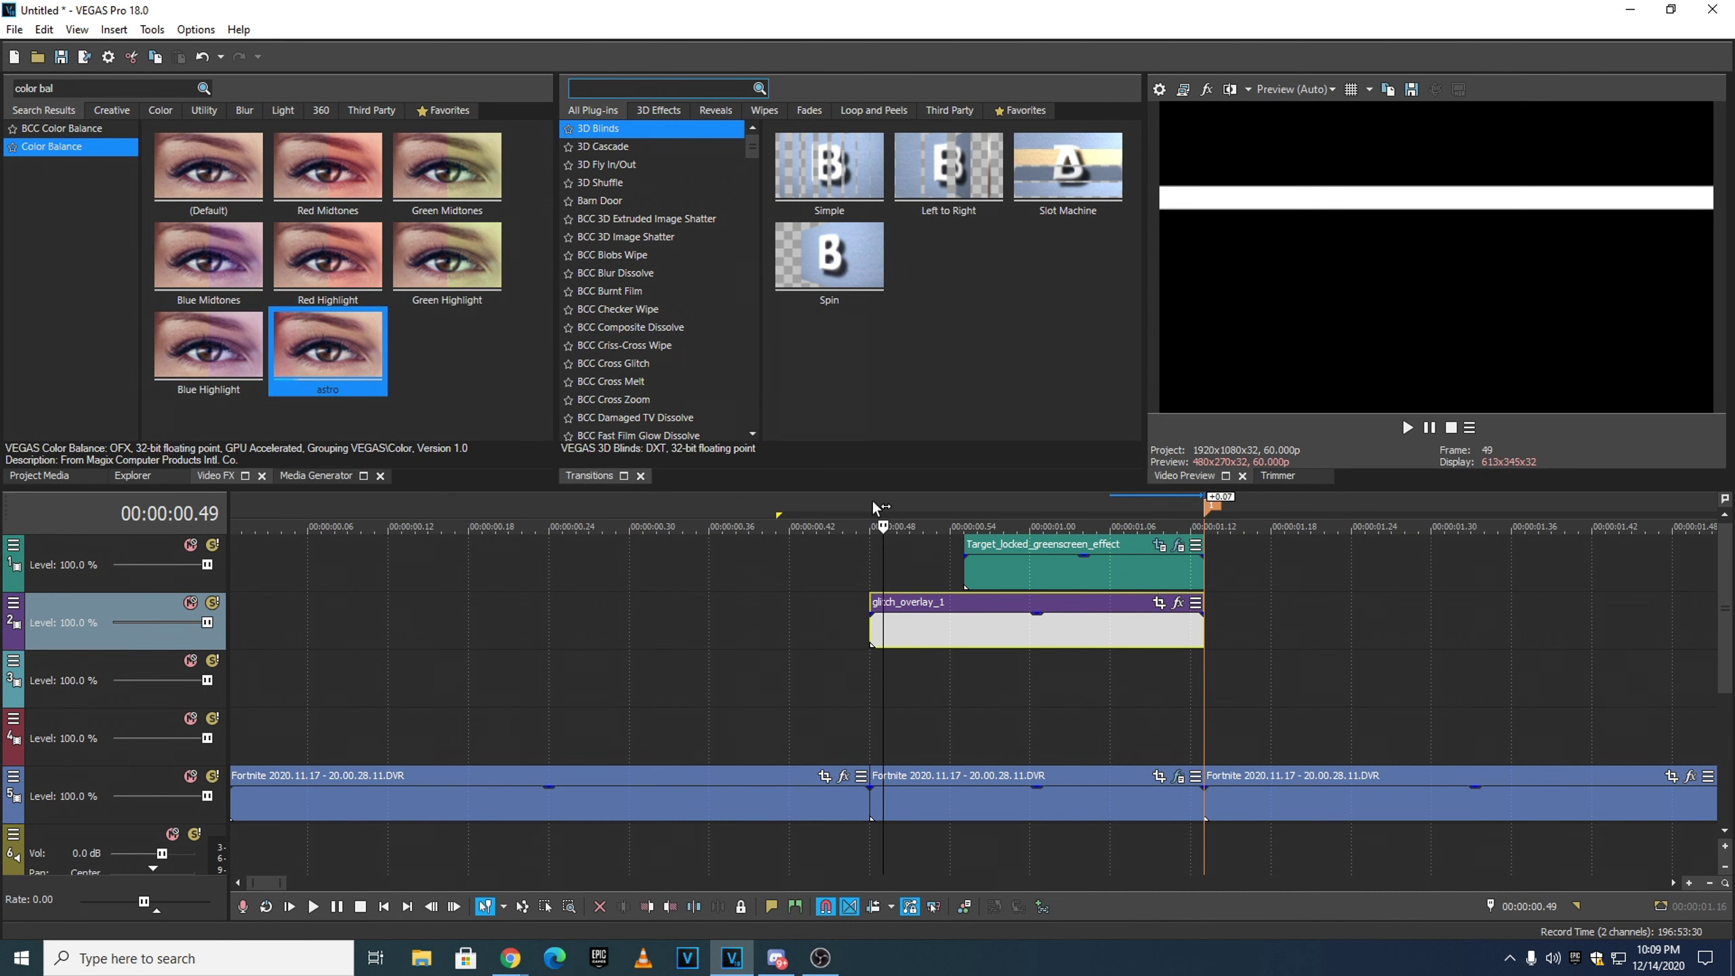
{"action": "key", "text": "space"}
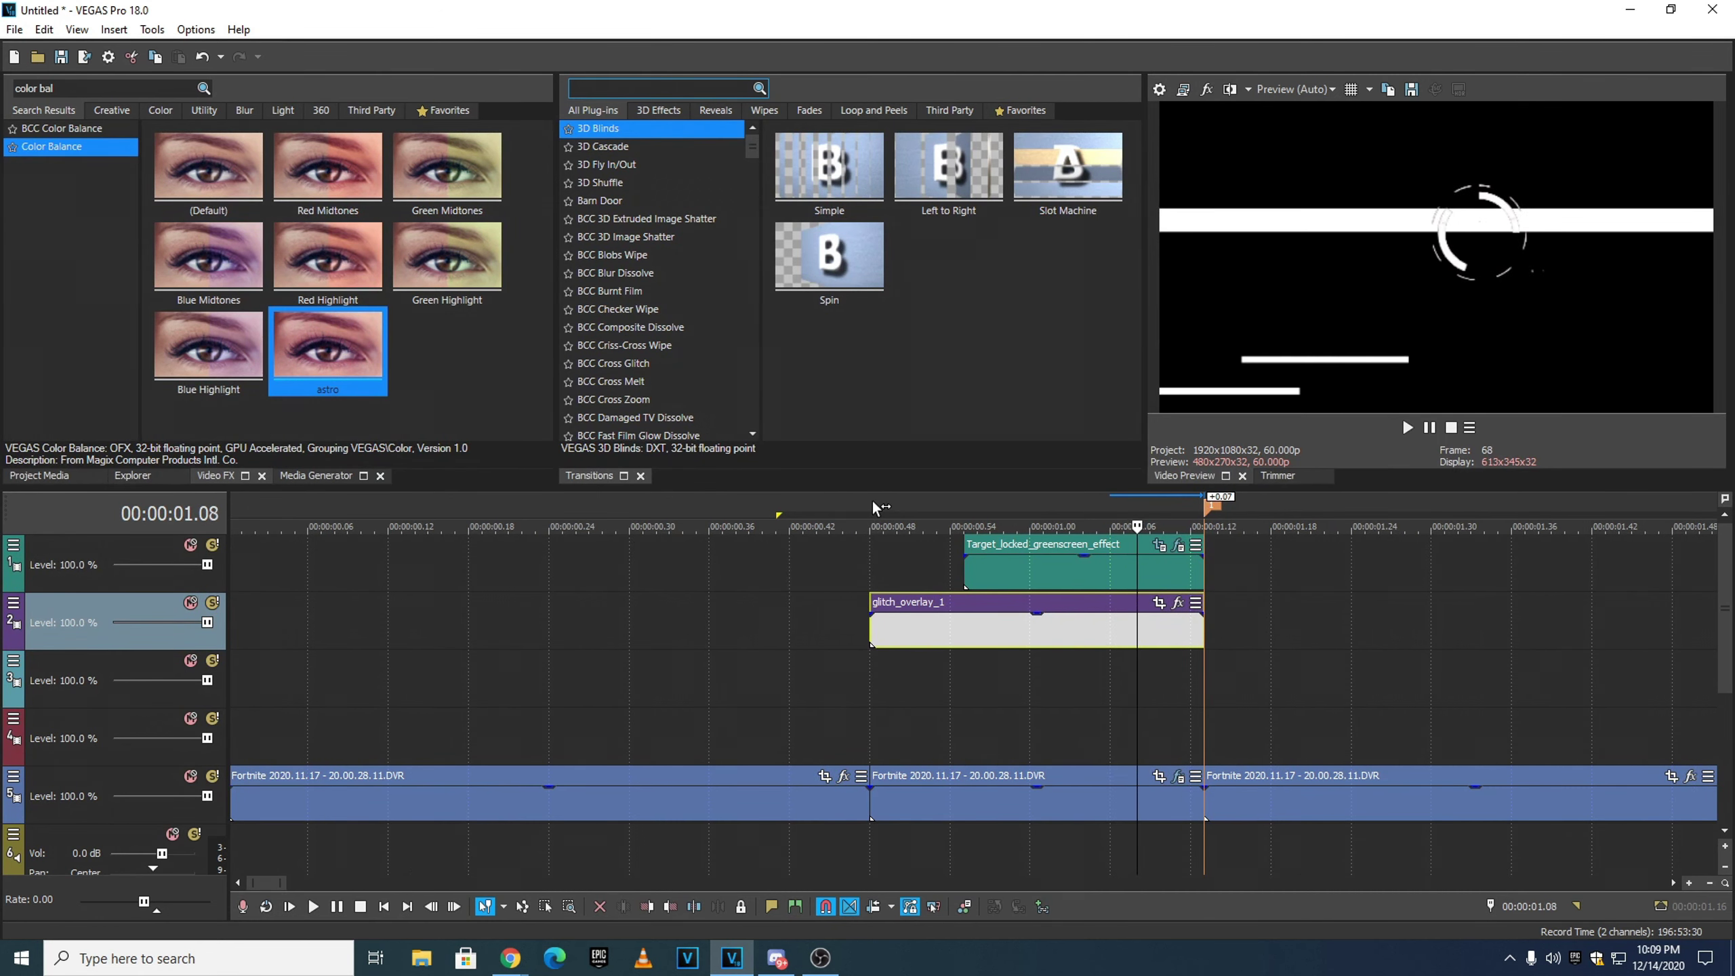
{"action": "key", "text": "space"}
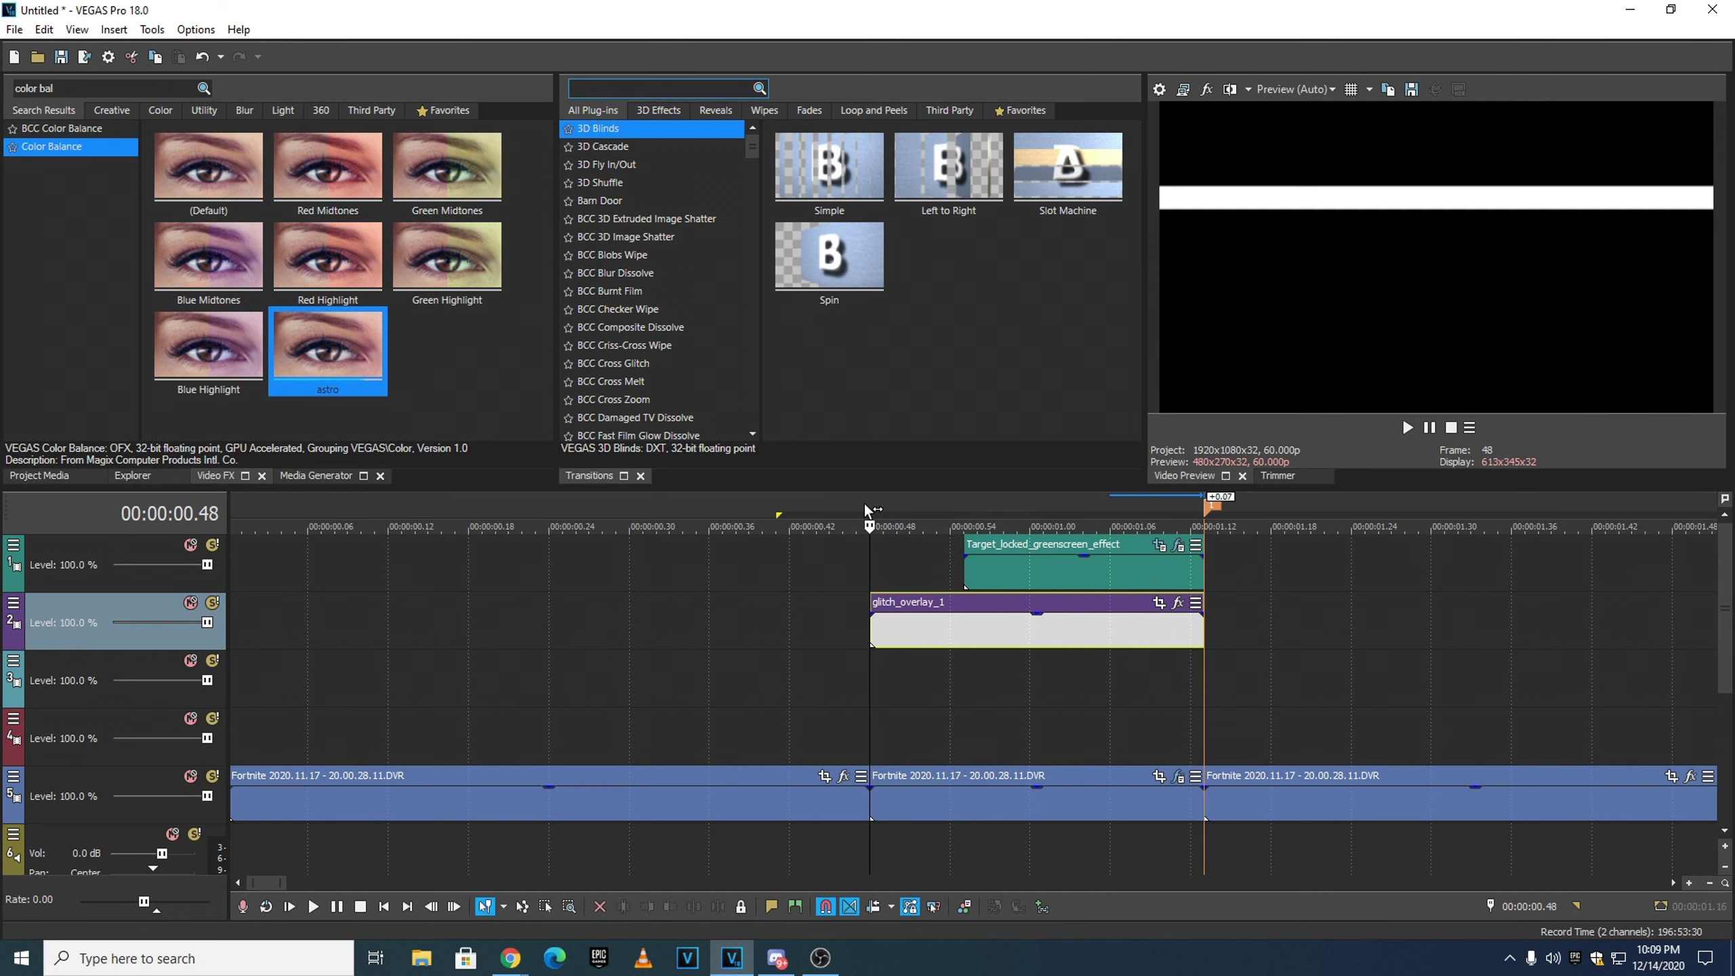
- Lower the glitch overlay's opacity heavily so the footage shows through, and preview the range from 00:00:00.38 to 00:00:01.55
{"action": "left_click_drag", "start_coordinate": [1036, 616], "coordinate": [1037, 648]}
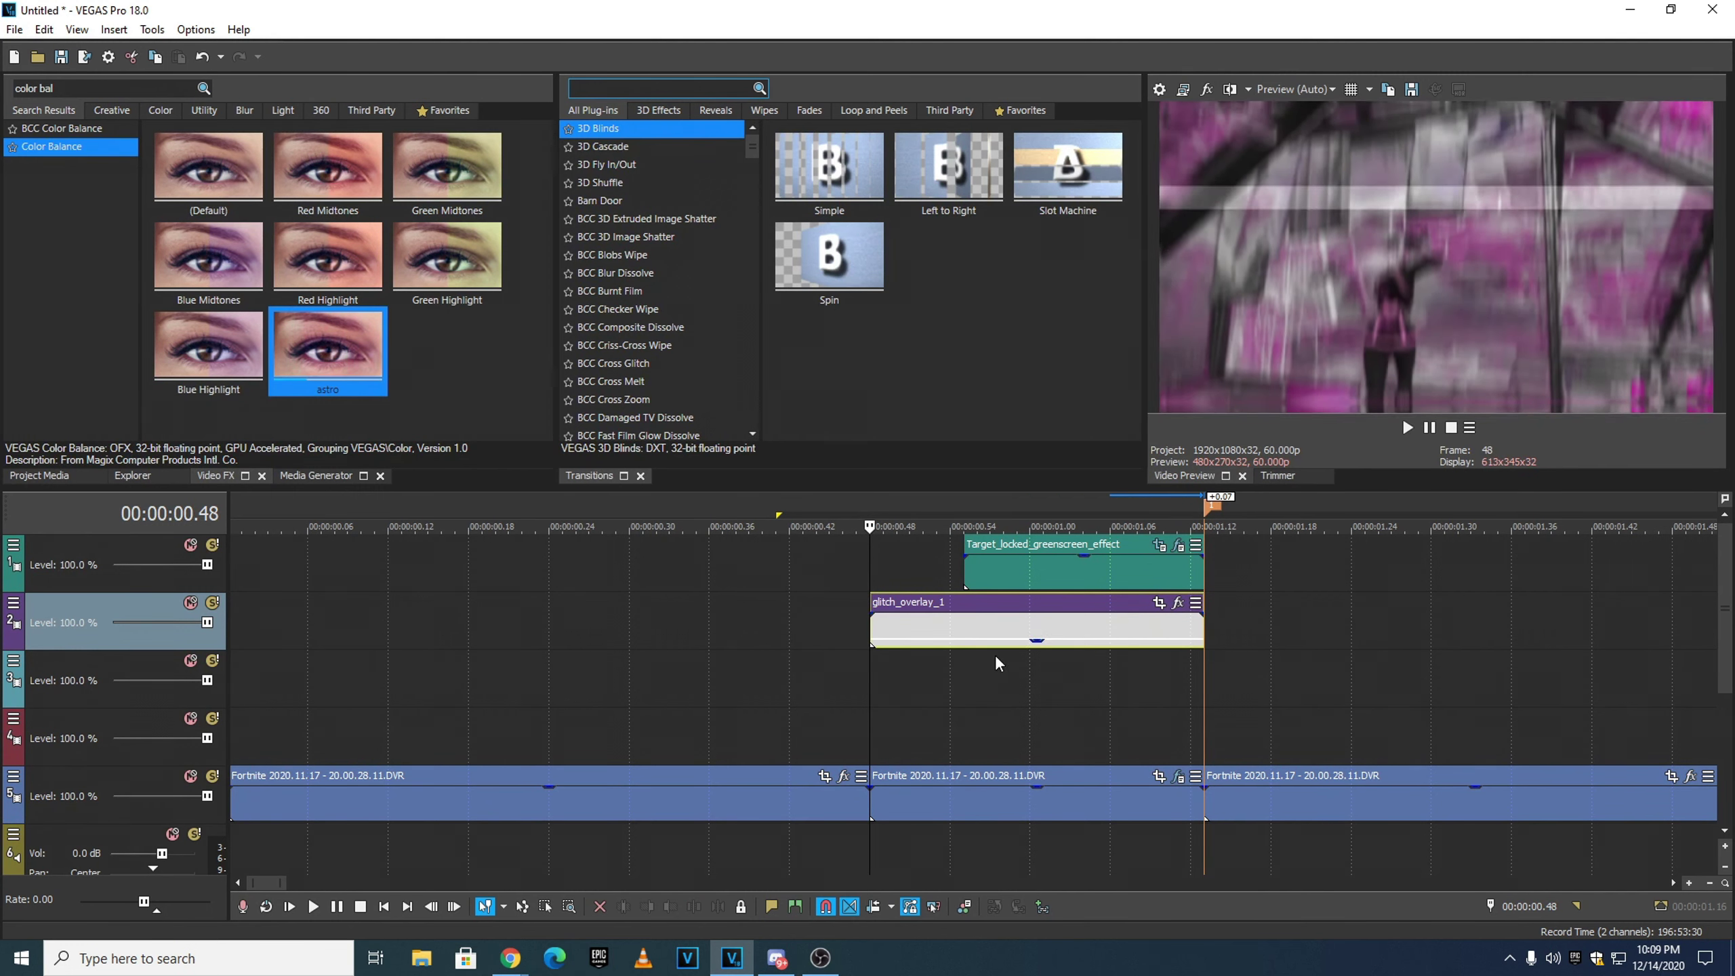
{"action": "scroll", "coordinate": [1065, 668], "scroll_direction": "down", "scroll_amount": 1}
{"action": "left_click_drag", "start_coordinate": [572, 511], "coordinate": [1254, 514]}
{"action": "key", "text": "space"}
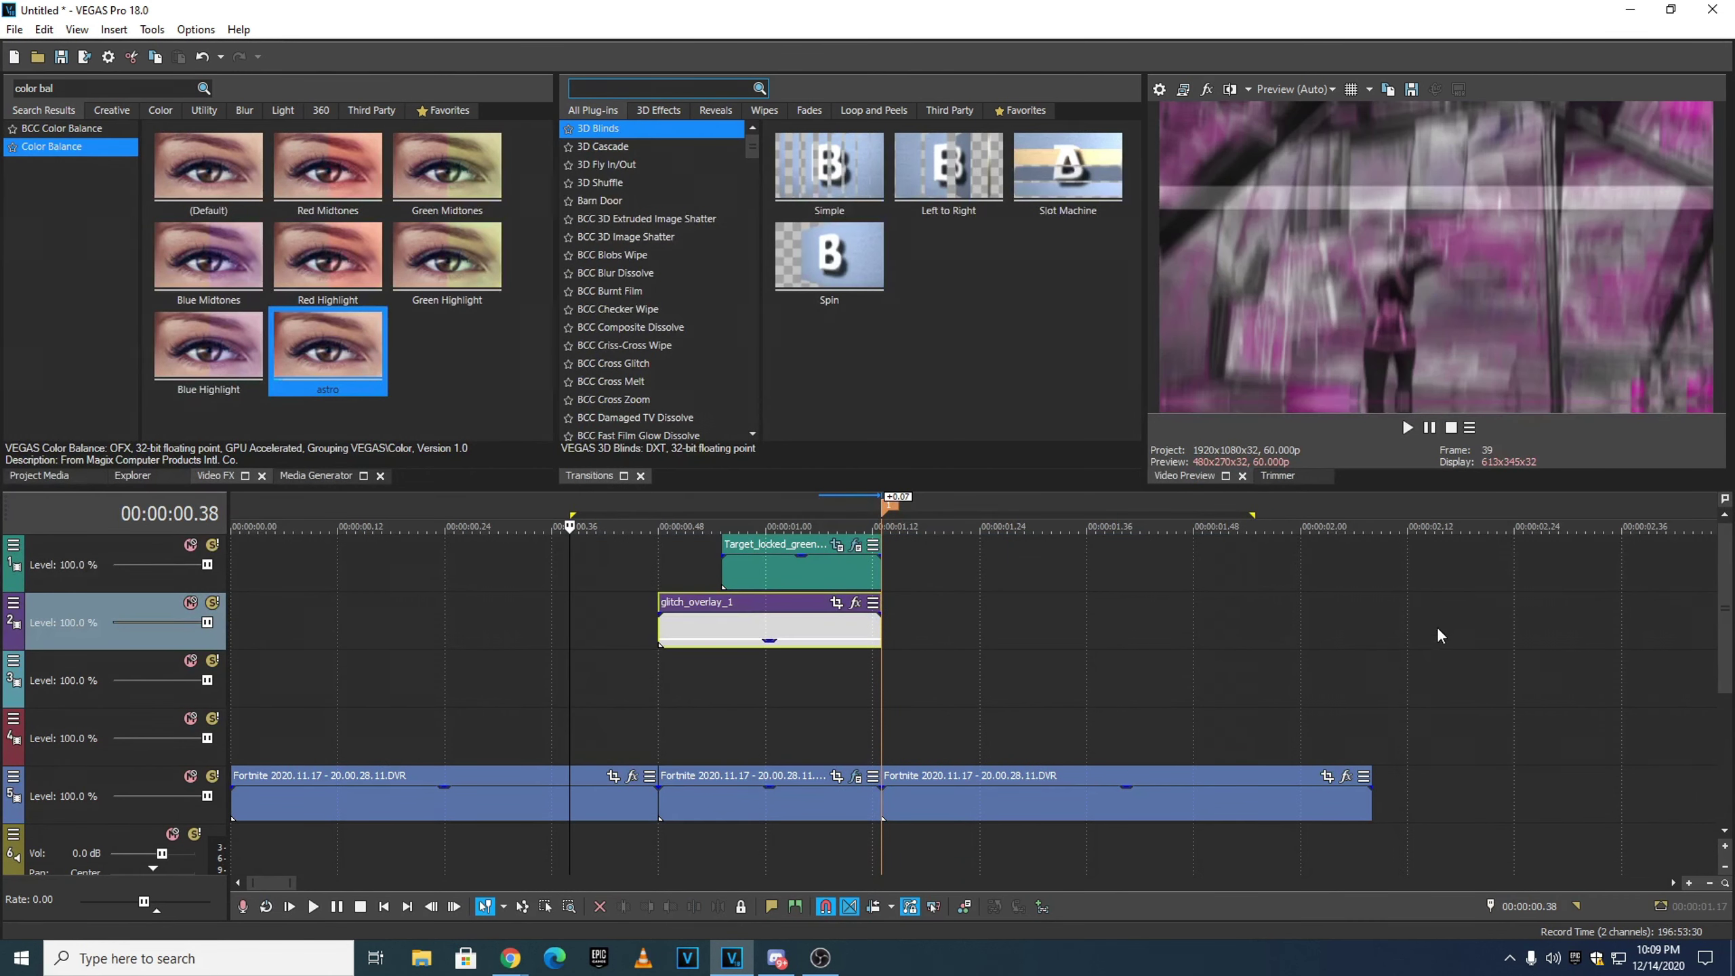
{"action": "key", "text": "space"}
{"action": "left_click", "coordinate": [1405, 427]}
{"action": "key", "text": "space"}
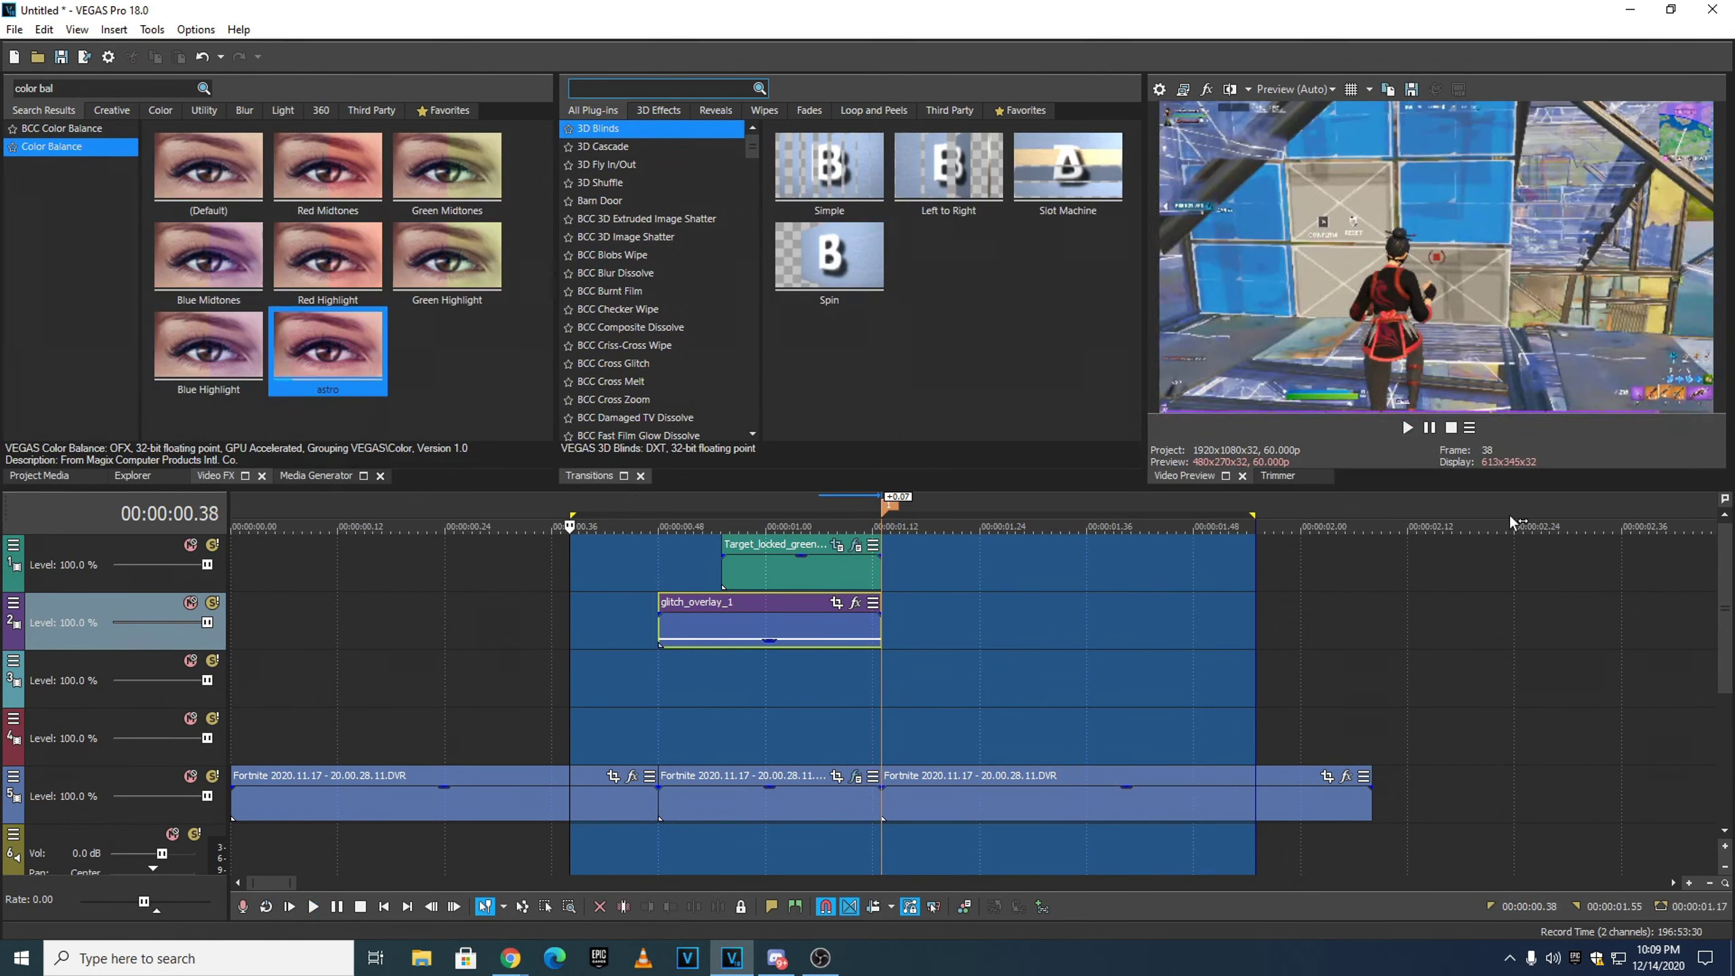
- Add a Black Solid Color on track 3 at the middle Fortnite clip's start, keeping the generator's default settings
{"action": "left_click", "coordinate": [738, 679]}
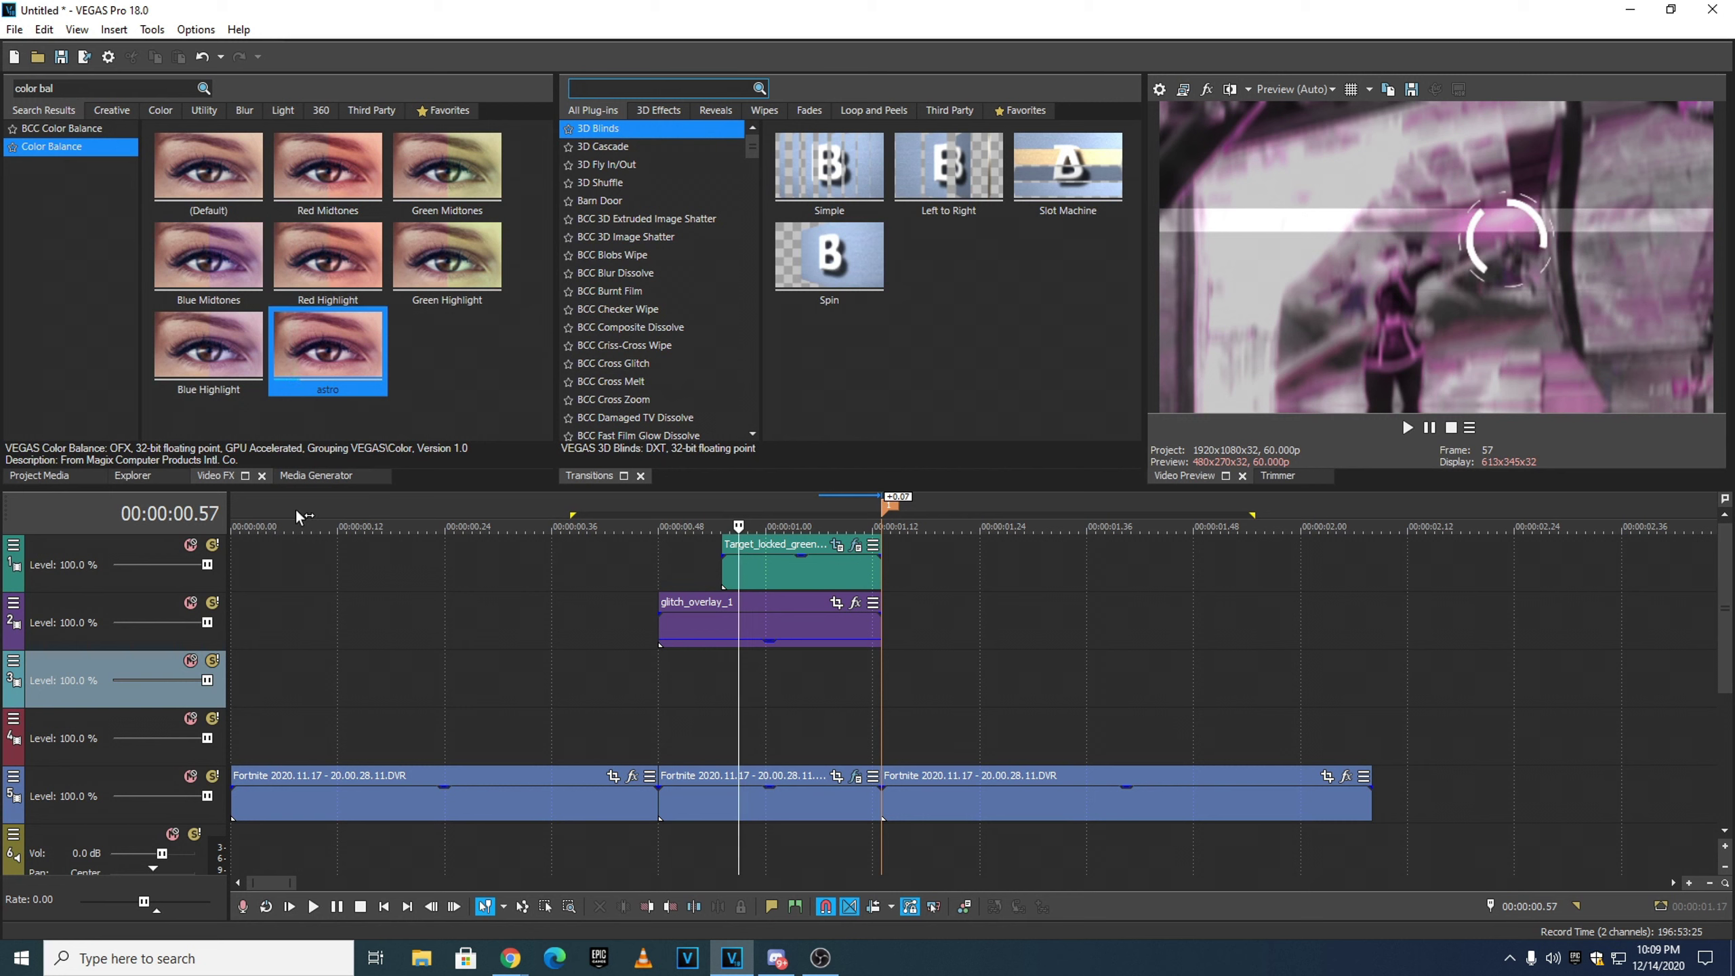
{"action": "left_click", "coordinate": [303, 475]}
{"action": "scroll", "coordinate": [81, 325], "scroll_direction": "down", "scroll_amount": 10}
{"action": "left_click", "coordinate": [85, 340]}
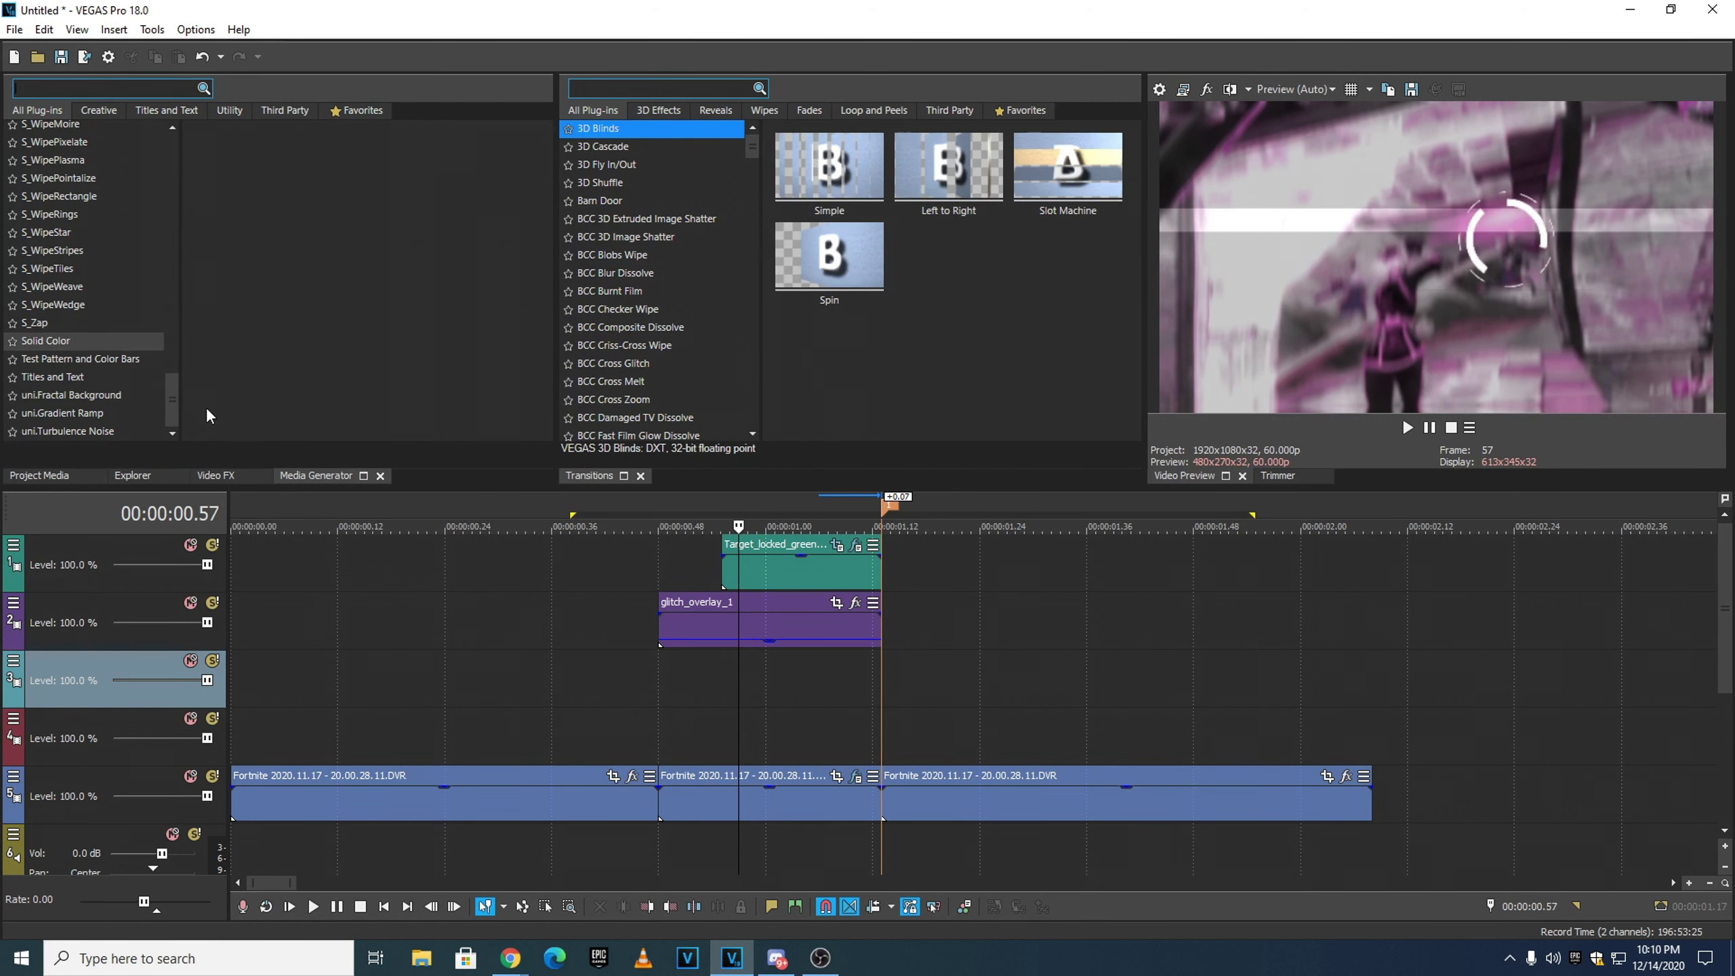
{"action": "left_click_drag", "start_coordinate": [383, 189], "coordinate": [663, 679]}
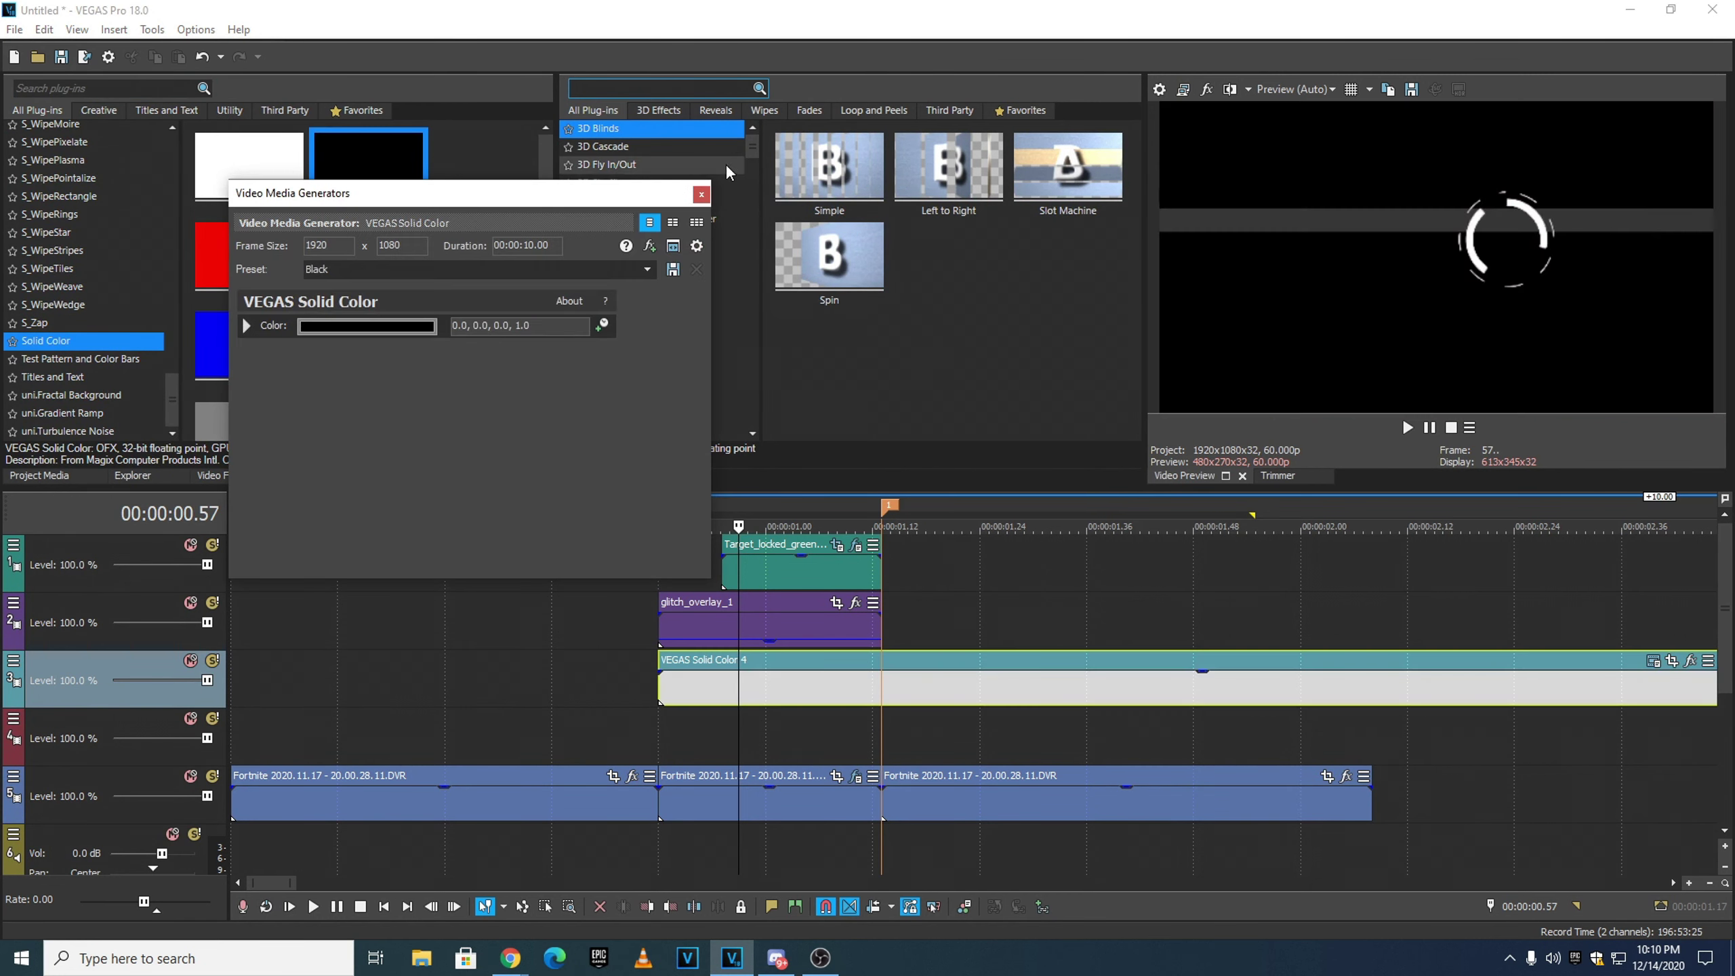
{"action": "left_click", "coordinate": [702, 197]}
- Trim the black solid colour clip so it ends with the middle Fortnite clip
{"action": "scroll", "coordinate": [1043, 756], "scroll_direction": "down", "scroll_amount": 6}
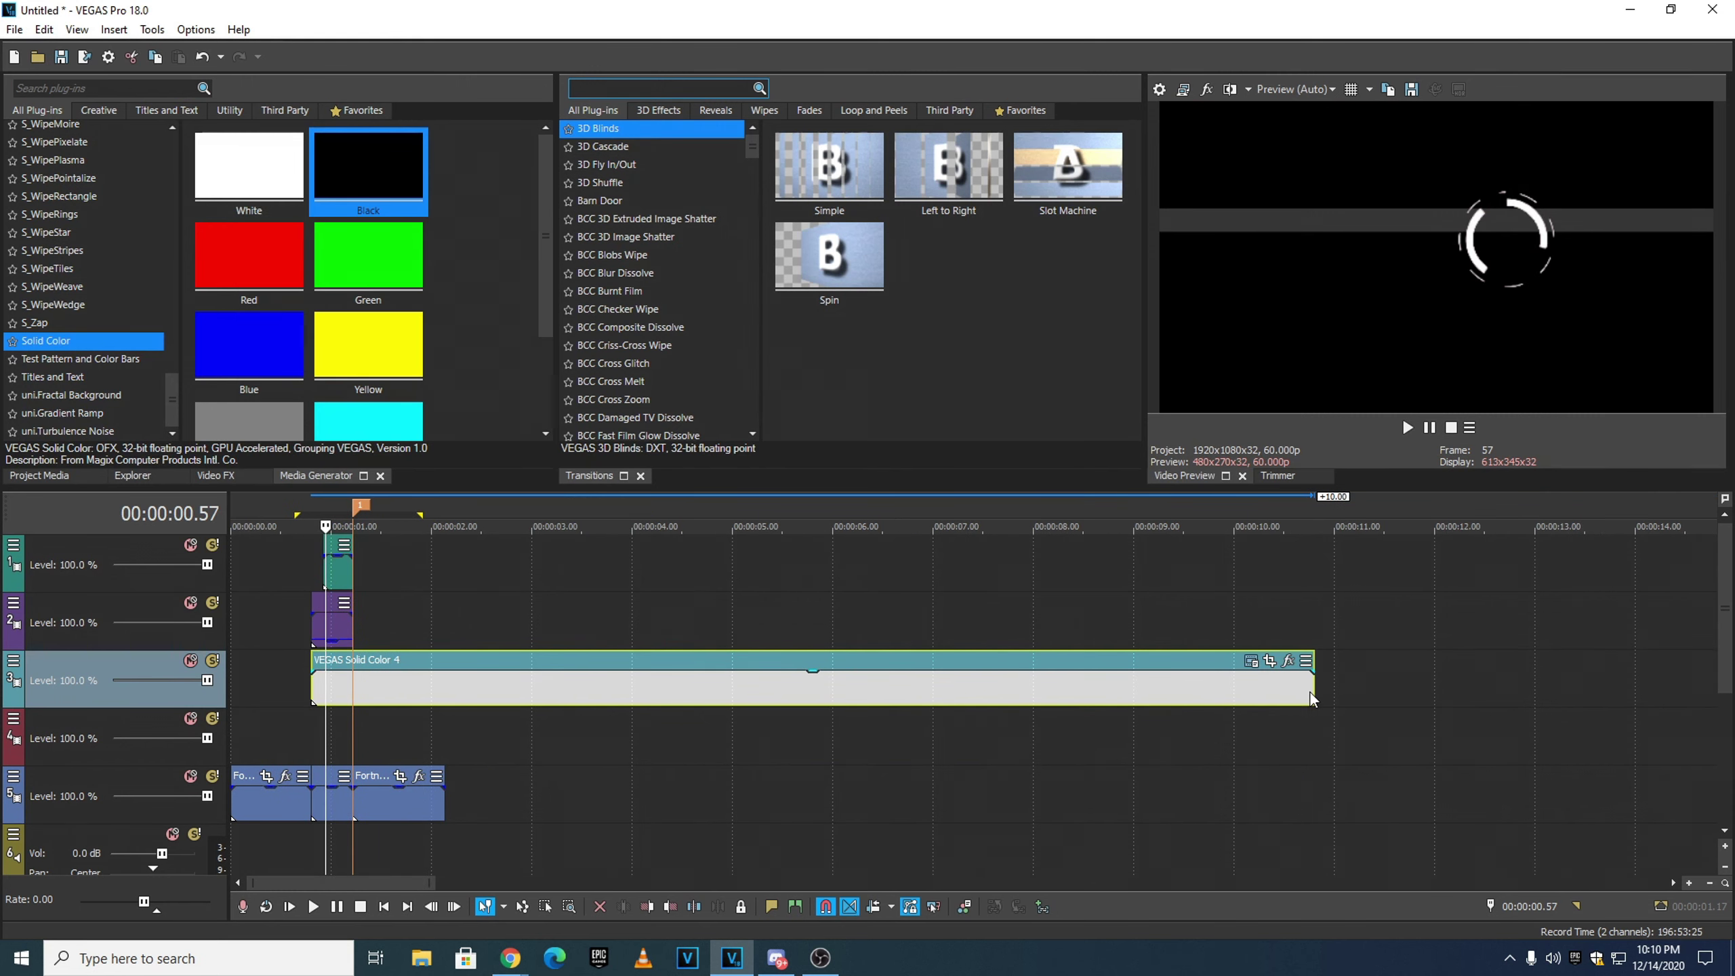
{"action": "mouse_move", "coordinate": [818, 672]}
{"action": "left_mouse_down"}
{"action": "mouse_move", "coordinate": [329, 678]}
{"action": "mouse_move", "coordinate": [352, 679]}
{"action": "left_mouse_up"}
{"action": "scroll", "coordinate": [457, 682], "scroll_direction": "up", "scroll_amount": 6}
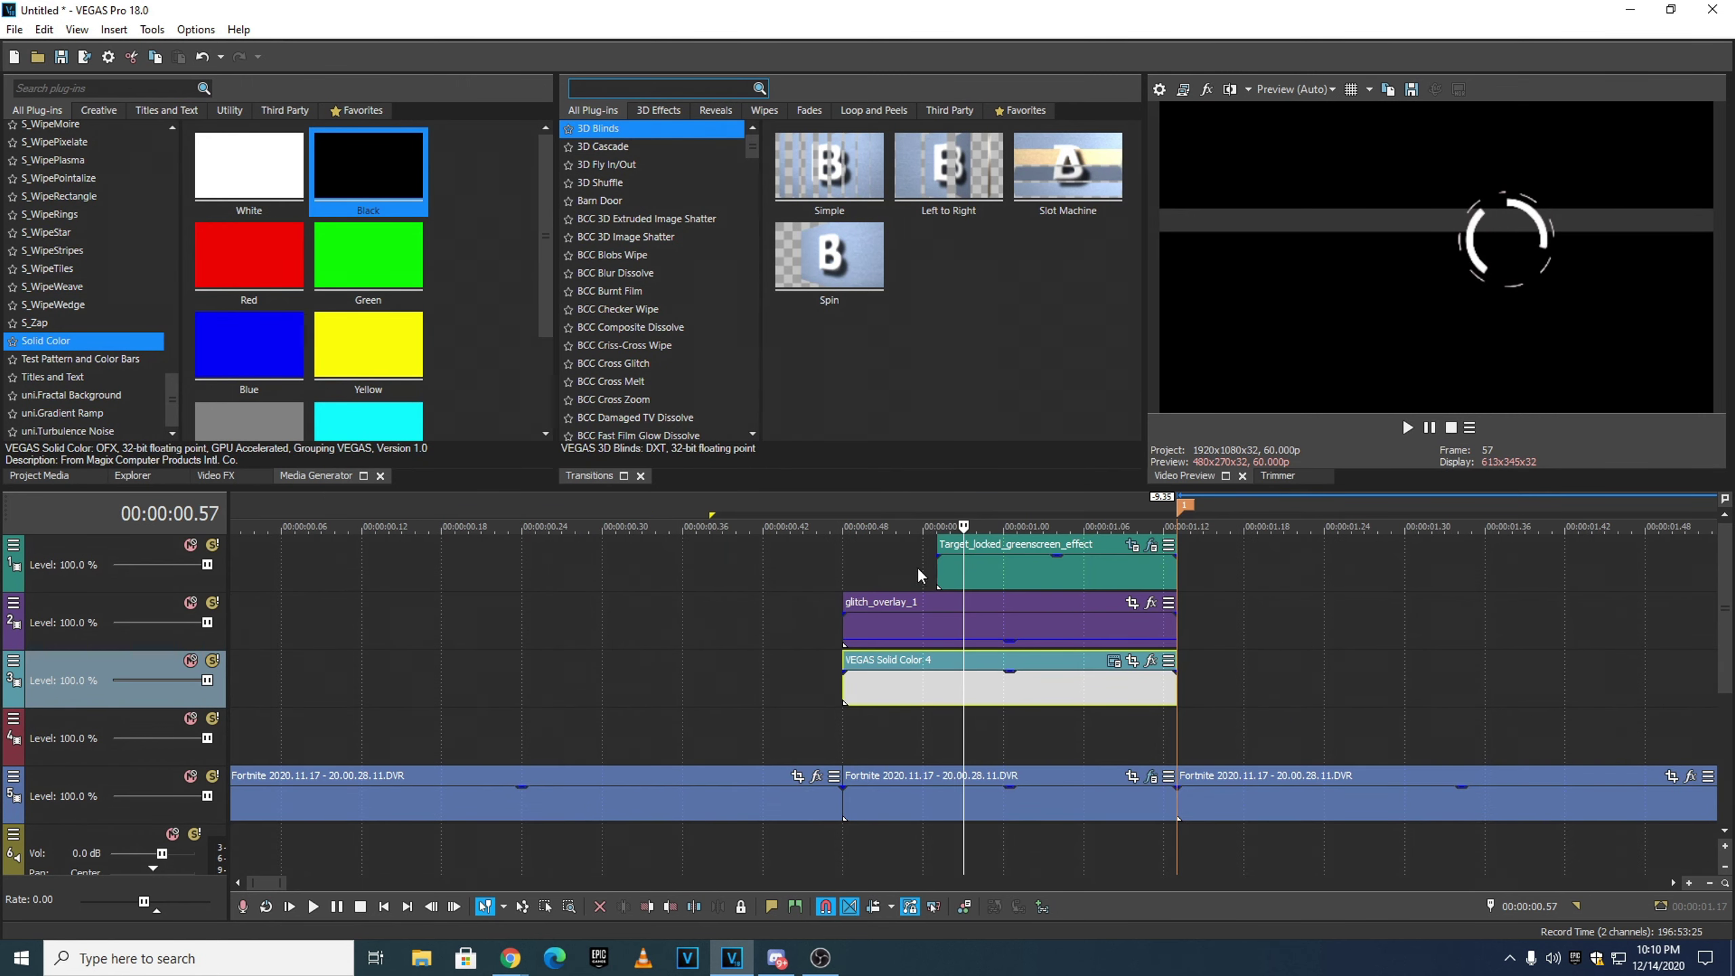
- Enable masking in the black solid's Pan/Crop at its first frame, draw a rectangle around the full frame, and set the path mode to Negative
{"action": "left_click", "coordinate": [844, 503]}
{"action": "left_click", "coordinate": [1132, 660]}
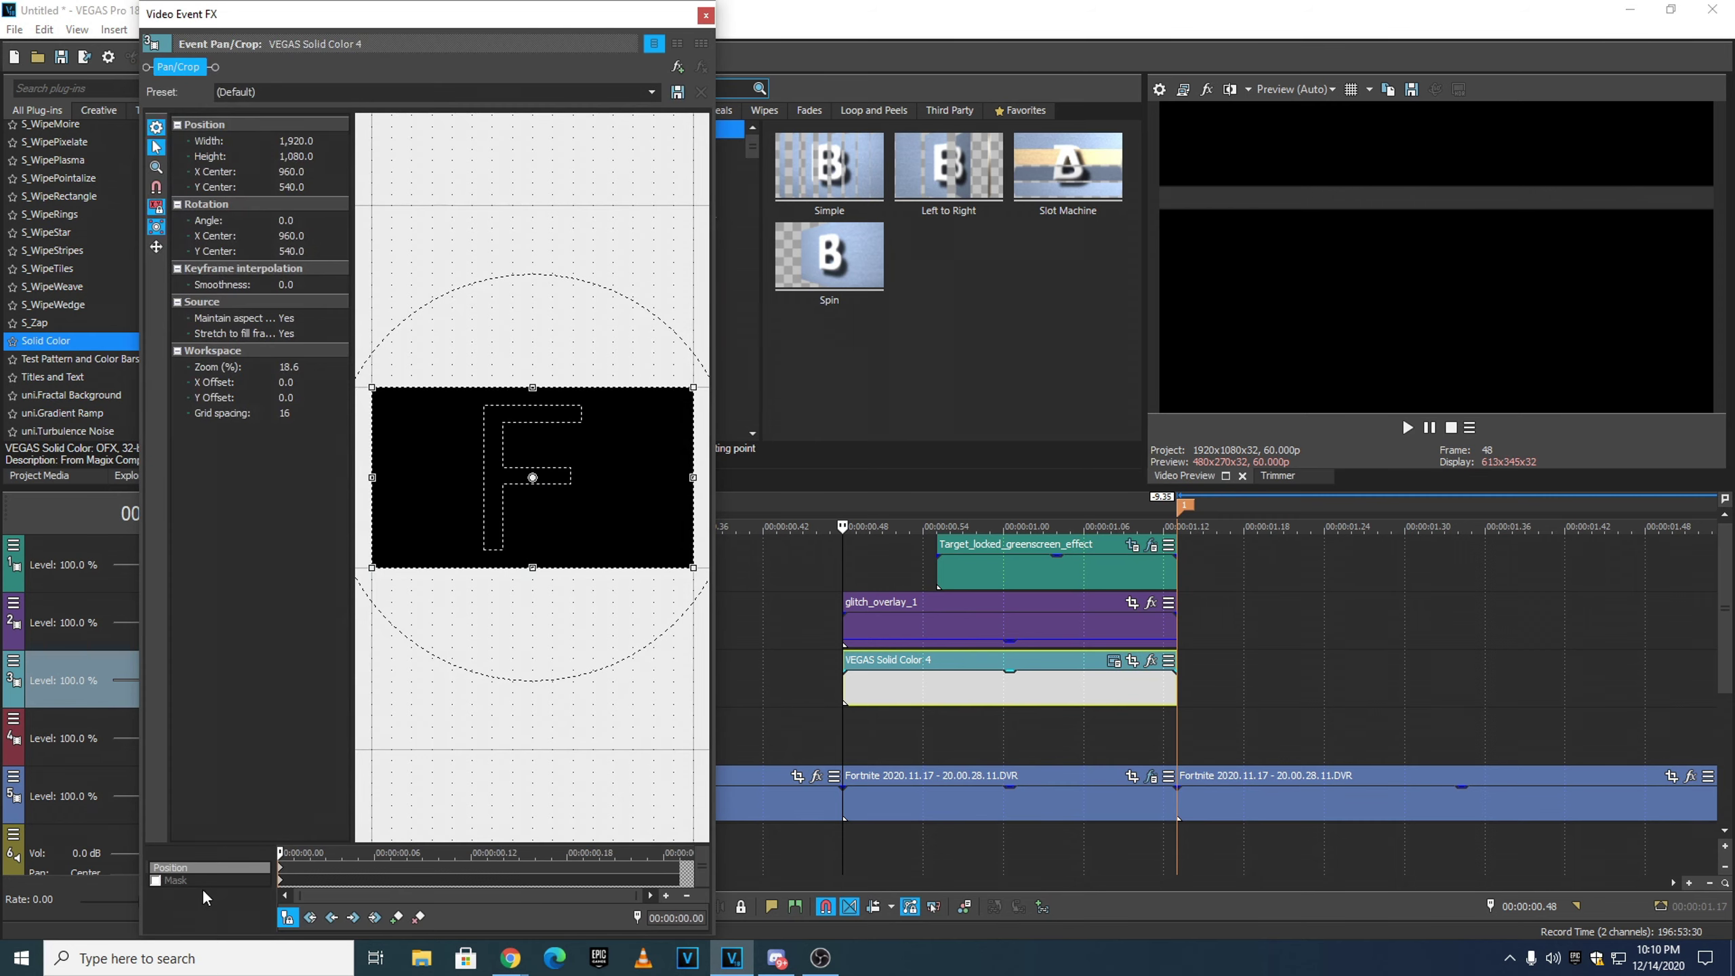
{"action": "left_click", "coordinate": [157, 881]}
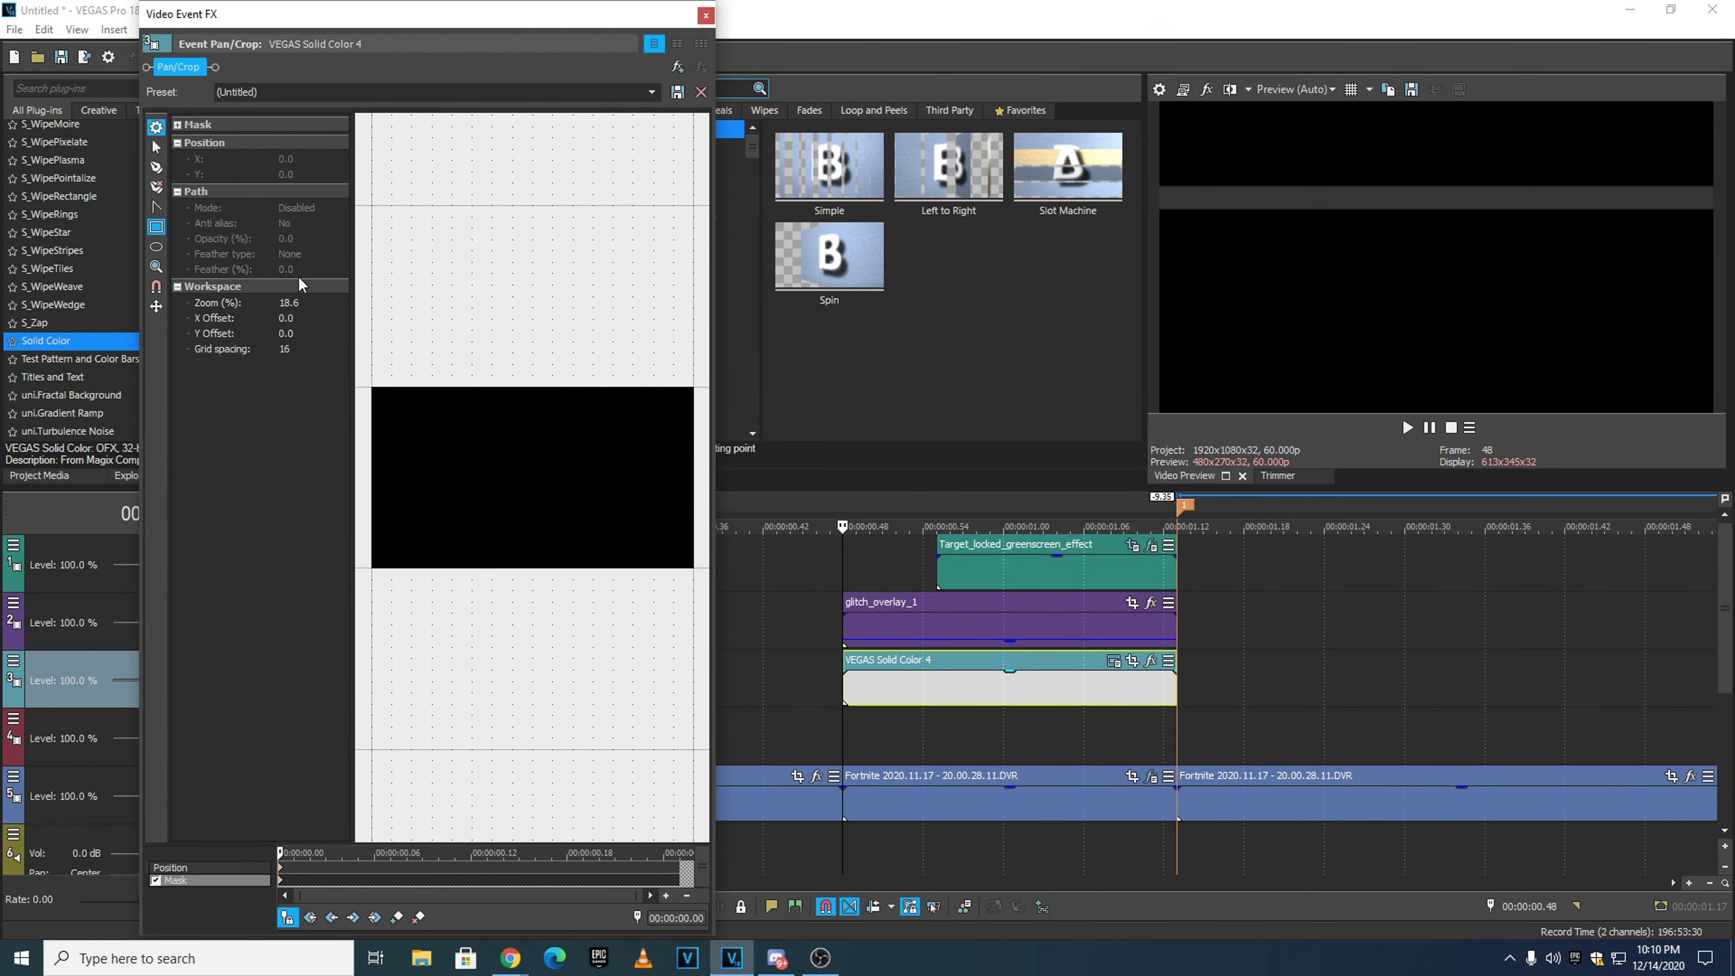
{"action": "left_click", "coordinate": [157, 228]}
{"action": "left_click_drag", "start_coordinate": [369, 385], "coordinate": [695, 568]}
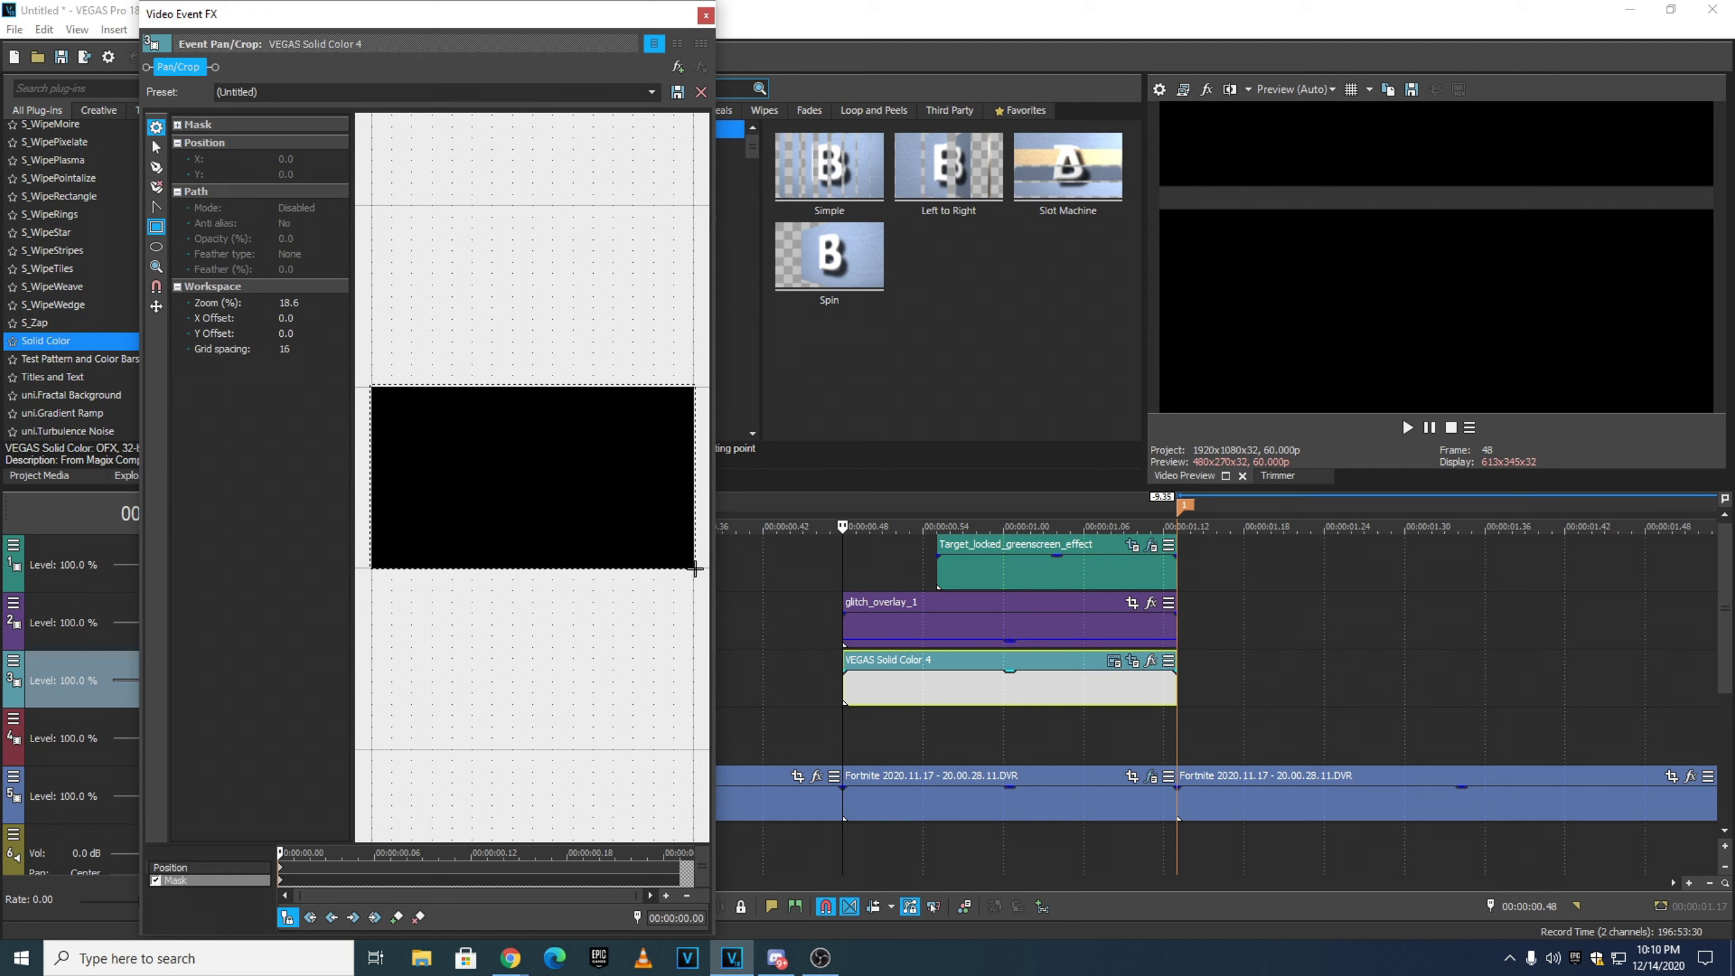
{"action": "left_click_drag", "start_coordinate": [695, 569], "coordinate": [695, 569]}
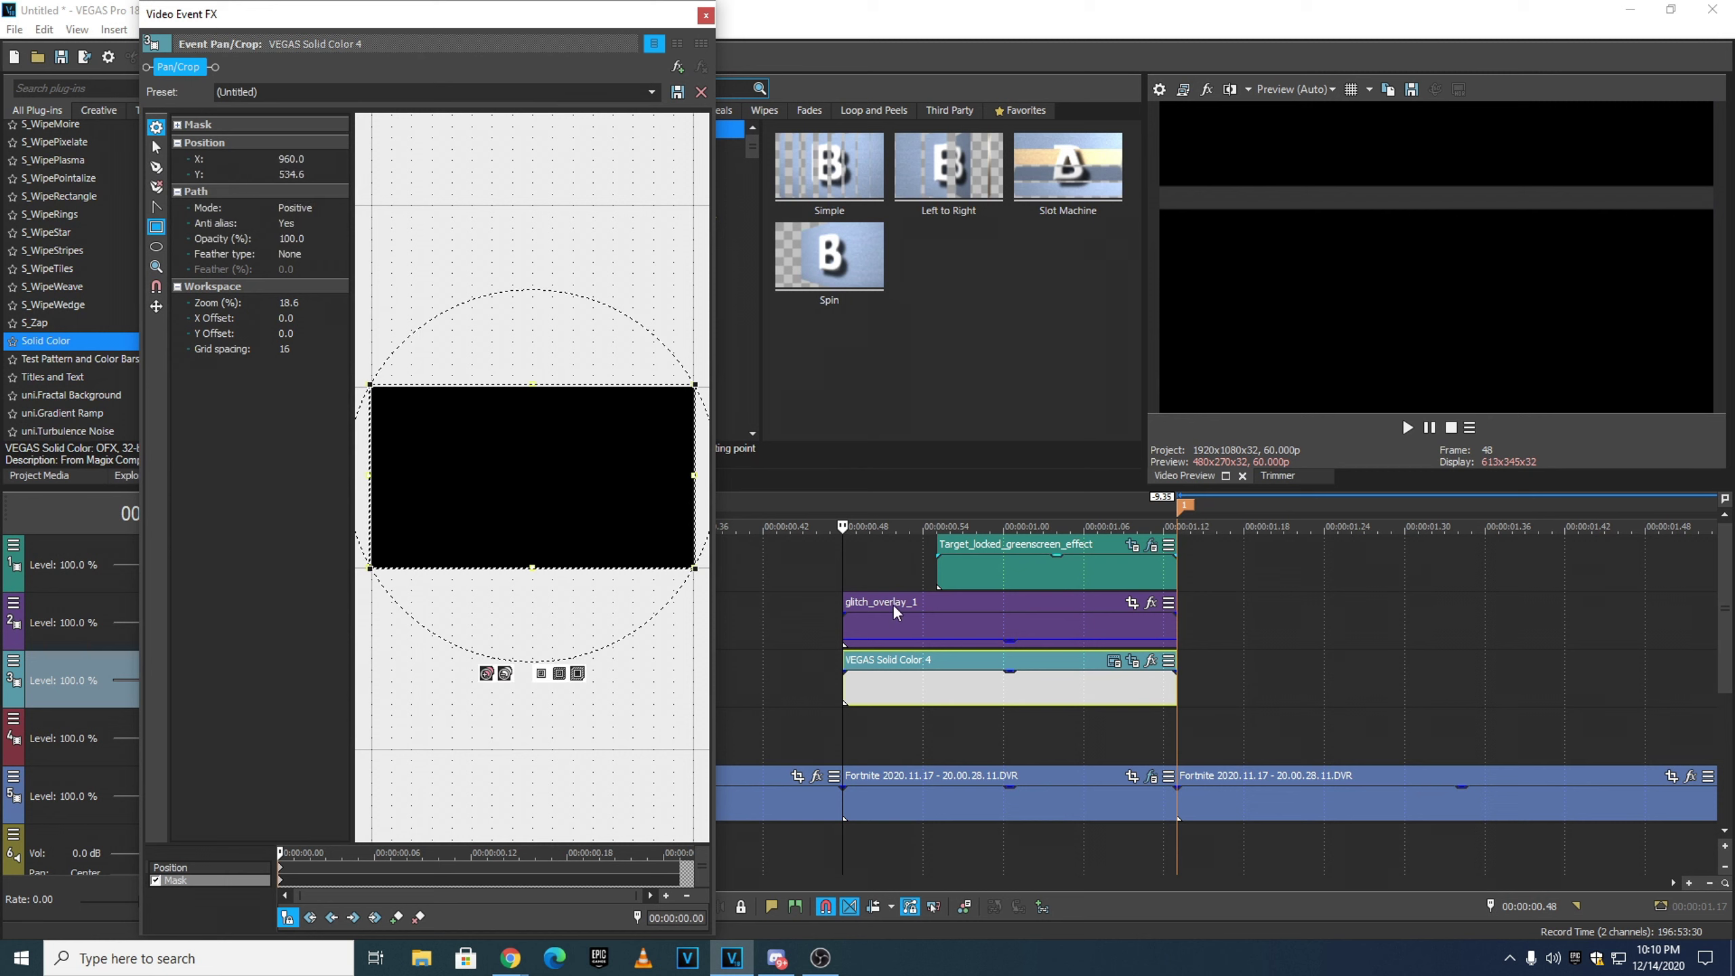
{"action": "left_click", "coordinate": [293, 208]}
{"action": "left_click", "coordinate": [294, 233]}
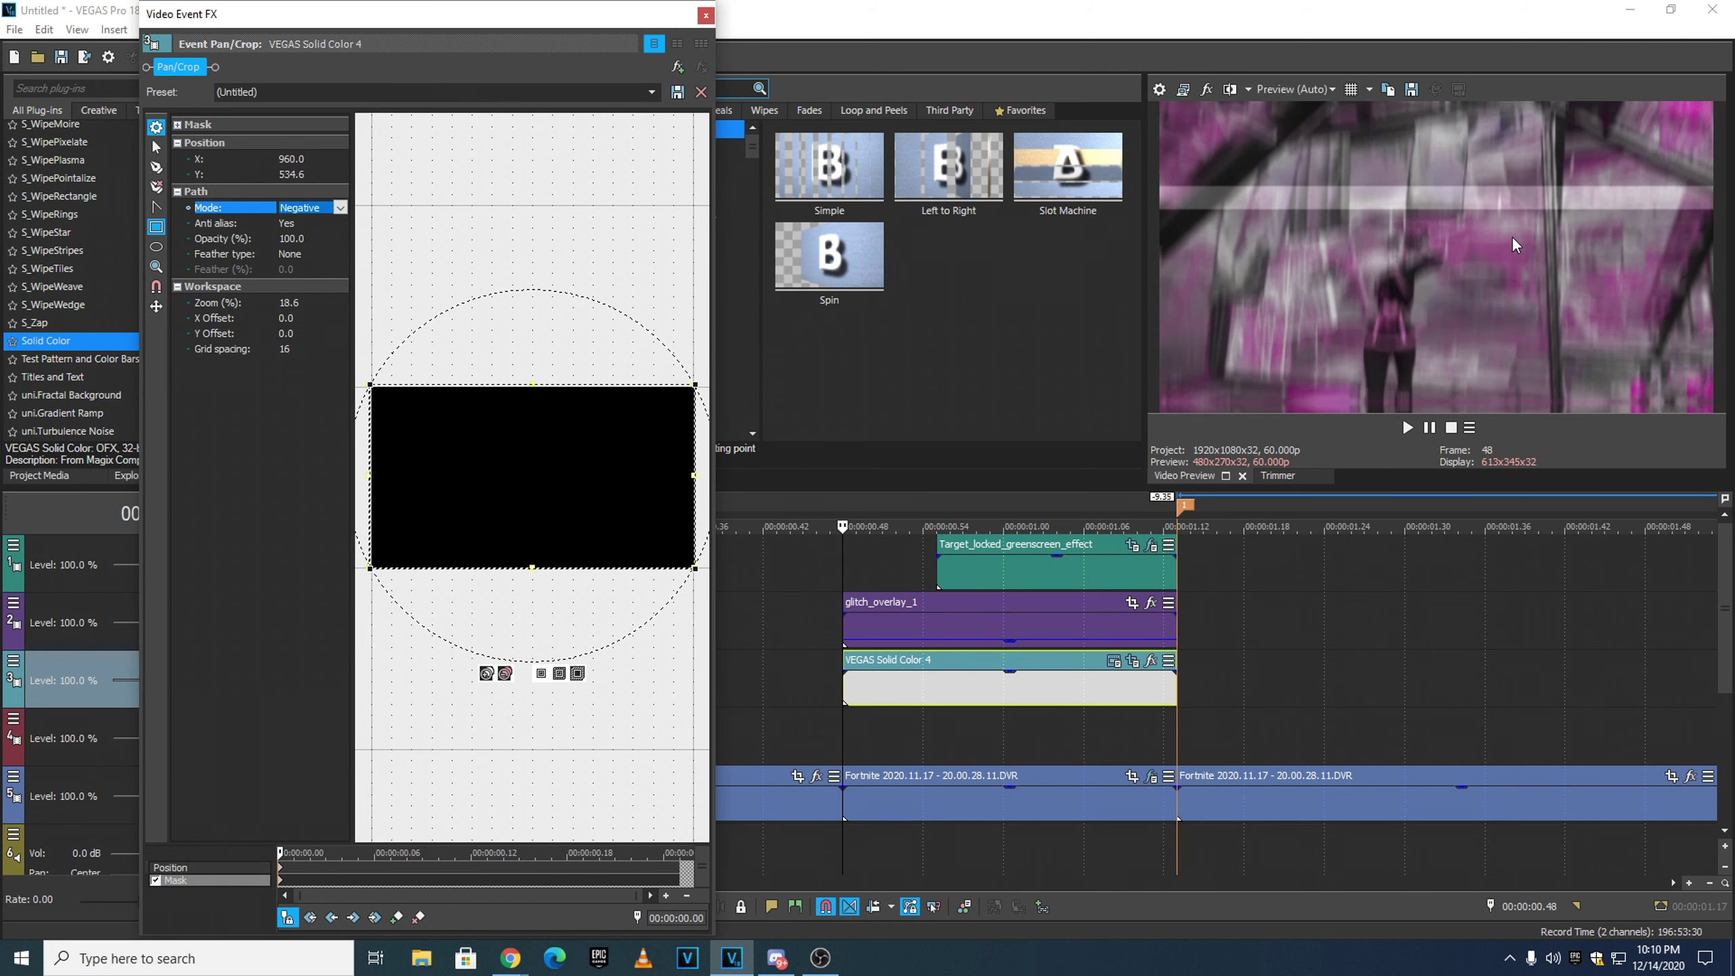
- Keyframe the mask at 00:00:00.05 with its top and bottom edges pulled slightly inward to form thin black bars, and close the Pan/Crop settings
{"action": "left_click_drag", "start_coordinate": [285, 852], "coordinate": [358, 852]}
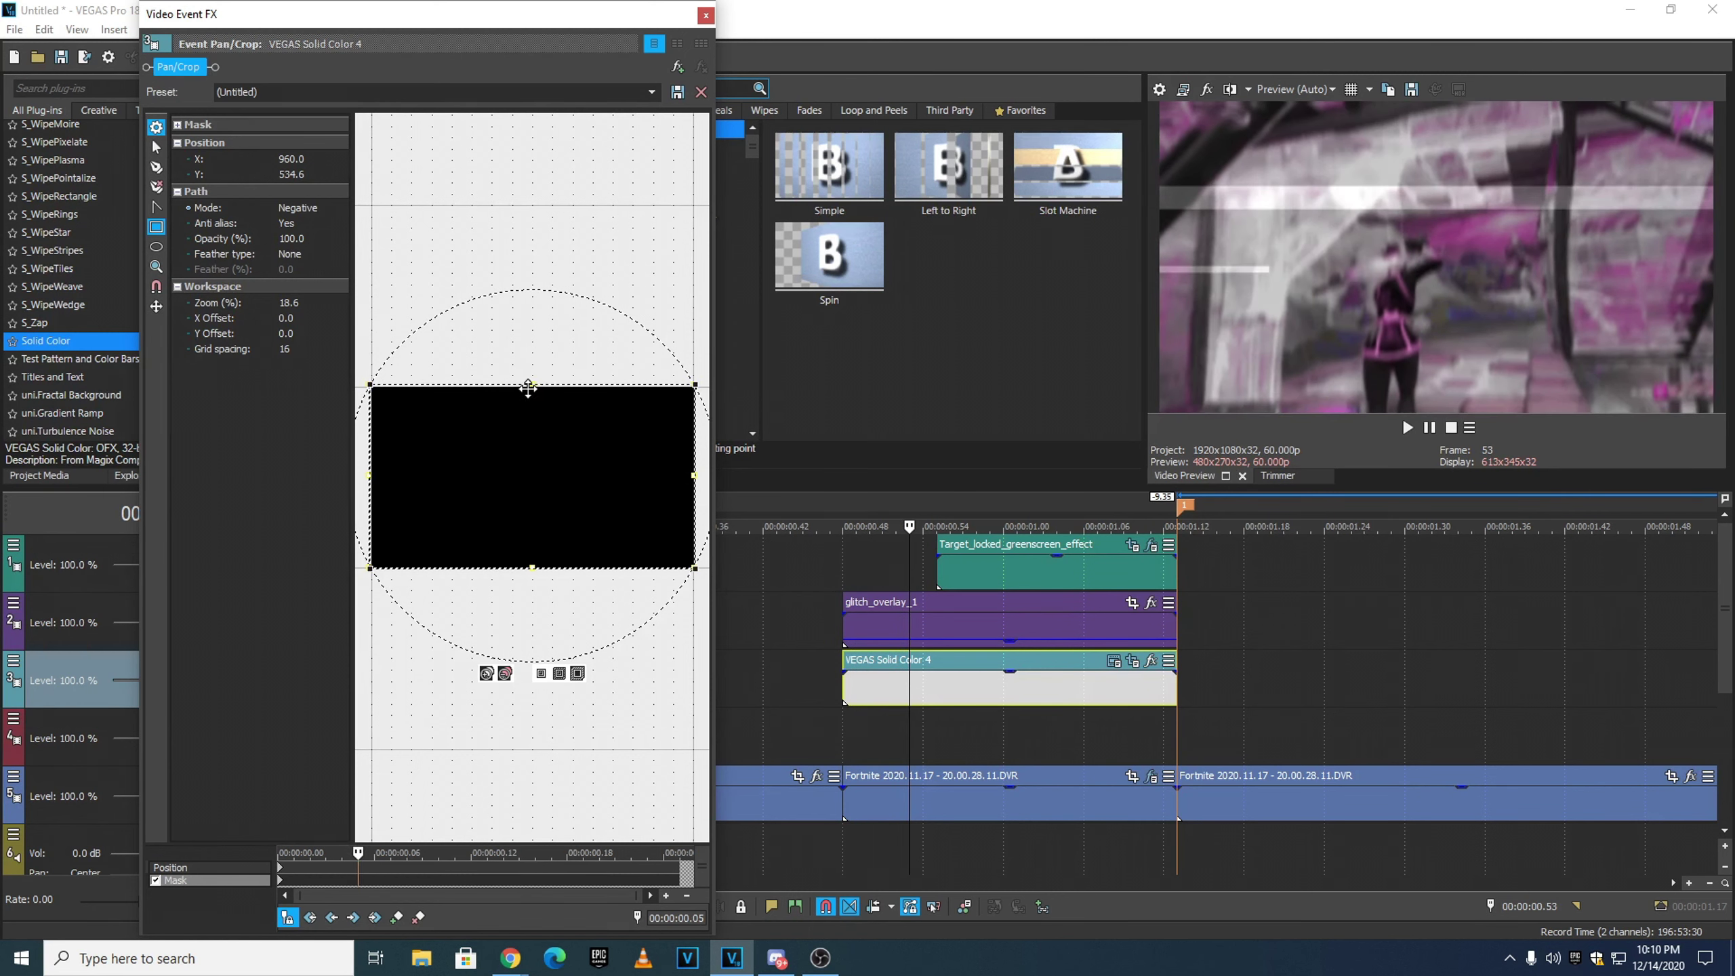
{"action": "left_click_drag", "start_coordinate": [532, 385], "coordinate": [531, 401]}
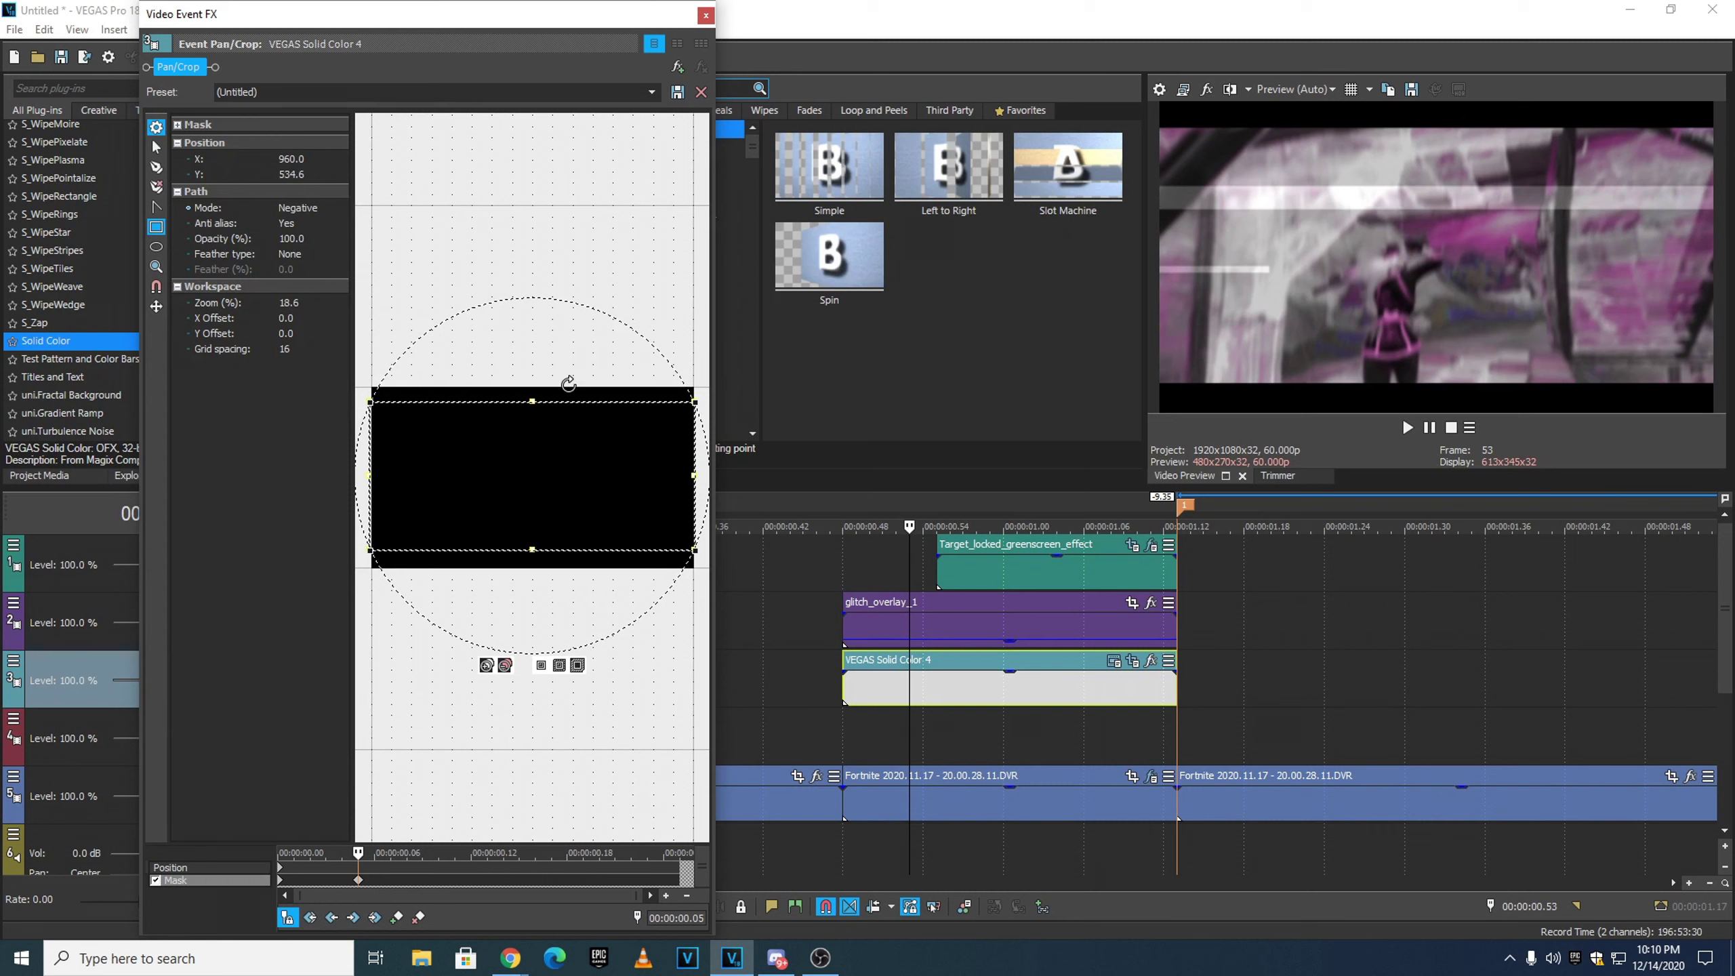
{"action": "left_click_drag", "start_coordinate": [534, 400], "coordinate": [534, 397]}
{"action": "left_click", "coordinate": [708, 16]}
- Select a timeline range from 00:00:00.41 across the overlays to late in the last Fortnite clip, and preview it
{"action": "scroll", "coordinate": [1041, 726], "scroll_direction": "down", "scroll_amount": 1}
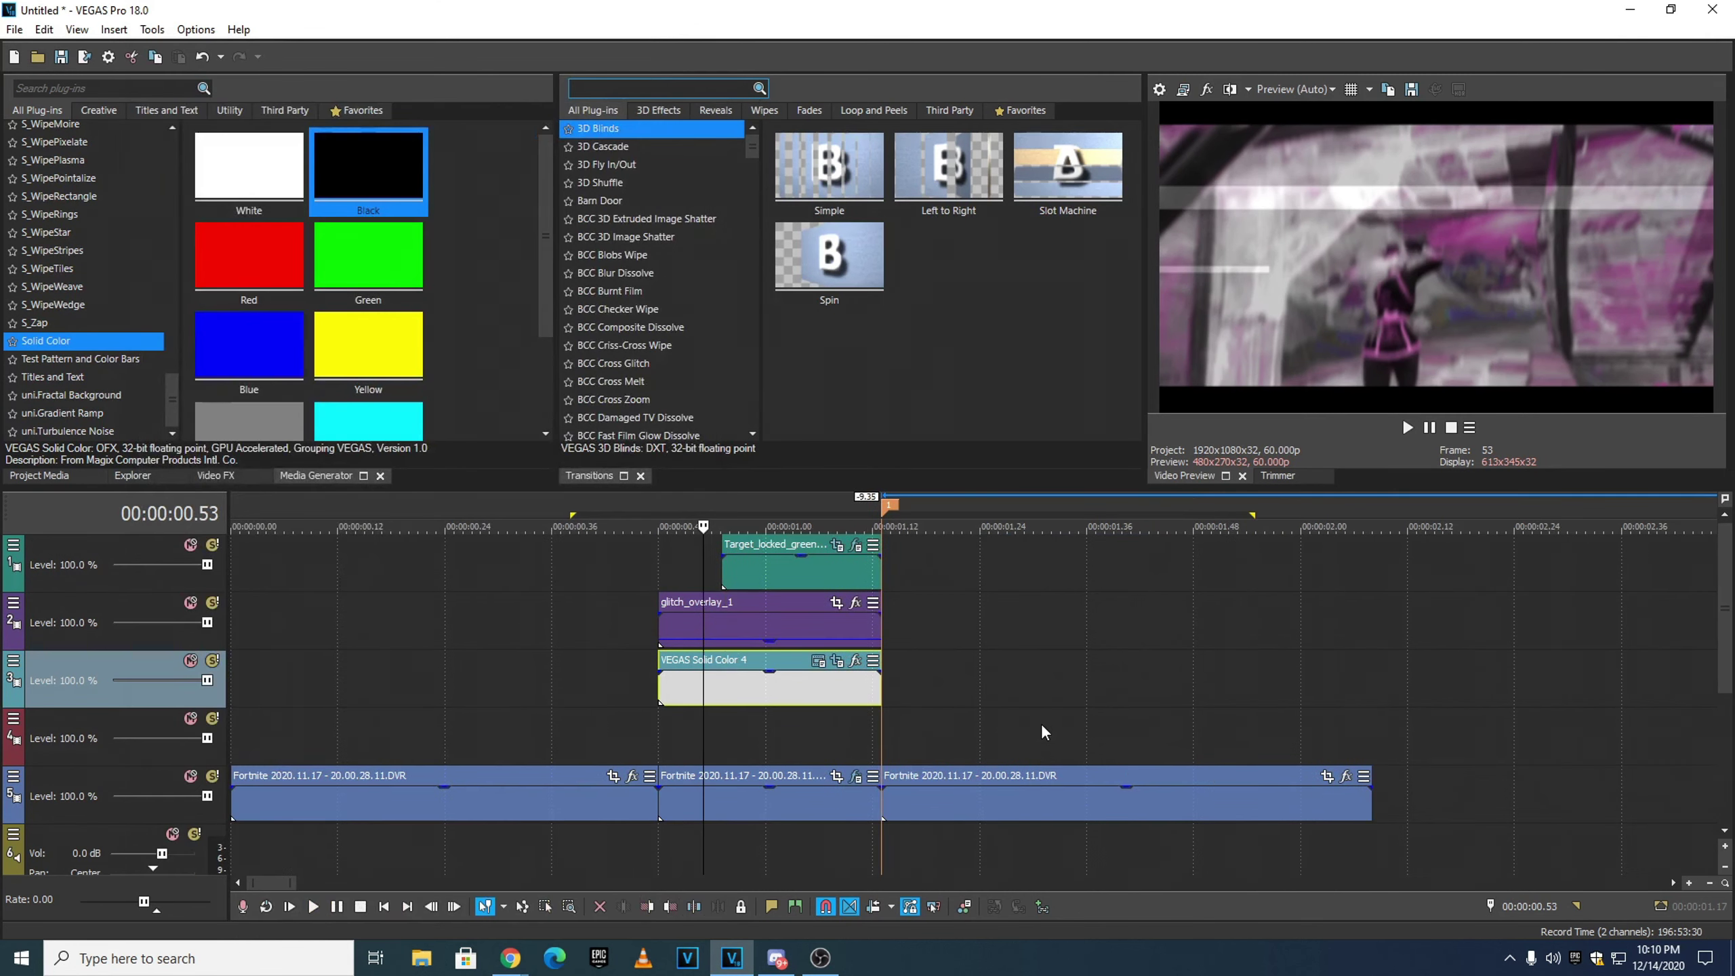
{"action": "left_click_drag", "start_coordinate": [597, 512], "coordinate": [1333, 516]}
{"action": "key", "text": "space"}
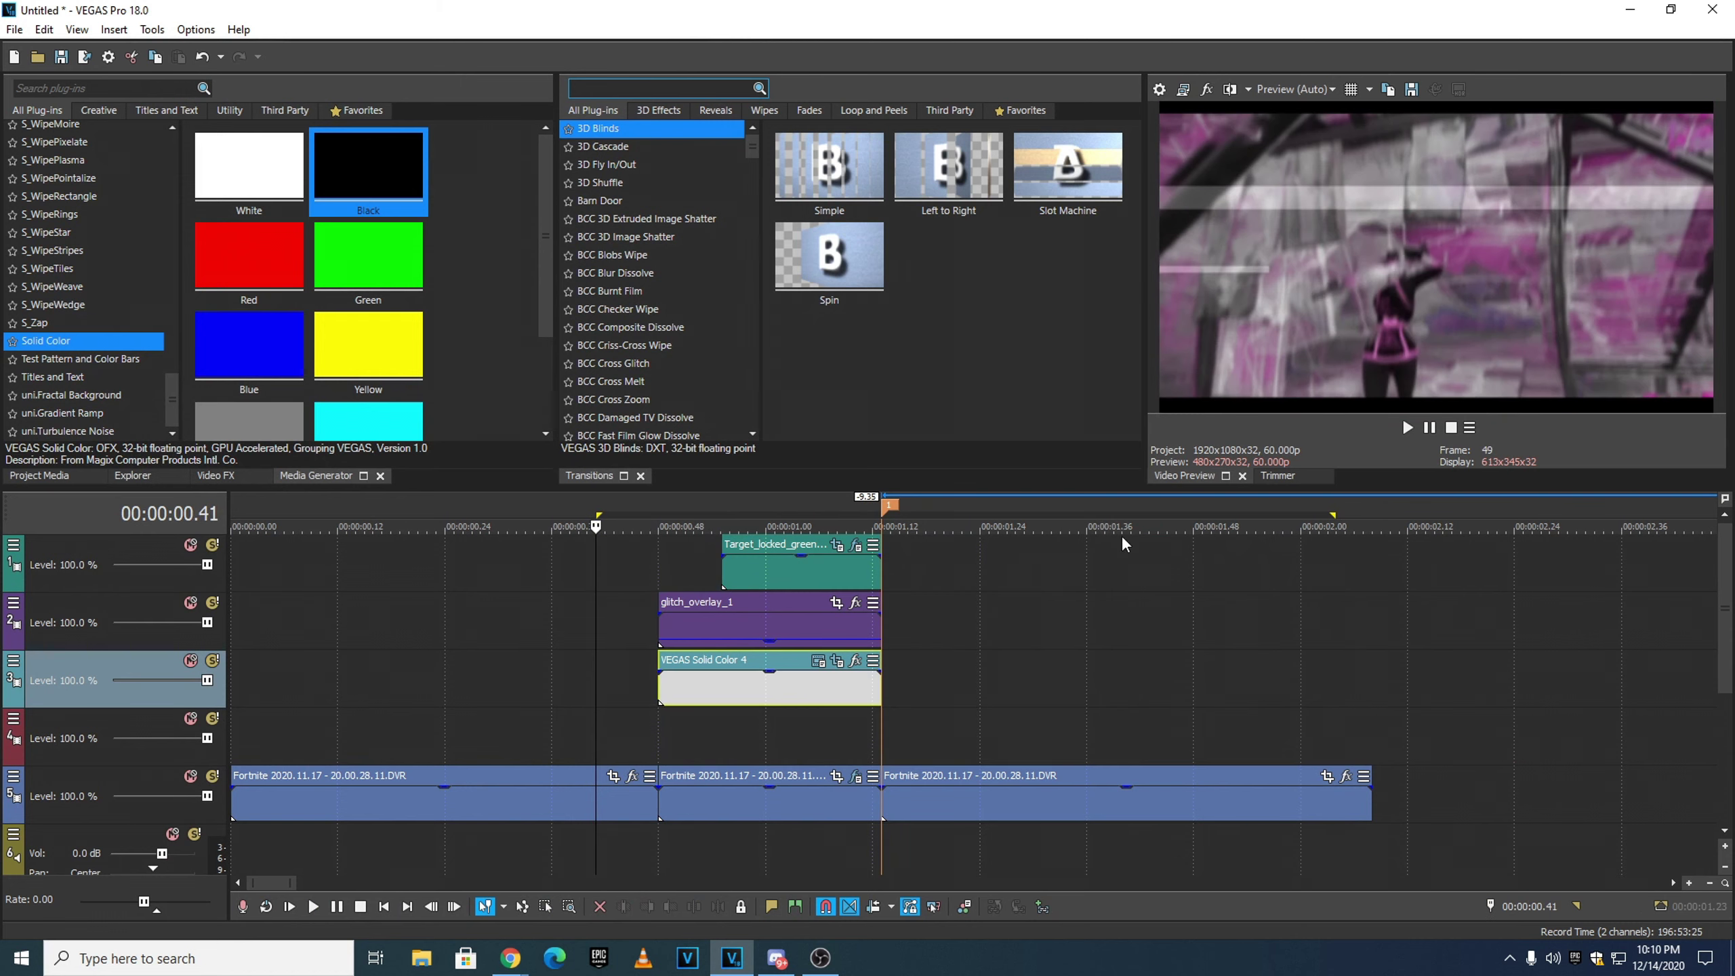
{"action": "left_click", "coordinate": [1407, 428]}
{"action": "left_click", "coordinate": [1407, 428]}
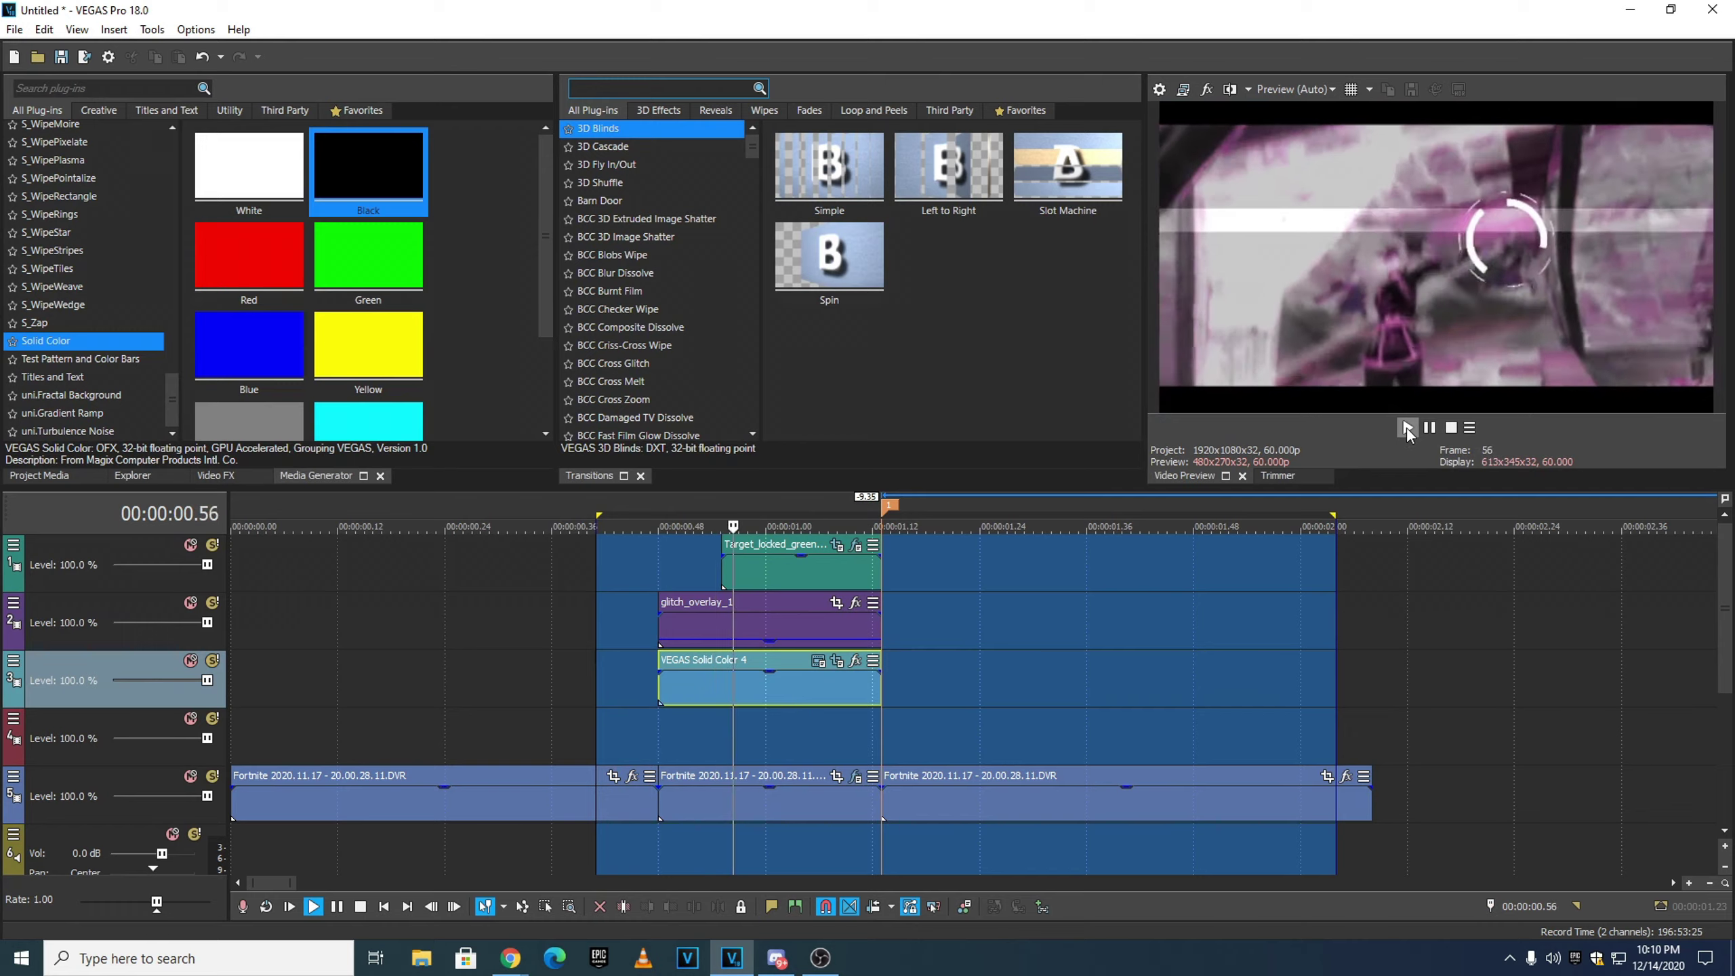
- Replay from 00:00:00.40 through the overlay section into the last Fortnite clip, and check that clip's opening frames
{"action": "left_click", "coordinate": [592, 509]}
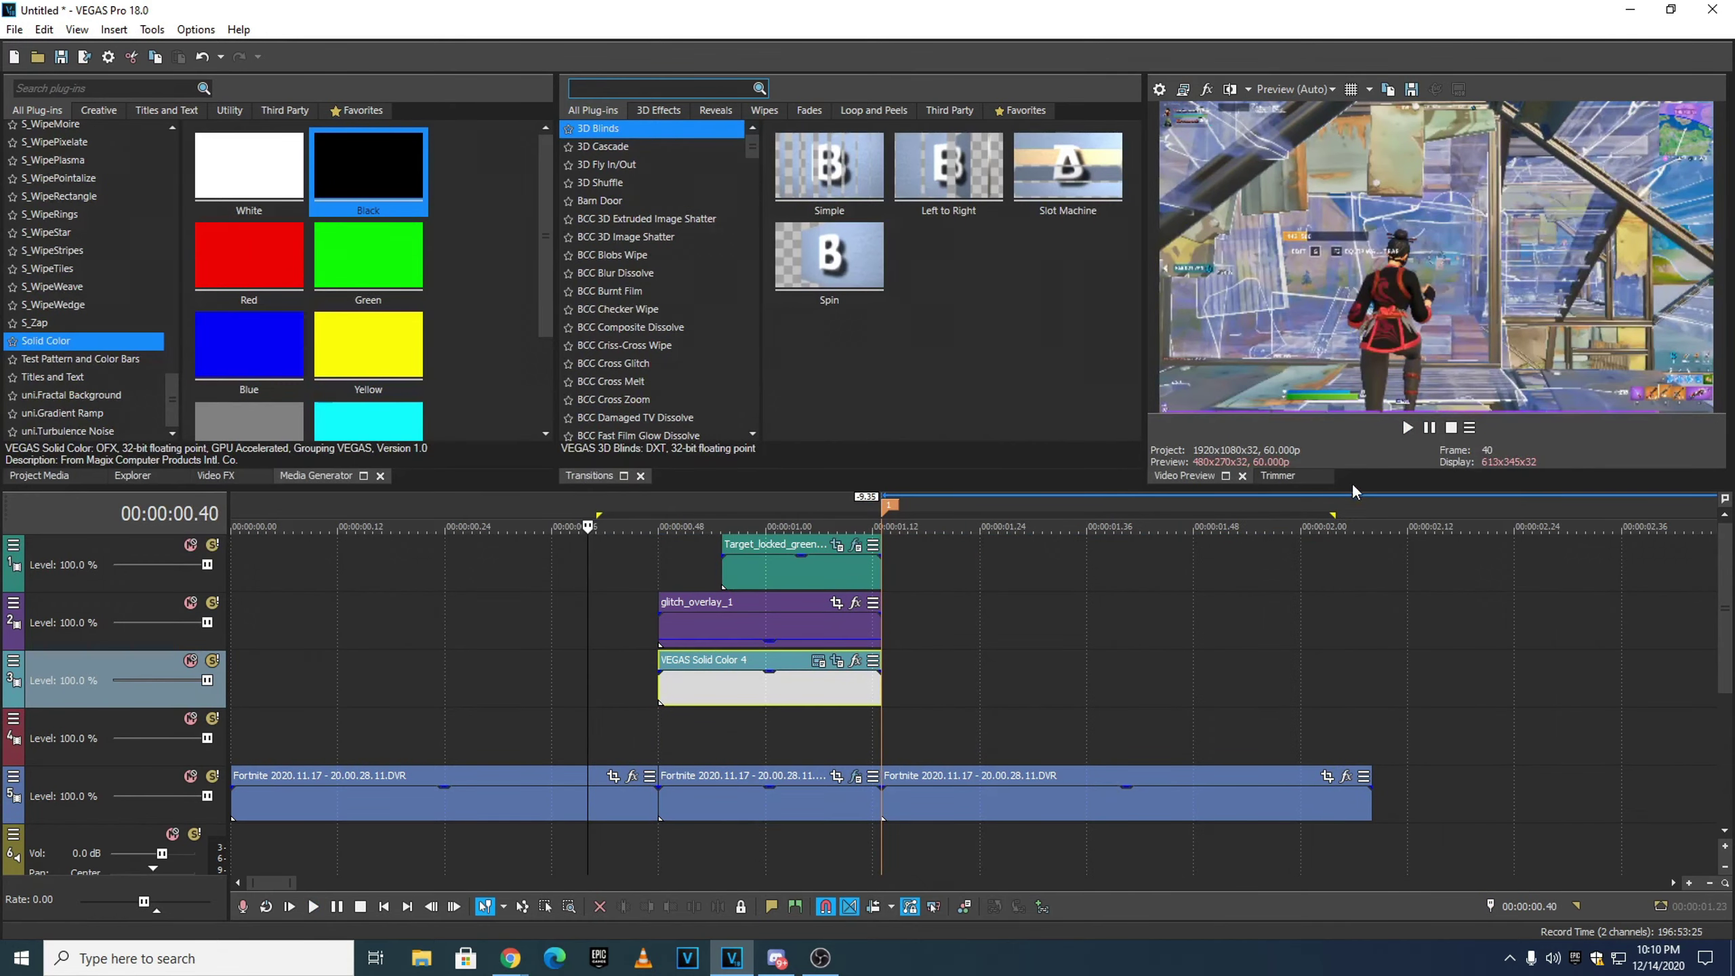
{"action": "left_click", "coordinate": [1427, 428]}
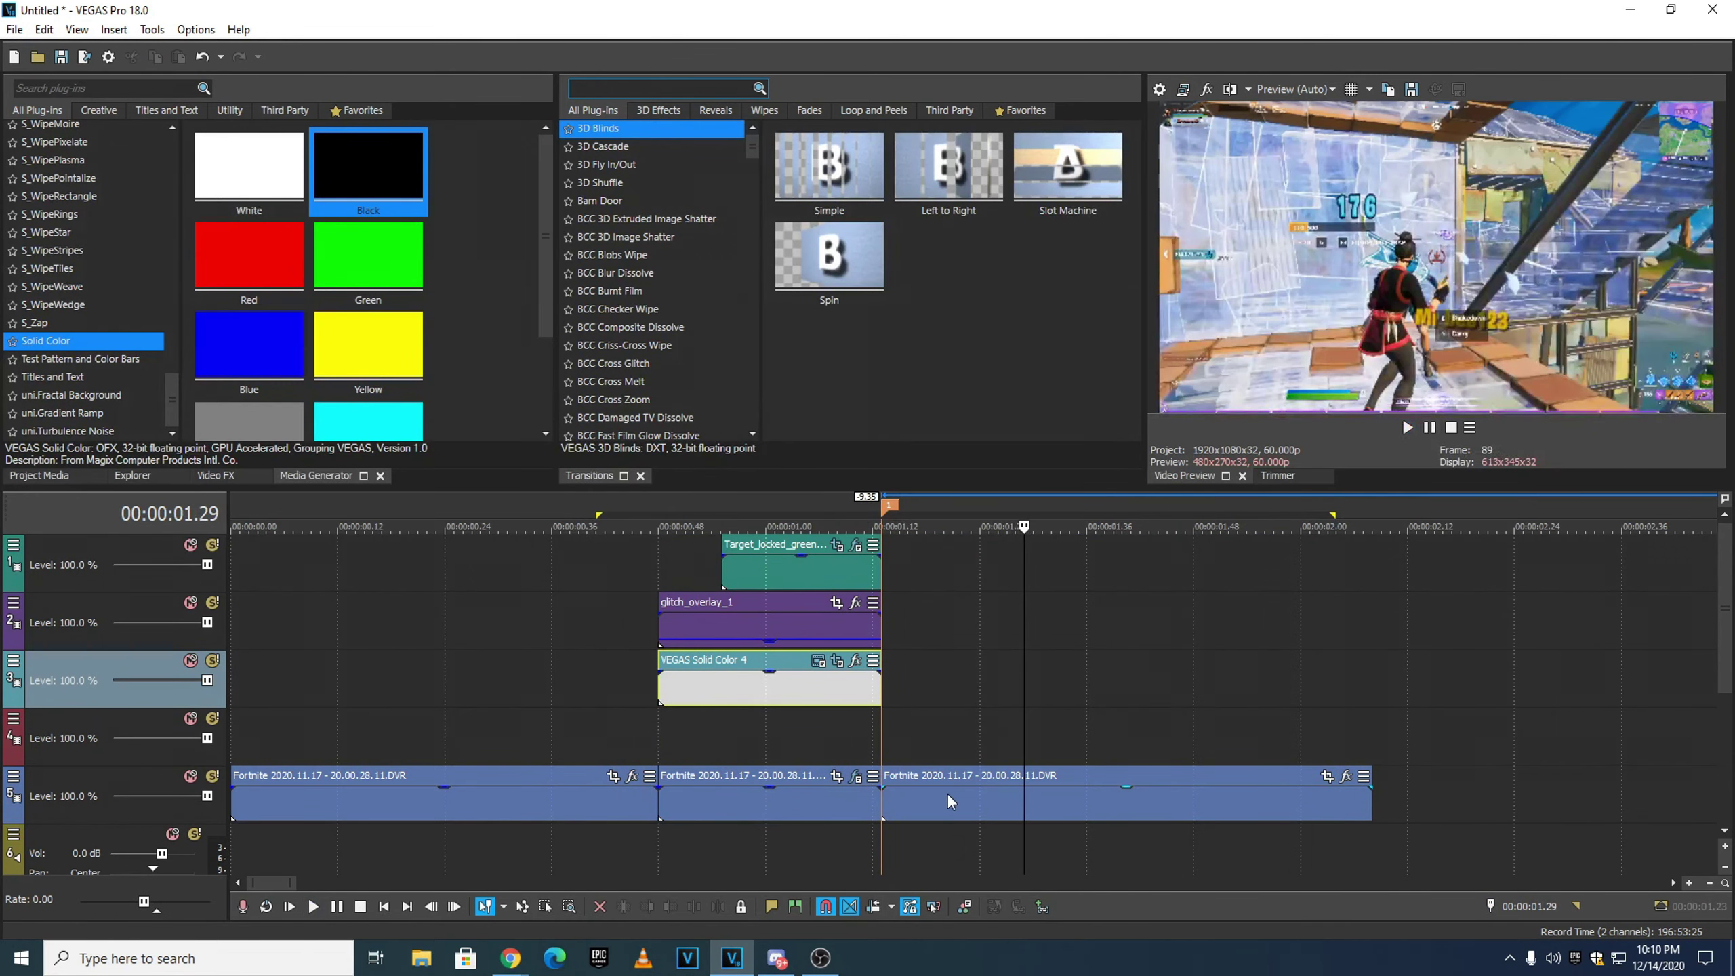
{"action": "left_click", "coordinate": [950, 800]}
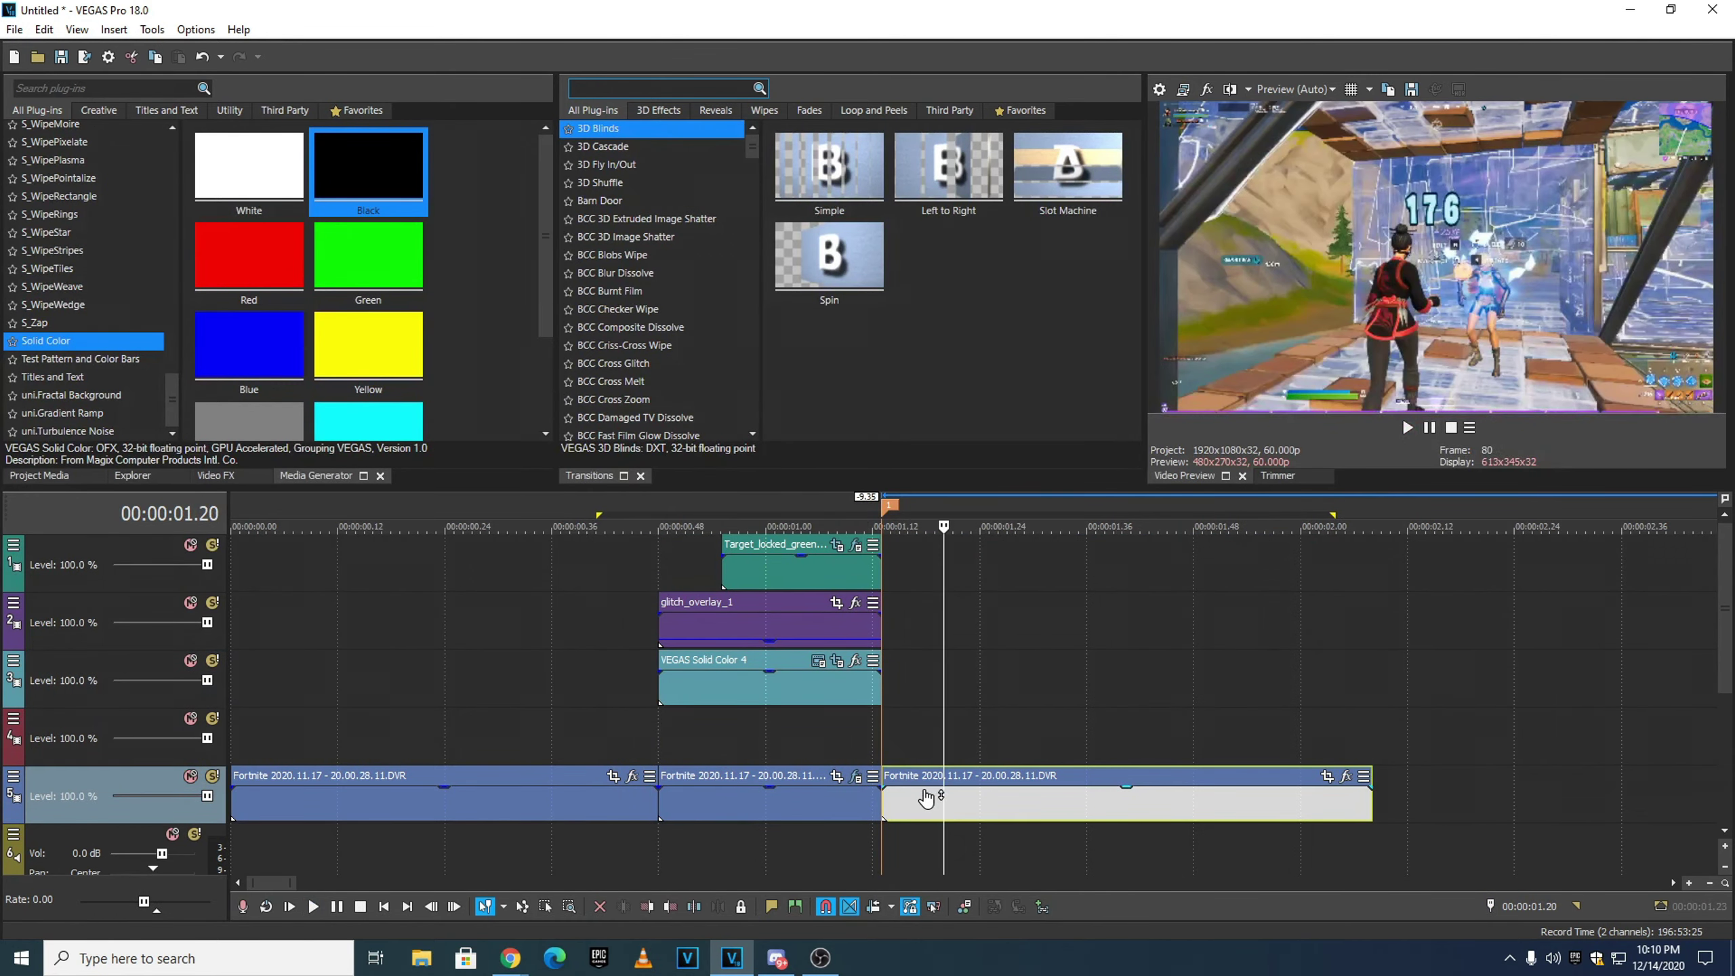
{"action": "left_click", "coordinate": [897, 738]}
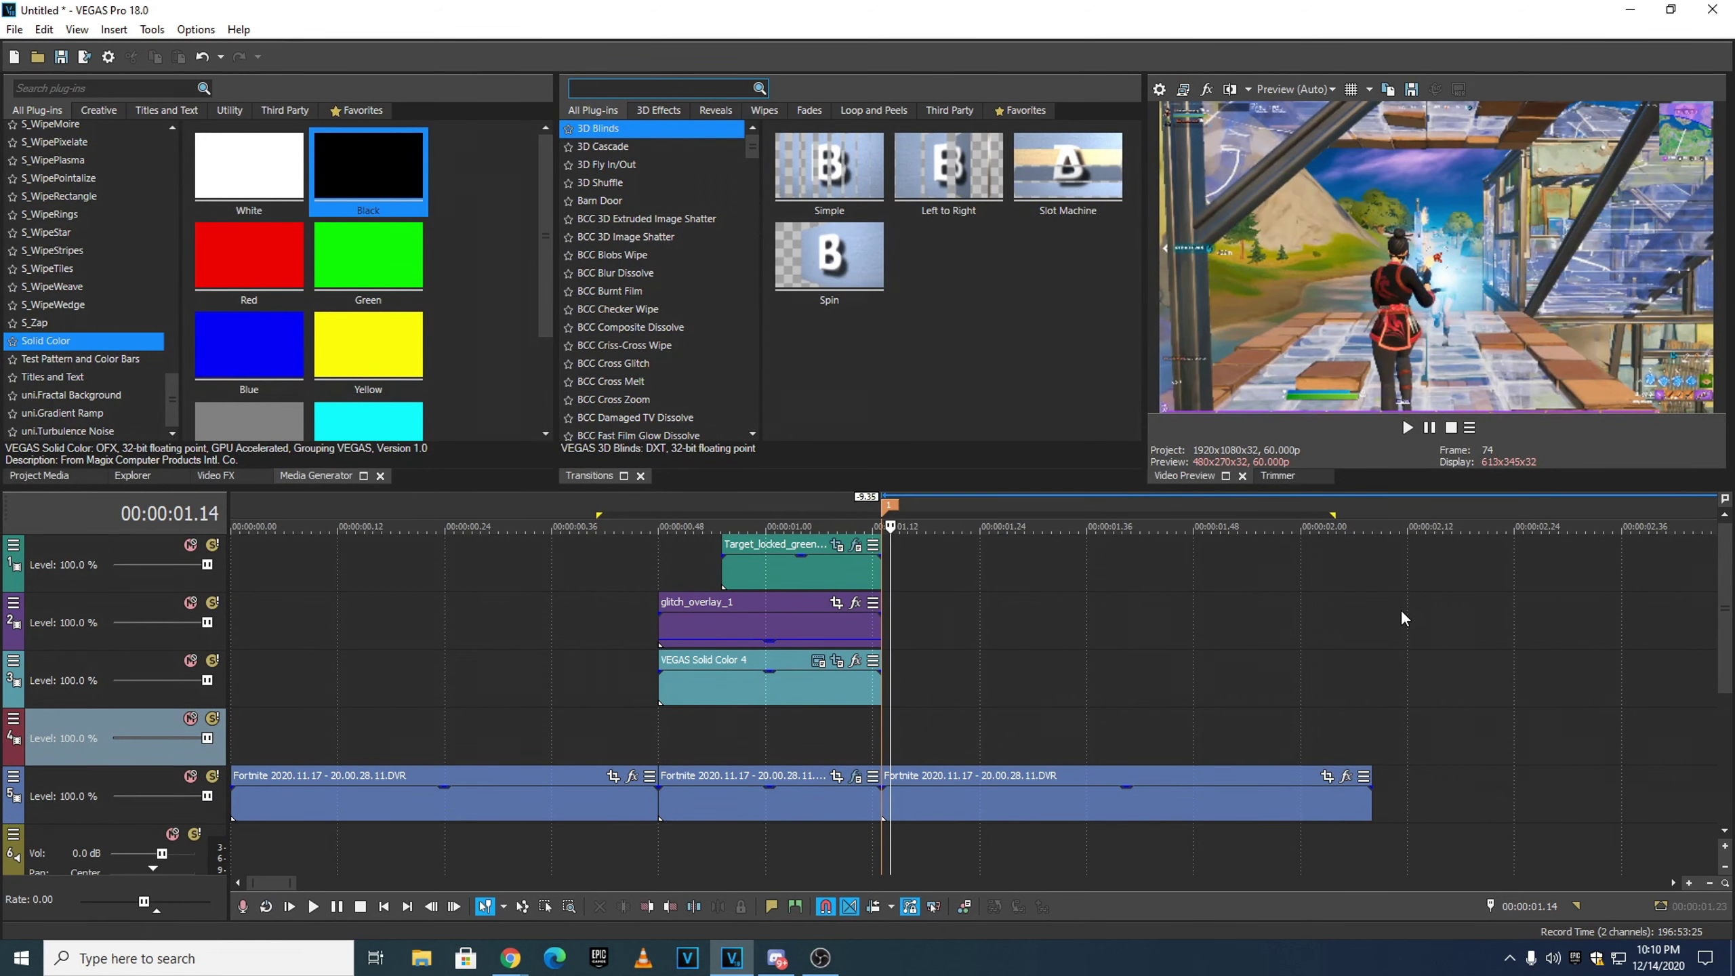
- Insert another audio track, and lower the three audio tracks beneath it to -12.6 dB, -10.4 dB and -14.7 dB
{"action": "left_click_drag", "start_coordinate": [1727, 673], "coordinate": [1726, 789]}
{"action": "left_click", "coordinate": [870, 697]}
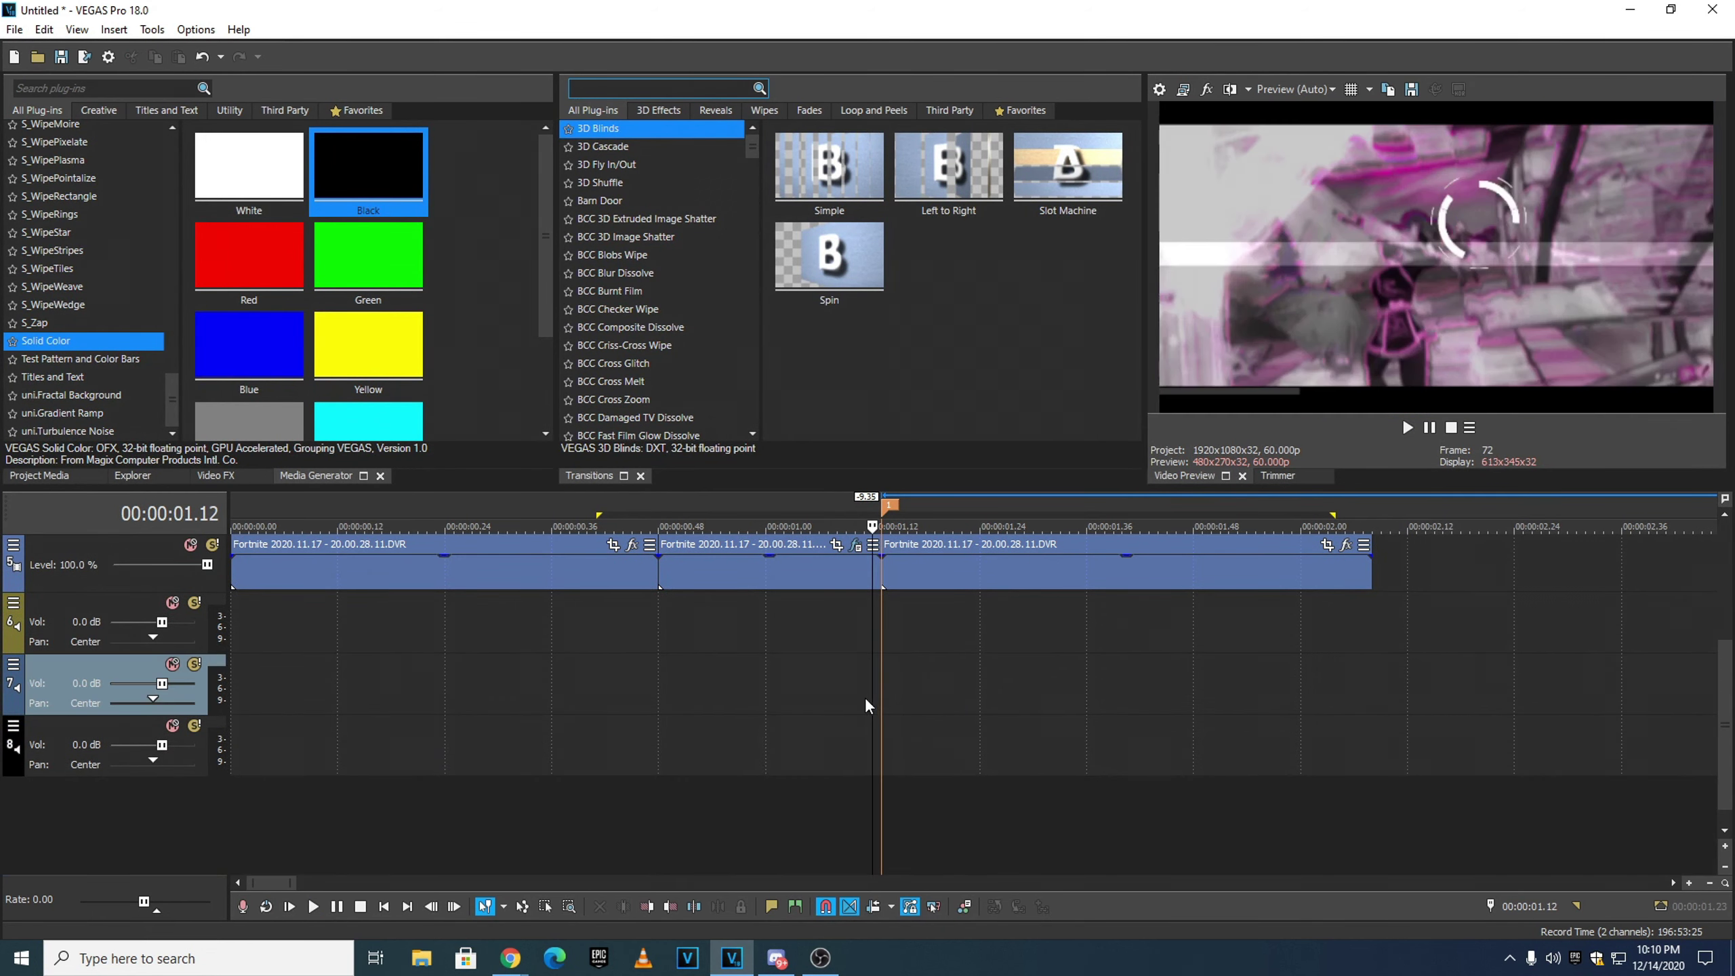
{"action": "left_click", "coordinate": [802, 707]}
{"action": "left_click", "coordinate": [747, 637]}
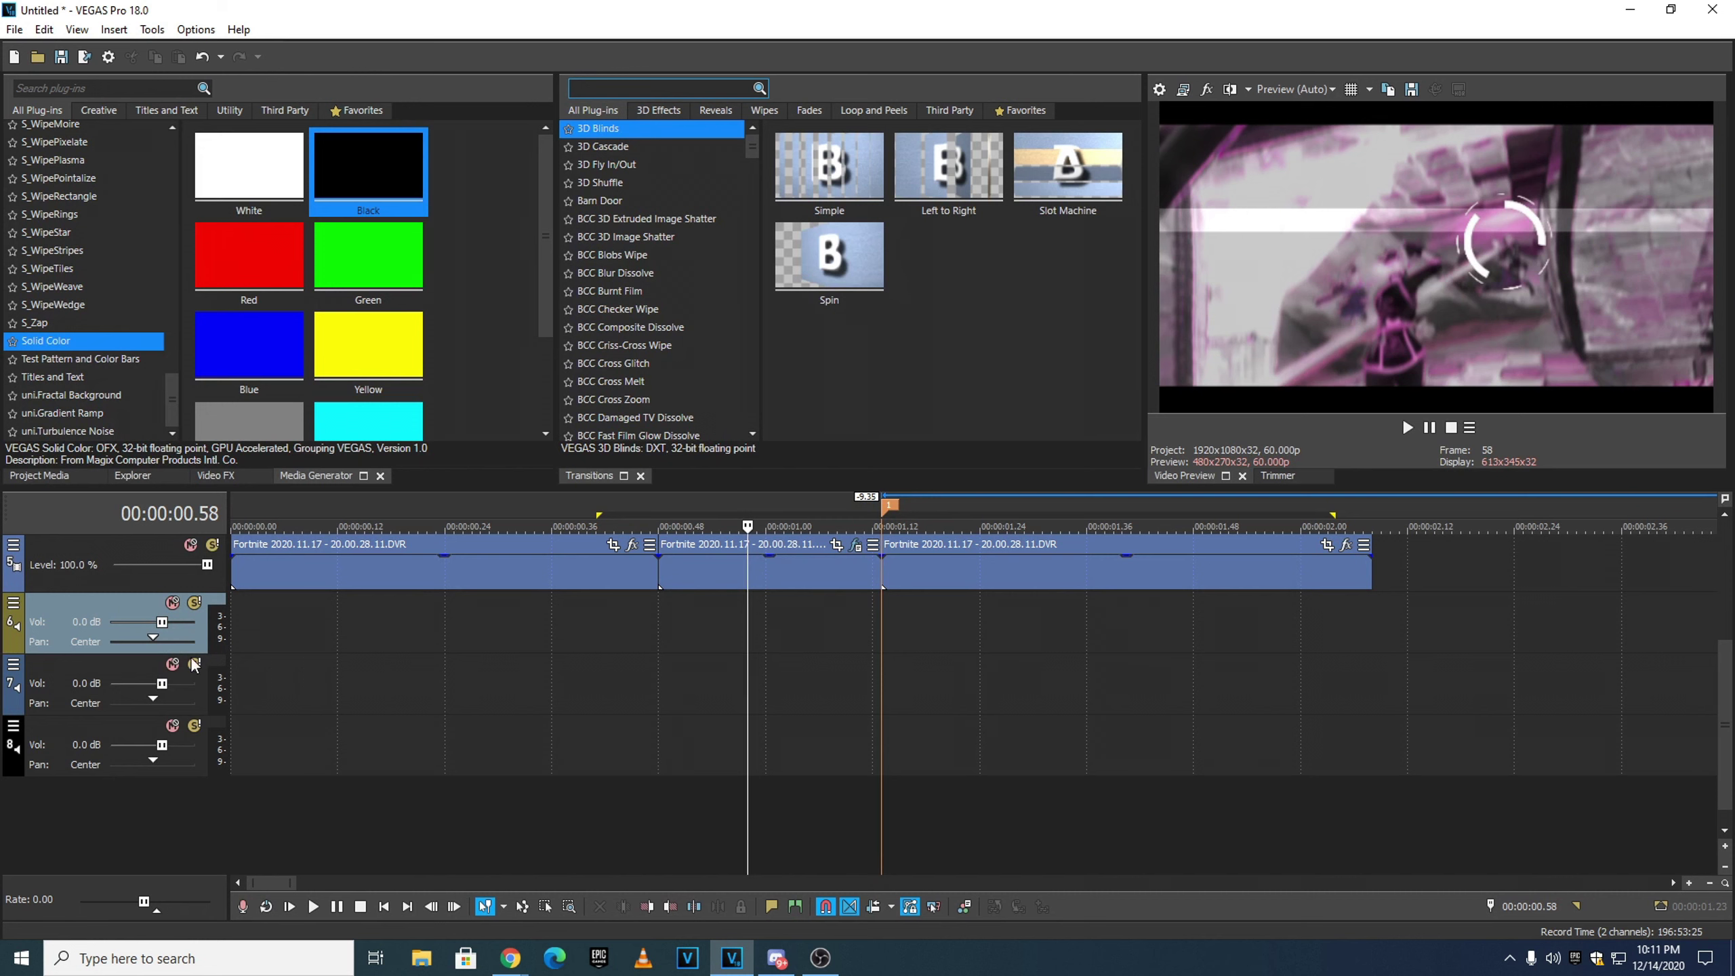
{"action": "left_click", "coordinate": [622, 643]}
{"action": "right_click", "coordinate": [408, 650]}
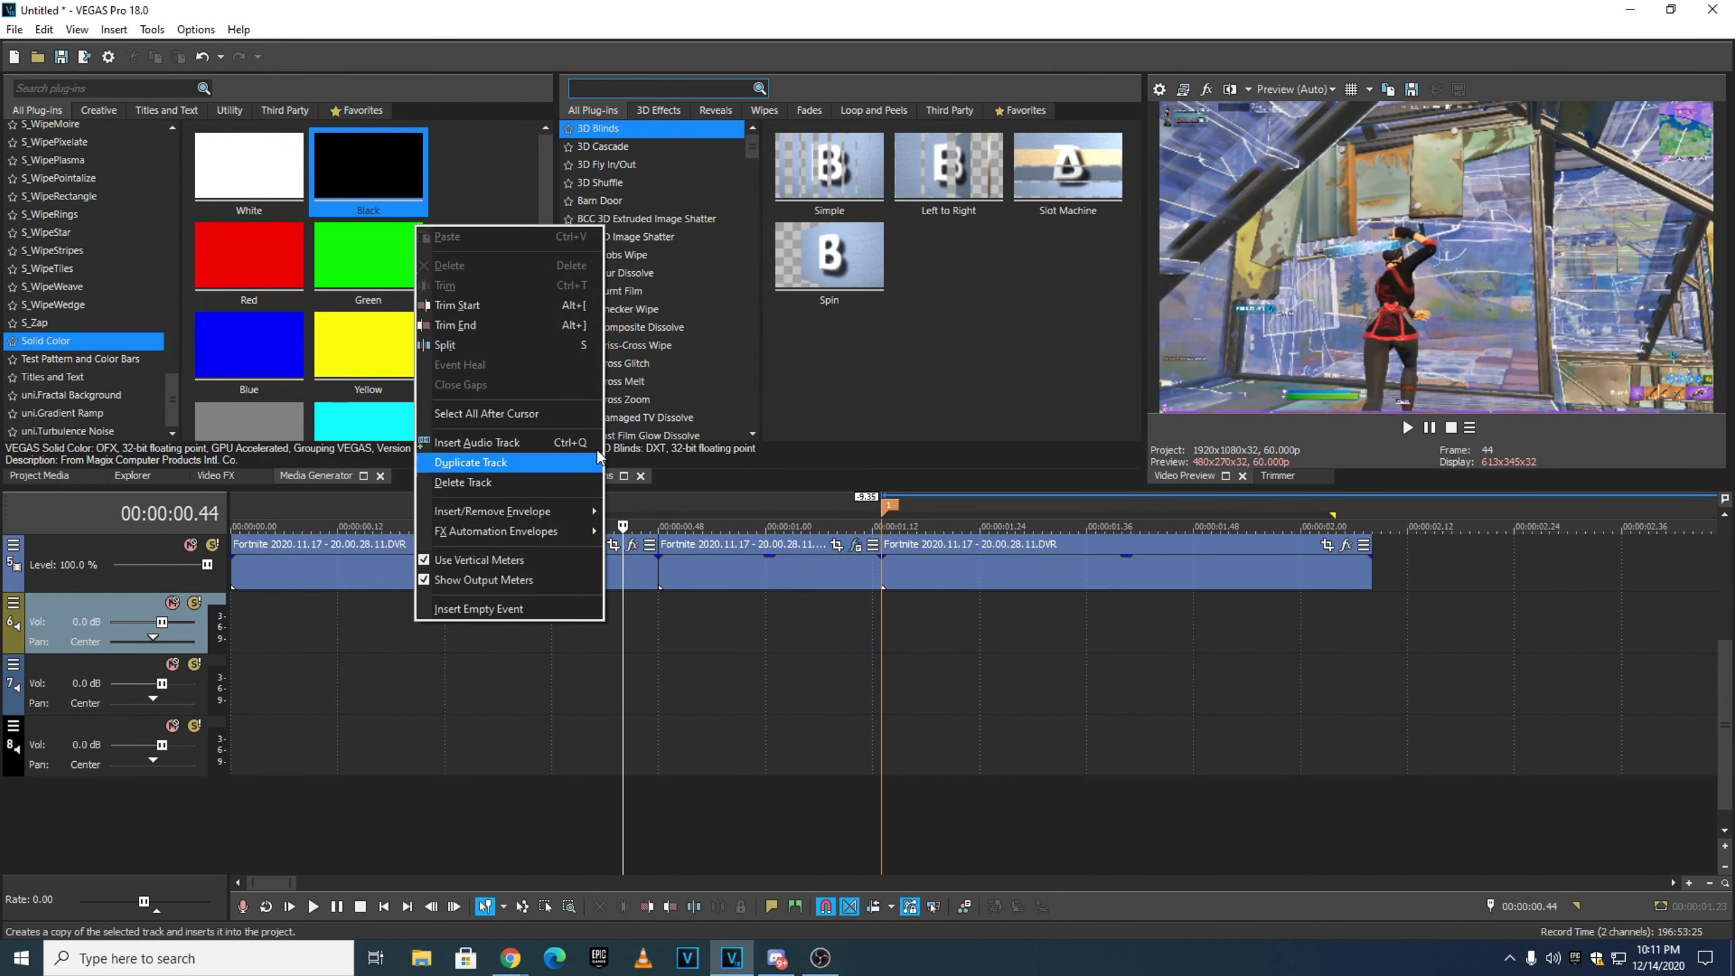
{"action": "left_click", "coordinate": [465, 441]}
{"action": "left_click", "coordinate": [302, 629]}
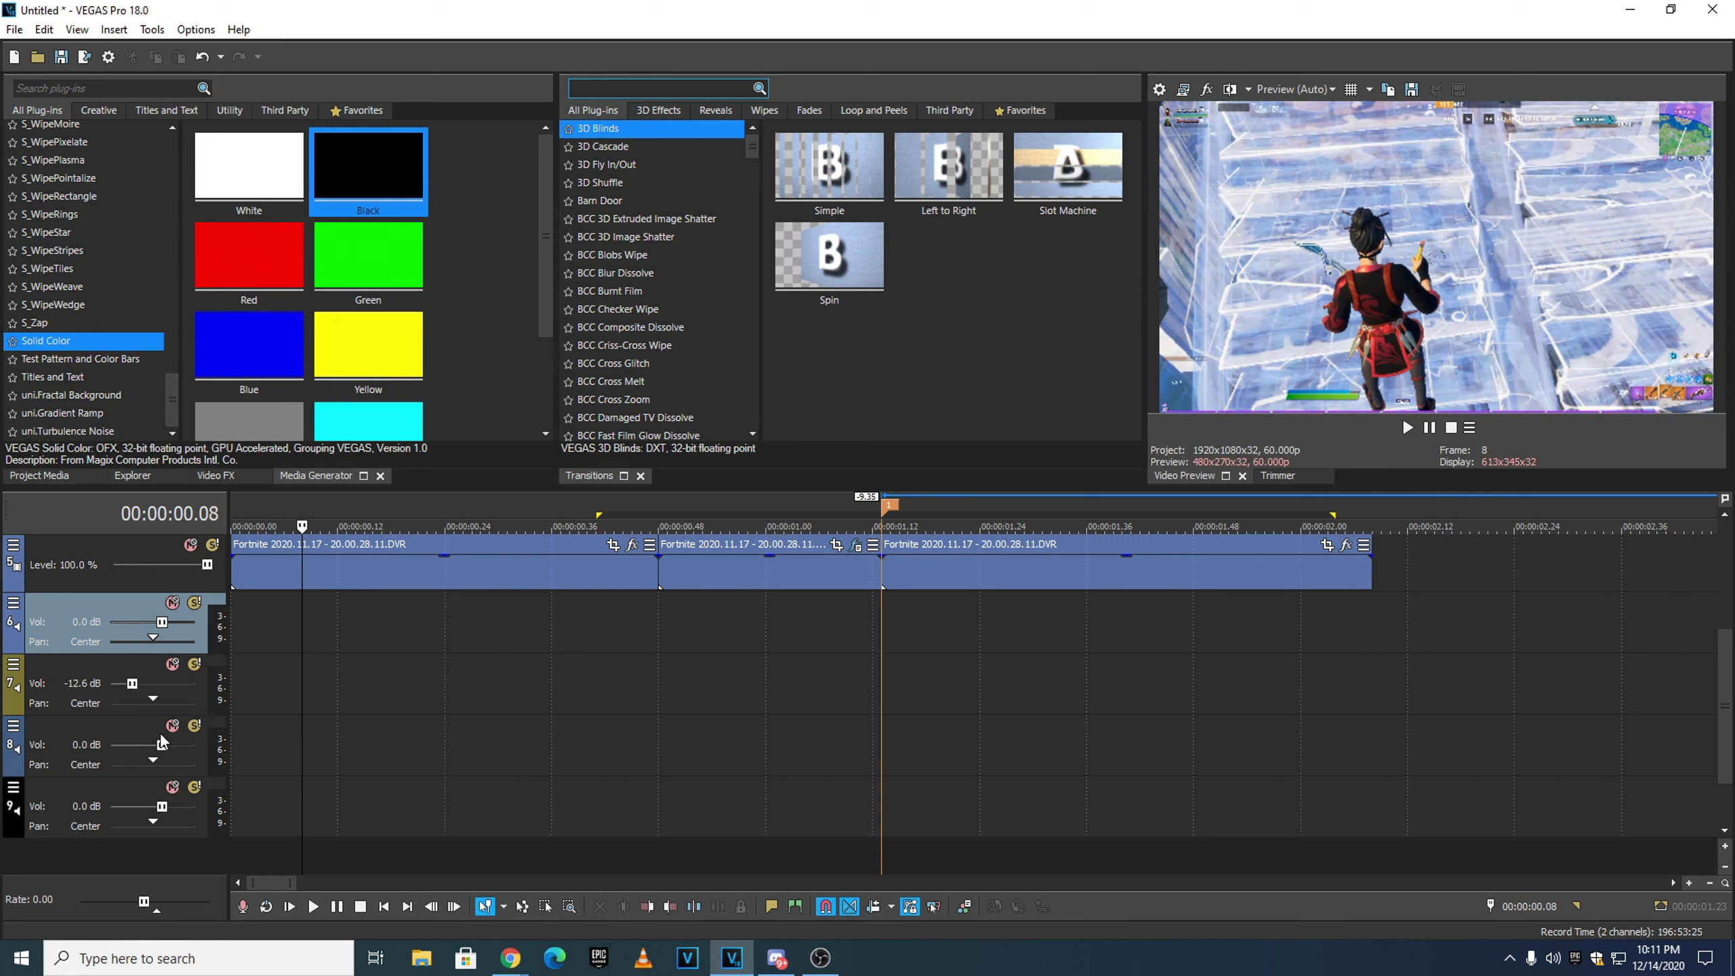
{"action": "left_click_drag", "start_coordinate": [163, 745], "coordinate": [133, 748]}
{"action": "left_click_drag", "start_coordinate": [161, 805], "coordinate": [134, 814]}
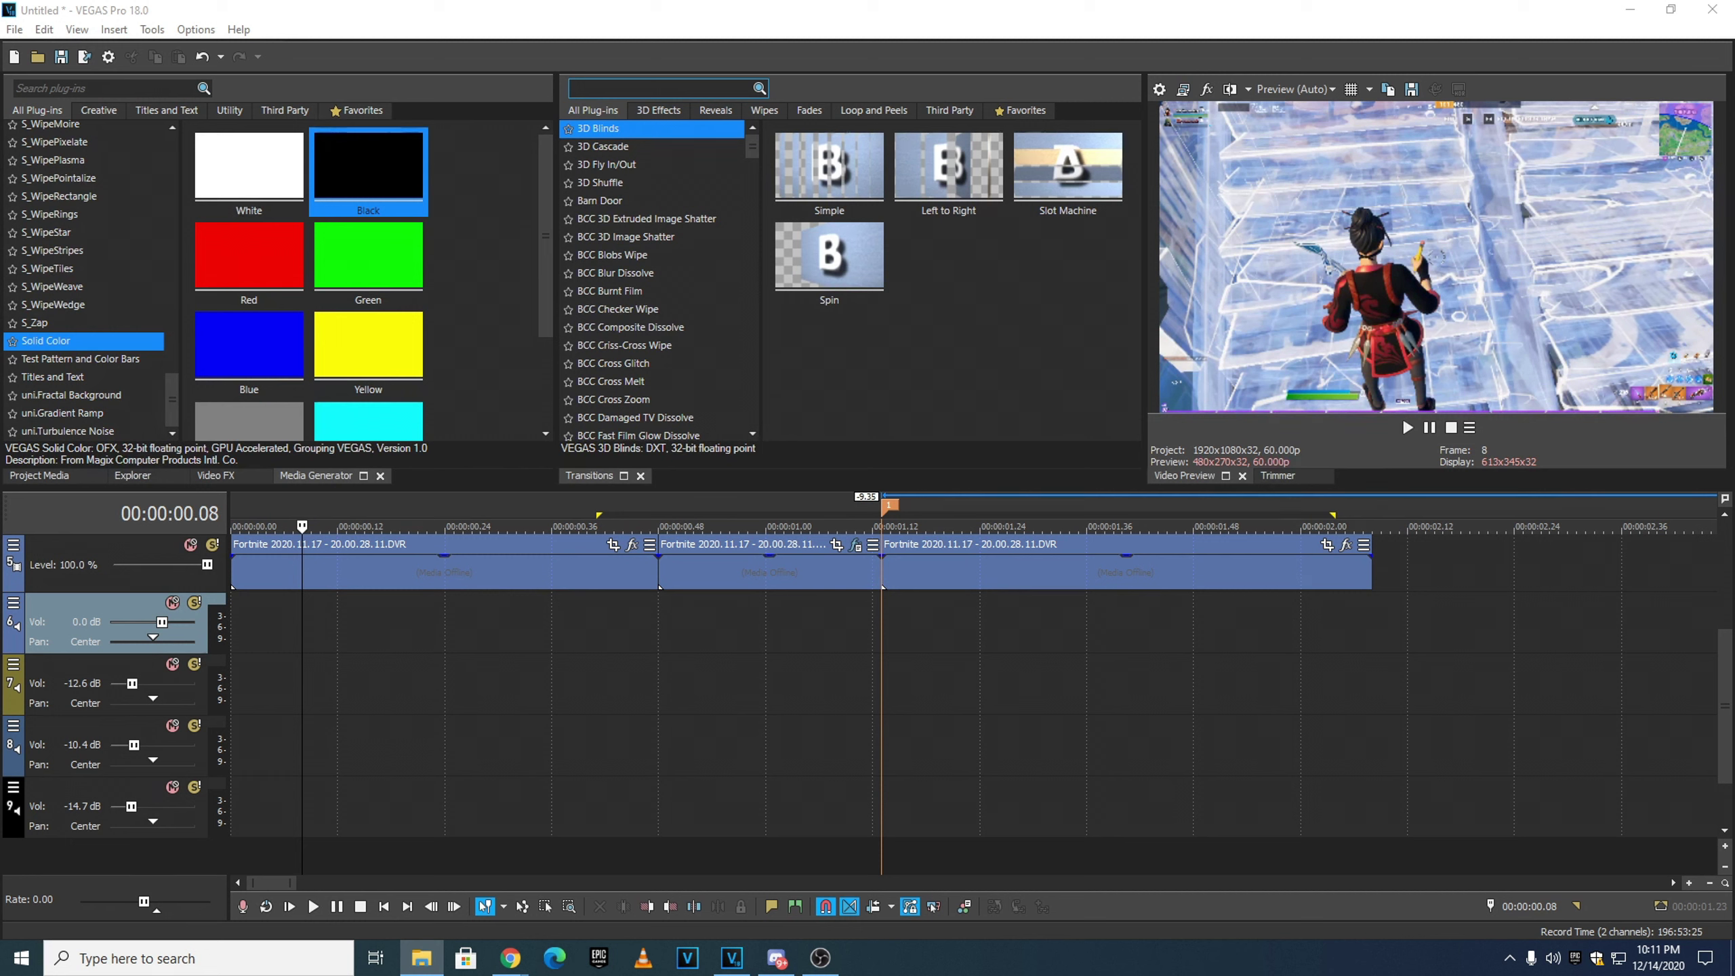
- Add the Legendary + Epic Old Pump (1) sound to the -12.6 dB audio track and fade it out across its full length
{"action": "left_click_drag", "start_coordinate": [919, 708], "coordinate": [696, 686]}
{"action": "scroll", "coordinate": [802, 708], "scroll_direction": "down", "scroll_amount": 2}
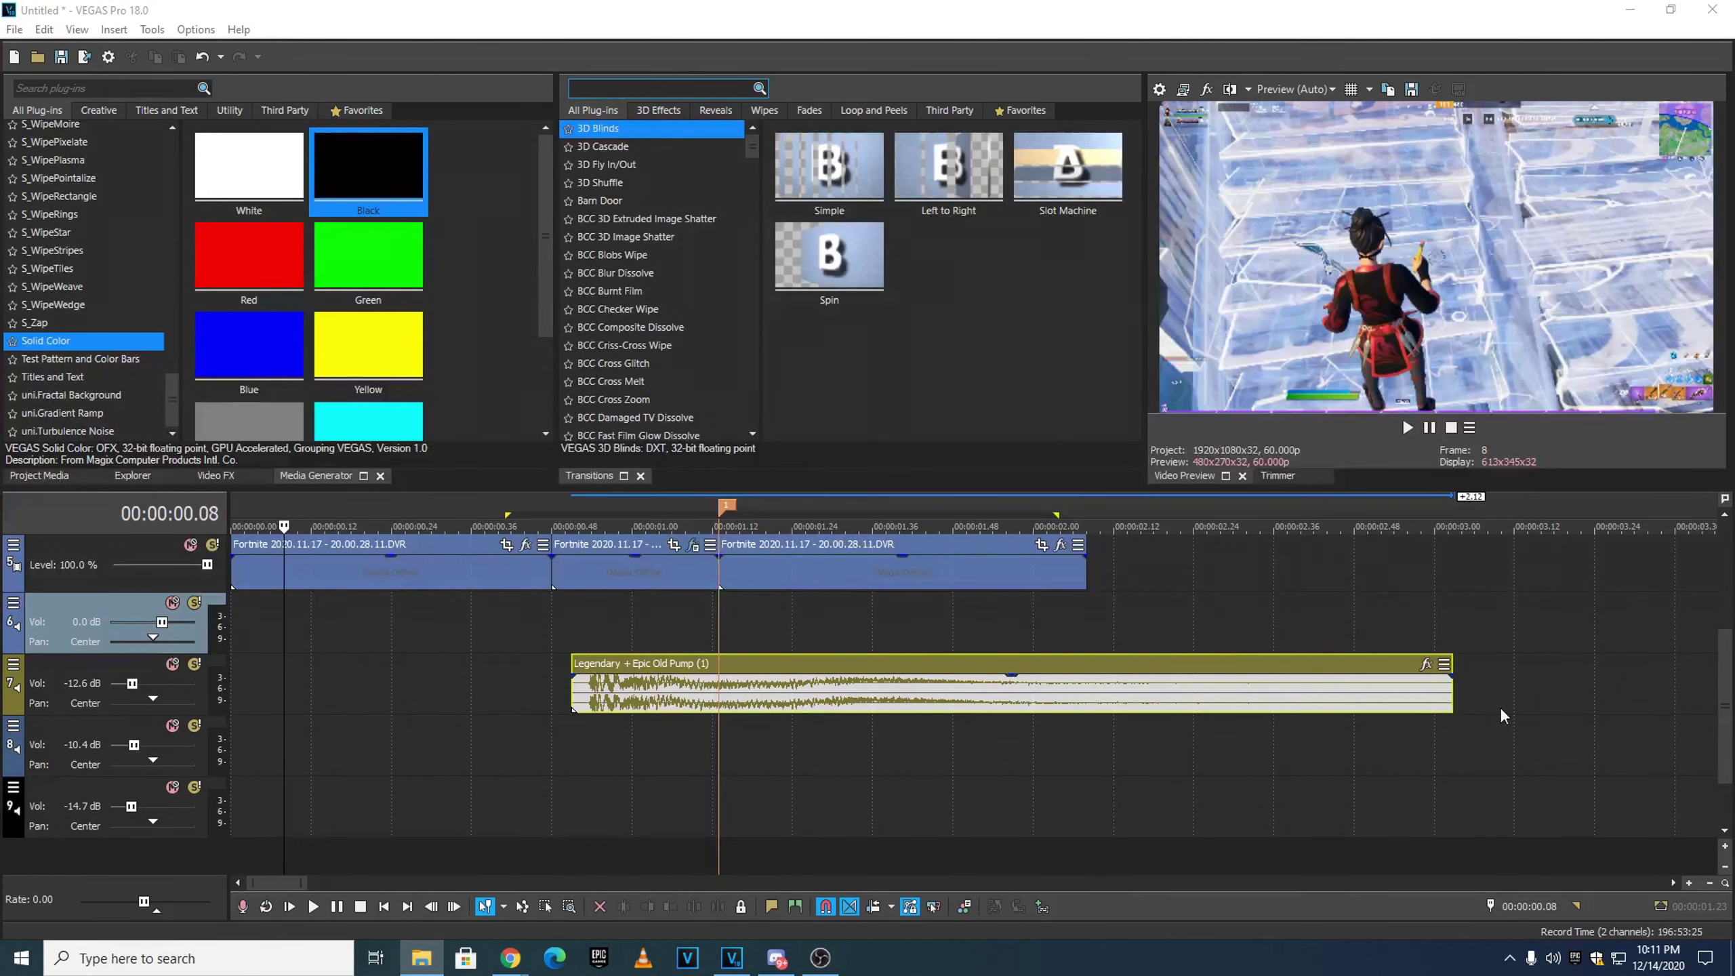
{"action": "left_click_drag", "start_coordinate": [1451, 677], "coordinate": [574, 677]}
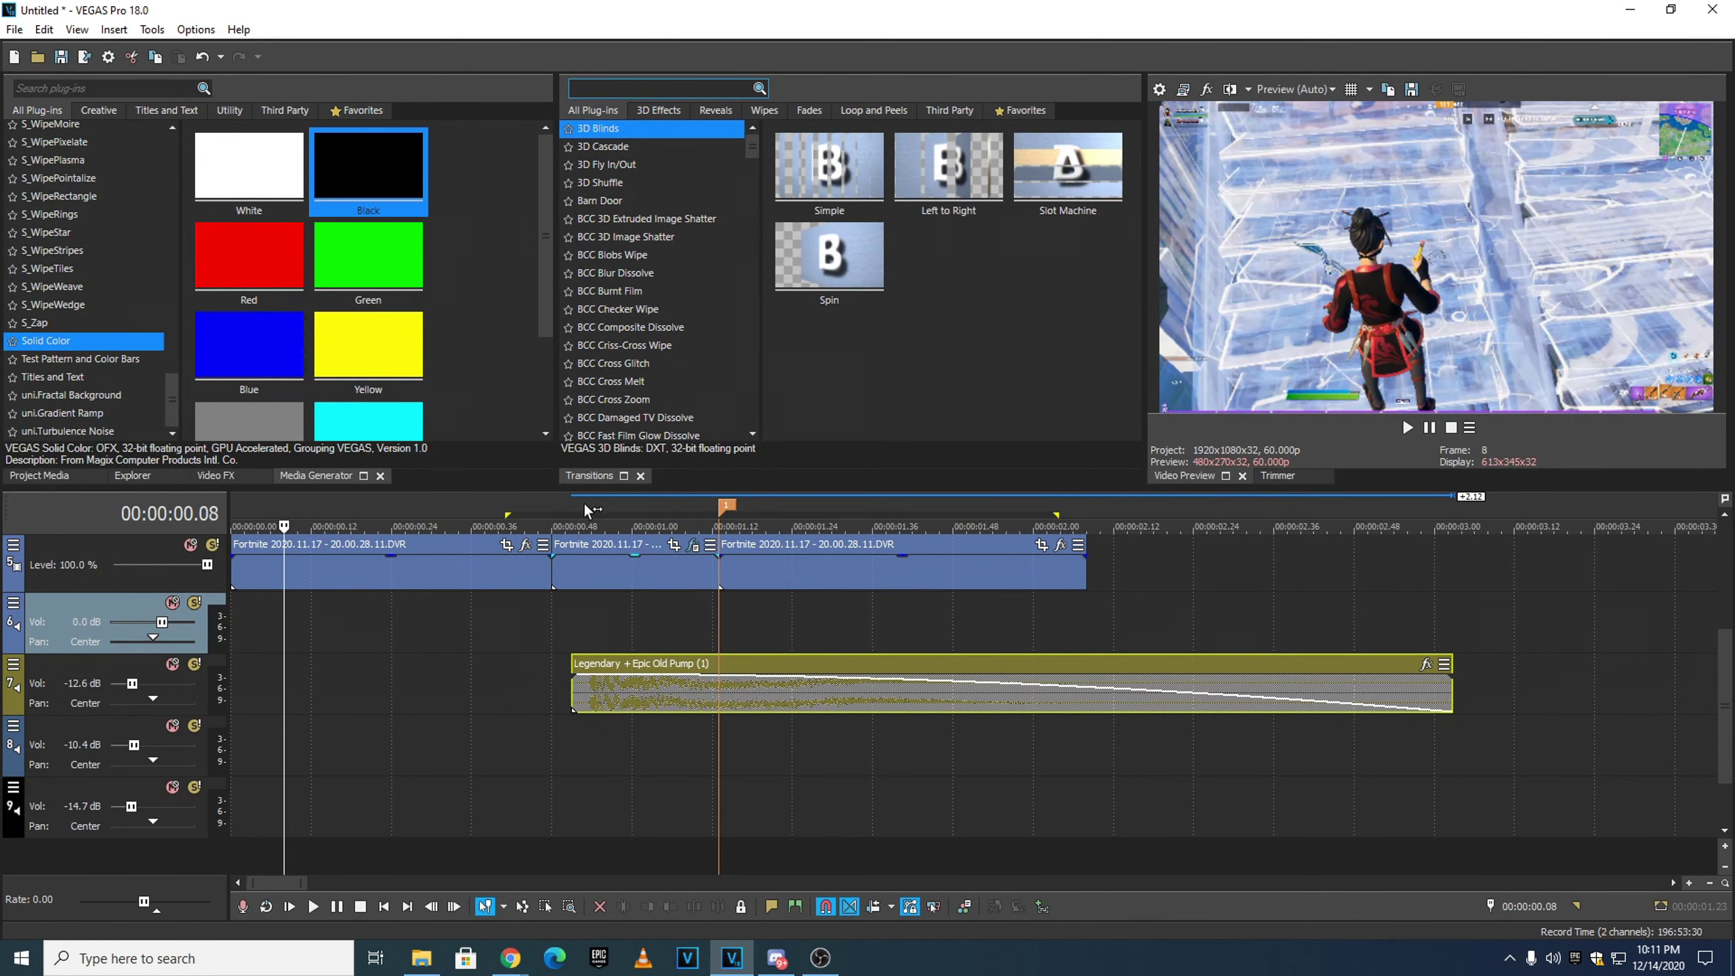
- Split the pump sound at 00:00:00.53, just before its waveform begins, and remove the silent opening piece
{"action": "left_click", "coordinate": [589, 505]}
{"action": "scroll", "coordinate": [588, 505], "scroll_direction": "up", "scroll_amount": 5}
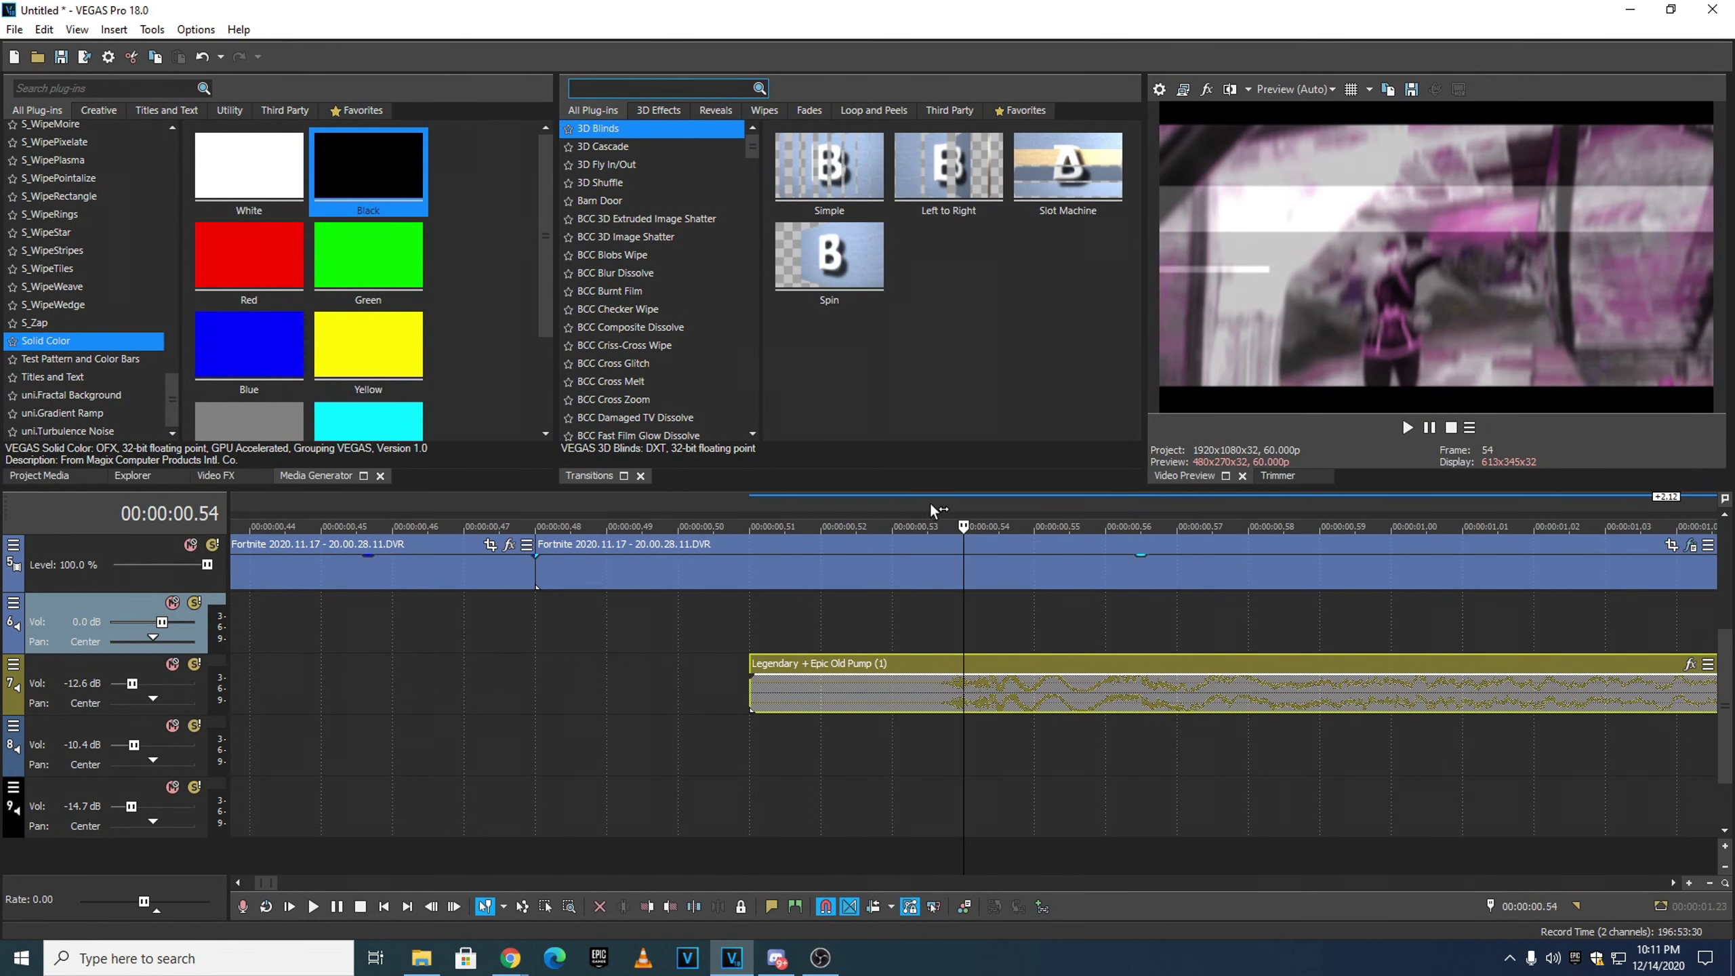
{"action": "key", "text": "Left"}
{"action": "key", "text": "s"}
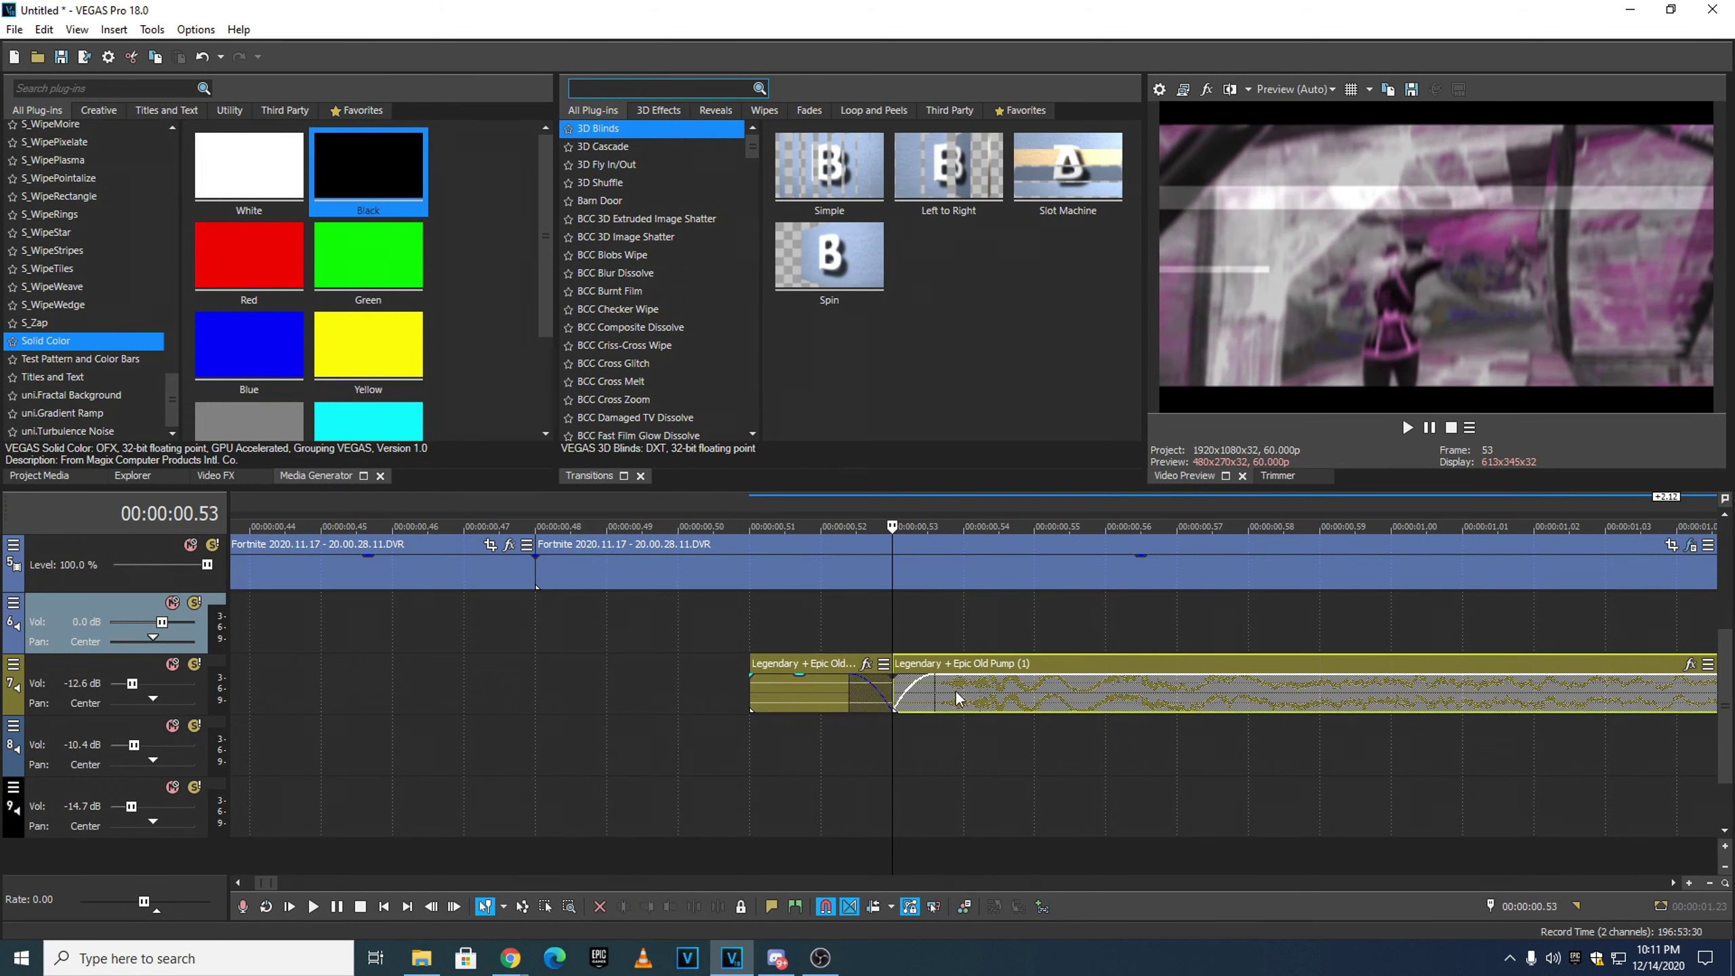
{"action": "scroll", "coordinate": [956, 693], "scroll_direction": "down", "scroll_amount": 2}
{"action": "left_click", "coordinate": [951, 686]}
{"action": "right_click", "coordinate": [919, 692]}
{"action": "left_click", "coordinate": [970, 404]}
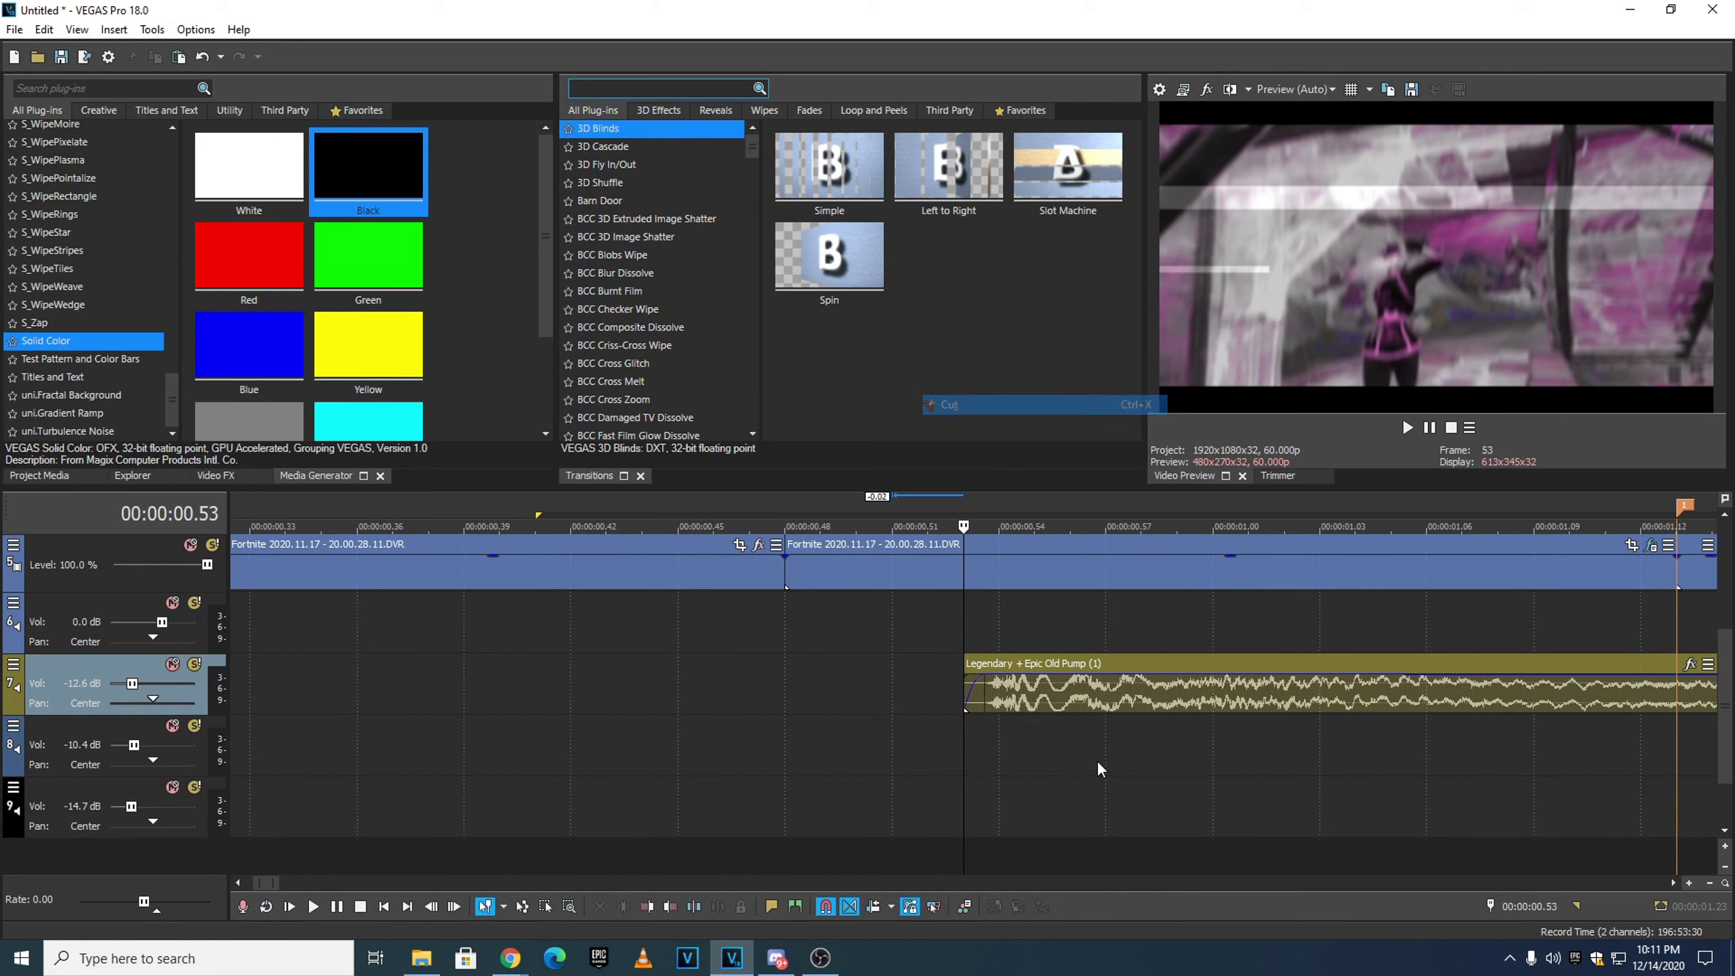
- Move the pump sound to start at the marker with the last Fortnite clip, and cut off everything past that clip's end
{"action": "scroll", "coordinate": [984, 711], "scroll_direction": "down", "scroll_amount": 3}
{"action": "left_click_drag", "start_coordinate": [865, 657], "coordinate": [1036, 675]}
{"action": "scroll", "coordinate": [1148, 726], "scroll_direction": "down", "scroll_amount": 2}
{"action": "left_click", "coordinate": [812, 526]}
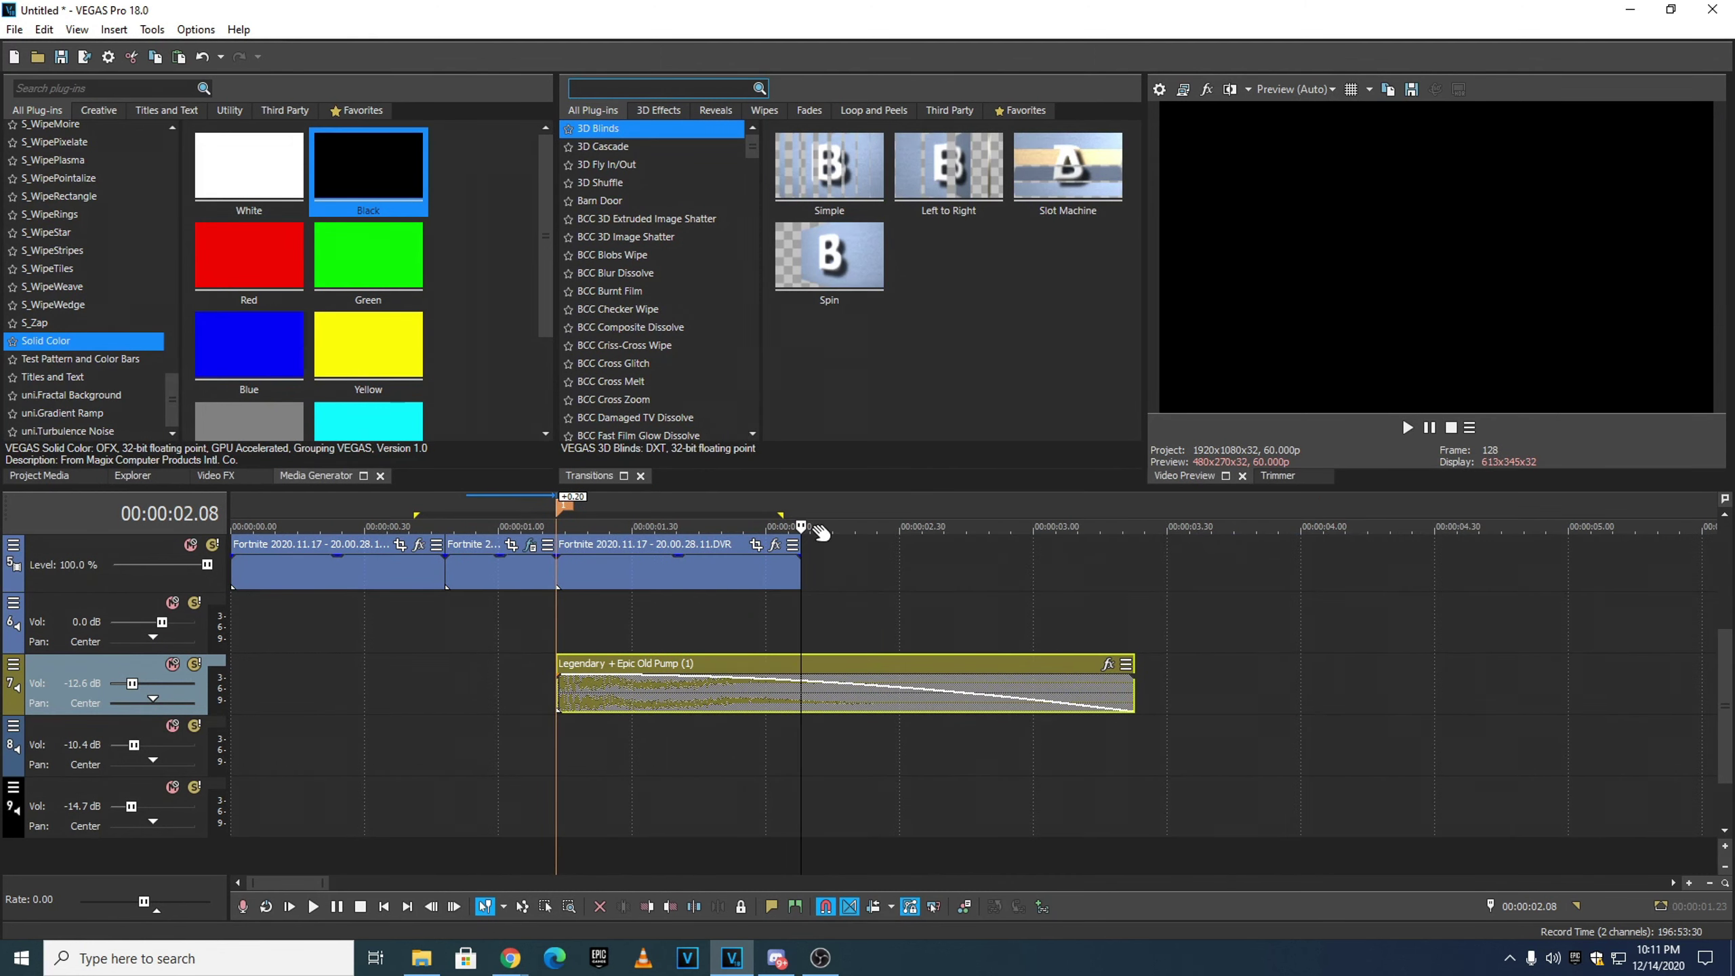
{"action": "key", "text": "s"}
{"action": "right_click", "coordinate": [889, 669]}
{"action": "left_click", "coordinate": [1024, 493]}
- Fade out the trimmed pump sound across its entire length
{"action": "scroll", "coordinate": [913, 664], "scroll_direction": "up", "scroll_amount": 4}
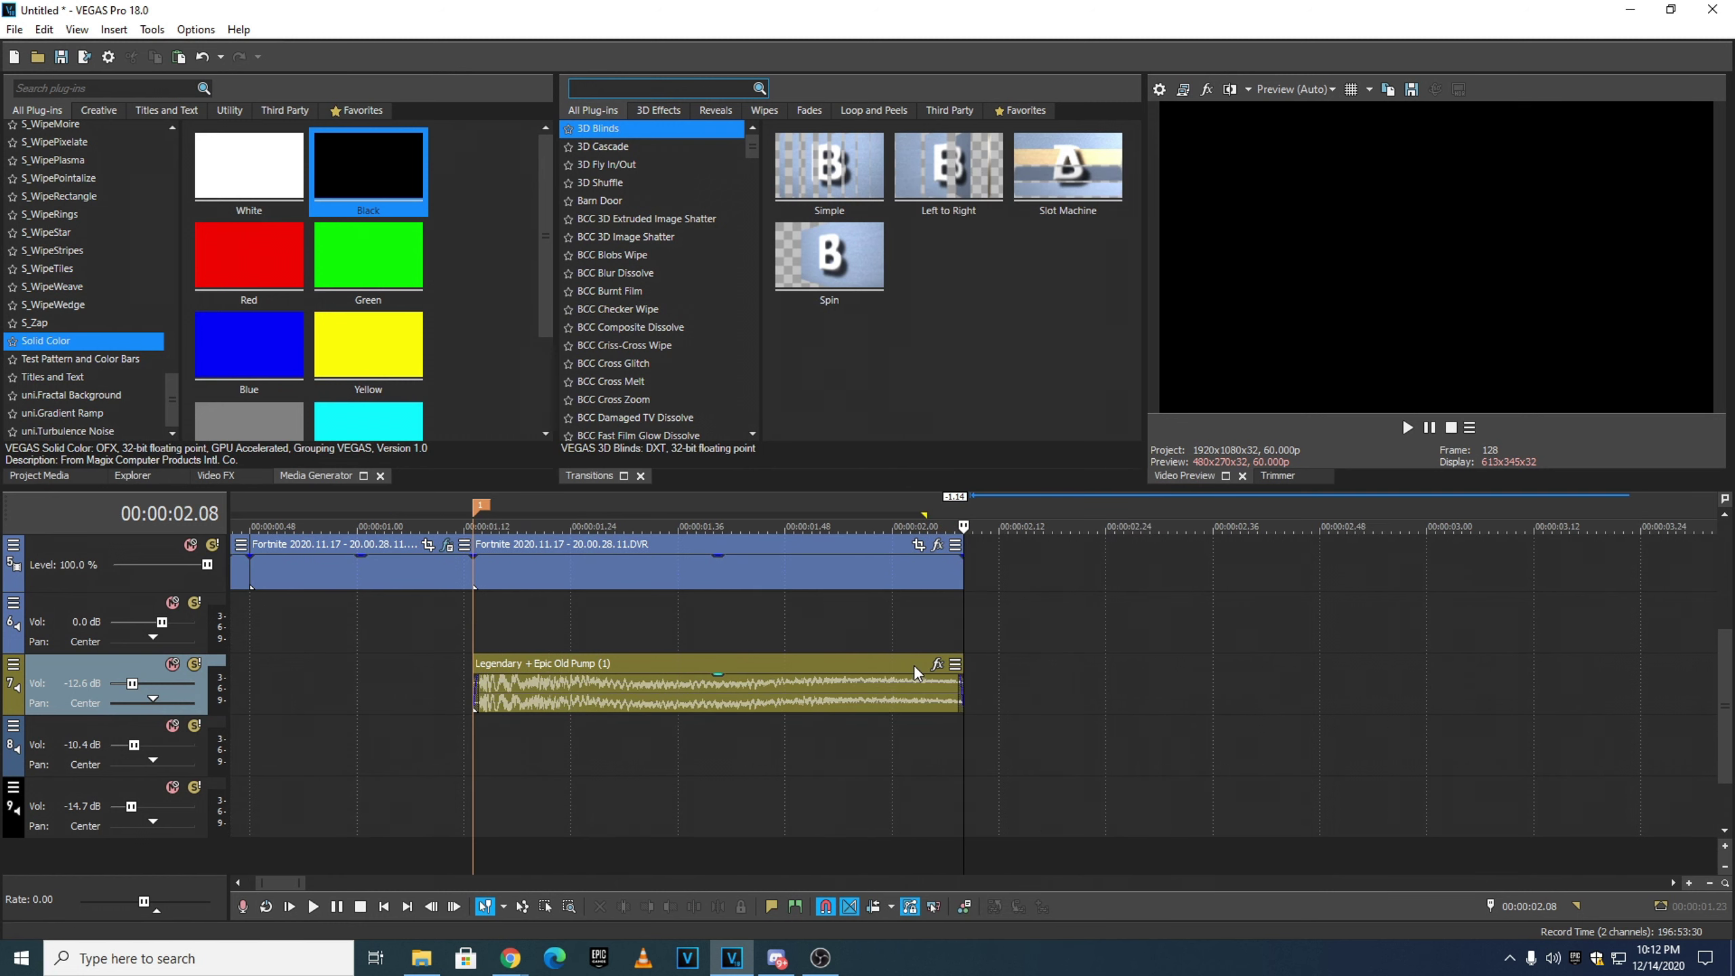
{"action": "scroll", "coordinate": [956, 676], "scroll_direction": "down", "scroll_amount": 2}
{"action": "left_click_drag", "start_coordinate": [960, 673], "coordinate": [474, 677]}
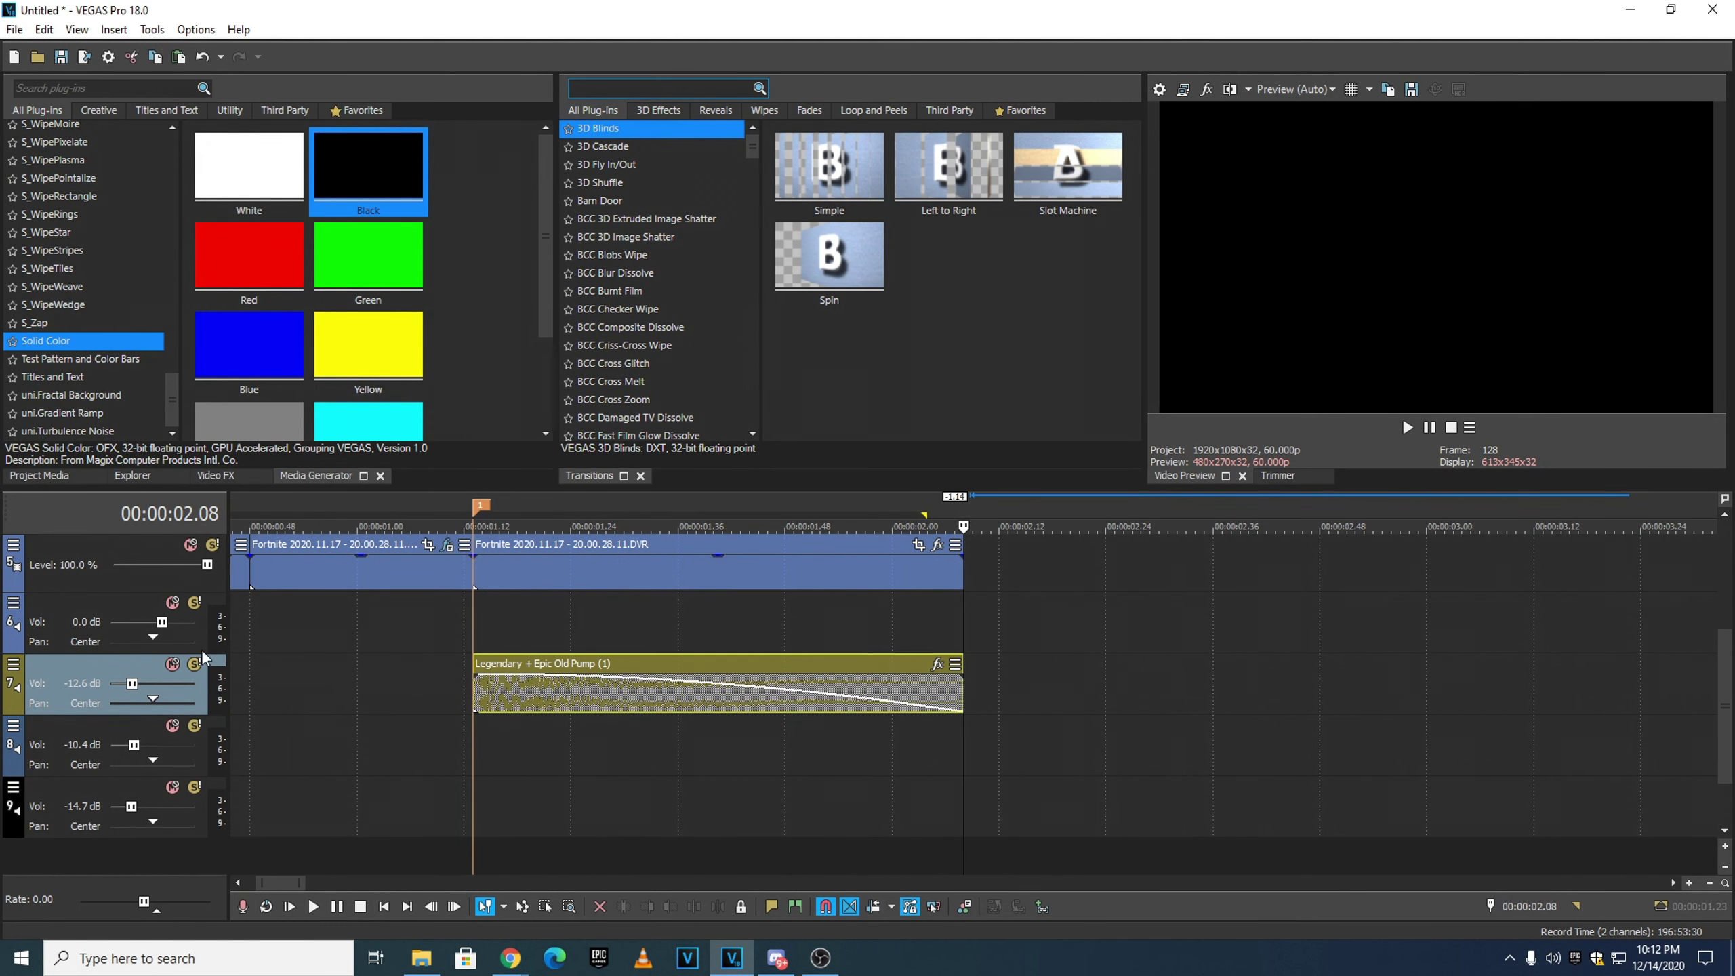
- Select a timeline range from 00:00:00.37 to well past the last clip, and play back the pump sound with the video
{"action": "scroll", "coordinate": [1067, 750], "scroll_direction": "down", "scroll_amount": 2}
{"action": "scroll", "coordinate": [1067, 750], "scroll_direction": "down", "scroll_amount": 2}
{"action": "left_click_drag", "start_coordinate": [394, 496], "coordinate": [1220, 496]}
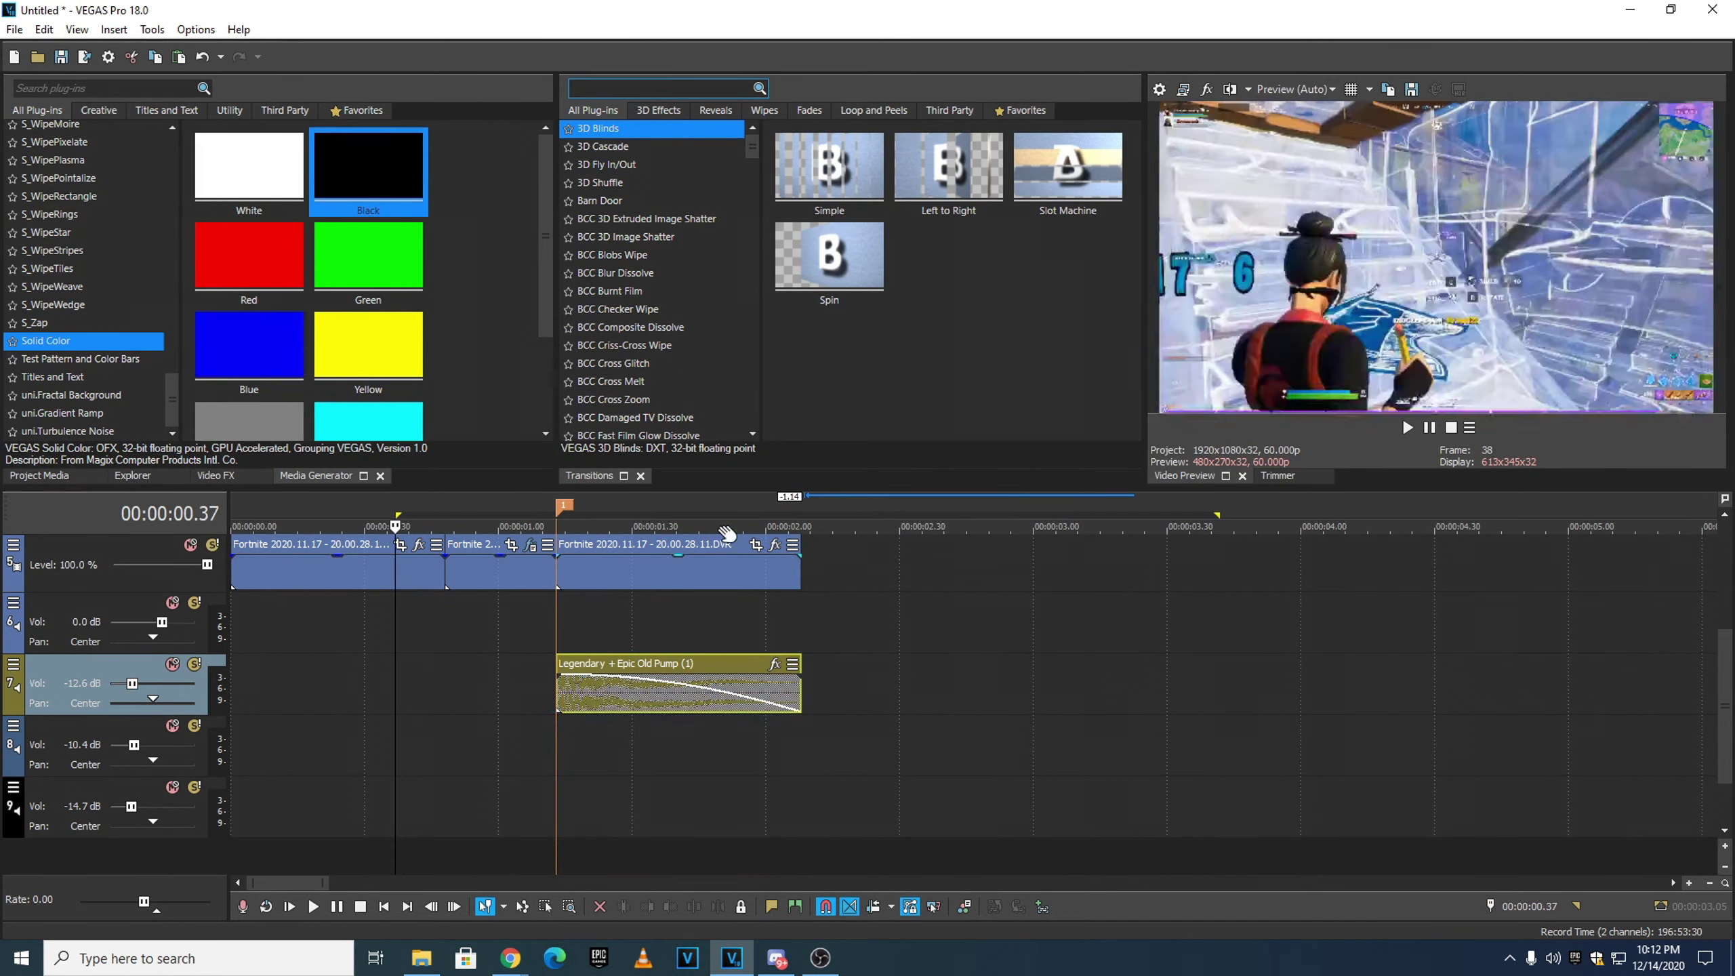
{"action": "left_click", "coordinate": [1407, 427]}
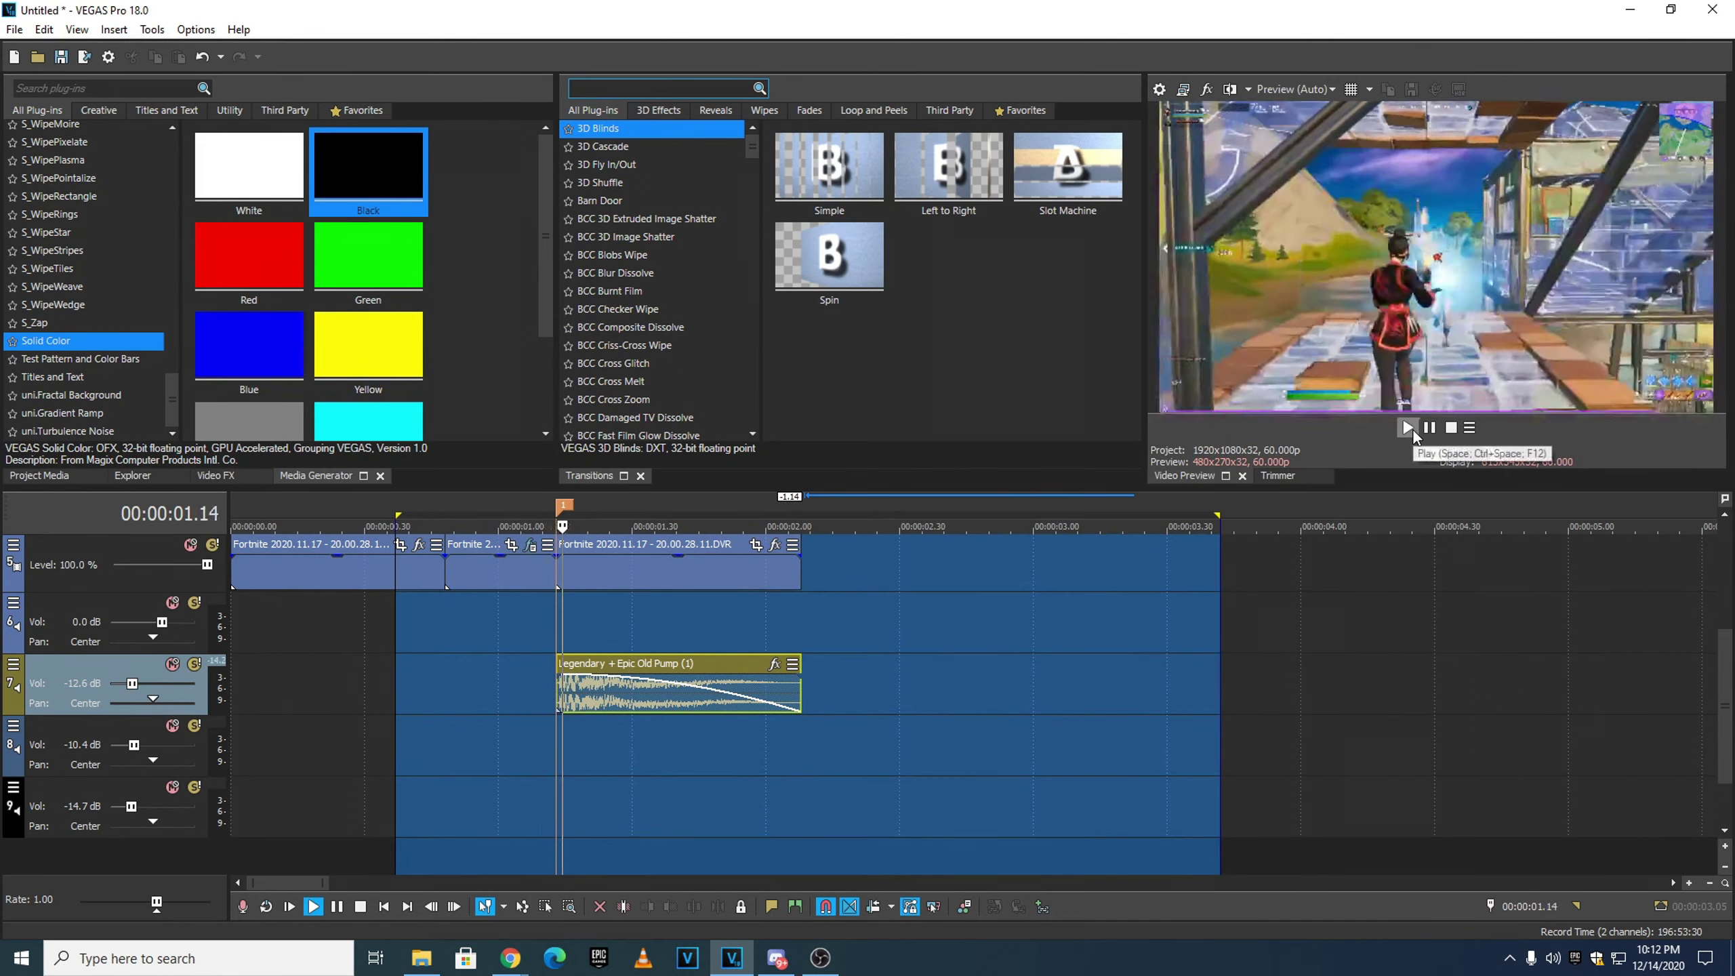
{"action": "left_click", "coordinate": [507, 500]}
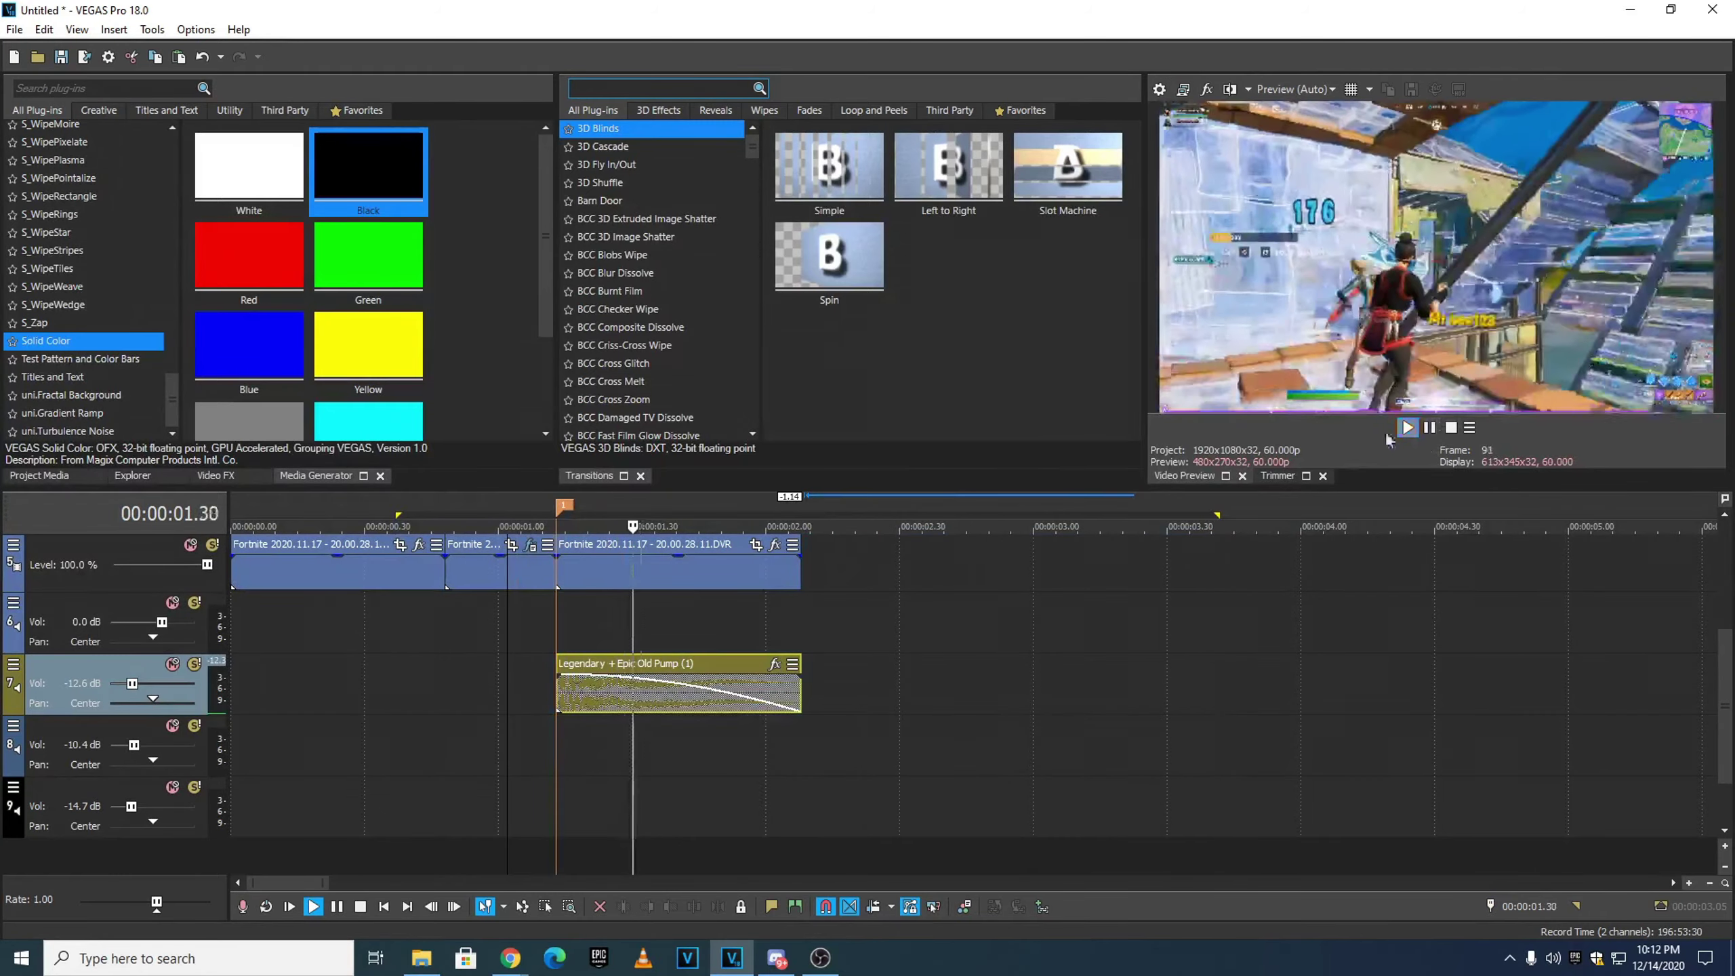
{"action": "left_click", "coordinate": [461, 500]}
{"action": "left_click", "coordinate": [1427, 428]}
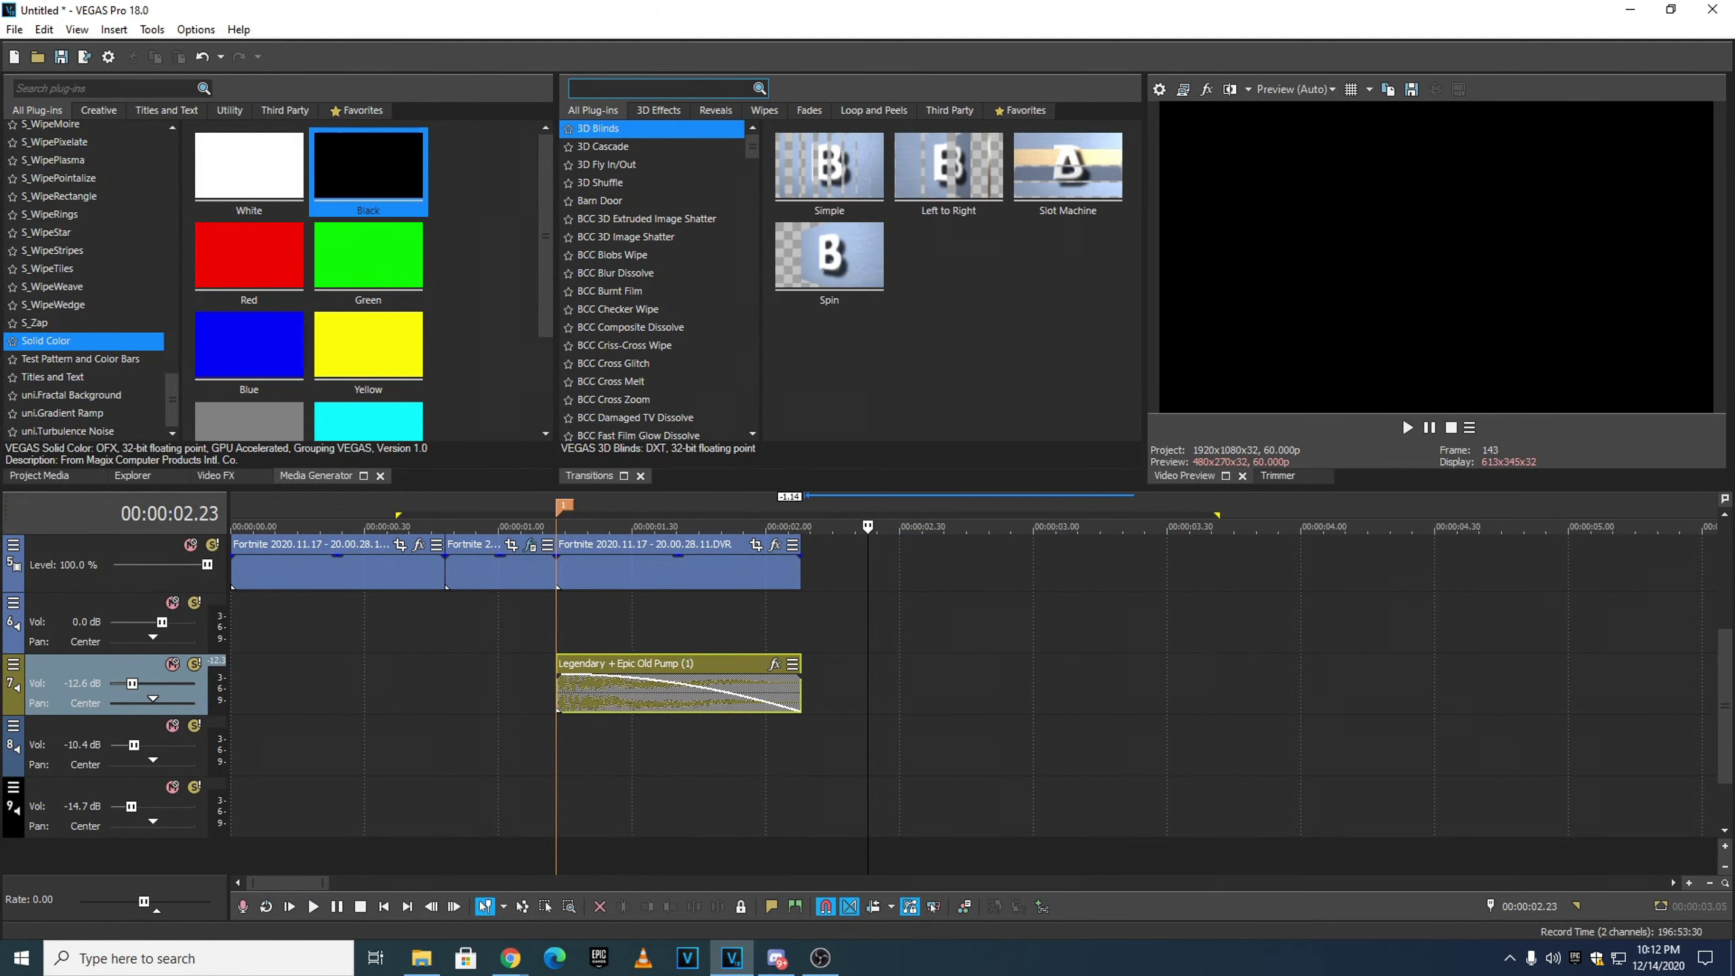
- Add the Bass_Swoosh (1) sound to the -10.4 dB audio track beneath the clips and fade it out across its full length
{"action": "left_click", "coordinate": [579, 661]}
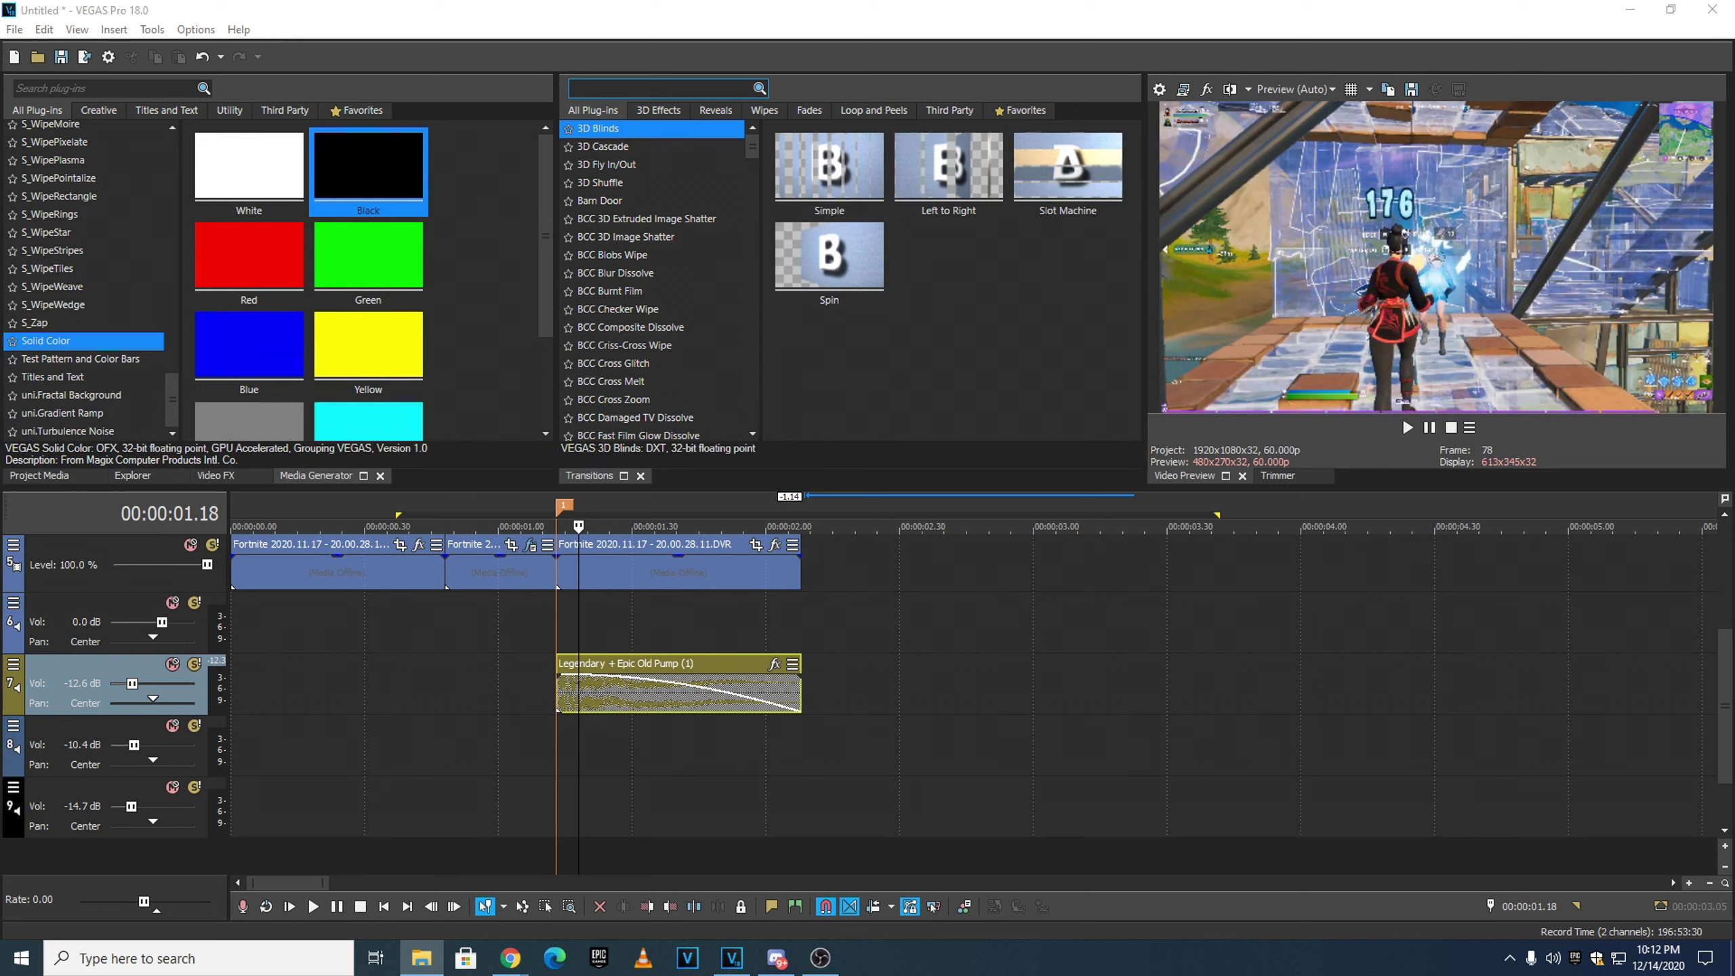
{"action": "left_click_drag", "start_coordinate": [1734, 685], "coordinate": [1602, 685]}
{"action": "left_click_drag", "start_coordinate": [1147, 812], "coordinate": [408, 770]}
{"action": "scroll", "coordinate": [683, 683], "scroll_direction": "up", "scroll_amount": 3}
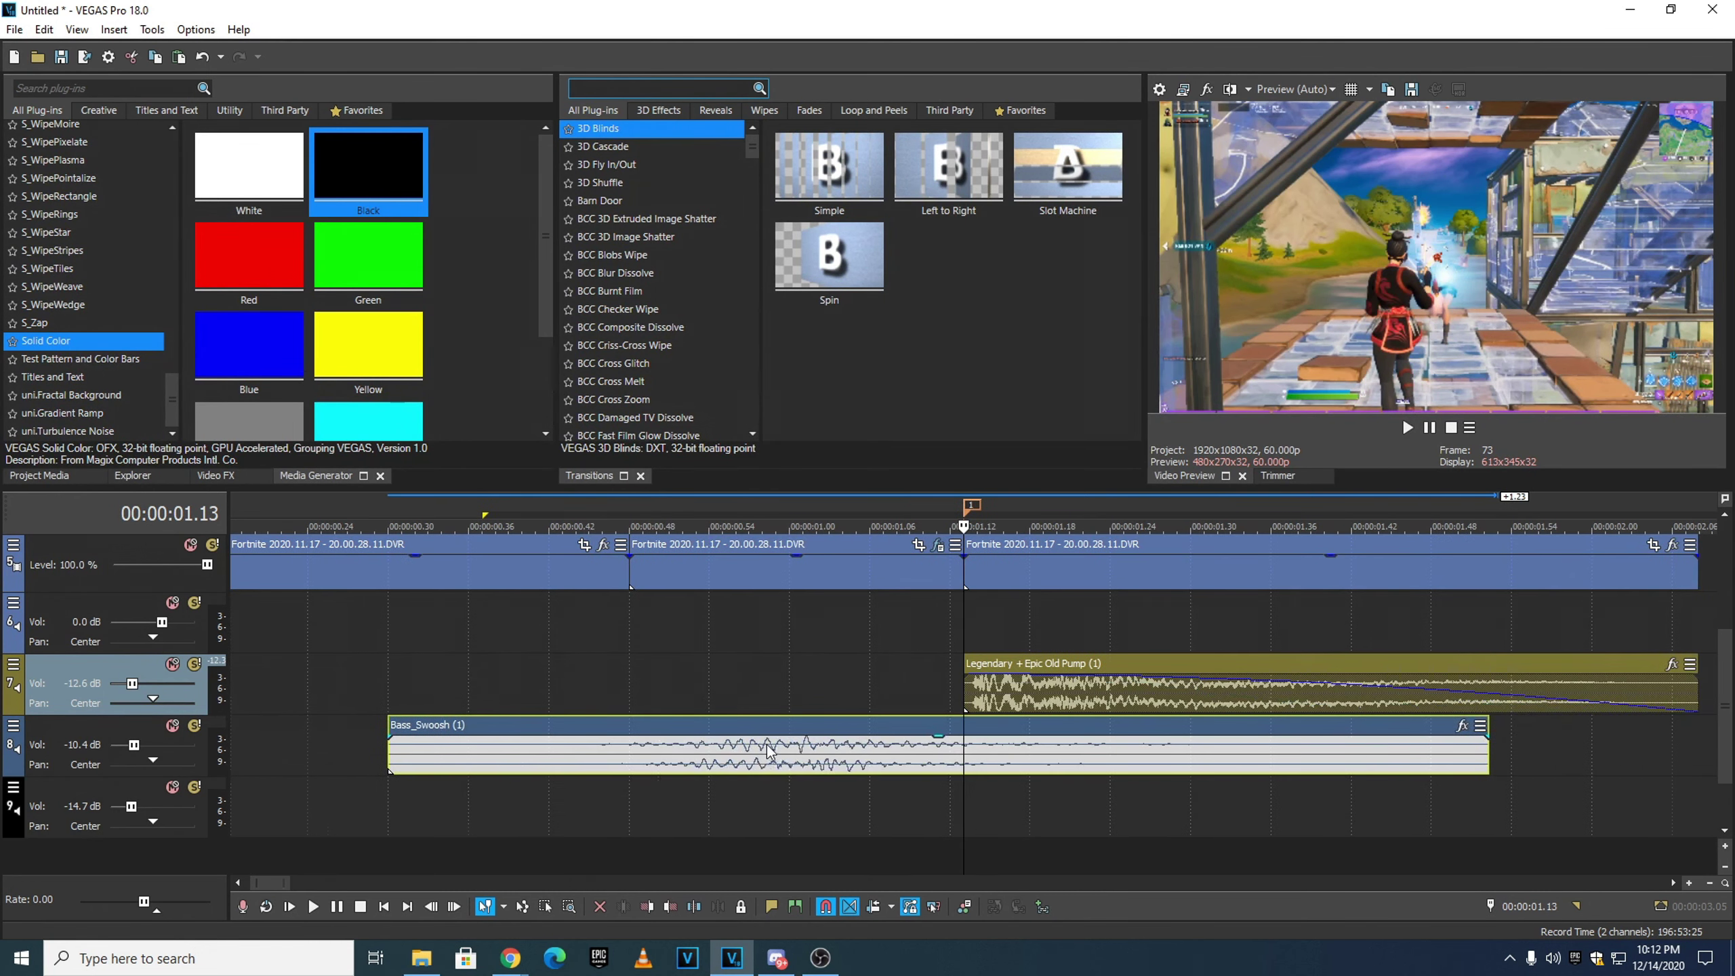
{"action": "left_click", "coordinate": [801, 765]}
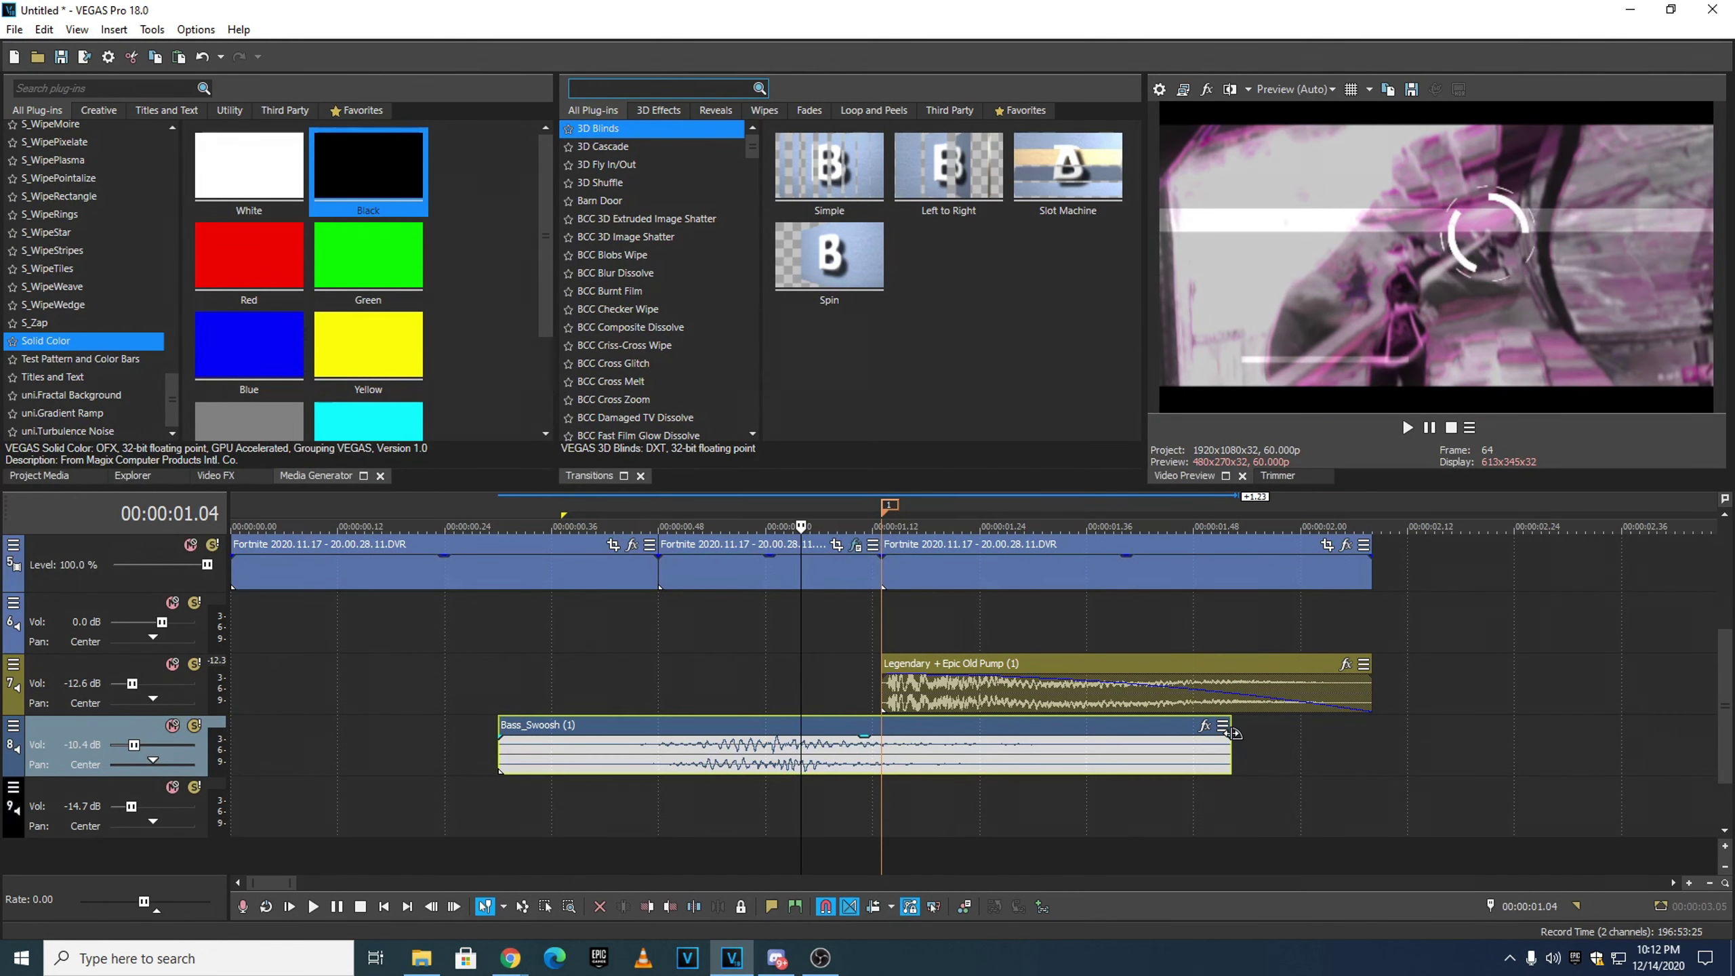
{"action": "left_click_drag", "start_coordinate": [1229, 736], "coordinate": [500, 737]}
- Shift the Bass_Swoosh (1) sound forward by about 10 frames and check its alignment against the marker at 00:00:01.13
{"action": "key", "text": "Left"}
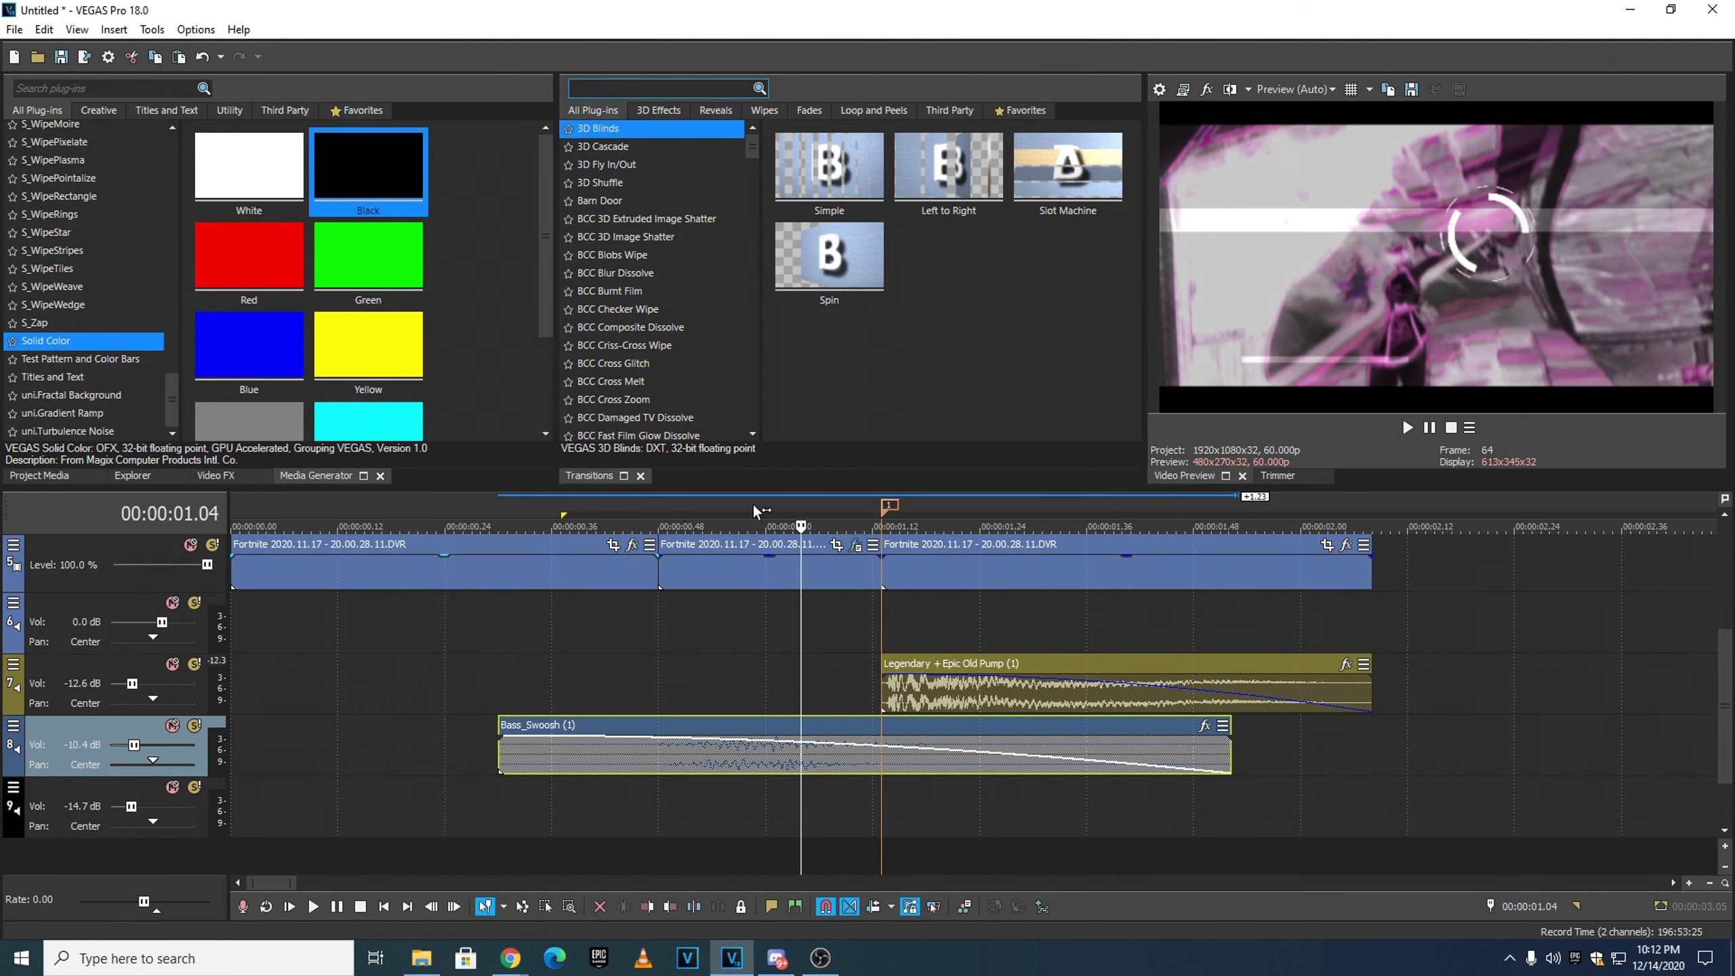
{"action": "scroll", "coordinate": [857, 595], "scroll_direction": "up", "scroll_amount": 3}
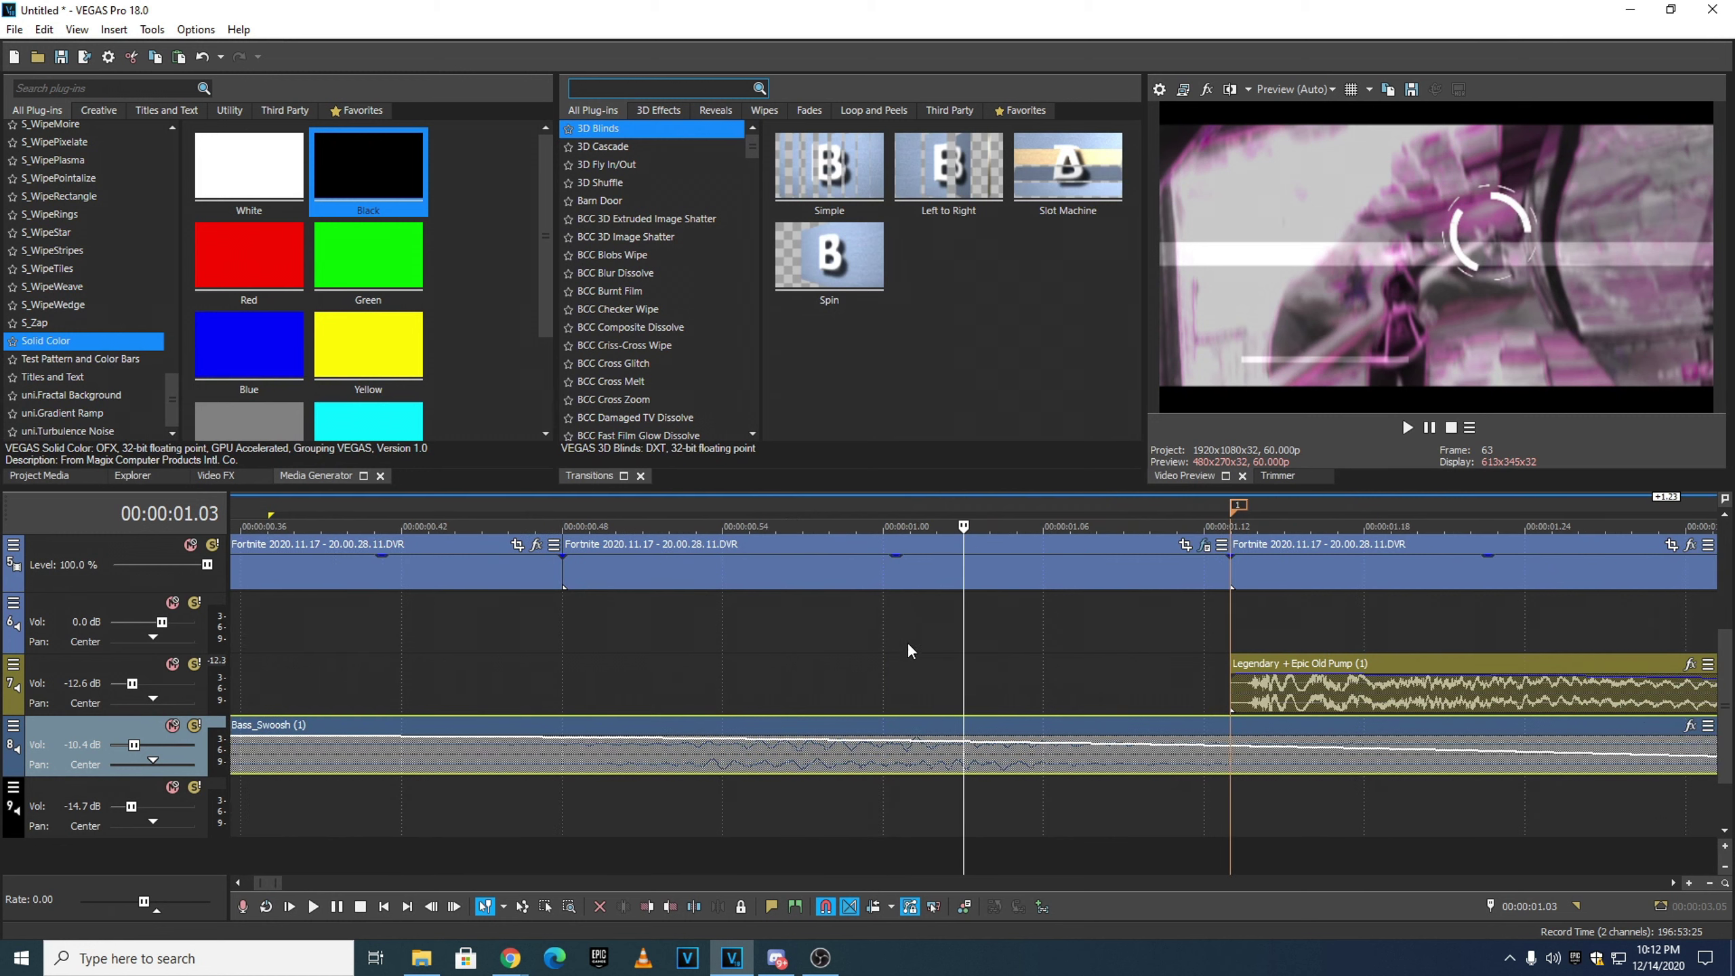
{"action": "scroll", "coordinate": [957, 751], "scroll_direction": "down", "scroll_amount": 2}
{"action": "left_click_drag", "start_coordinate": [970, 728], "coordinate": [1108, 730]}
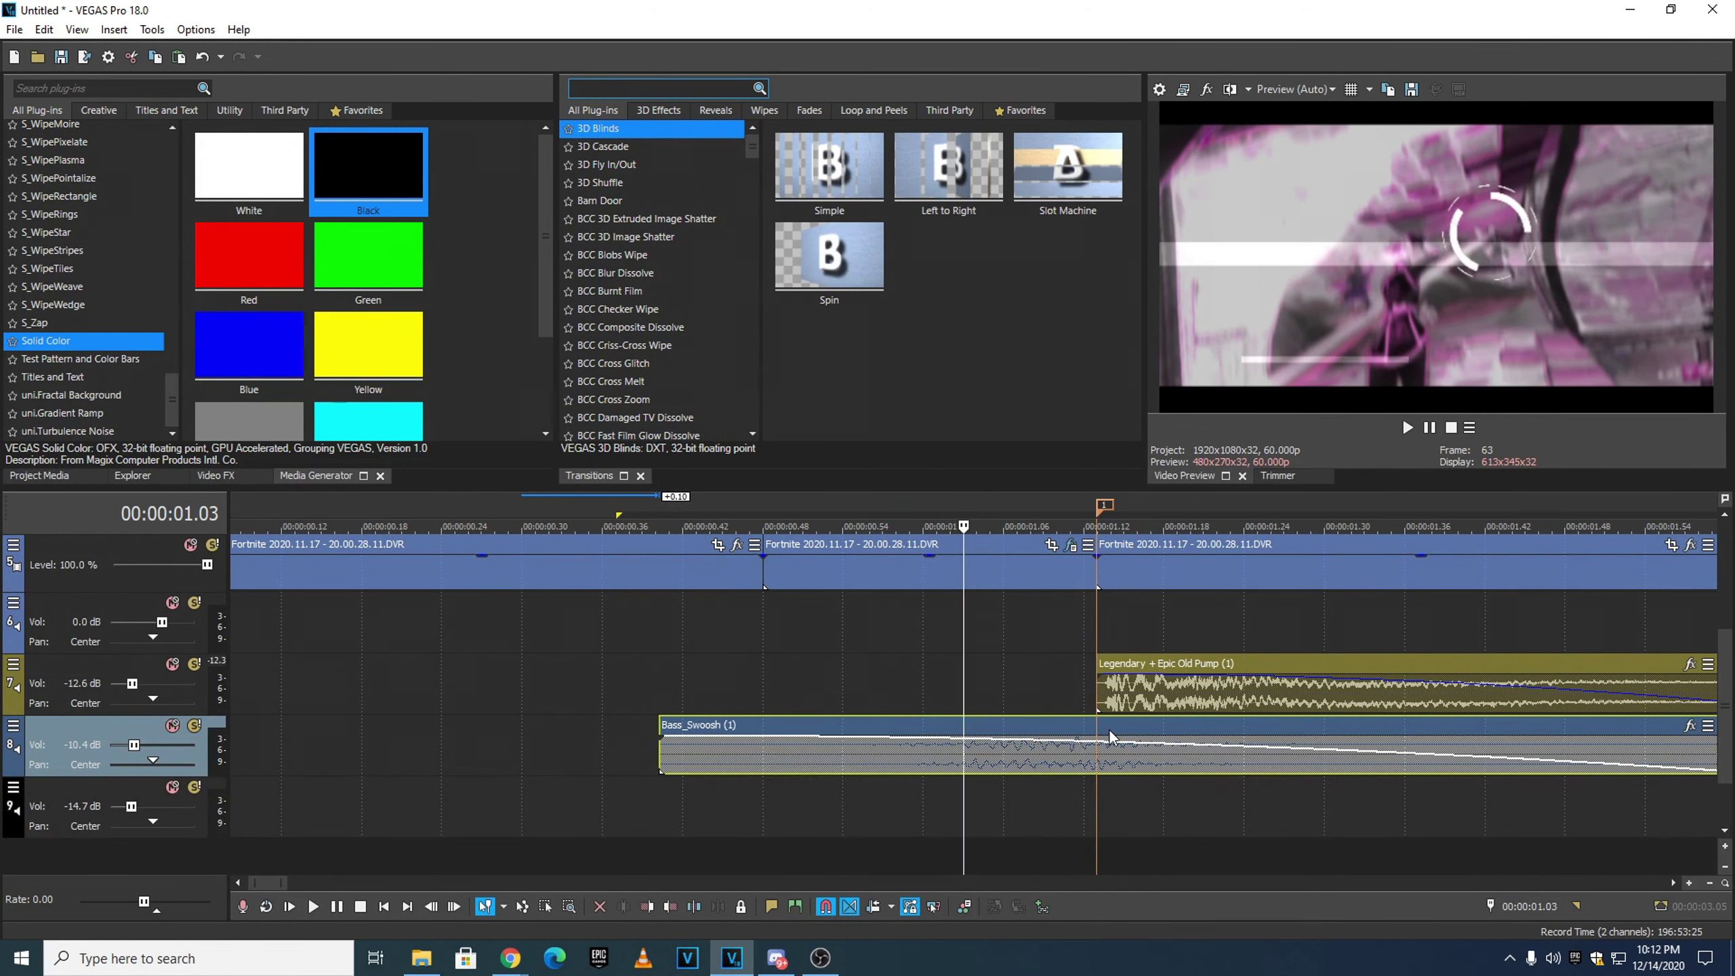
{"action": "left_click", "coordinate": [1108, 511]}
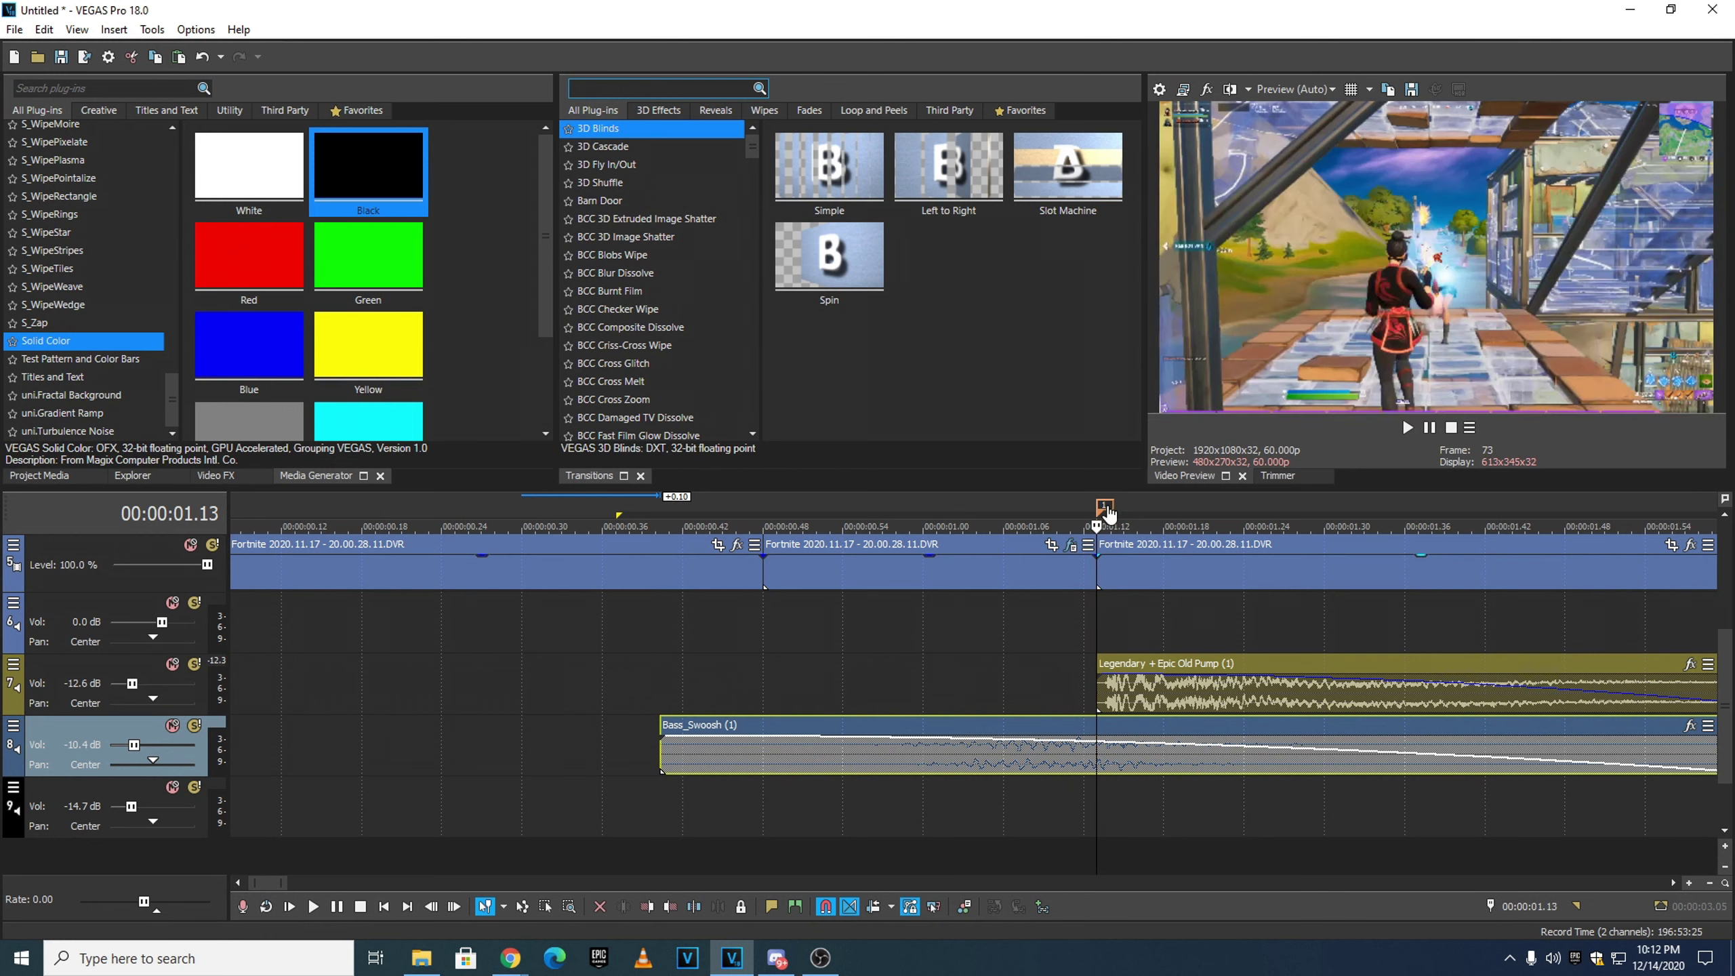
{"action": "scroll", "coordinate": [1158, 696], "scroll_direction": "up", "scroll_amount": 3}
{"action": "scroll", "coordinate": [987, 746], "scroll_direction": "down", "scroll_amount": 2}
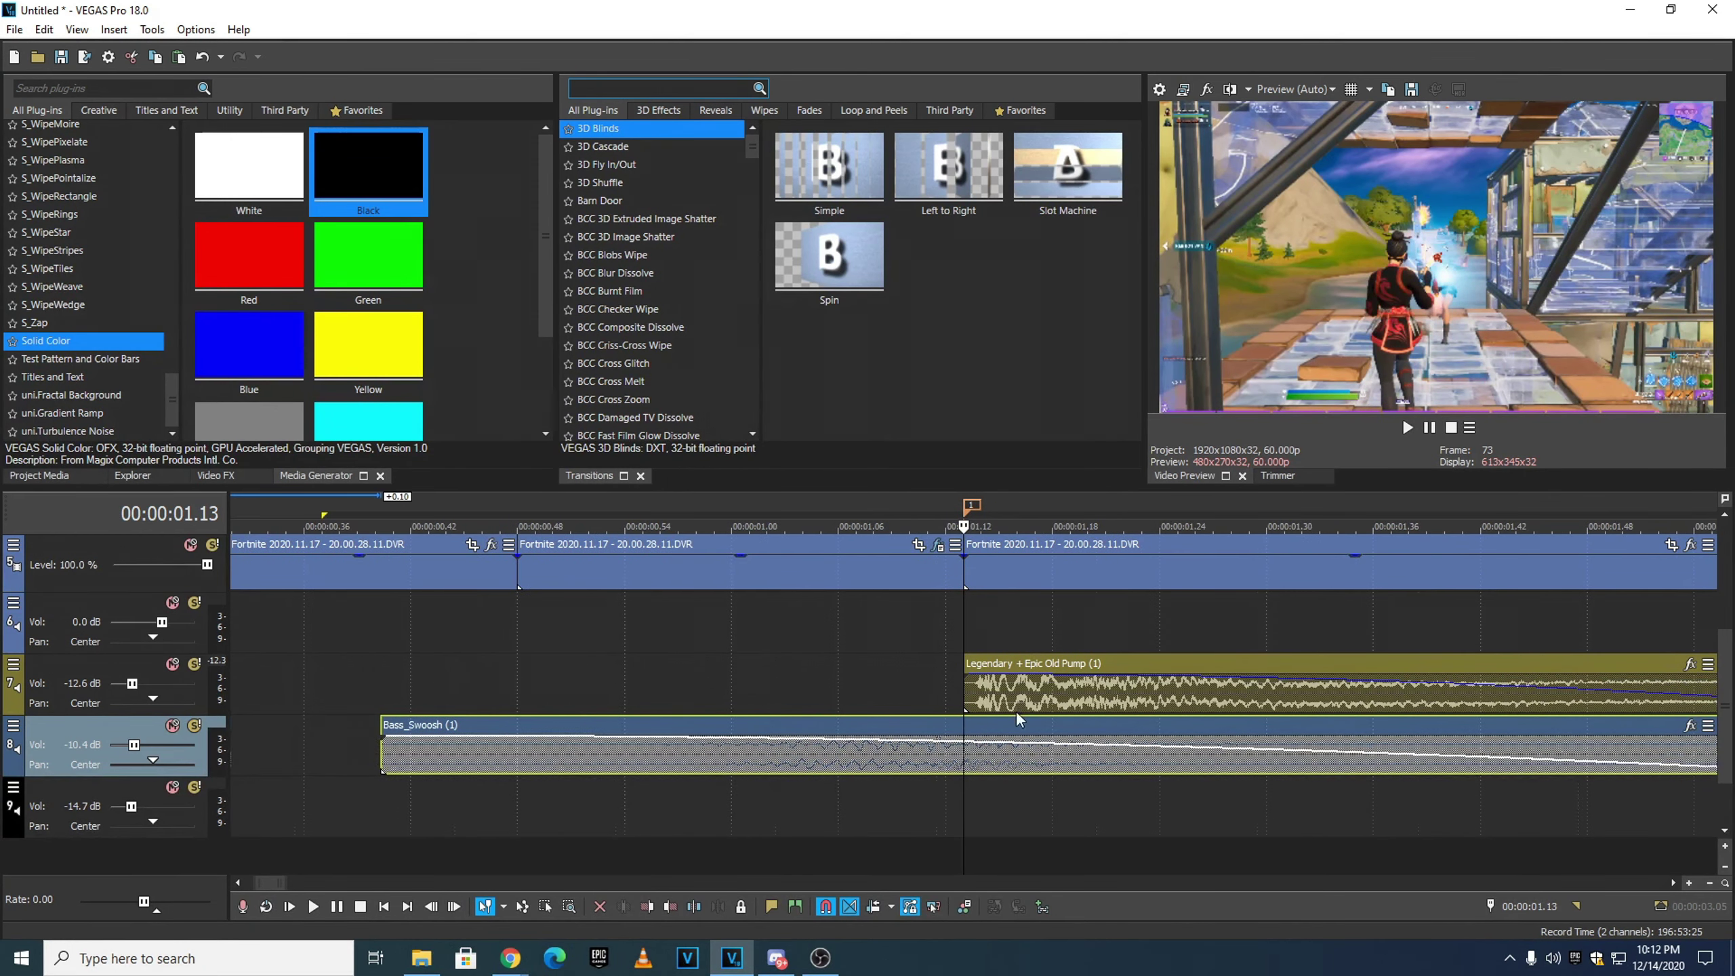
{"action": "scroll", "coordinate": [1018, 734], "scroll_direction": "down", "scroll_amount": 4}
- Select a timeline range from 00:00:00.21 to past the last Fortnite clip, and preview both sounds with the video
{"action": "left_click", "coordinate": [633, 796]}
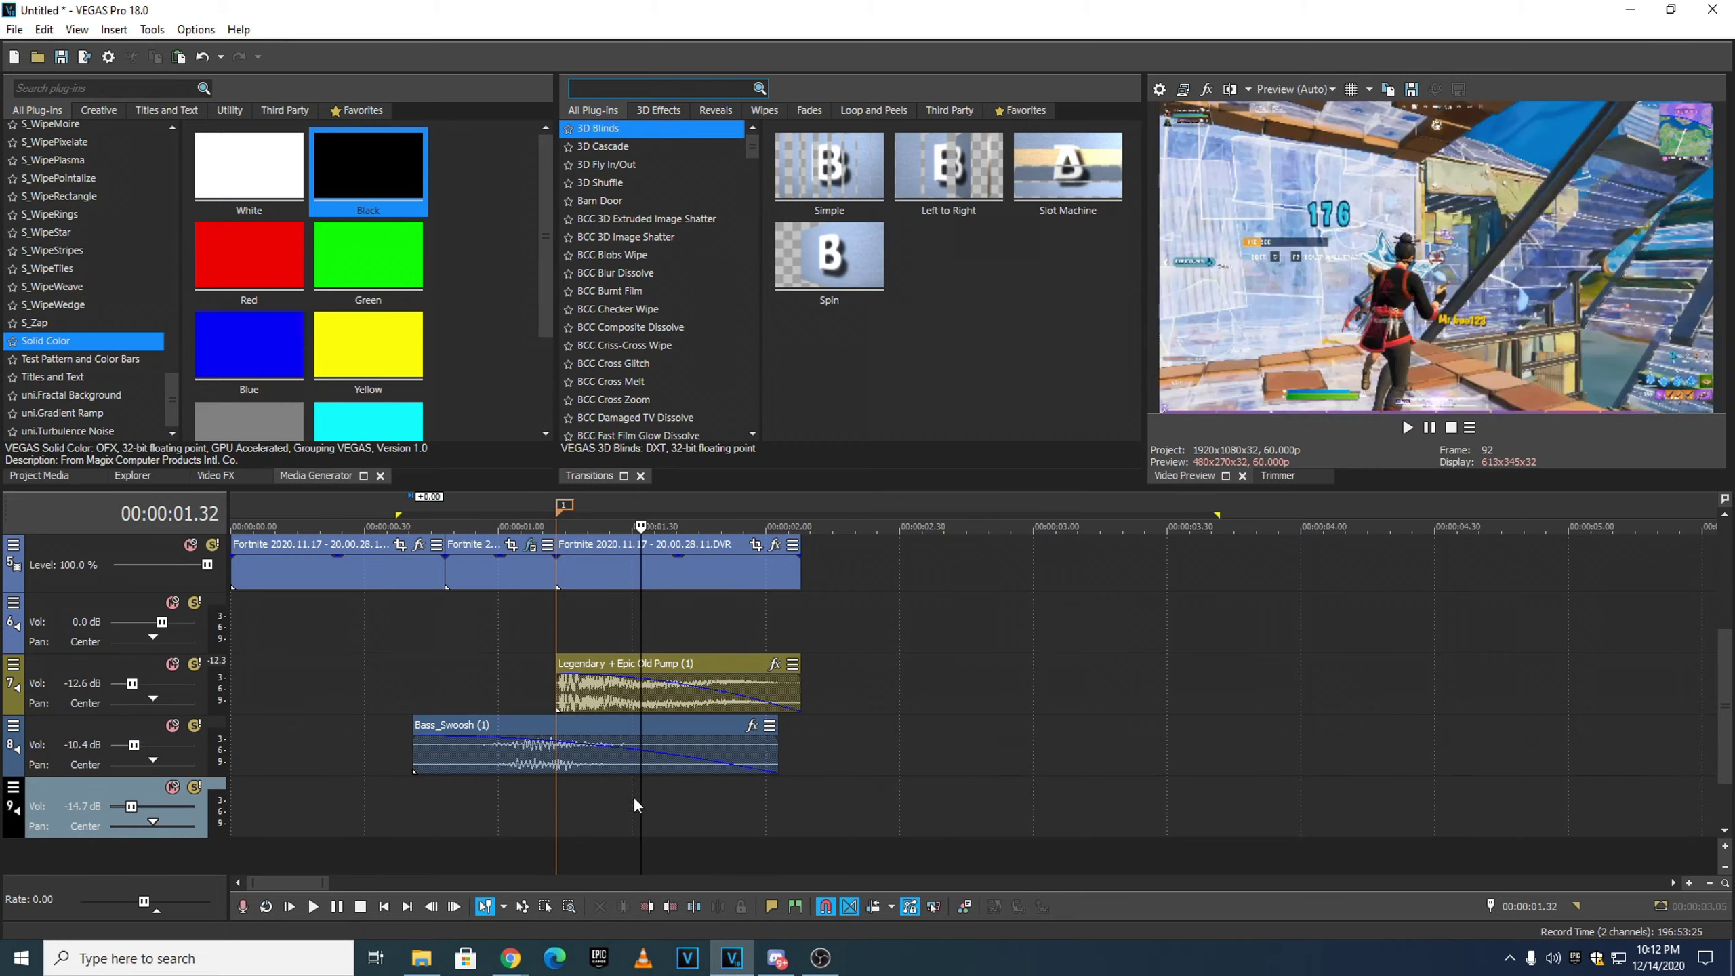
{"action": "left_click_drag", "start_coordinate": [322, 513], "coordinate": [977, 514]}
{"action": "left_click", "coordinate": [1407, 426]}
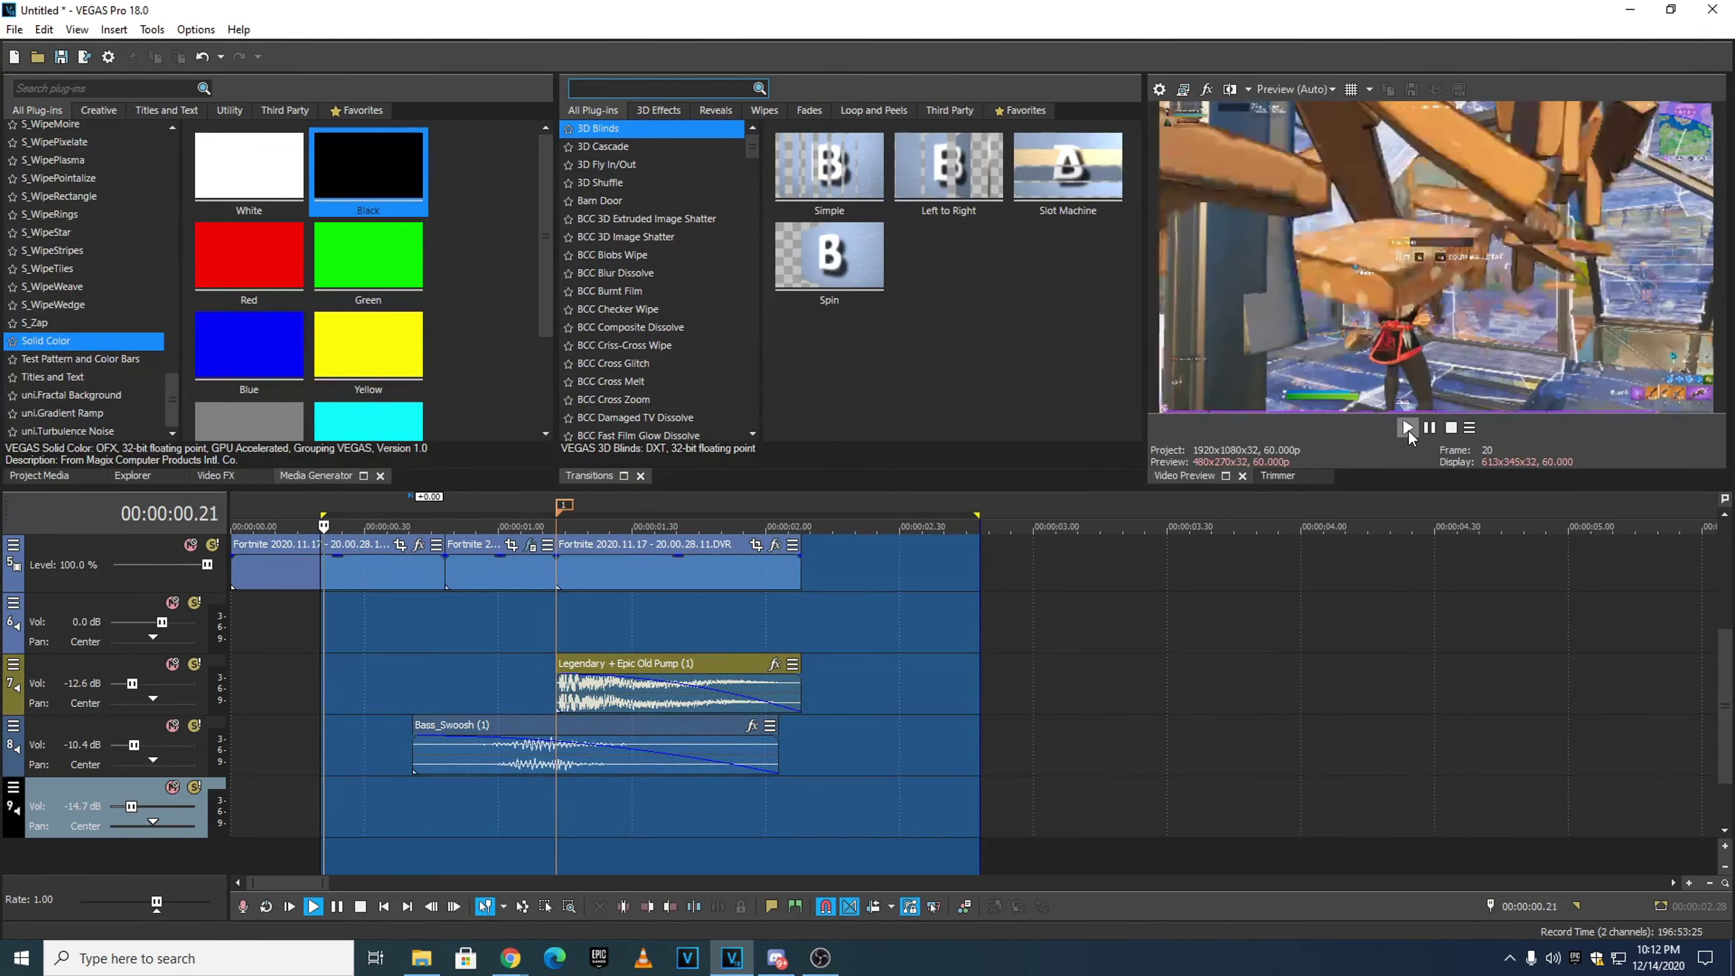
{"action": "left_click", "coordinate": [1428, 427]}
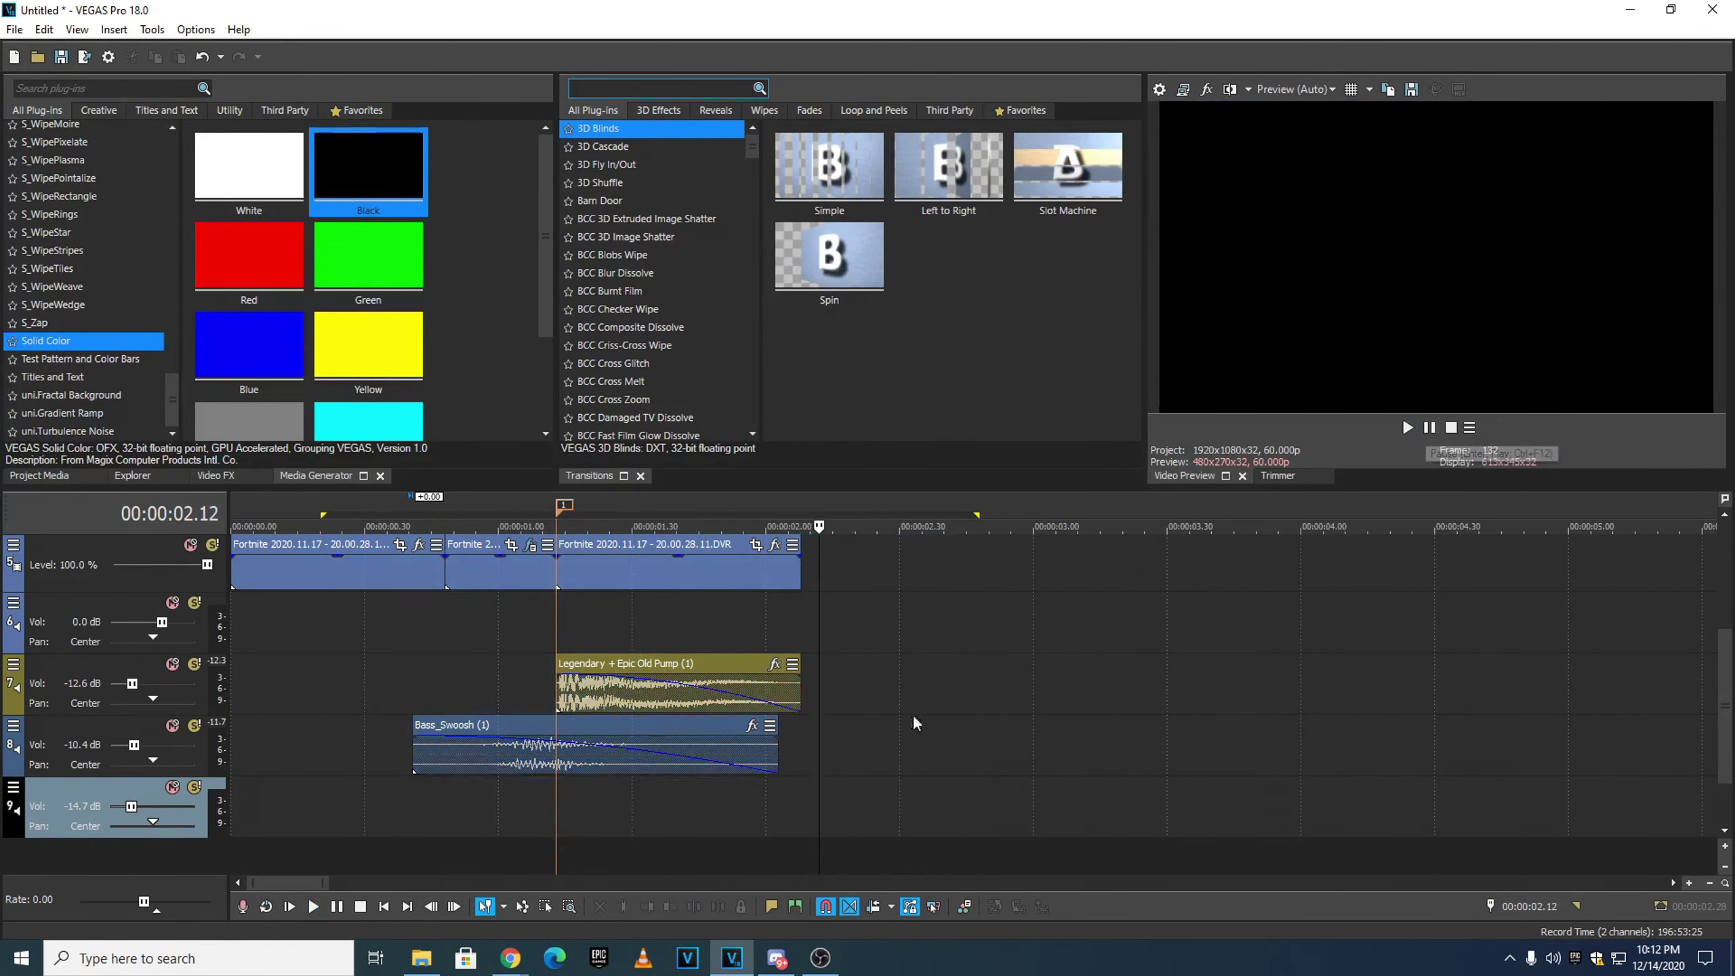
- Add the HS_Buildup sound to the -14.7 dB audio track, starting slightly before the Bass_Swoosh (1) sound
{"action": "left_click", "coordinate": [619, 801]}
{"action": "left_click", "coordinate": [489, 501]}
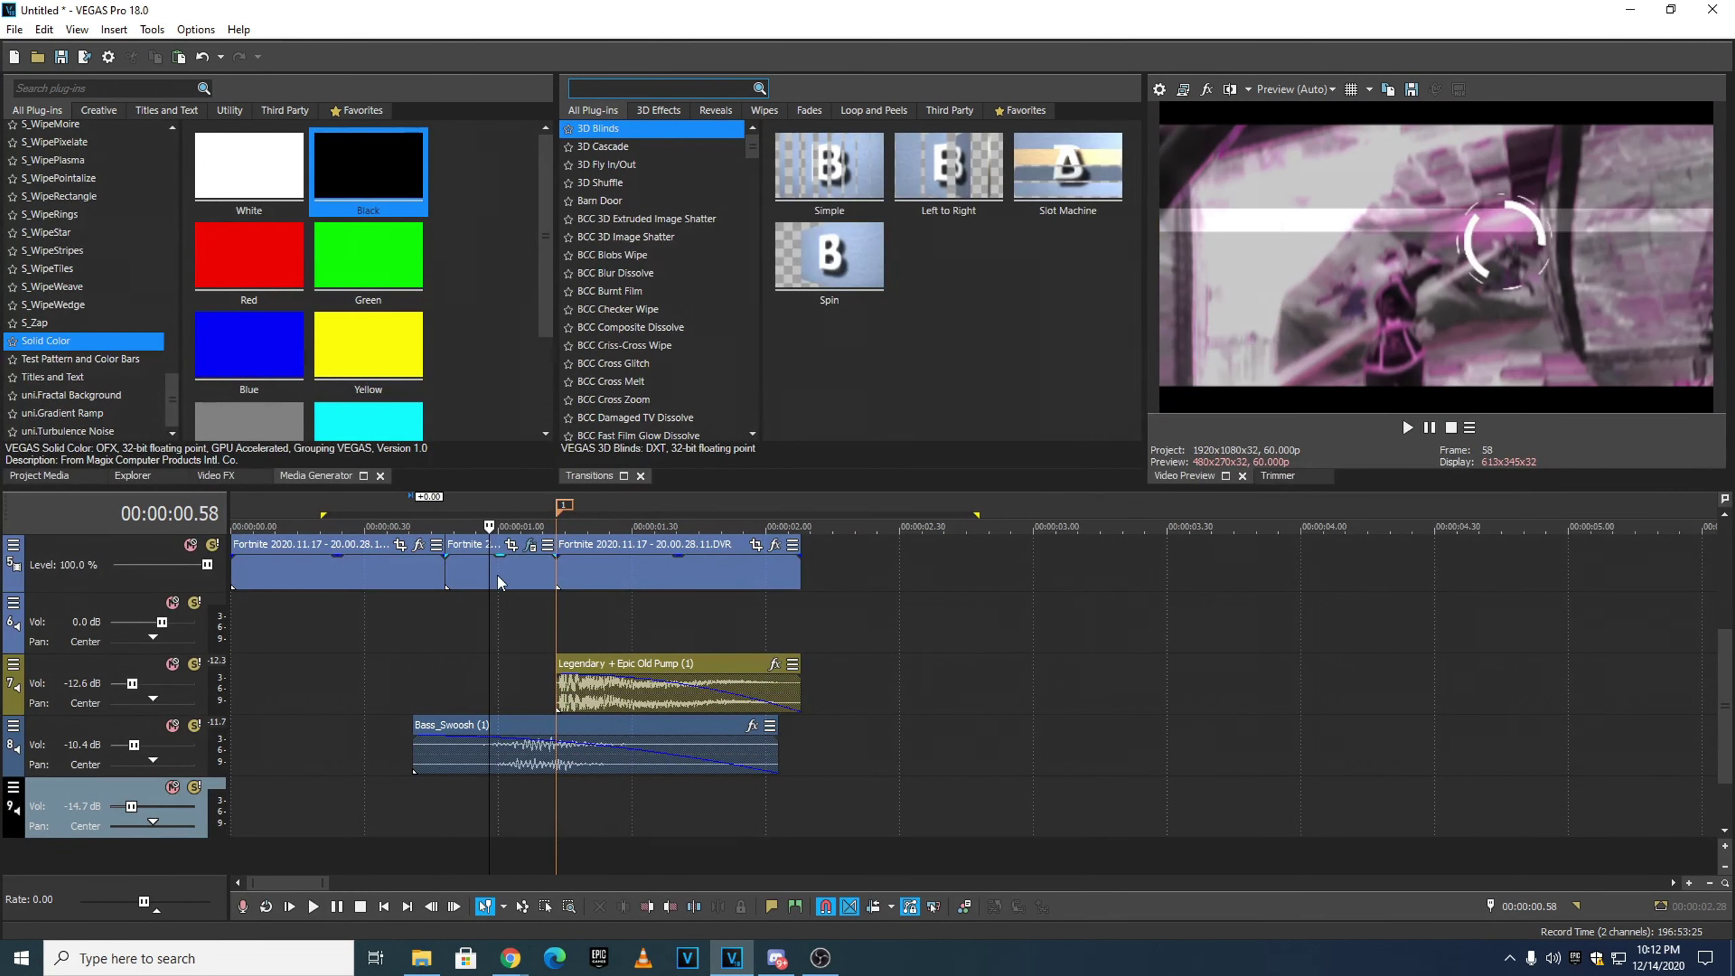
{"action": "left_click", "coordinate": [498, 576]}
{"action": "left_click_drag", "start_coordinate": [600, 821], "coordinate": [605, 821]}
{"action": "left_click", "coordinate": [538, 812]}
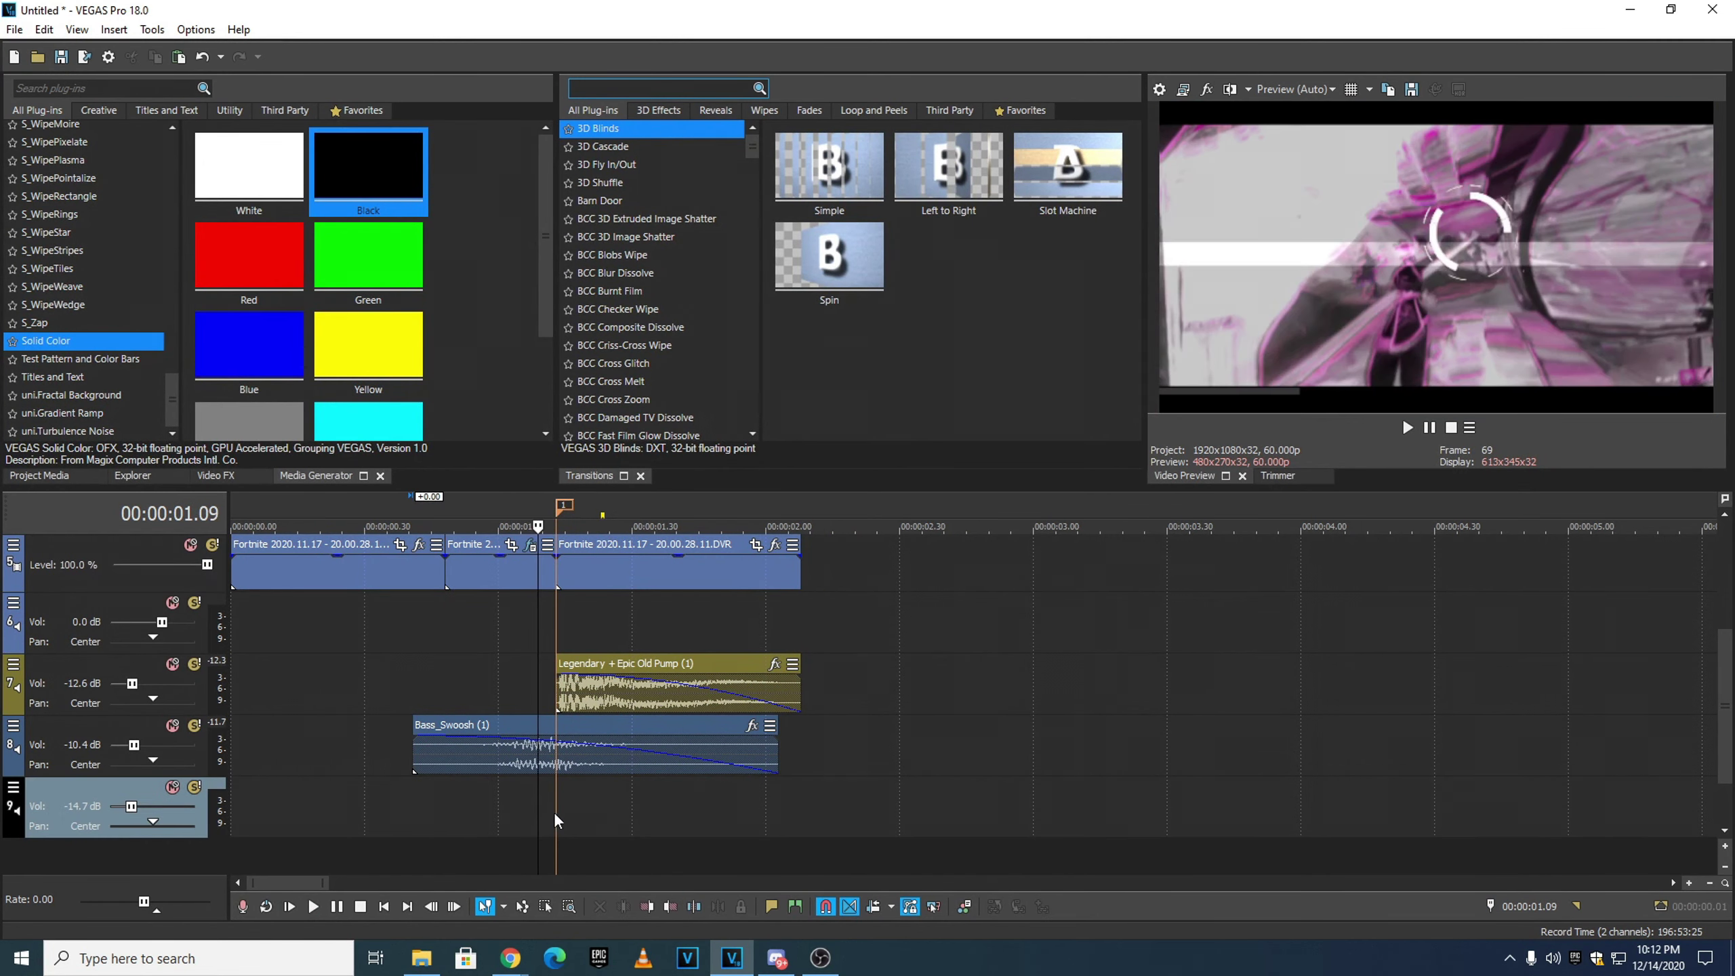
{"action": "left_click", "coordinate": [557, 812]}
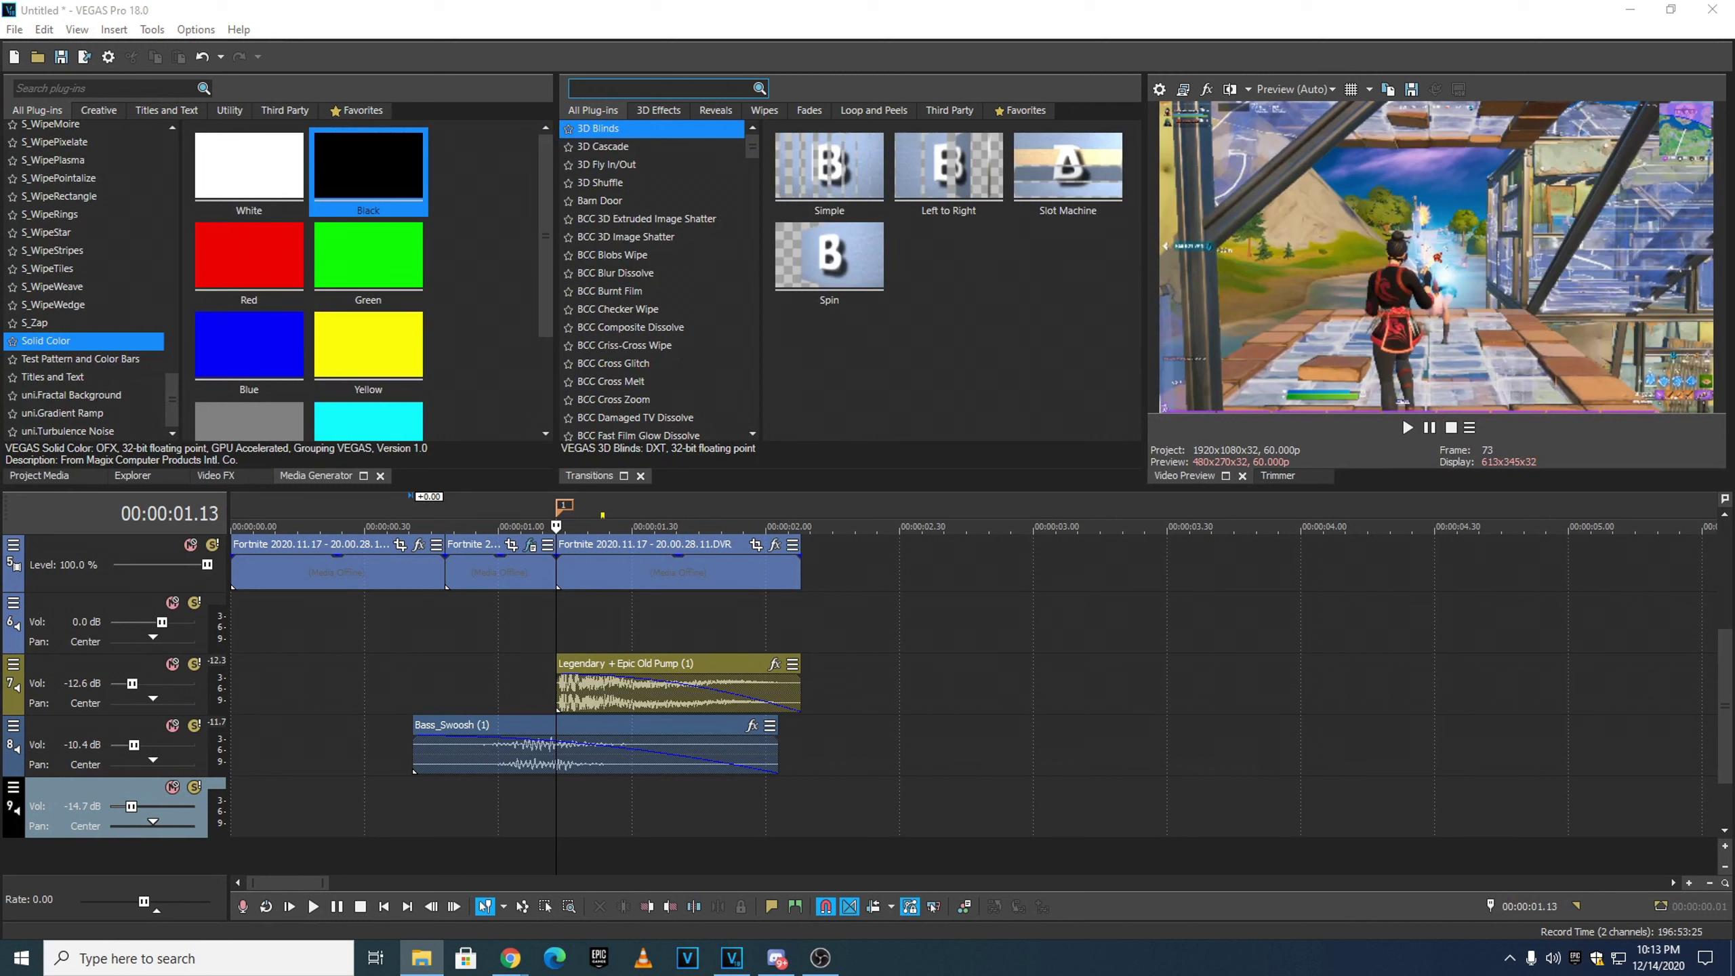
{"action": "left_click_drag", "start_coordinate": [796, 825], "coordinate": [367, 821]}
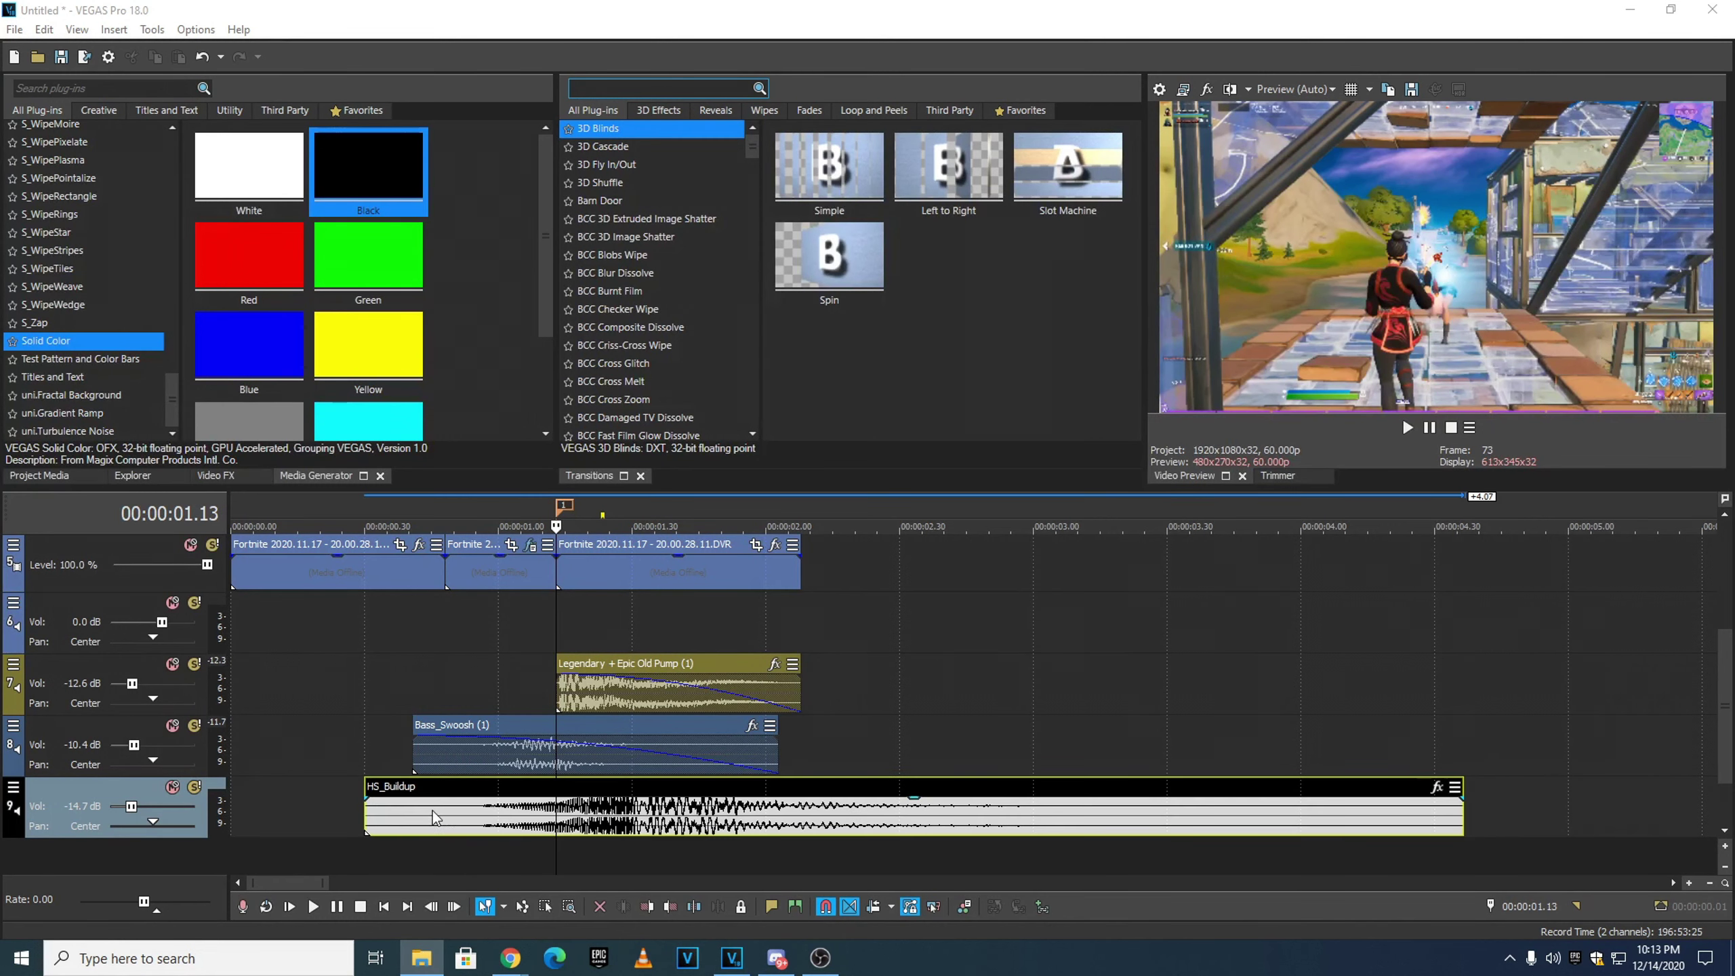
- Split the HS_Buildup sound at 00:00:01.32, where its build-up ends and the impact begins
{"action": "left_click", "coordinate": [642, 820]}
{"action": "left_click", "coordinate": [655, 820]}
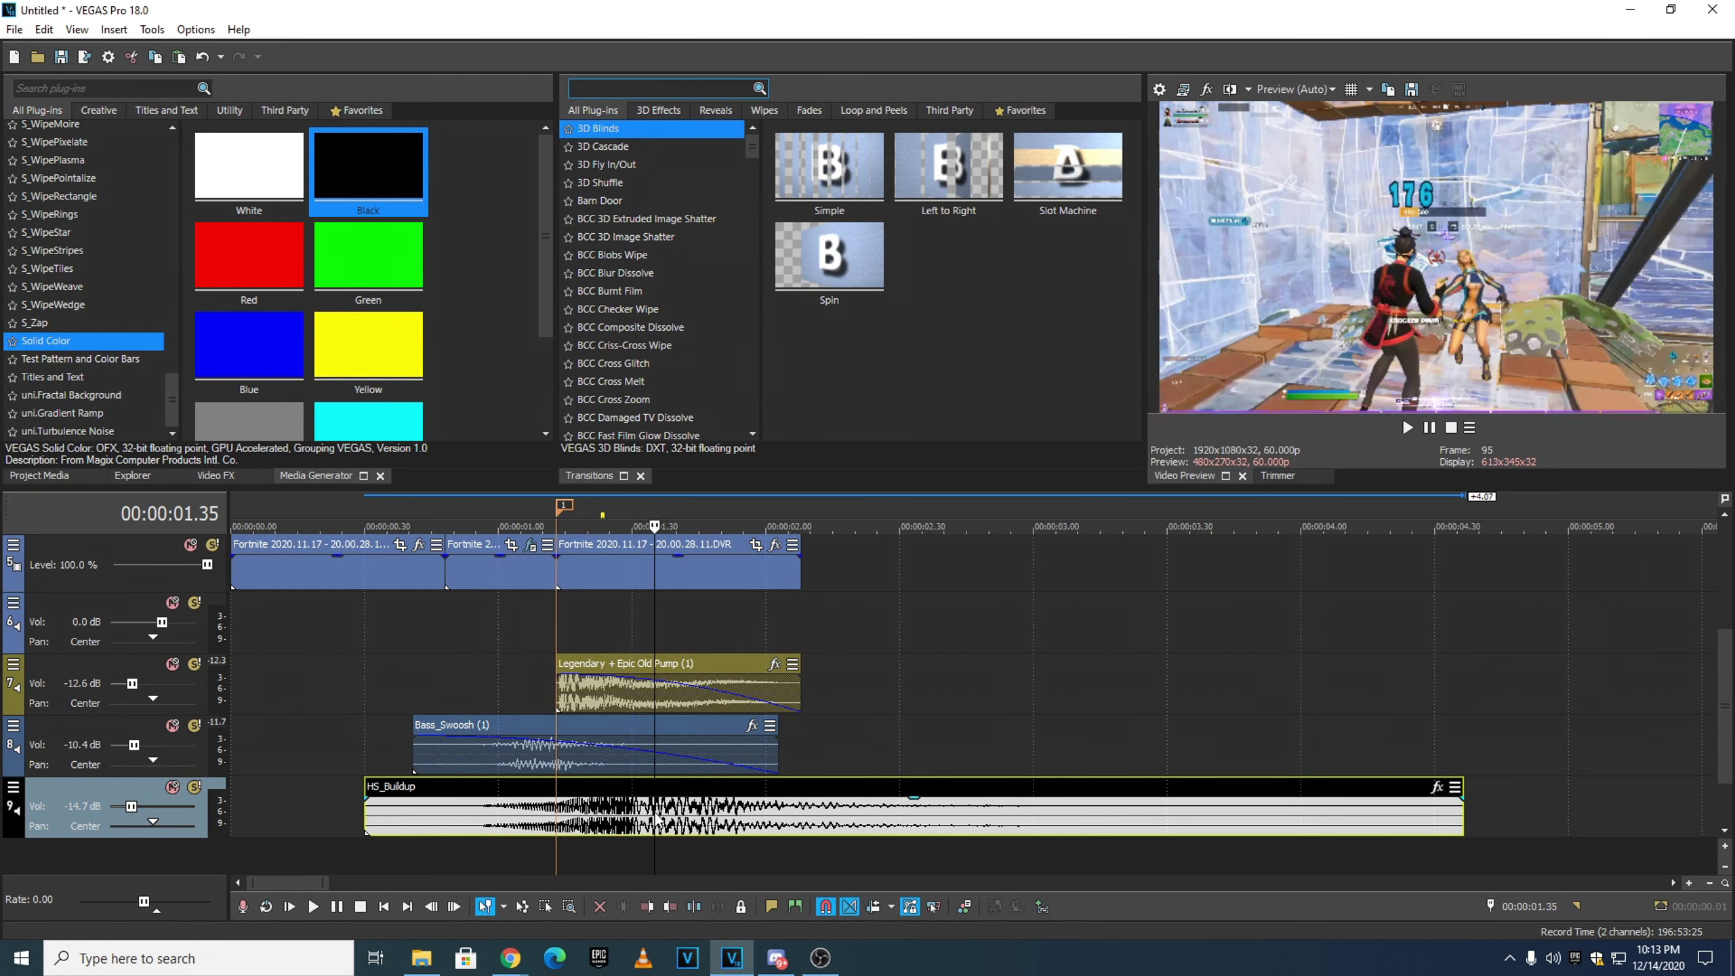
{"action": "scroll", "coordinate": [927, 843], "scroll_direction": "up", "scroll_amount": 5}
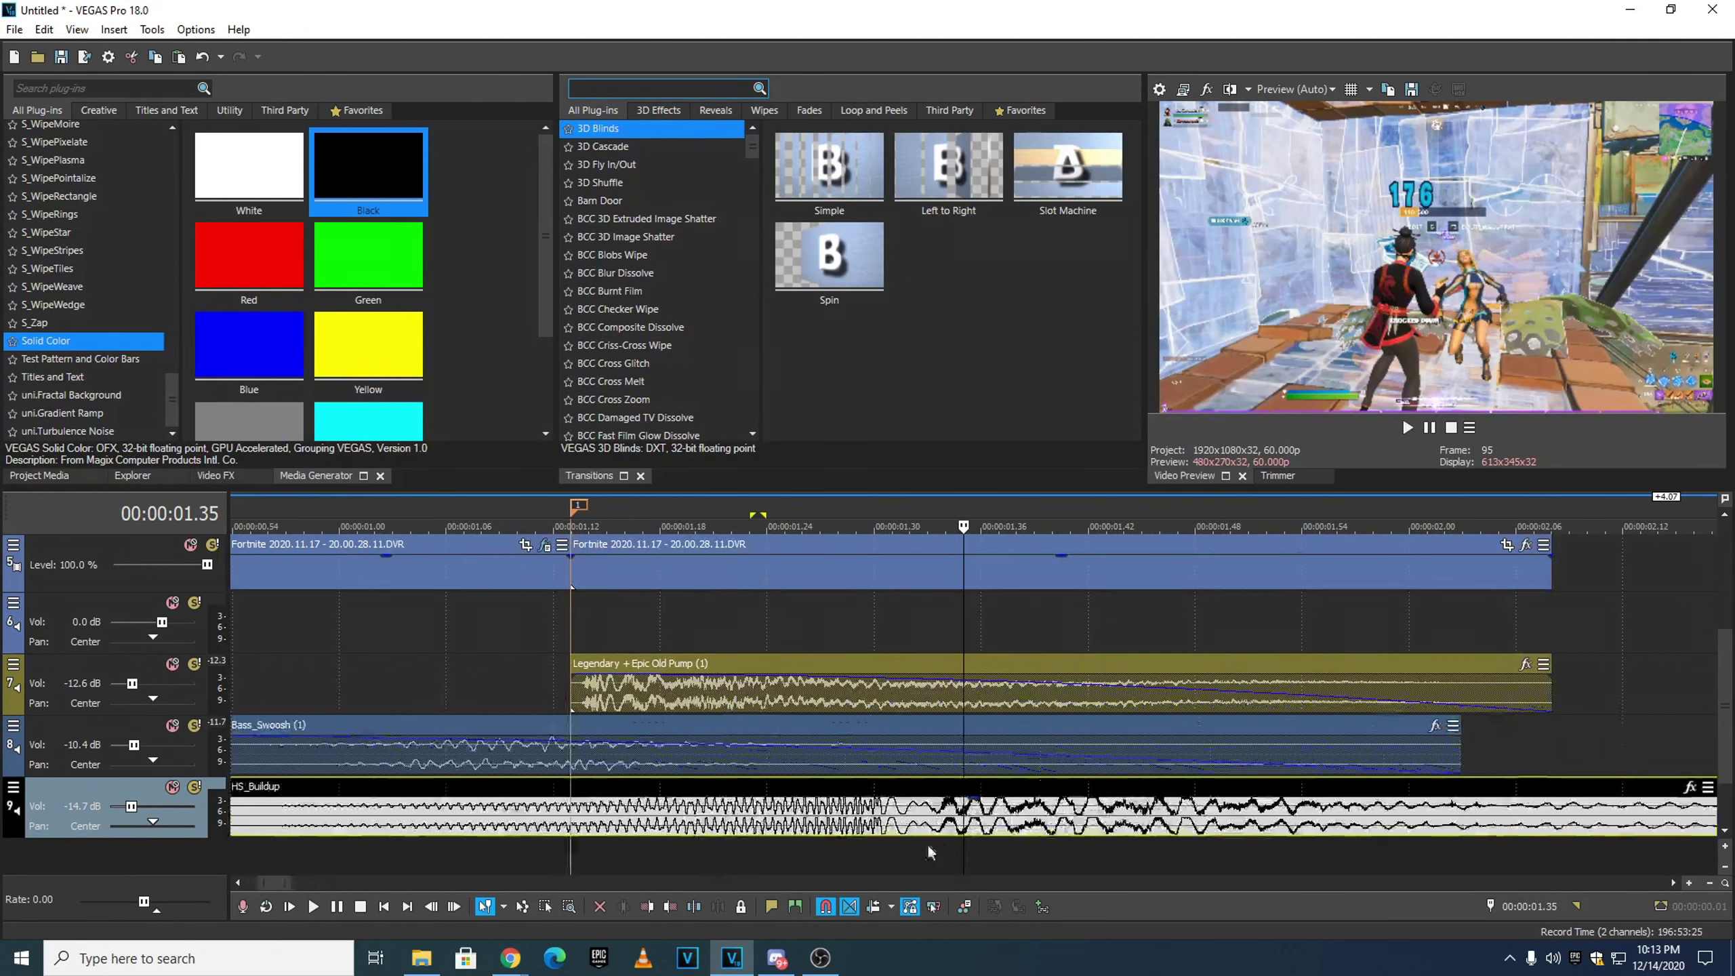
{"action": "left_click", "coordinate": [891, 824]}
{"action": "key", "text": "Right"}
{"action": "key", "text": "Left"}
{"action": "key", "text": "Right"}
{"action": "key", "text": "Left"}
{"action": "key", "text": "Right"}
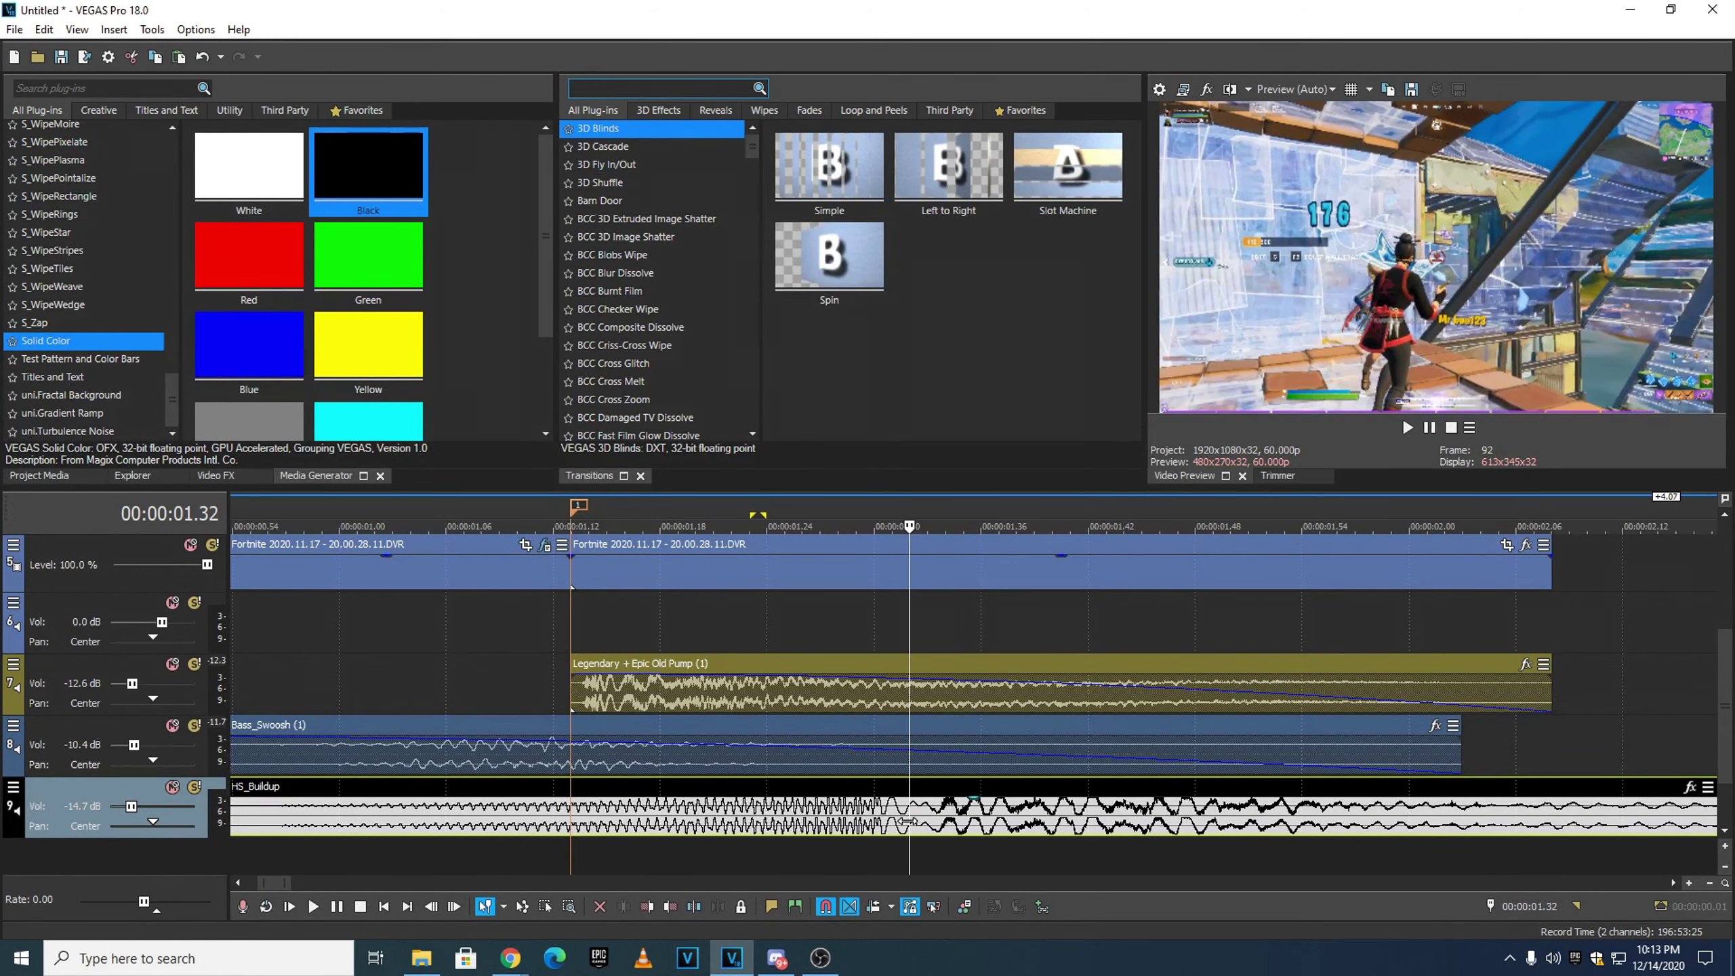
{"action": "key", "text": "s"}
- Move both HS_Buildup pieces earlier so the first ends and the second starts at the marker at 00:00:01.13
{"action": "left_click", "coordinate": [841, 813]}
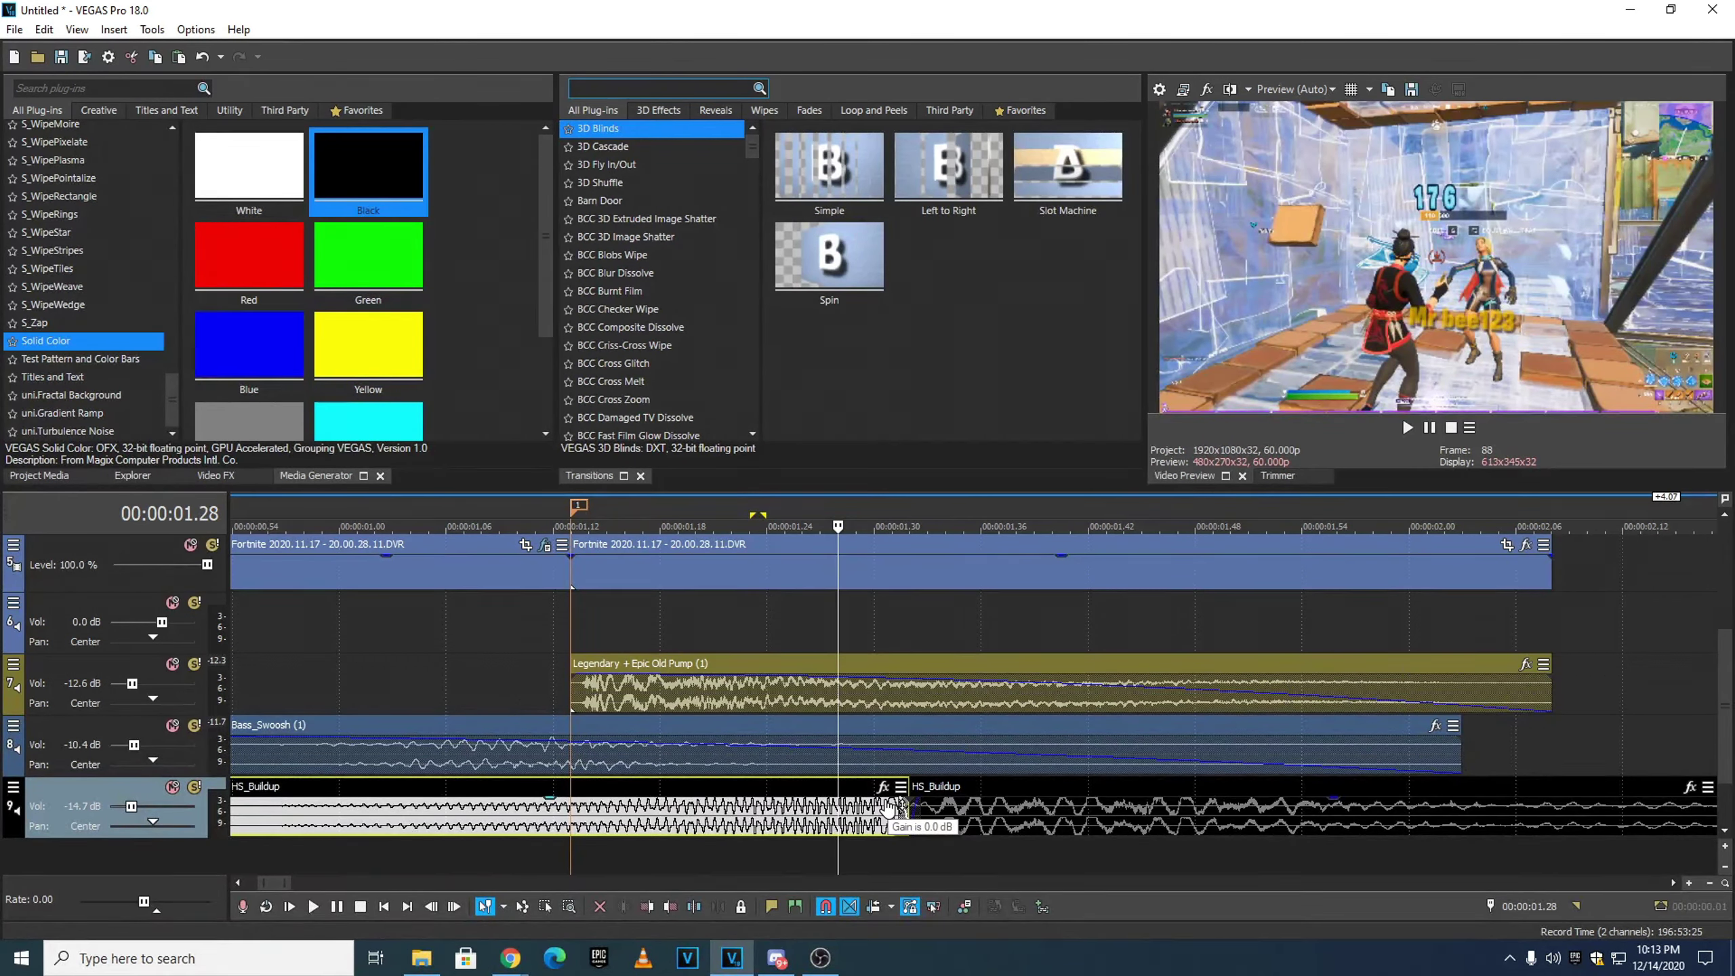
{"action": "left_click_drag", "start_coordinate": [898, 809], "coordinate": [904, 813]}
{"action": "scroll", "coordinate": [955, 822], "scroll_direction": "down", "scroll_amount": 5}
{"action": "right_click", "coordinate": [1059, 532]}
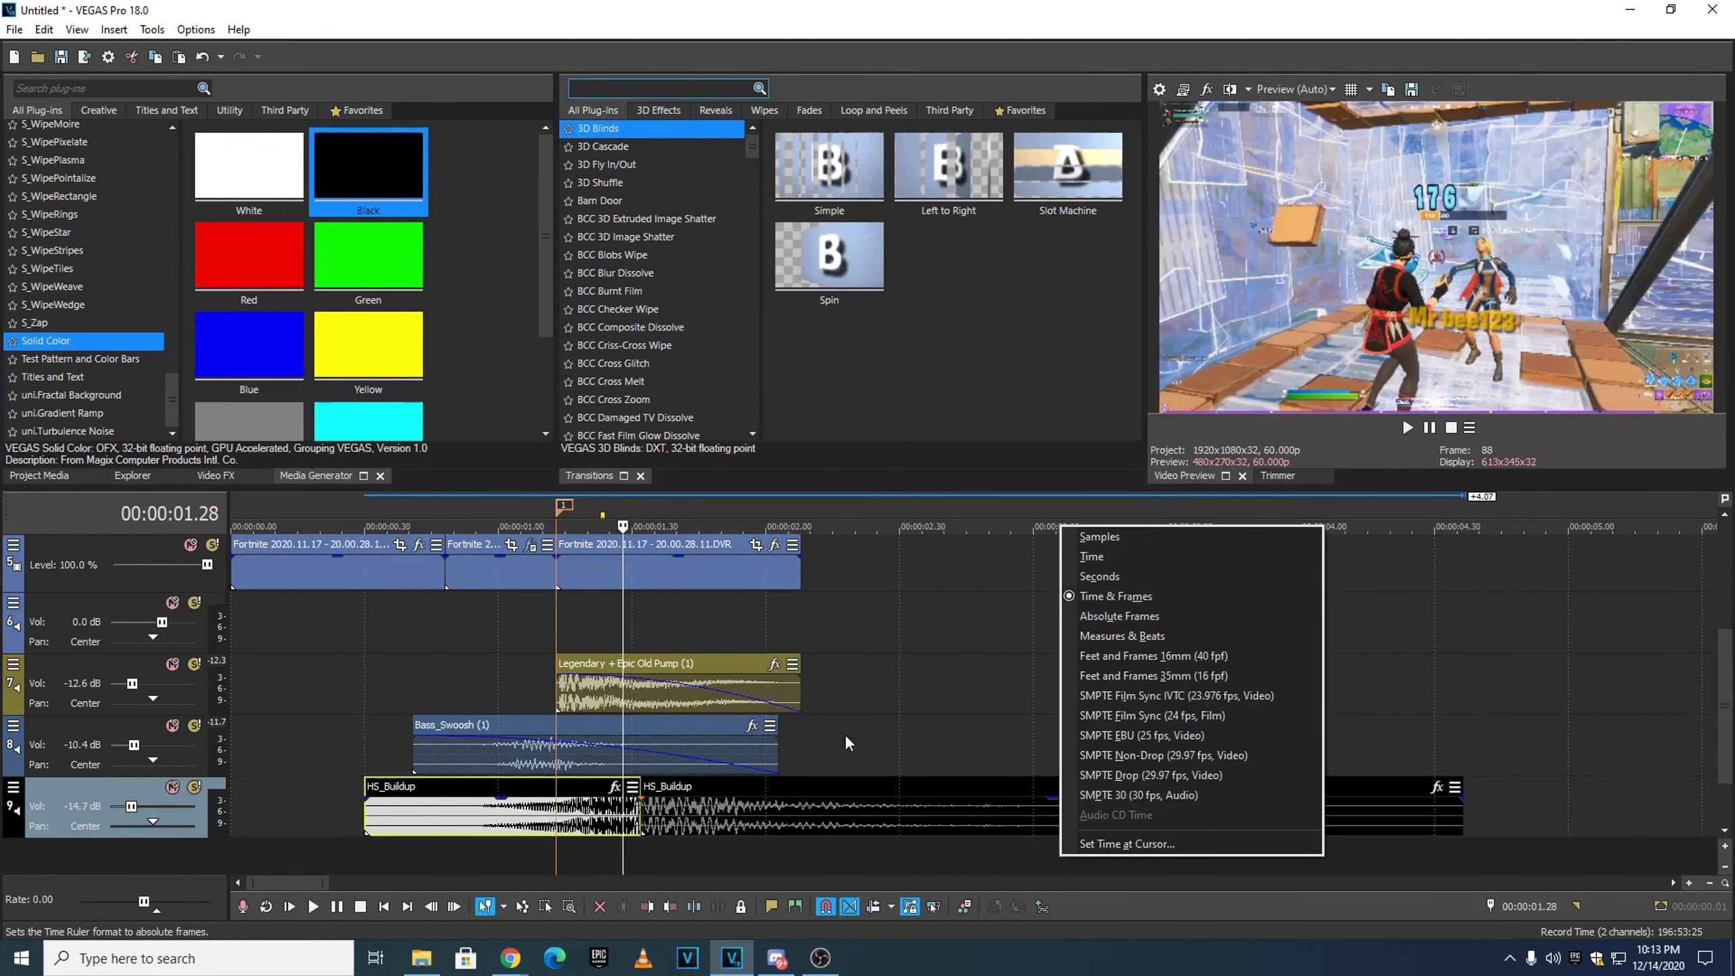
{"action": "left_click", "coordinate": [890, 743]}
{"action": "left_click", "coordinate": [670, 795]}
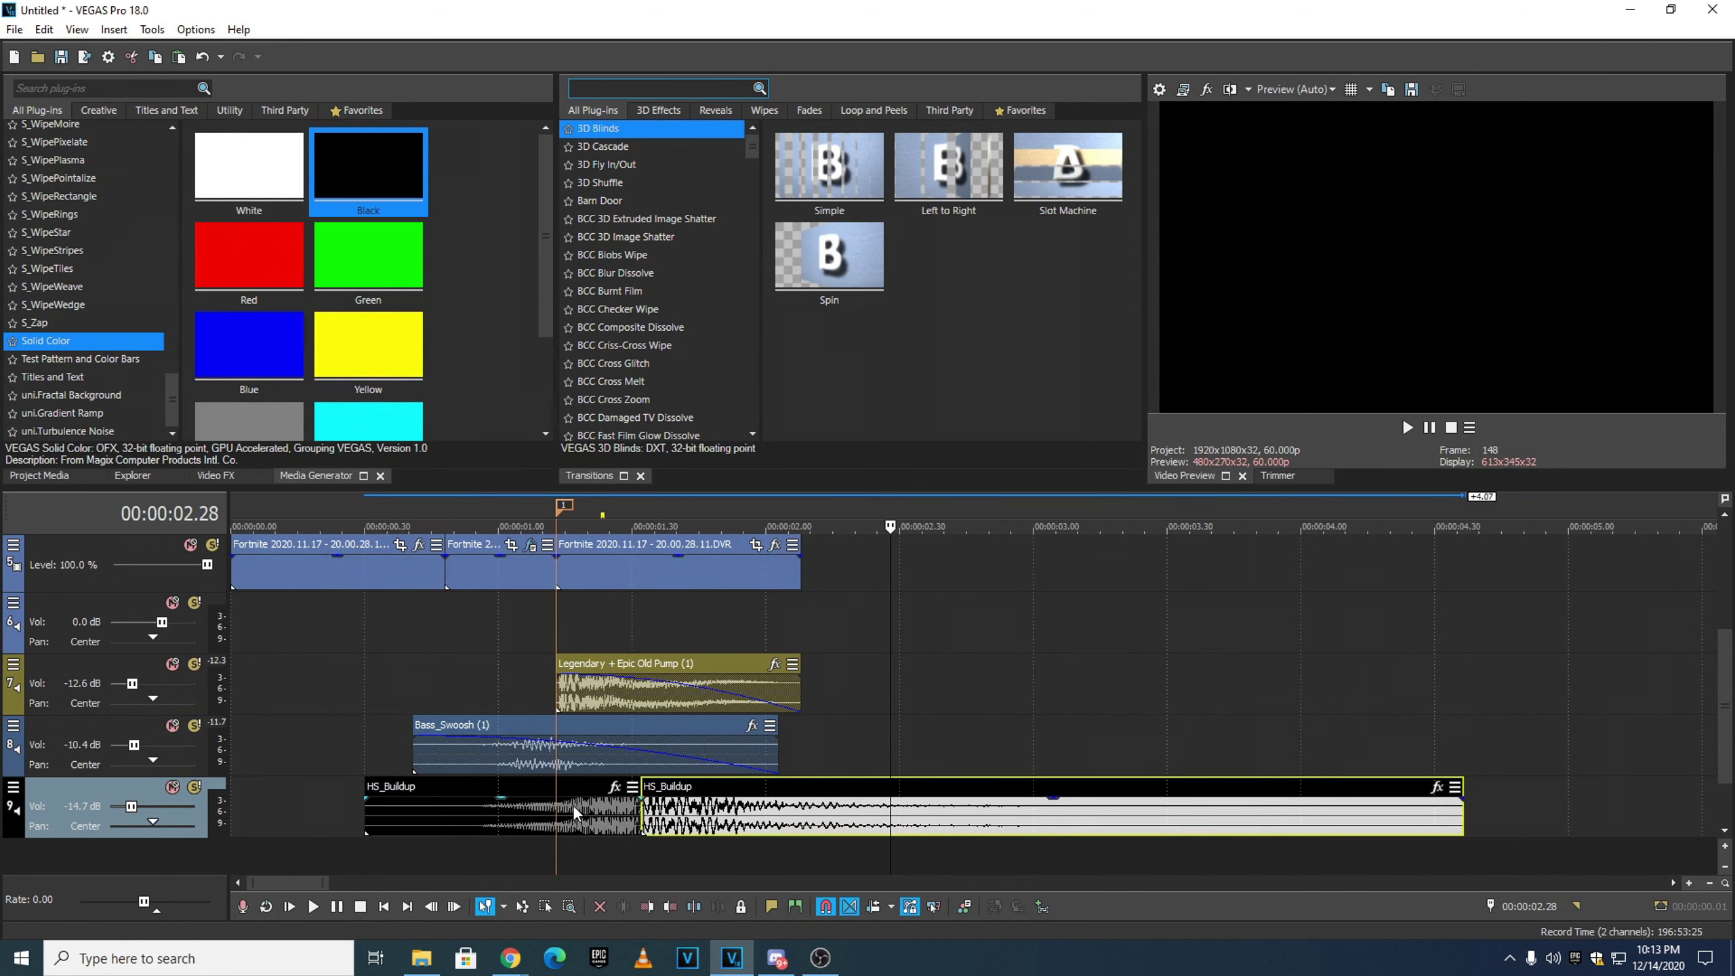
{"action": "left_click_drag", "start_coordinate": [580, 786], "coordinate": [494, 786]}
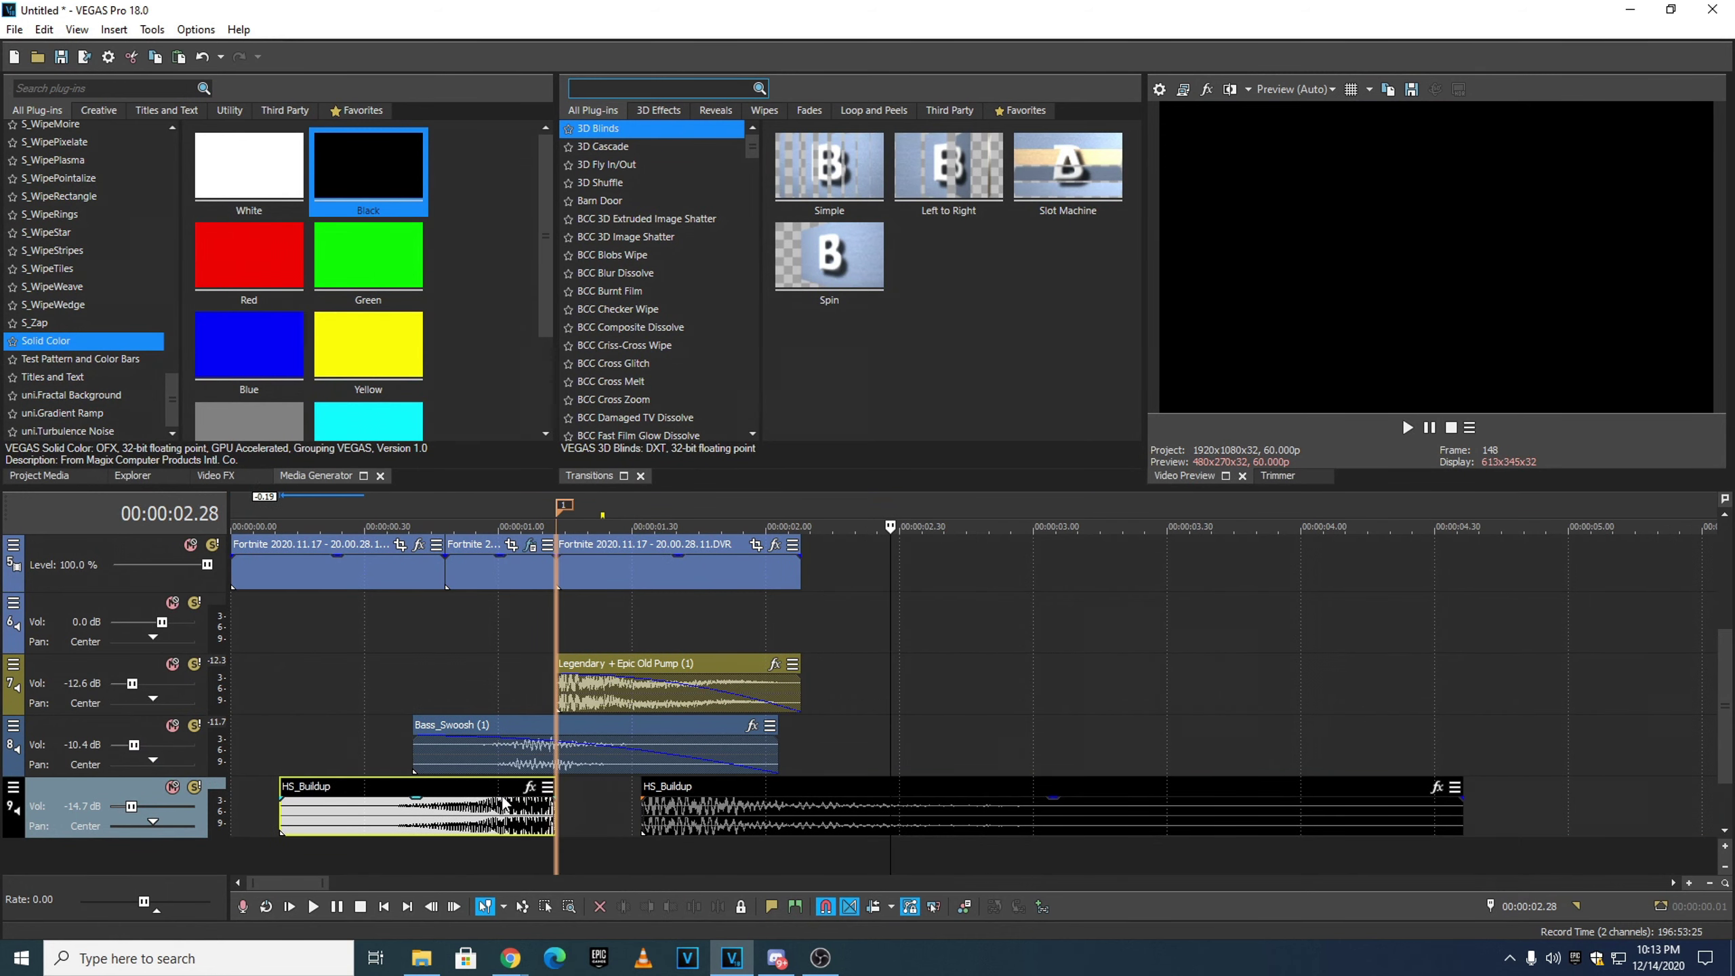
{"action": "left_click_drag", "start_coordinate": [721, 793], "coordinate": [635, 793]}
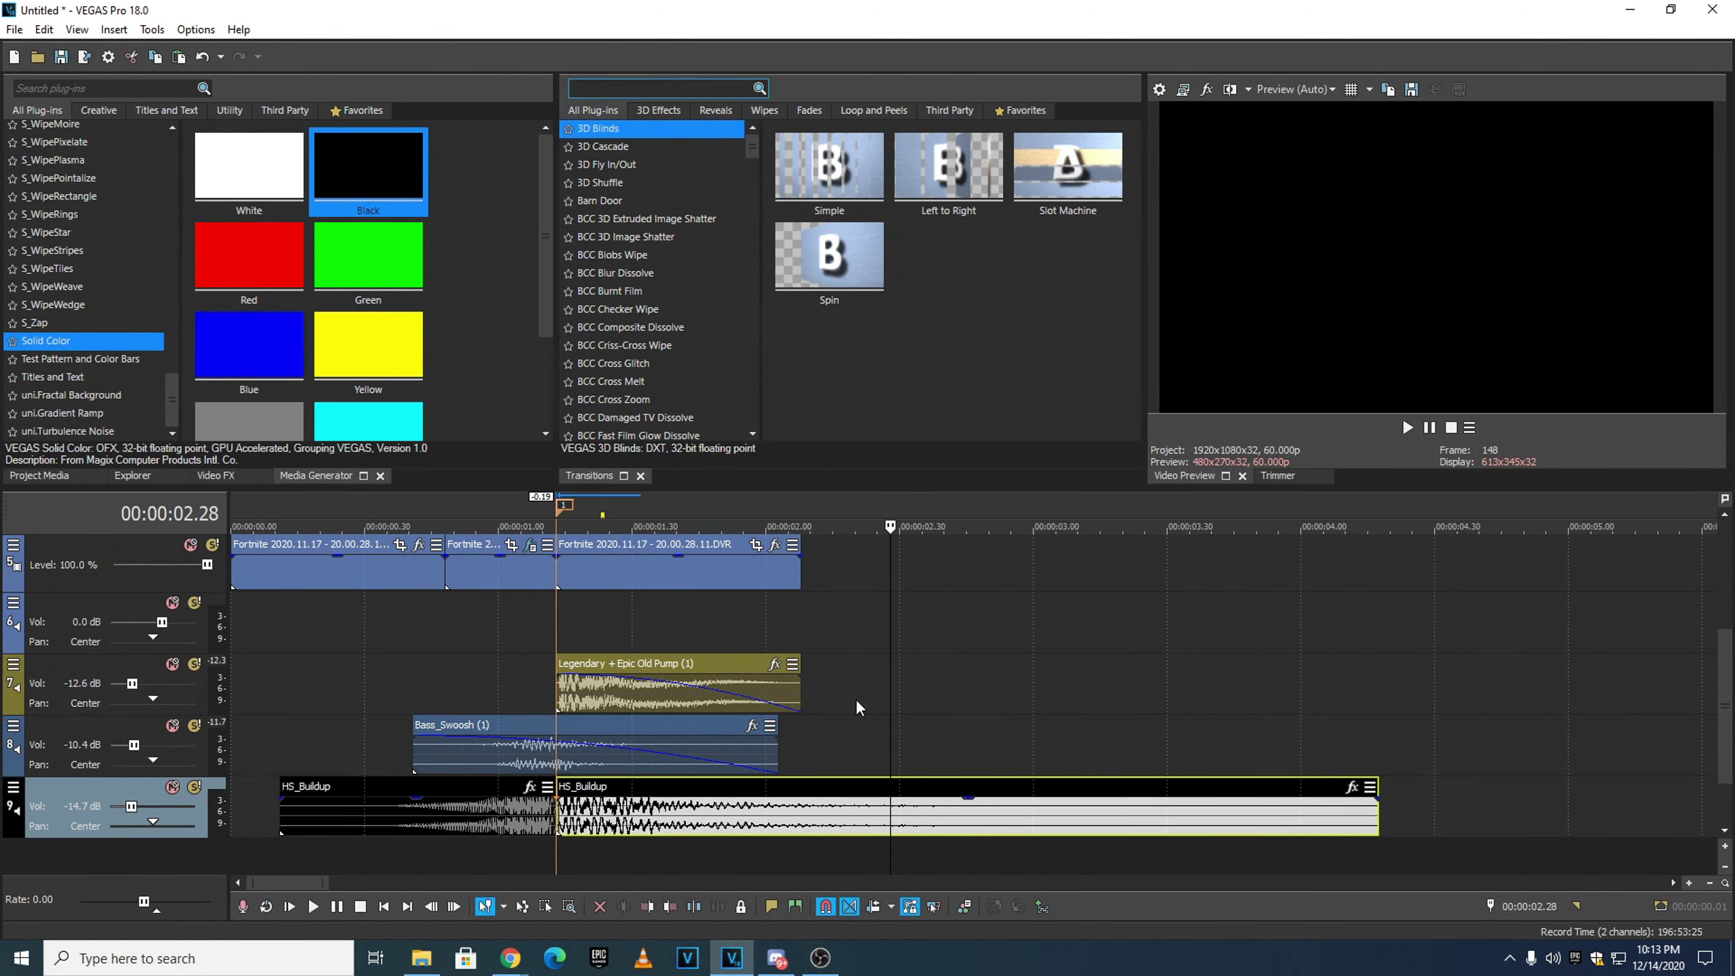
- Lower the gain of the second HS_Buildup piece and cut off its tail from 00:00:02.08, the end of the last Fortnite clip
{"action": "left_click_drag", "start_coordinate": [971, 801], "coordinate": [972, 822]}
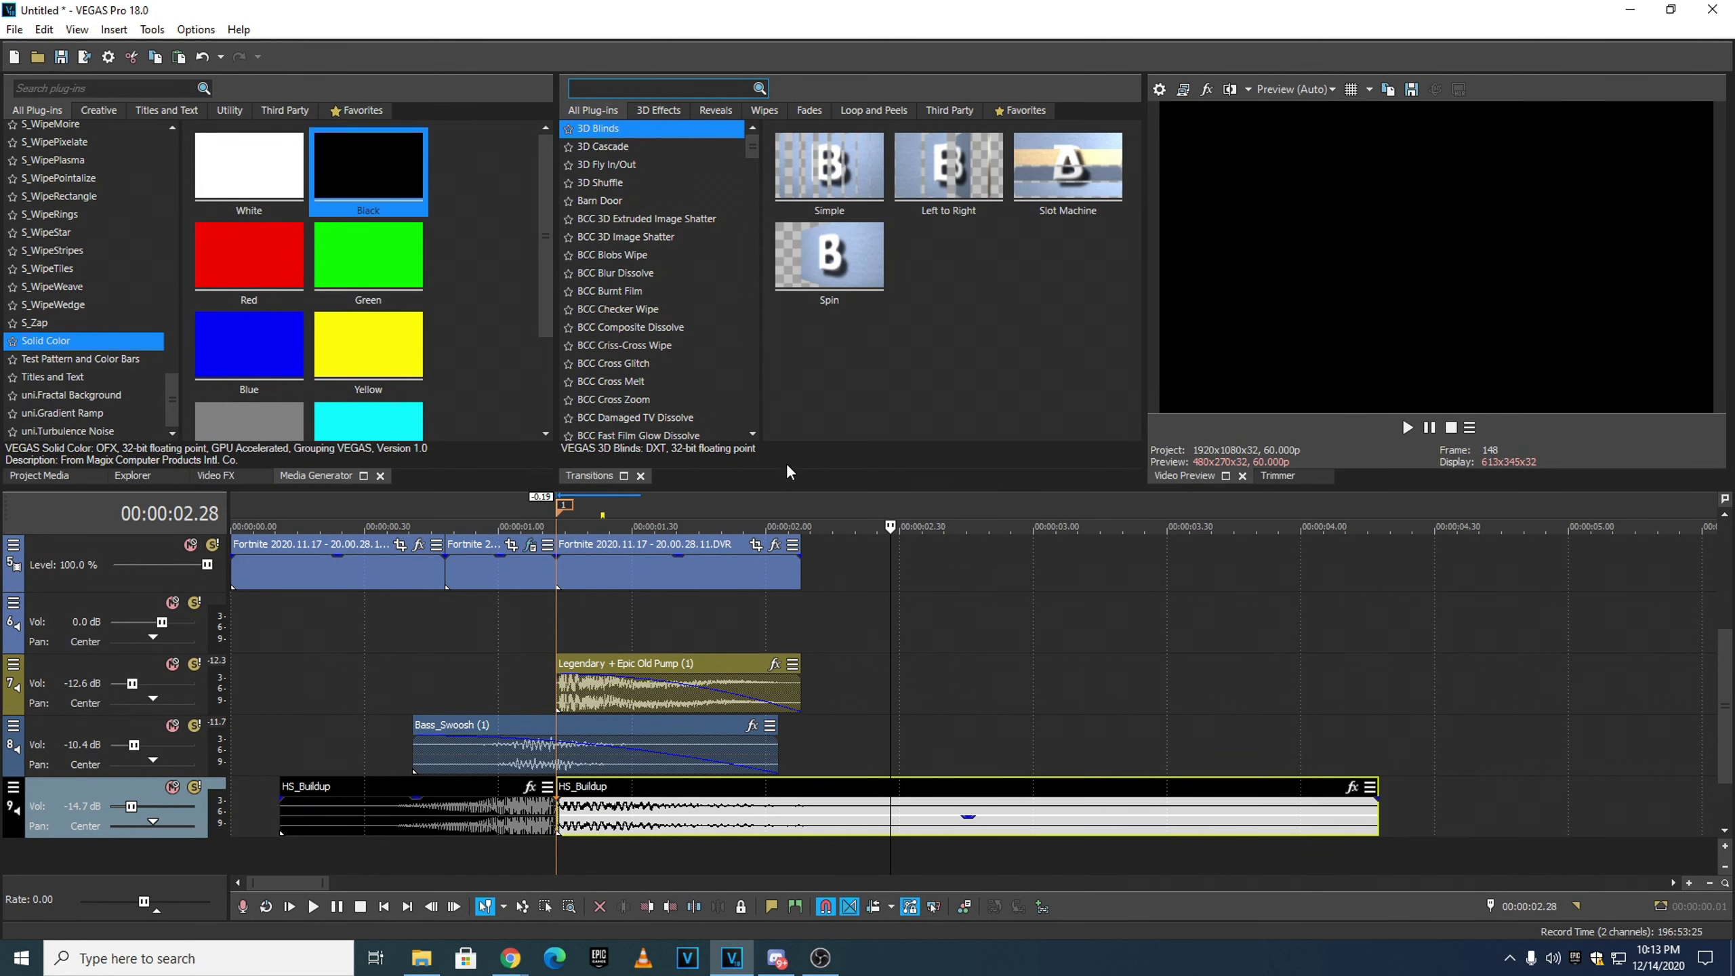
{"action": "left_click", "coordinate": [800, 508]}
{"action": "key", "text": "s"}
{"action": "right_click", "coordinate": [904, 786]}
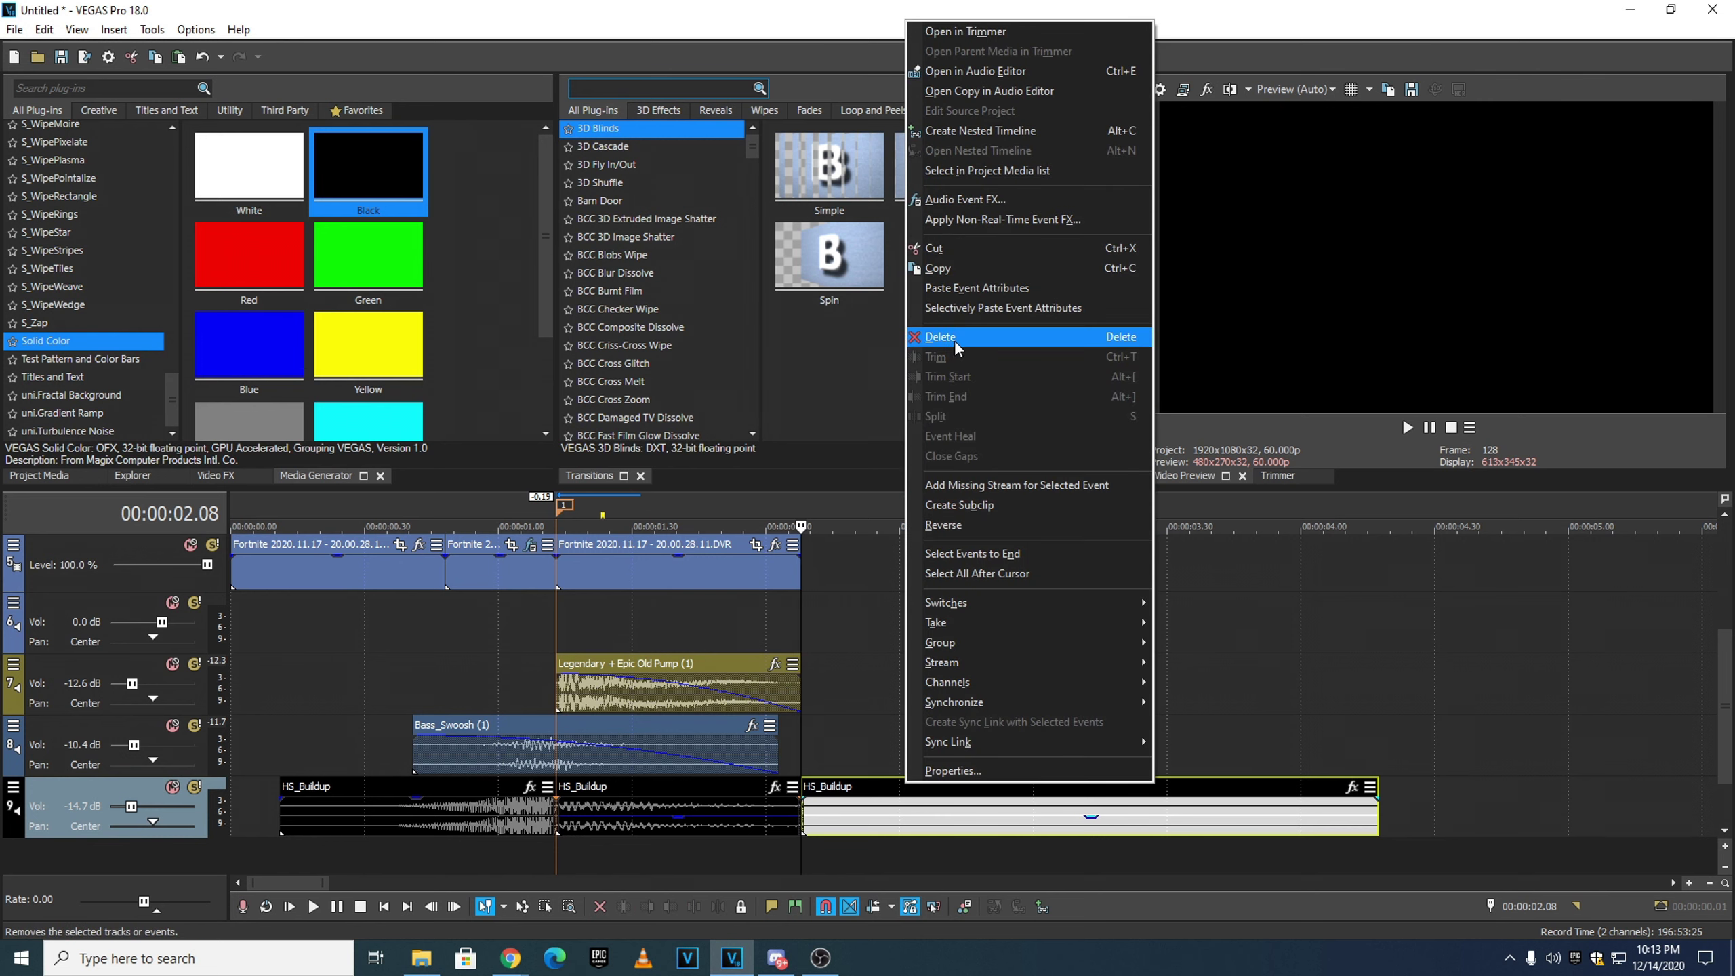
{"action": "left_click", "coordinate": [954, 340]}
- Split the first HS_Buildup piece at 00:00:00.37 and delete the quiet part before the cut
{"action": "left_click", "coordinate": [576, 793]}
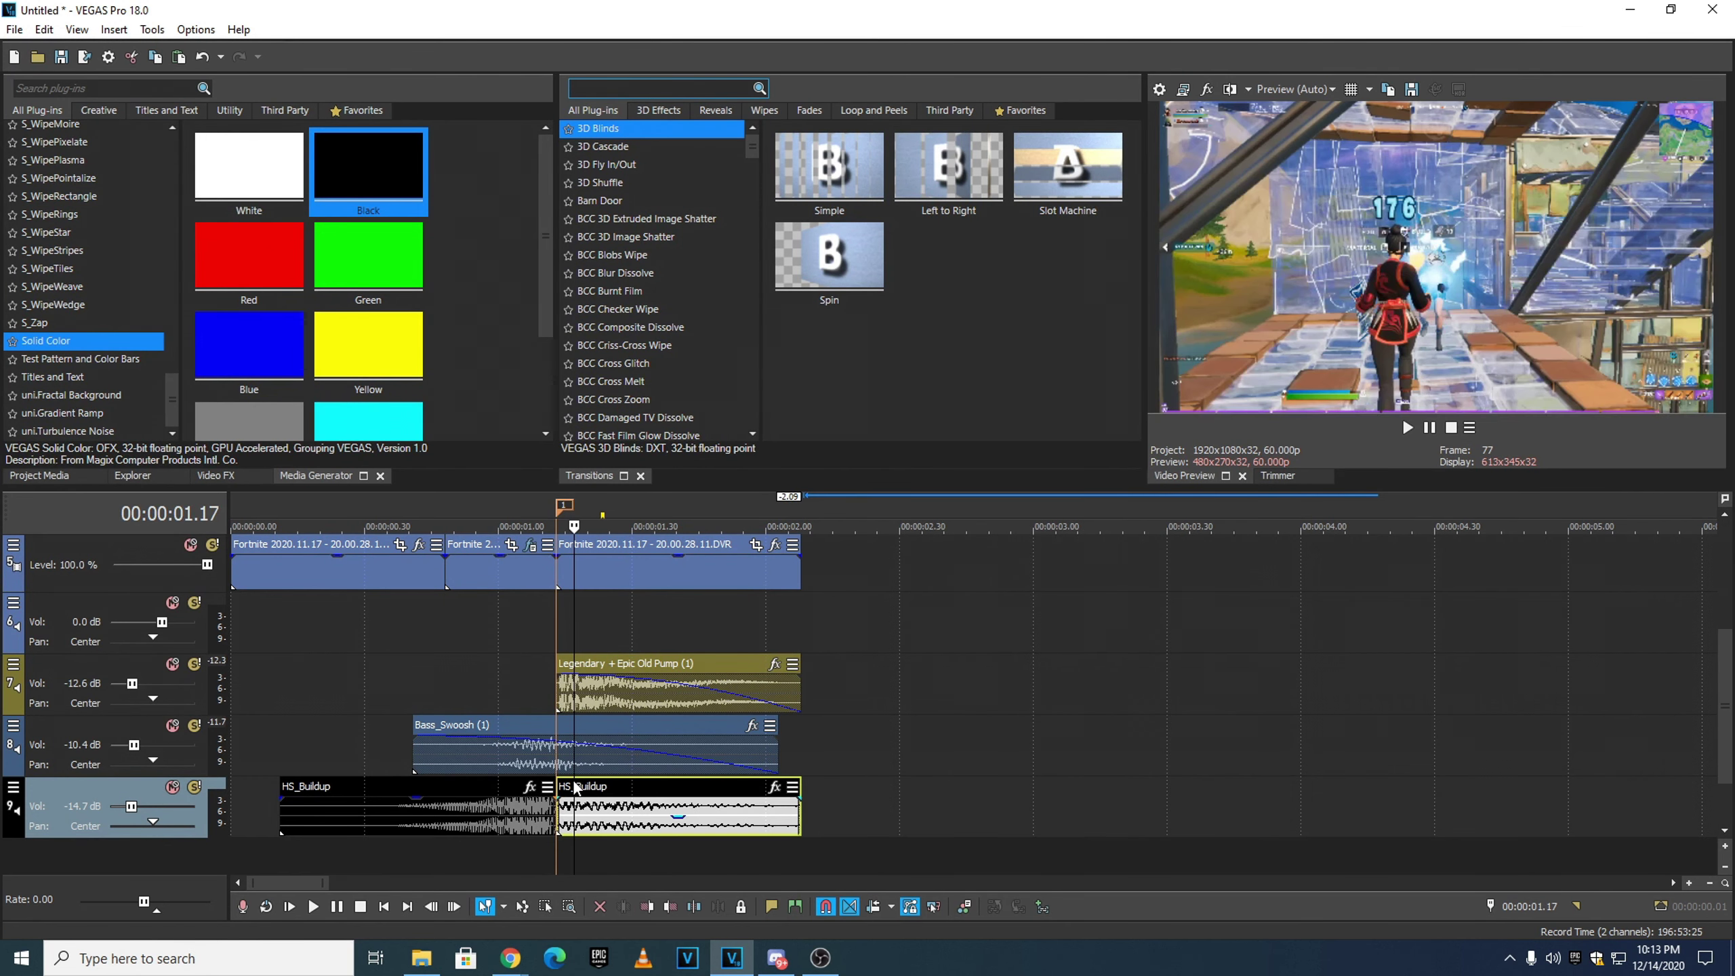
{"action": "scroll", "coordinate": [679, 822], "scroll_direction": "up", "scroll_amount": 2}
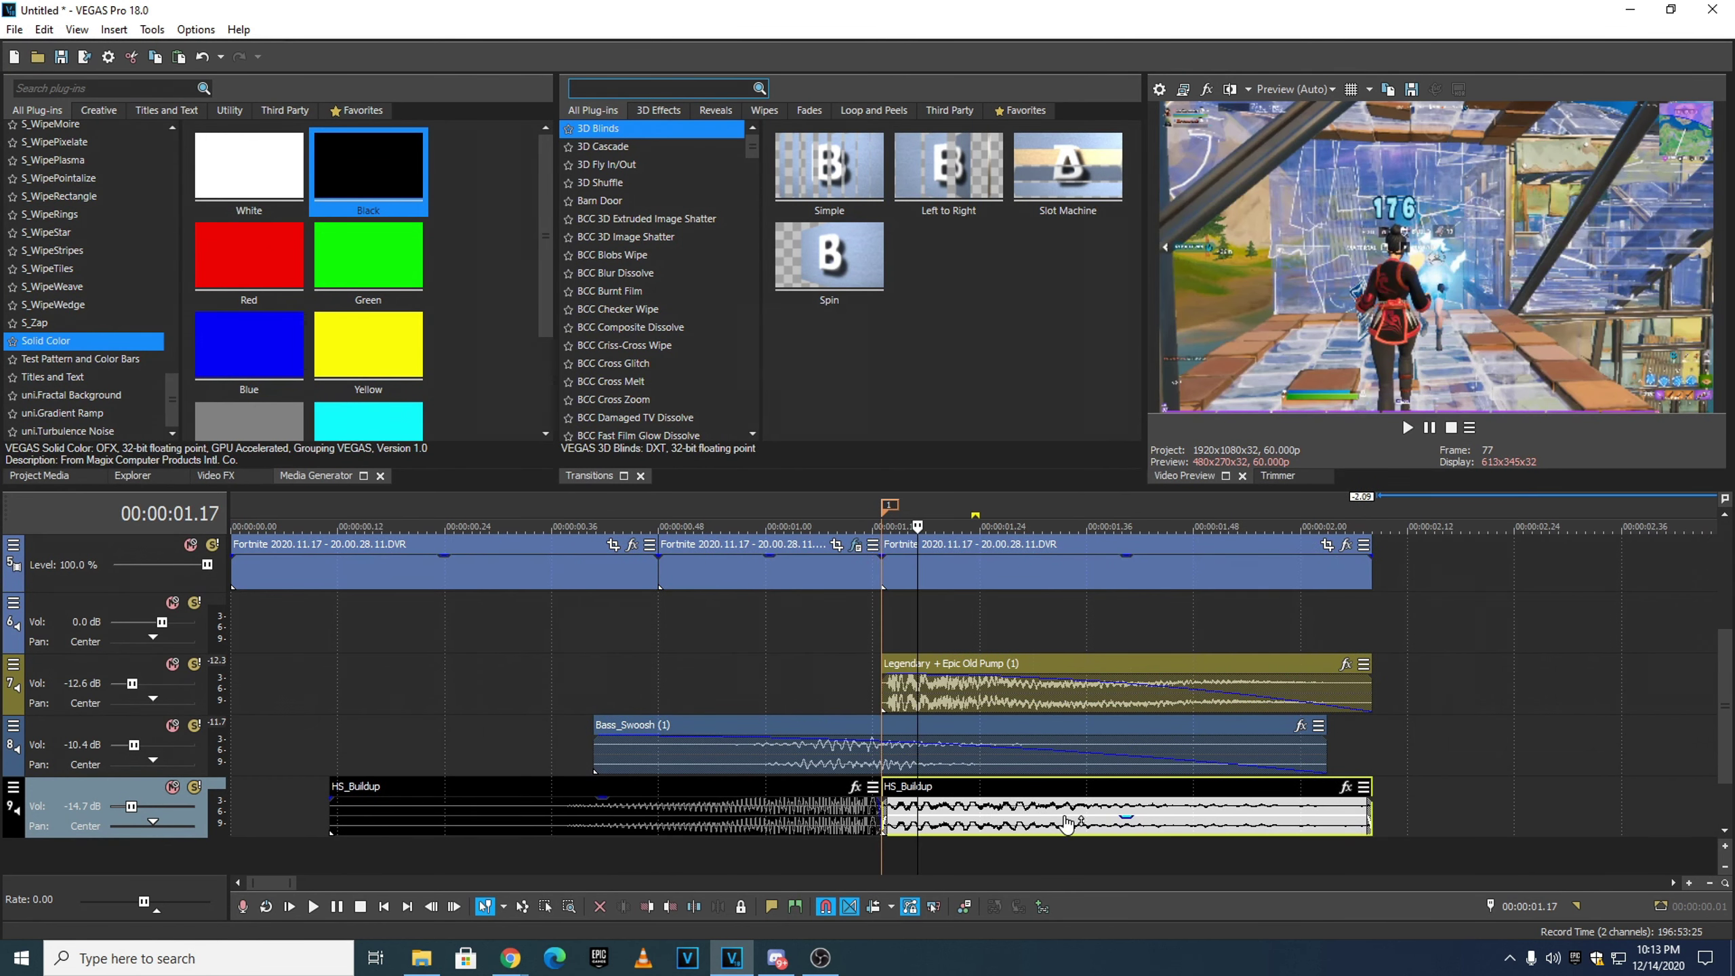
{"action": "left_click", "coordinate": [667, 788]}
{"action": "scroll", "coordinate": [923, 855], "scroll_direction": "down", "scroll_amount": 3}
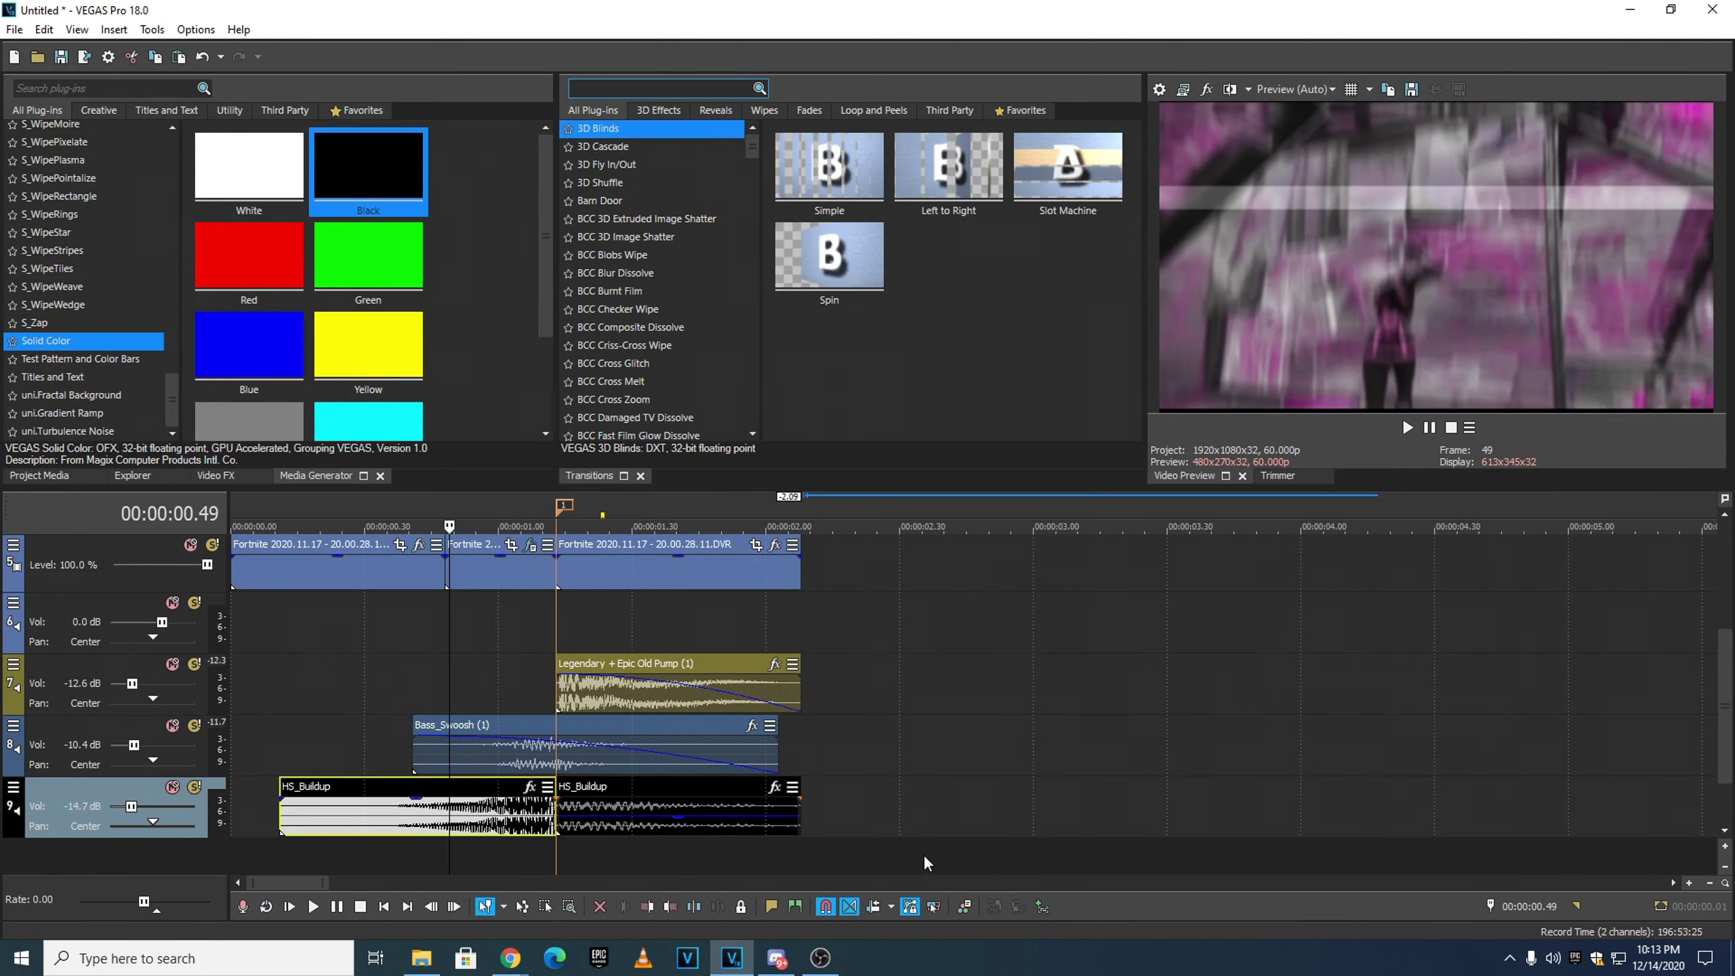
{"action": "scroll", "coordinate": [371, 690], "scroll_direction": "up", "scroll_amount": 2}
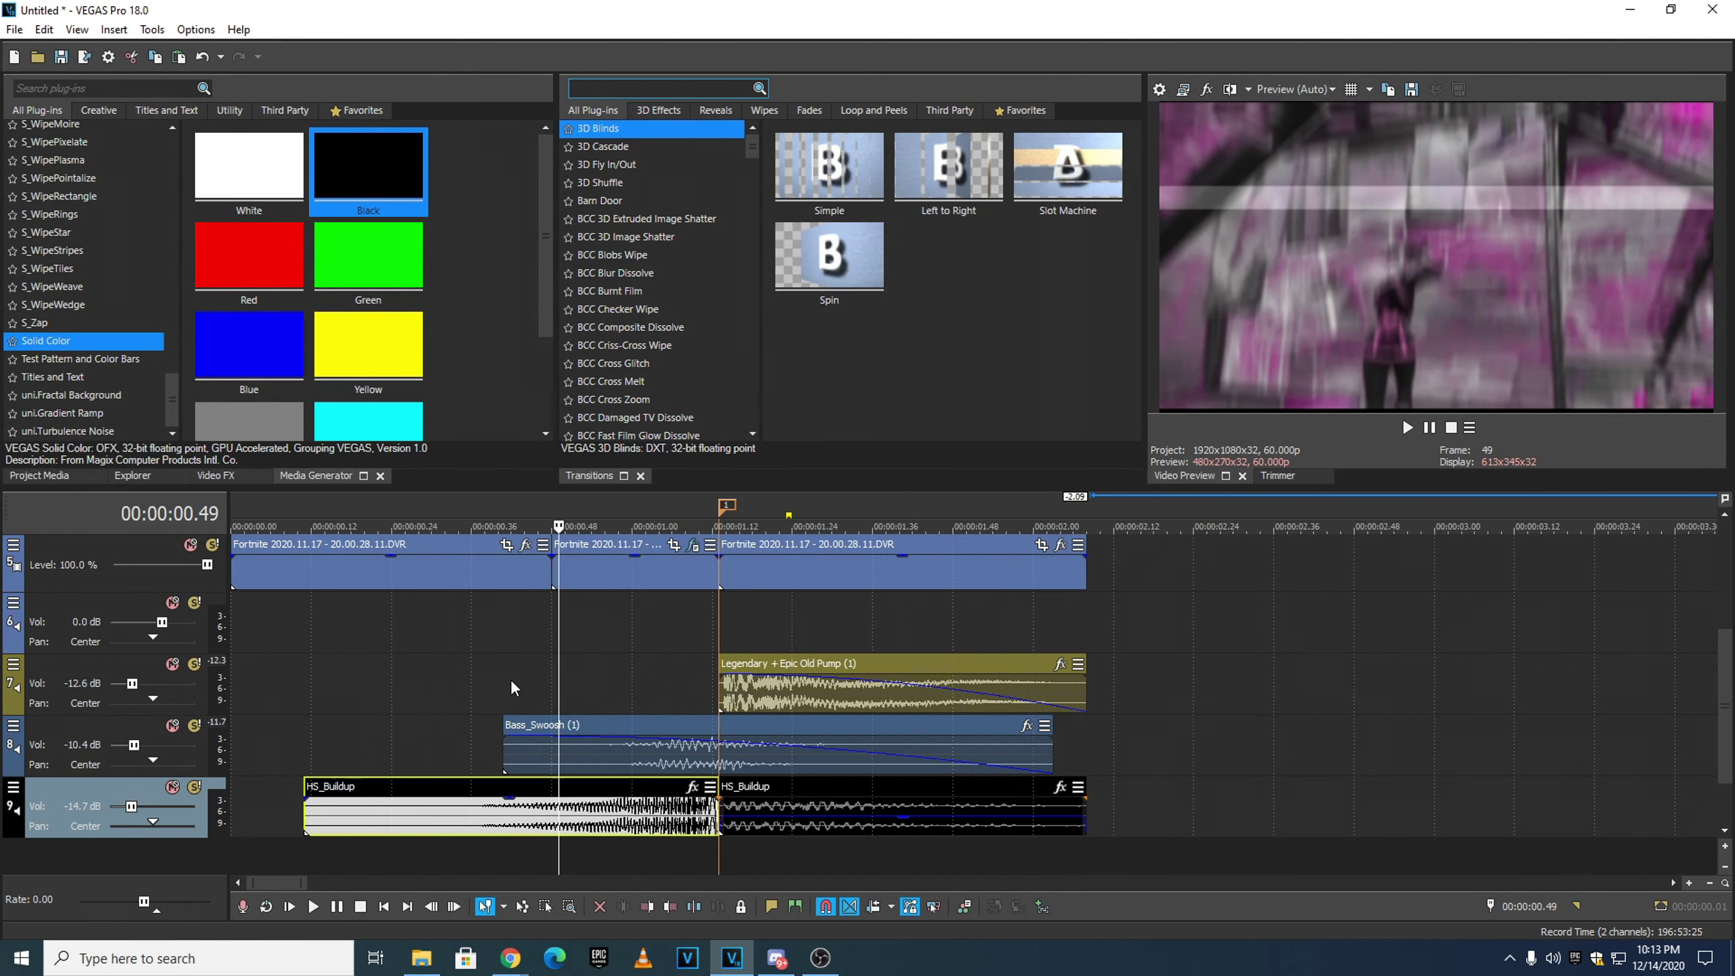
{"action": "left_click", "coordinate": [481, 511]}
{"action": "scroll", "coordinate": [480, 505], "scroll_direction": "up", "scroll_amount": 2}
{"action": "key", "text": "Left"}
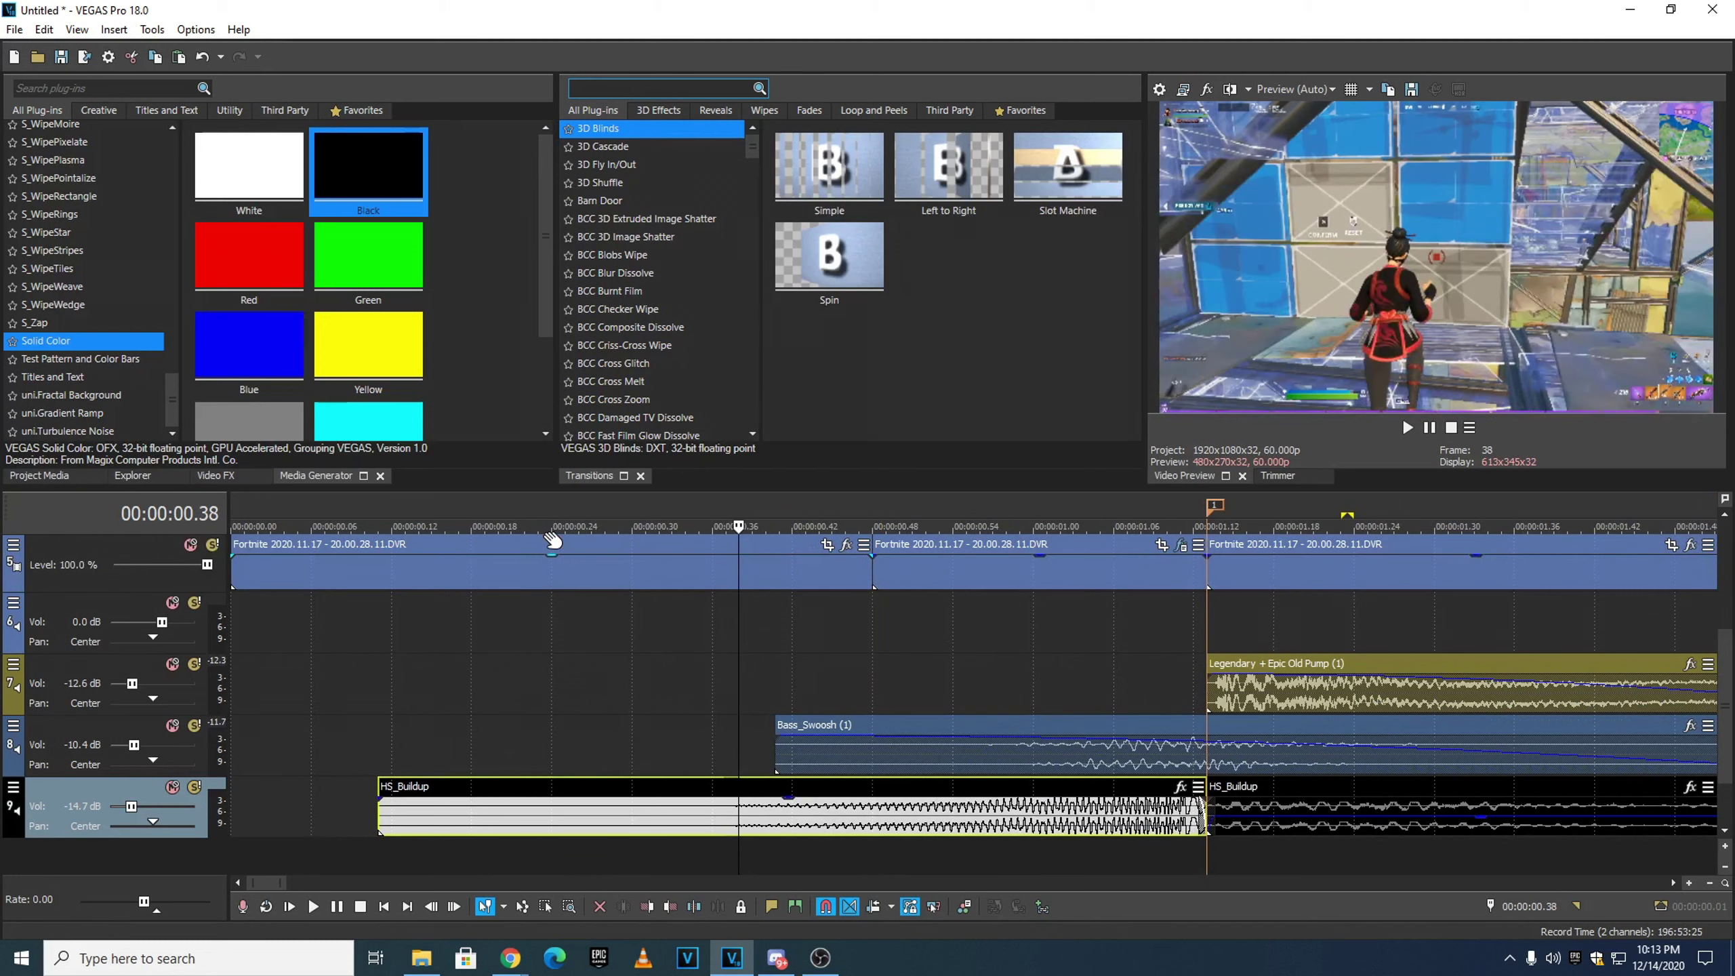
{"action": "key", "text": "s"}
{"action": "right_click", "coordinate": [645, 824]}
{"action": "left_click", "coordinate": [712, 377]}
{"action": "scroll", "coordinate": [981, 773], "scroll_direction": "down", "scroll_amount": 2}
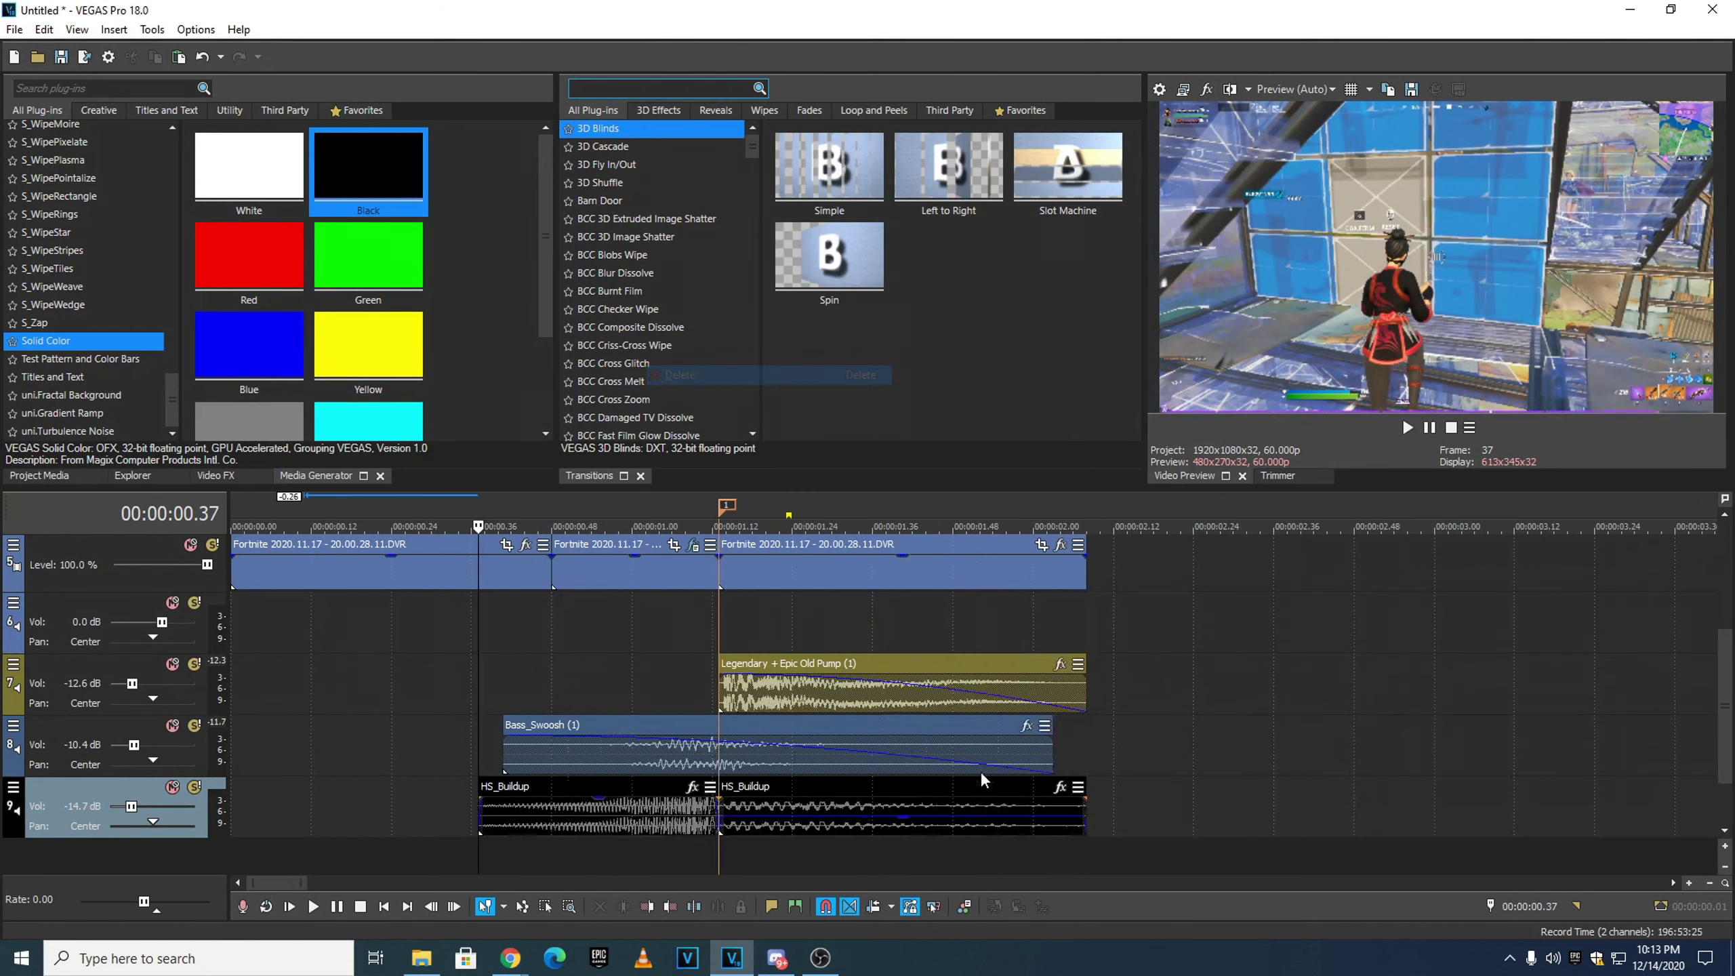
- Select the timeline range from 00:00:00.22 to 00:00:02.39 and preview the three layered sounds with the video
{"action": "left_click_drag", "start_coordinate": [379, 526], "coordinate": [1291, 541]}
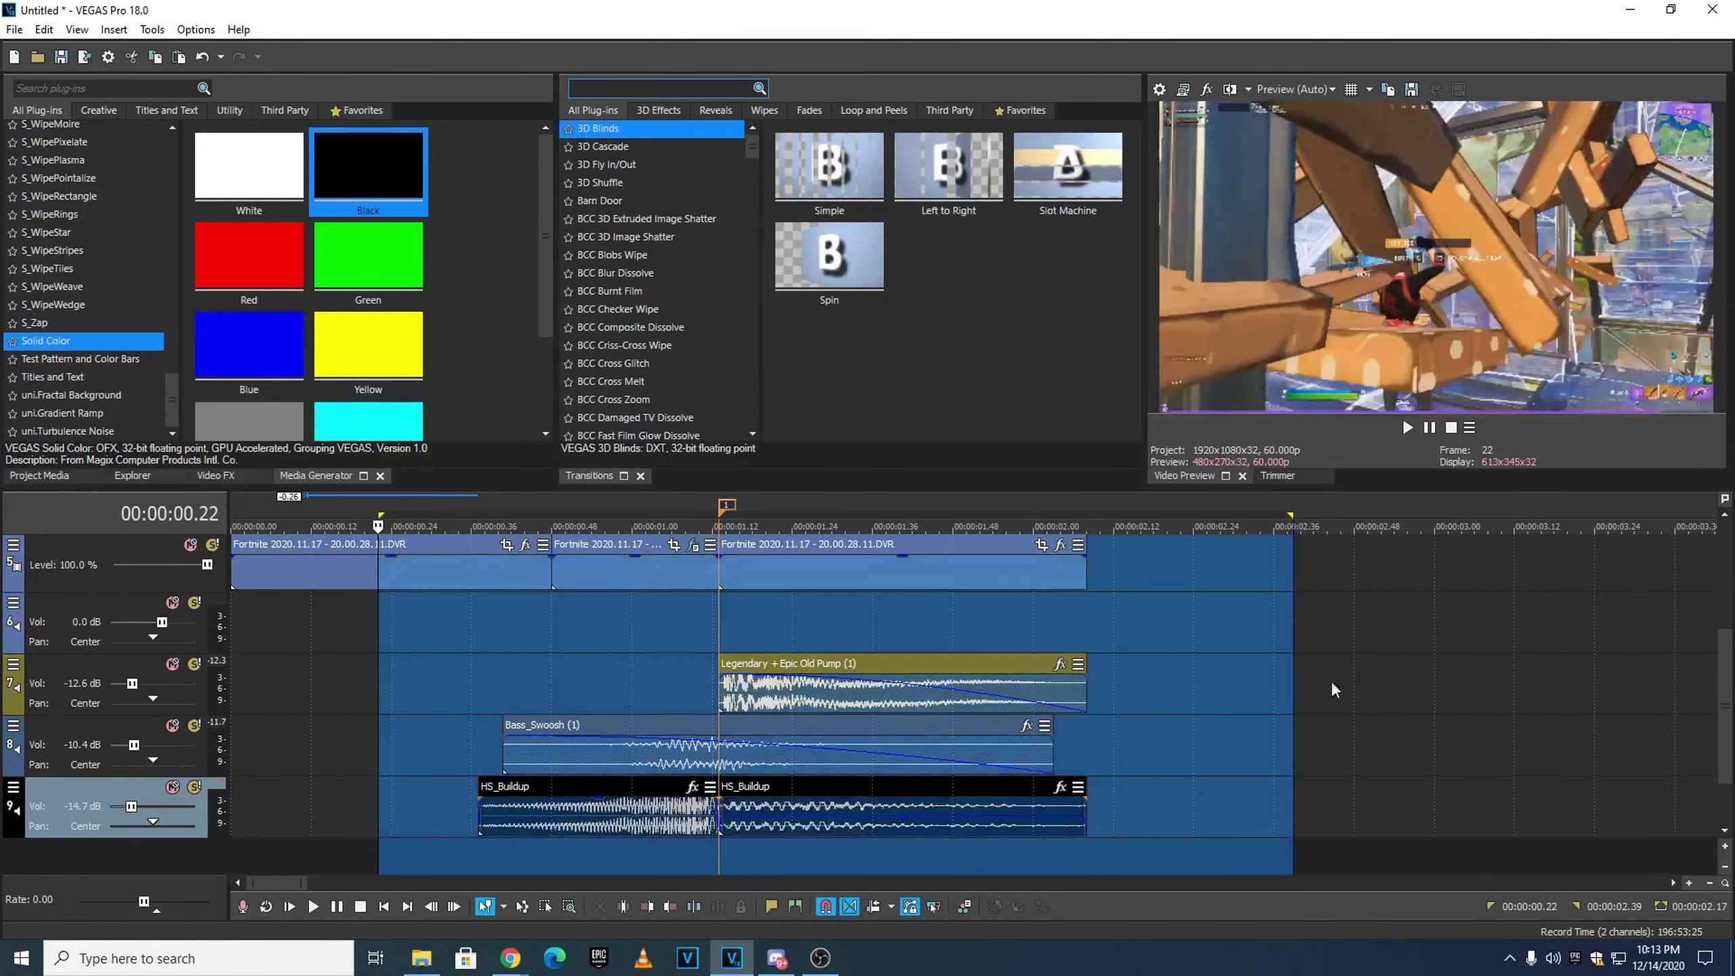
{"action": "left_click", "coordinate": [1406, 428]}
{"action": "left_click", "coordinate": [404, 503]}
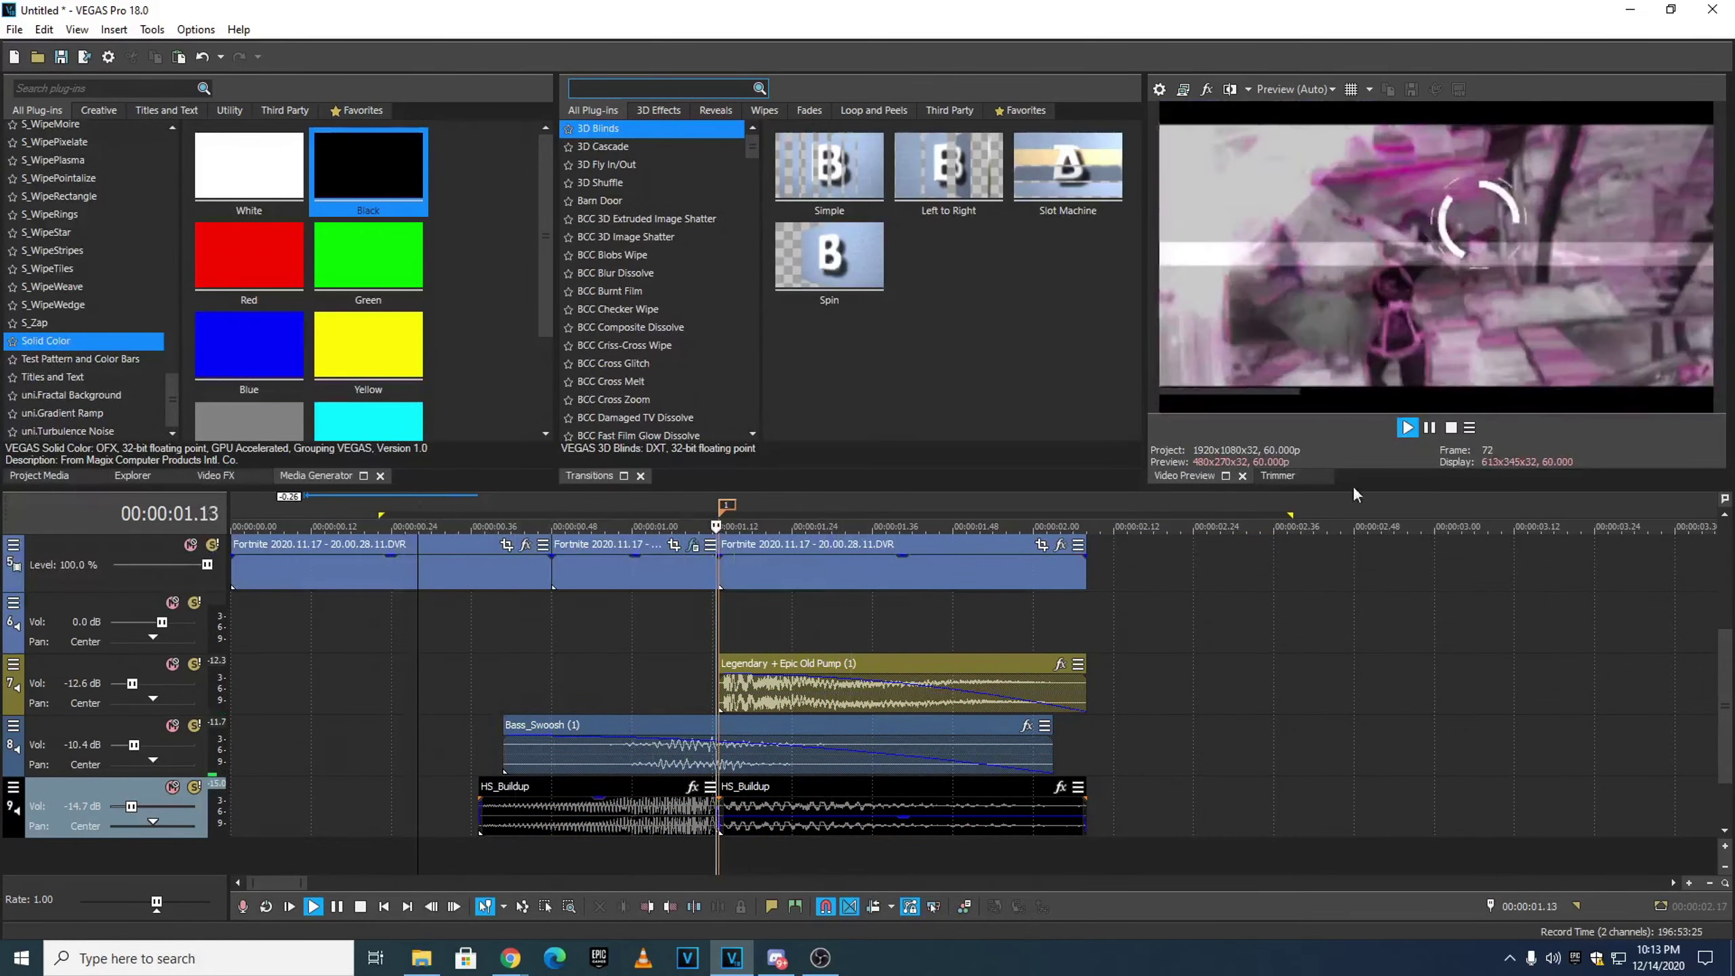
{"action": "left_click", "coordinate": [1429, 427]}
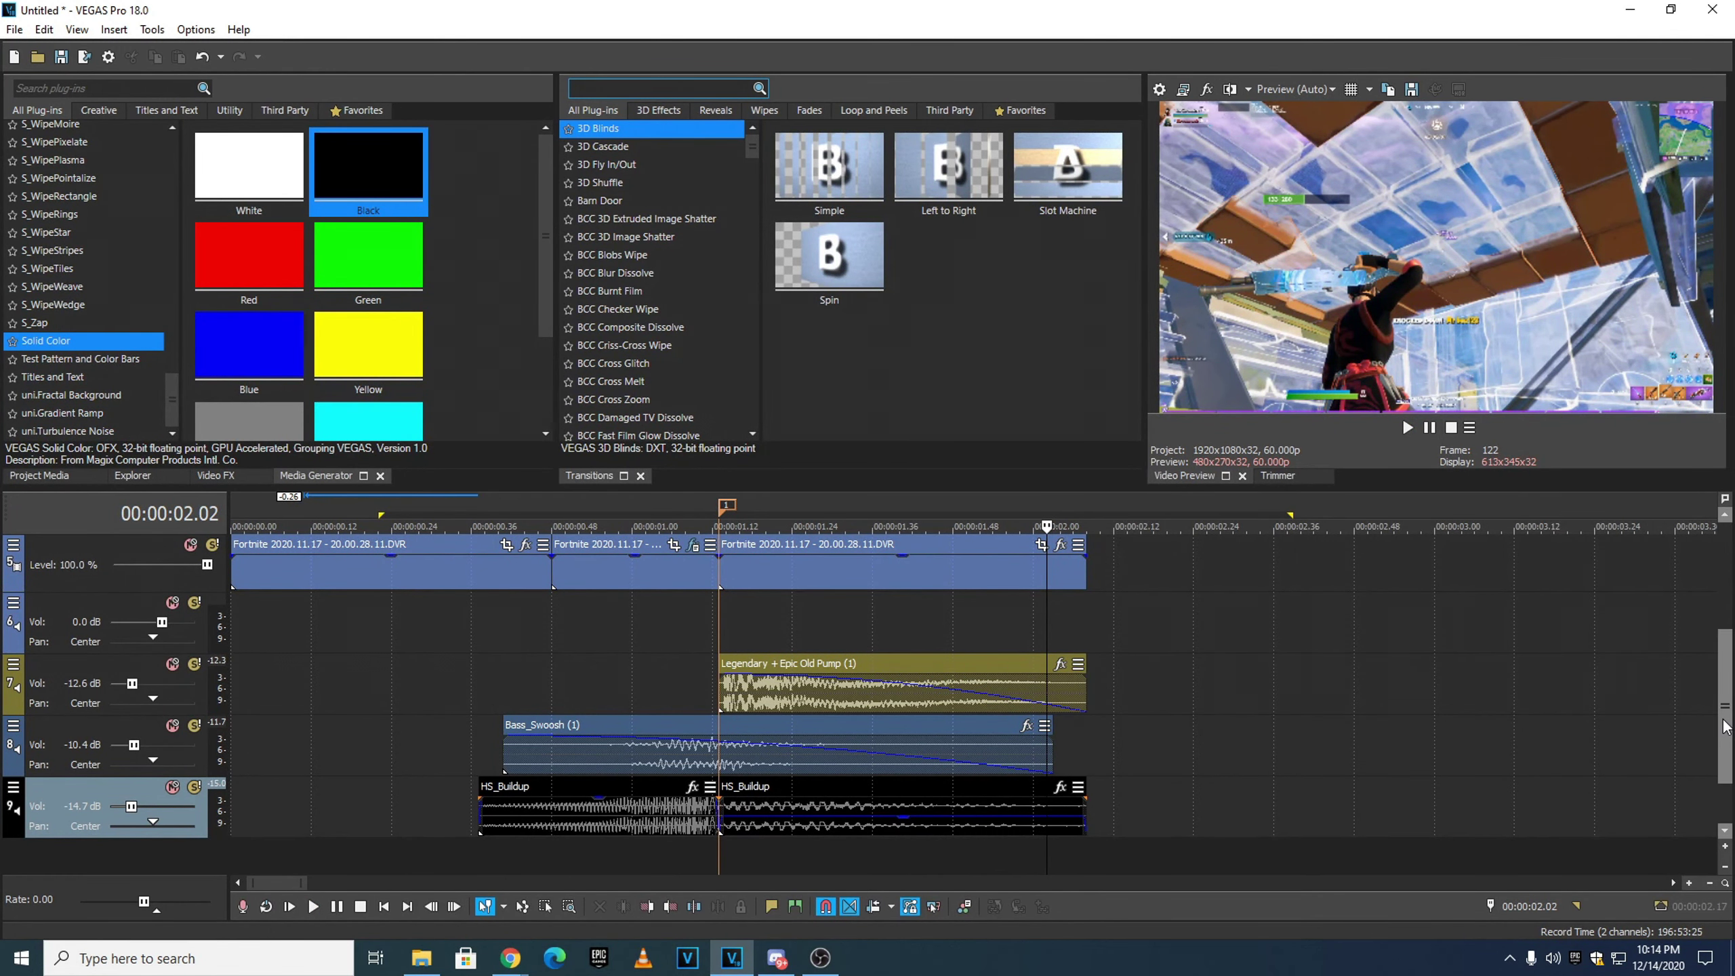
{"action": "key", "text": "ctrl+shift+q"}
{"action": "mouse_move", "coordinate": [1726, 663]}
{"action": "left_mouse_down"}
{"action": "mouse_move", "coordinate": [1728, 582]}
{"action": "mouse_move", "coordinate": [1727, 717]}
{"action": "mouse_move", "coordinate": [1720, 668]}
{"action": "mouse_move", "coordinate": [1719, 689]}
{"action": "left_mouse_up"}
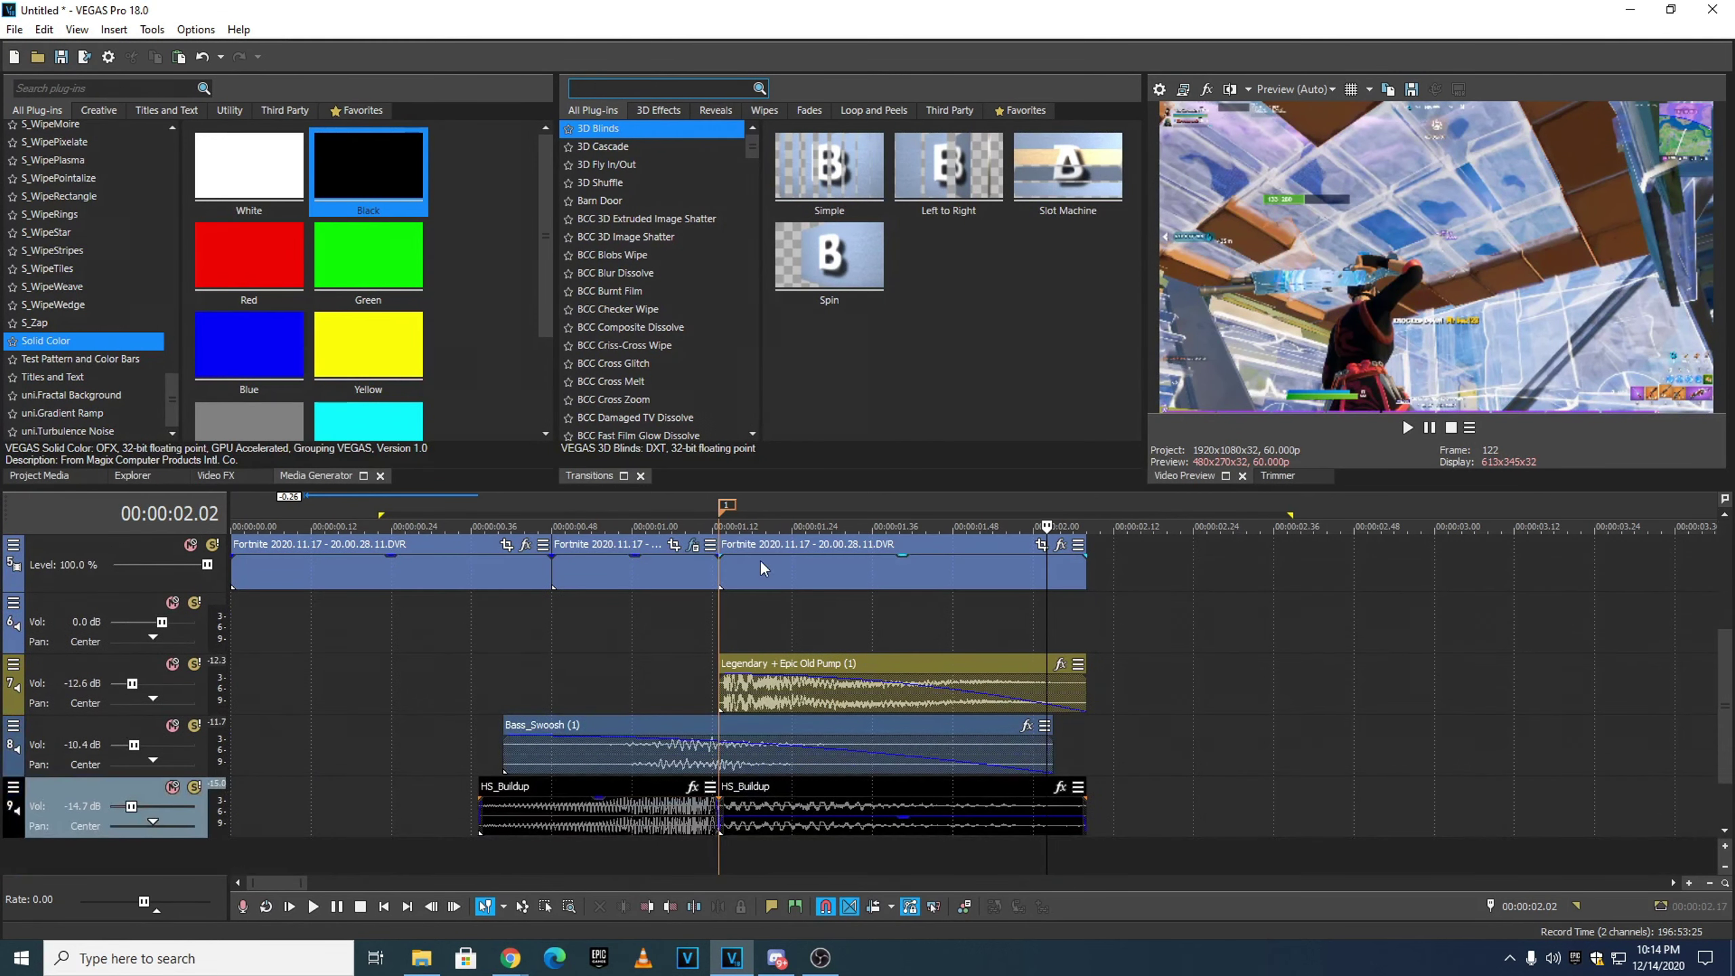
- Apply the saved effect chain with TwixtorPRO, Color Balance, BCC Glint and S_Shake to the last Fortnite clip and check it up to 00:00:01.18
{"action": "left_click", "coordinate": [758, 553]}
{"action": "left_click", "coordinate": [725, 508]}
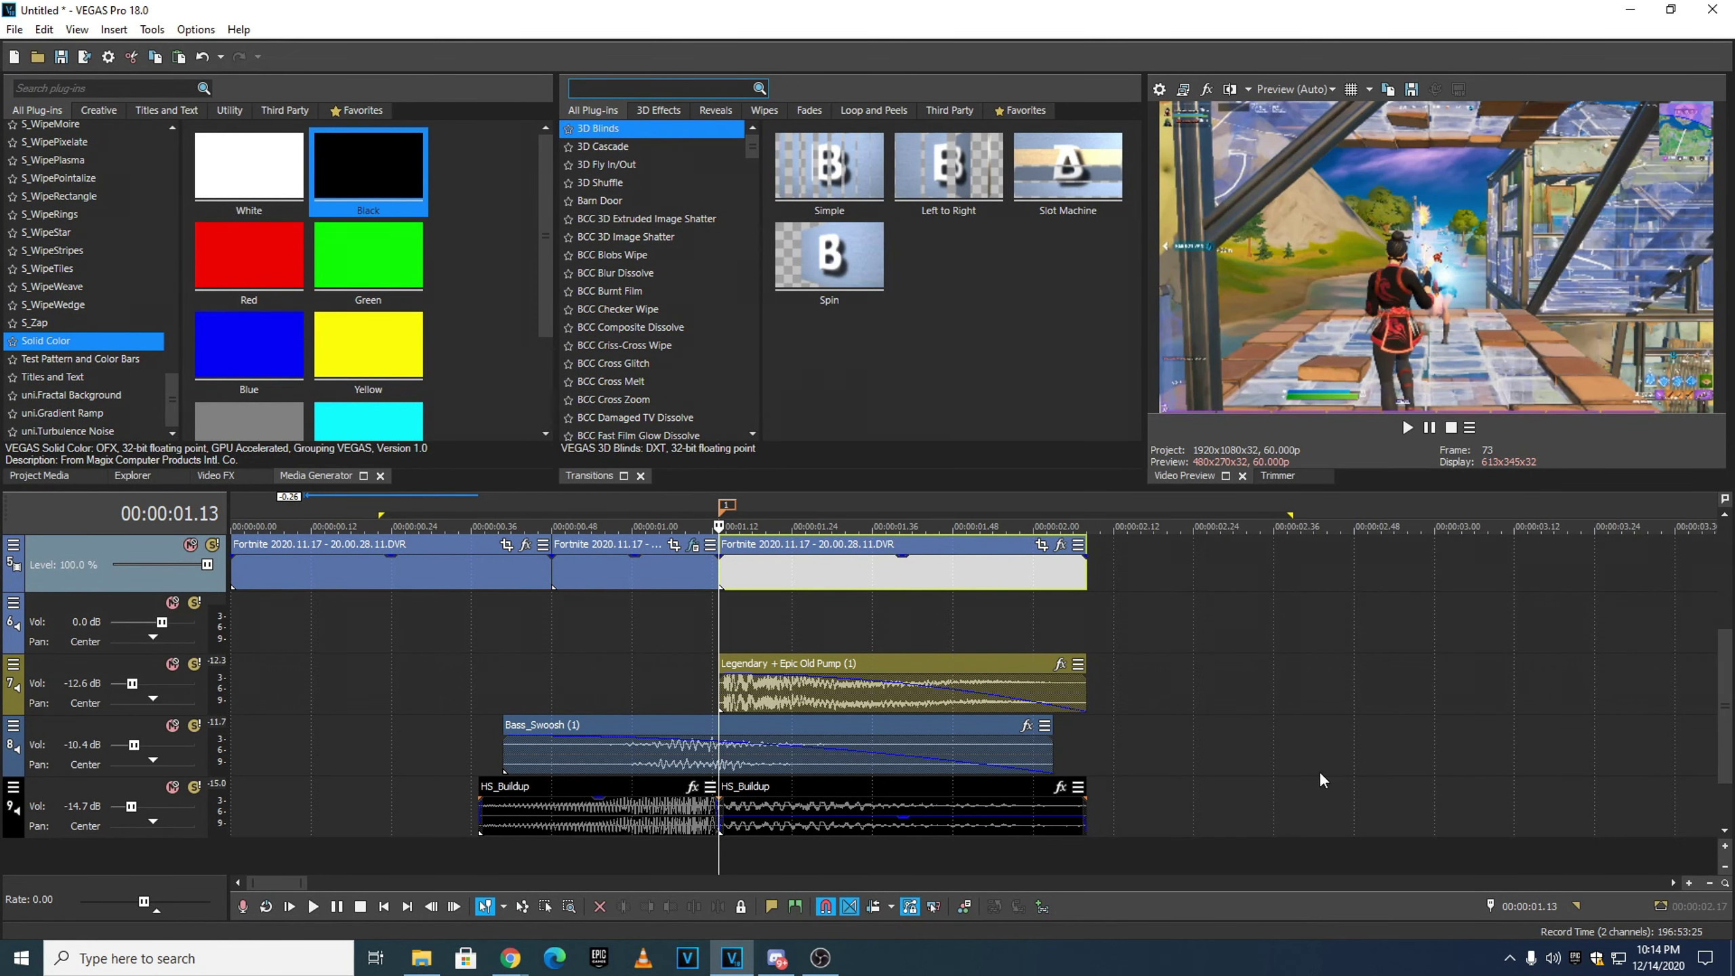
{"action": "left_click", "coordinate": [1060, 545]}
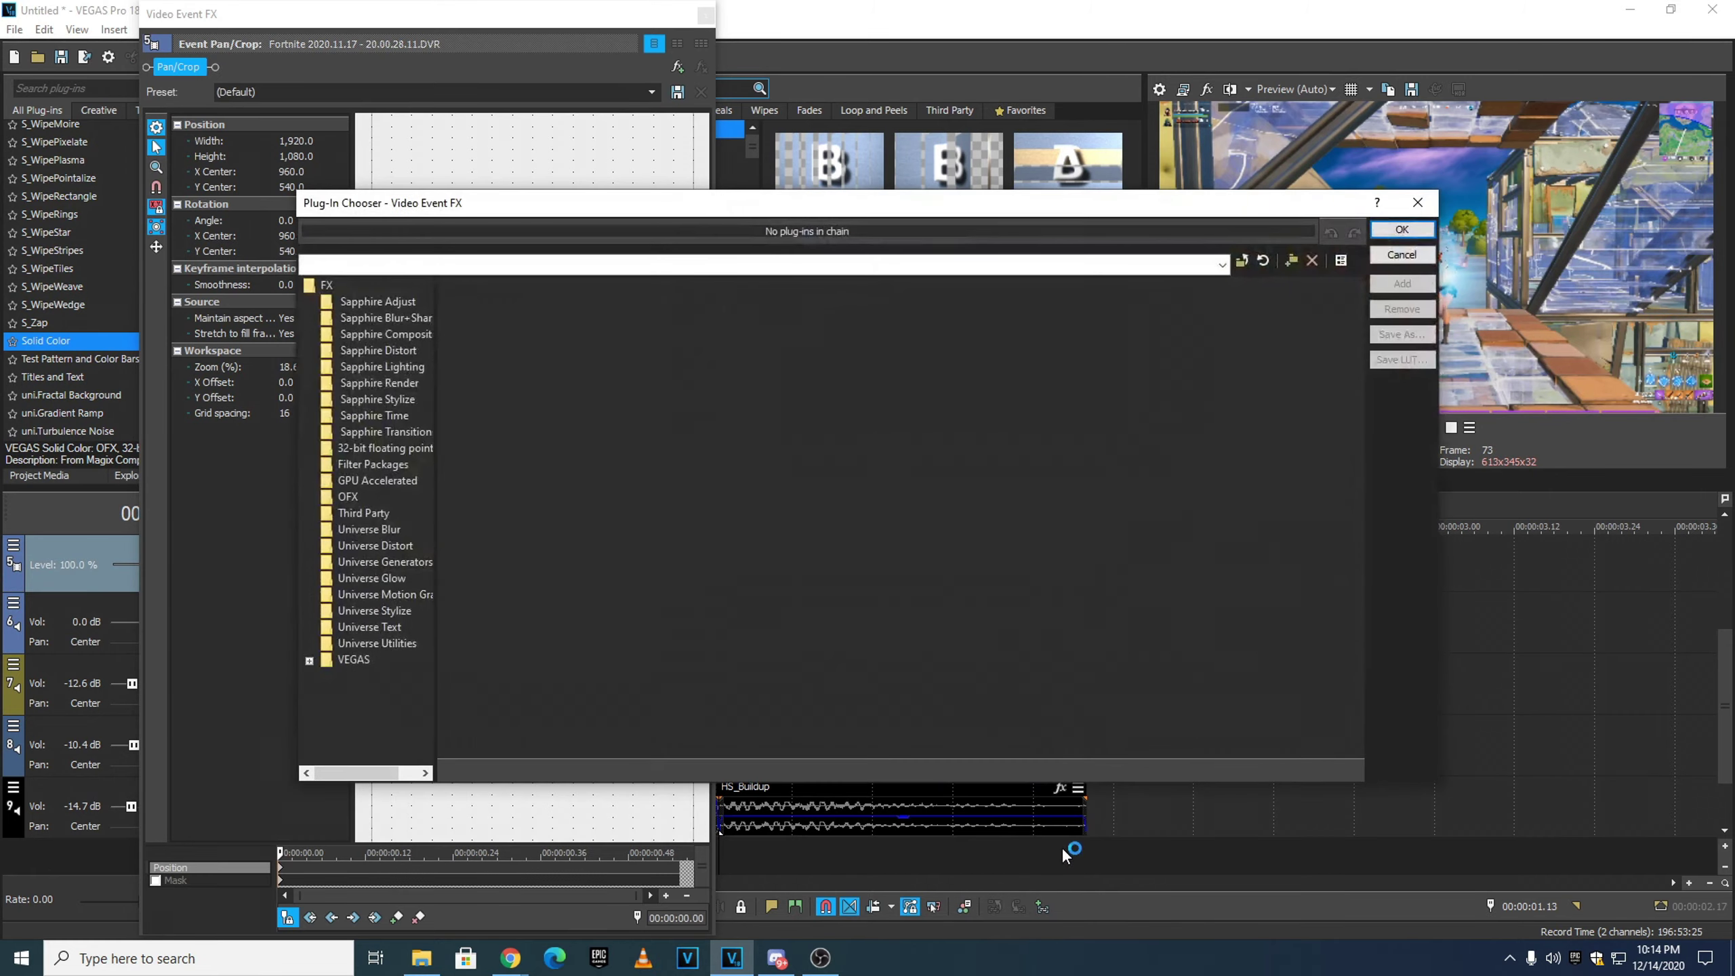
{"action": "left_click_drag", "start_coordinate": [601, 750], "coordinate": [956, 743]}
{"action": "left_click", "coordinate": [873, 731]}
{"action": "left_click", "coordinate": [1401, 282]}
{"action": "left_click", "coordinate": [1383, 231]}
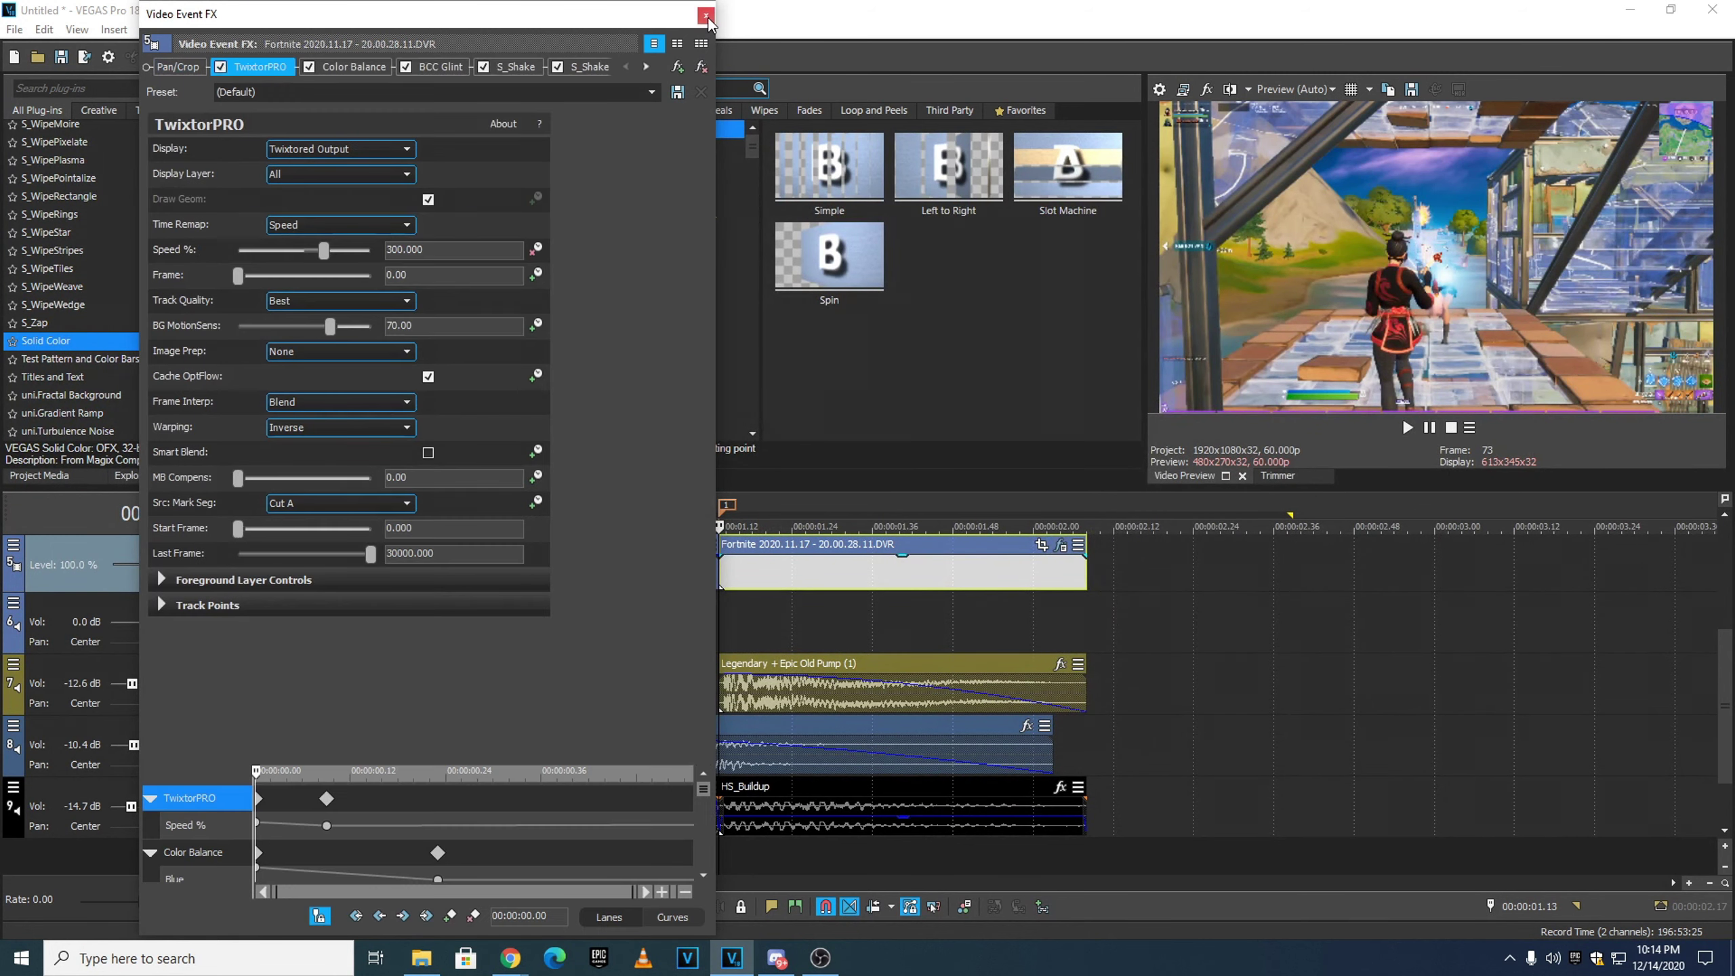
{"action": "left_click", "coordinate": [706, 15]}
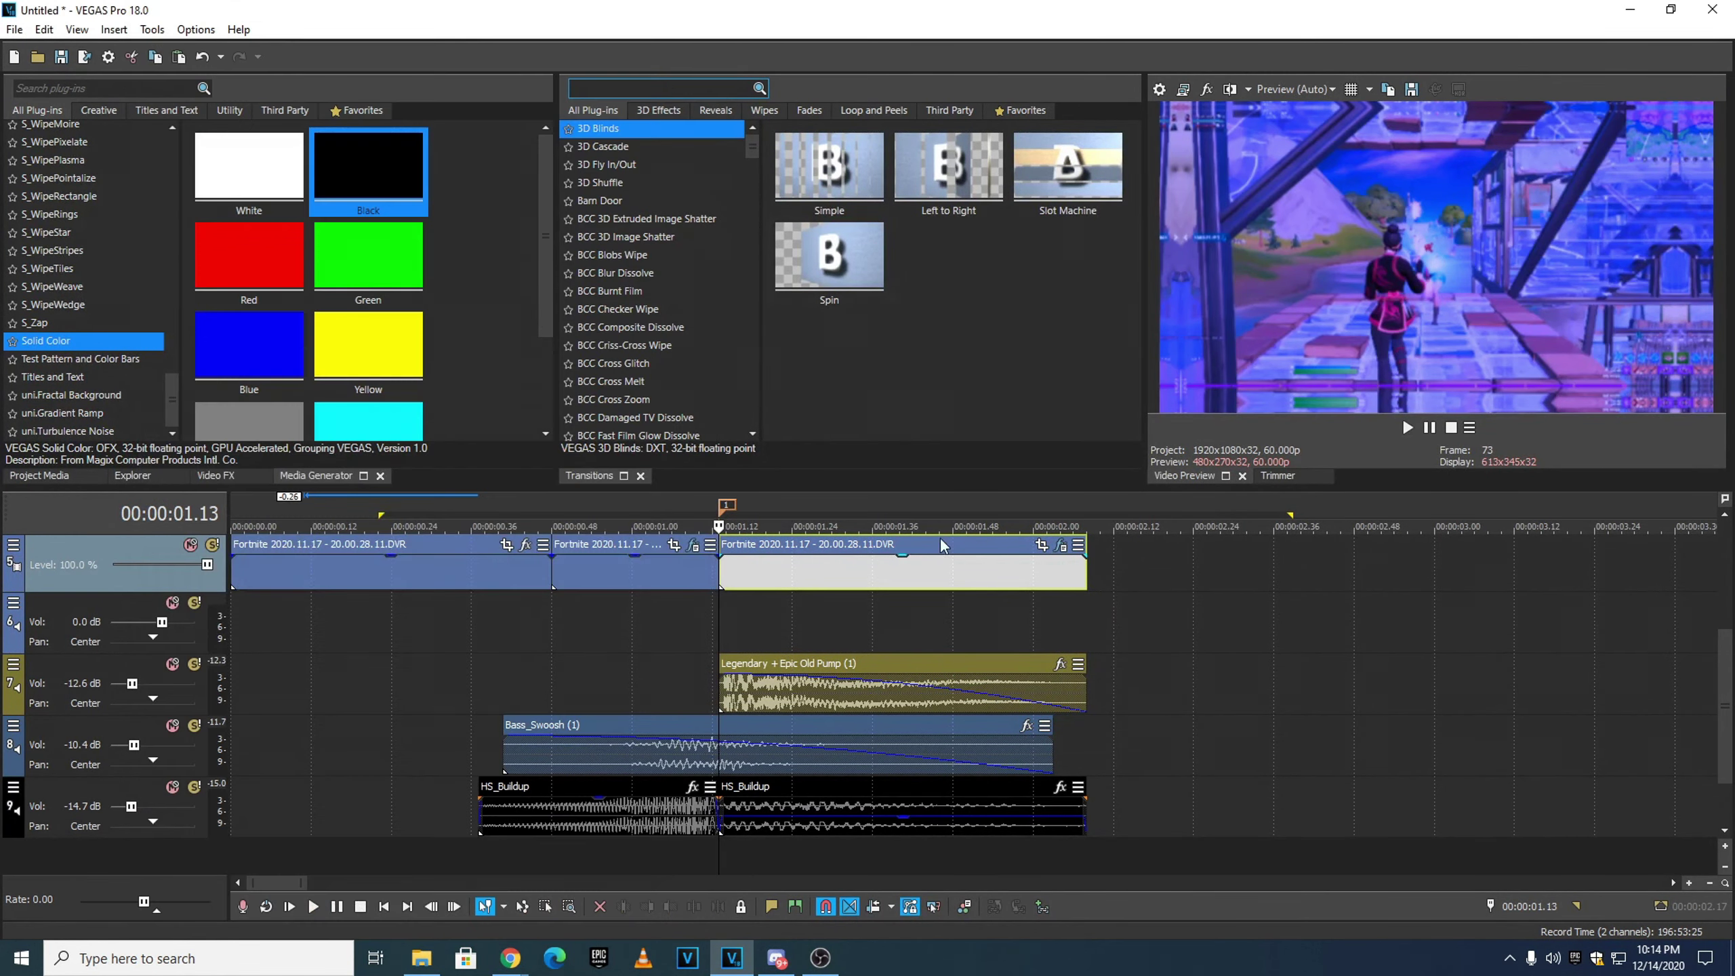
{"action": "key", "text": "Right"}
{"action": "key", "text": "Right"}
{"action": "key", "text": "Right"}
{"action": "key", "text": "Right"}
{"action": "key", "text": "Right"}
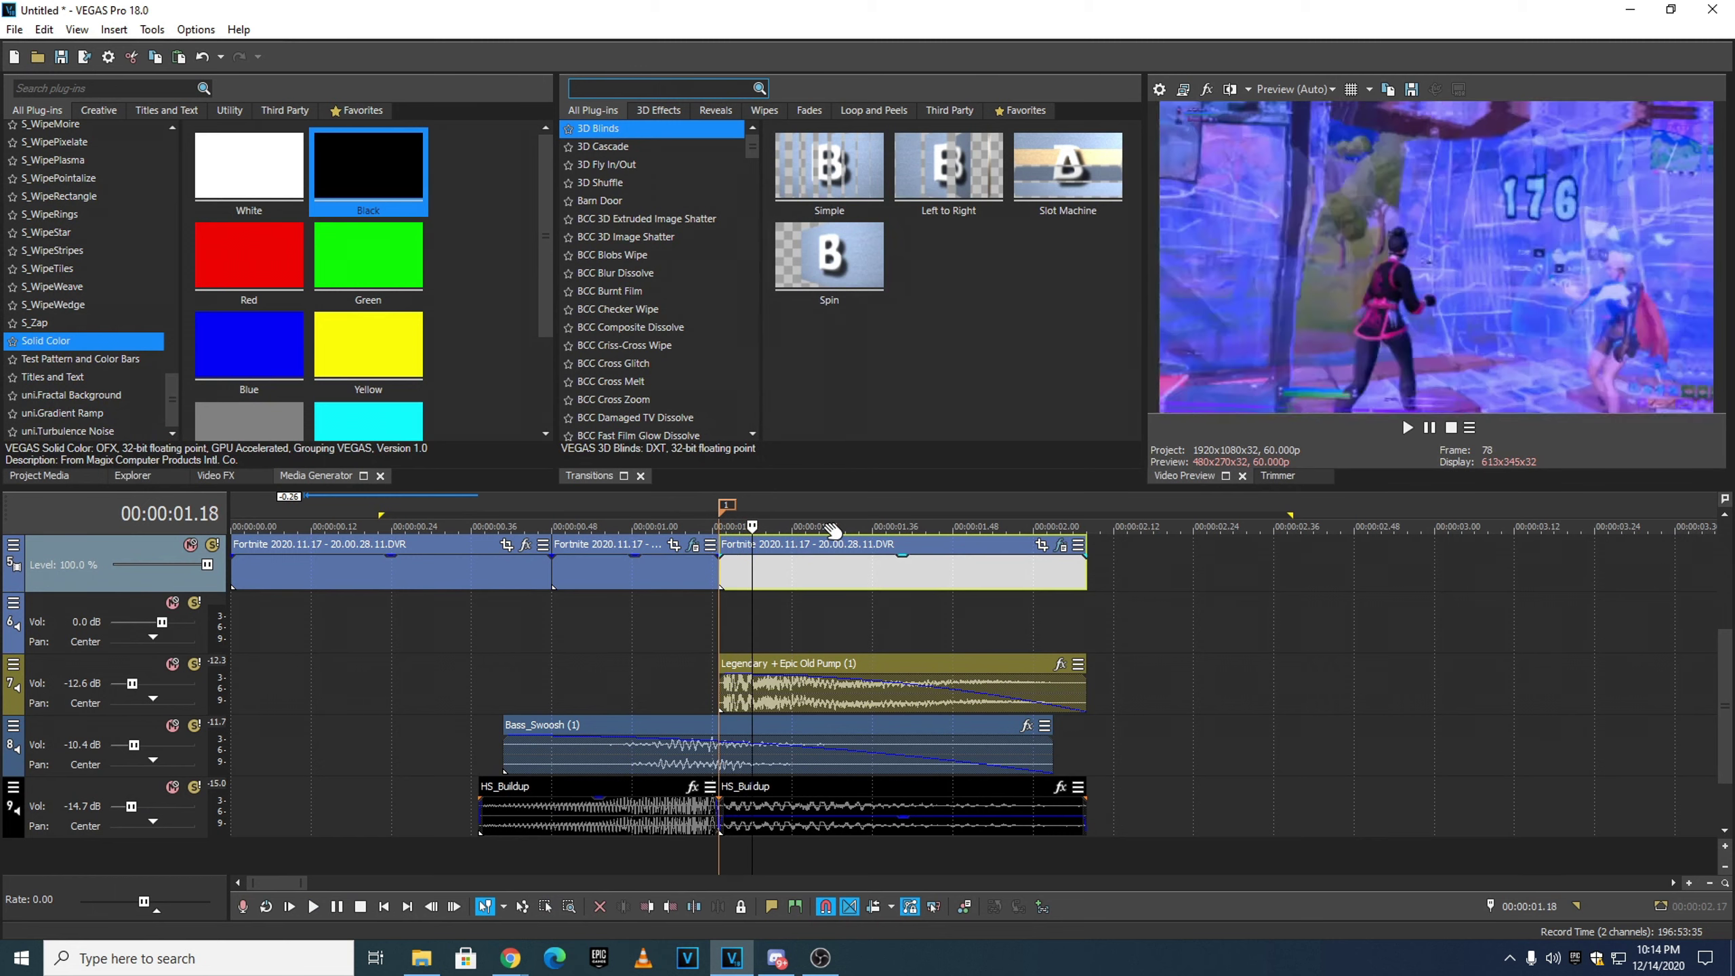
- Add a short fade-in to the start of the first Fortnite clip
{"action": "scroll", "coordinate": [897, 663], "scroll_direction": "down", "scroll_amount": 3}
{"action": "mouse_move", "coordinate": [1728, 690]}
{"action": "left_mouse_down"}
{"action": "mouse_move", "coordinate": [1727, 595]}
{"action": "mouse_move", "coordinate": [1728, 690]}
{"action": "left_mouse_up"}
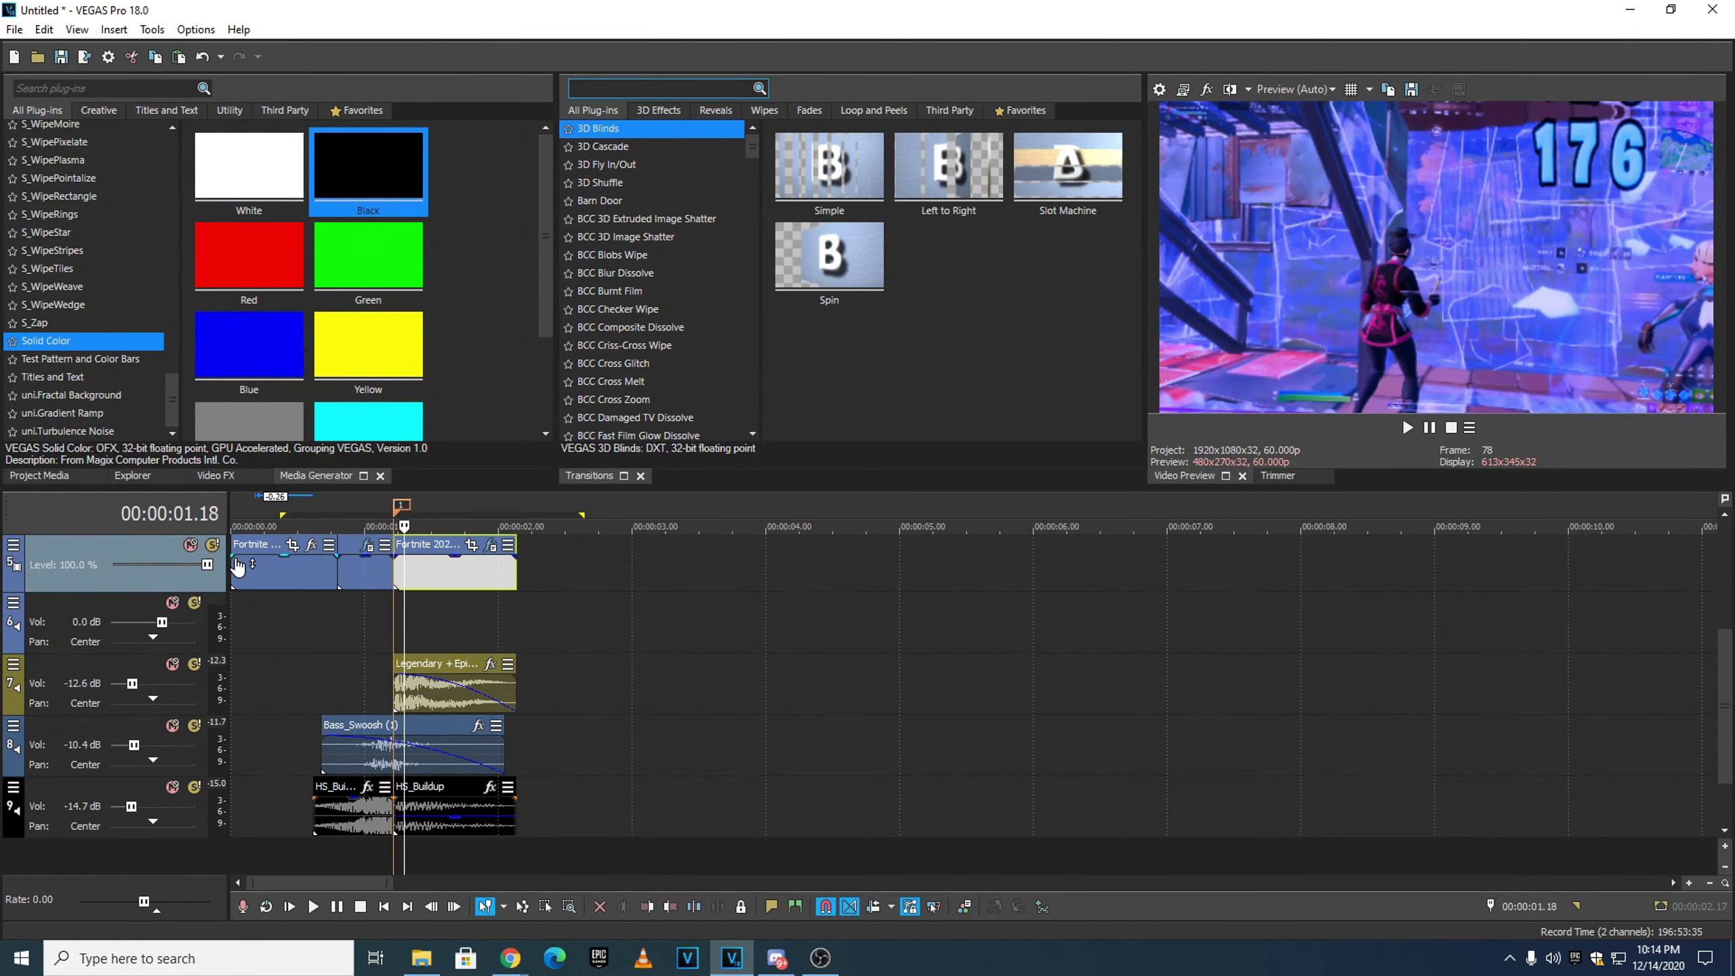
{"action": "left_click_drag", "start_coordinate": [235, 551], "coordinate": [243, 555]}
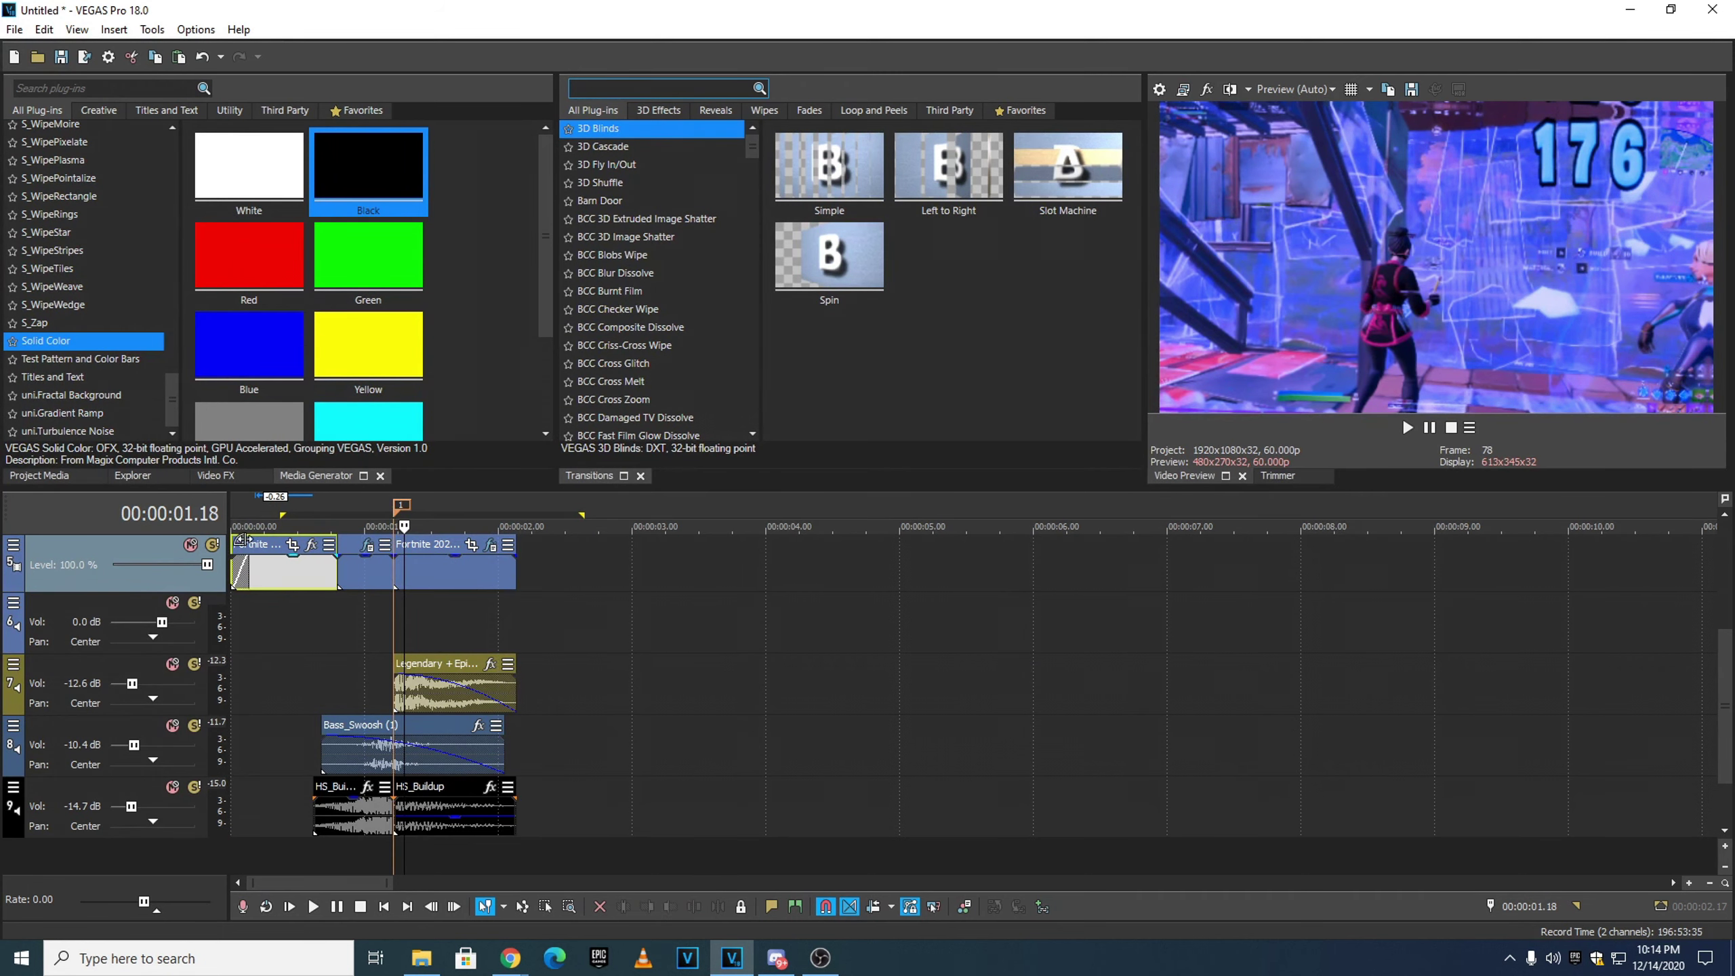
- Select a range of 00:00:04.37 from the timeline start and play back the whole edit from the beginning
{"action": "left_click", "coordinate": [233, 509]}
{"action": "key", "text": "space"}
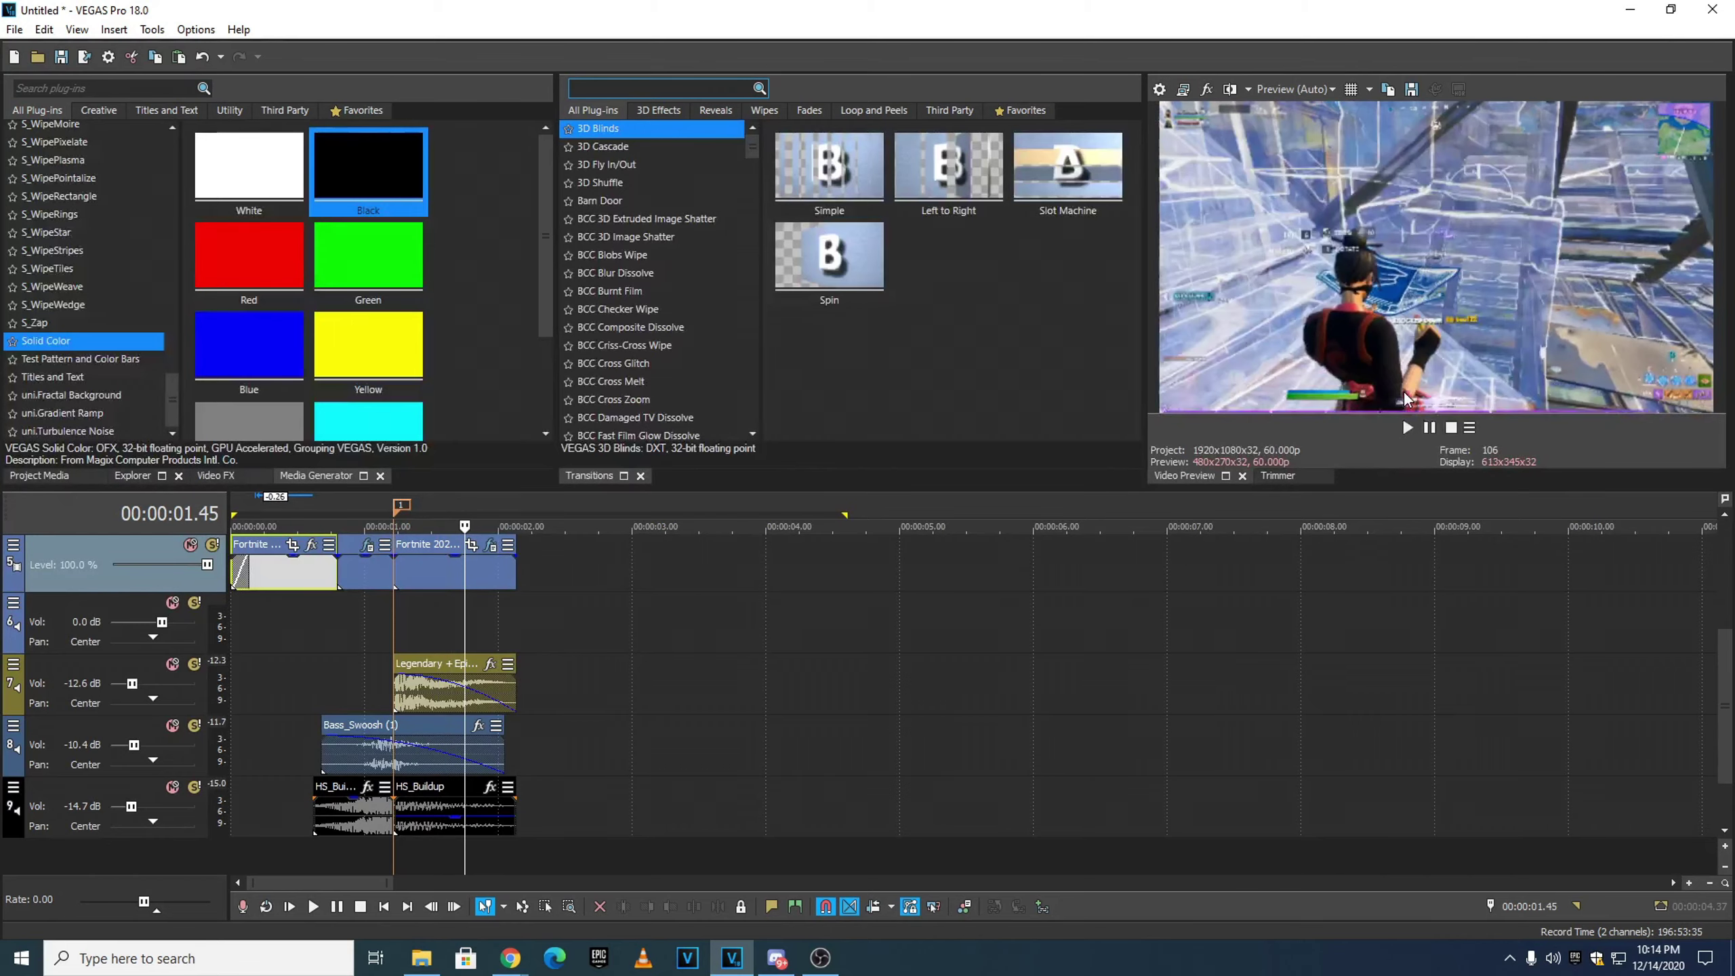
{"action": "left_click", "coordinate": [1407, 428]}
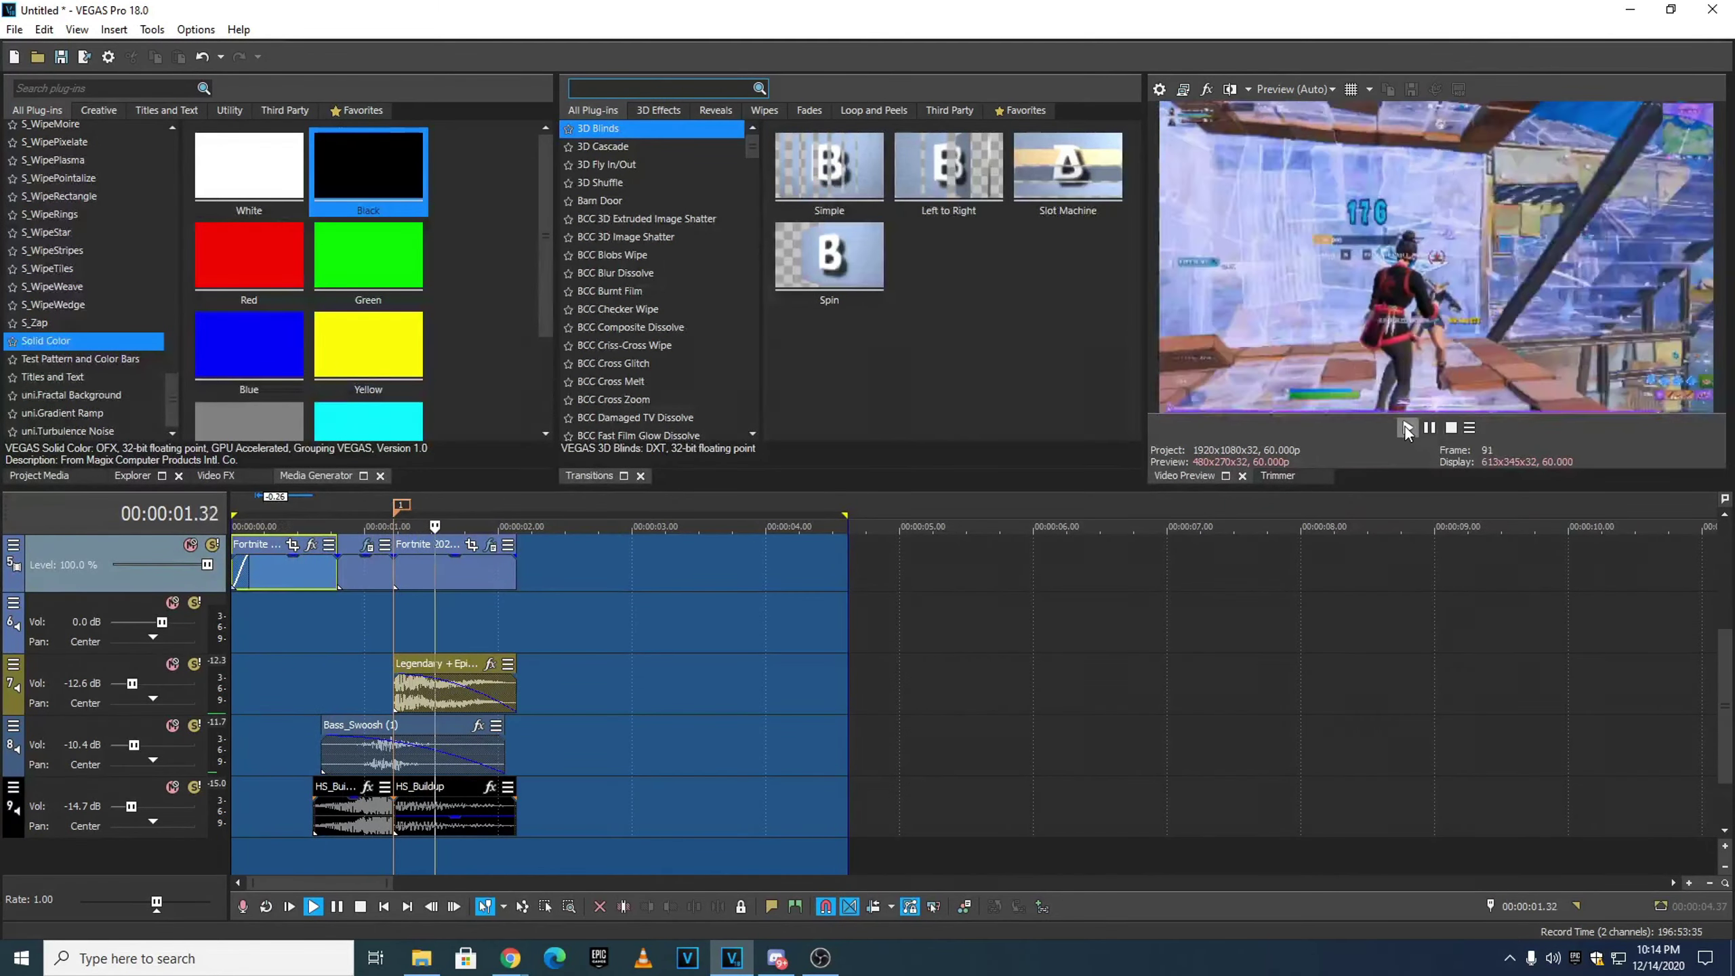
{"action": "left_click", "coordinate": [236, 502]}
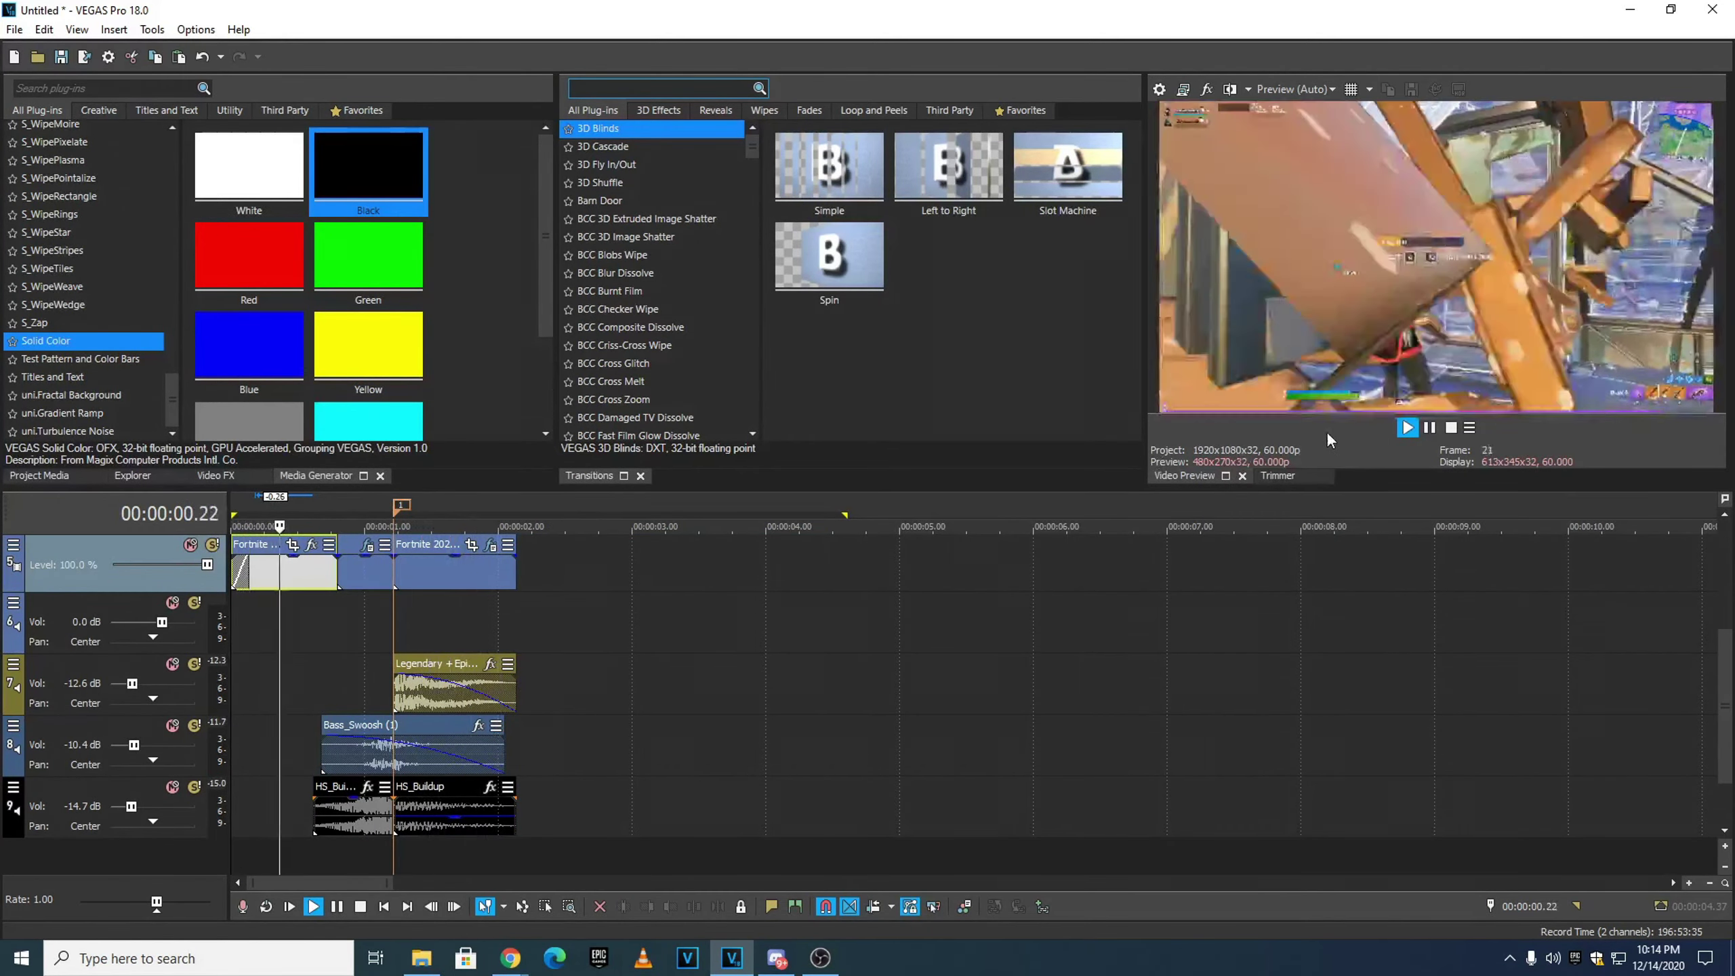
{"action": "left_click", "coordinate": [1430, 429]}
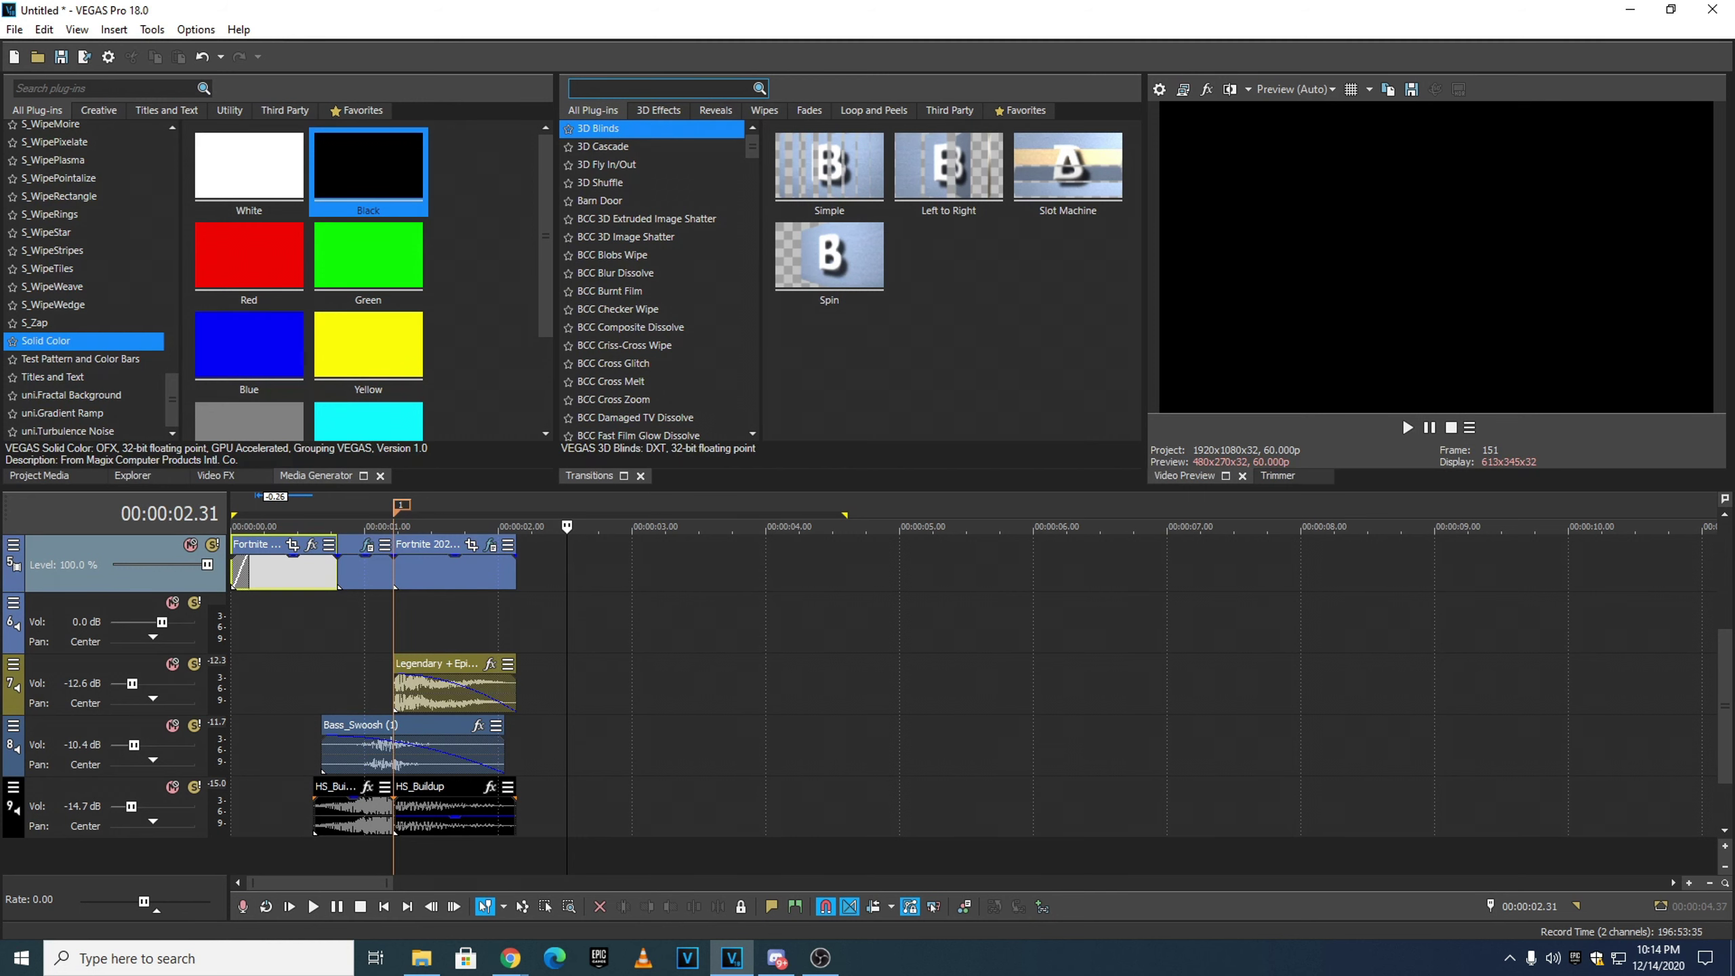
- Inspect the opening of the first Fortnite clip around its fade-in, including the frame at 00:00:00.14, and return to the timeline start
{"action": "left_click", "coordinate": [235, 509]}
{"action": "scroll", "coordinate": [271, 516], "scroll_direction": "up", "scroll_amount": 5}
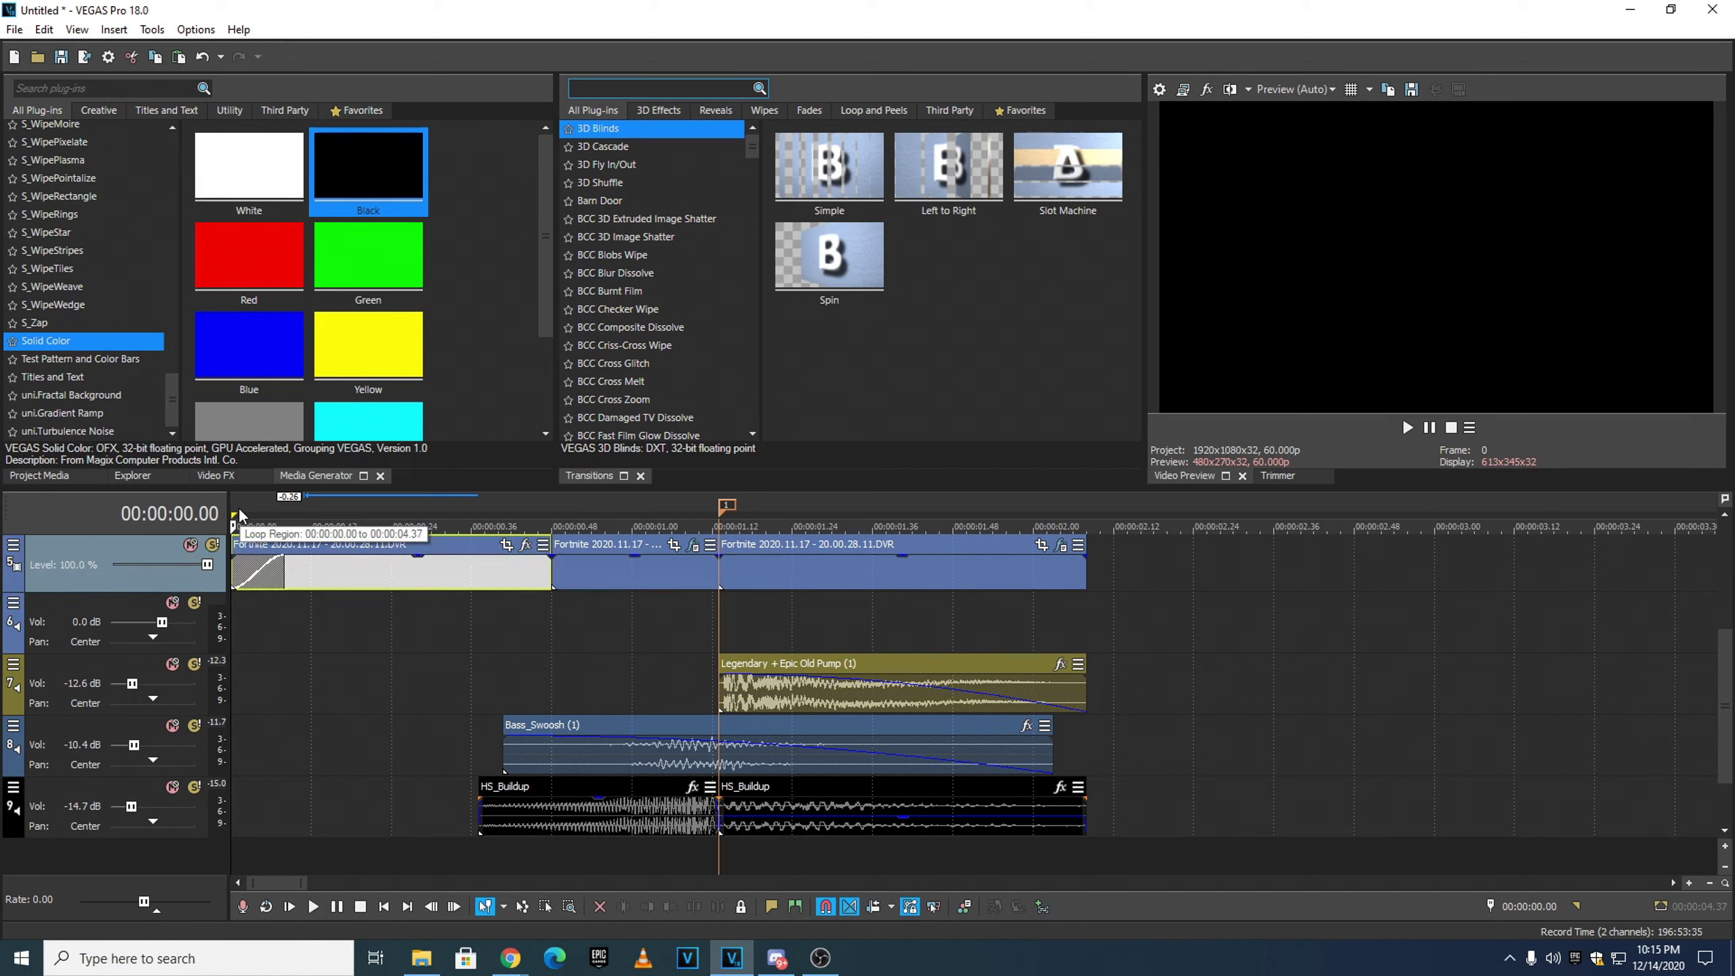
{"action": "left_click", "coordinate": [325, 583]}
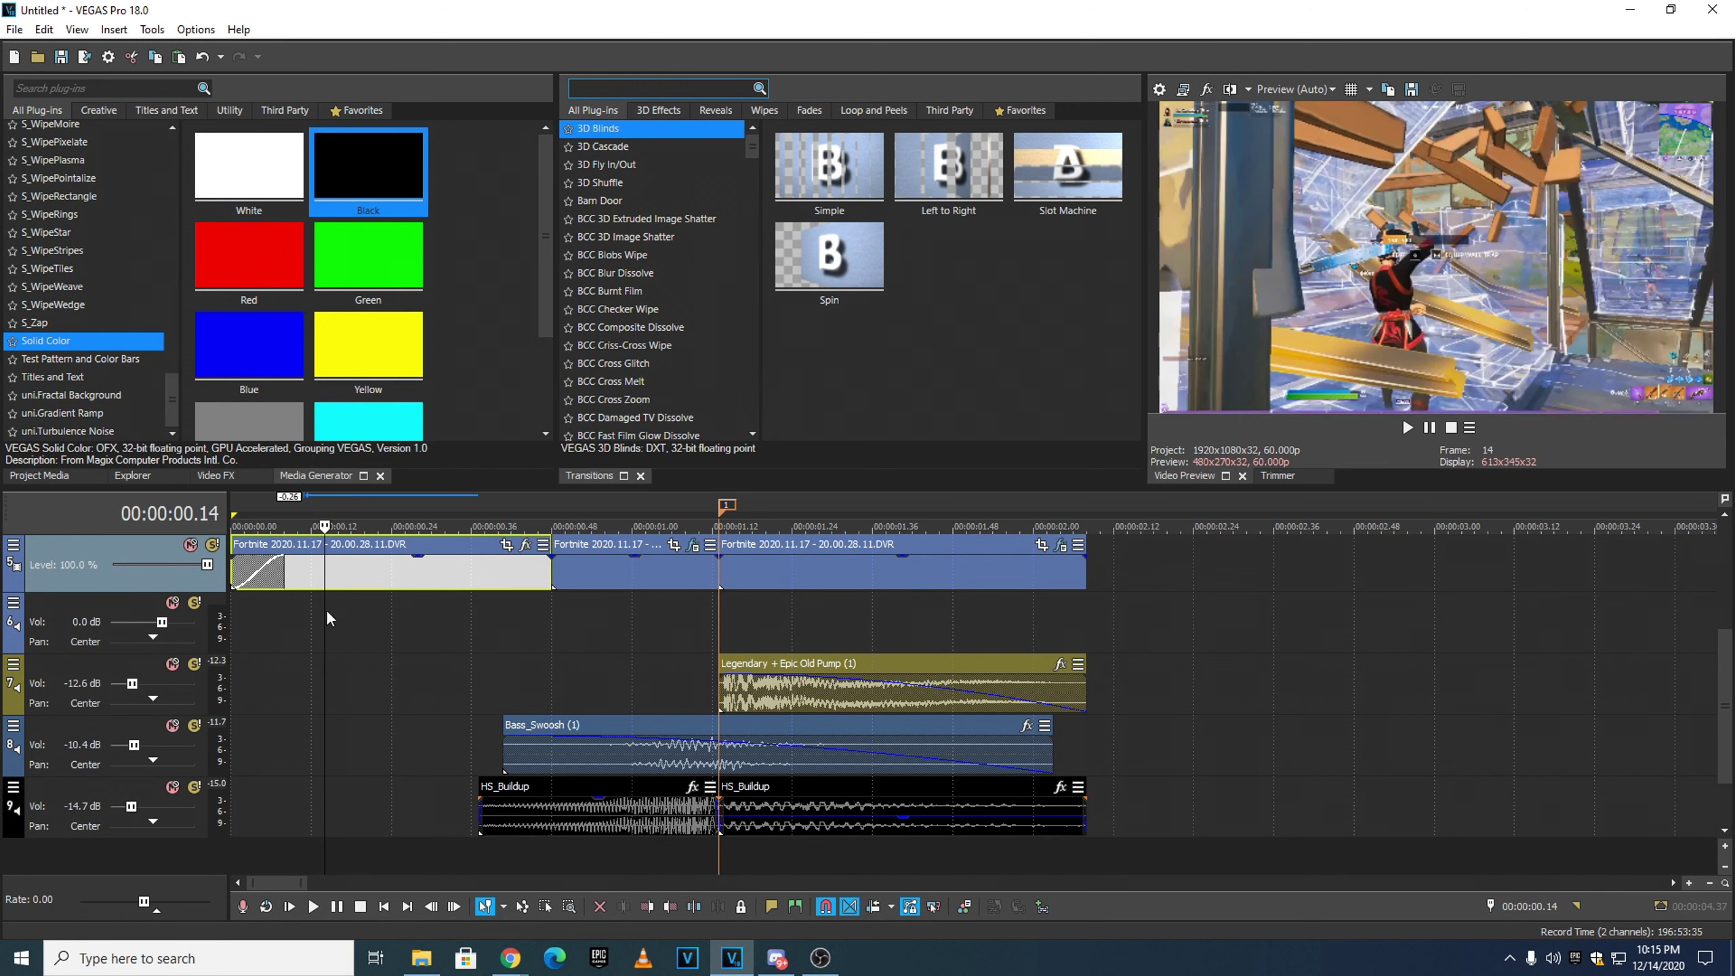
{"action": "left_click", "coordinate": [327, 650]}
{"action": "scroll", "coordinate": [335, 653], "scroll_direction": "down", "scroll_amount": 1}
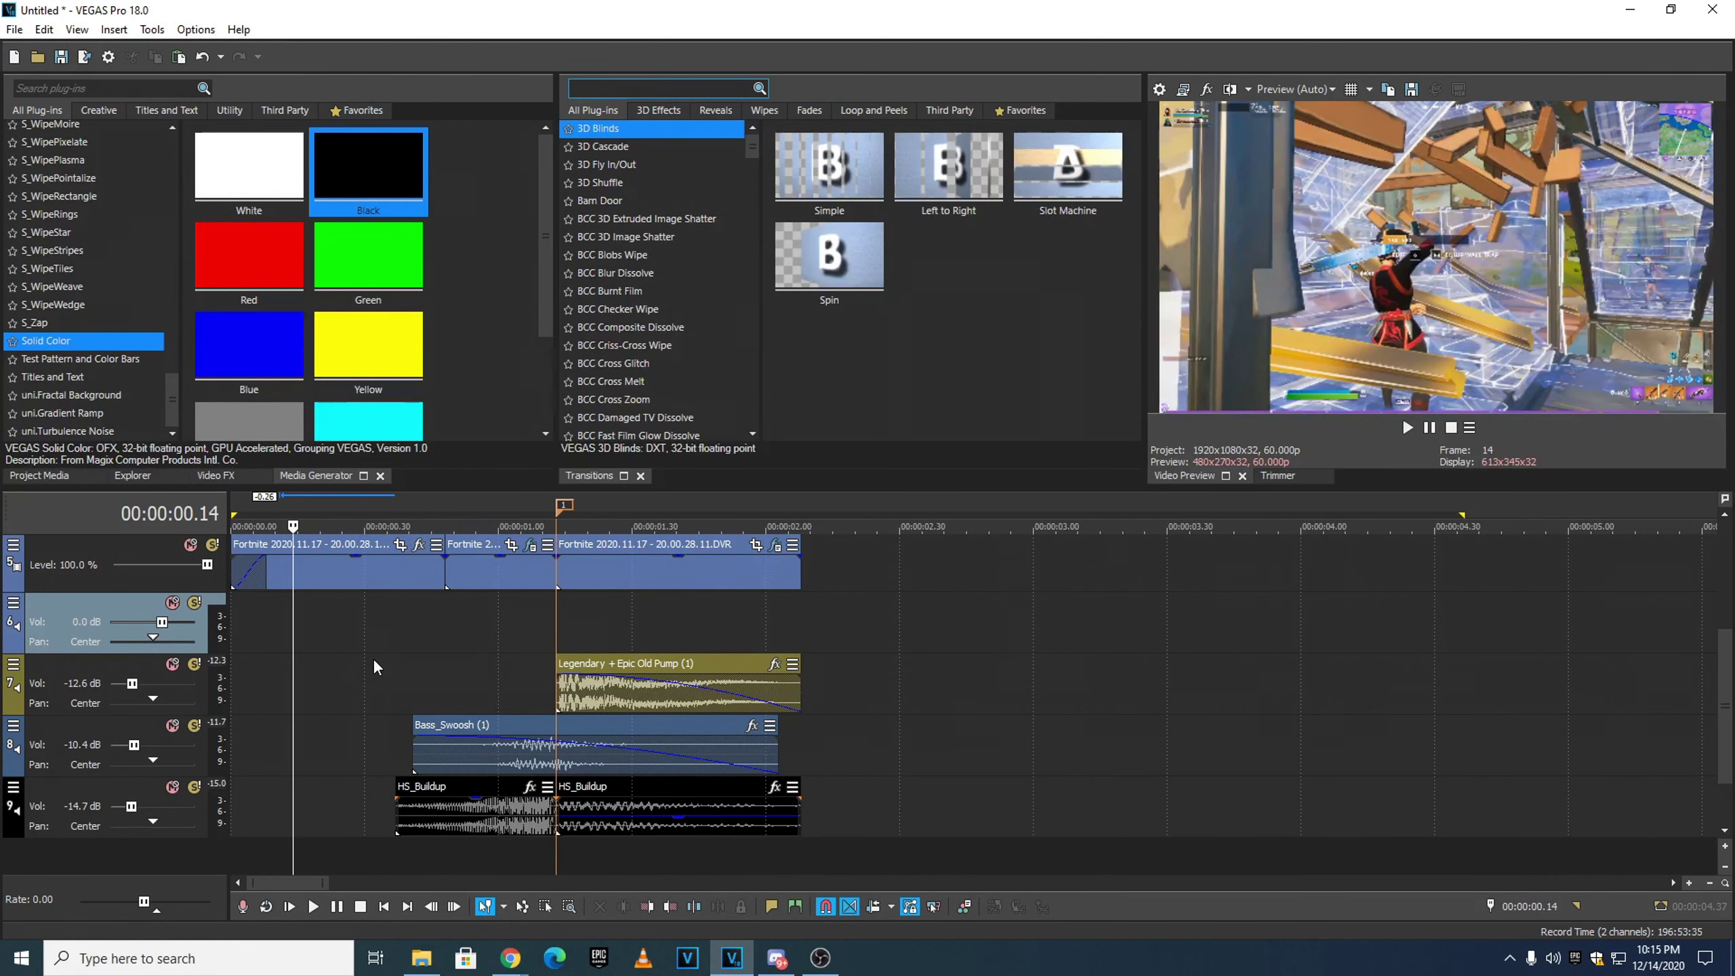
{"action": "scroll", "coordinate": [371, 658], "scroll_direction": "down", "scroll_amount": 1}
{"action": "left_click", "coordinate": [236, 506]}
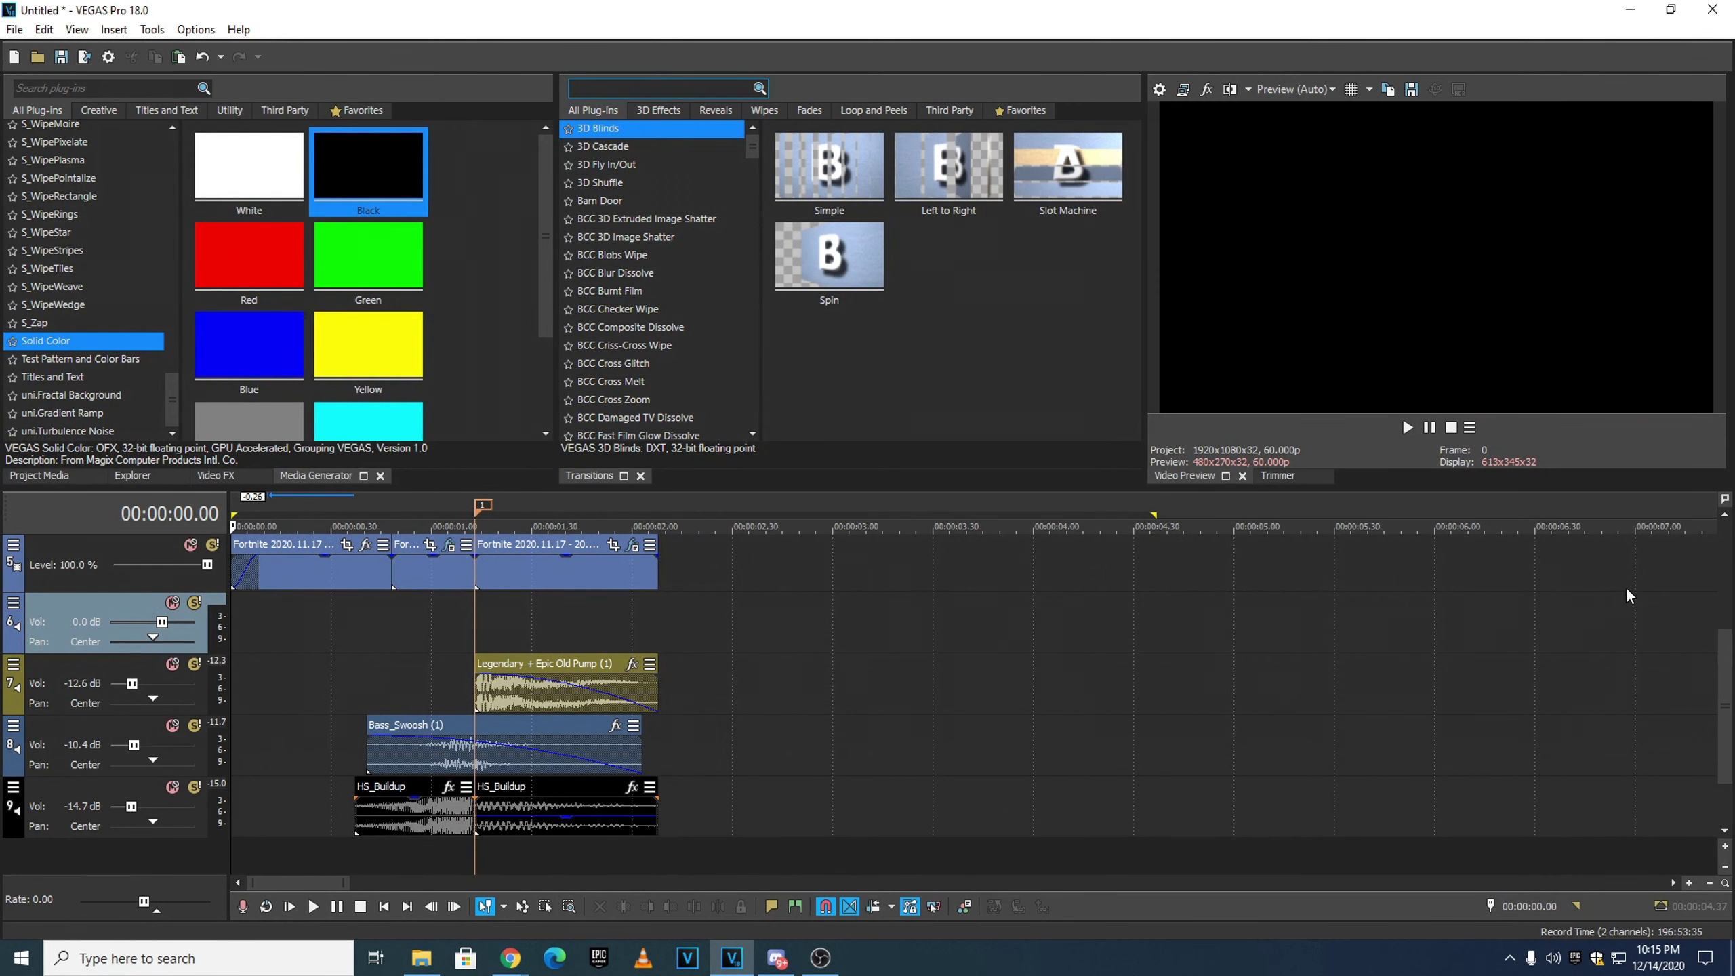
- Look through the overlay, video and sound-effect tracks and place the playhead on the marker at 00:00:01.13
{"action": "left_click", "coordinate": [1720, 593]}
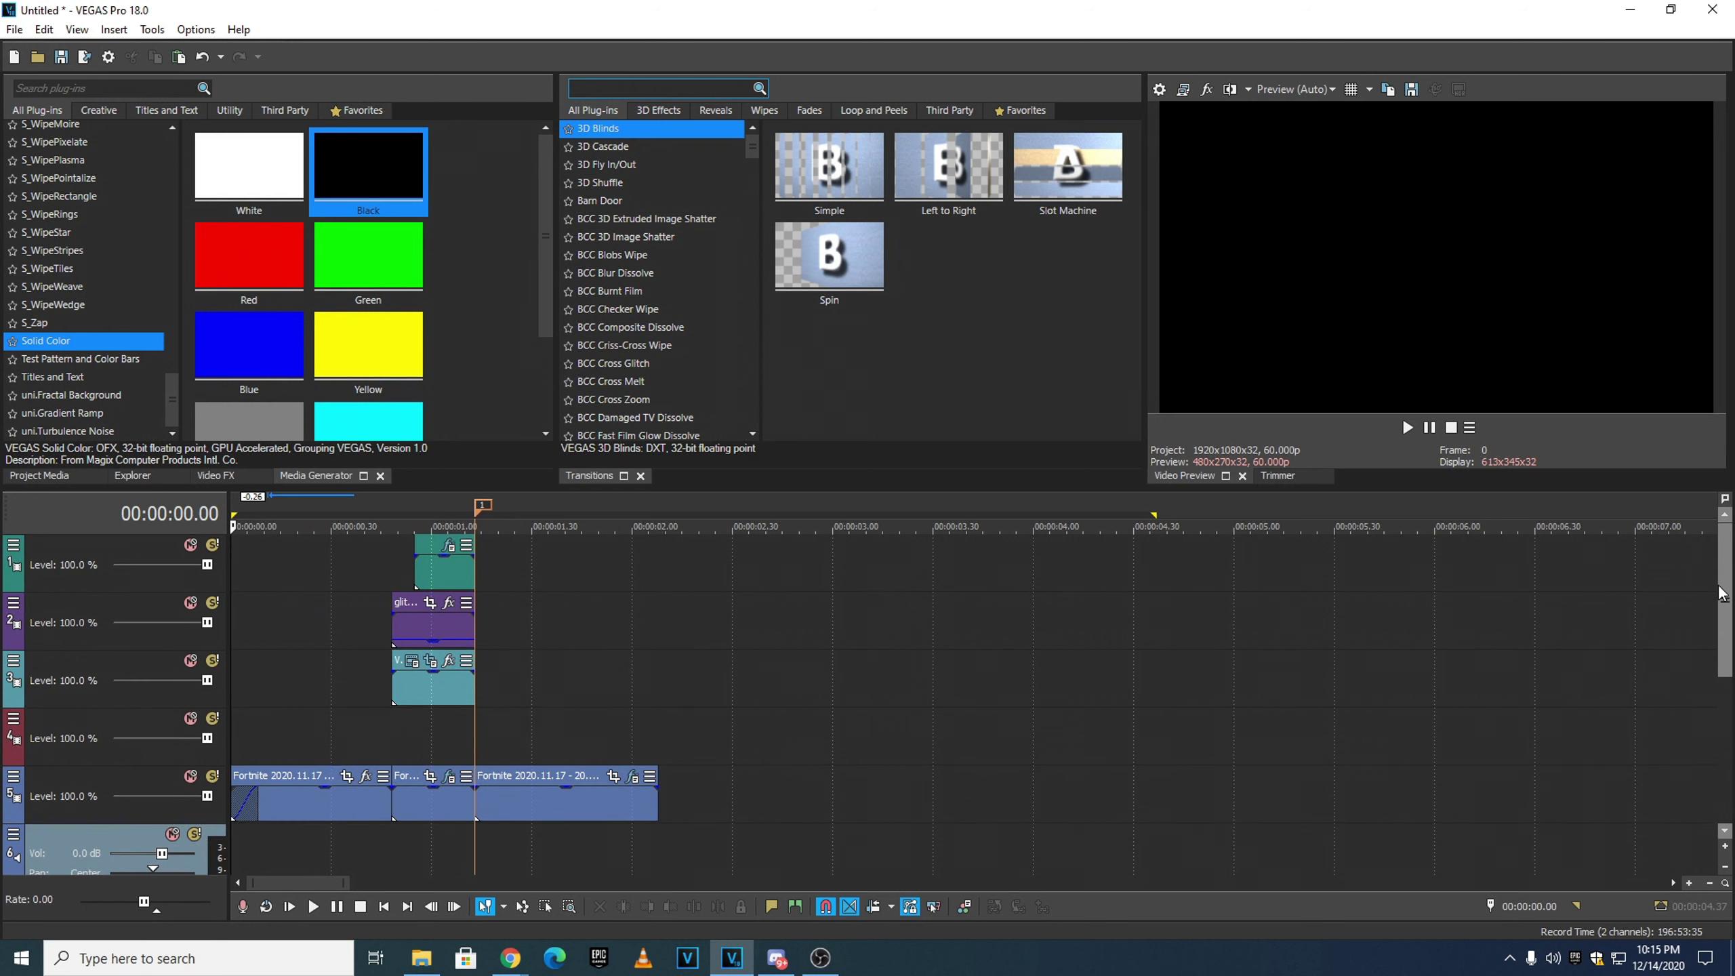
{"action": "left_click_drag", "start_coordinate": [1720, 593], "coordinate": [1400, 798]}
{"action": "left_click", "coordinate": [799, 748]}
{"action": "left_click", "coordinate": [483, 505]}
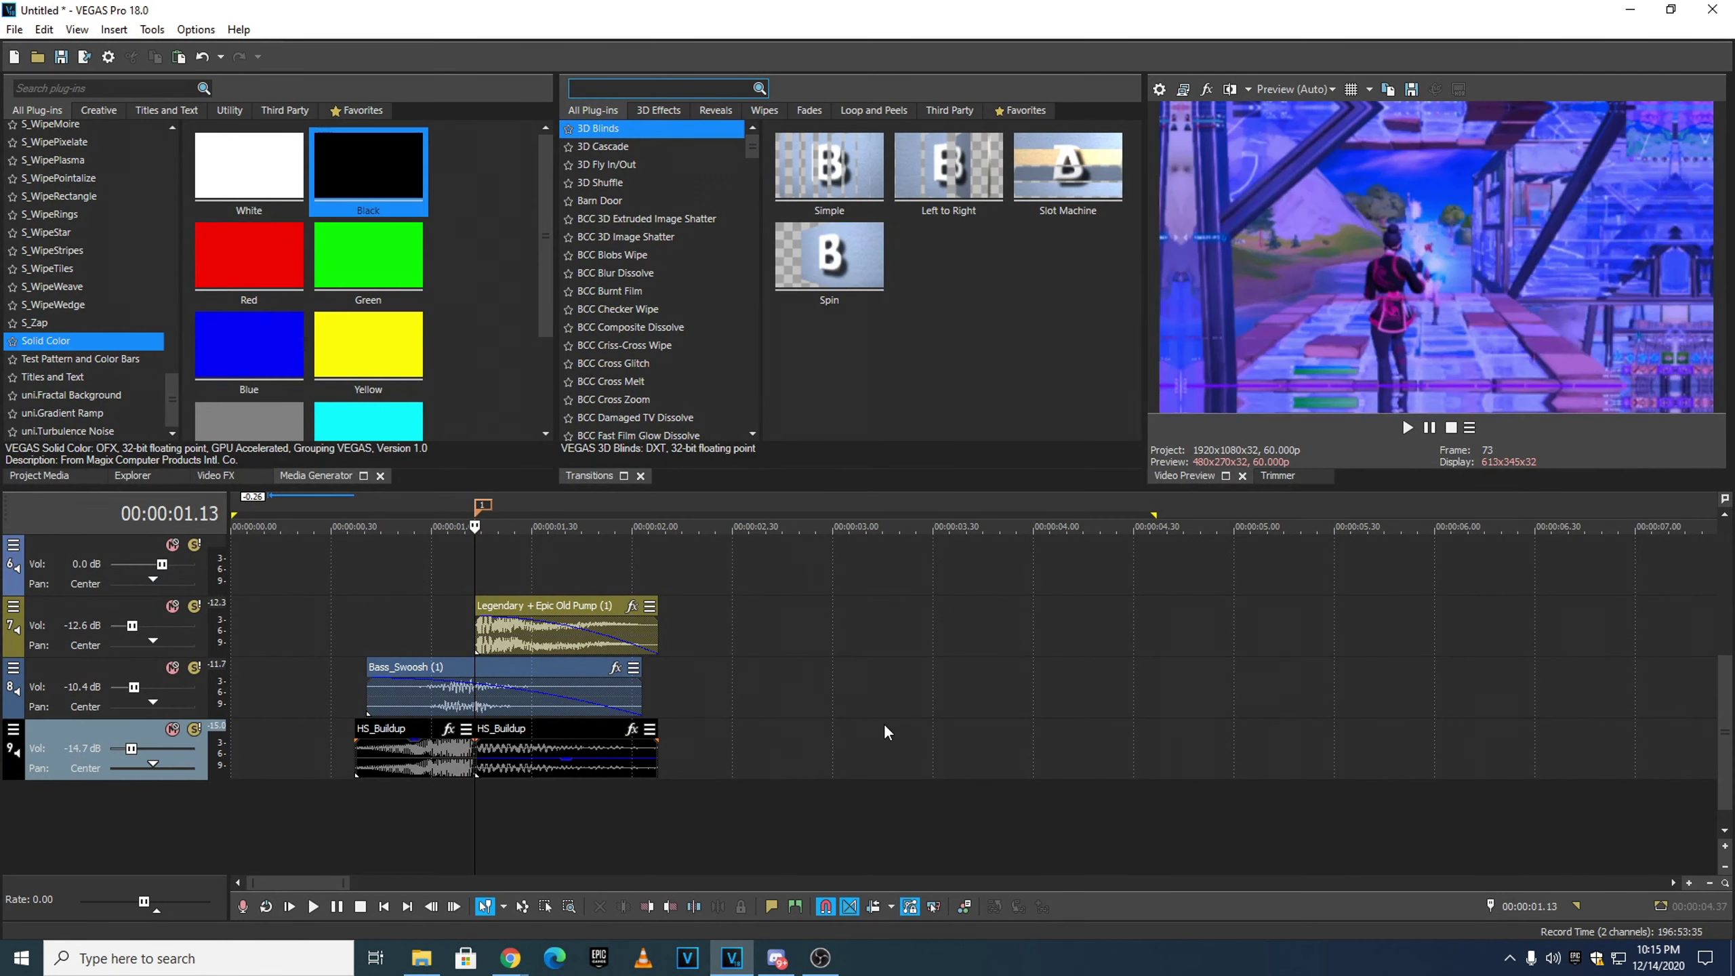